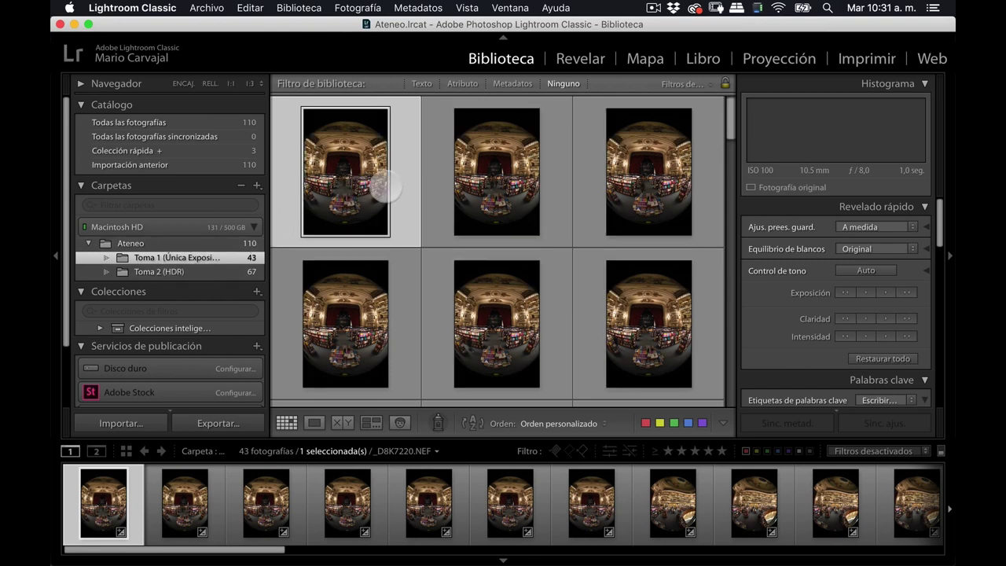
- Open _D8K7220.NEF from the Toma 1 folder in the single-photo Loupe view
click(467, 181)
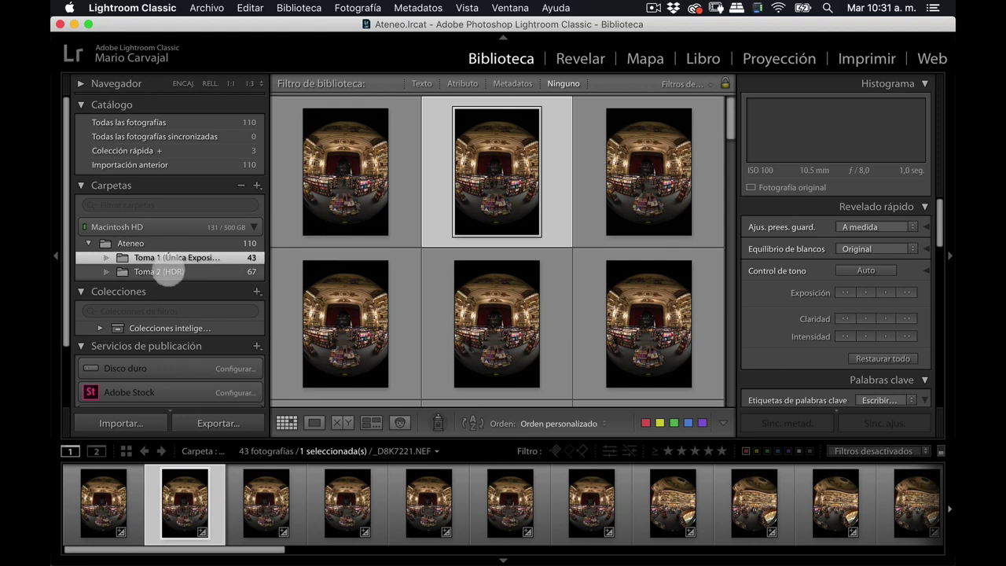
click(180, 272)
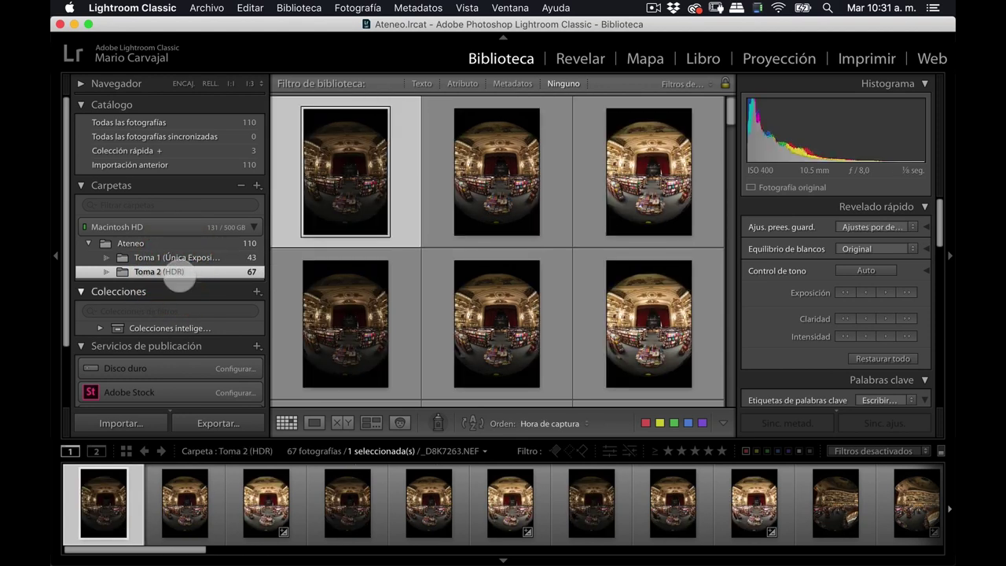
click(203, 258)
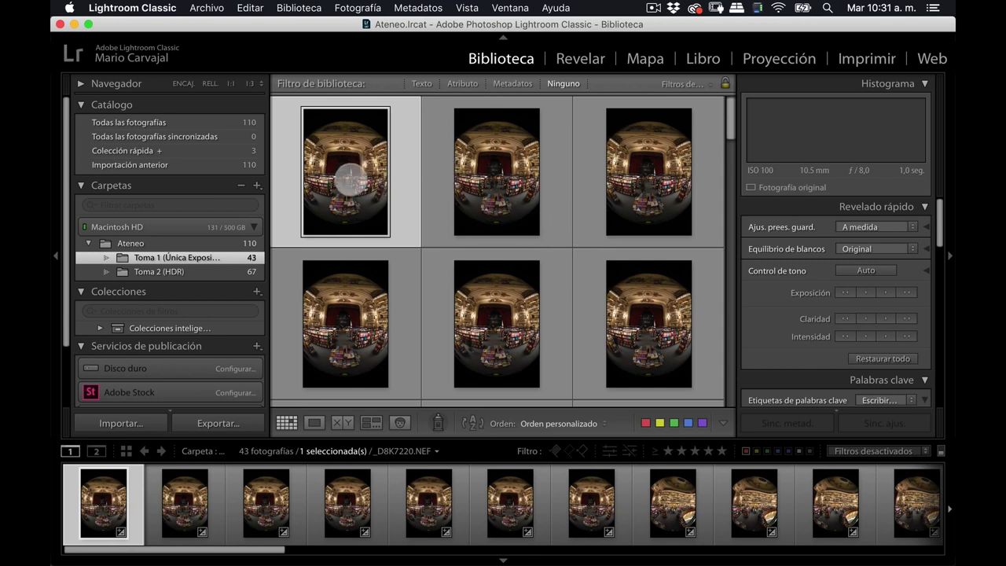
double_click(356, 177)
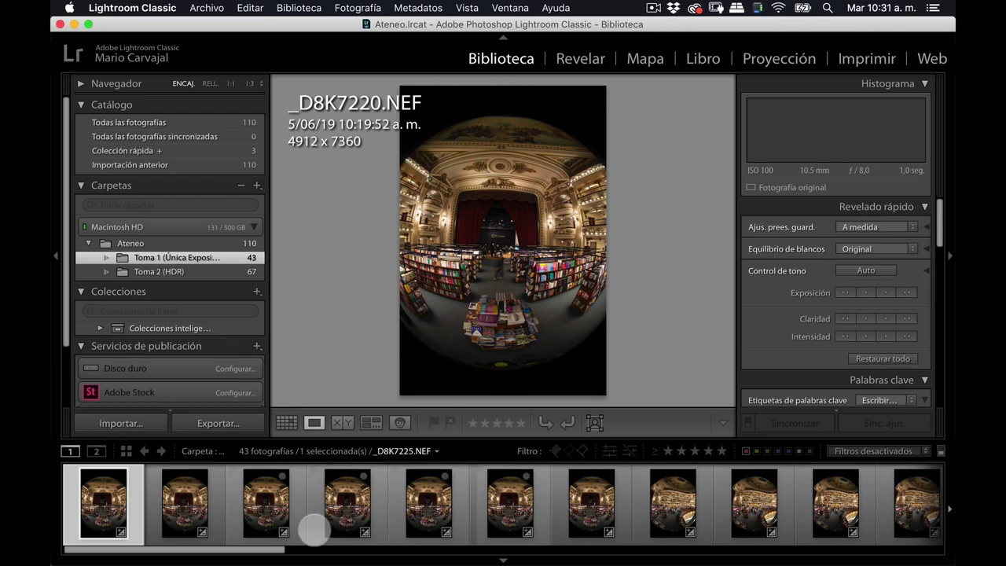
mouse_move(273, 551)
mouse_down()
mouse_move(755, 560)
mouse_move(542, 560)
mouse_up()
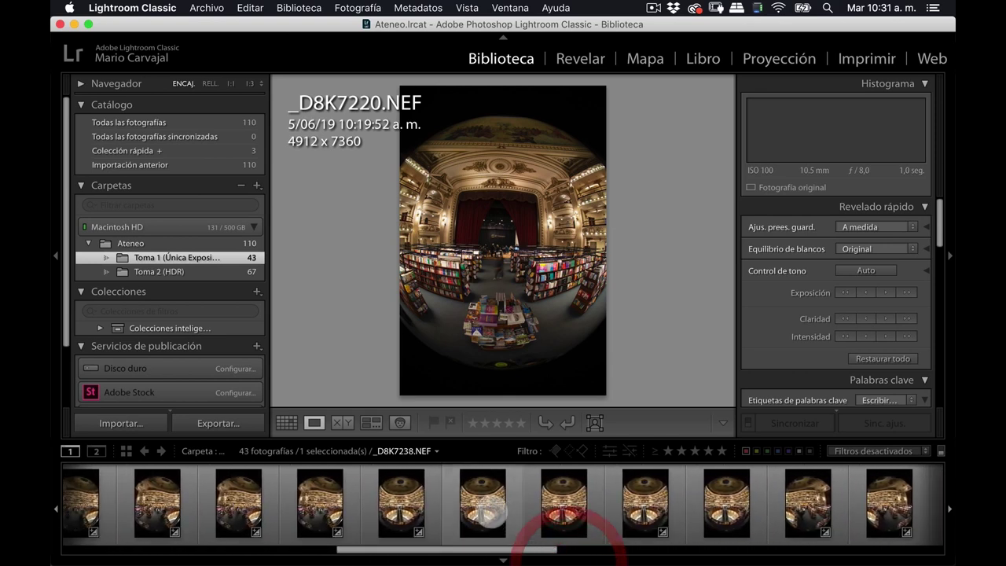
click(481, 504)
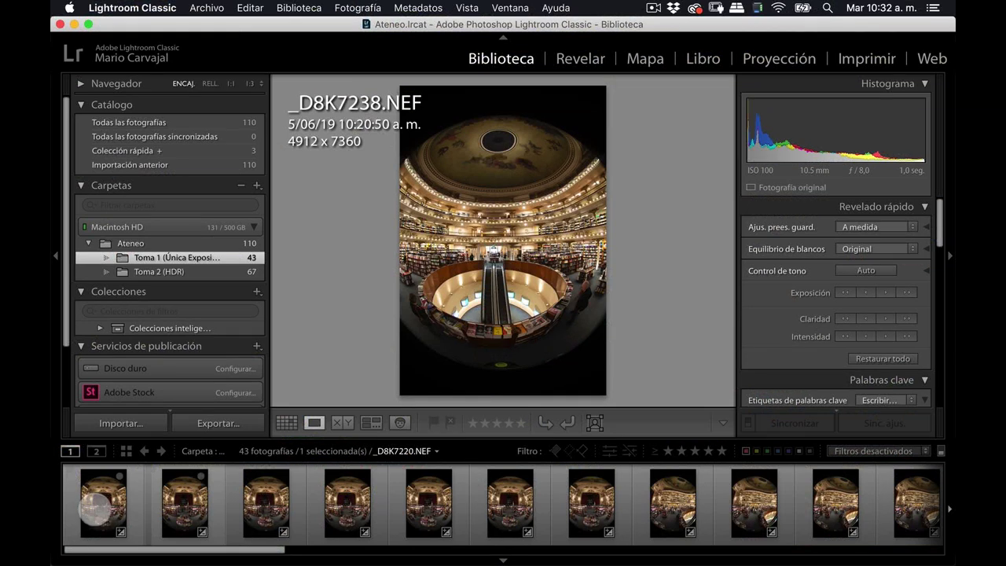
click(103, 503)
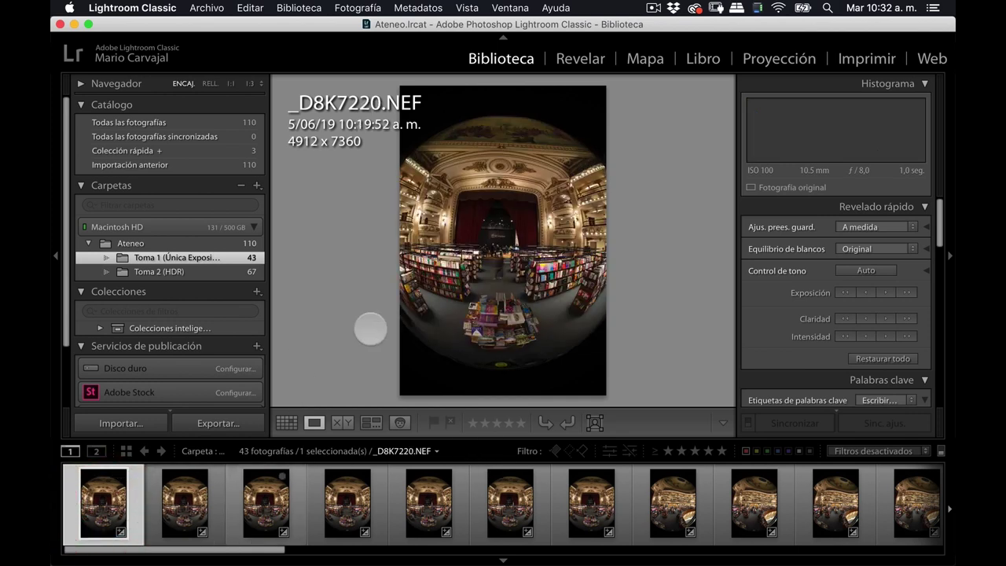
key(Right)
key(Right)
key(Right)
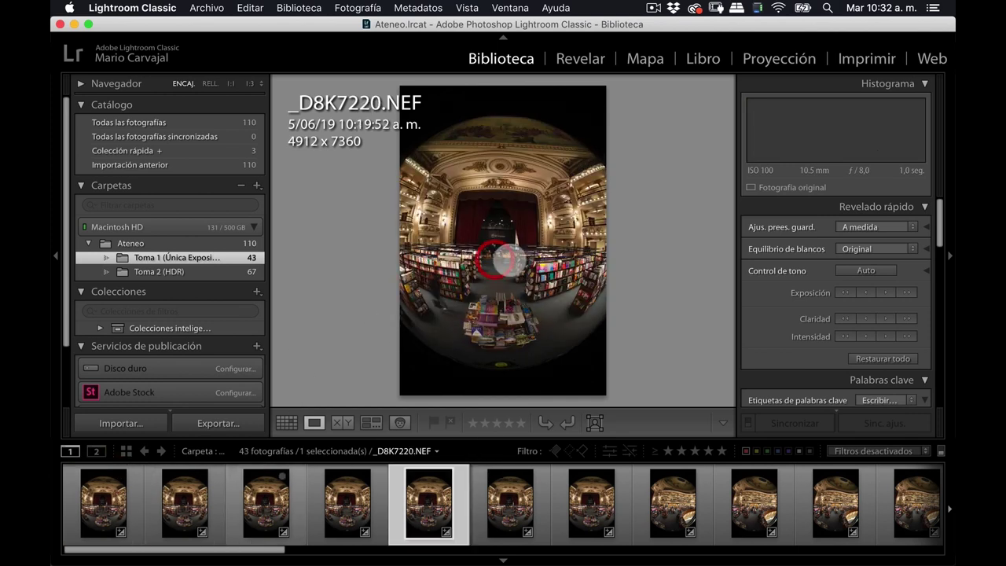
click(102, 503)
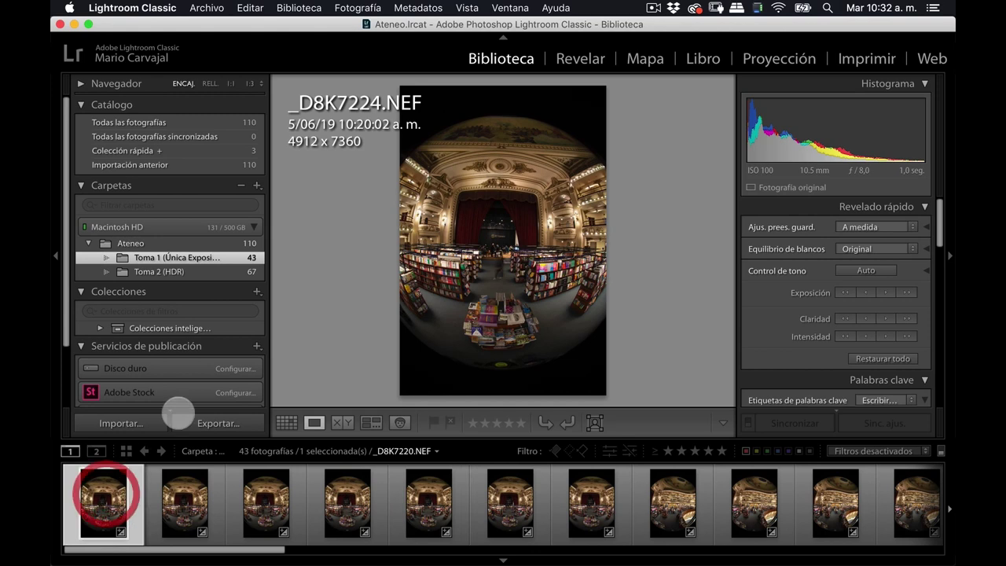
click(492, 261)
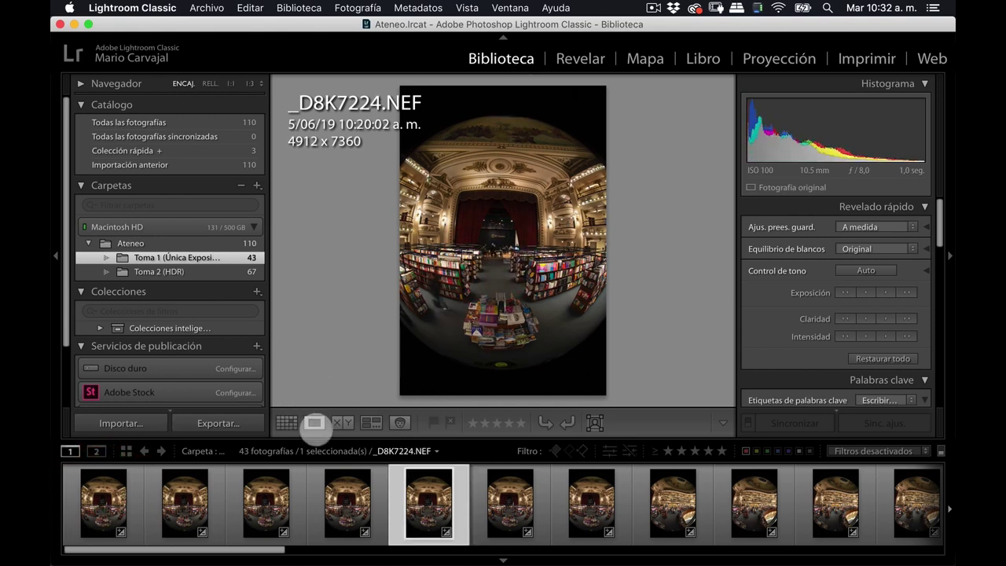
click(347, 503)
click(266, 504)
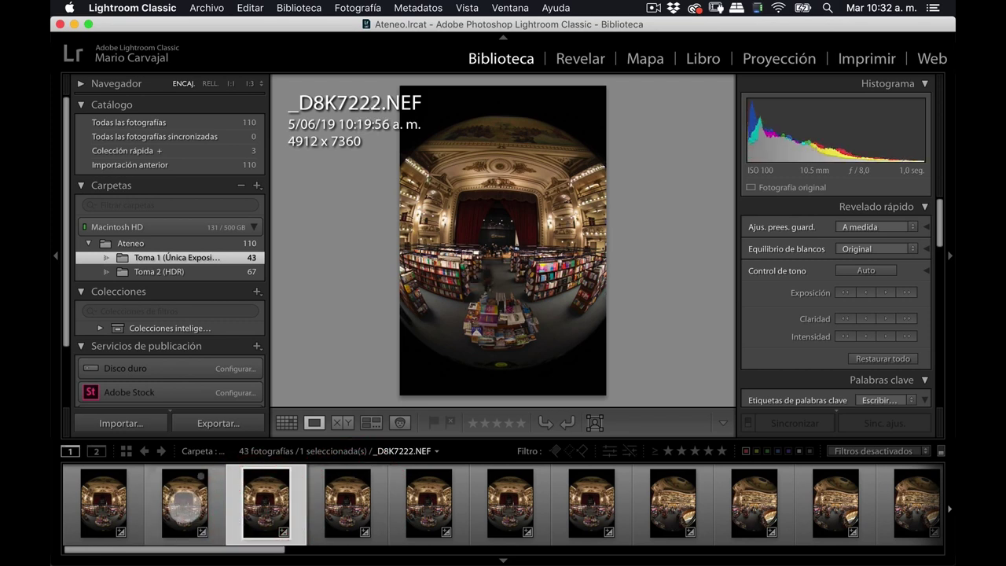
click(169, 505)
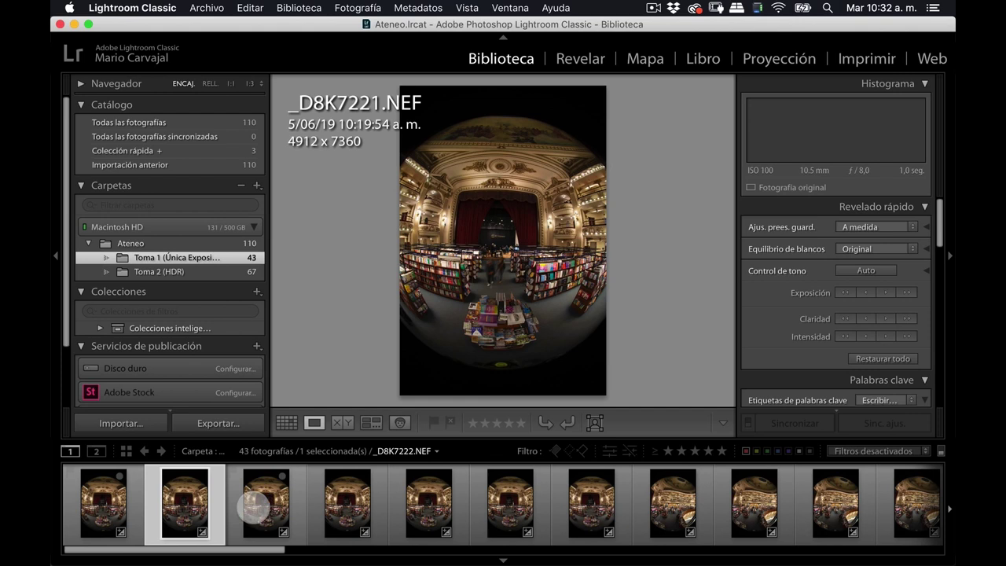
click(259, 505)
click(347, 503)
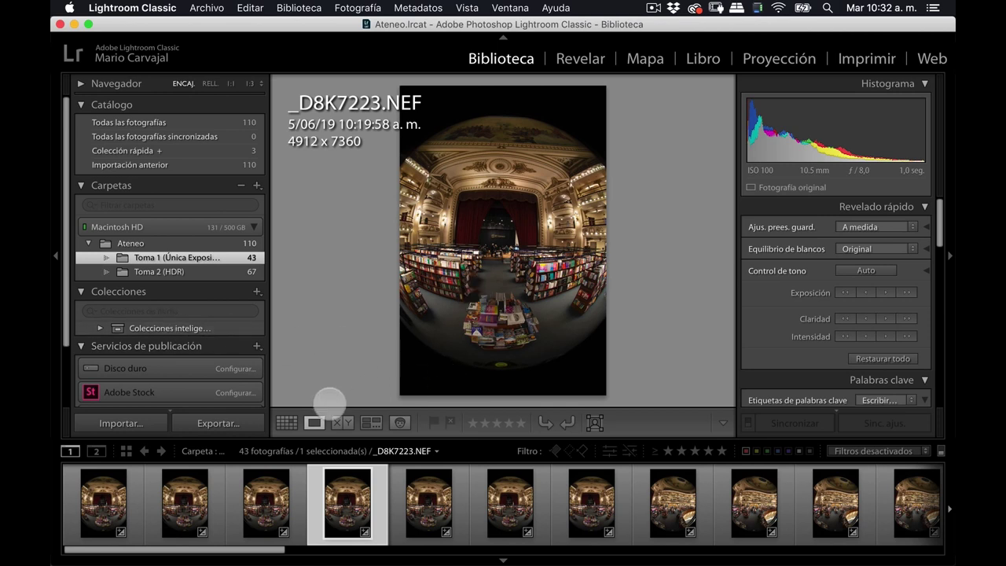
click(114, 493)
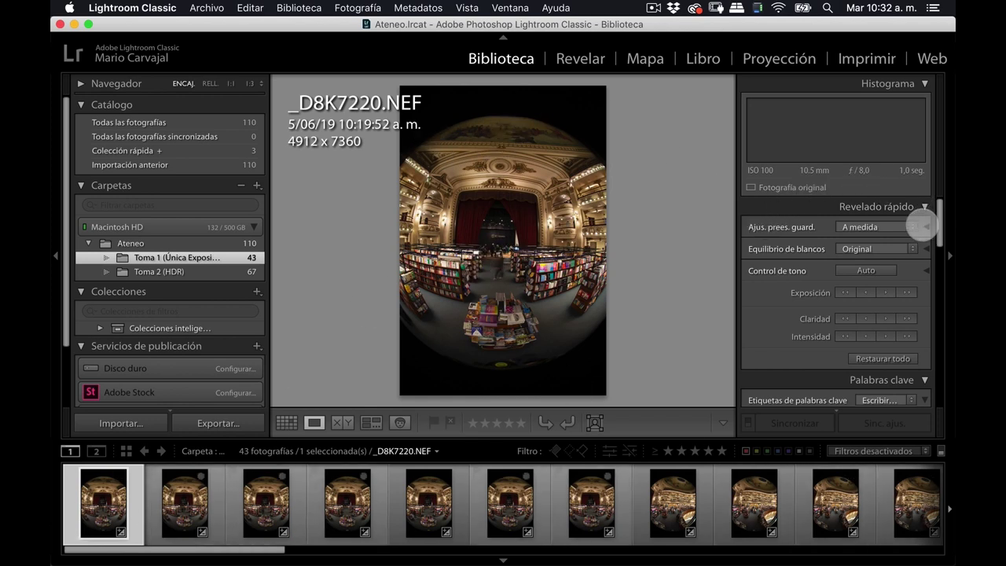
click(854, 247)
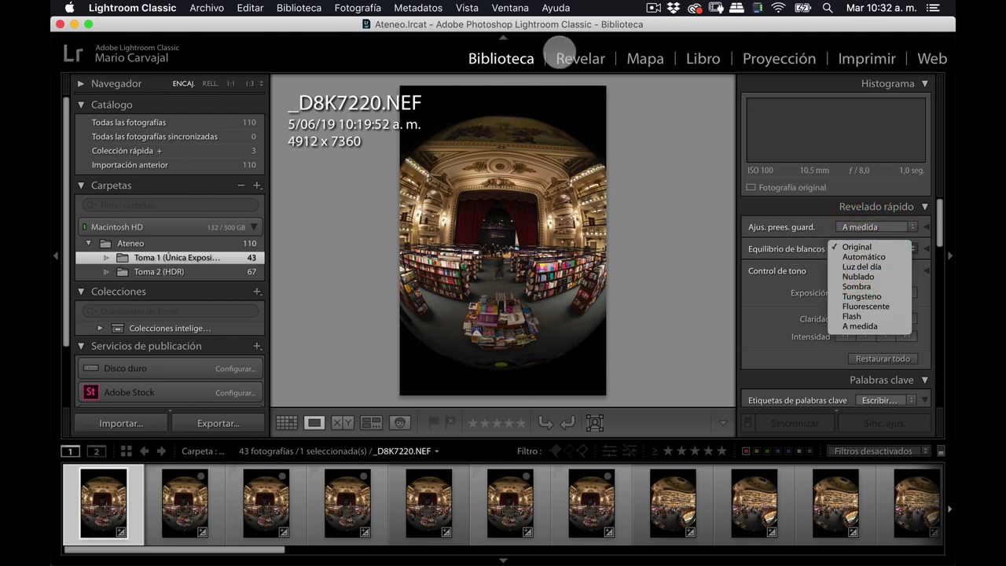
- Apply the Esférica user preset to _D8K7220.NEF in the Develop module
click(580, 58)
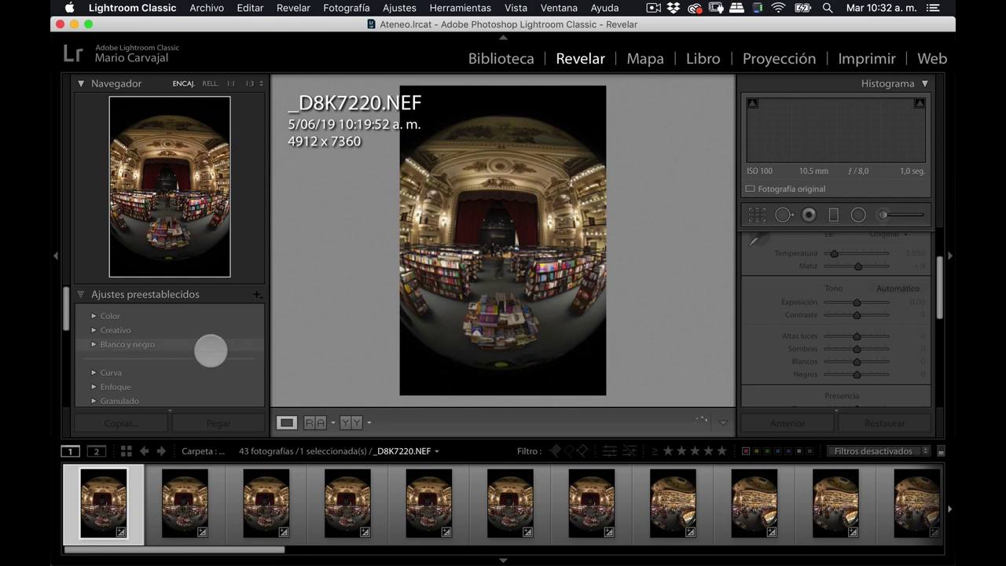
scroll(210, 350, down, 5)
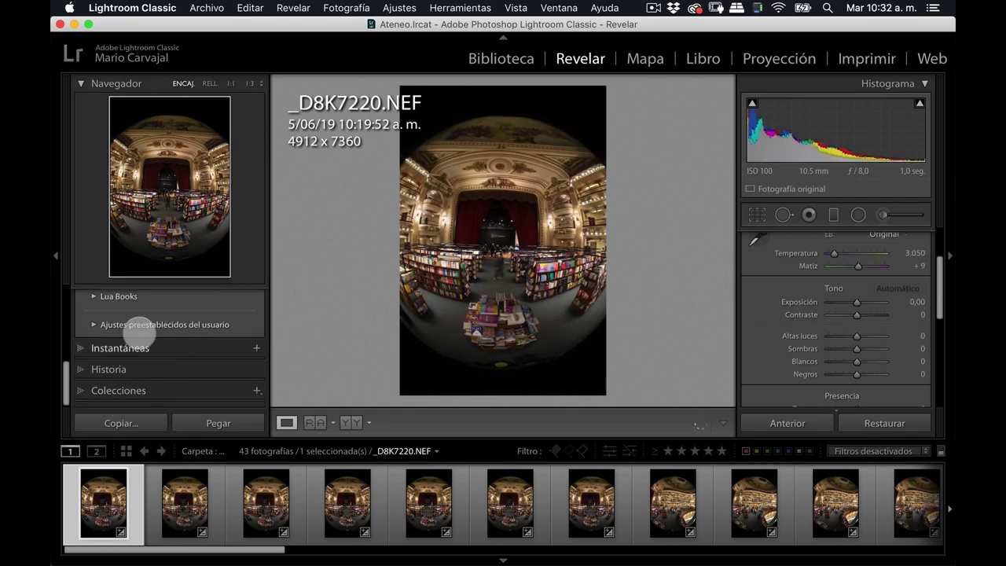
click(93, 324)
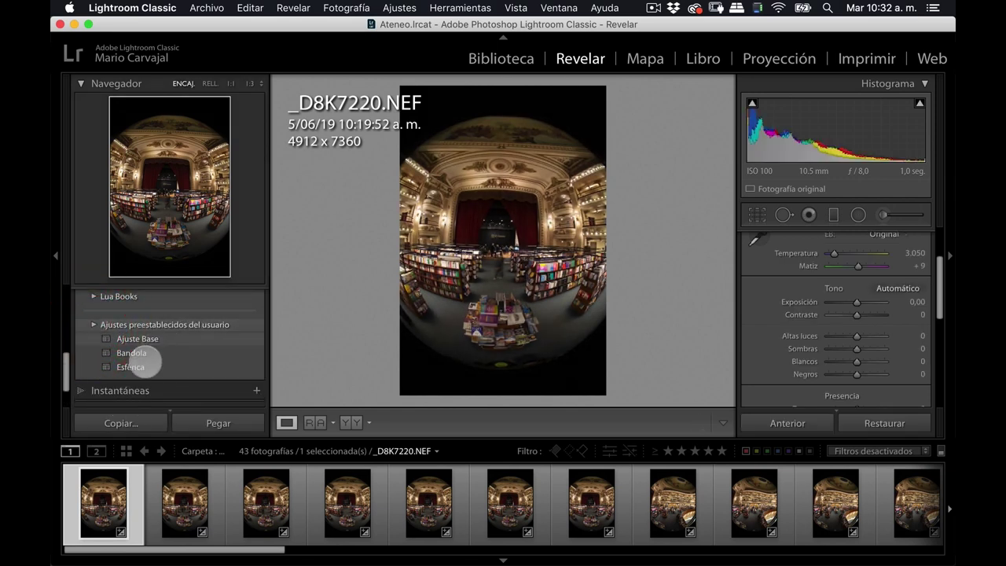
click(143, 366)
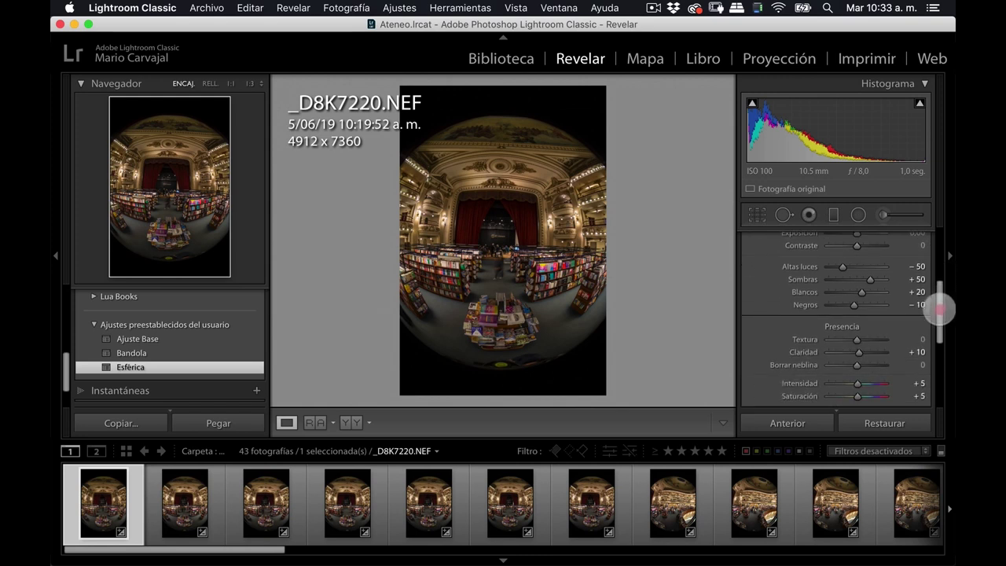
- Check Lens Corrections and Basic: Highlights −50, Shadows +50, Whites +20, Blacks −10
drag(941, 280, 943, 357)
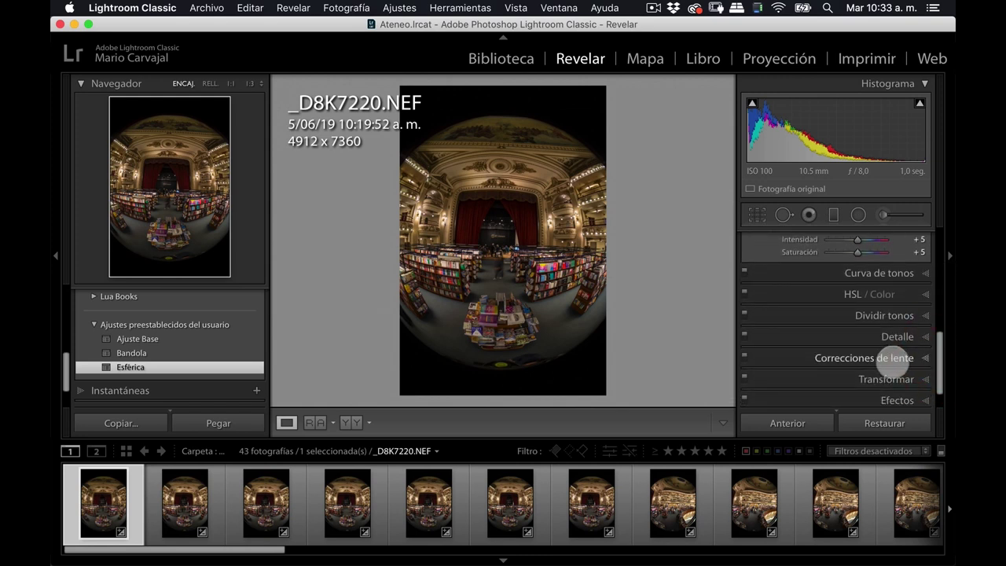
click(894, 360)
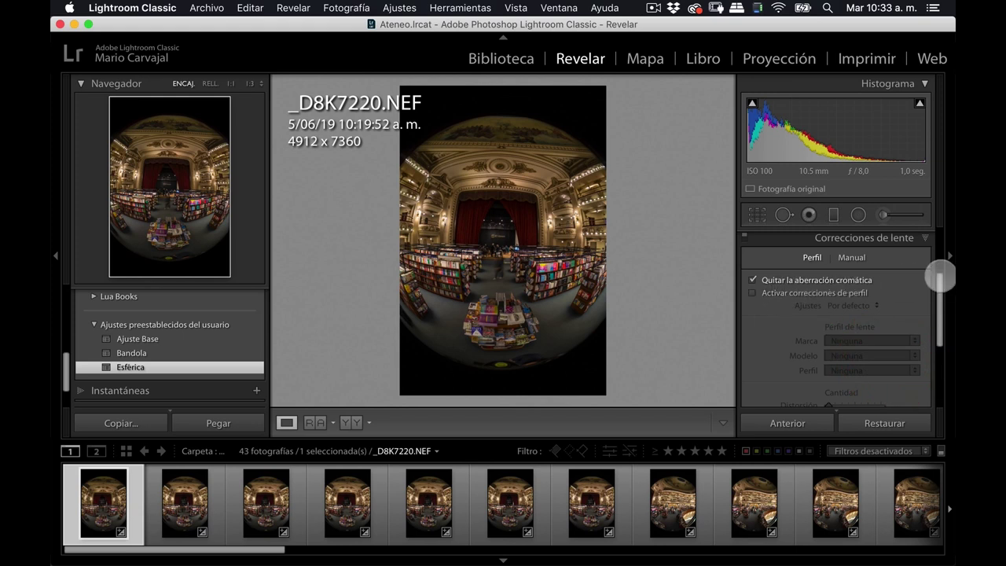
drag(941, 275, 934, 227)
click(921, 238)
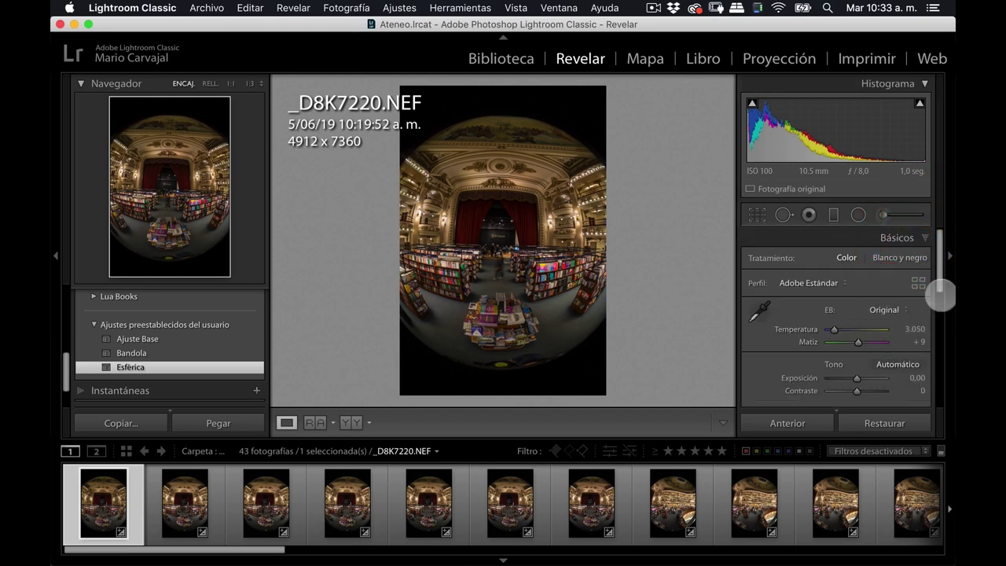
drag(941, 271, 940, 292)
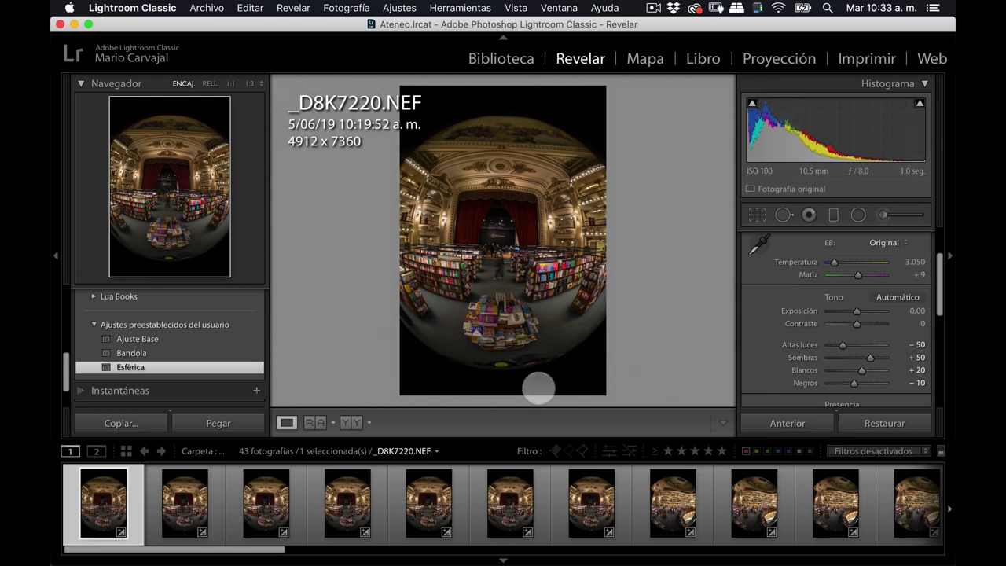
- Select all 43 Toma 1 photos and sync every Esférica setting from _D8K7220.NEF to them
key(super)
key(super+a)
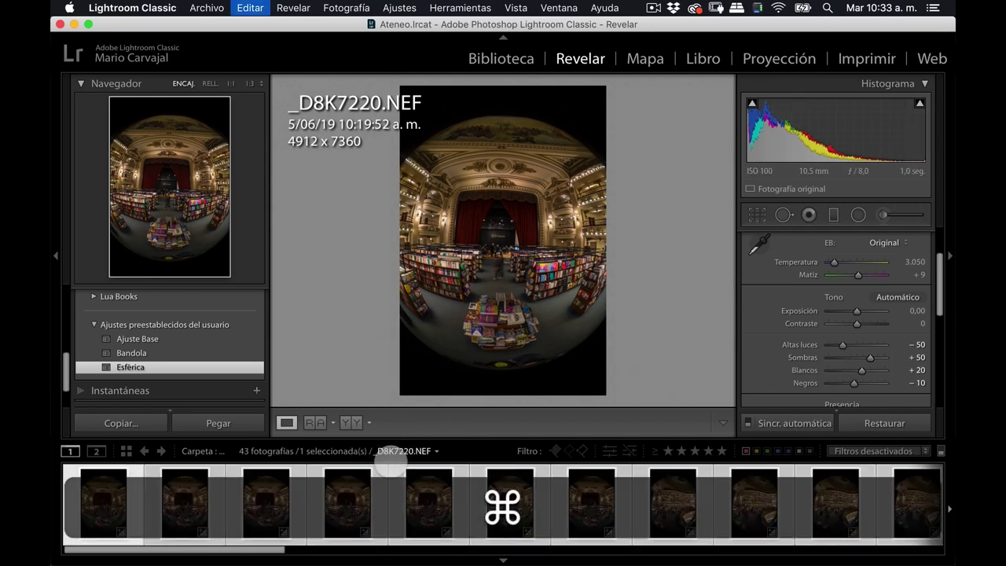
click(794, 423)
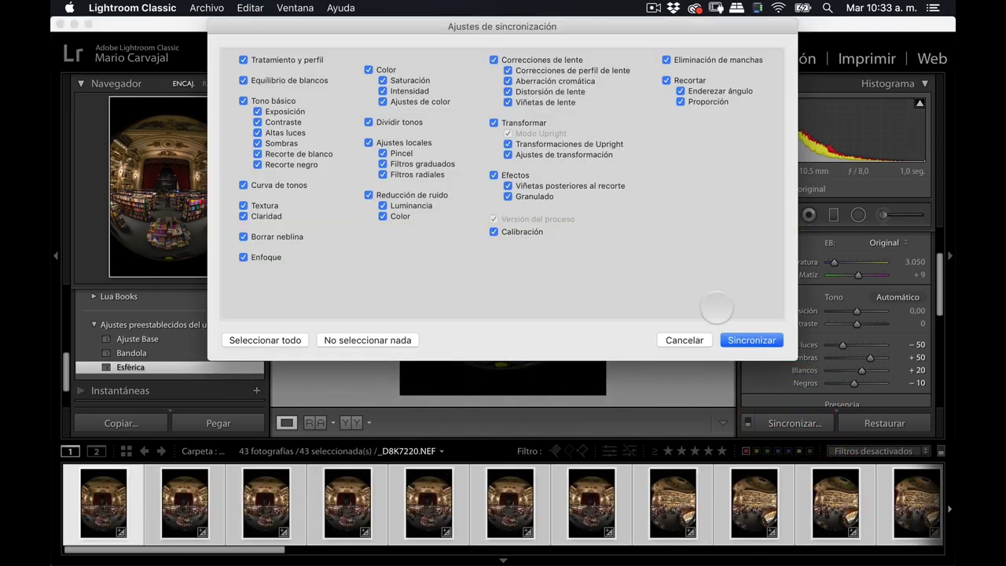
click(747, 339)
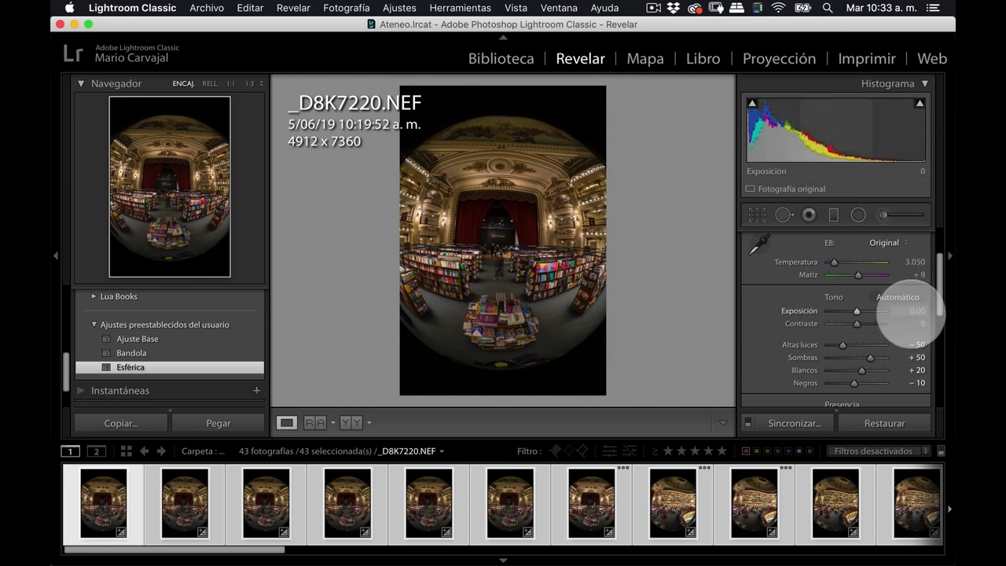
click(914, 311)
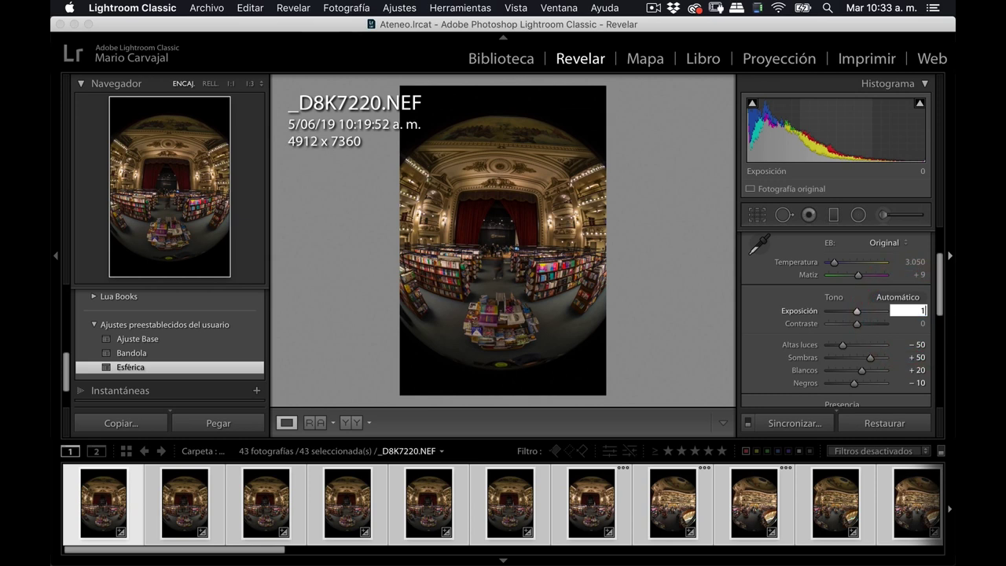
- Set _D8K7220's Exposure to +1,00 and white balance Temperature to 2.700
key(Return)
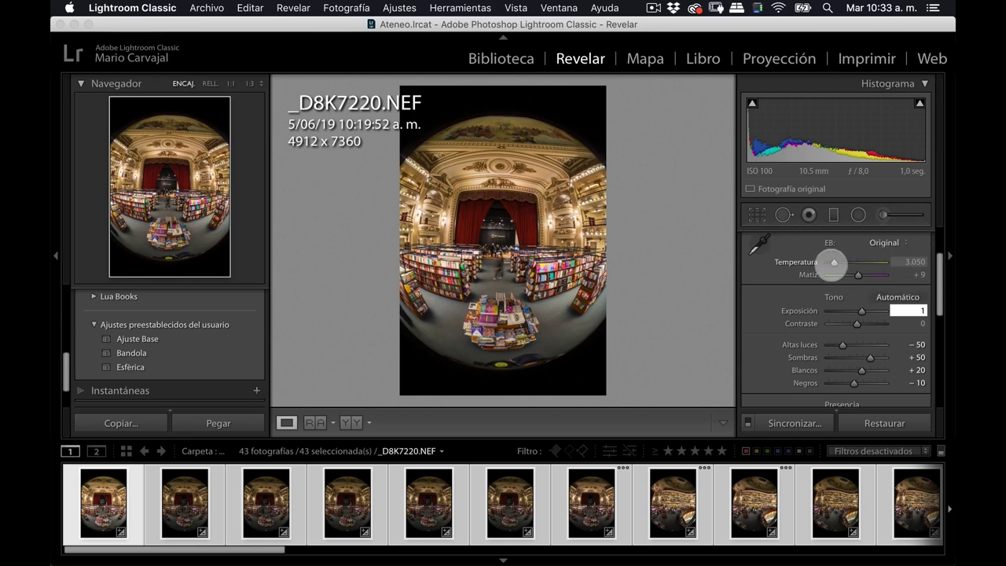
click(903, 262)
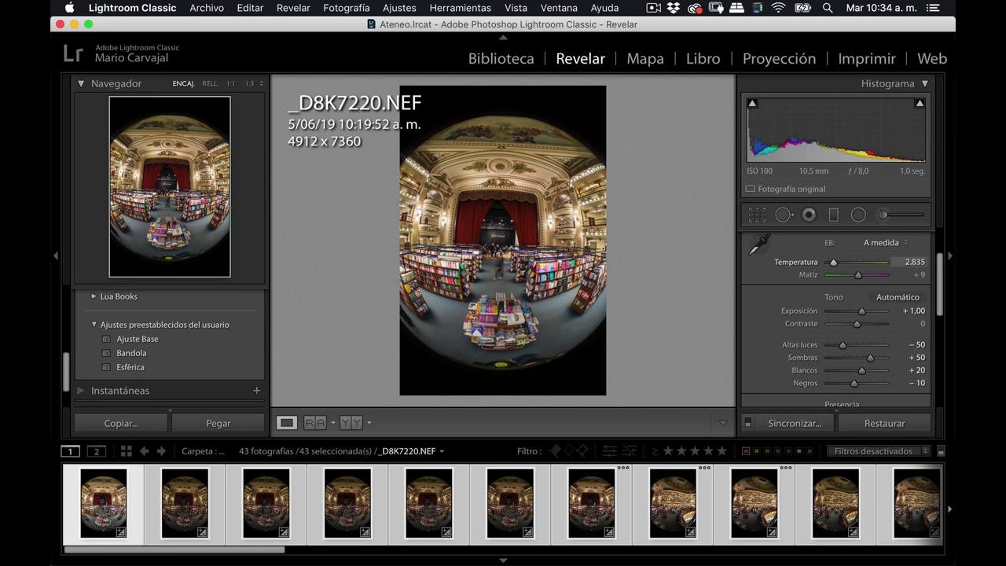
text(2178)
key(Return)
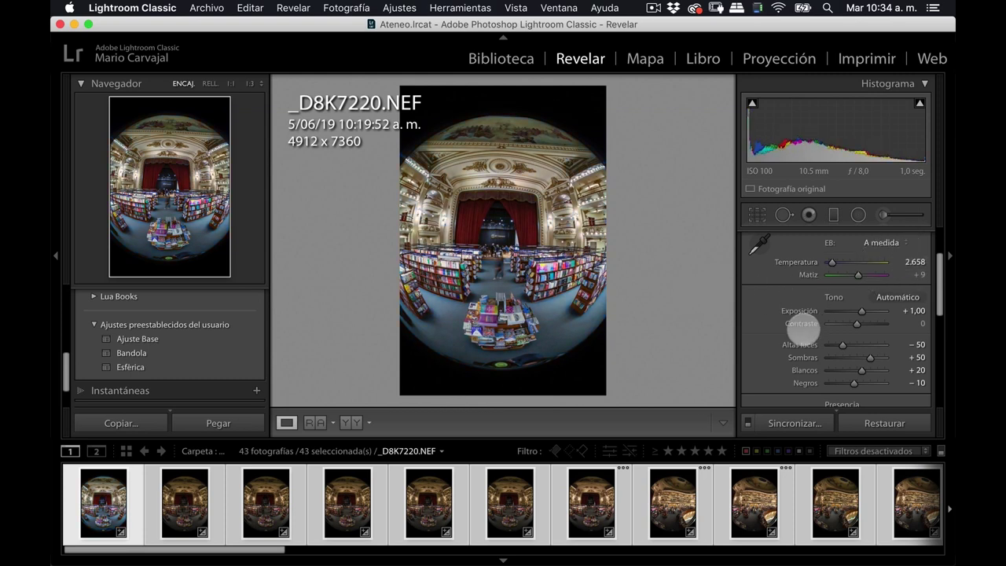
click(911, 263)
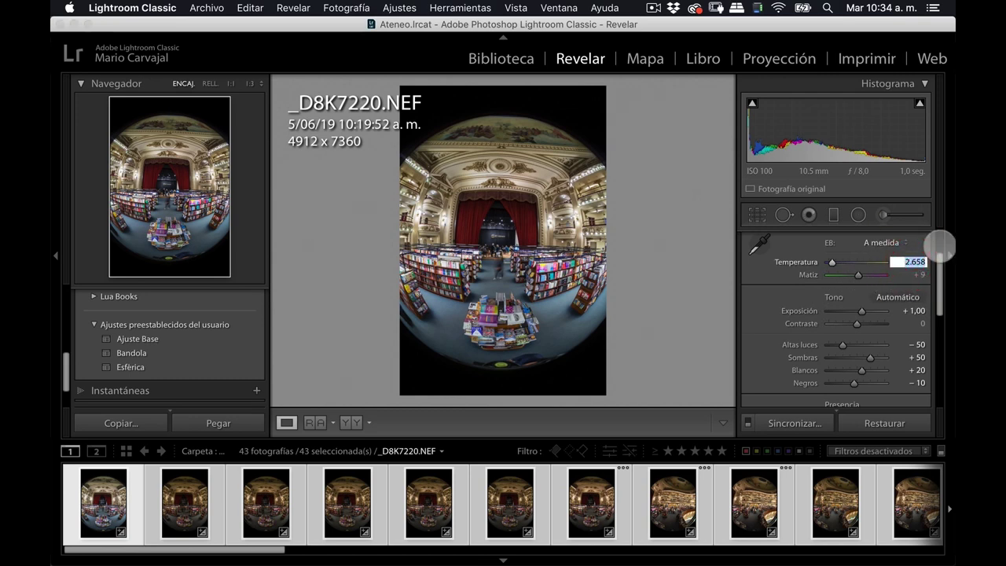
text(2700)
key(Return)
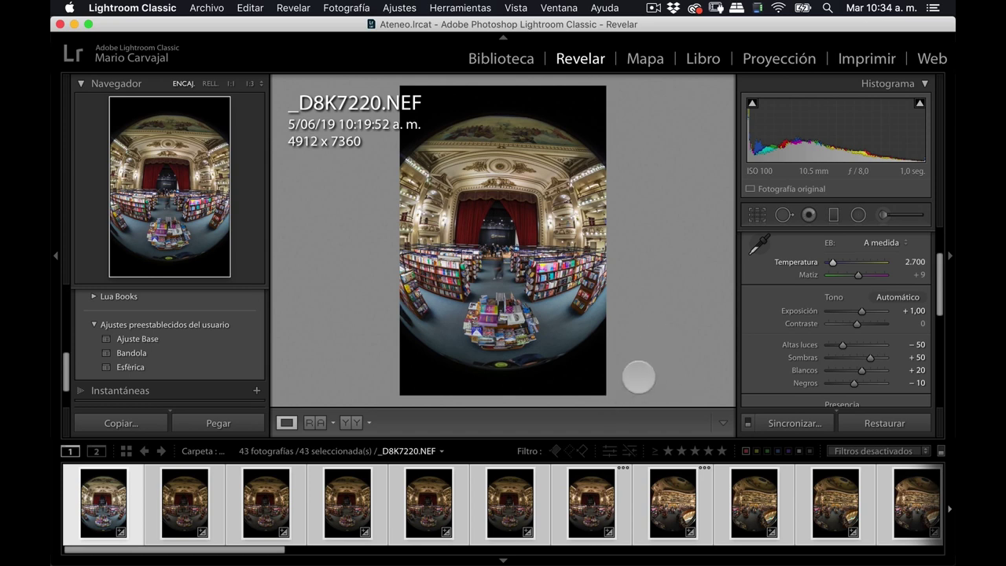
- Sync Exposure +1,00 and Temperature 2.700 to all 43 photos, then spot-check filmstrip frames like _D8K7224
click(790, 422)
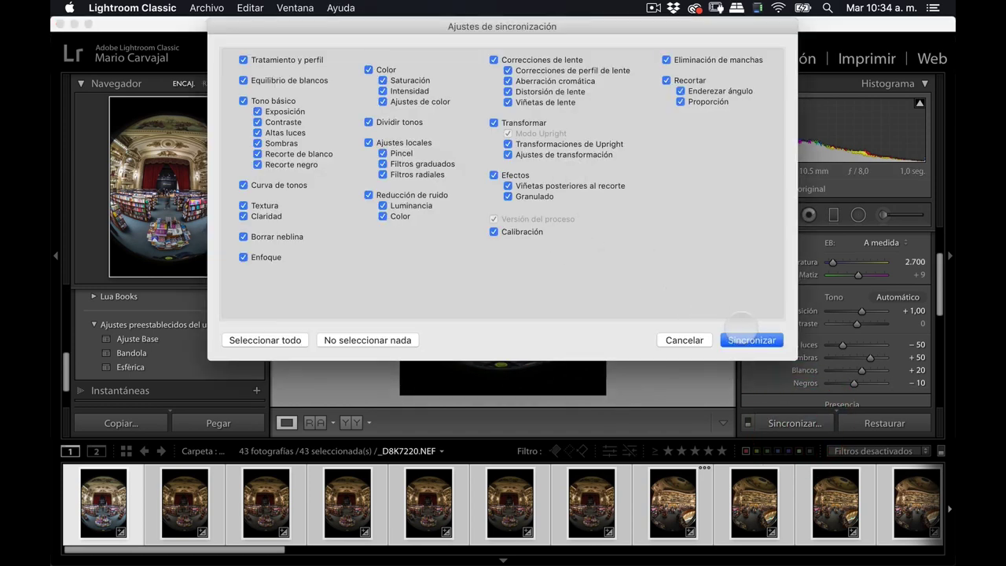
click(743, 340)
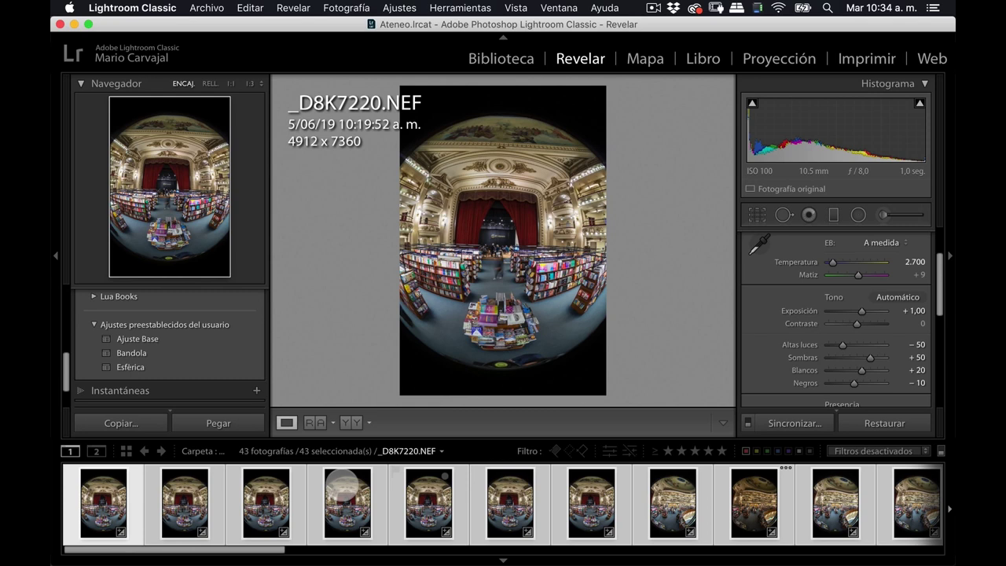
click(187, 500)
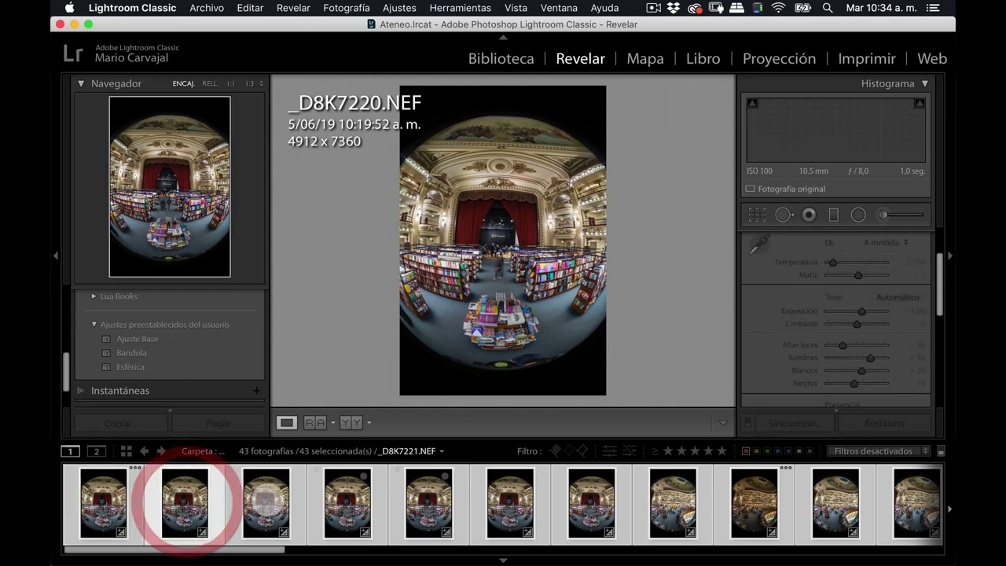
click(266, 501)
click(356, 501)
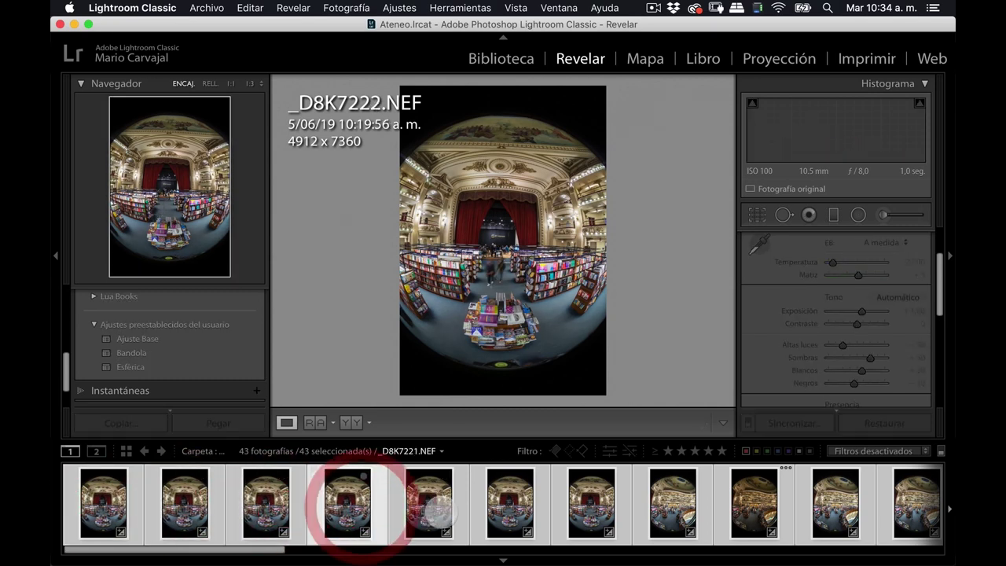
click(438, 511)
click(492, 509)
click(572, 509)
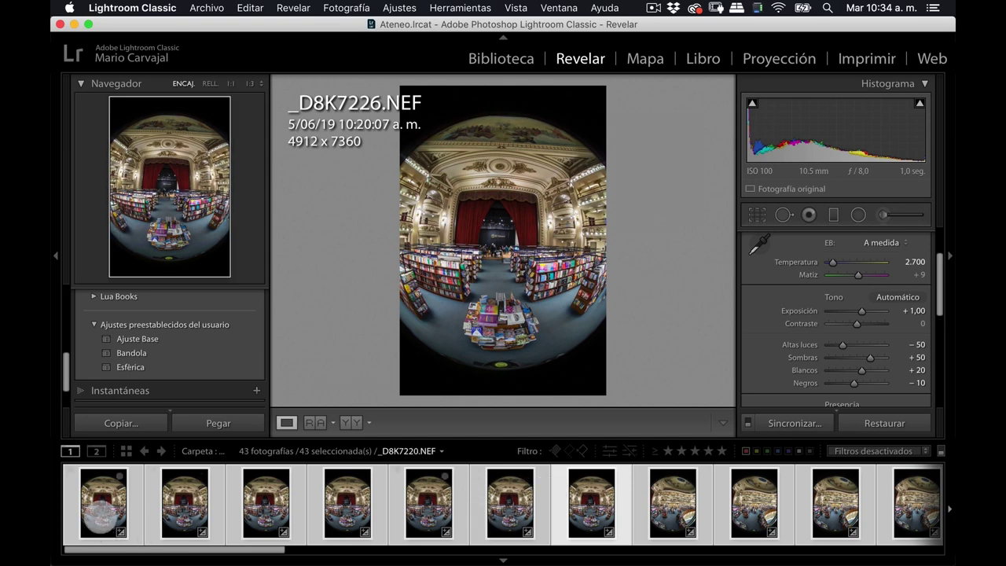
click(100, 510)
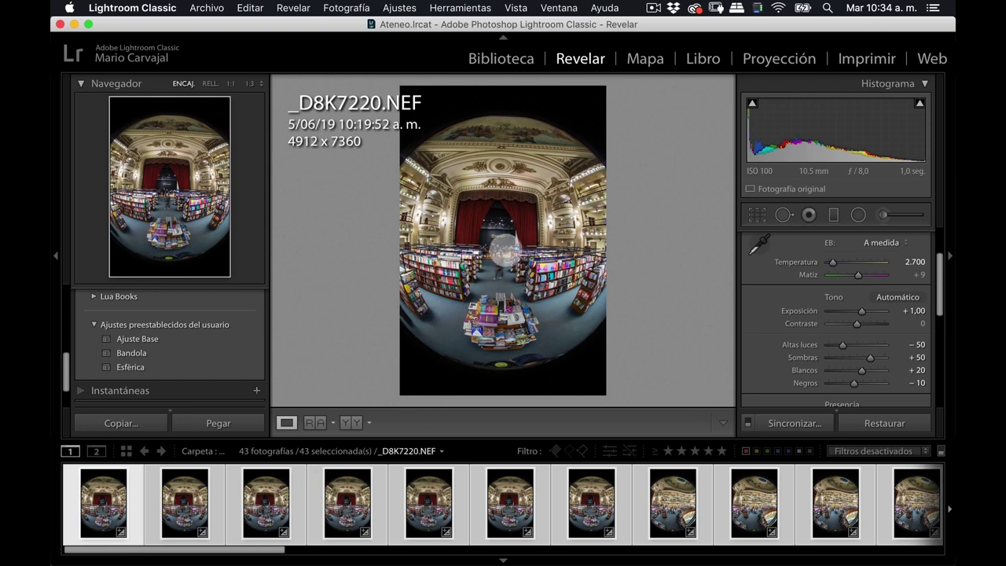
click(535, 248)
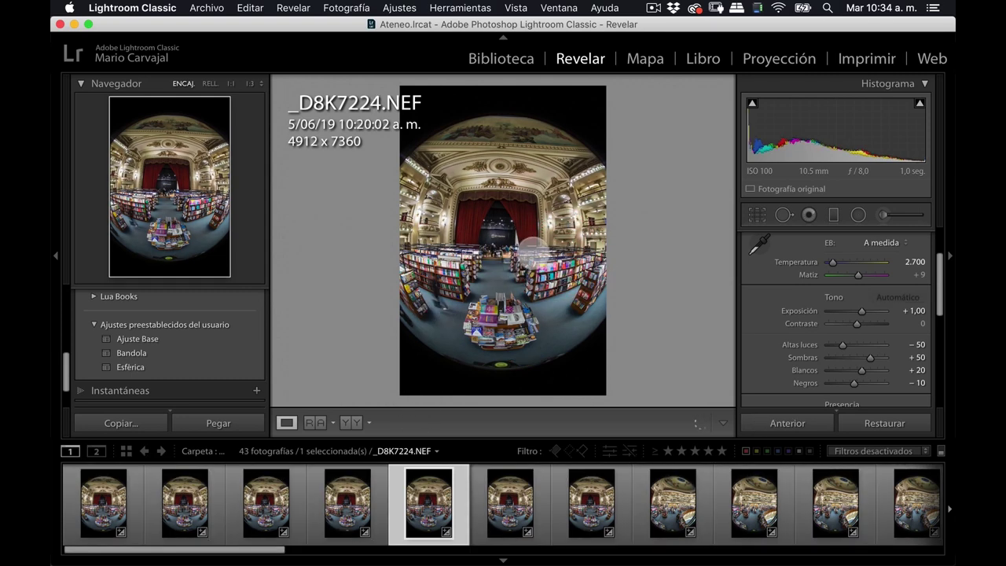
- Zoom _D8K7220 to full size, pan to the ARTE ARGENTINO shelves, then switch to Library
key(super+shift+a)
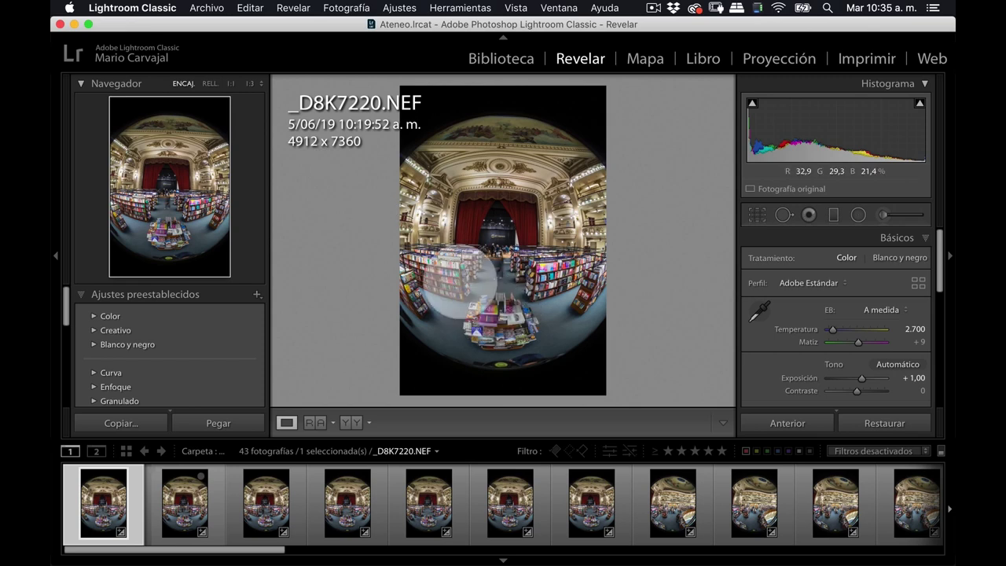
click(551, 228)
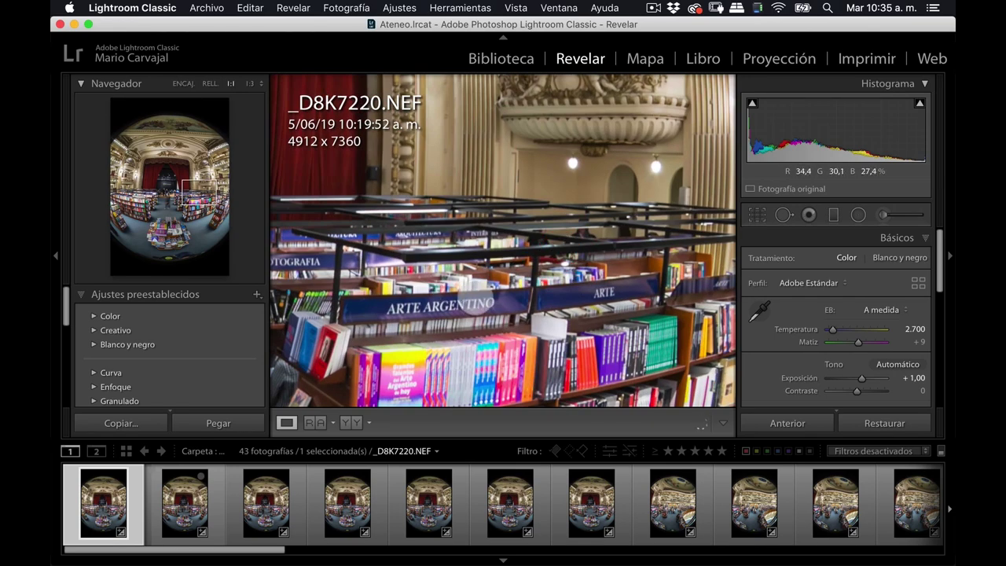
mouse_move(412, 323)
mouse_down()
mouse_move(559, 177)
mouse_move(364, 280)
mouse_up()
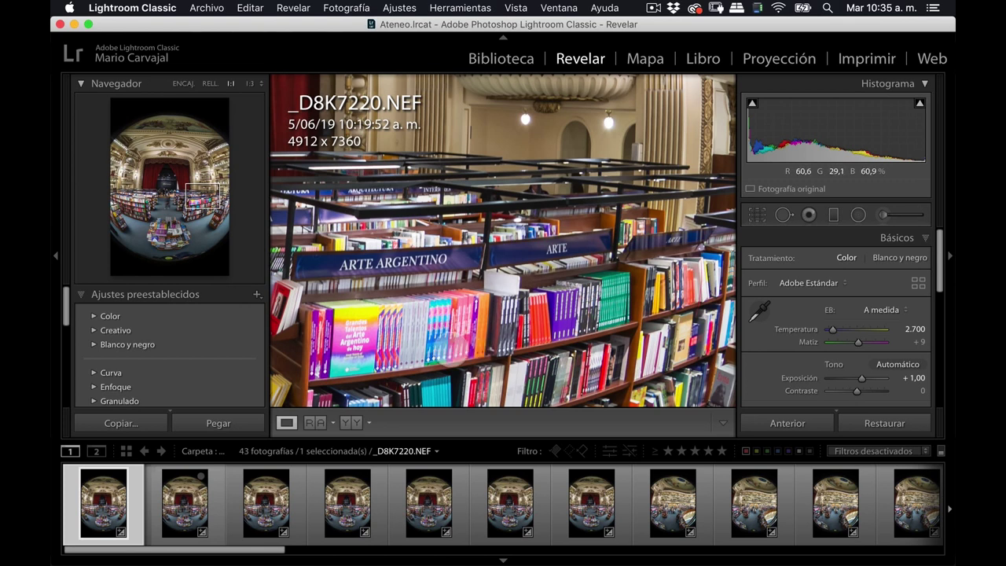
drag(471, 346, 786, 314)
mouse_move(635, 262)
mouse_down()
mouse_move(446, 277)
mouse_move(472, 260)
mouse_up()
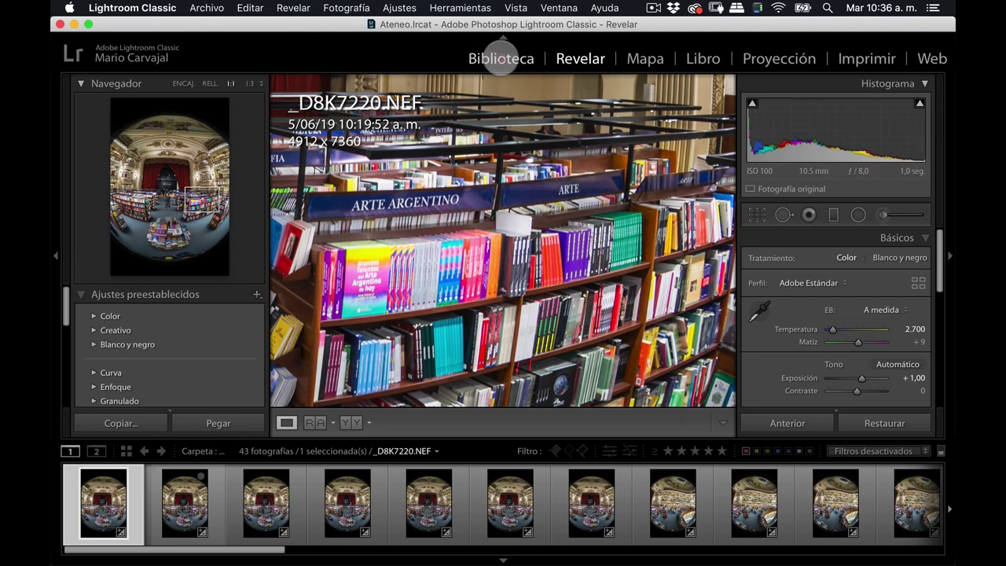
click(495, 59)
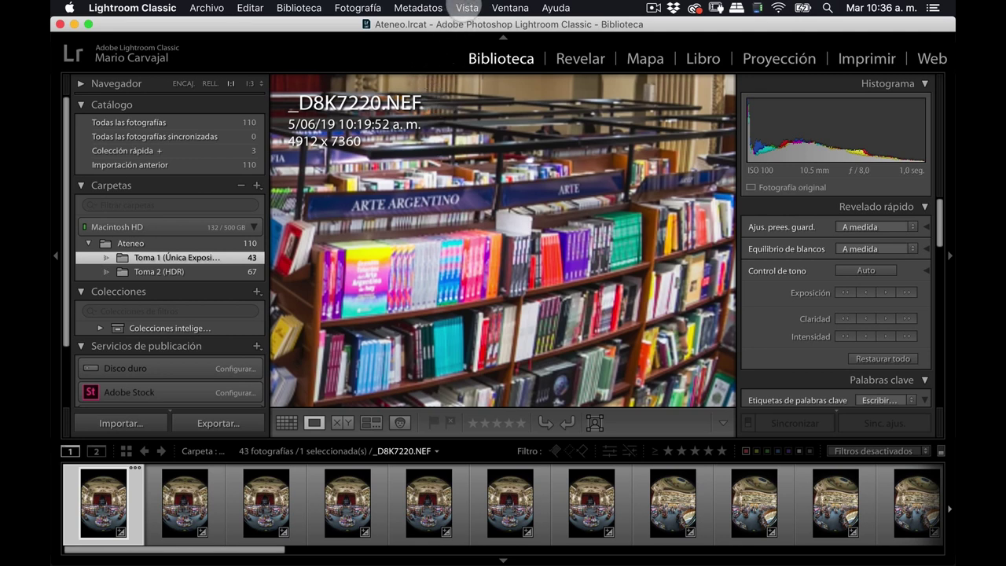
- Hide and restore the Library toolbar, then compare _D8K7220 with _D8K7223 side by side
click(467, 8)
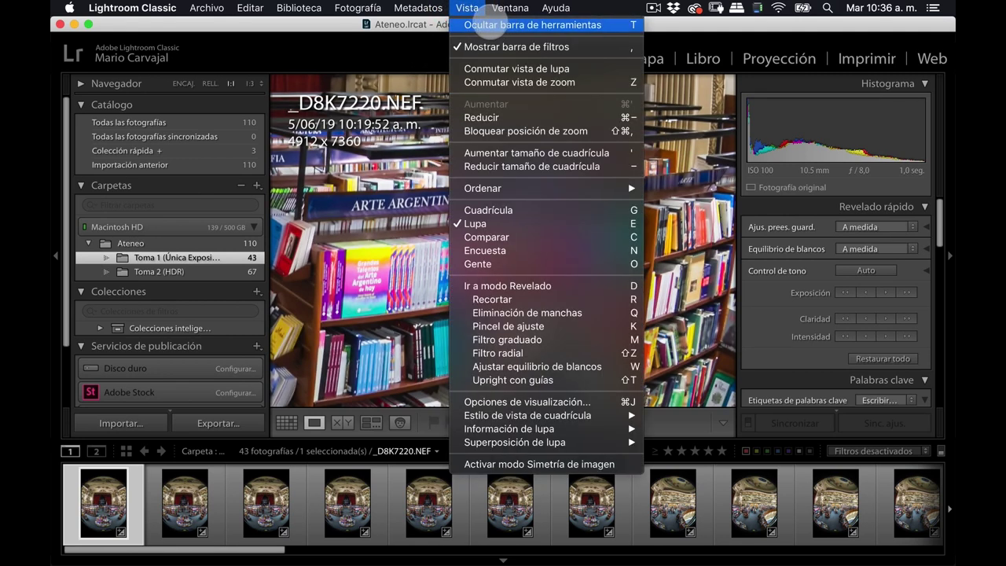
click(486, 26)
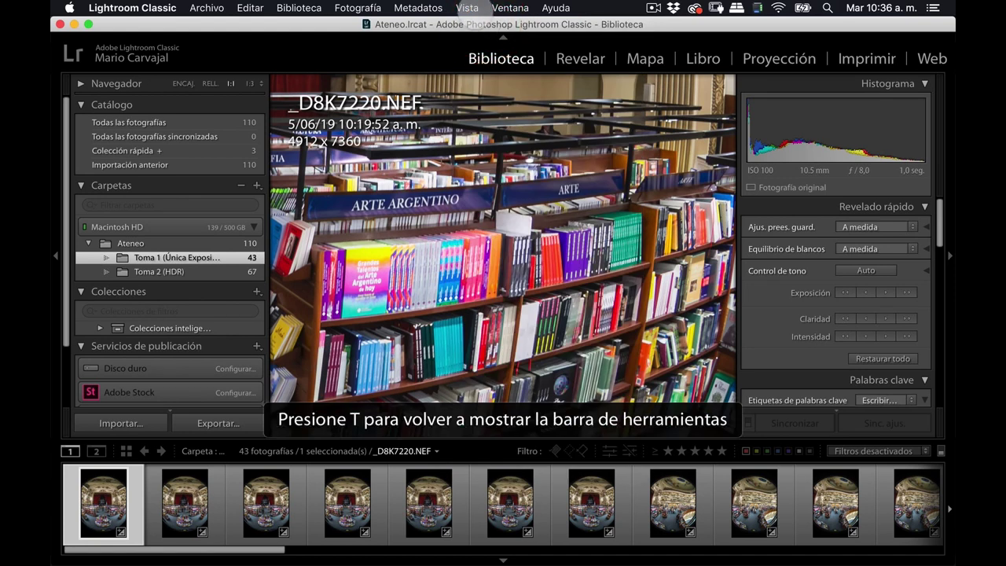
click(467, 9)
click(472, 25)
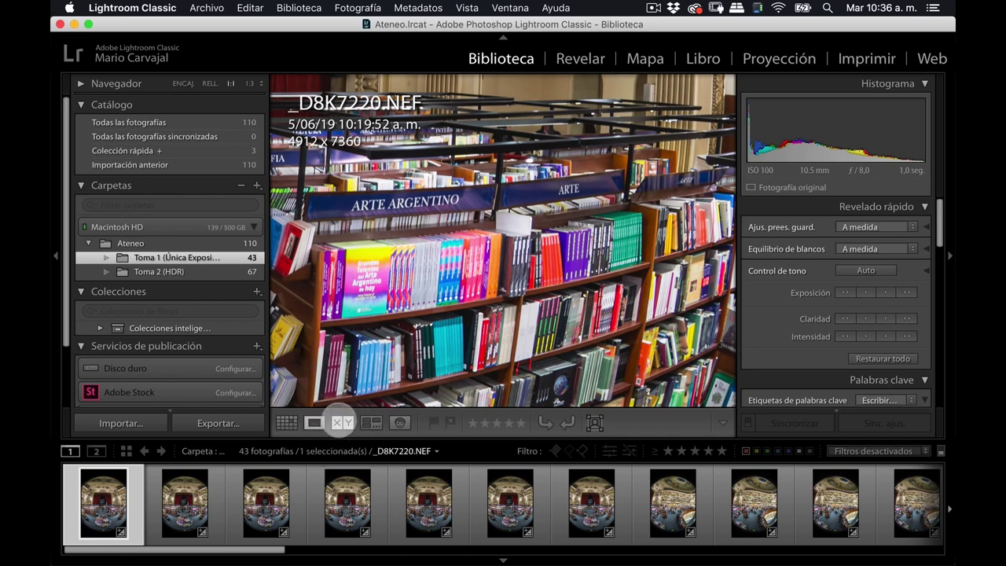
click(342, 422)
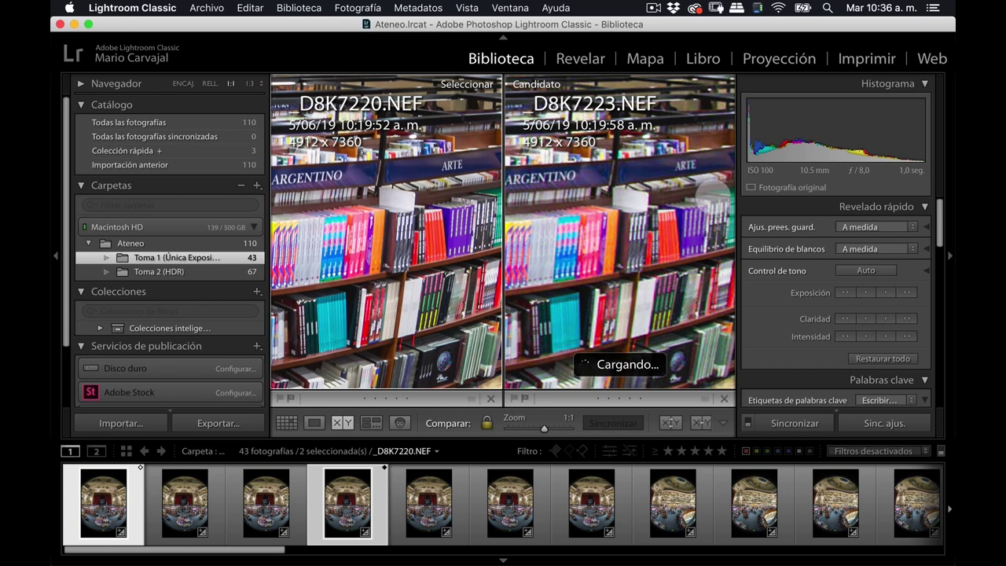
- Hide the side panels and compare _D8K7221, _D8K7222 and _D8K7220 against candidate _D8K7223
key(Tab)
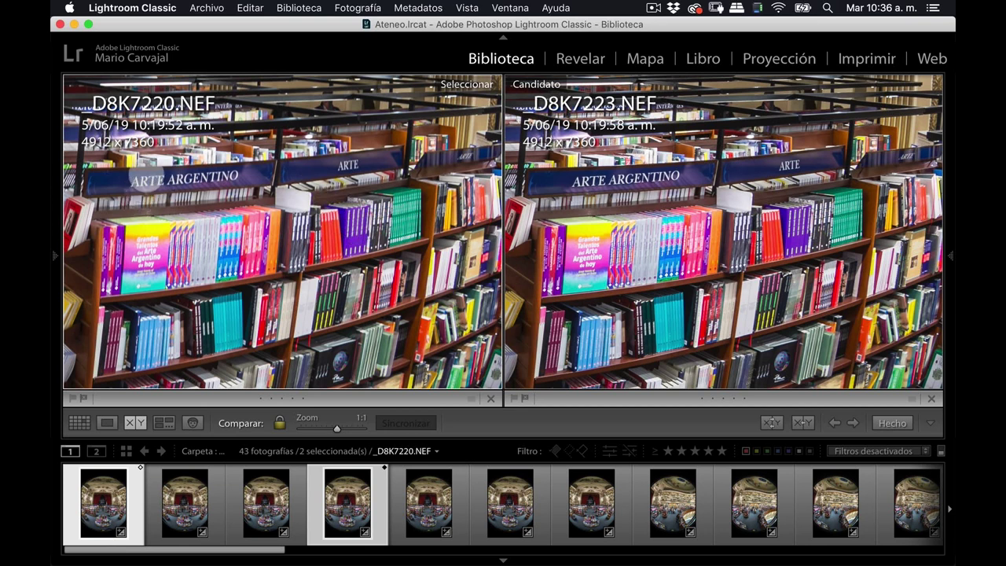
click(606, 96)
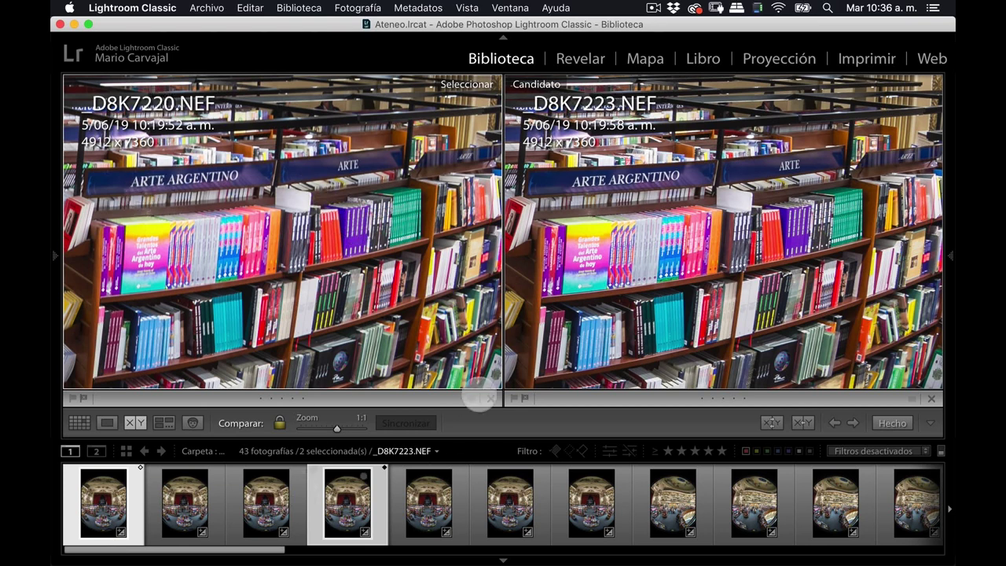
click(171, 499)
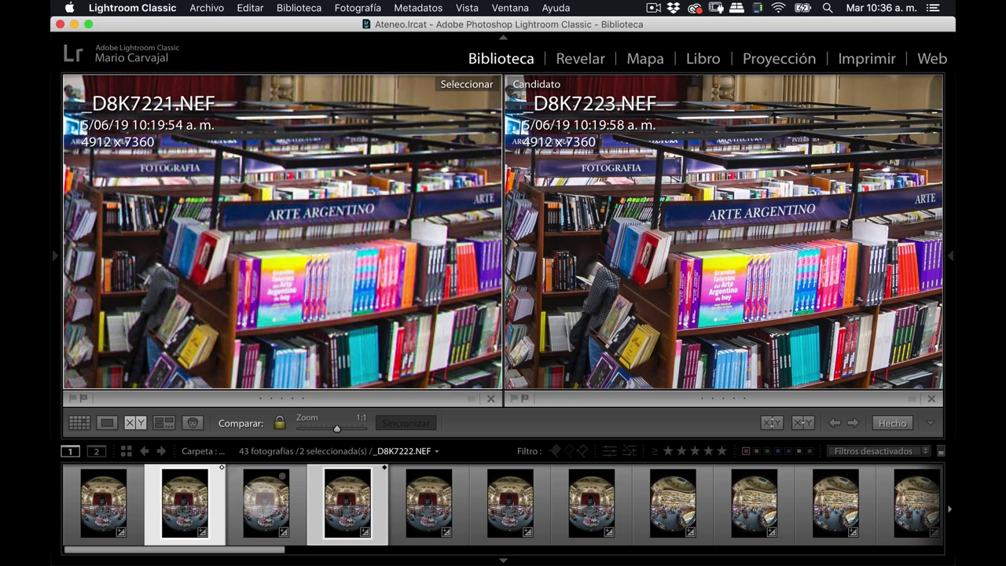
click(265, 504)
click(103, 503)
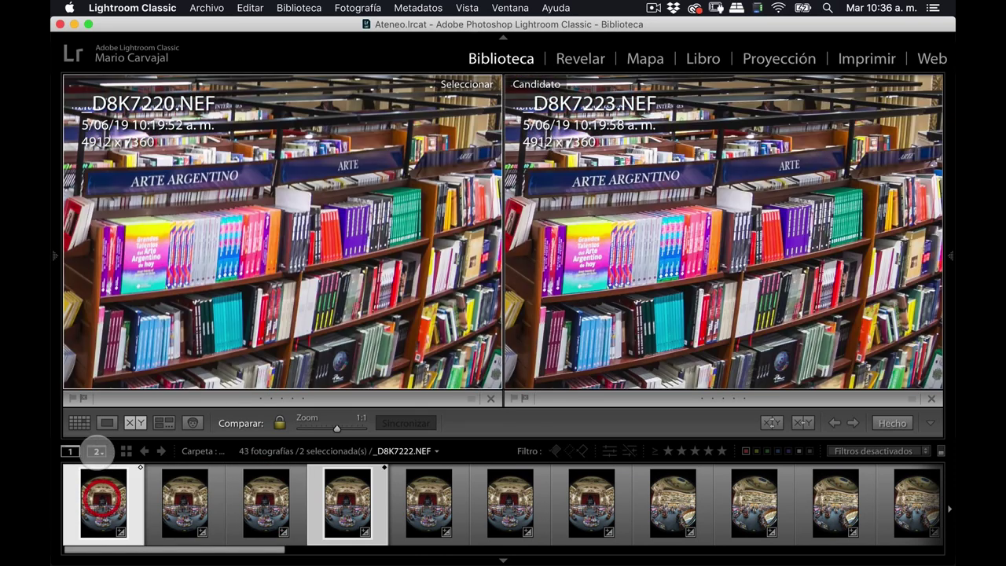
- Set _D8K7220 as the reference photo, then compare it with _D8K7221 and _D8K7224
right_click(97, 502)
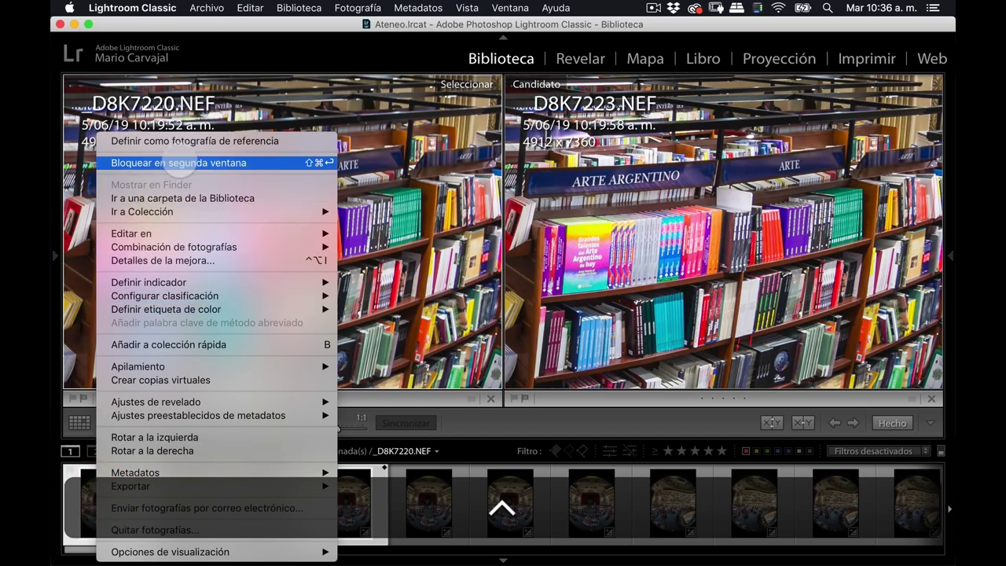
click(206, 140)
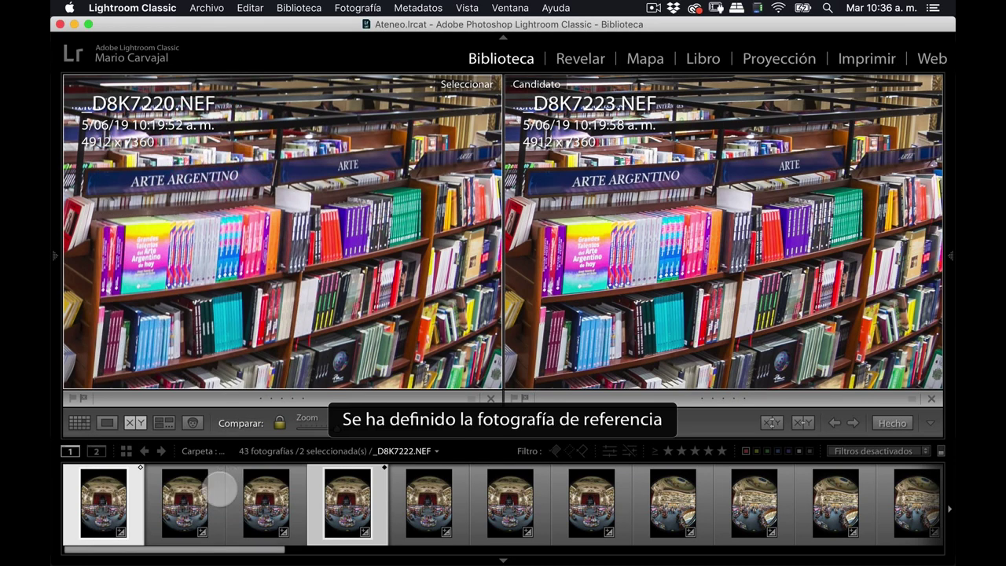
click(173, 503)
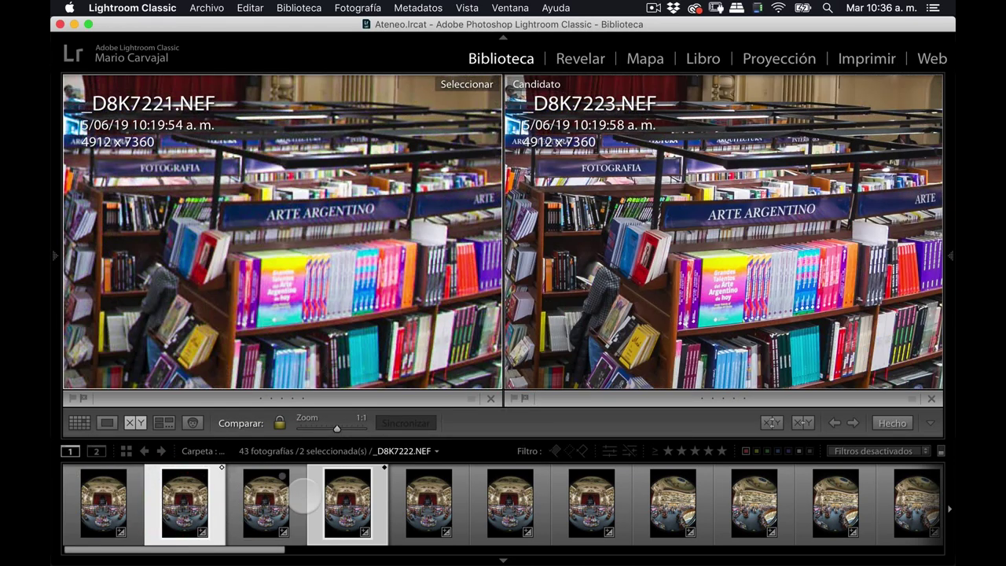
click(429, 503)
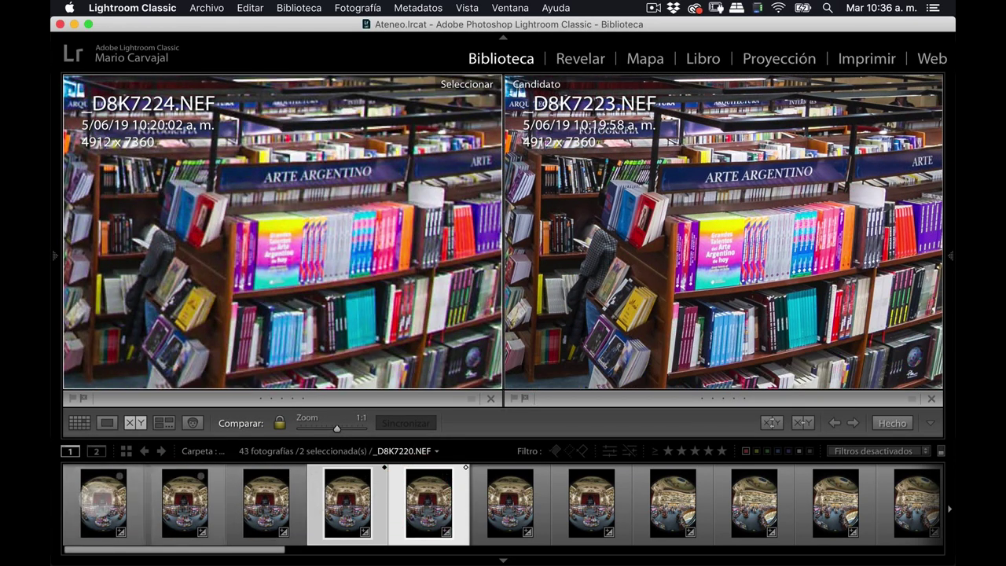
click(96, 499)
right_click(91, 497)
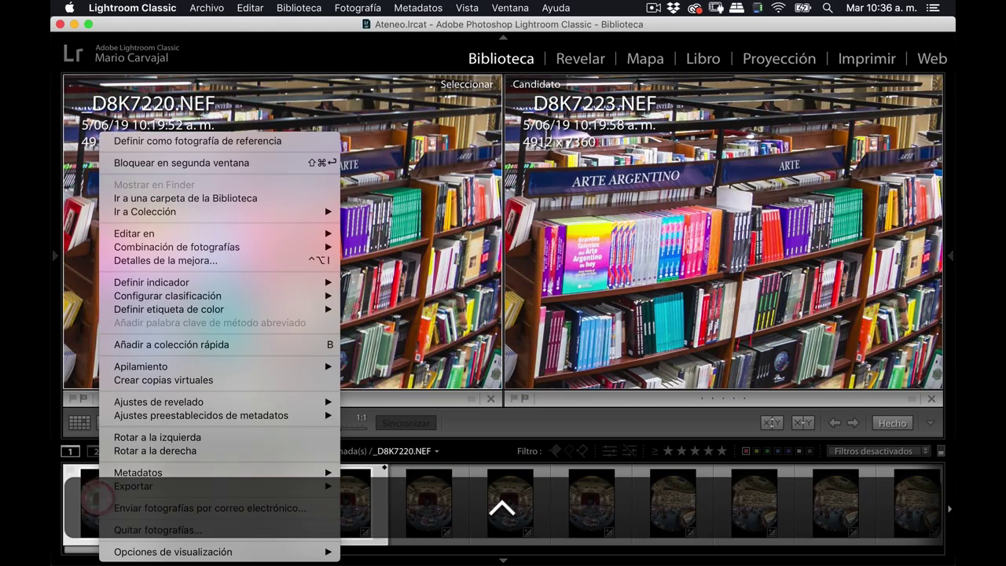
click(87, 501)
- Pair _D8K7220 as select with candidate _D8K7221 after glancing at _D8K7226 and _D8K7228
key(shift+Right)
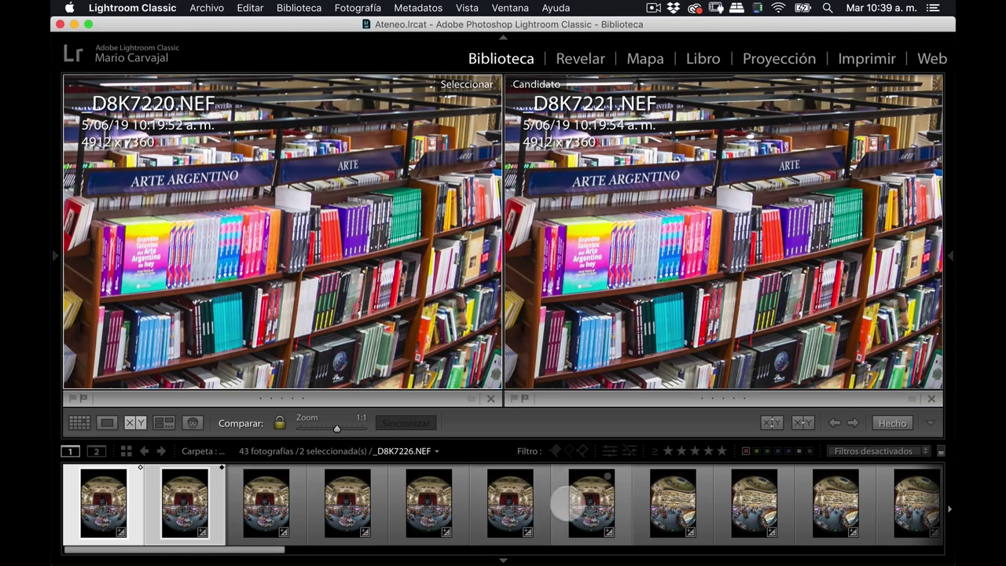
click(576, 507)
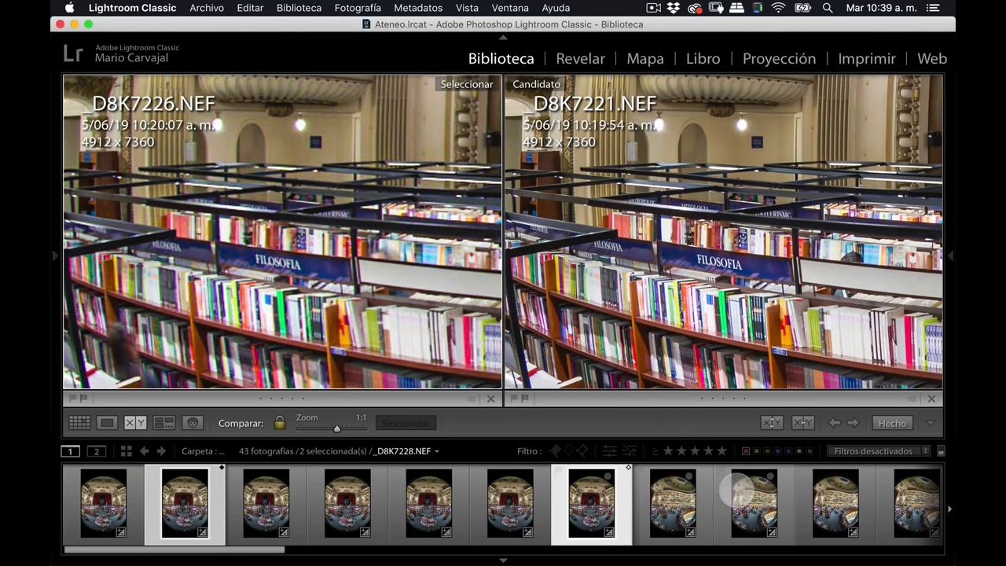
click(747, 492)
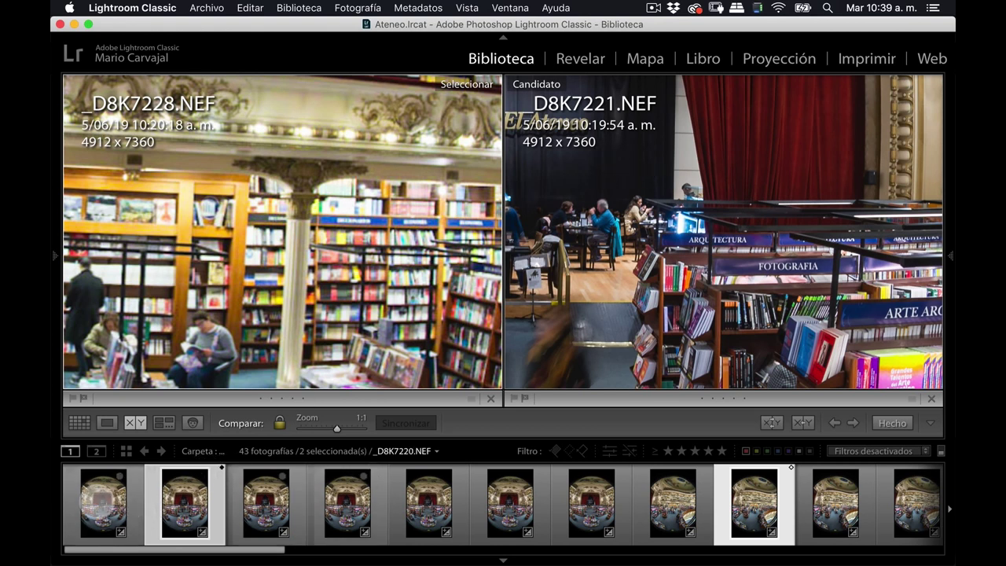
click(101, 497)
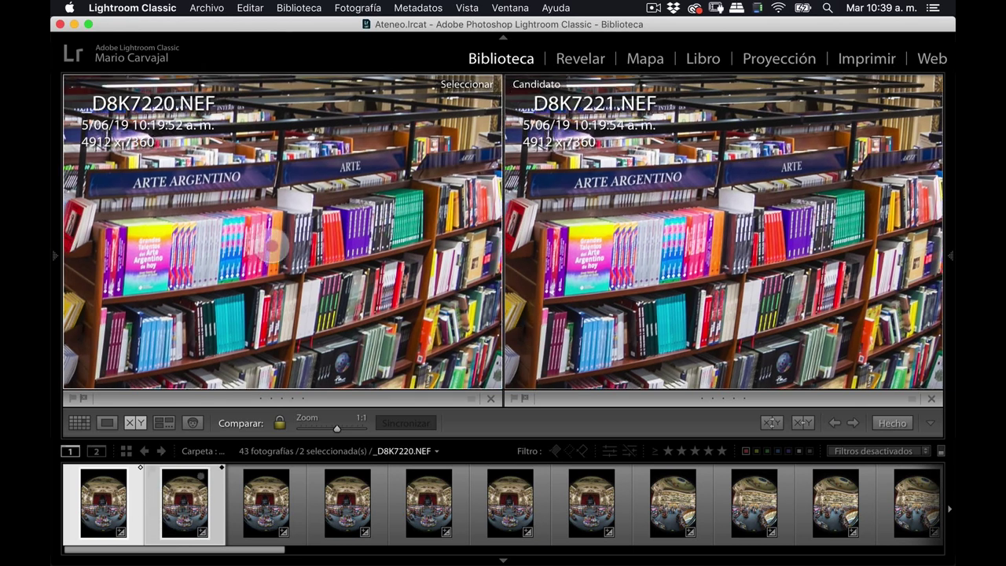
- Pan both zoomed photos across the FOTOGRAFIA and ARTE ARGENTINO shelves, ceiling and red curtain
drag(271, 245, 343, 280)
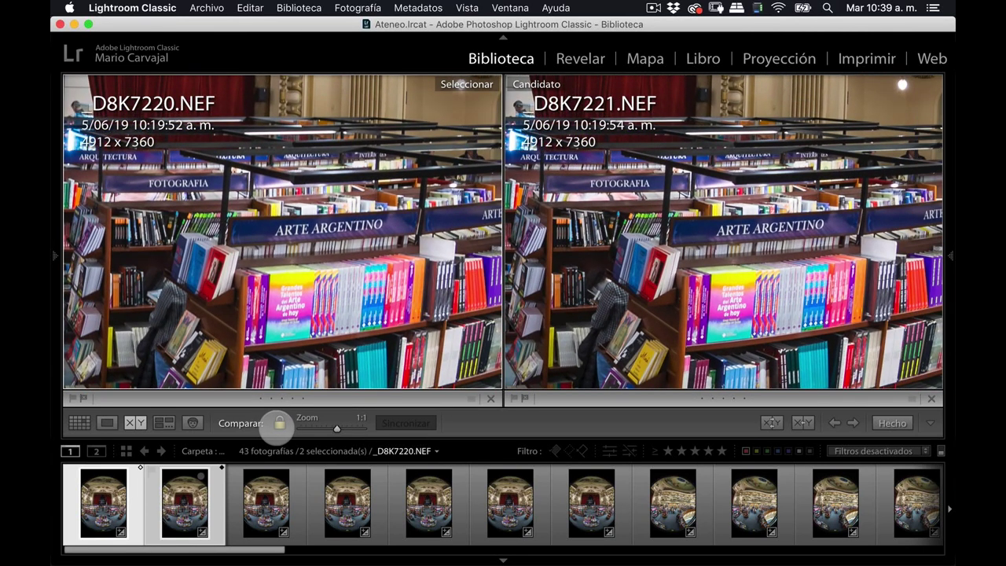
mouse_move(429, 297)
mouse_down()
mouse_move(408, 313)
mouse_move(236, 357)
mouse_up()
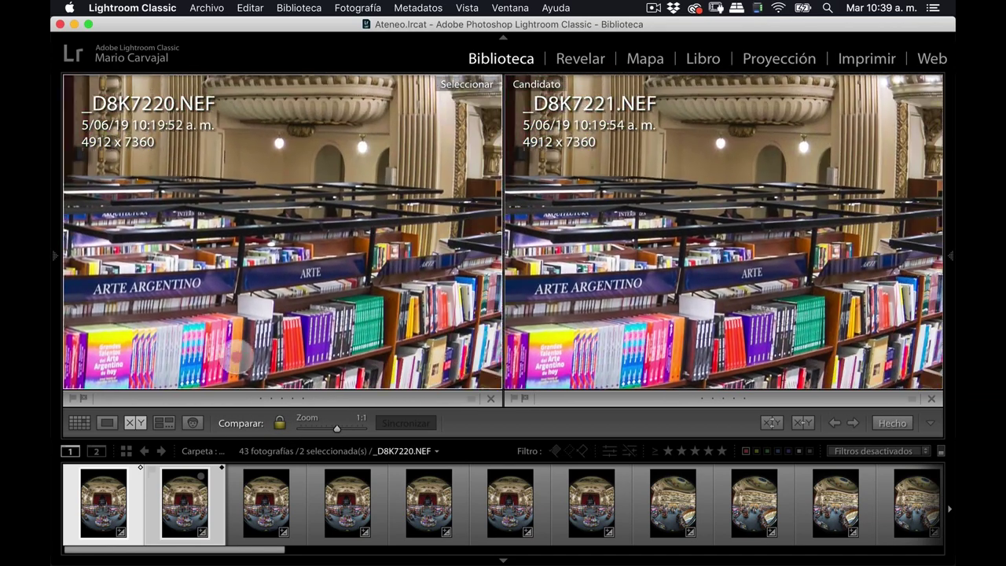
mouse_move(405, 245)
mouse_down()
mouse_move(233, 265)
mouse_move(429, 157)
mouse_up()
mouse_move(198, 209)
mouse_down()
mouse_move(291, 228)
mouse_move(398, 109)
mouse_up()
drag(321, 191, 349, 312)
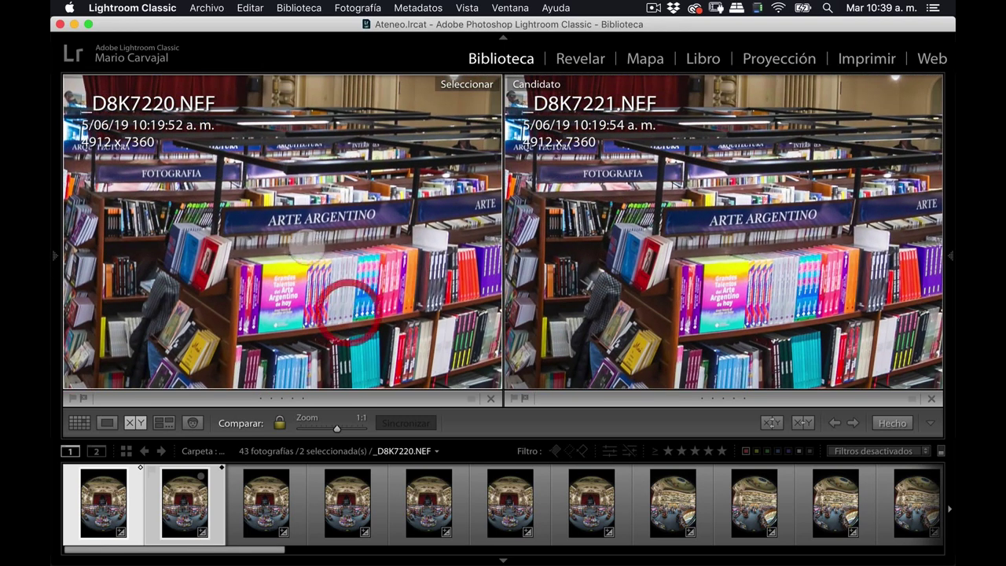
drag(224, 241, 352, 280)
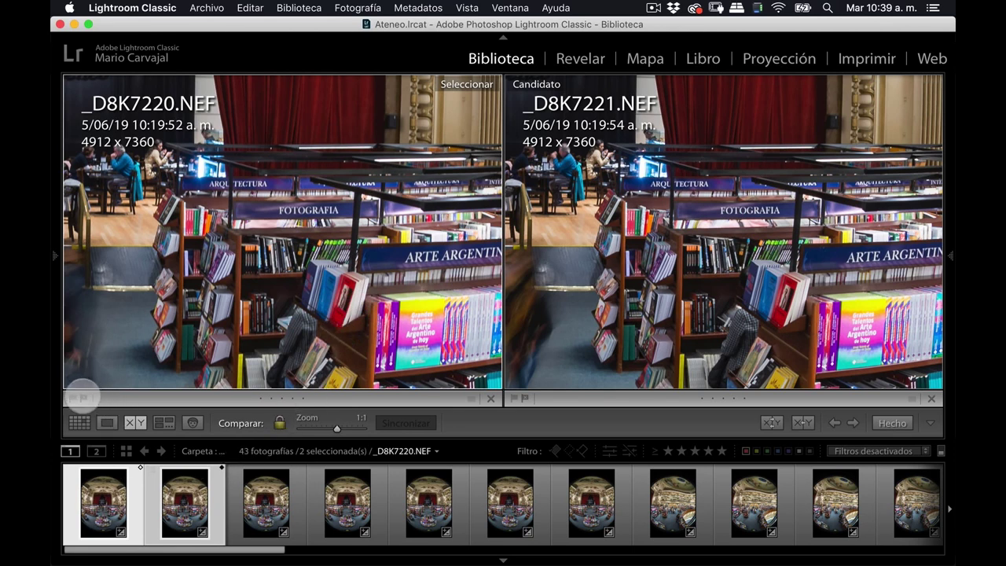
- Reject _D8K7220 and flag _D8K7222 as a pick
click(83, 398)
click(253, 505)
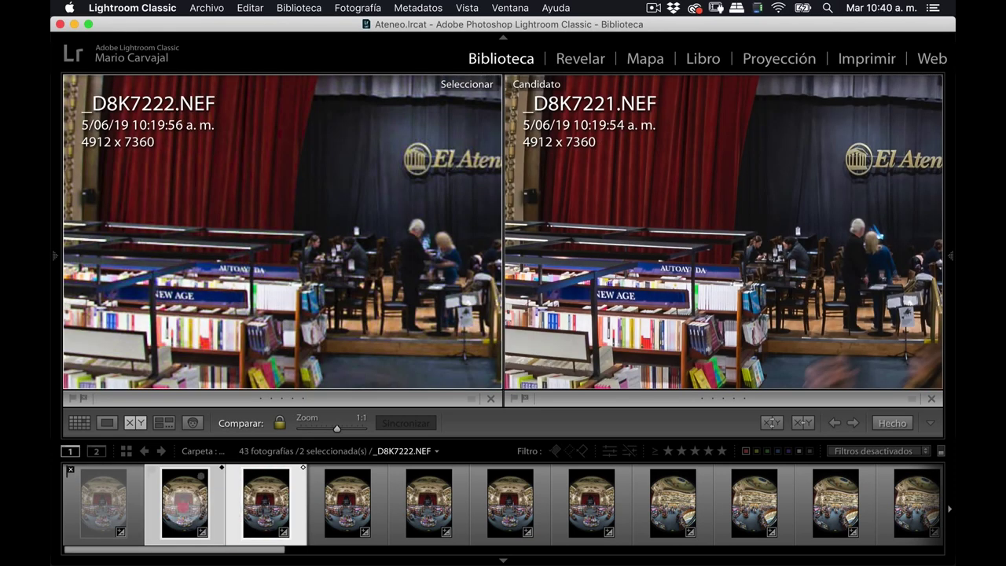
click(181, 505)
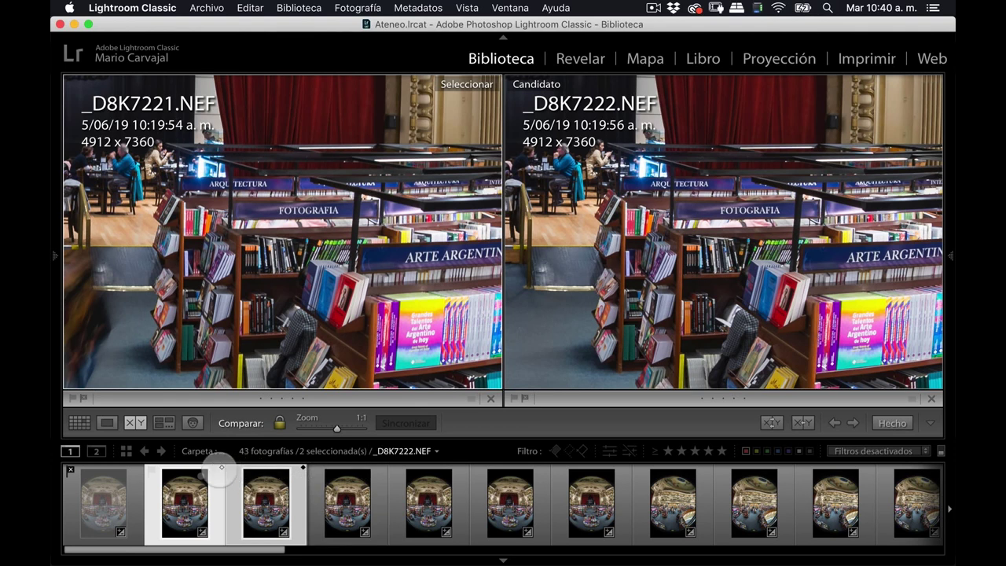
click(71, 398)
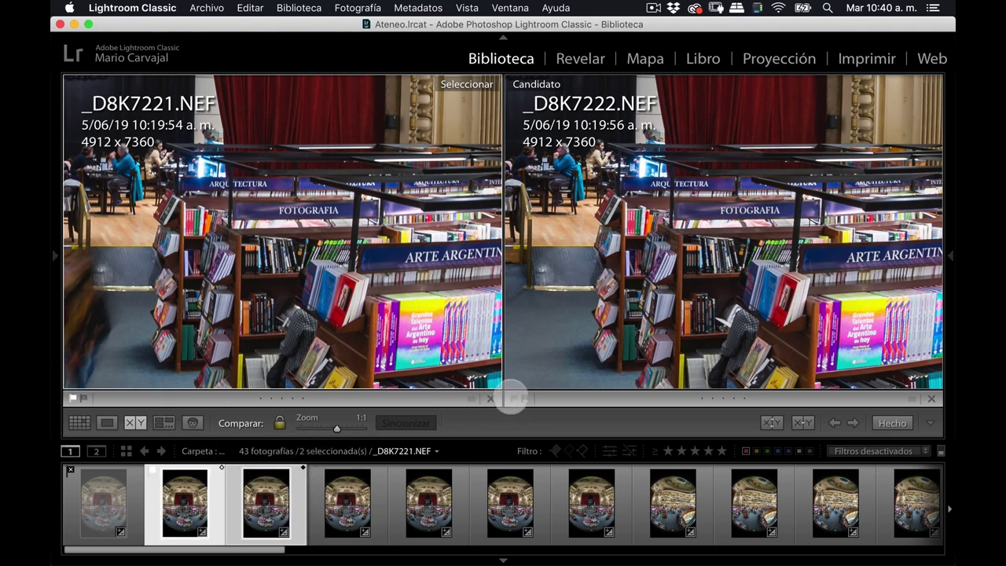
click(514, 399)
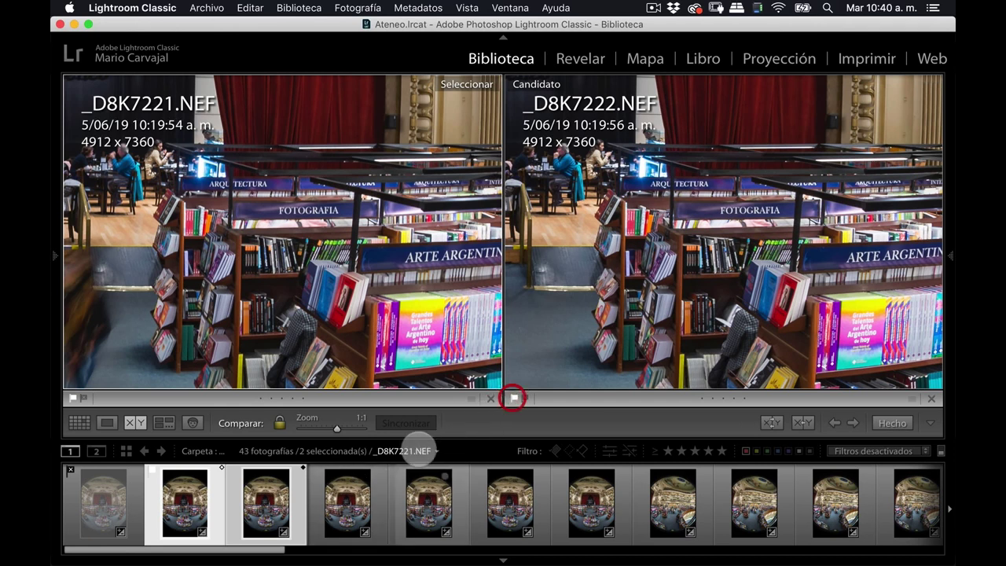
- Reject _D8K7221 and make _D8K7222 the reference photo
click(338, 498)
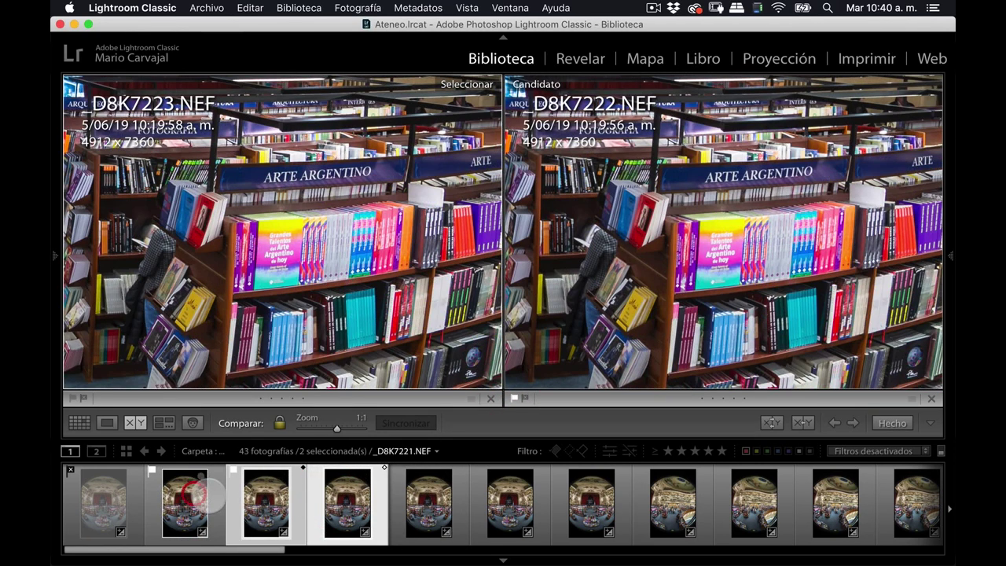
click(192, 493)
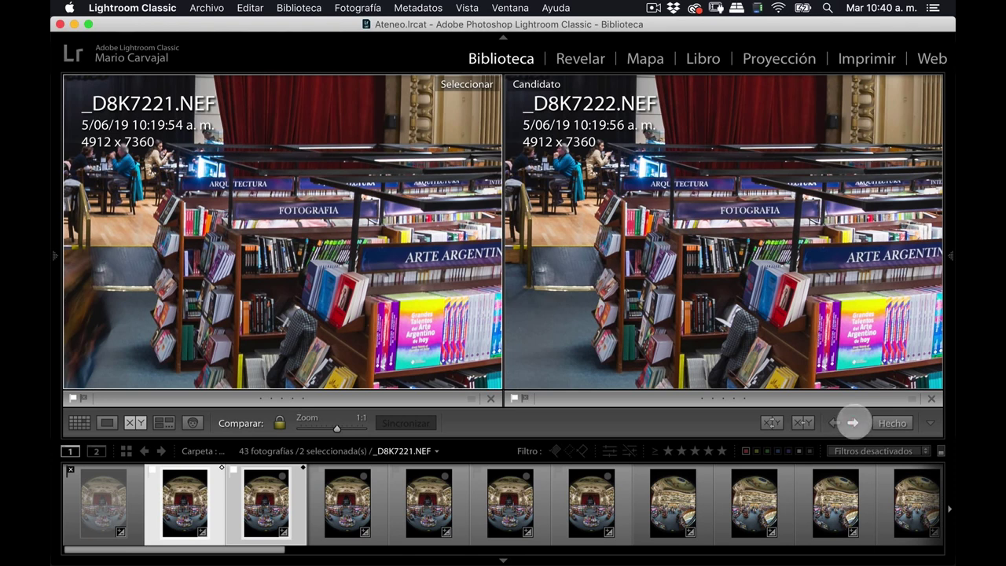
click(854, 423)
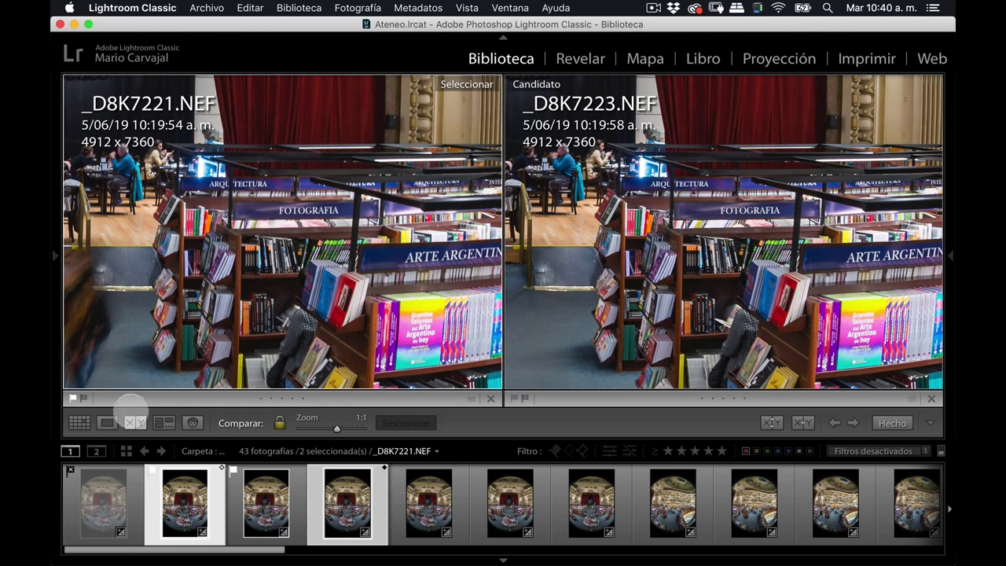
click(82, 399)
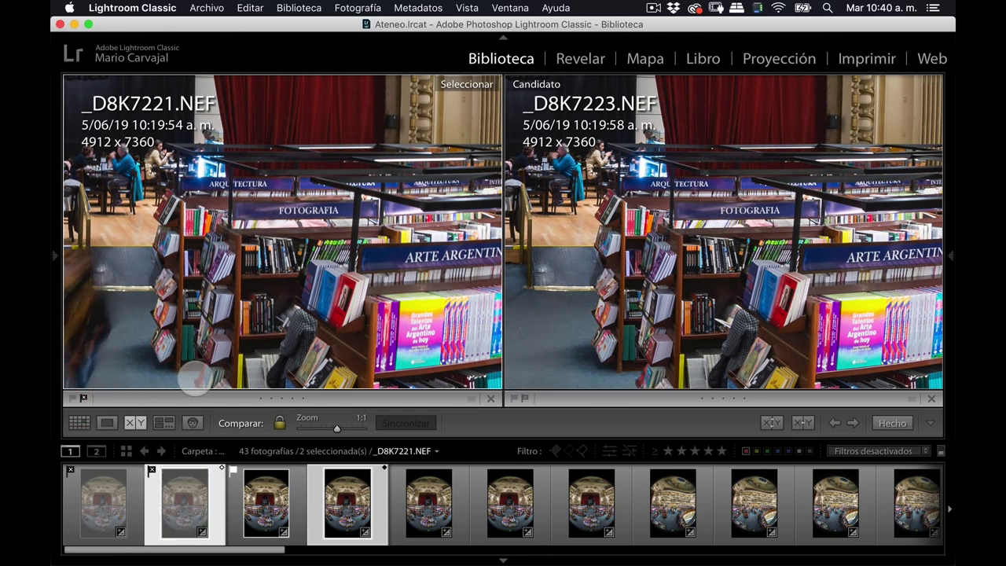
click(257, 501)
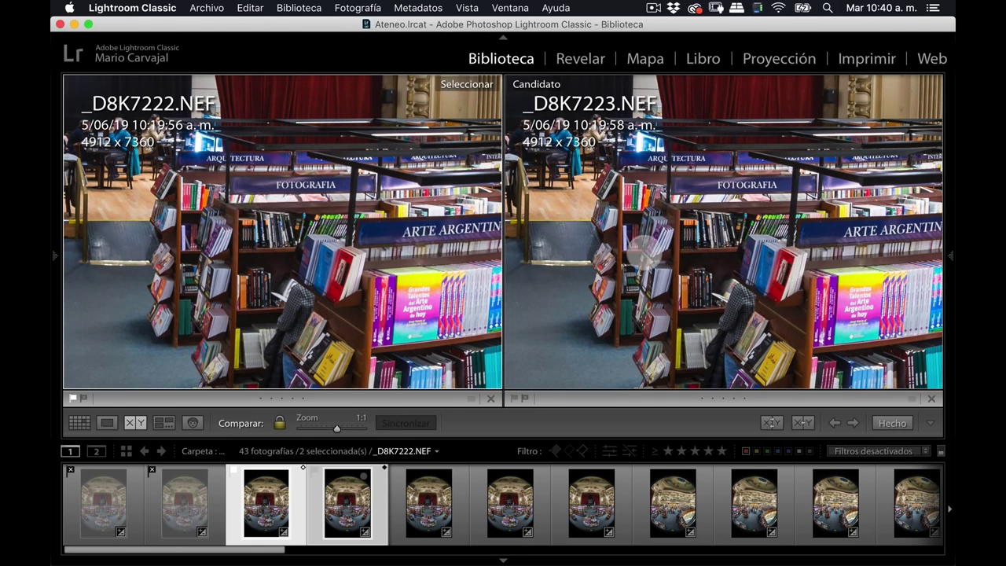
- Step the candidate through _D8K7224–_D8K7227, then select the five frames _D8K7222 to _D8K7226
click(853, 423)
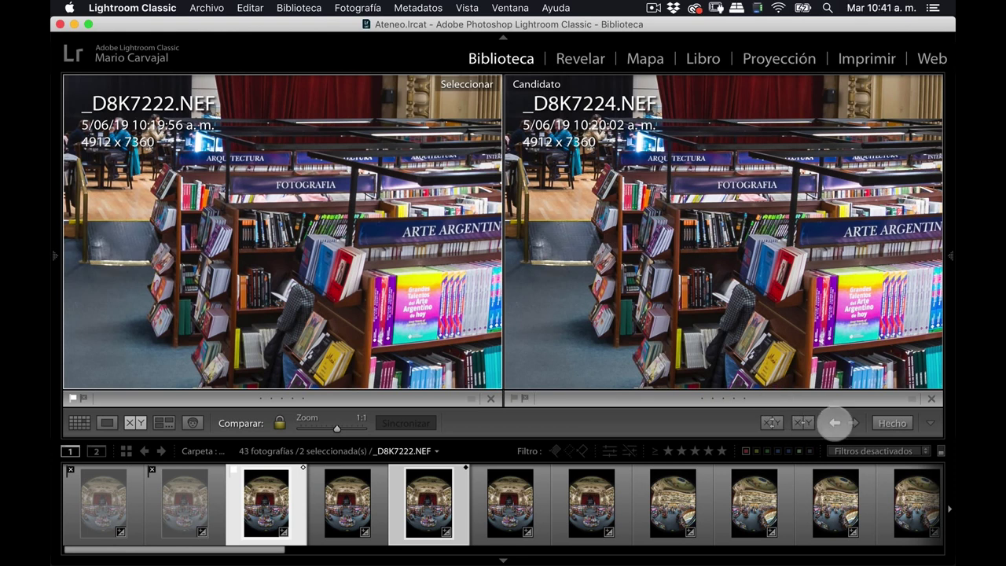
click(853, 423)
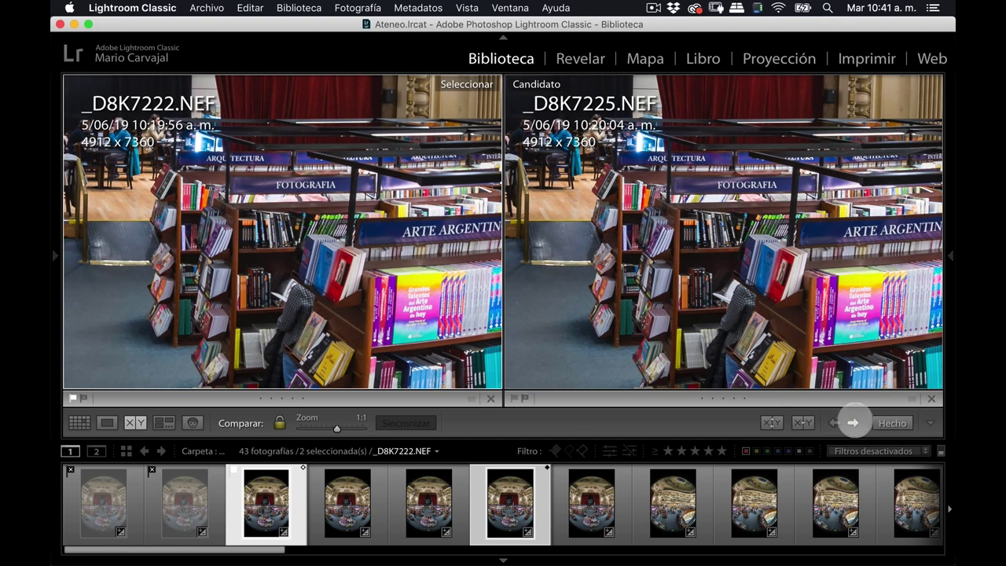
click(854, 423)
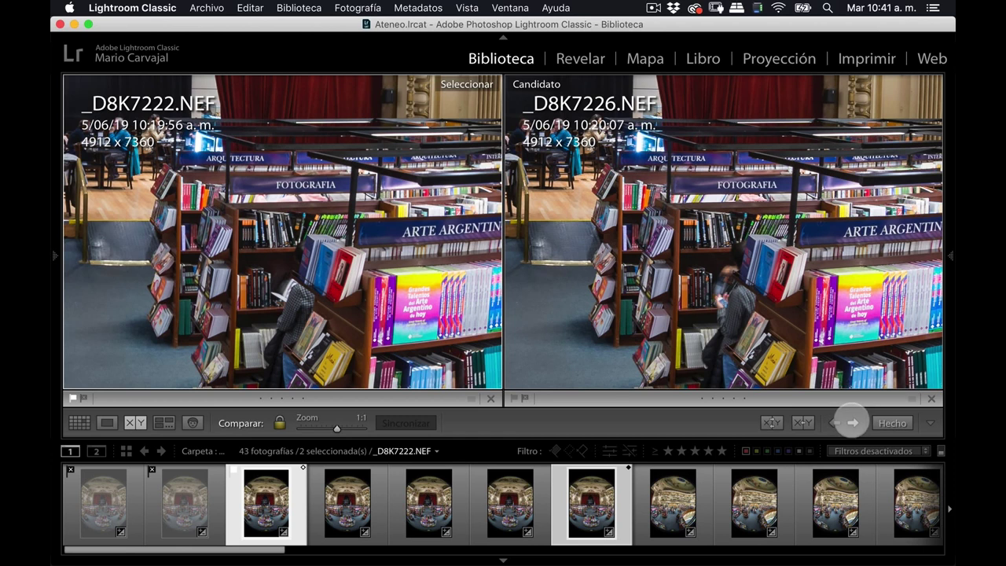
click(854, 423)
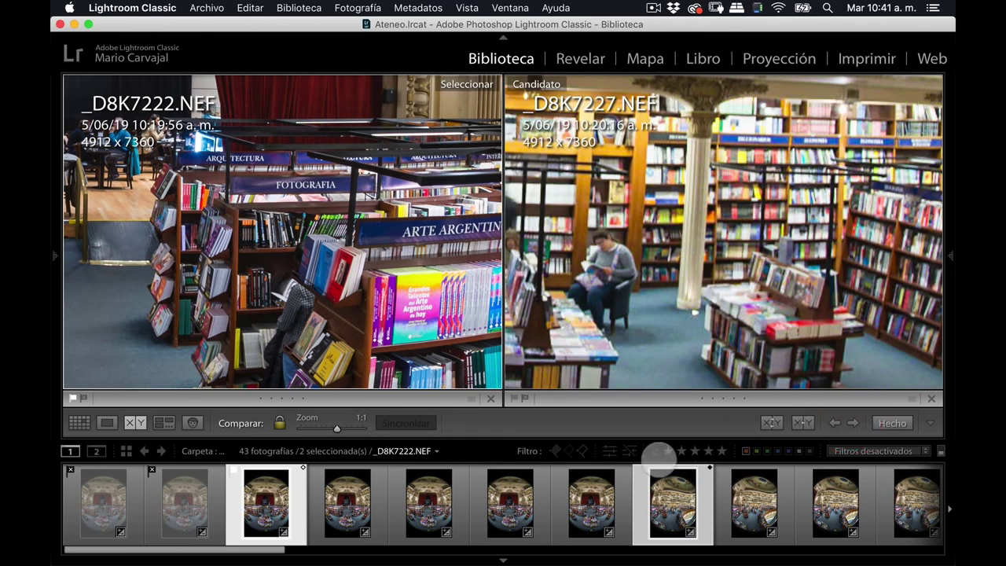
click(586, 499)
click(591, 505)
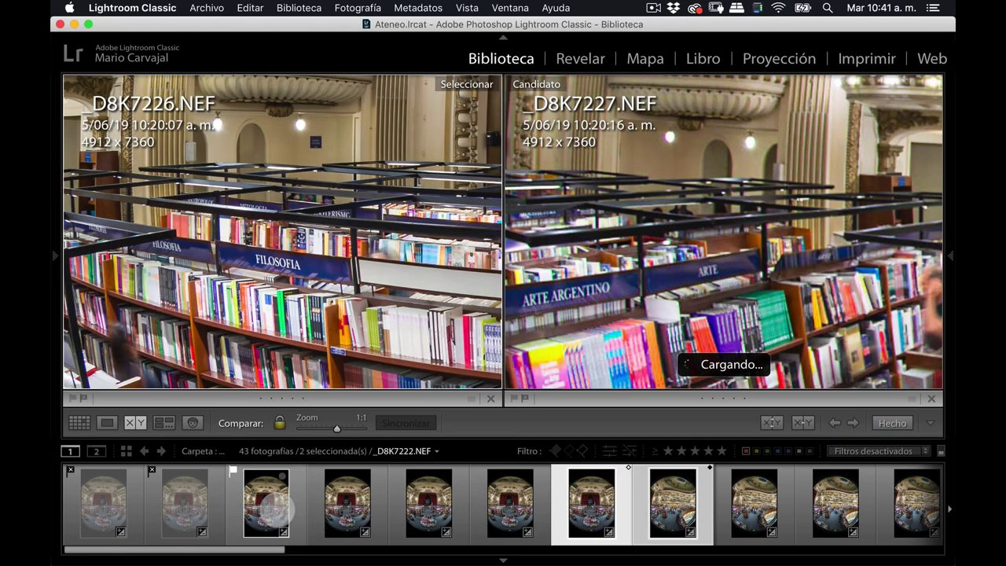
shift+click(268, 507)
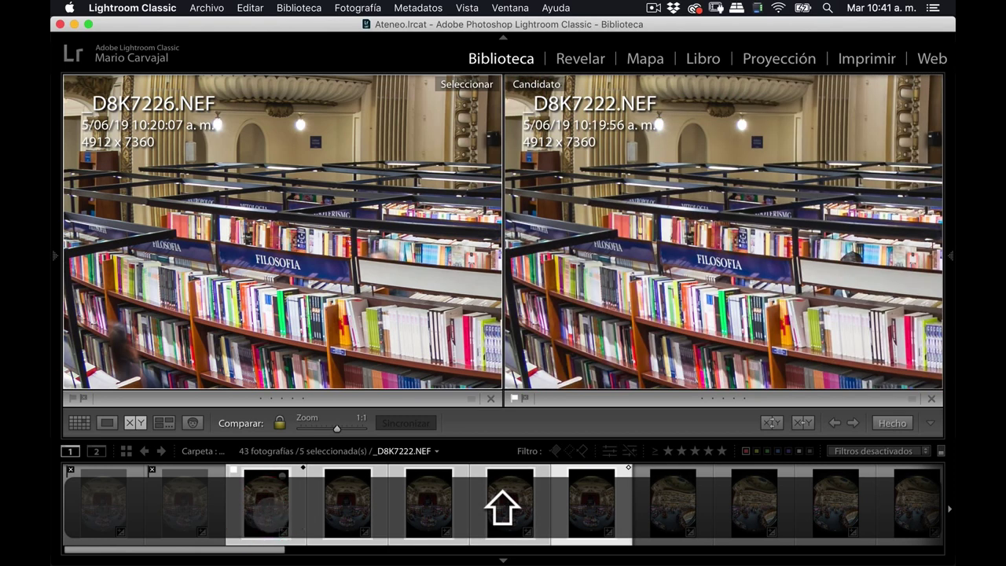
- In the thumbnail grid, make _D8K7223 active and flag the selected frames as picks
key(g)
click(315, 498)
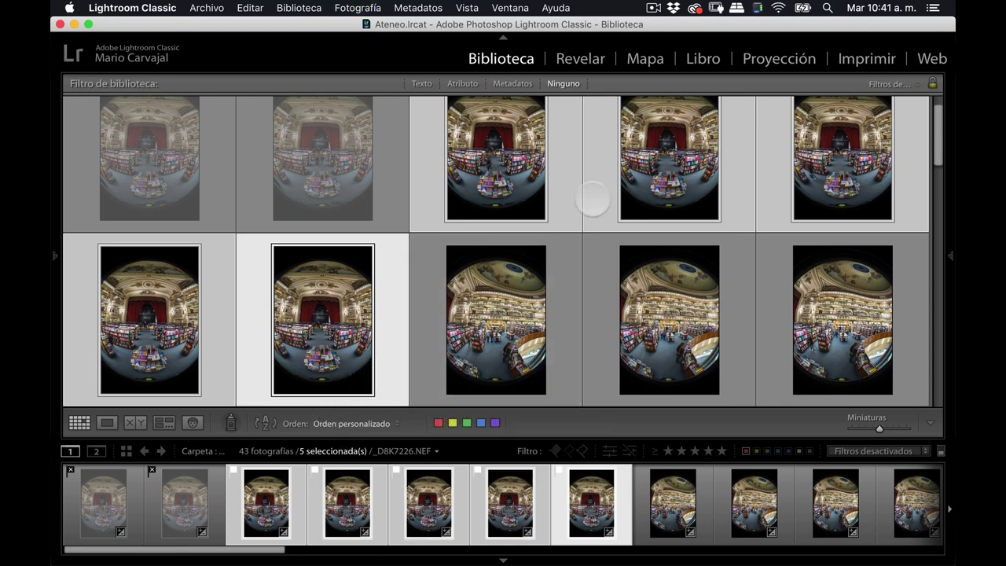
click(651, 161)
key(p)
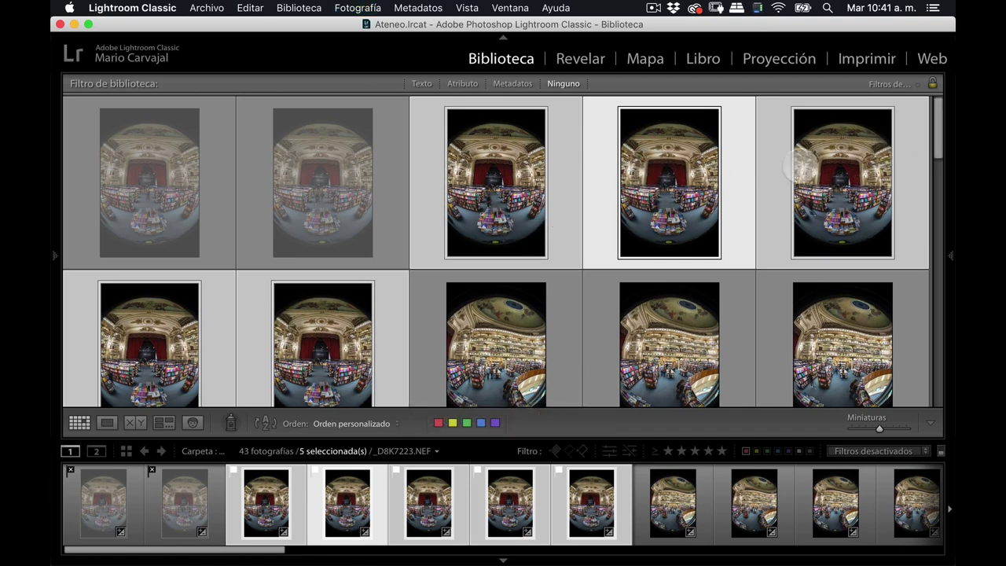
click(641, 491)
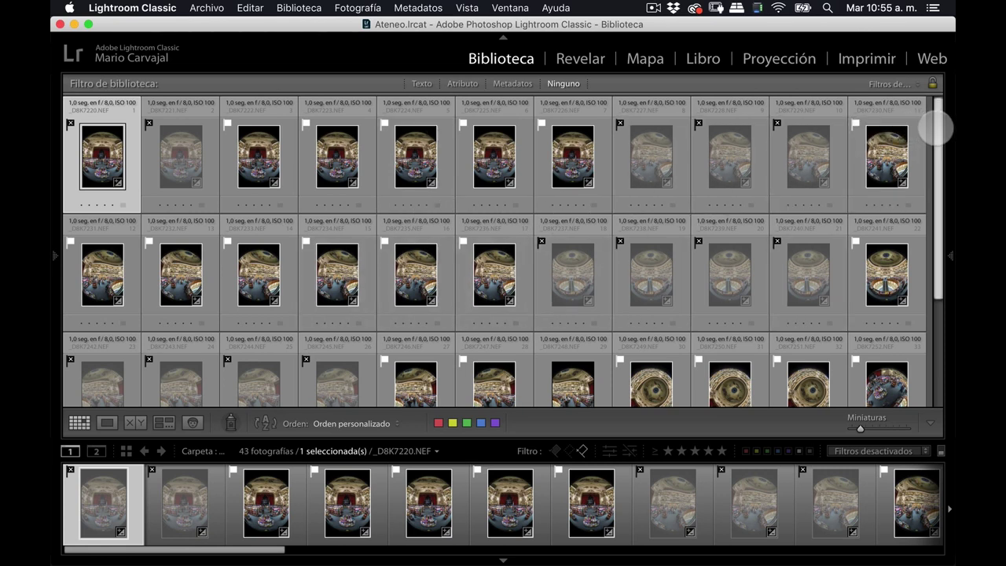
- Scroll the grid down to the rejected frame _D8K7240 and open it in Loupe view
scroll(935, 133, down, 2)
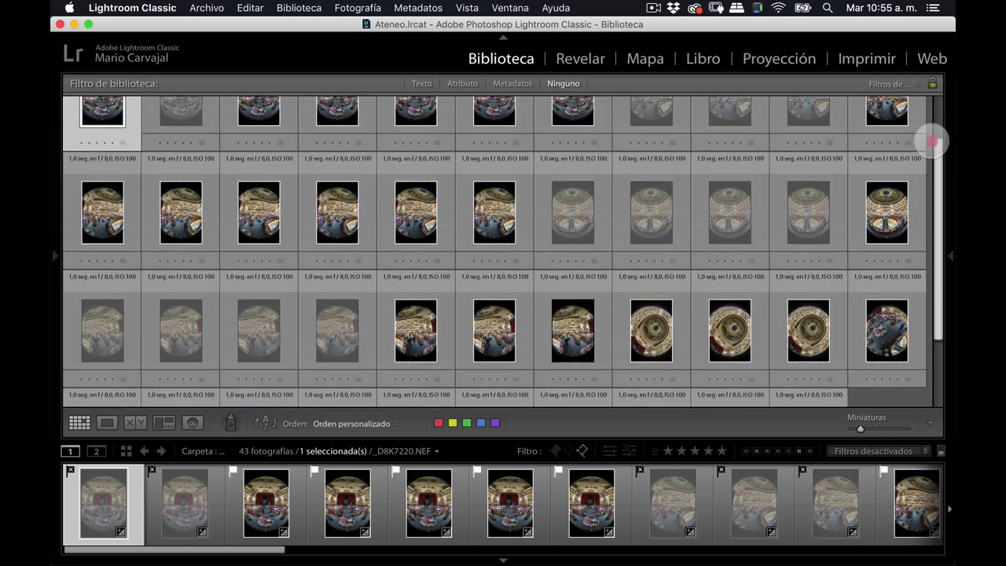
drag(931, 142, 928, 101)
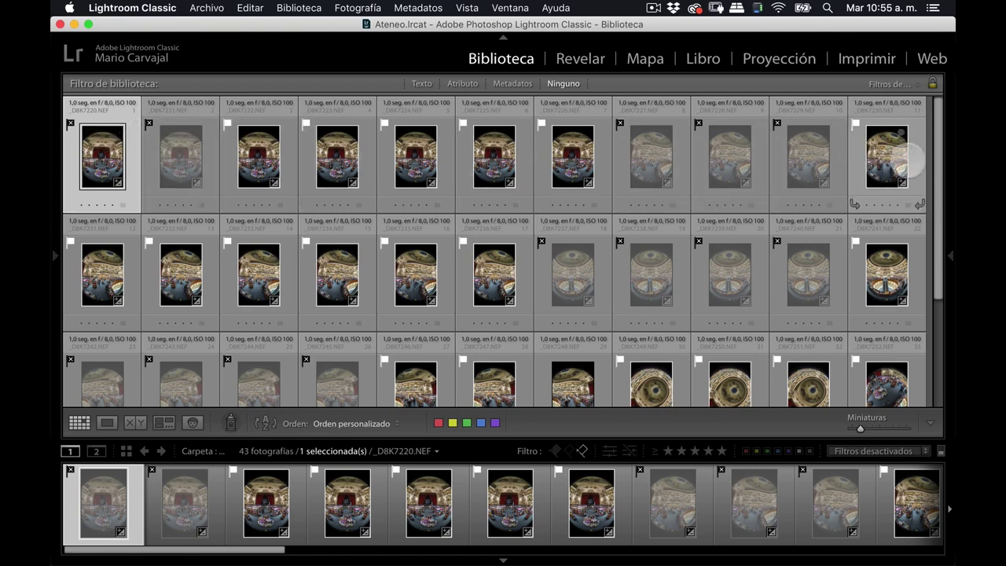
drag(931, 180, 941, 212)
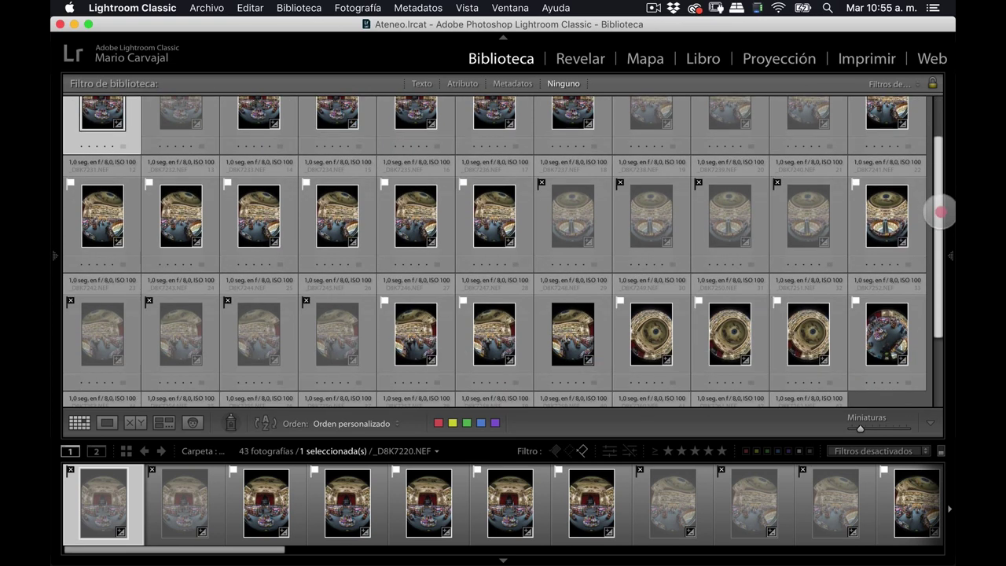
mouse_move(729, 222)
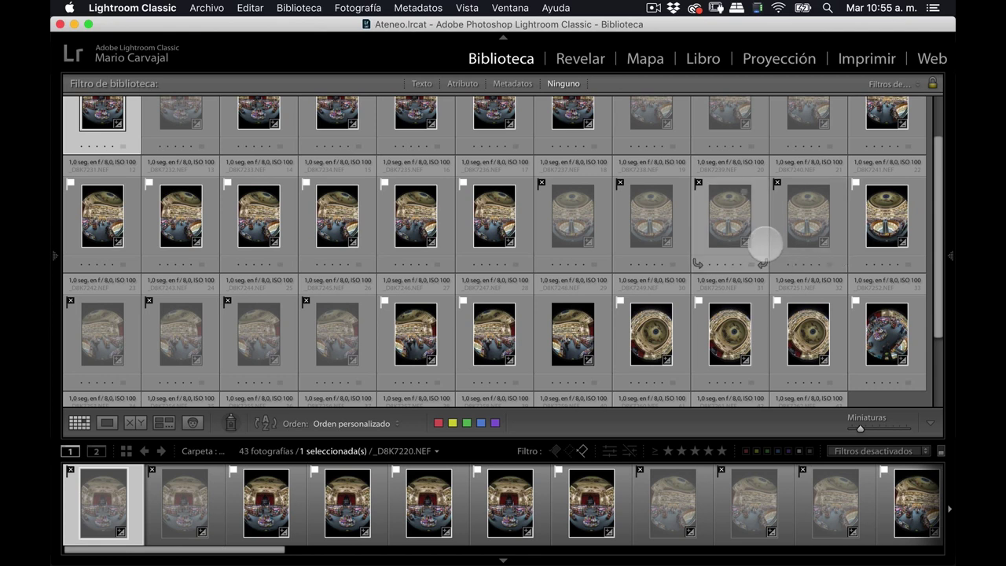
click(804, 212)
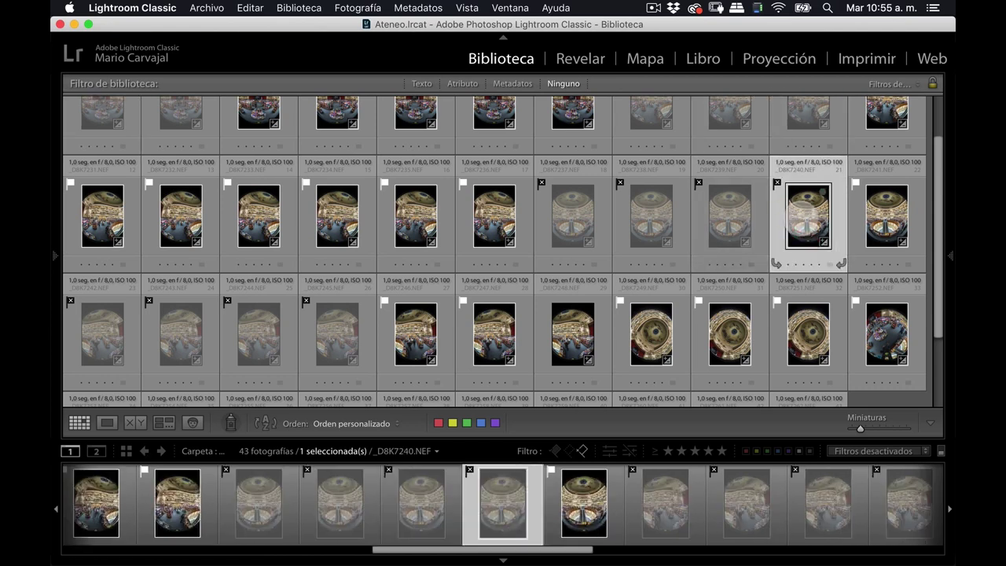
double_click(804, 213)
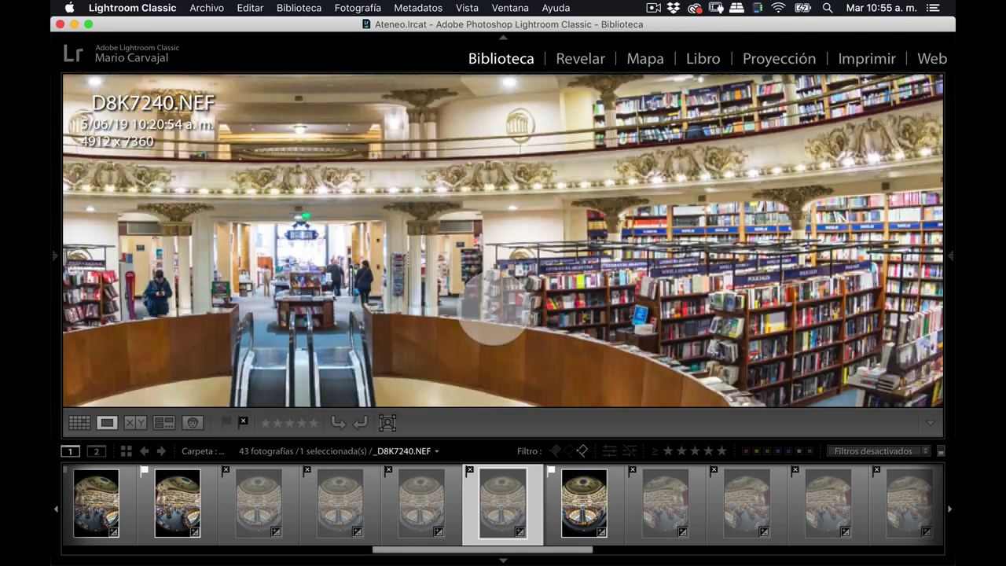
- Zoom into _D8K7240's bookshelves, then flip between it and _D8K7241 before zooming back out
click(495, 306)
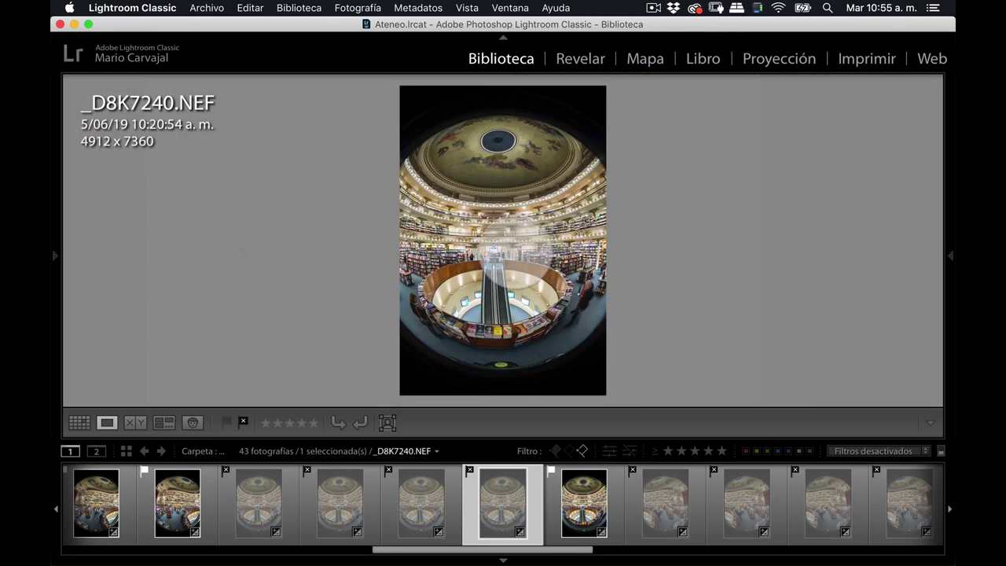
click(522, 252)
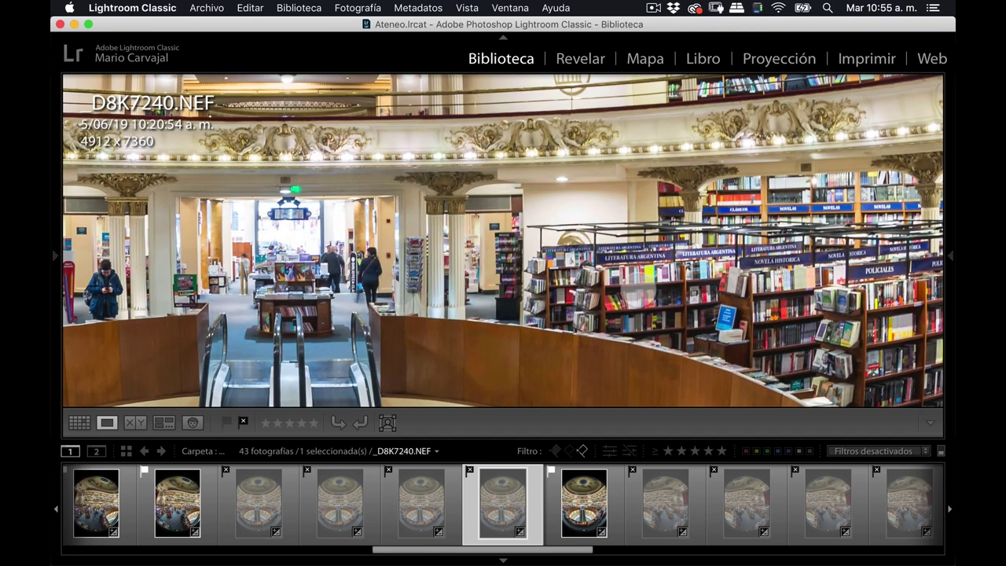
drag(617, 325, 553, 308)
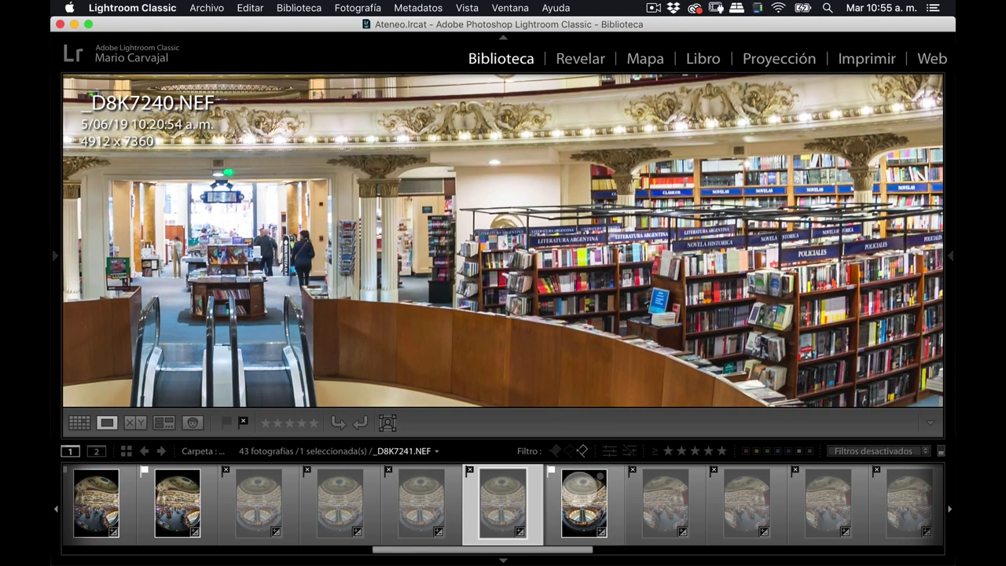
click(584, 503)
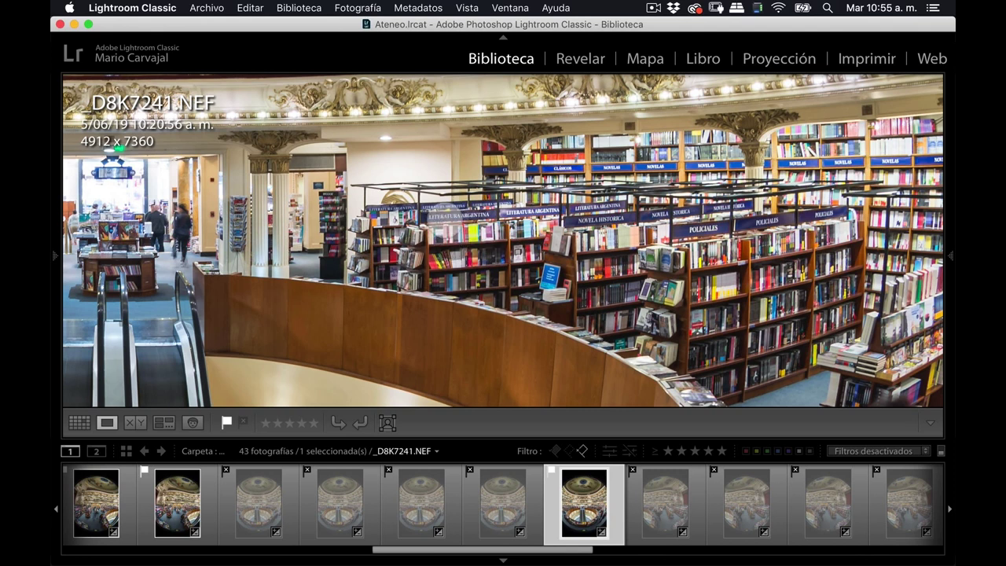
click(503, 501)
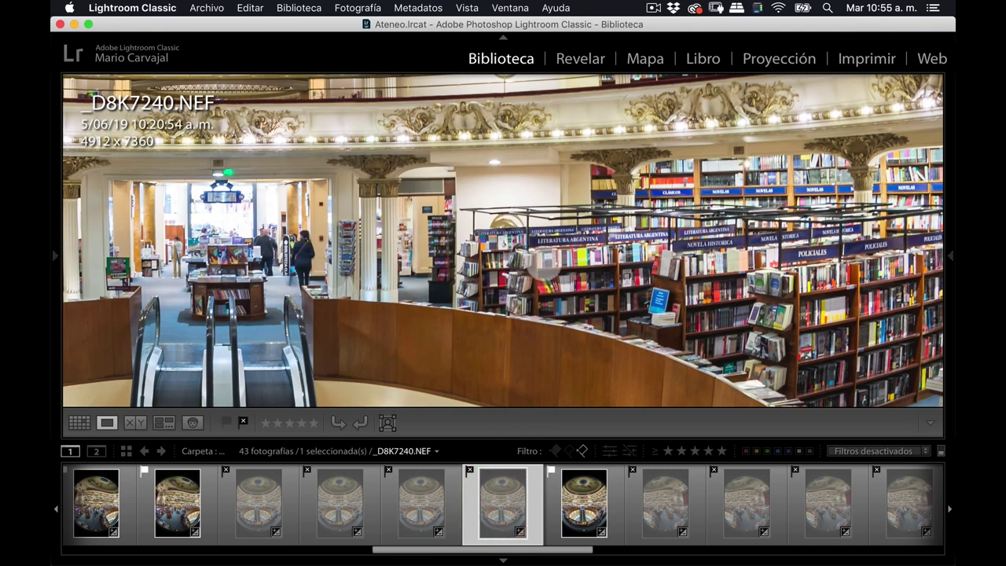
click(580, 500)
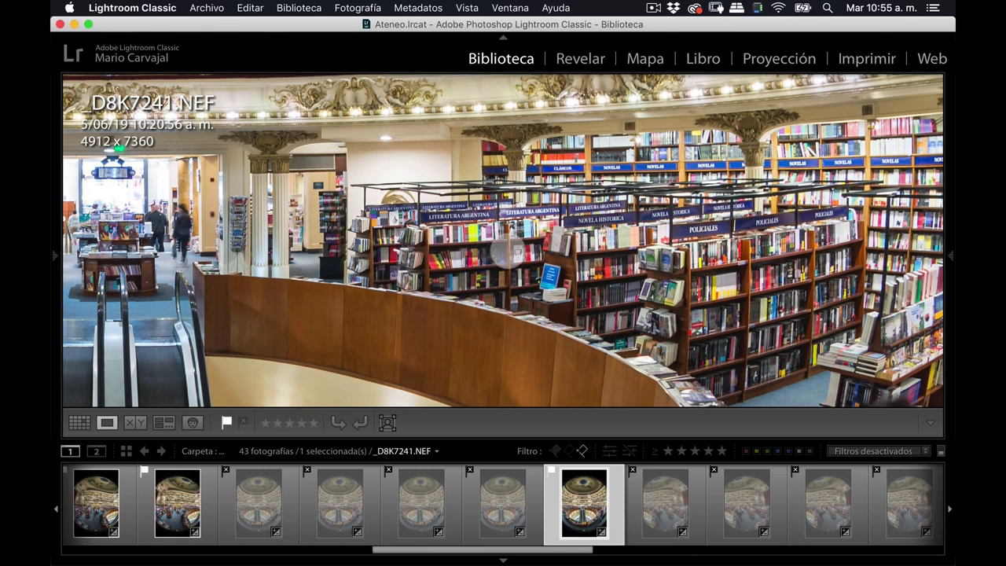
click(515, 252)
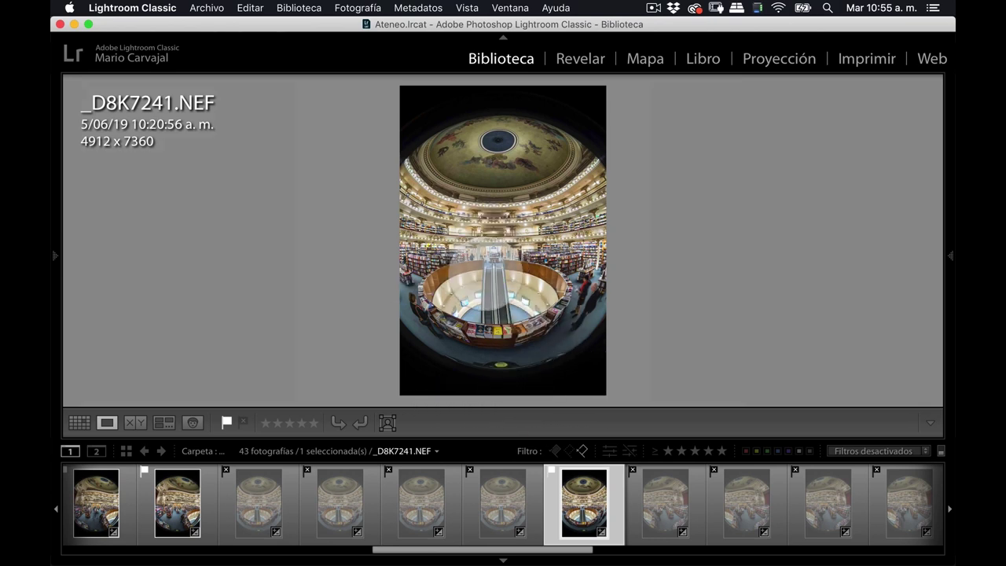
- Show flags on thumbnails, filter the grid to rejected photos and select all 14 rejects
key(j)
drag(935, 173, 921, 139)
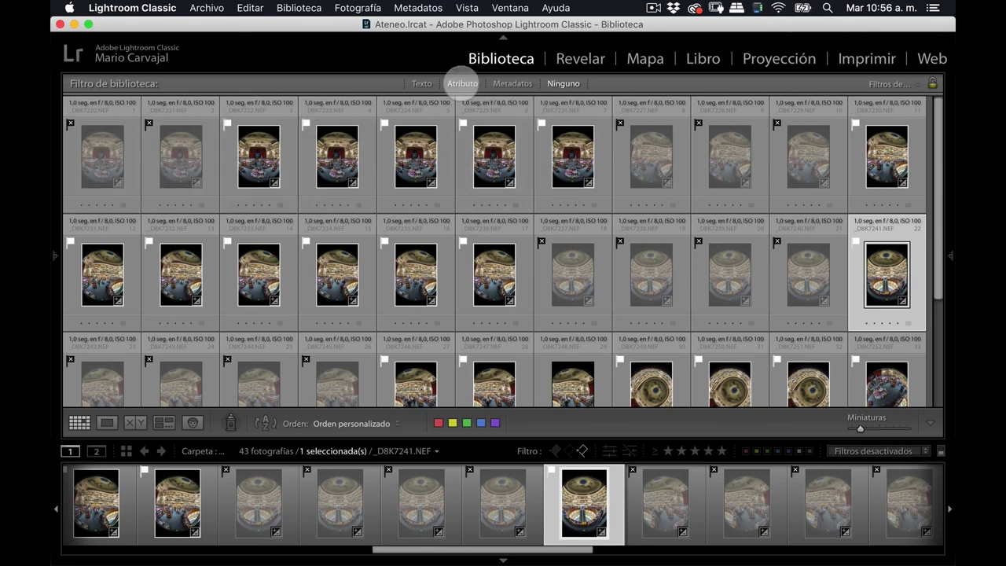
click(462, 84)
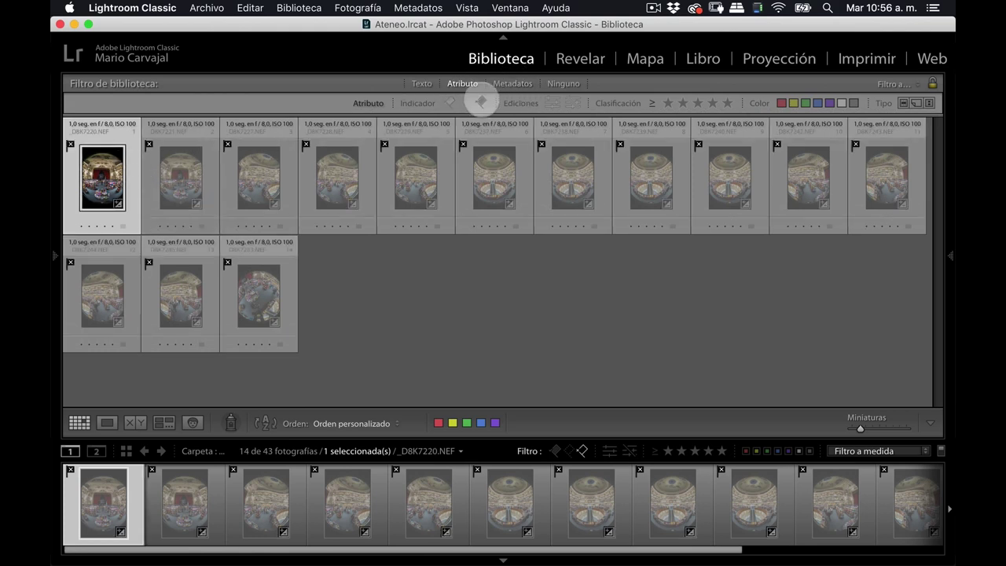
click(481, 100)
click(480, 101)
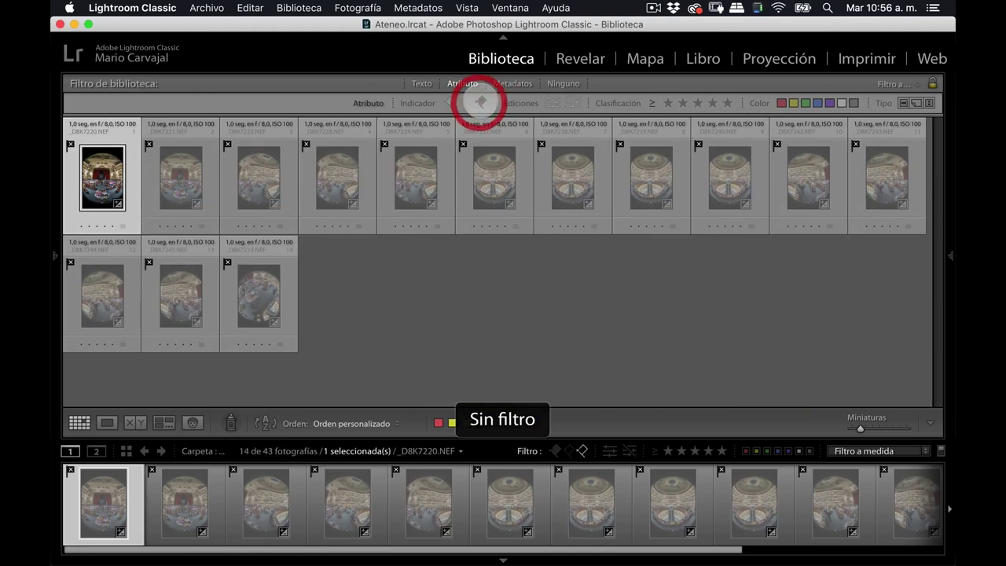
key(shift)
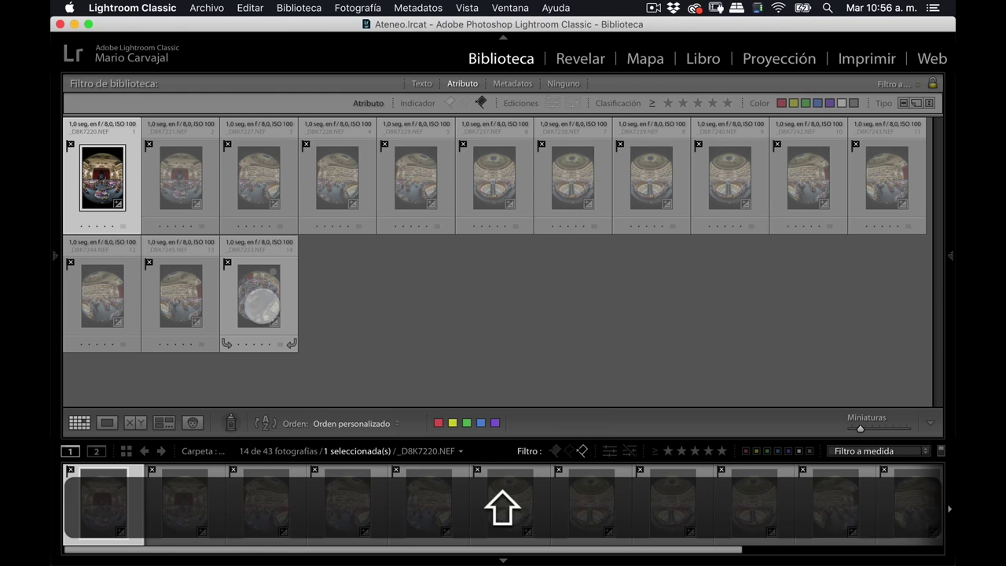
shift+click(259, 303)
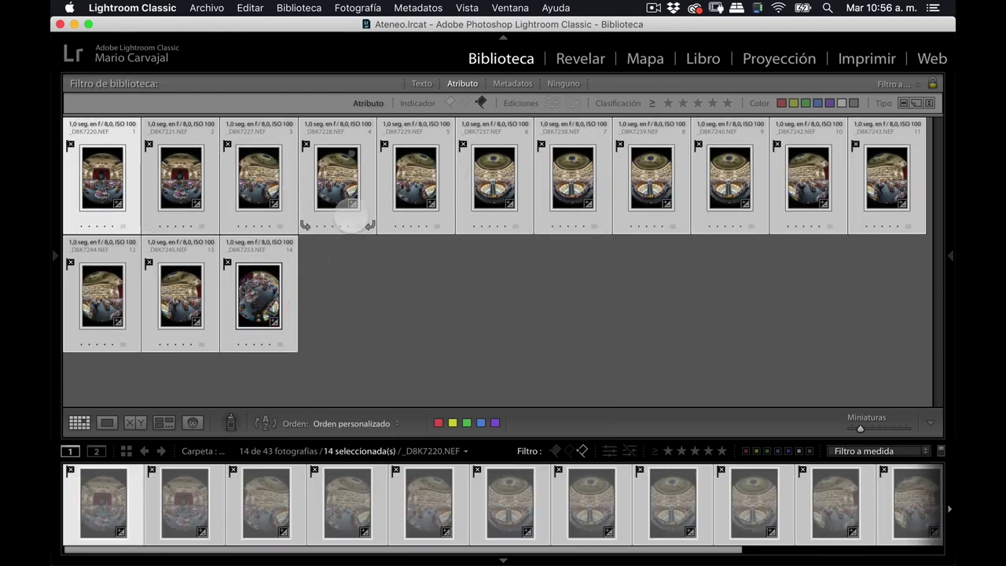
- Switch the Attribute filter to flagged picks, select all 28, and show the side panels
click(479, 101)
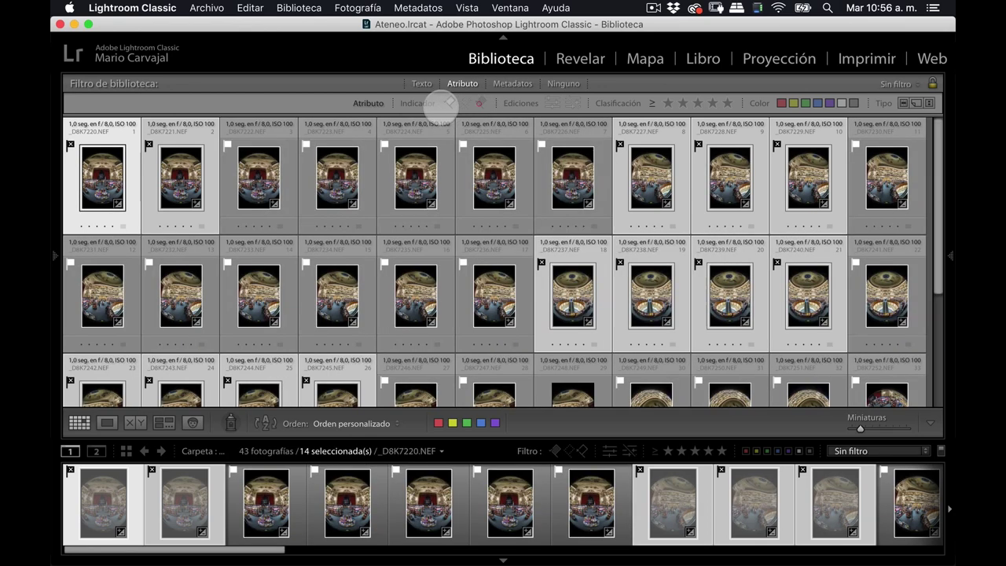
click(449, 101)
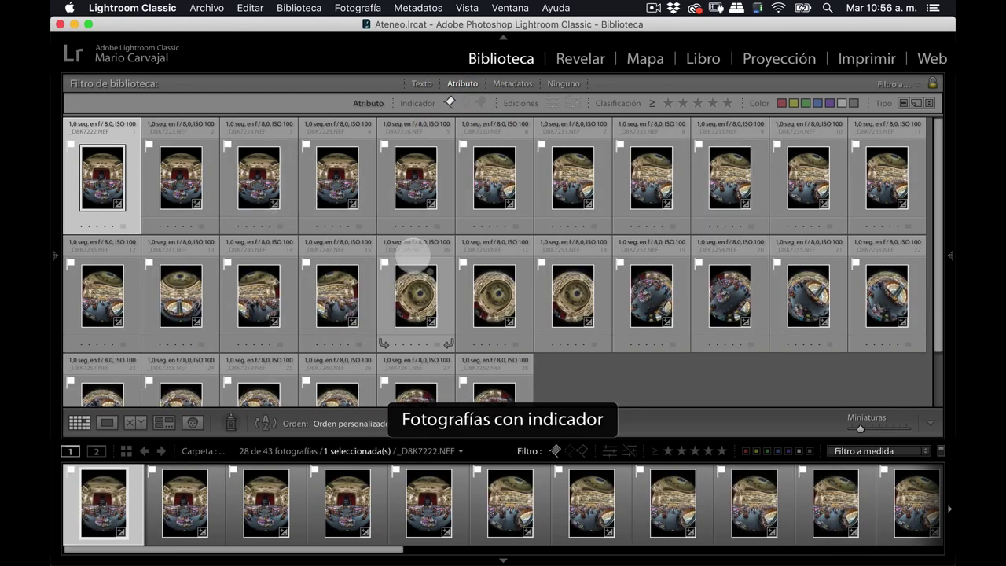
key(super+a)
key(Tab)
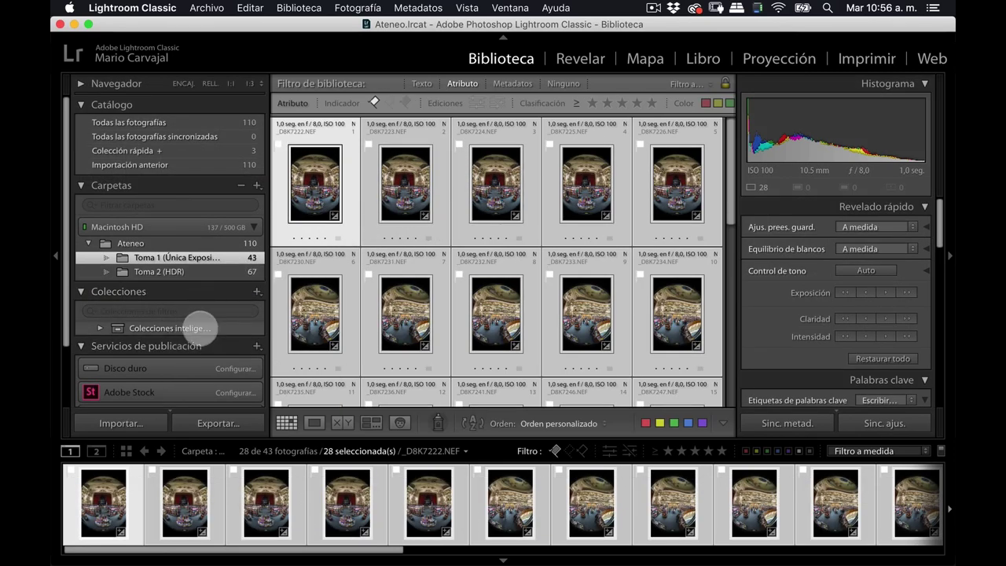
- Create a new collection named 'Toma única' containing the selected photos
click(257, 292)
click(283, 306)
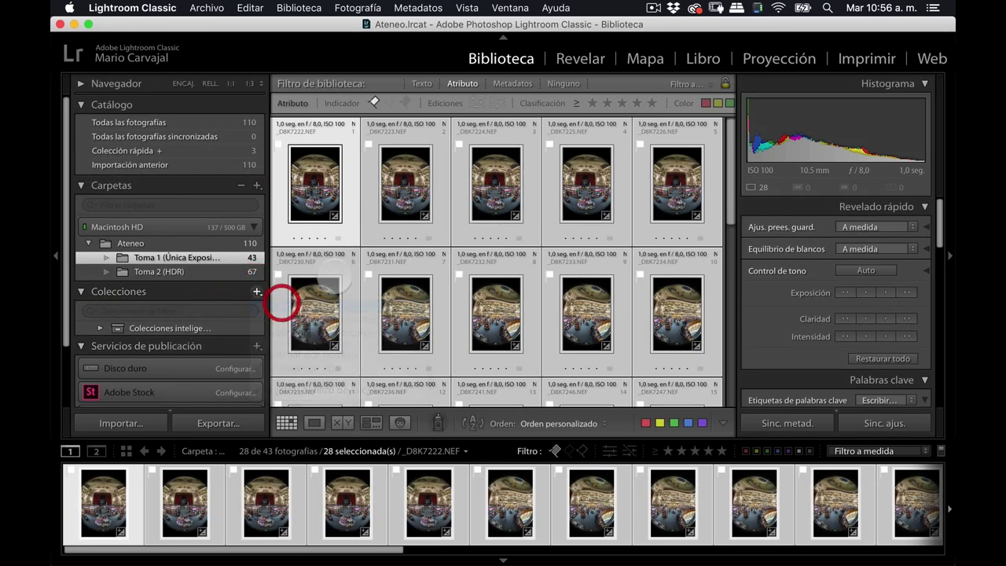
text(To)
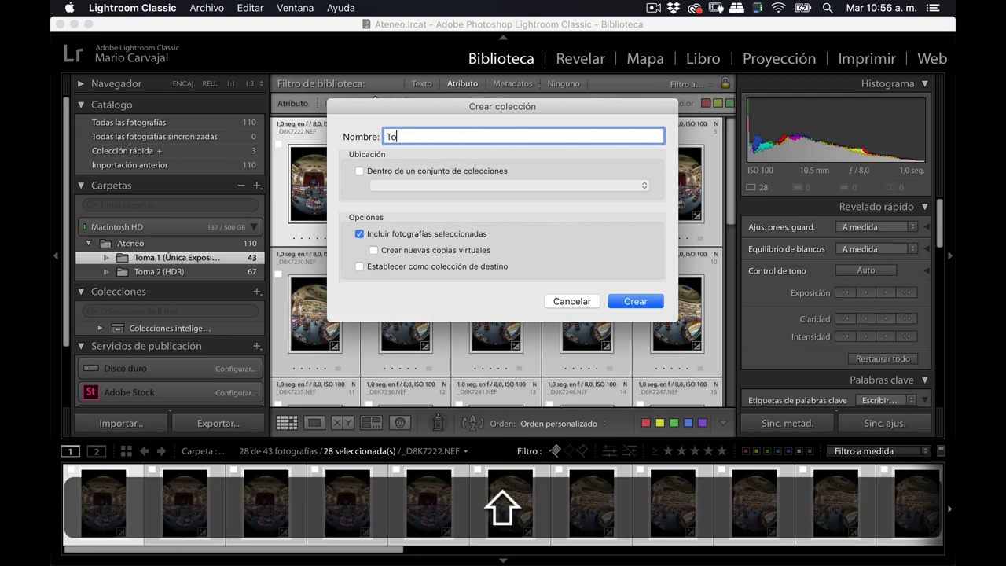
text(ma única)
key(Return)
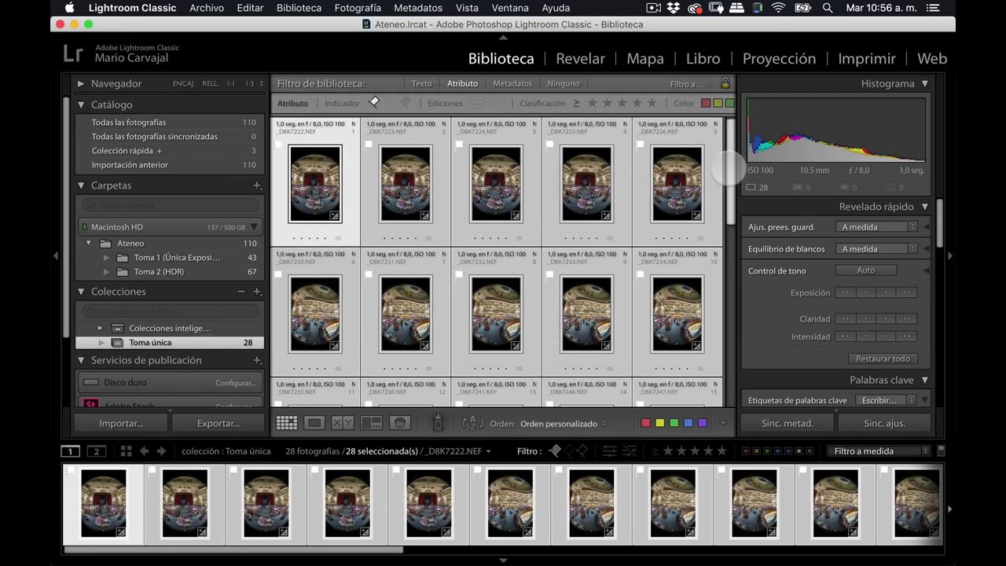
- Hide the side panels, deselect all photos, and select the first photo _D8K7222
drag(724, 175, 724, 185)
key(Tab)
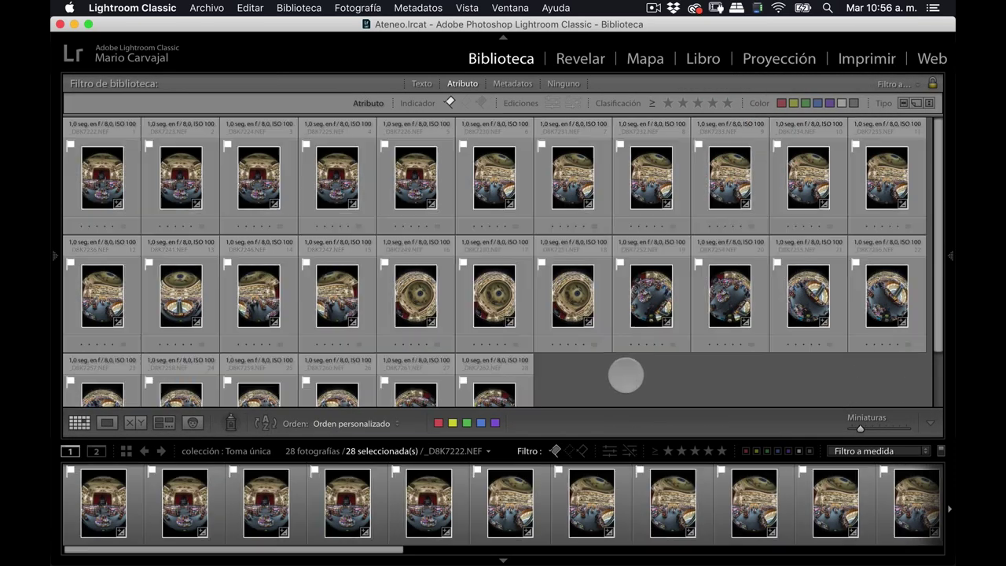
click(626, 376)
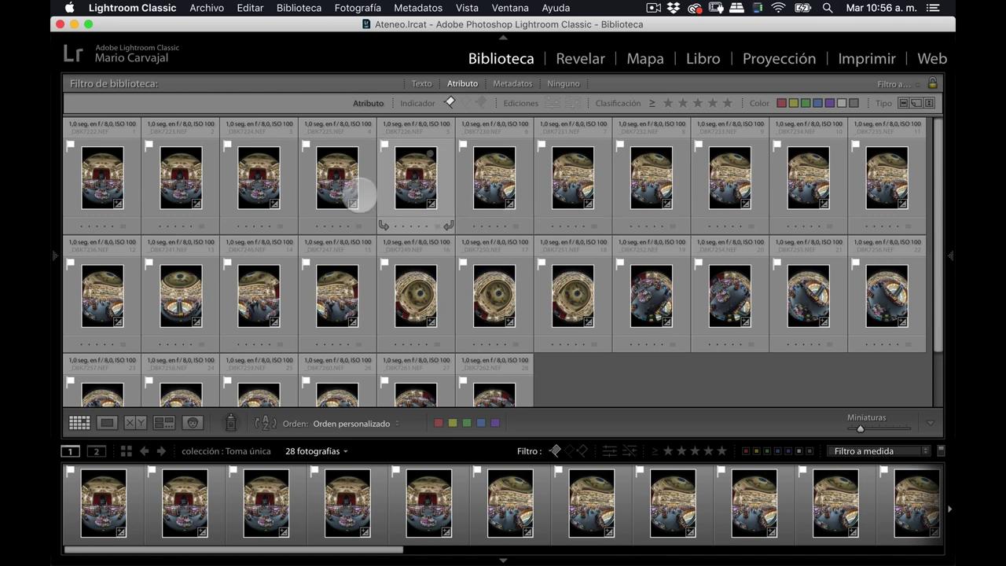
click(96, 180)
- Open _D8K7222 large and step through _D8K7223 to _D8K7225 before returning to it
double_click(102, 179)
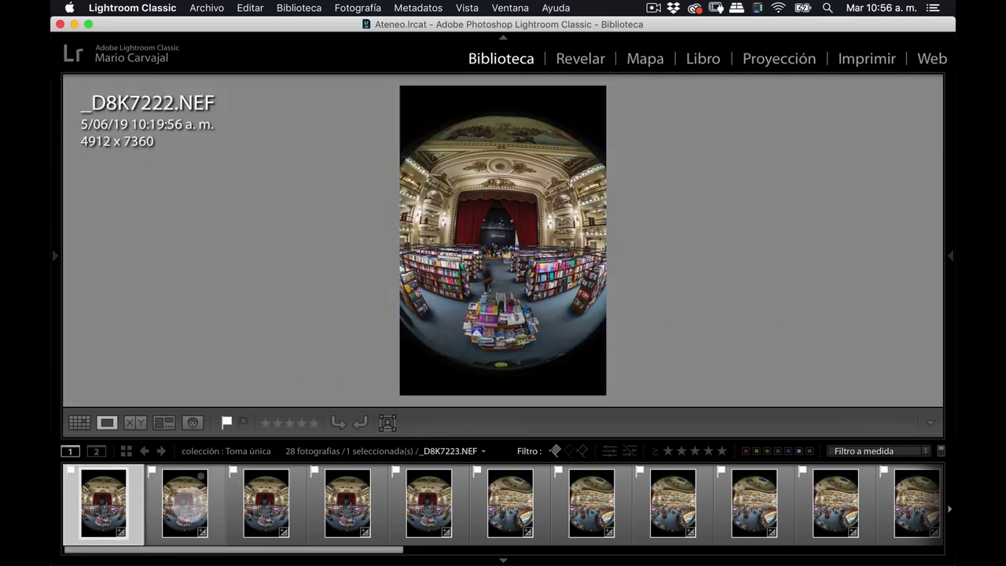
click(185, 500)
click(266, 503)
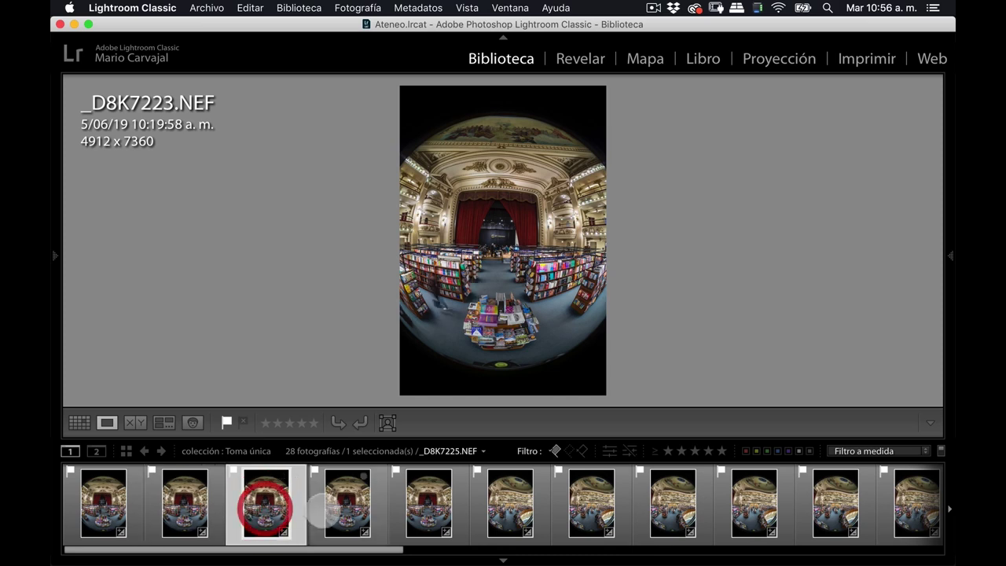
click(348, 504)
click(428, 504)
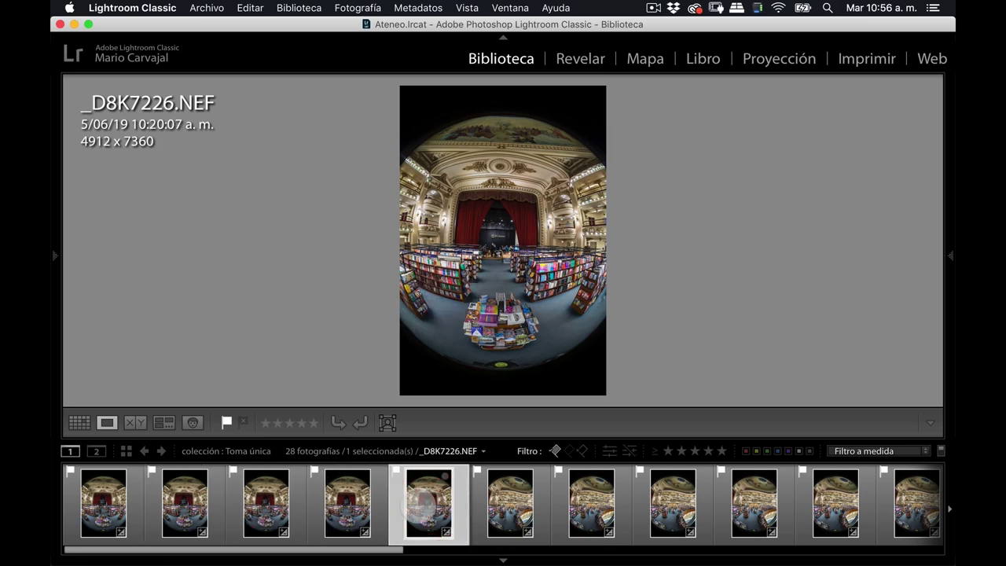
click(348, 503)
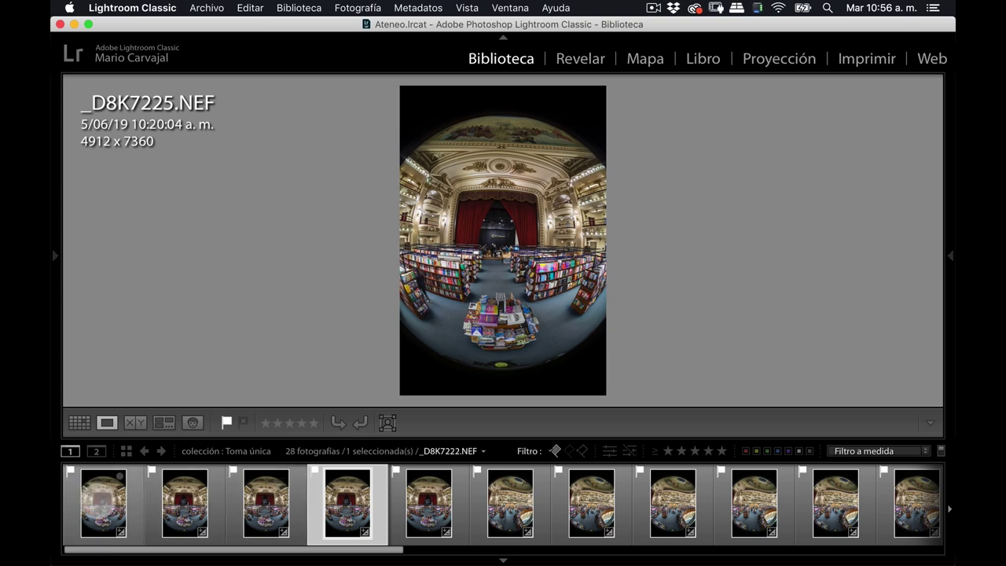
click(102, 504)
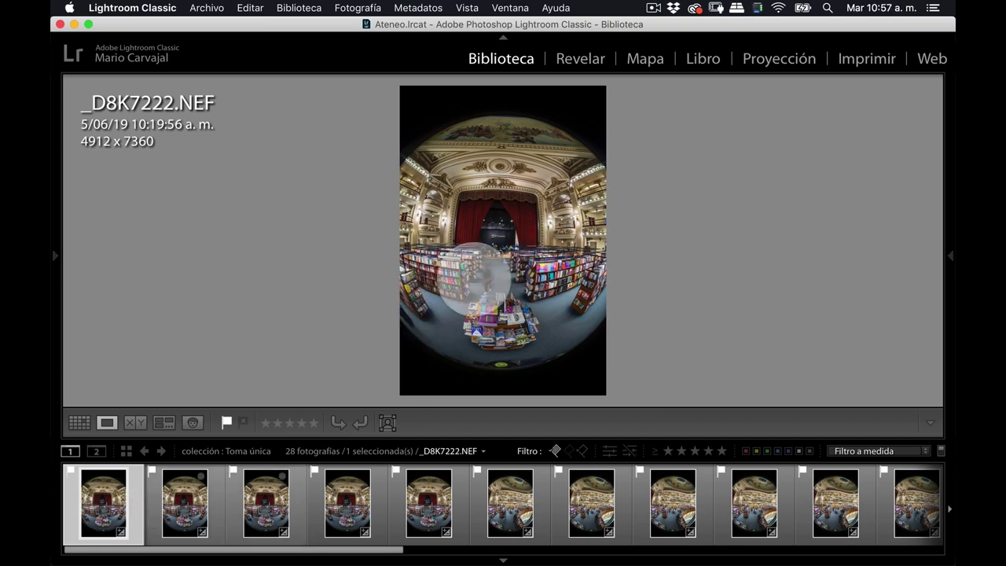
- Zoom into _D8K7222's bookshelves and aisle, then arrow ahead through the sequence to _D8K7226
click(509, 291)
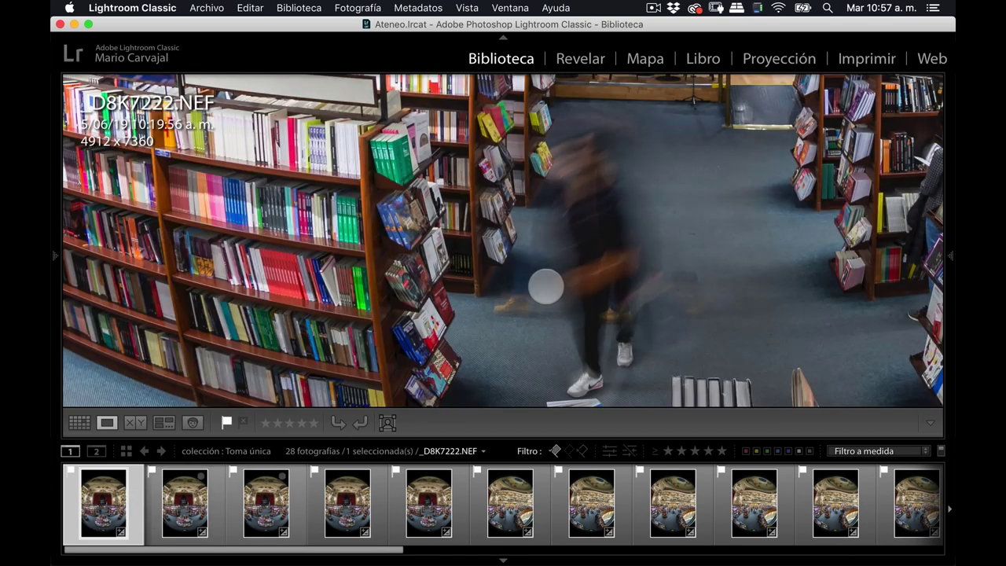
click(541, 250)
click(485, 282)
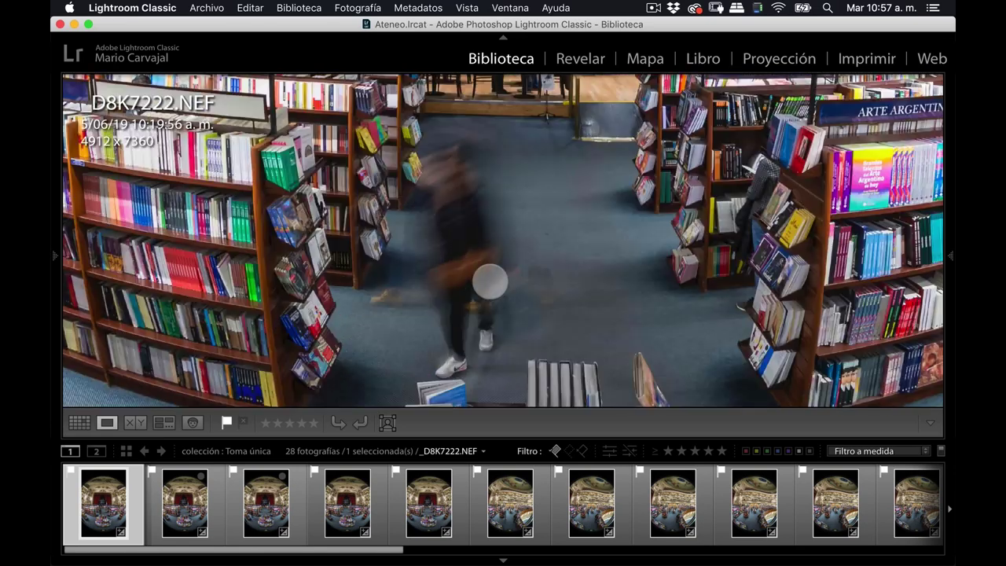
drag(493, 291, 489, 279)
key(Right)
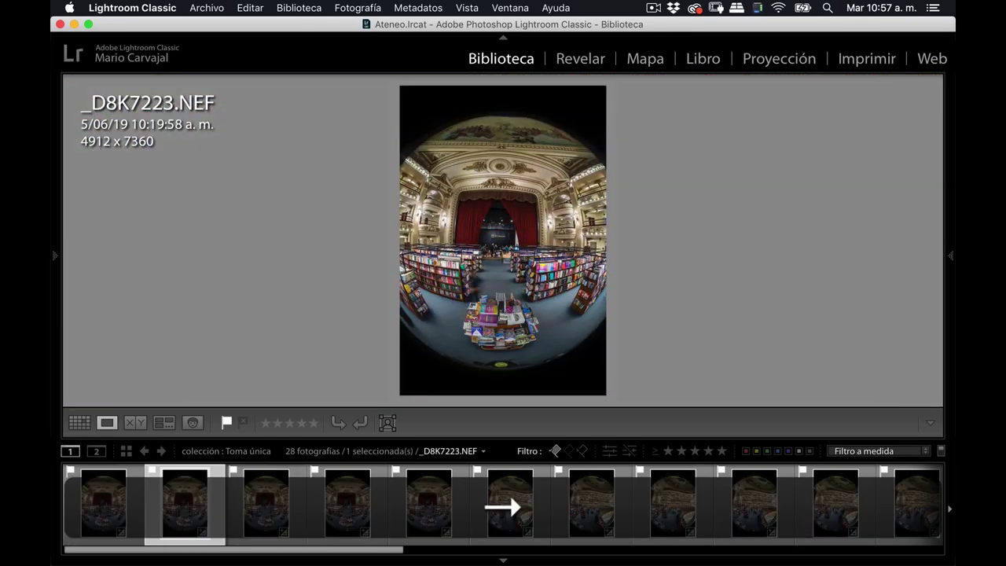
key(Right)
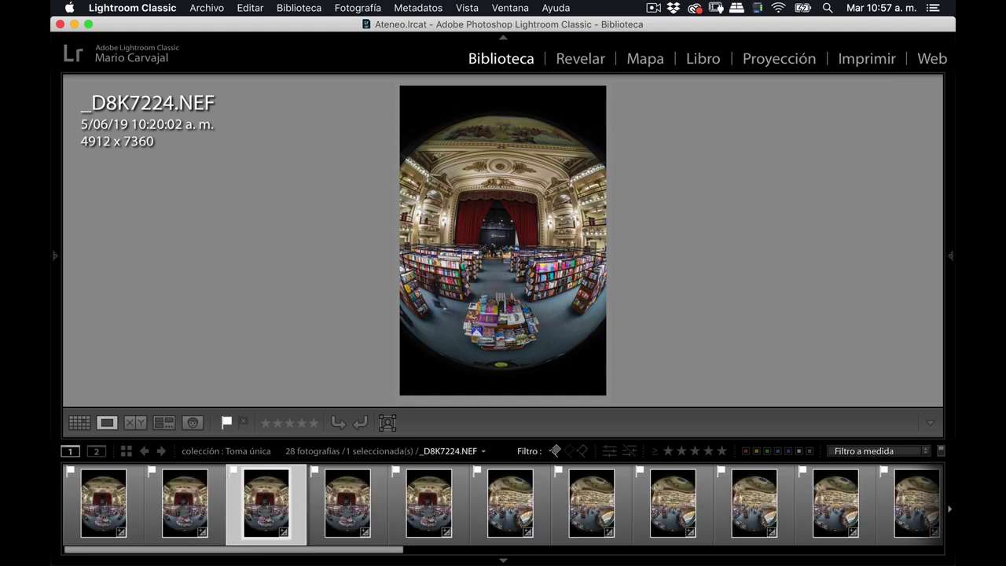
key(Right)
key(Right)
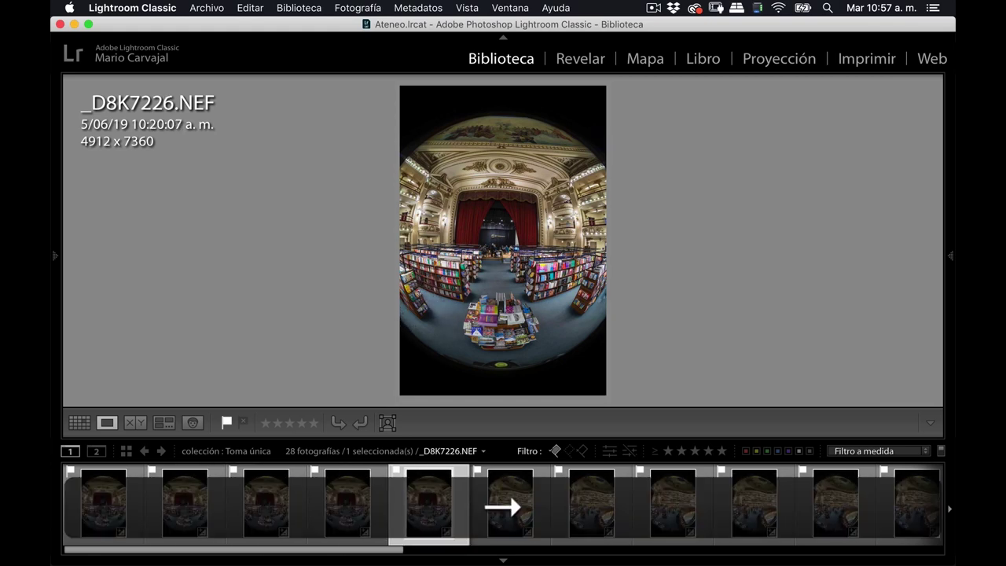
key(Right)
key(Left)
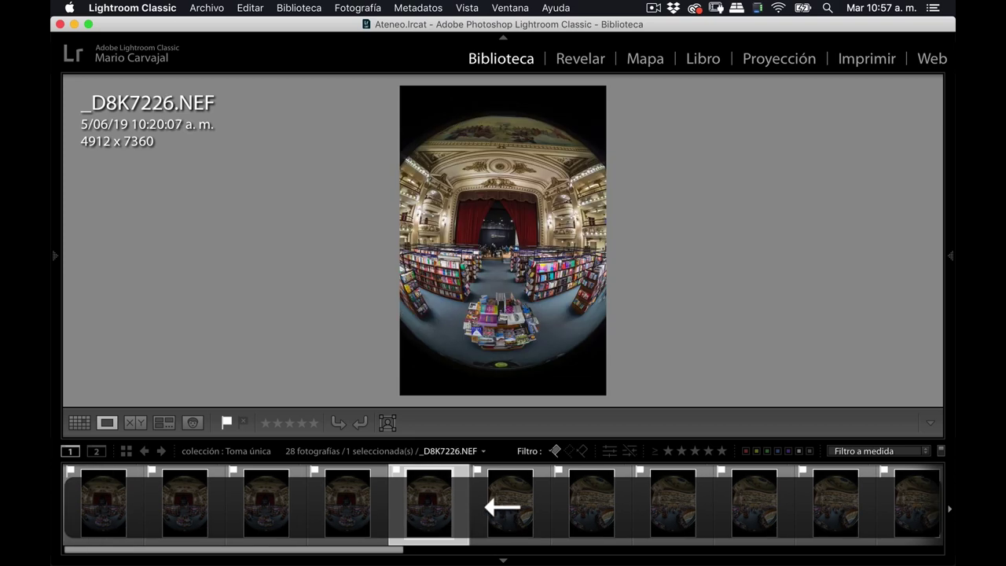
- Check _D8K7226's bookshelf detail at 1:1 and give it a red label
click(517, 285)
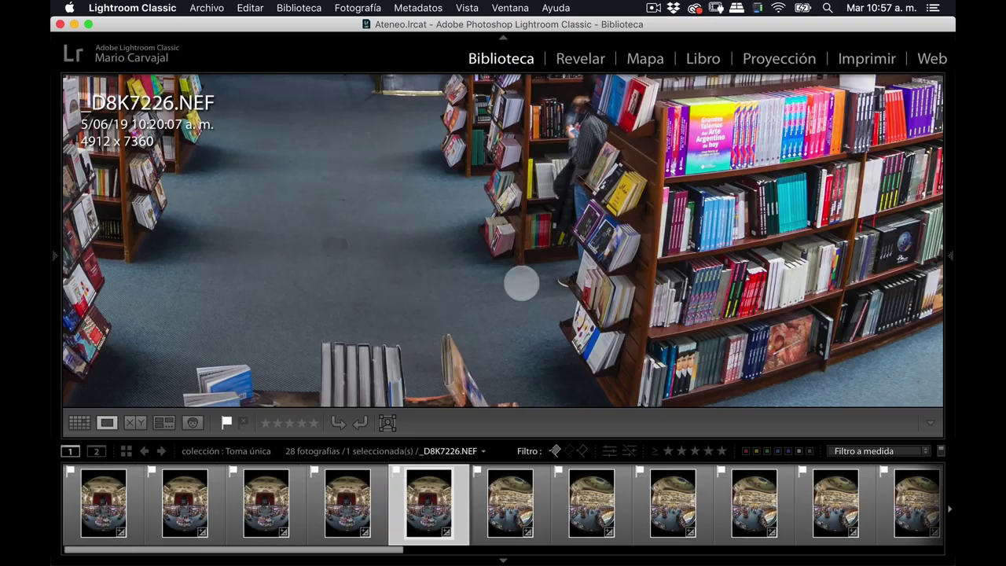
click(527, 274)
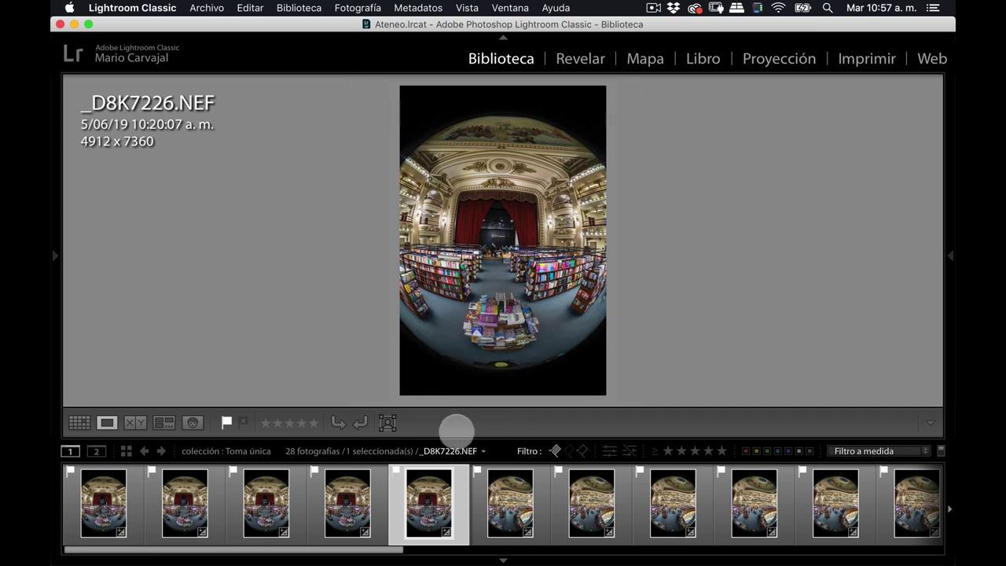
key(6)
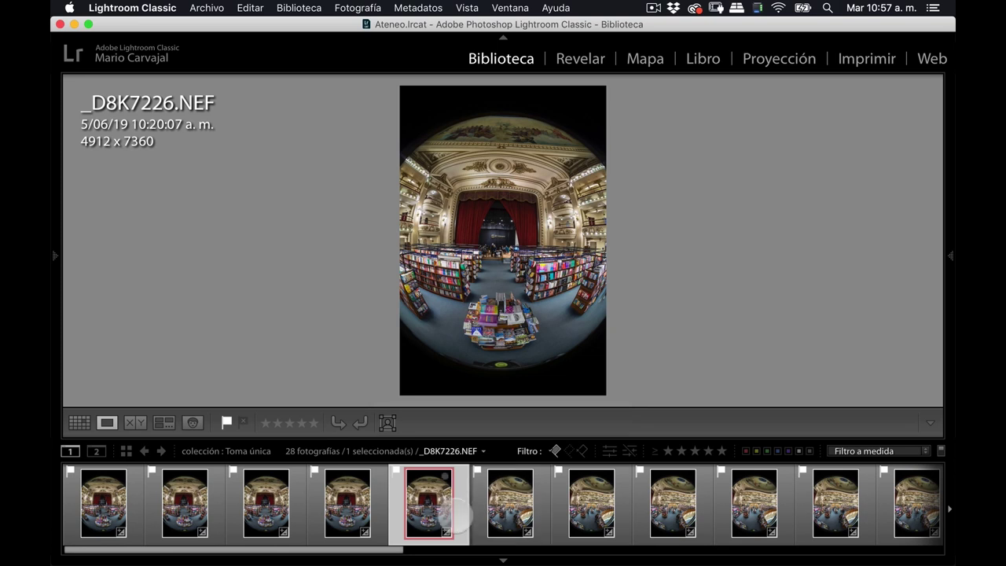
click(509, 501)
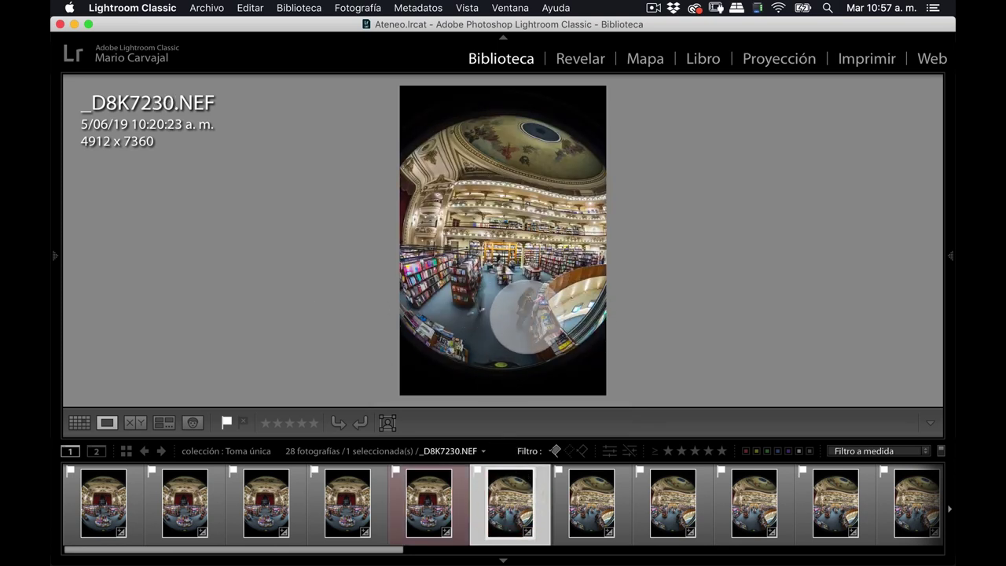
- Zoom into _D8K7230 and pan around the woman browsing the bookshelf
click(526, 315)
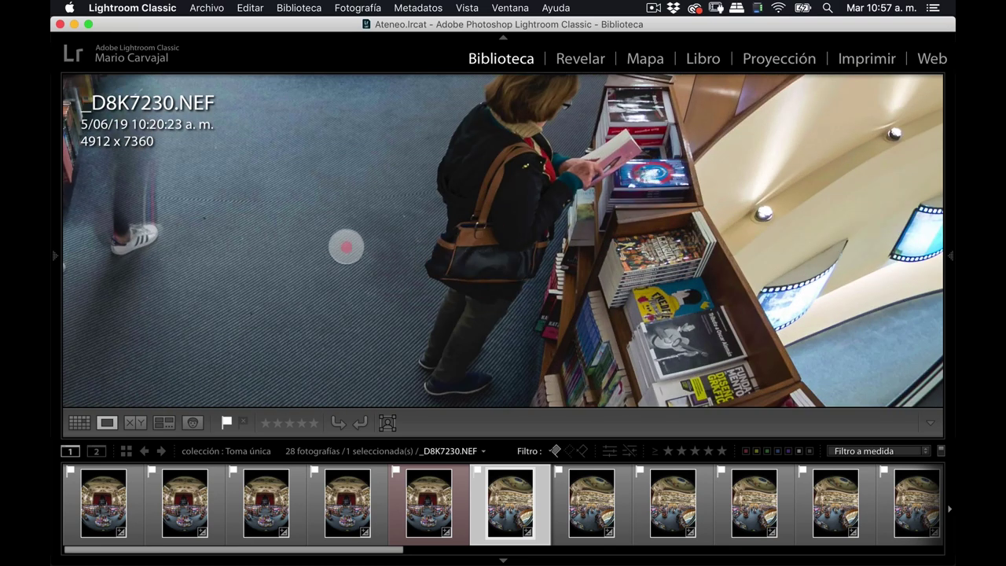
drag(346, 247, 515, 319)
drag(427, 213, 498, 274)
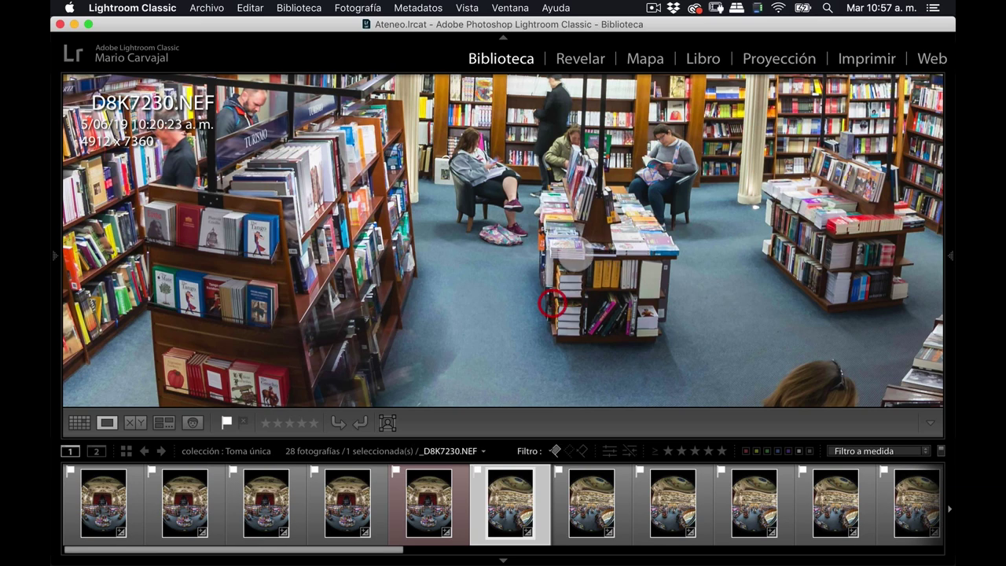
drag(552, 303, 642, 181)
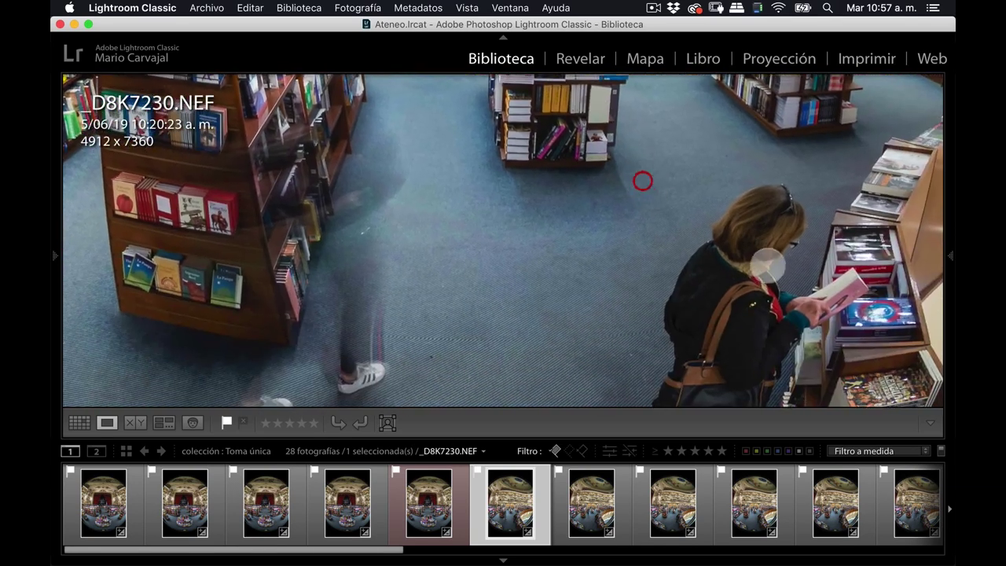
click(474, 262)
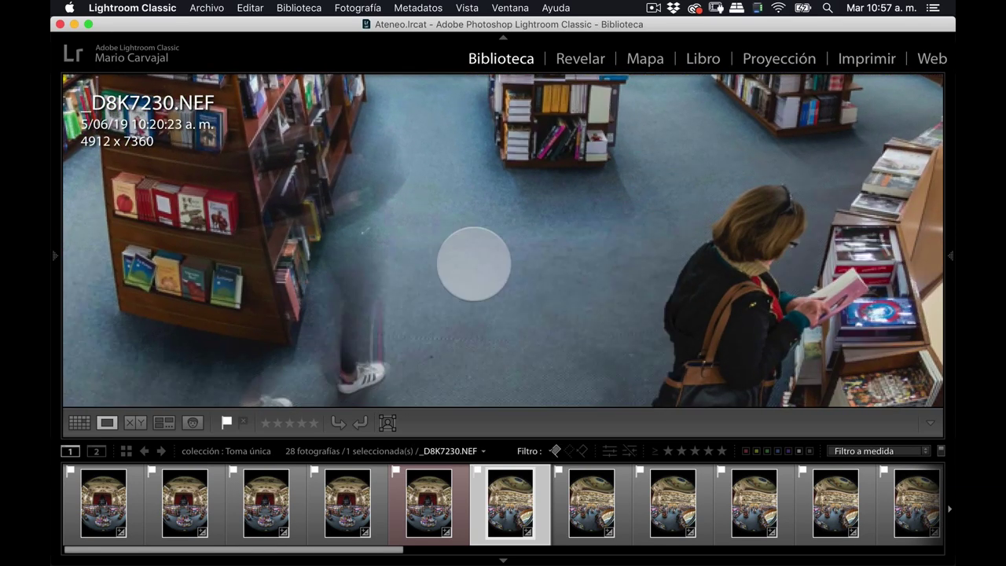
- Check _D8K7231 and _D8K7232 at 1:1, focusing on the counter and bookshelves
click(583, 505)
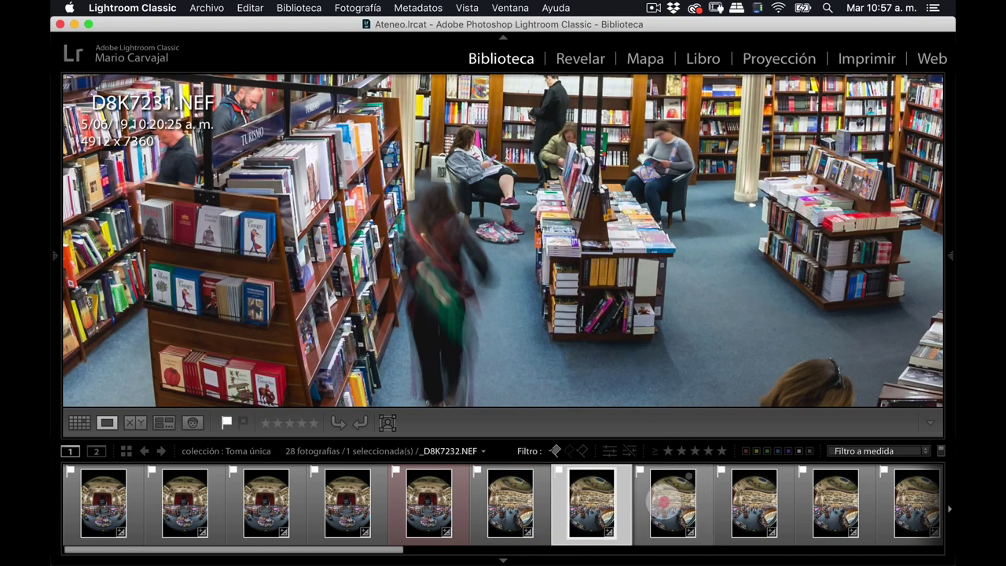
click(665, 502)
click(606, 315)
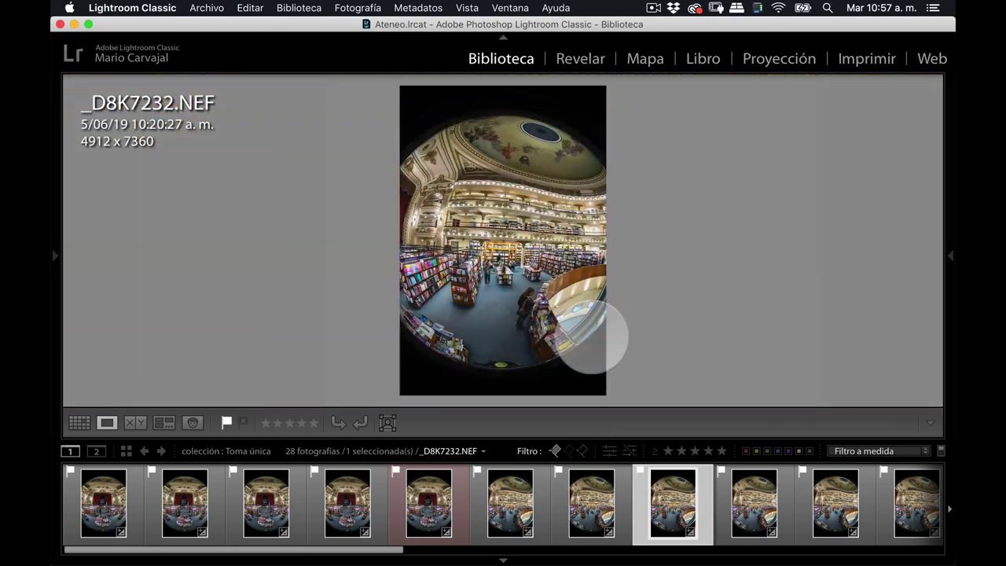
click(532, 303)
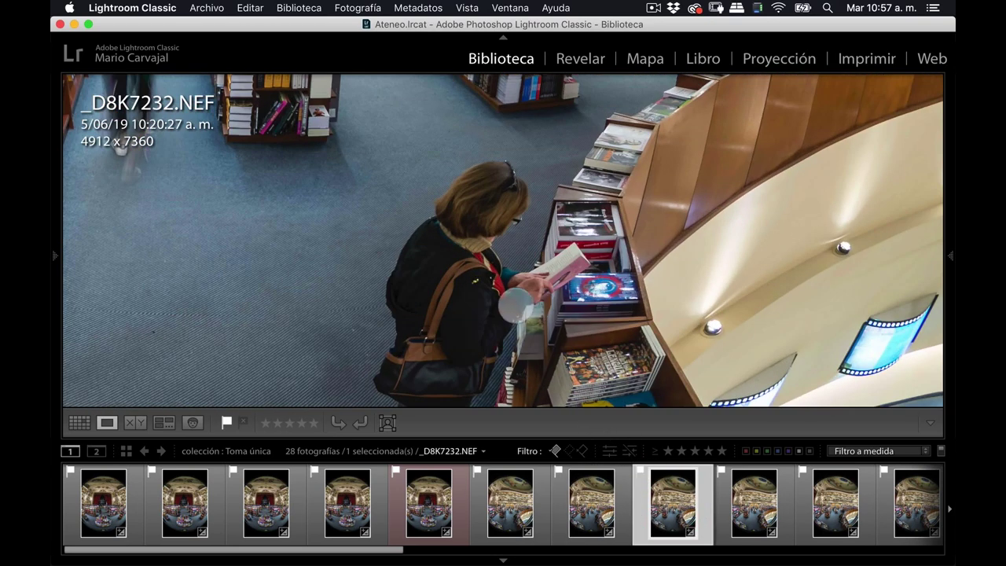
click(472, 330)
click(463, 258)
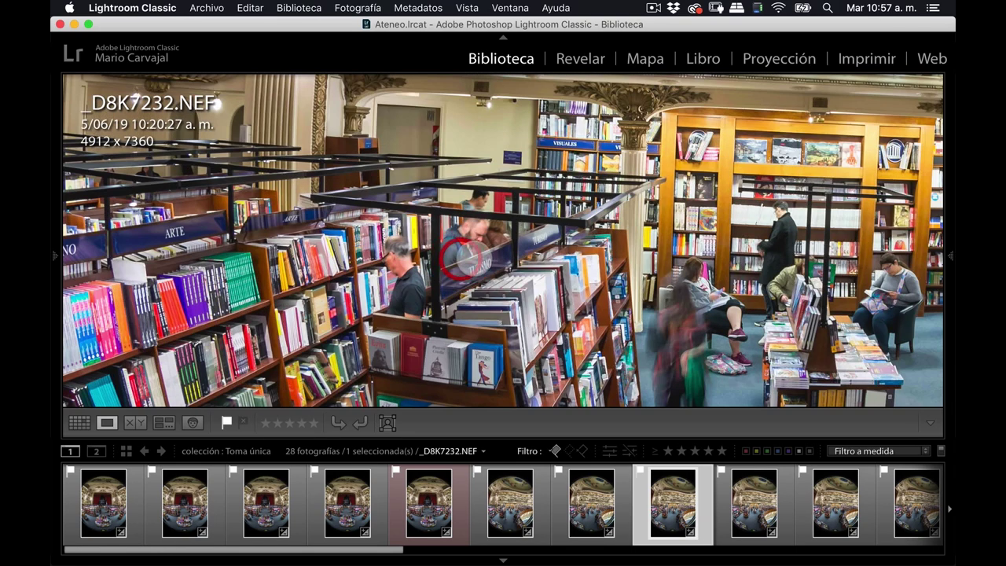
click(507, 266)
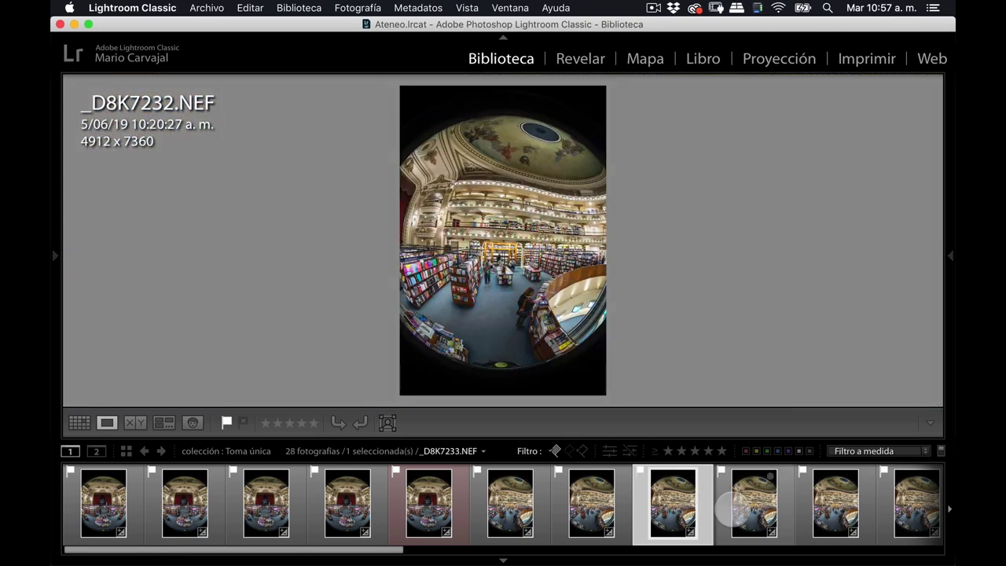
- Inspect the bookstore floor and people in _D8K7233 and _D8K7234 up close
click(753, 503)
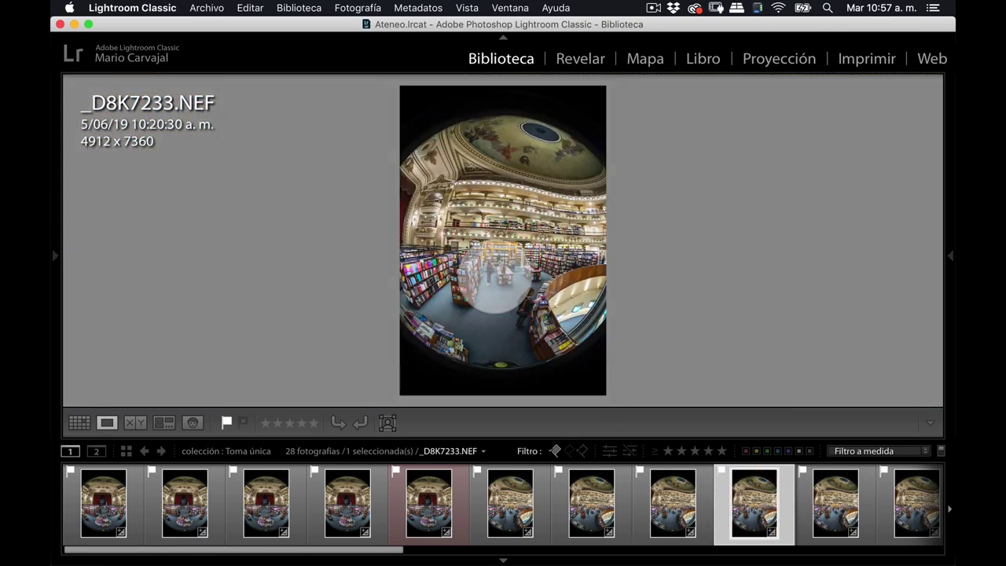
click(482, 264)
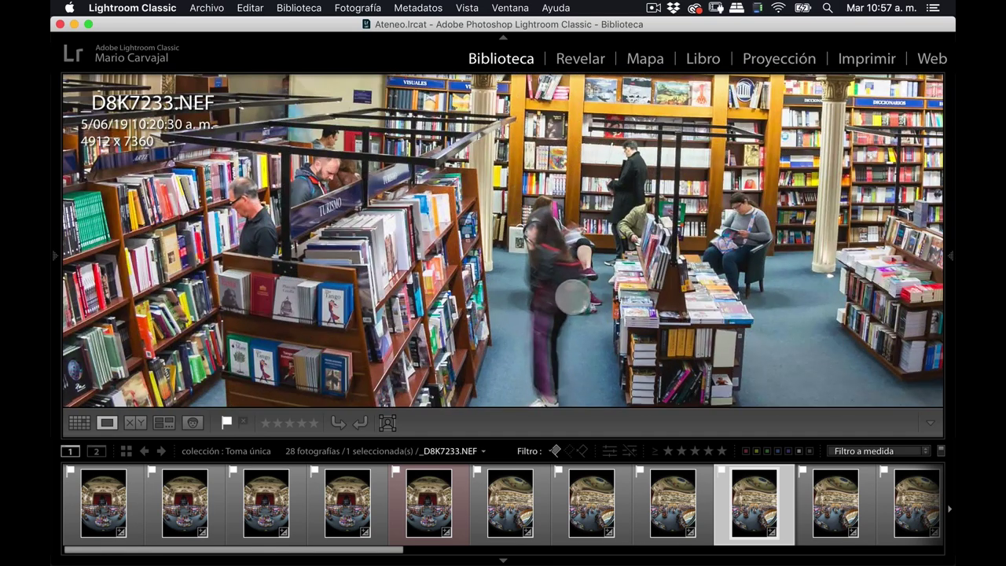
click(830, 503)
click(498, 358)
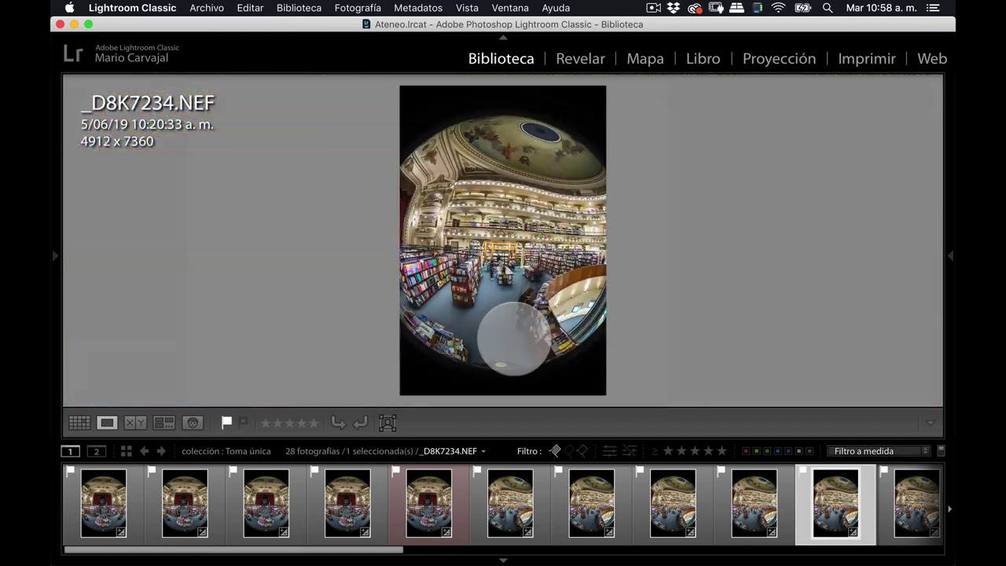
click(515, 263)
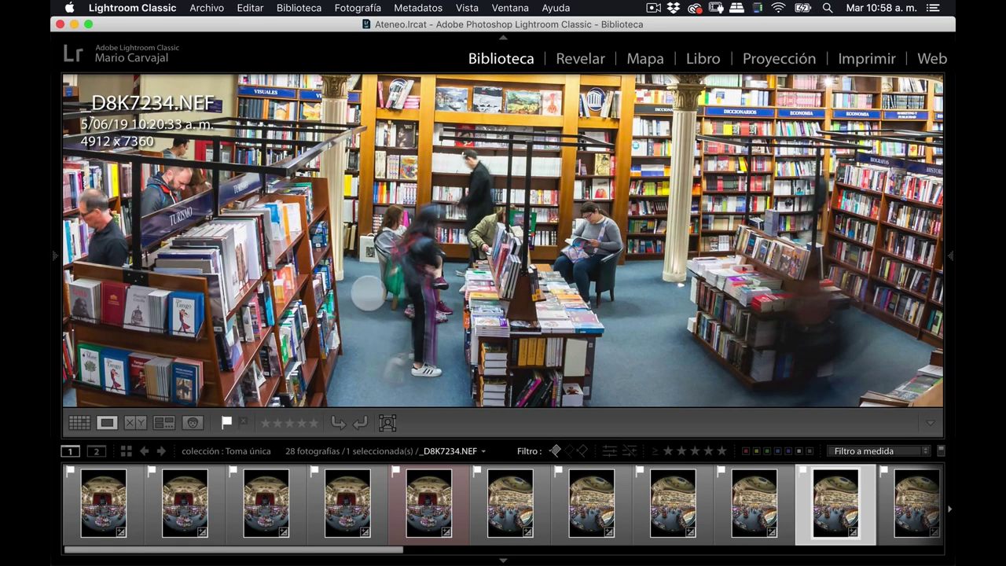
click(369, 292)
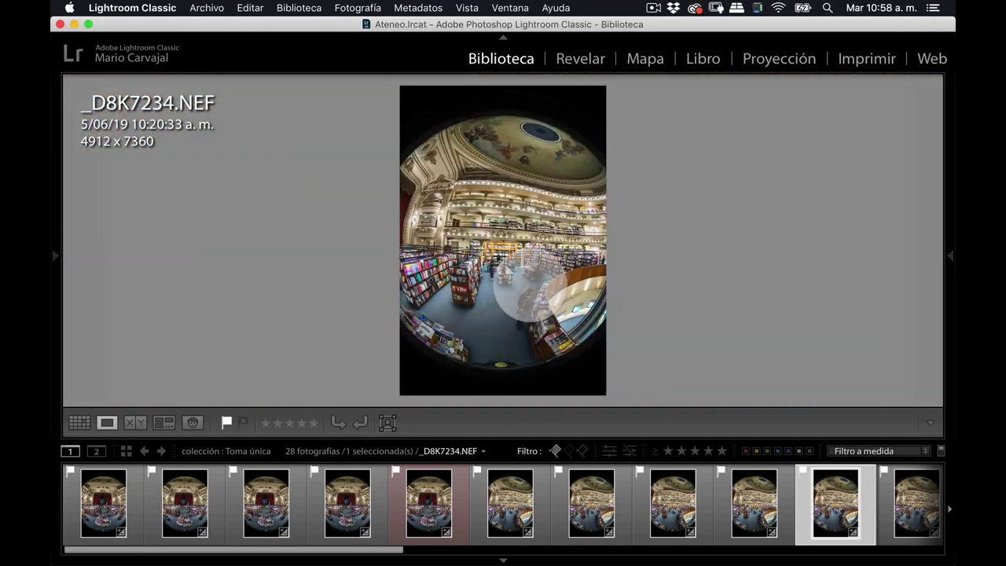
click(542, 293)
- Step back to _D8K7230, check its floor near the counter, and compare with _D8K7231 and _D8K7232
click(598, 272)
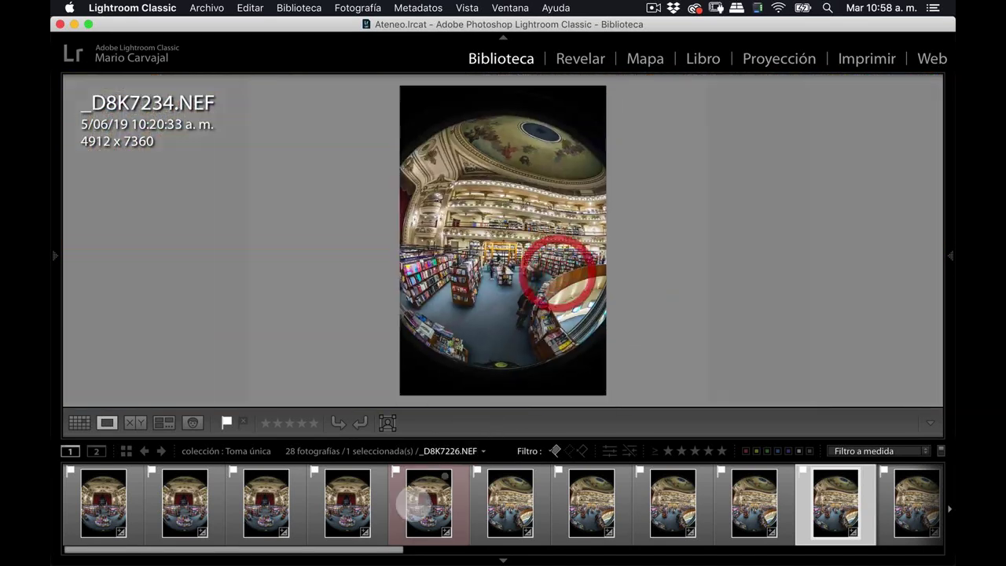
click(757, 503)
click(673, 503)
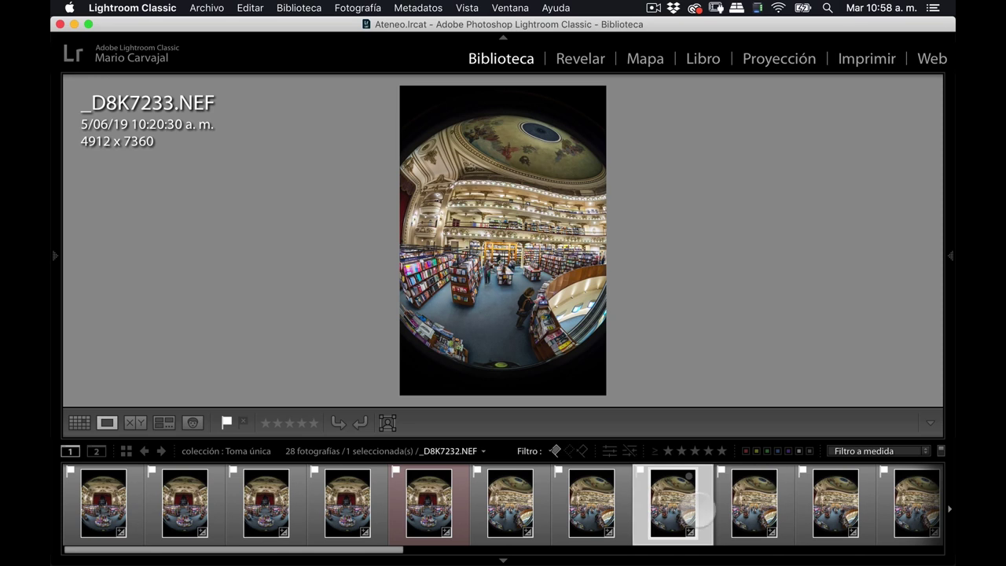
click(598, 507)
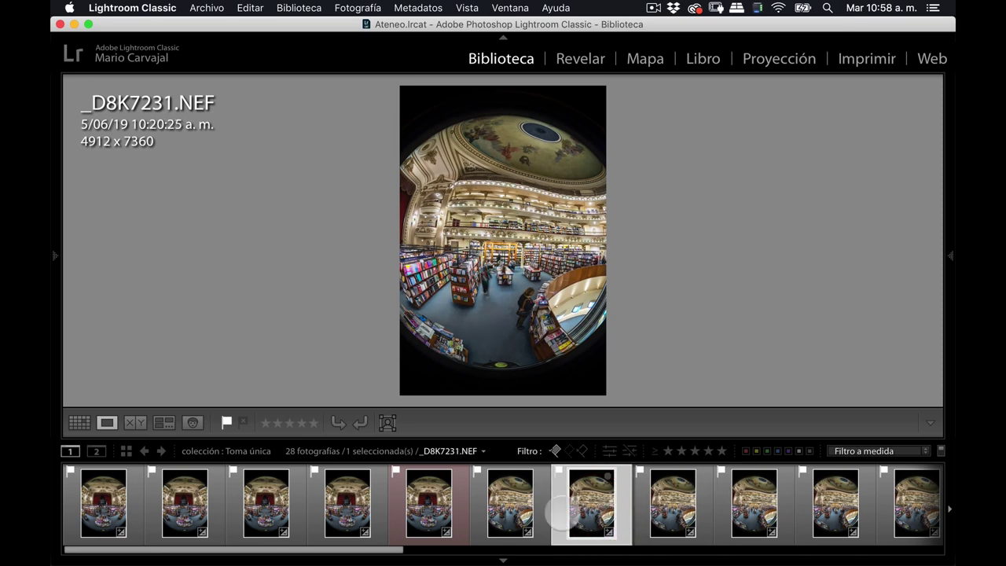
click(526, 511)
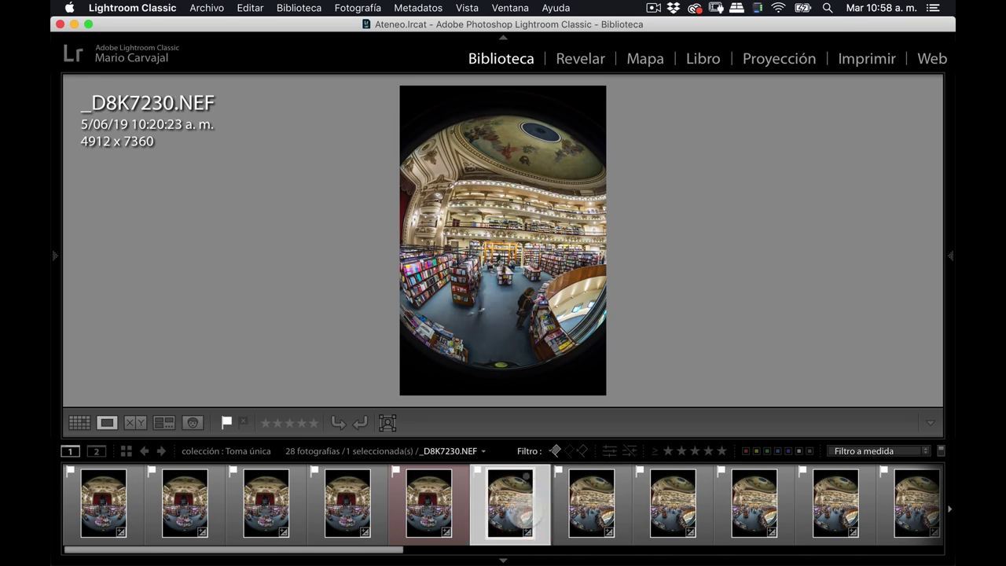
click(497, 302)
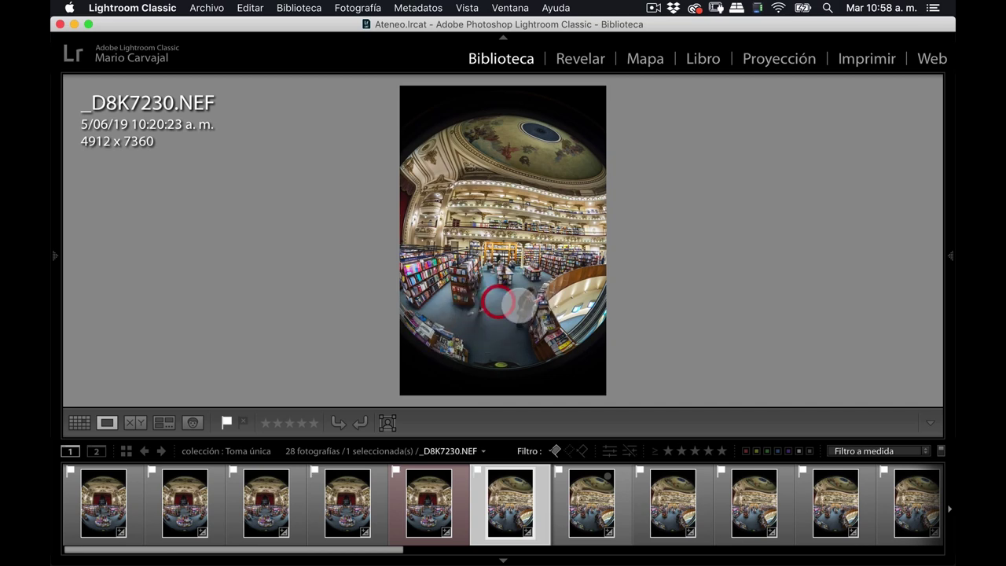
click(527, 309)
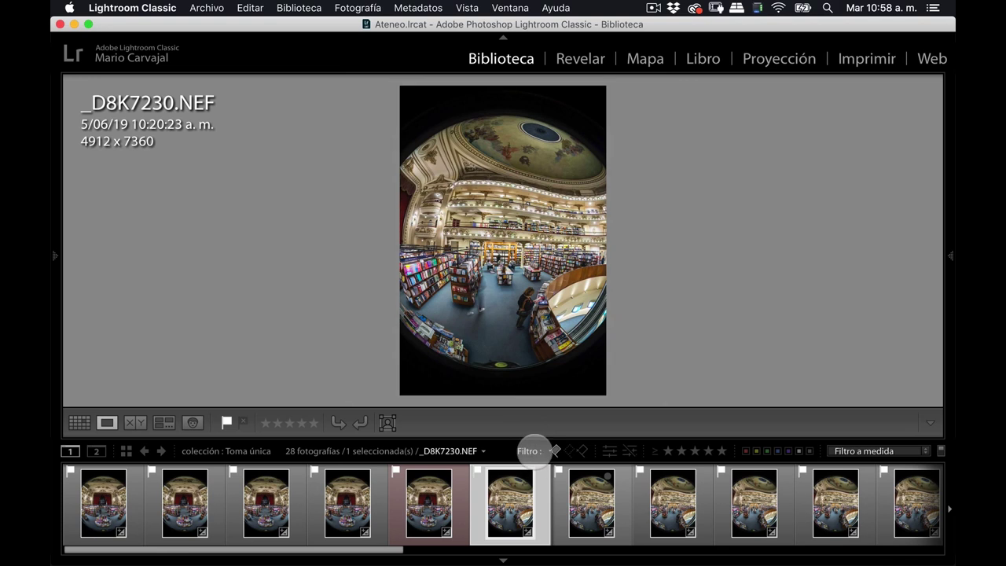
click(591, 504)
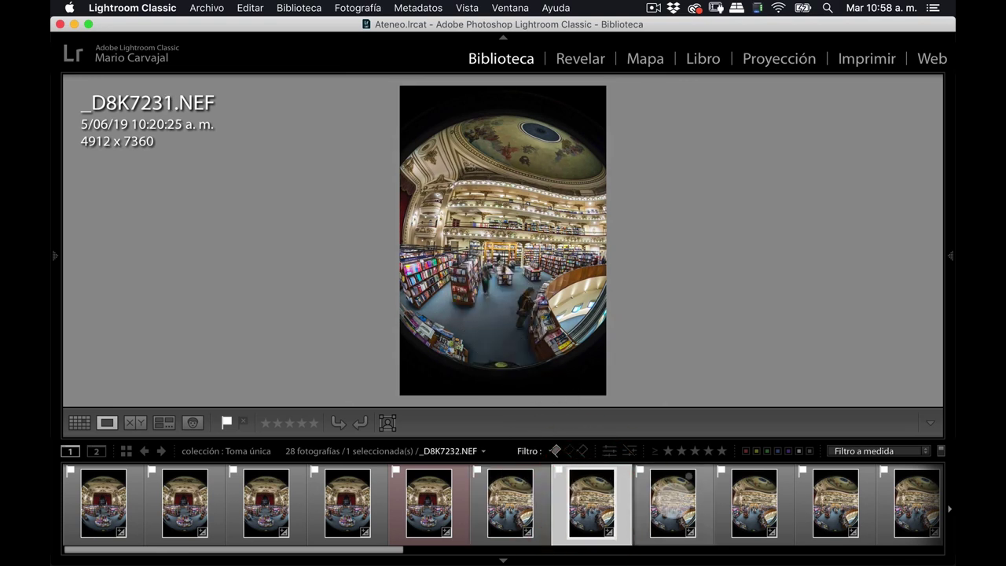
click(673, 504)
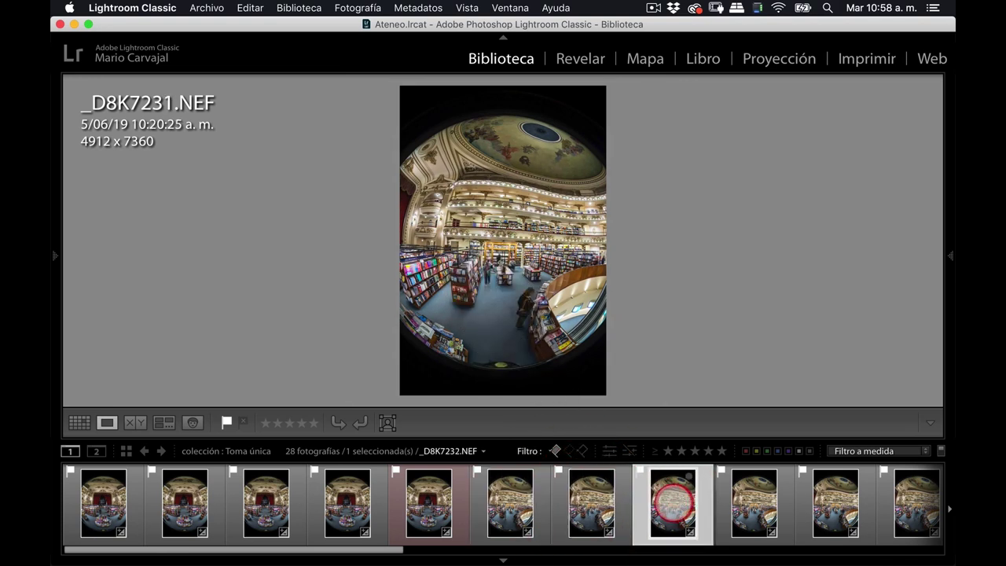
click(510, 504)
- Red-label _D8K7230 and _D8K7232, then flip between the two frames to compare them
key(6)
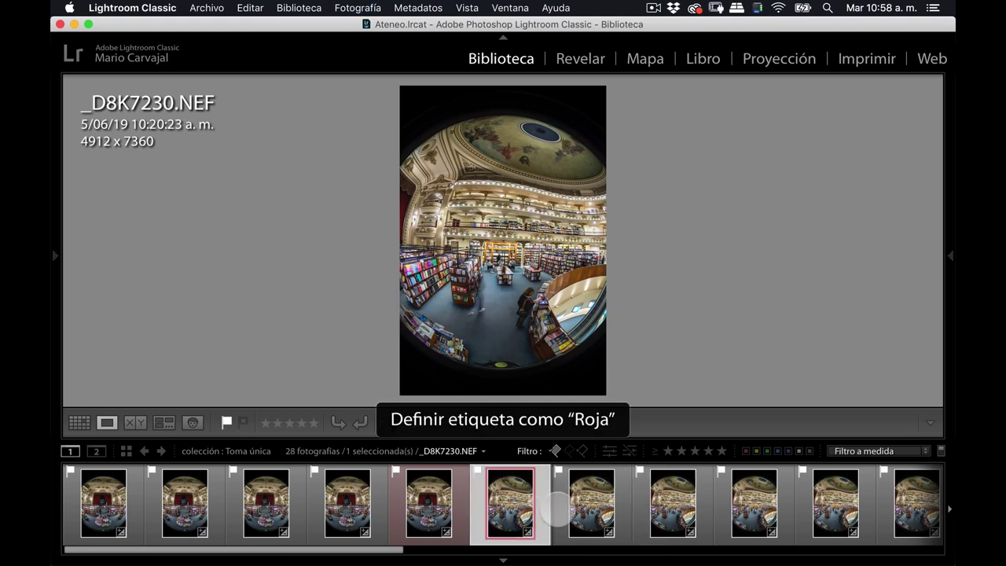
click(663, 504)
key(6)
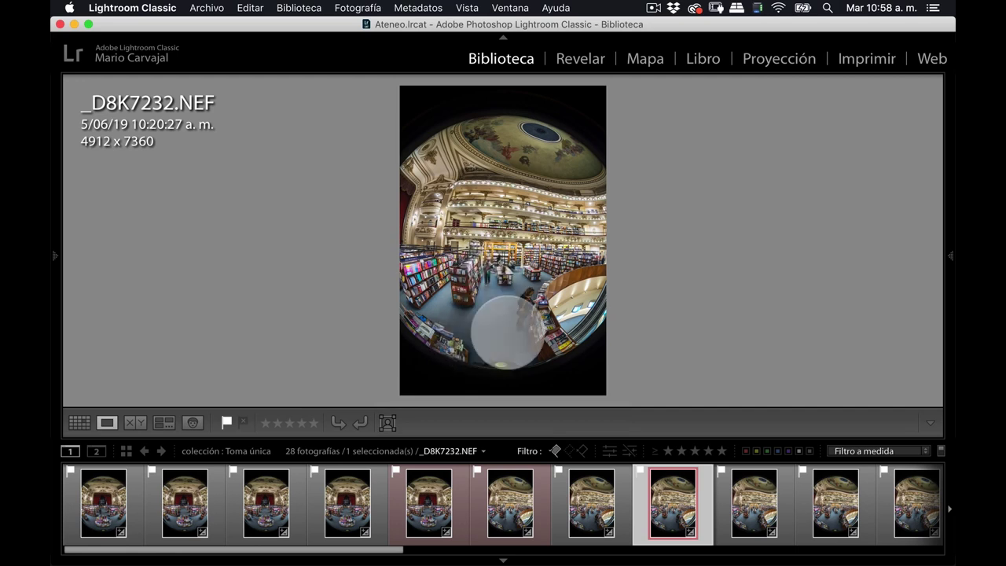
click(509, 500)
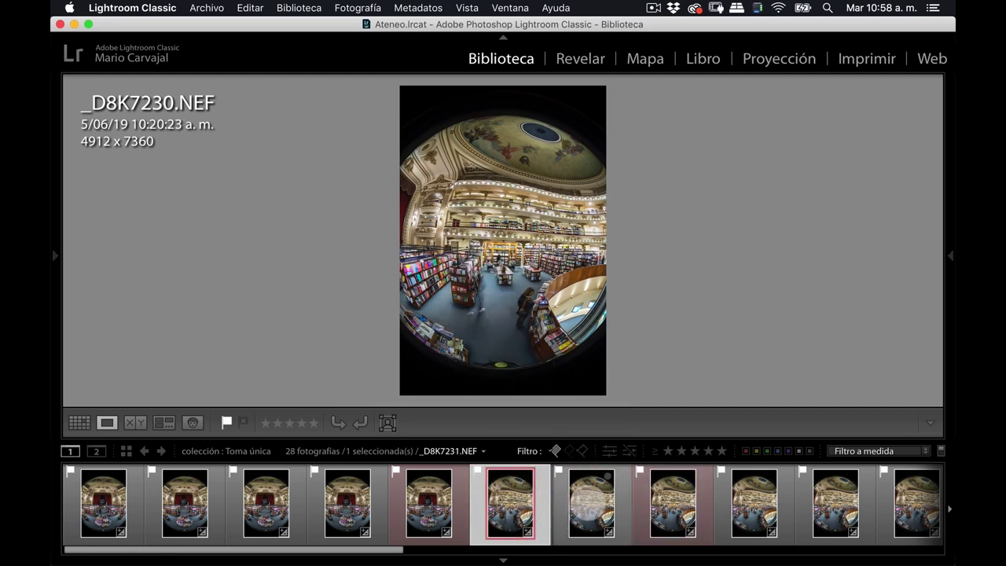
click(670, 504)
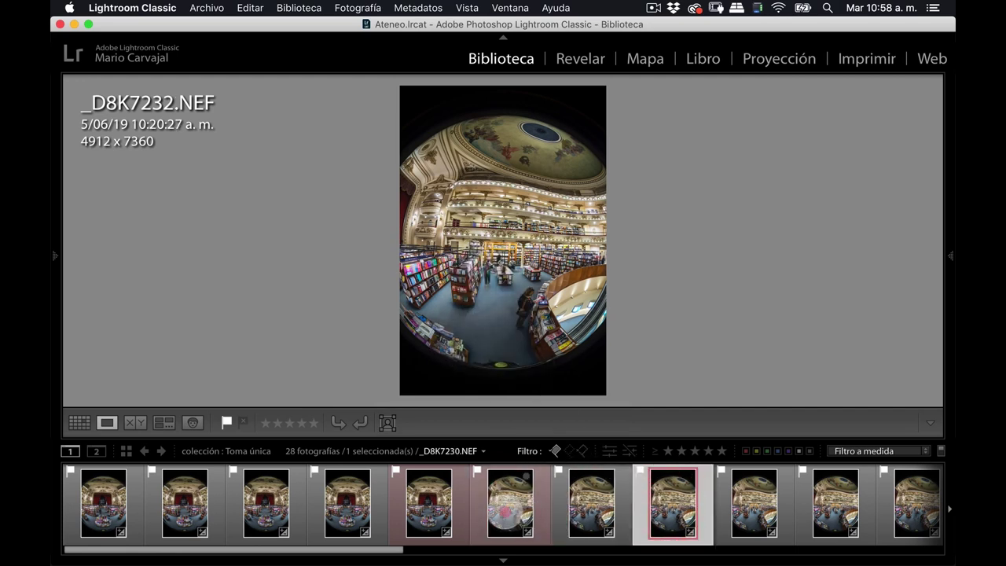
click(507, 507)
click(651, 506)
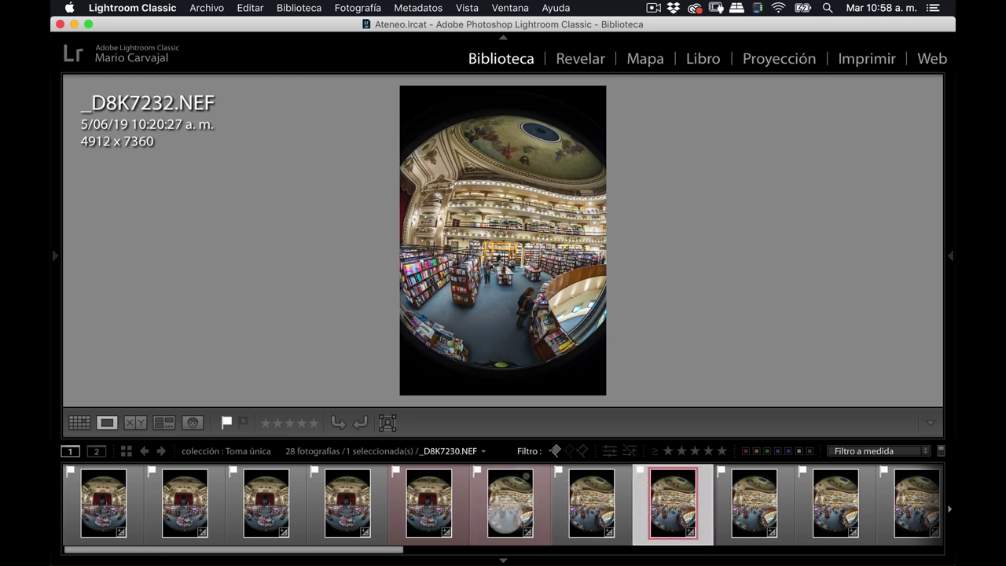
click(504, 515)
click(670, 501)
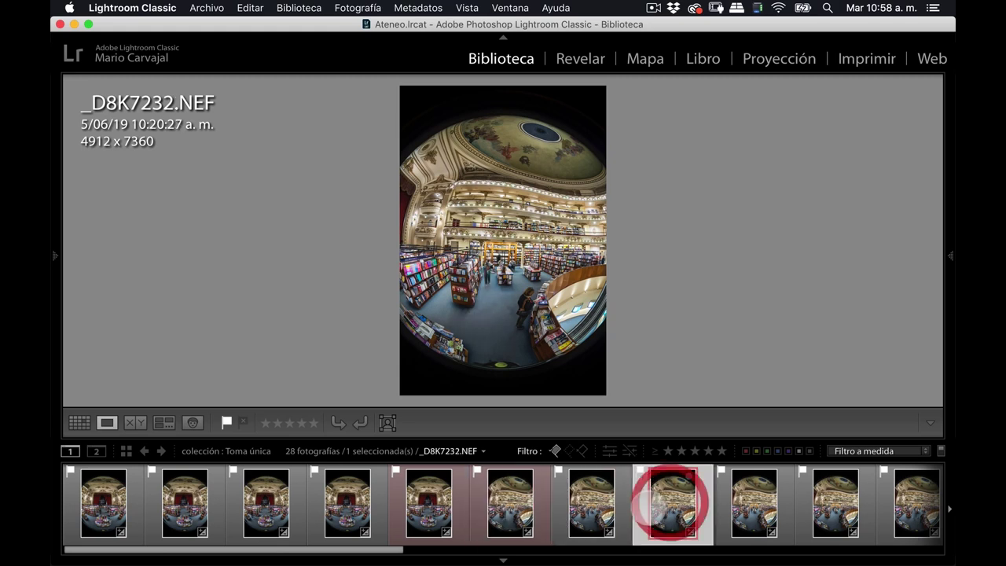
click(519, 507)
- Compare _D8K7233 with _D8K7232, red-label _D8K7233 and clear the red label from _D8K7232
click(681, 494)
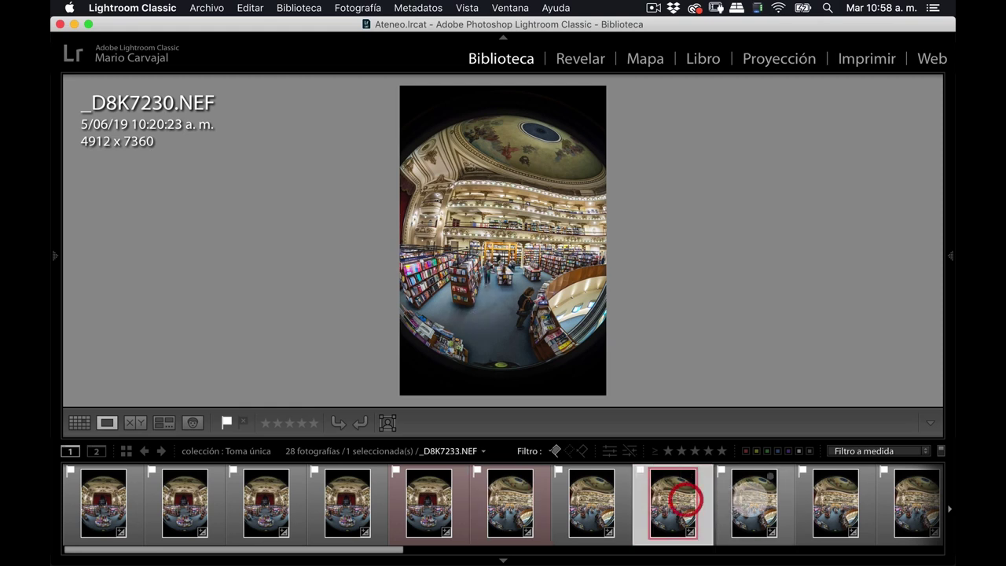
click(754, 500)
click(675, 506)
click(742, 507)
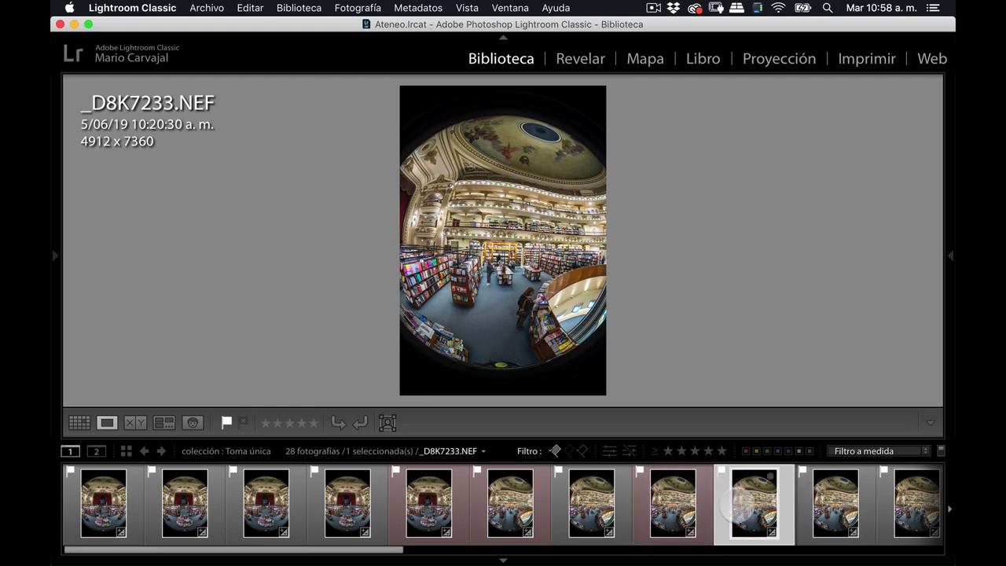
key(6)
click(675, 503)
key(6)
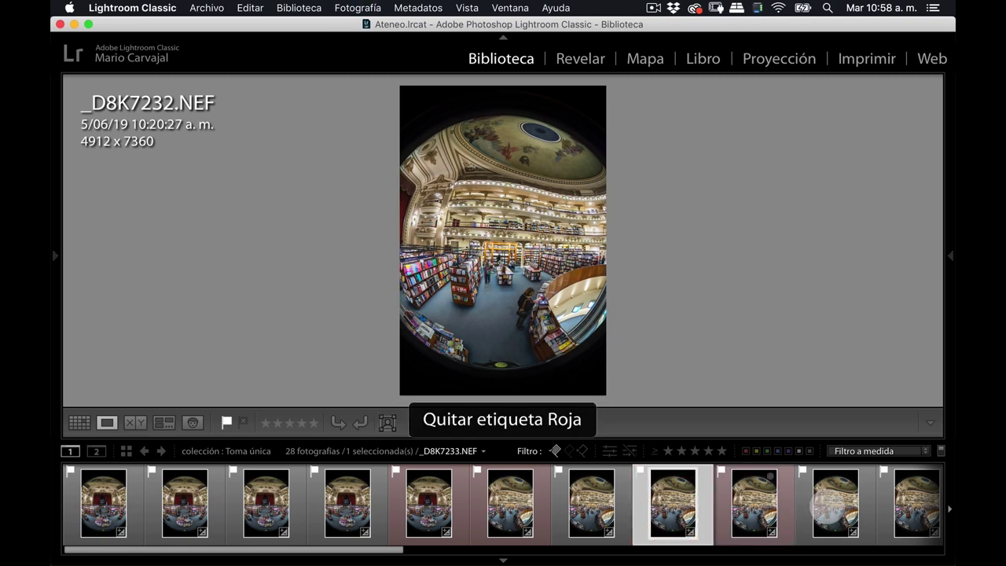
click(835, 505)
- Advance to _D8K7241 and check its escalator, ceiling and bookshelves at 1:1 for blur and people
click(904, 499)
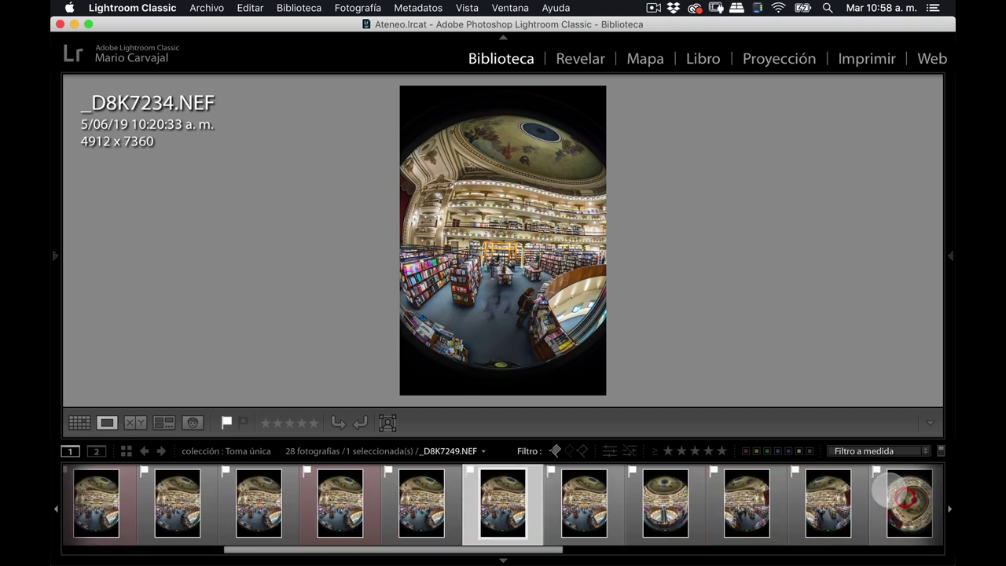
key(Right)
key(Right)
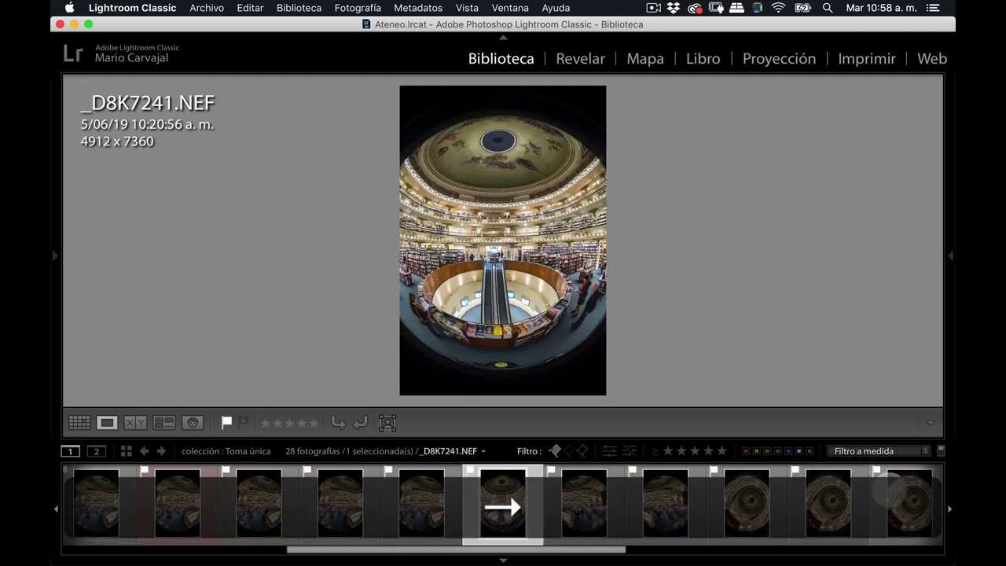
click(487, 294)
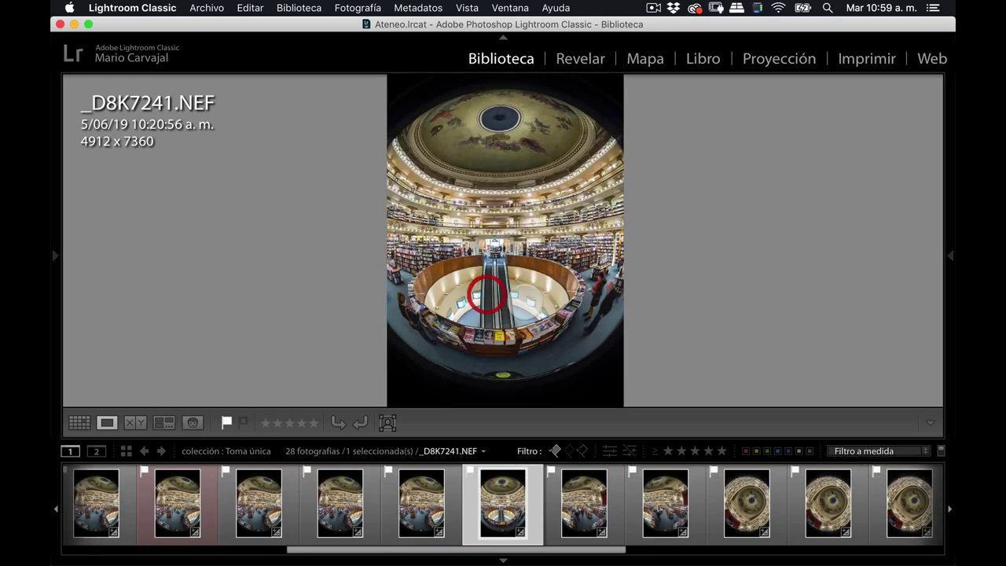
click(599, 309)
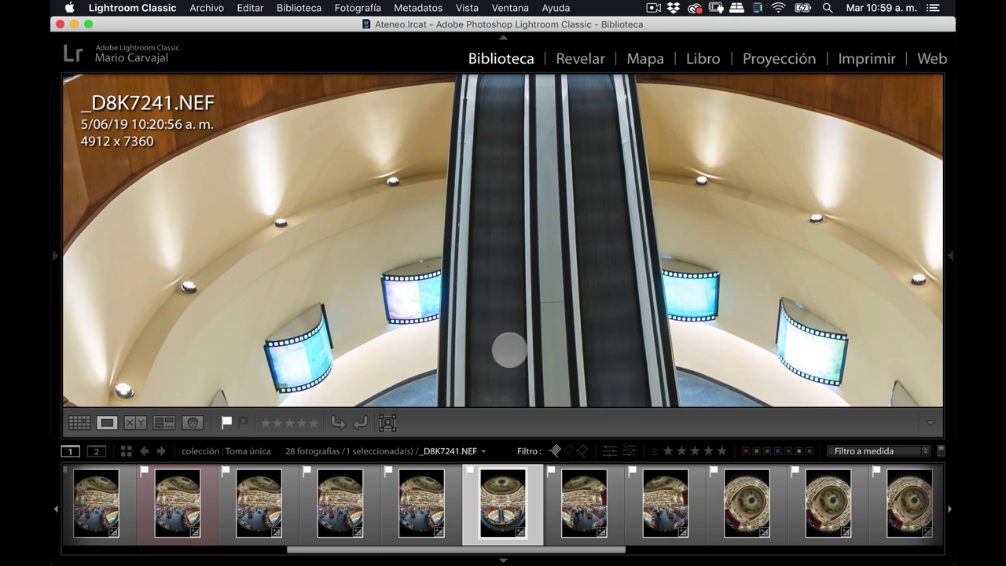
drag(524, 247, 555, 360)
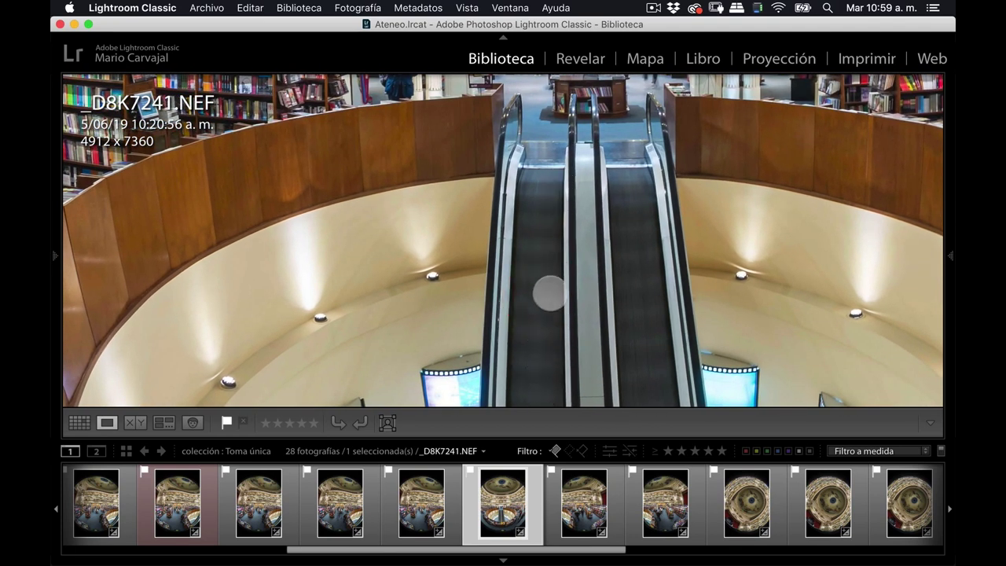
drag(548, 217, 539, 371)
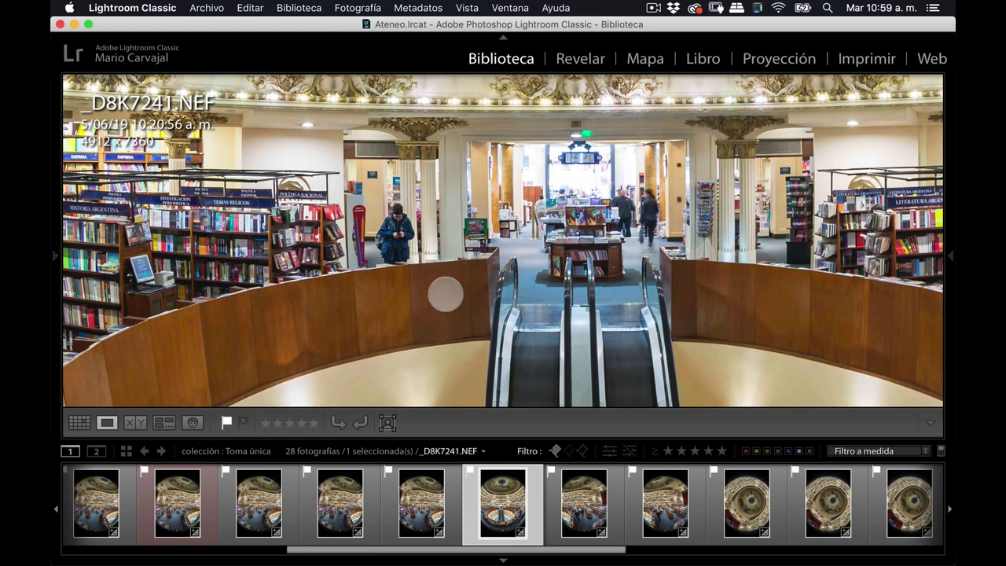
click(584, 331)
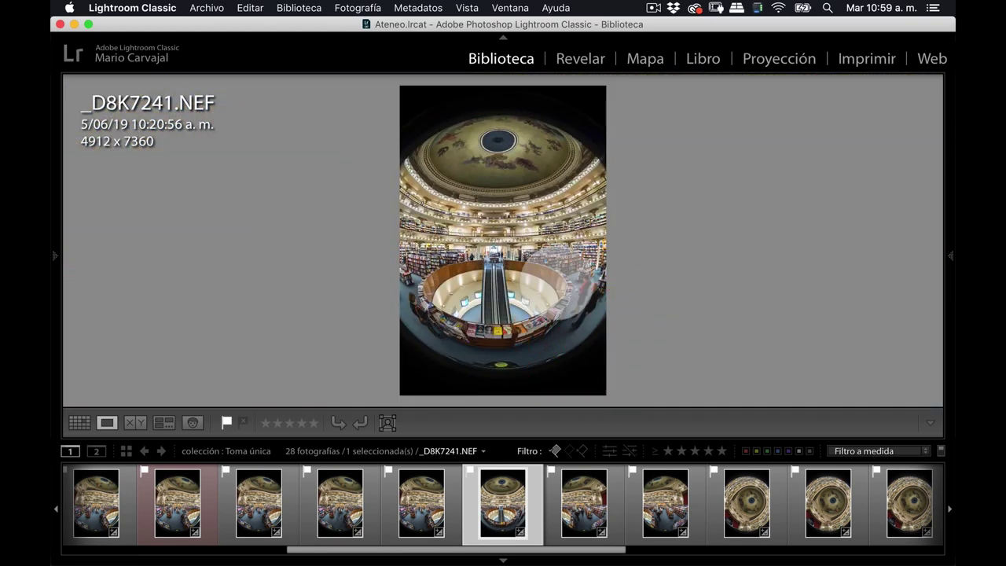
click(582, 288)
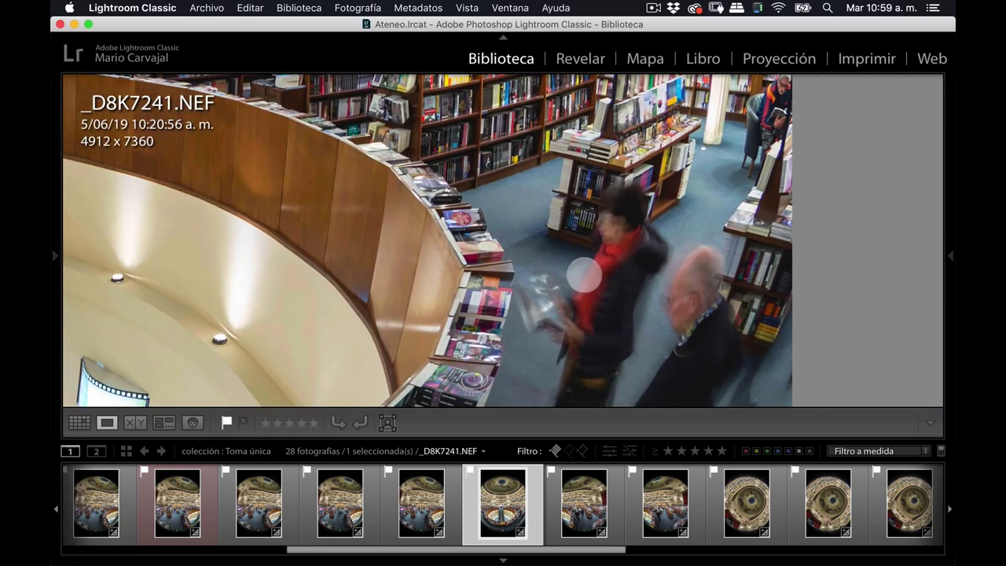
click(584, 275)
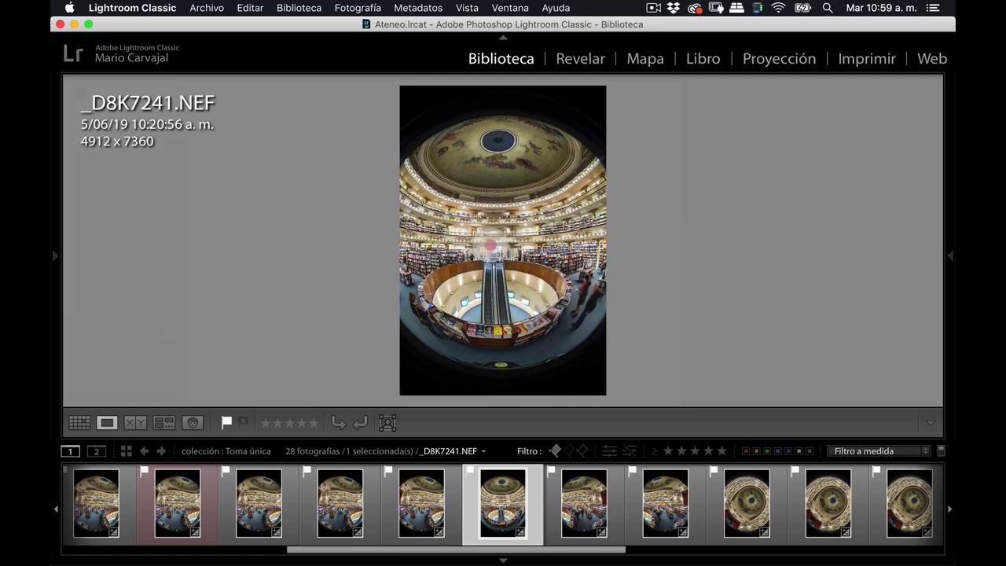
- Check _D8K7246's bookshelves up close, then go back to _D8K7241 in full view
click(496, 240)
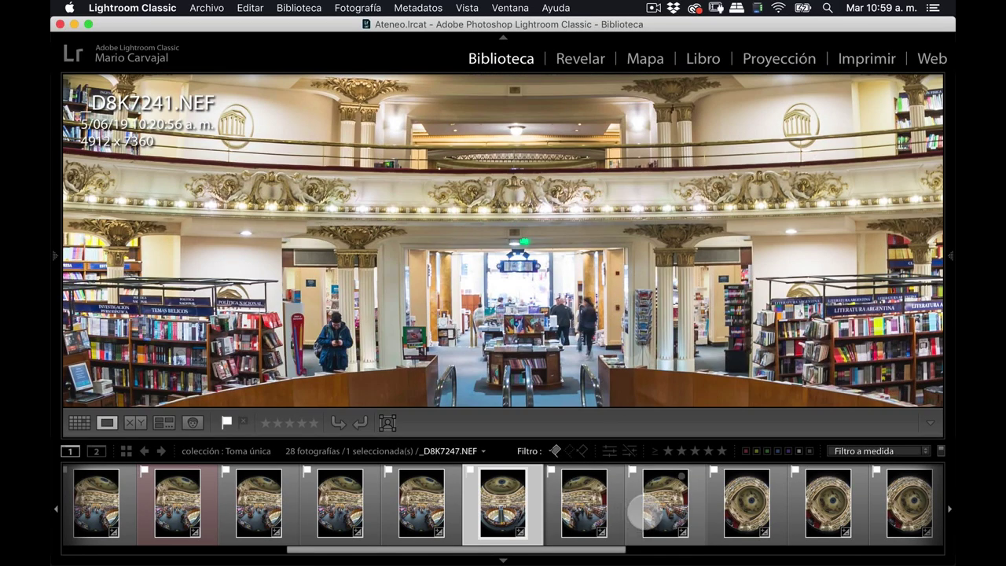
click(584, 503)
click(366, 321)
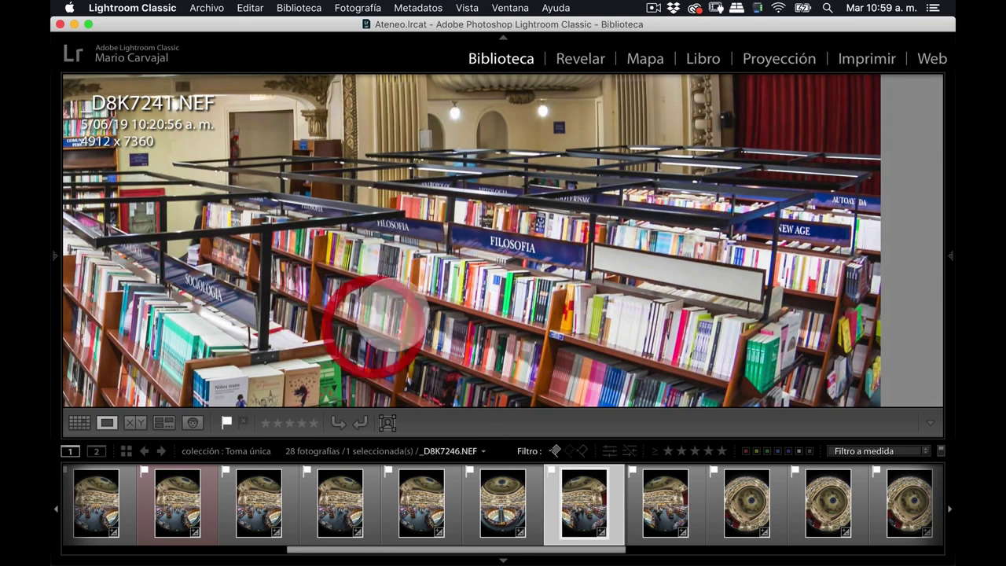
click(369, 269)
click(379, 270)
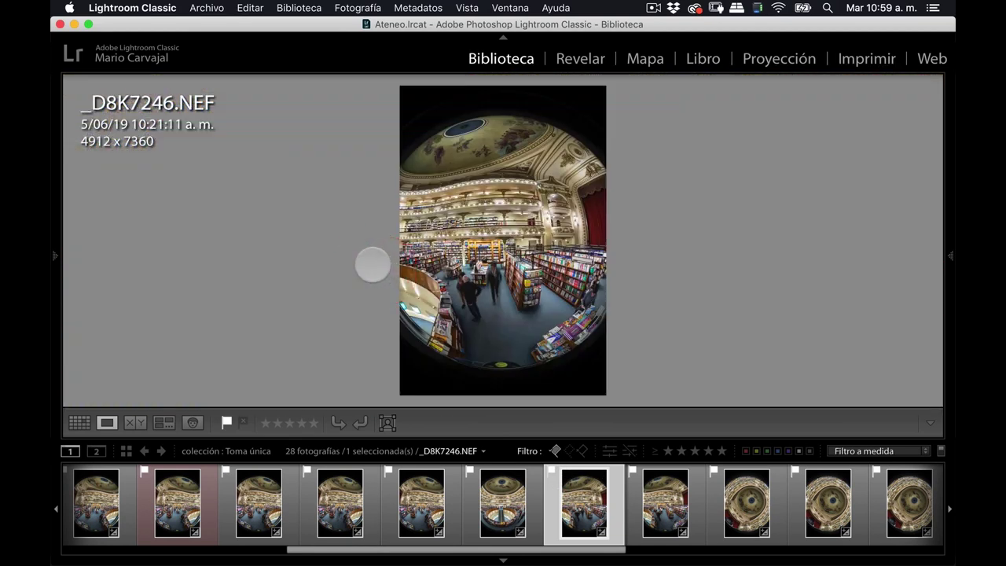
click(500, 504)
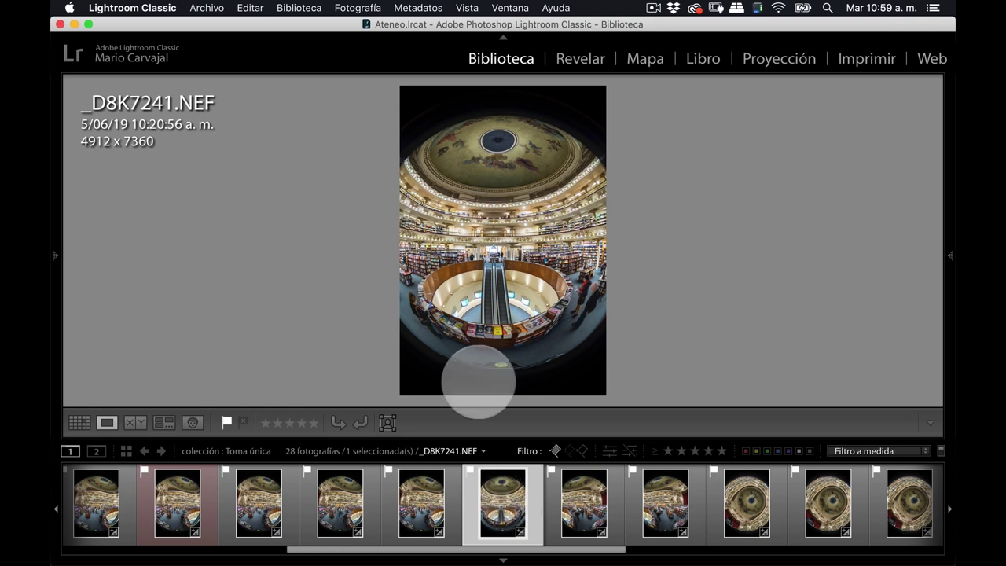
mouse_move(503, 503)
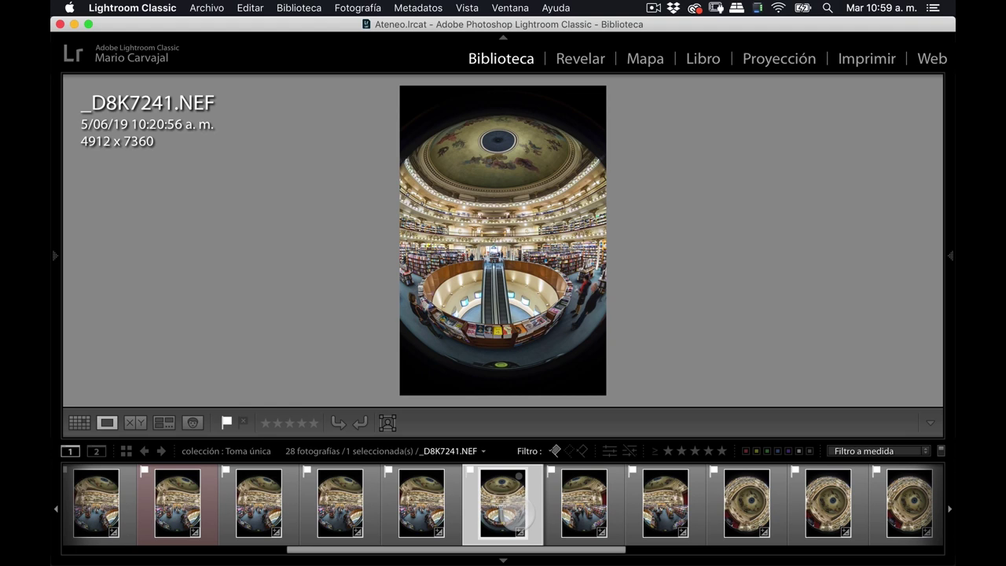
- Red-label _D8K7241, check _D8K7246 and _D8K7247 for blur at 1:1, and red-label _D8K7247
key(6)
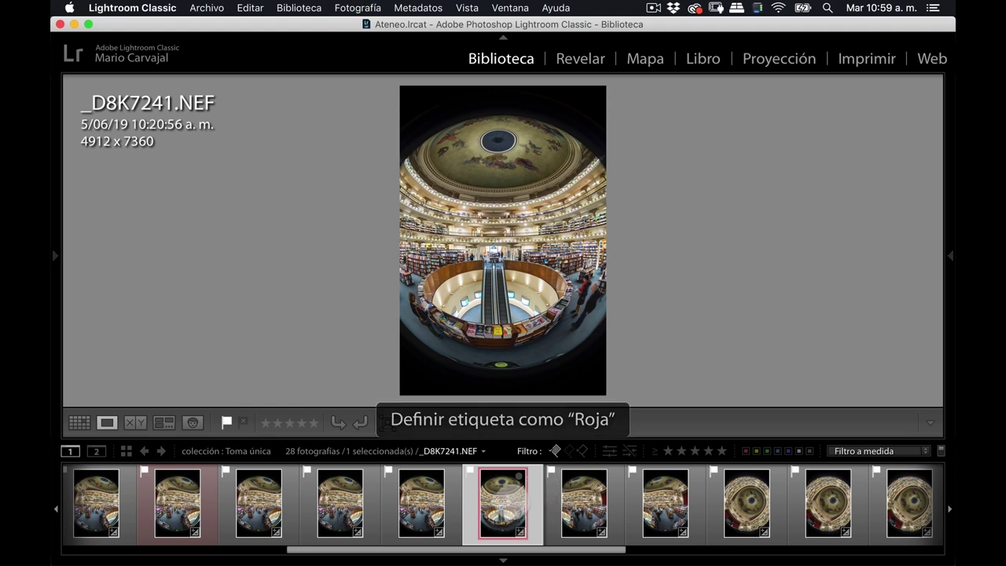
click(580, 500)
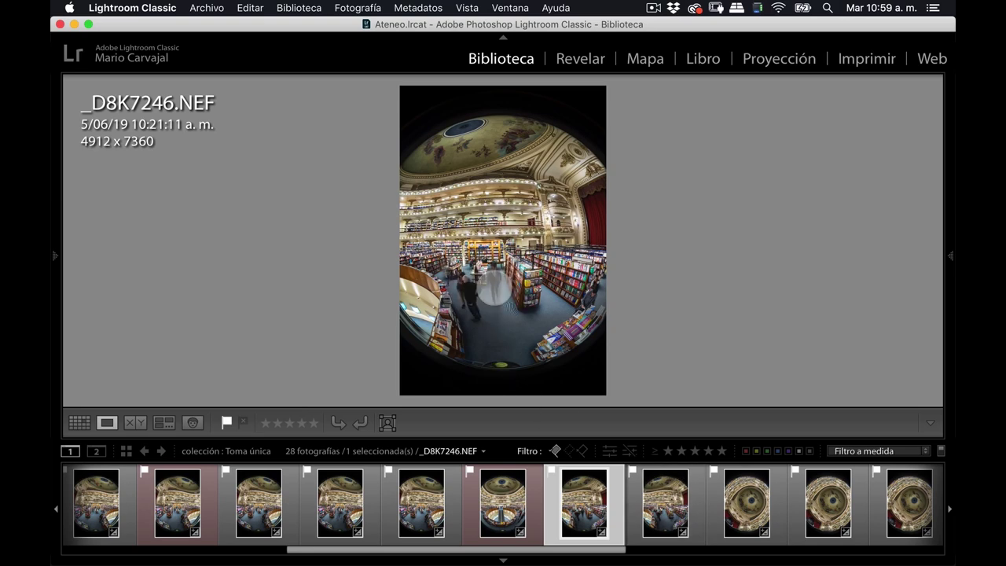
click(497, 297)
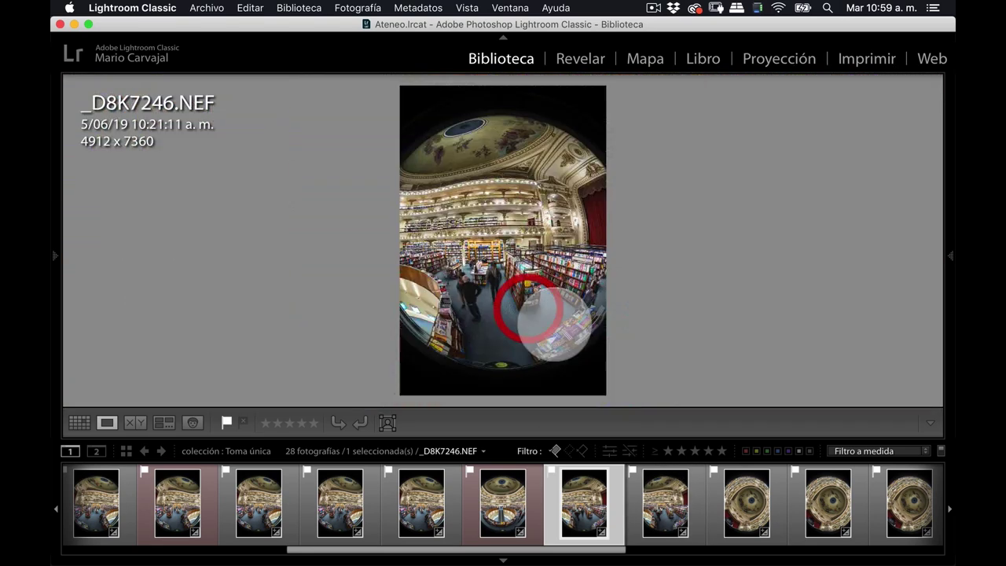
drag(490, 304, 523, 310)
click(669, 496)
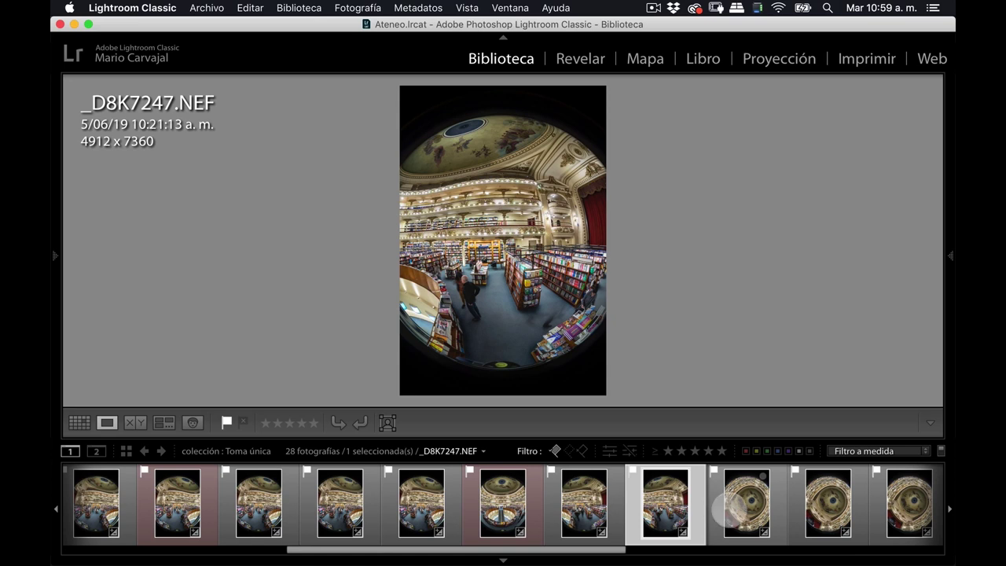
click(739, 510)
click(666, 504)
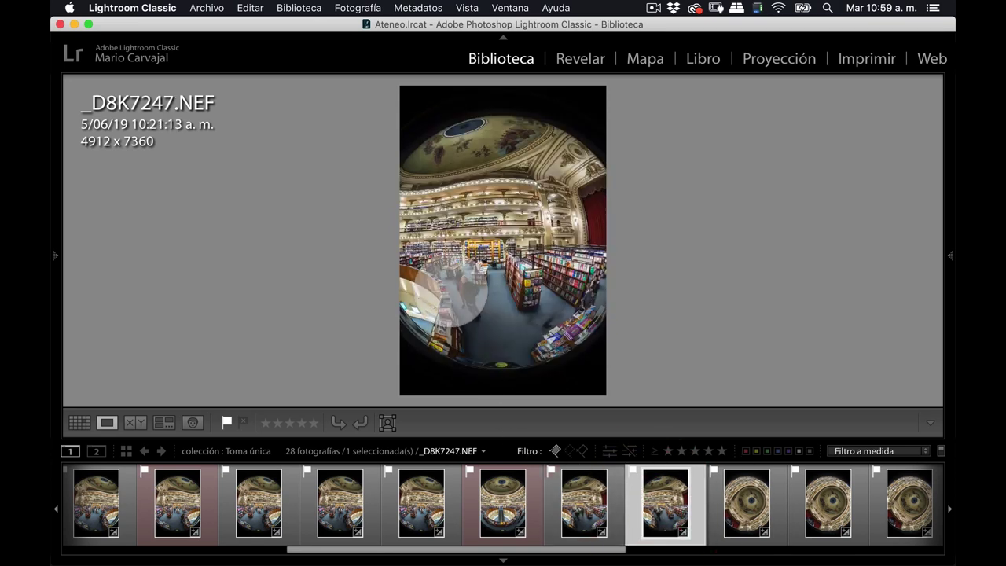
click(476, 292)
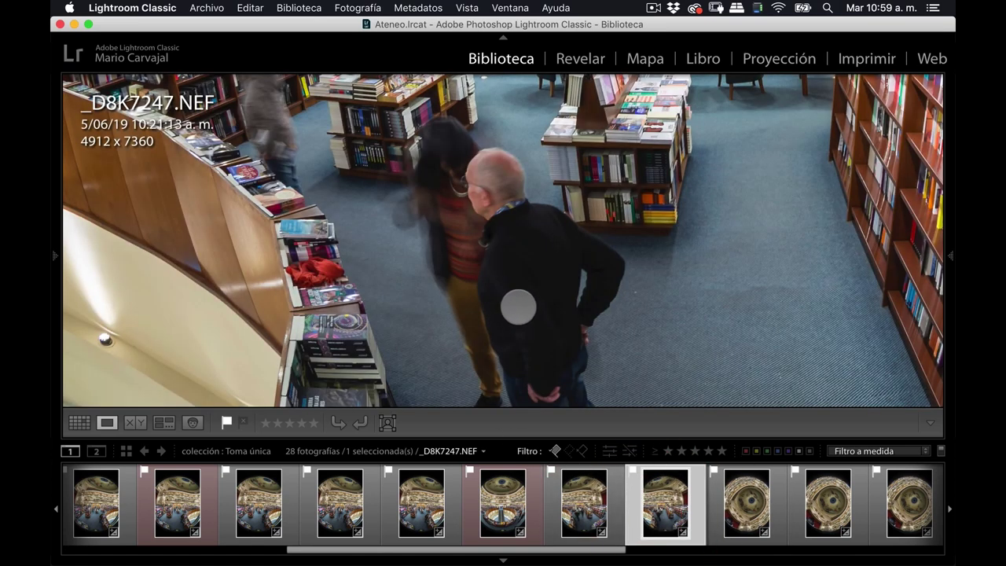
click(533, 308)
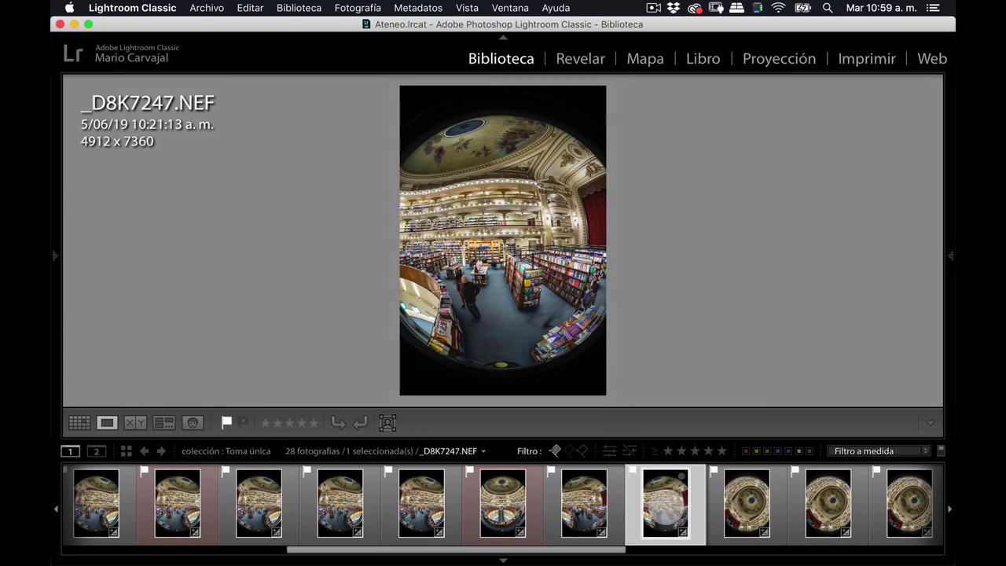
key(6)
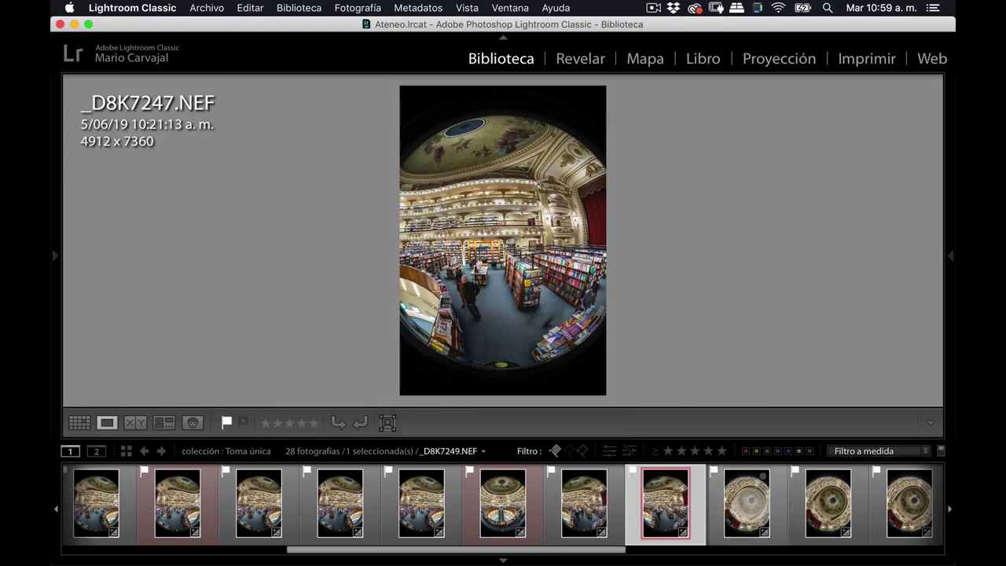
- Skip ahead past _D8K7250 and give _D8K7251 a red label
click(747, 507)
click(827, 511)
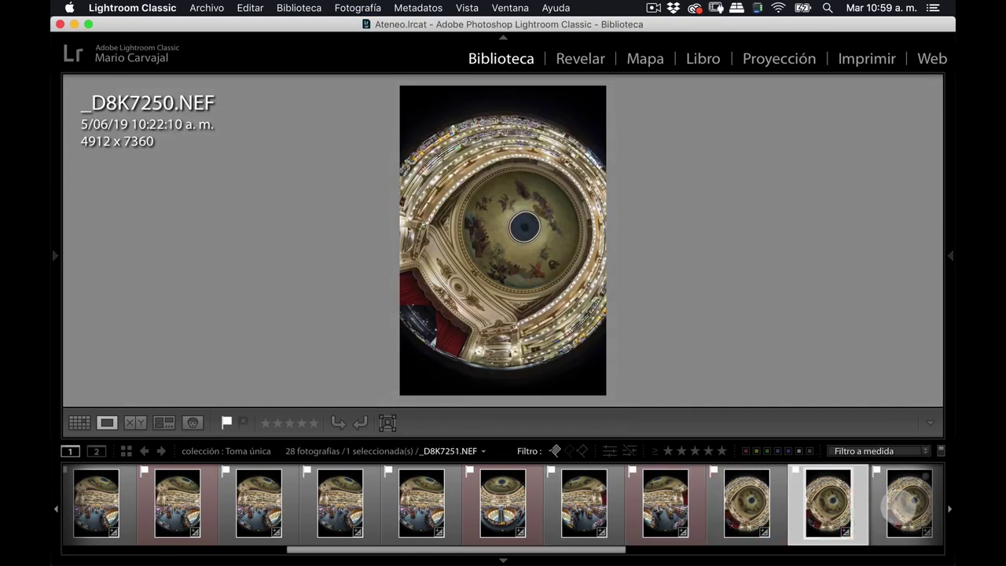
click(897, 507)
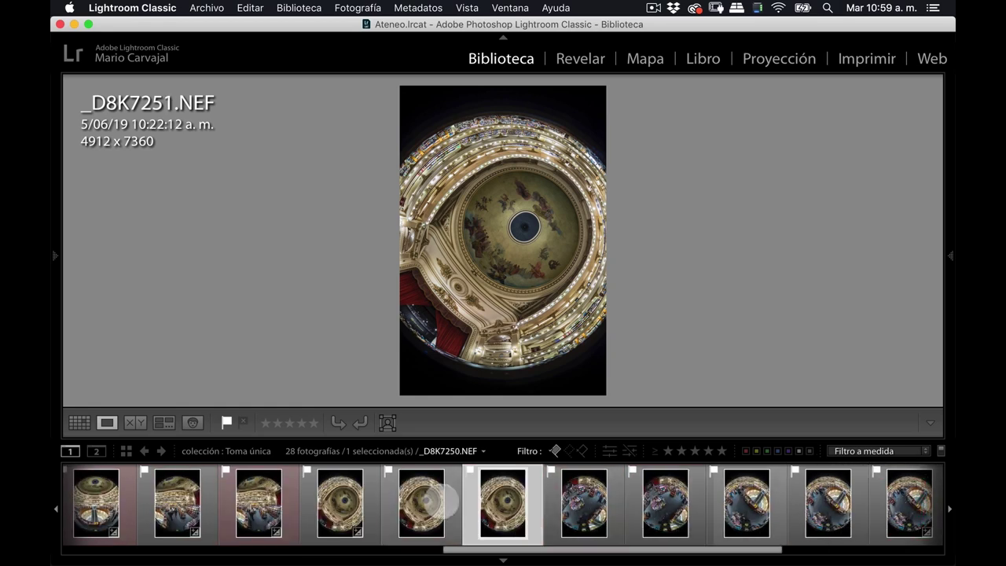
key(6)
- Inspect the central book table in _D8K7252 close up, then label it red
click(582, 510)
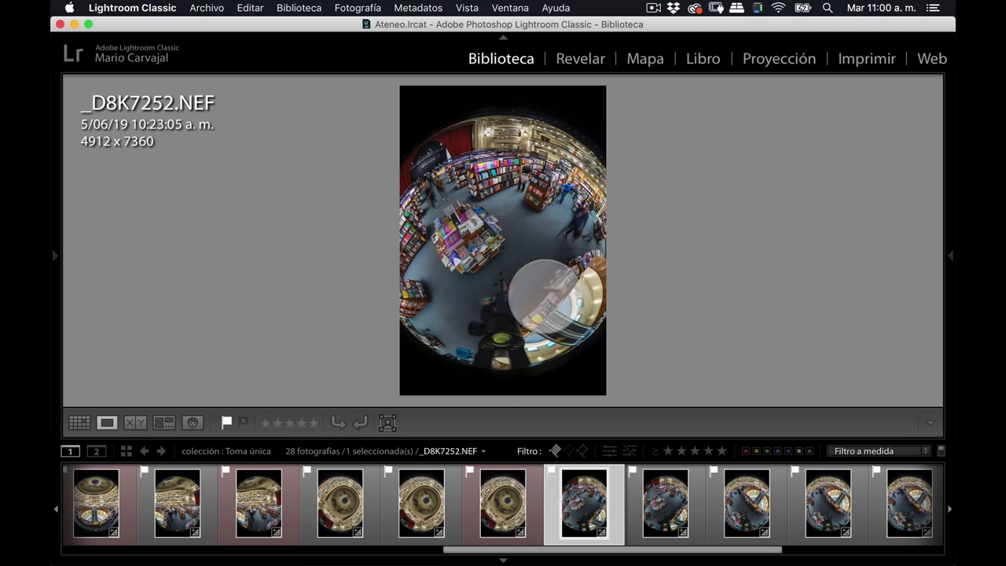
click(494, 246)
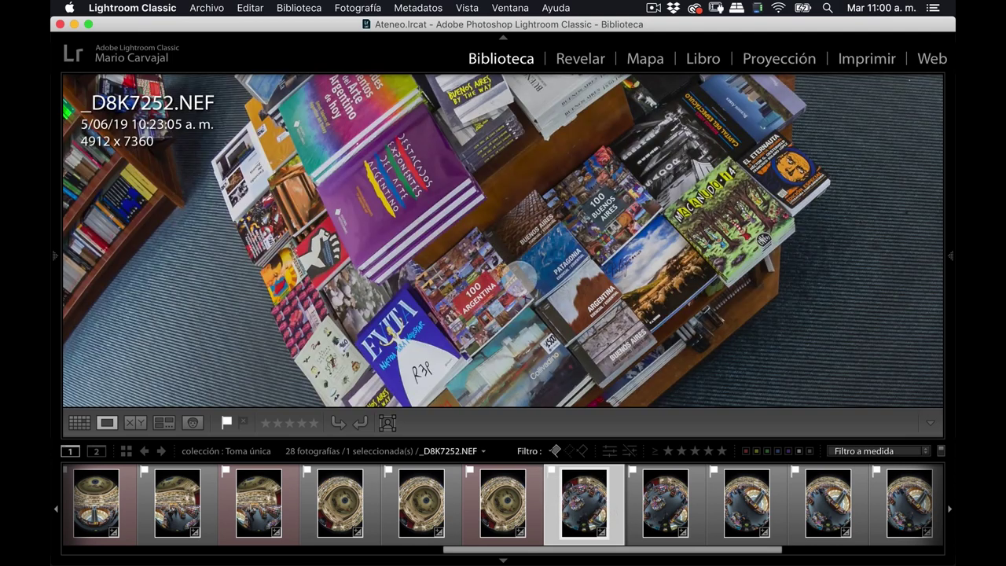
drag(529, 292, 593, 216)
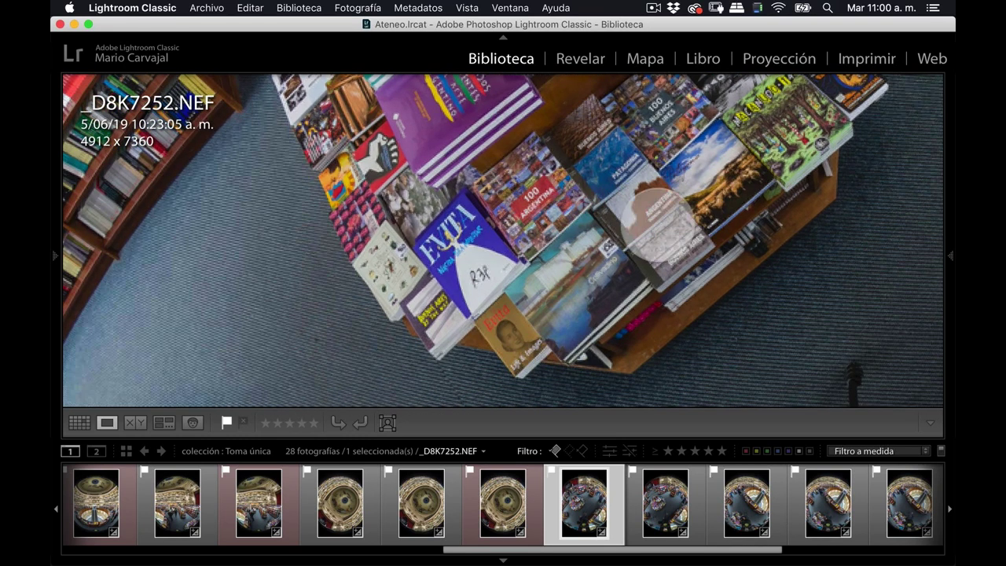
click(657, 228)
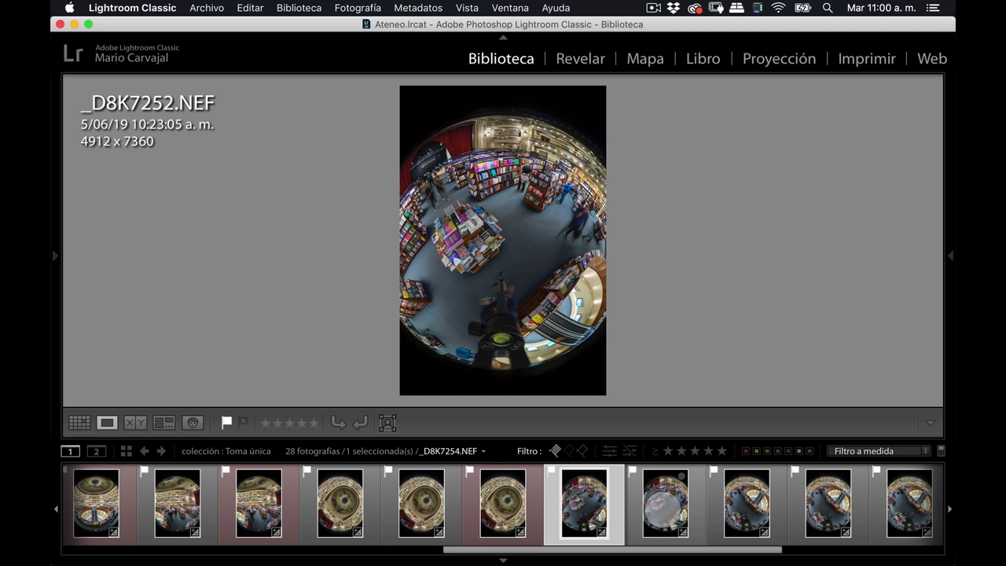
drag(662, 510, 590, 507)
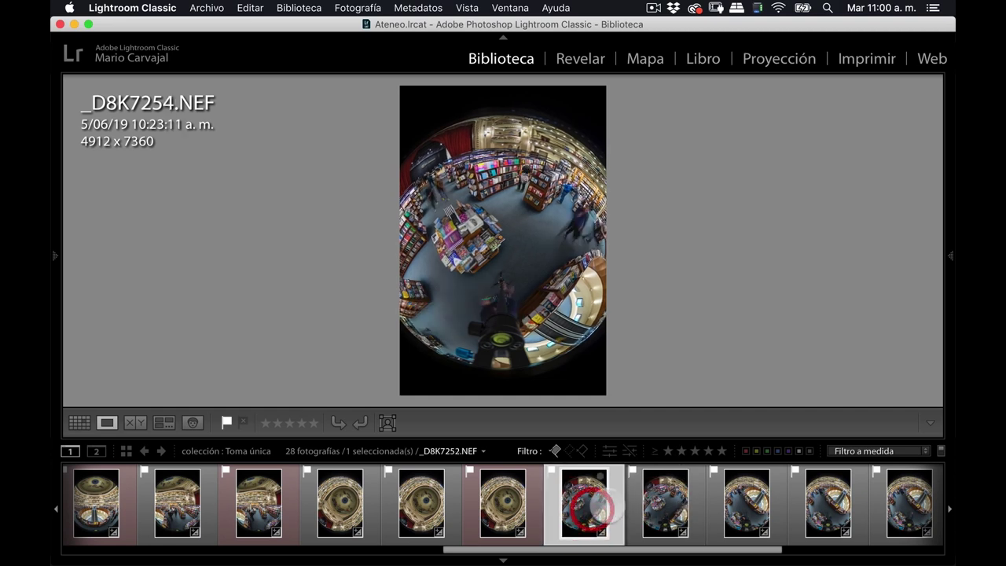
click(462, 241)
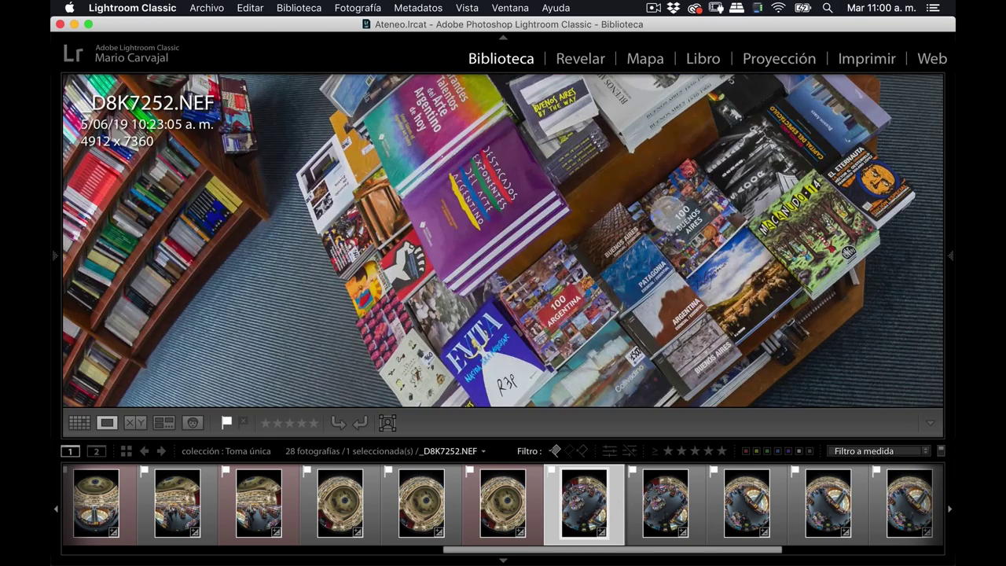
click(566, 304)
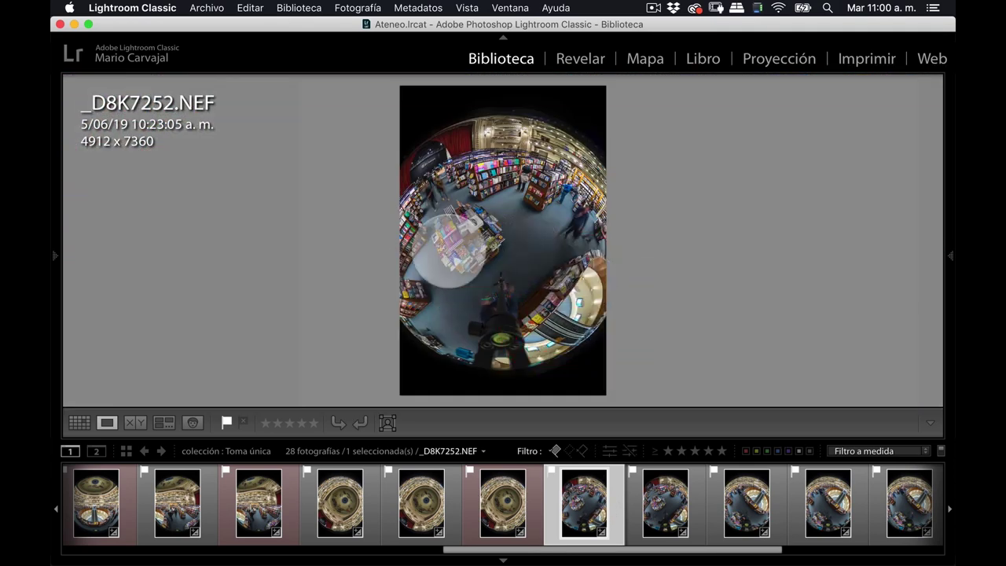
key(6)
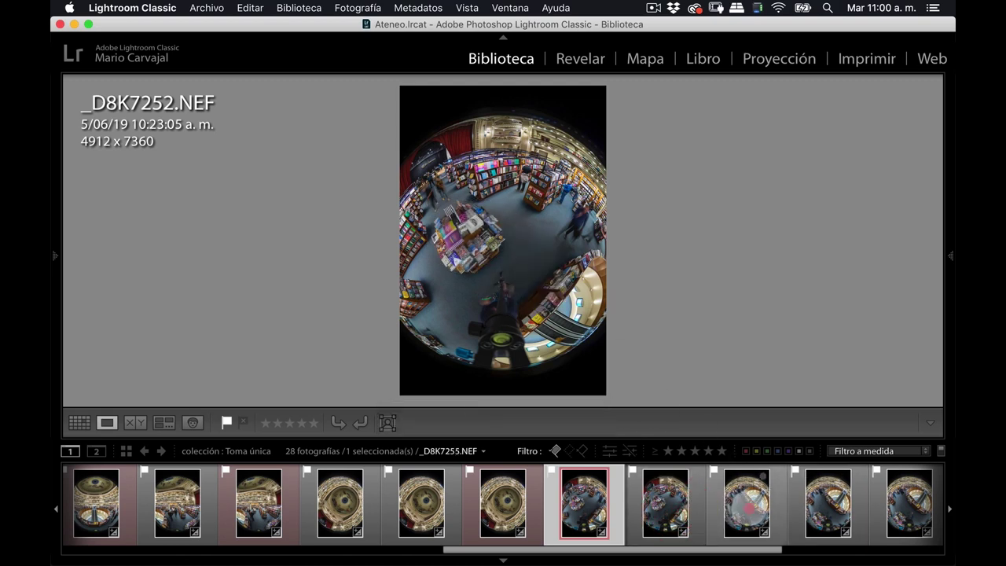
- Red-label _D8K7256 and, after comparing neighbouring frames, _D8K7258
click(748, 500)
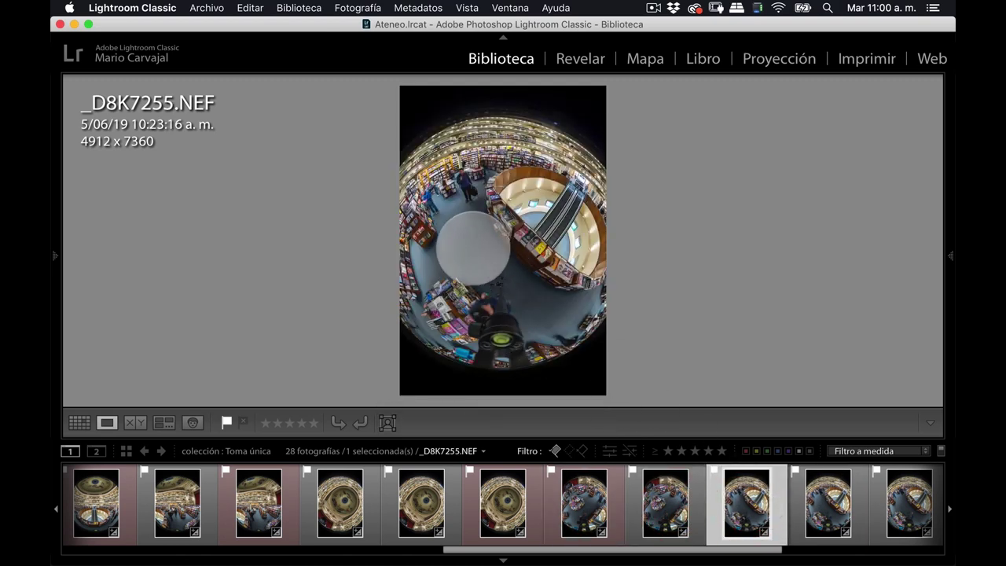
click(828, 494)
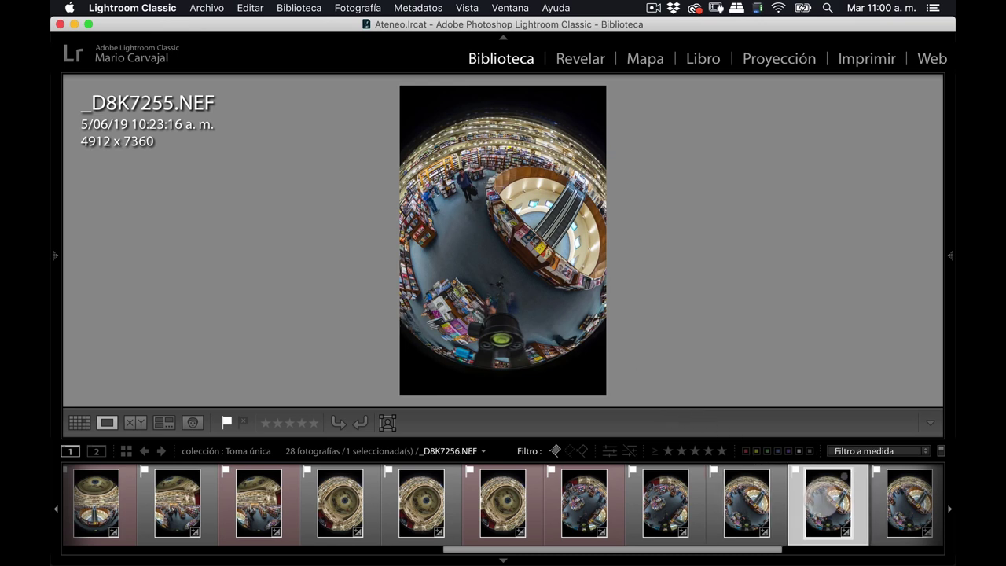
key(6)
key(Right)
click(805, 548)
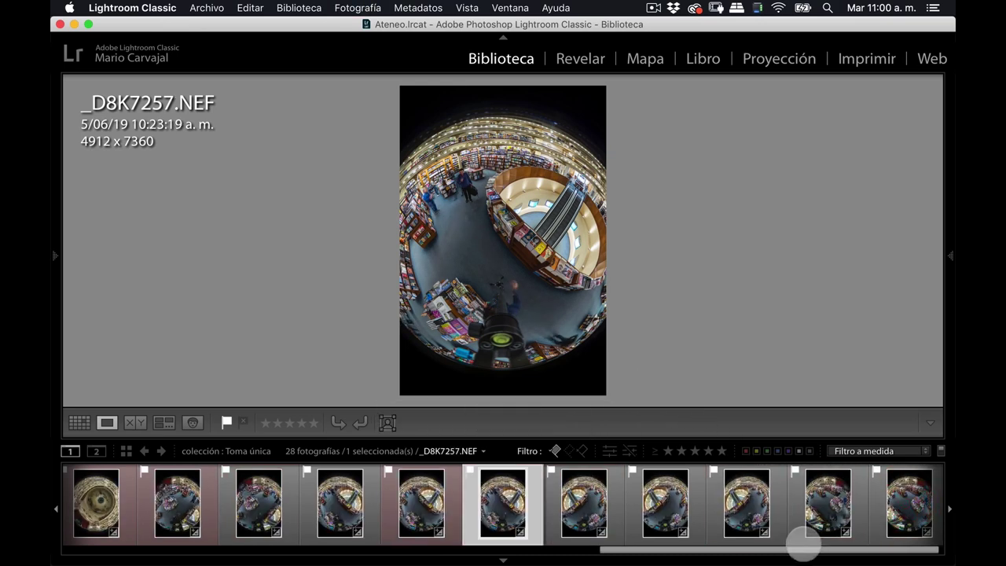
click(571, 502)
click(503, 503)
click(422, 503)
click(503, 503)
click(580, 507)
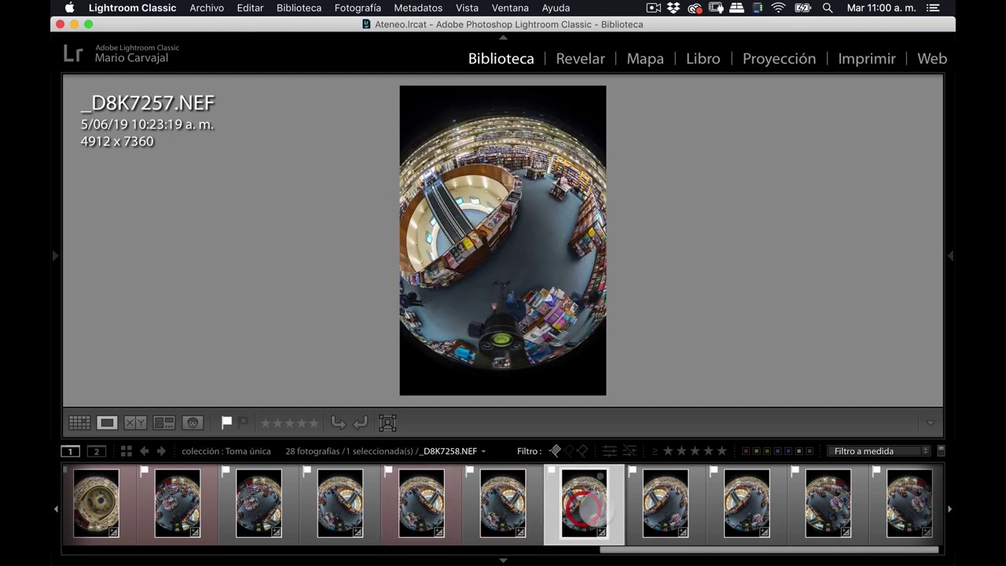
key(6)
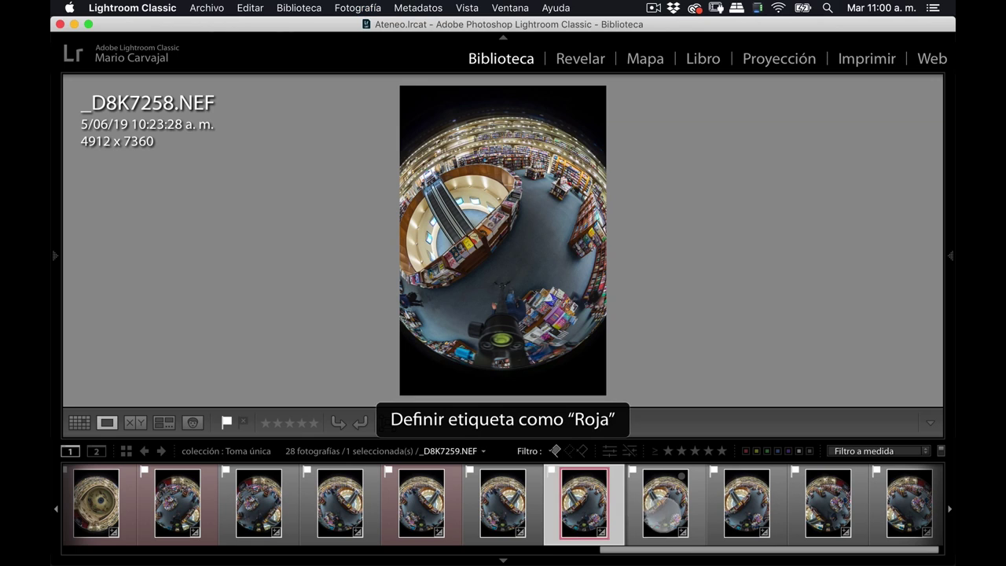
- Red-label _D8K7261 and switch back to Grid view
click(664, 503)
click(747, 507)
click(813, 507)
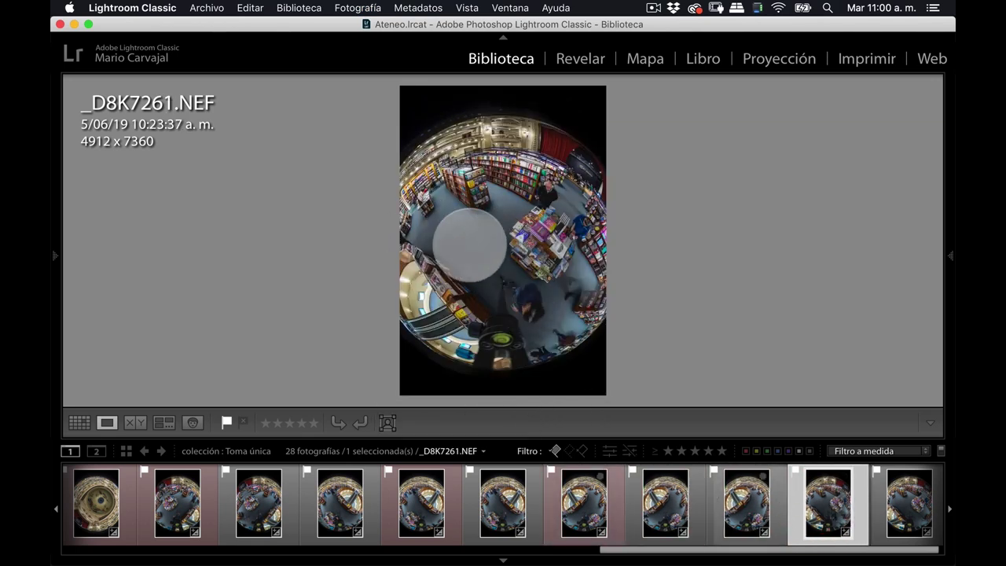
key(6)
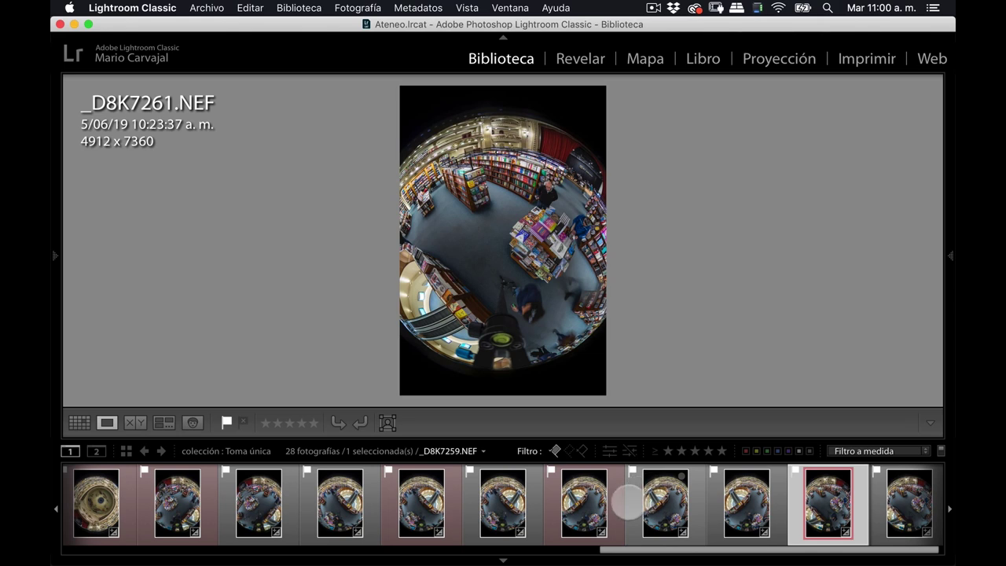
key(g)
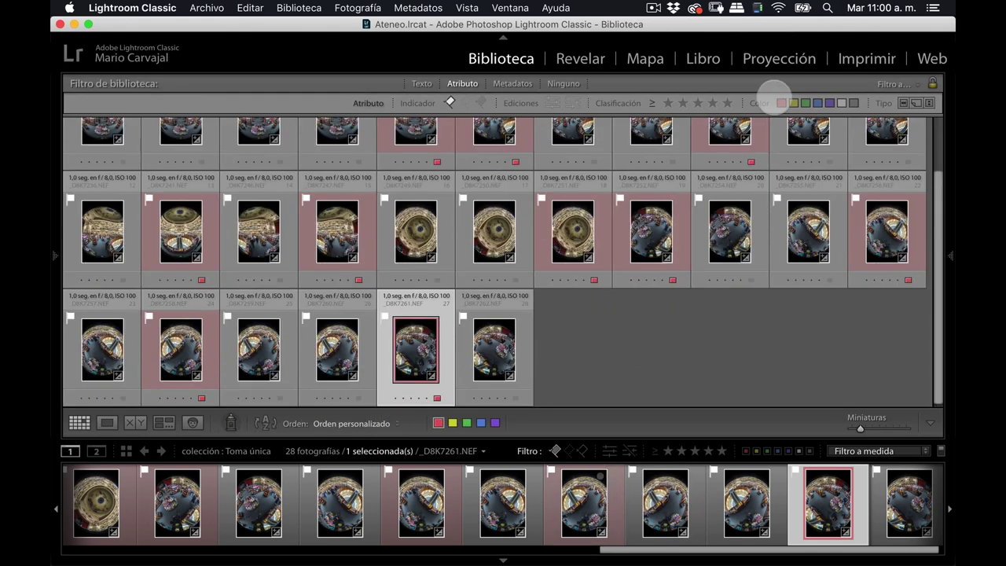
- Filter to the red label, practise Shift/Cmd-click selections, and open _D8K7251 alone
click(781, 103)
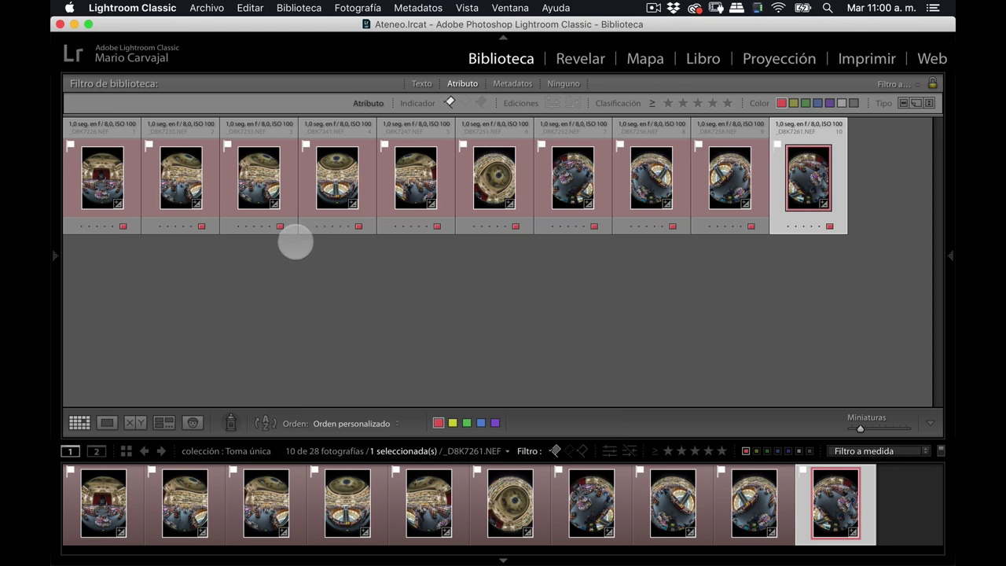
click(309, 279)
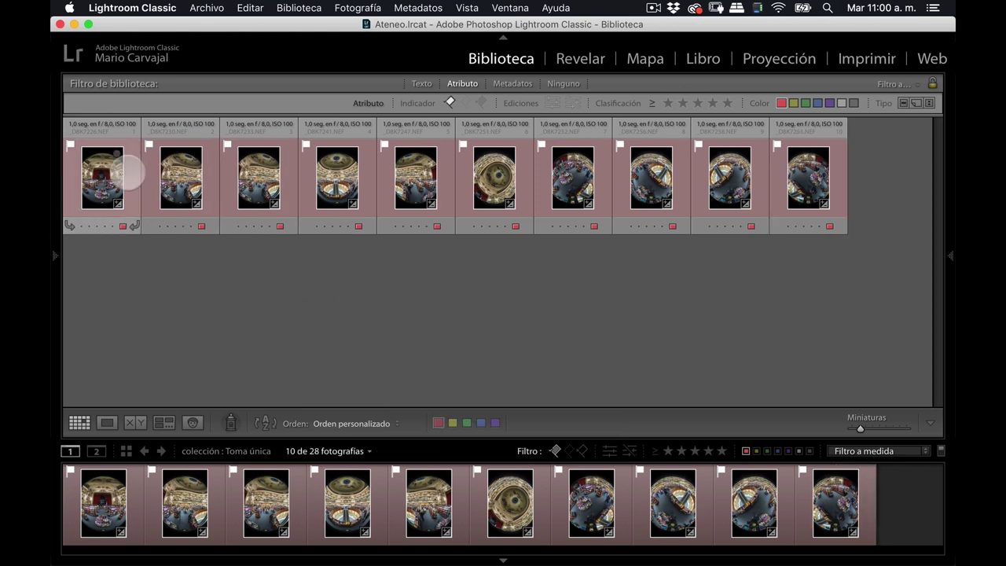
click(102, 178)
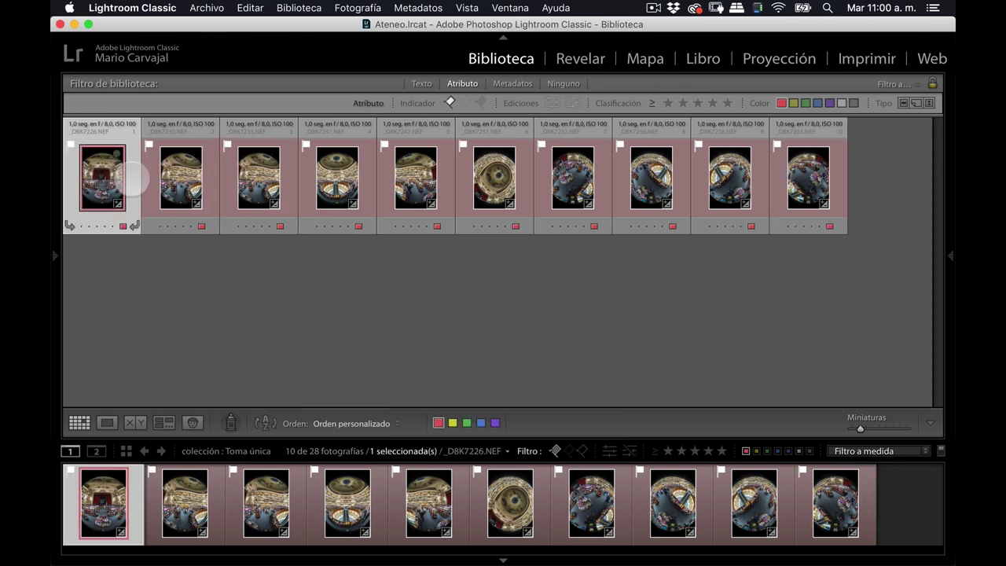
shift+click(352, 177)
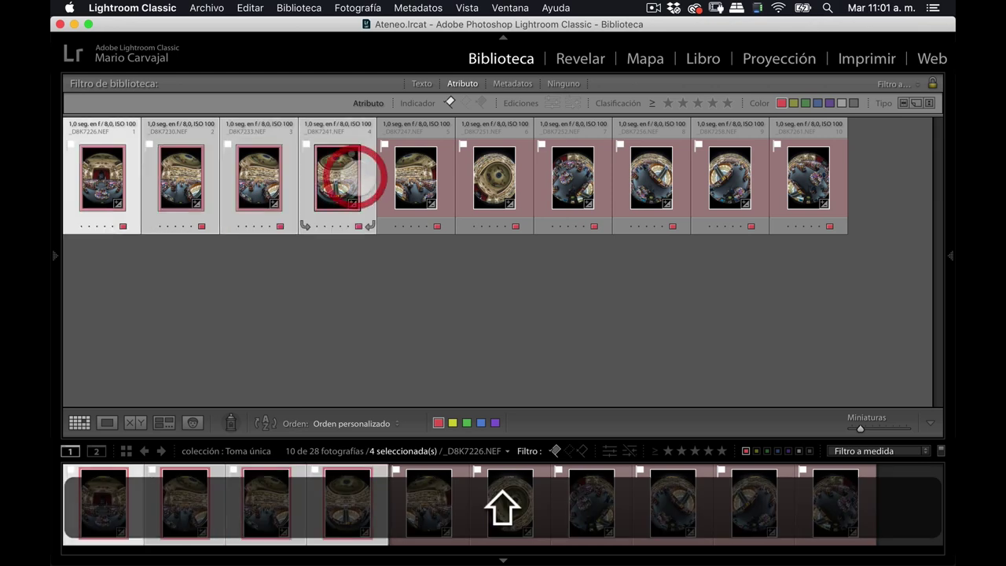
shift+click(416, 177)
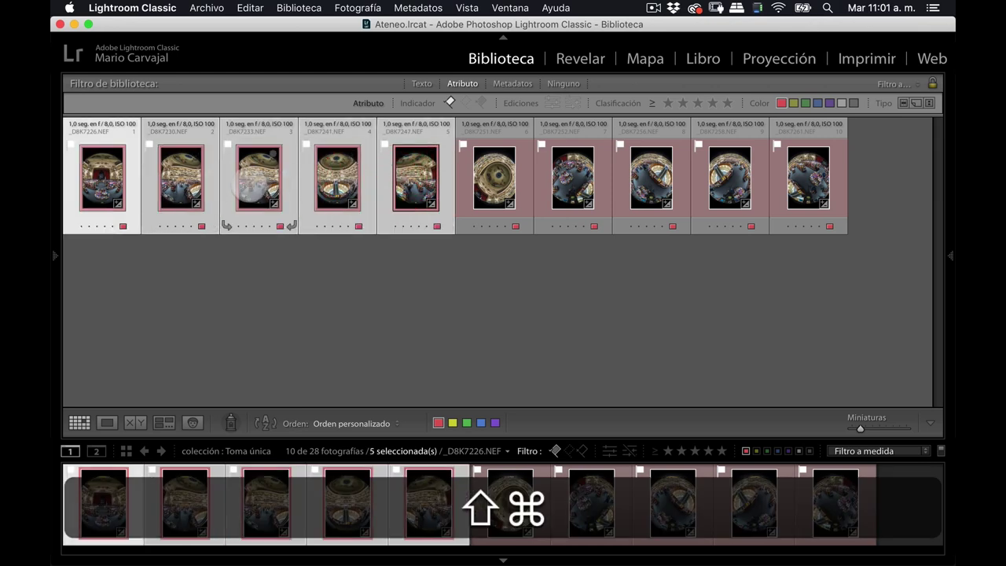
super+click(240, 176)
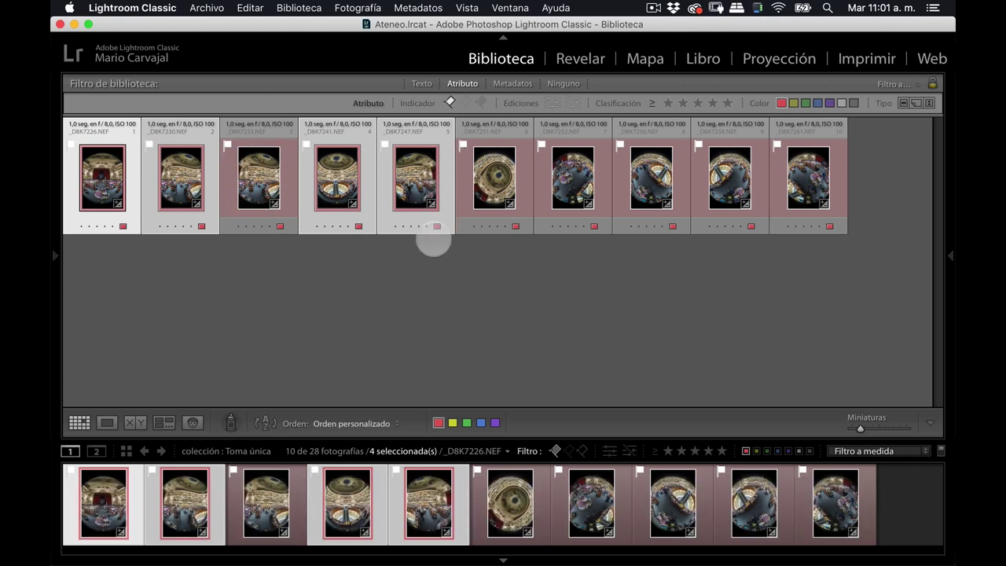
click(494, 176)
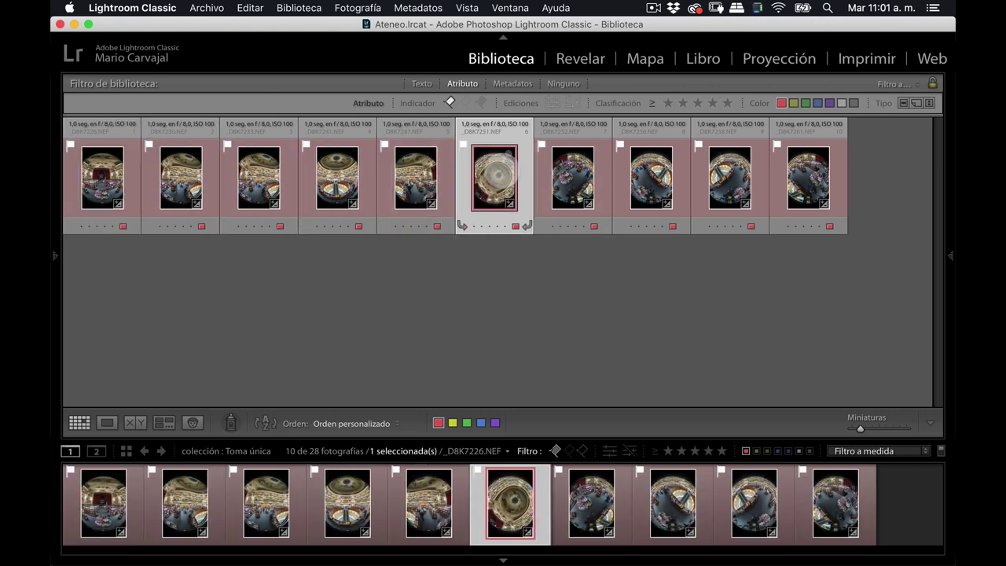
double_click(494, 176)
- Zoom 1:1 on the dome's oculus, then view _D8K7252, _D8K7256 and _D8K7258
click(516, 216)
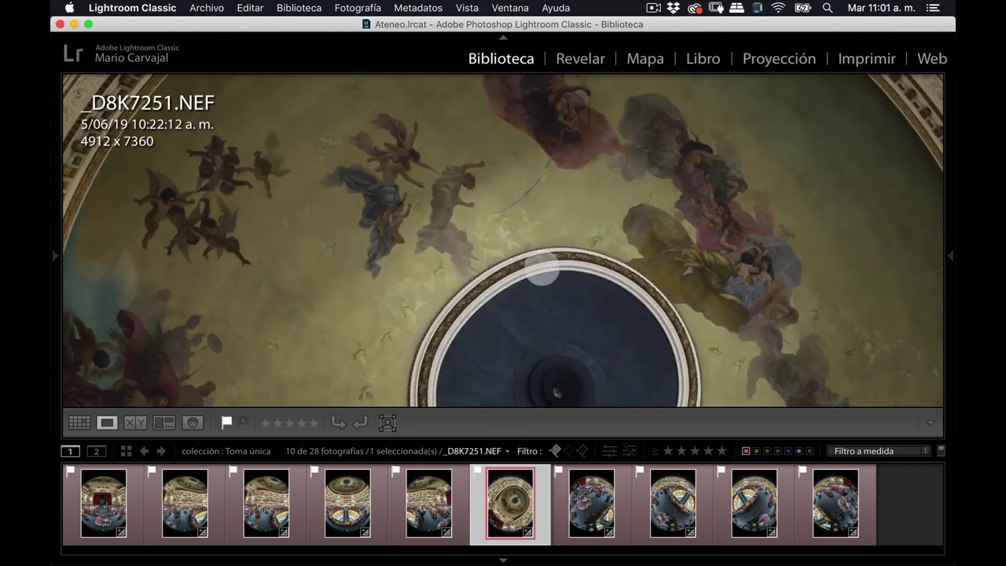
click(542, 270)
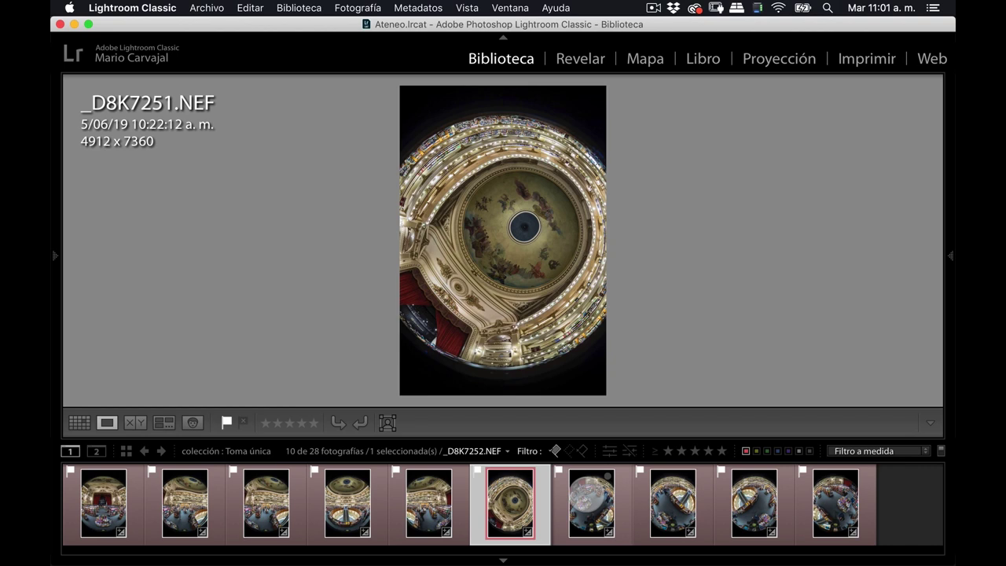
click(591, 497)
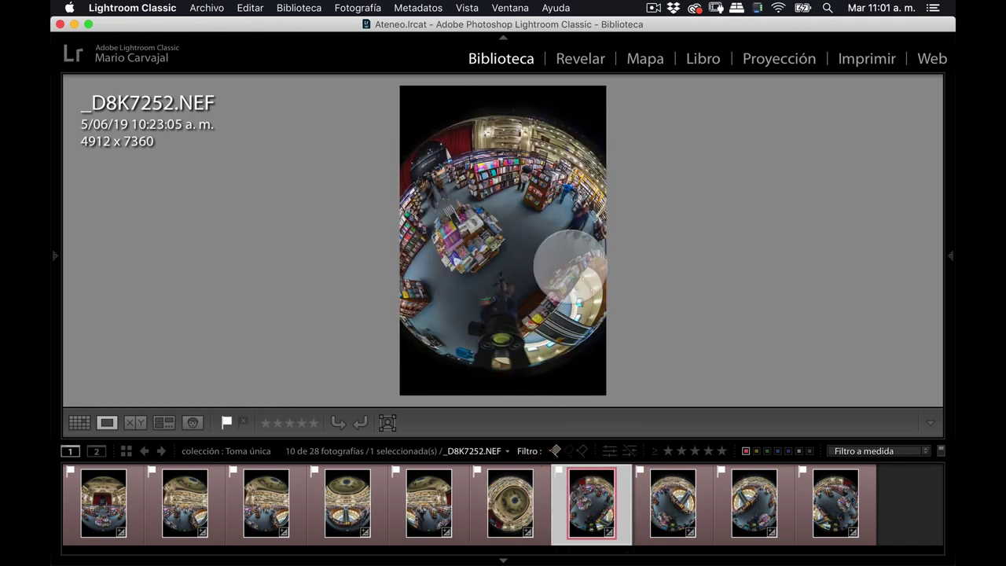
click(665, 503)
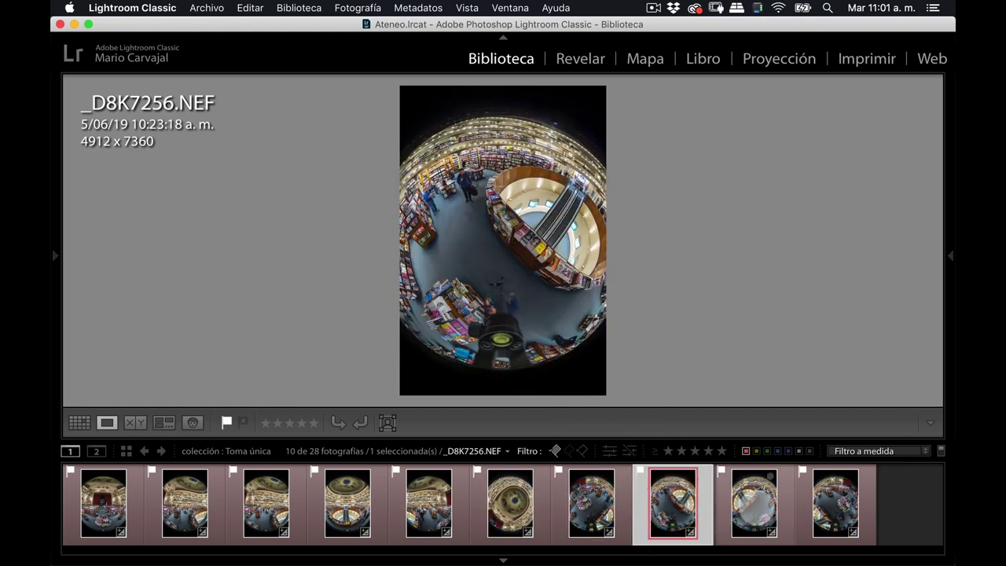
click(757, 492)
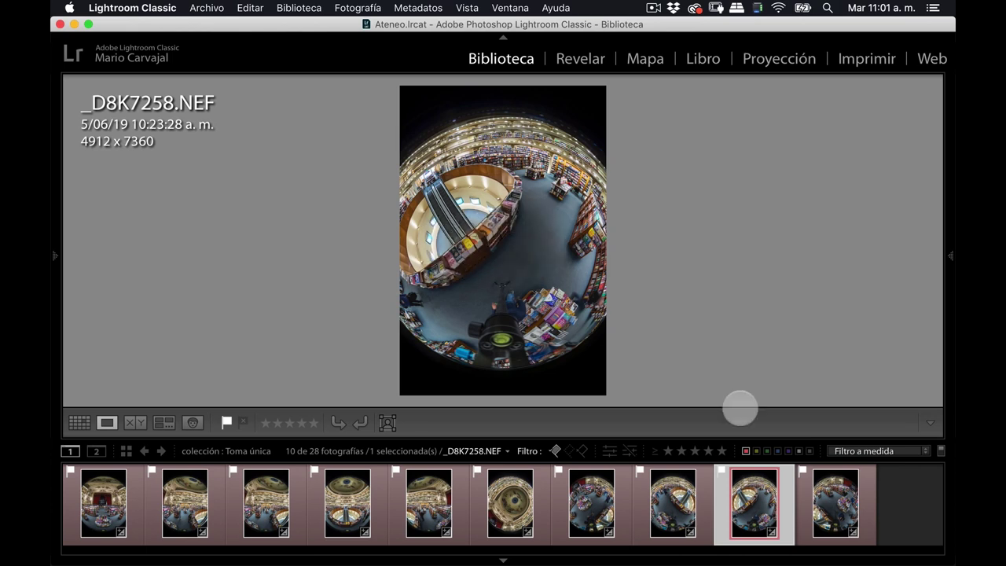
- Return to the red-labelled grid and open _D8K7226 in Loupe view
double_click(452, 271)
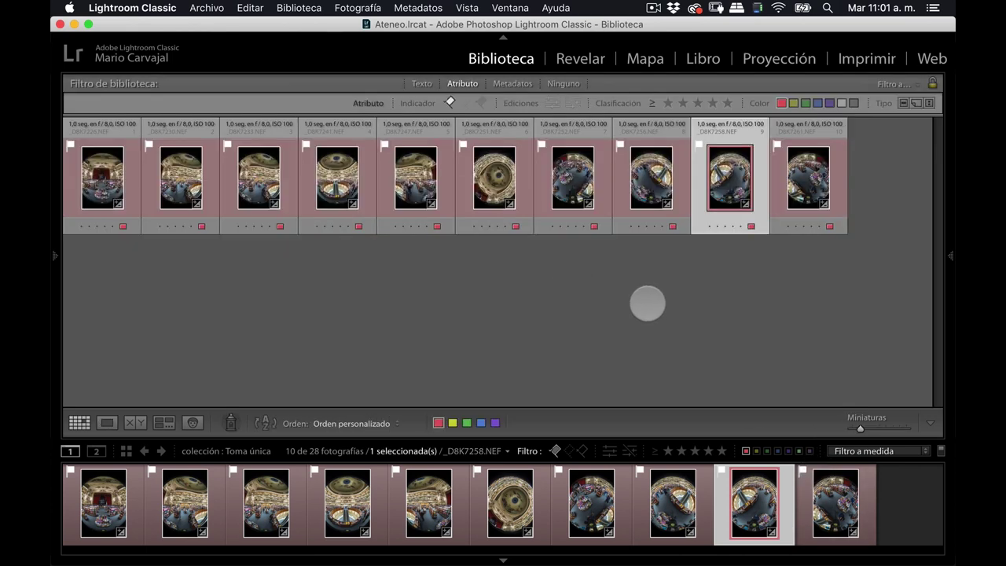
click(479, 340)
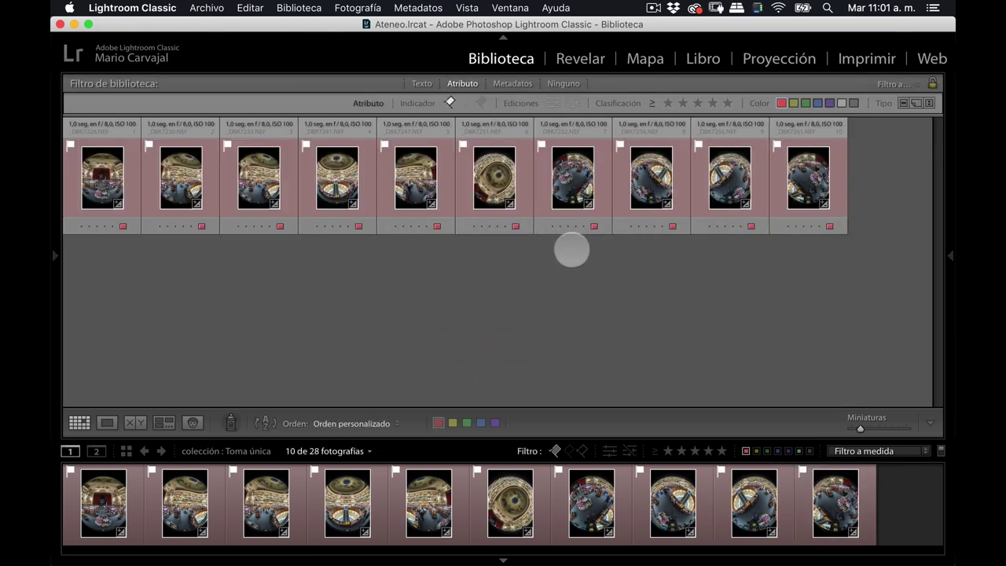
click(102, 177)
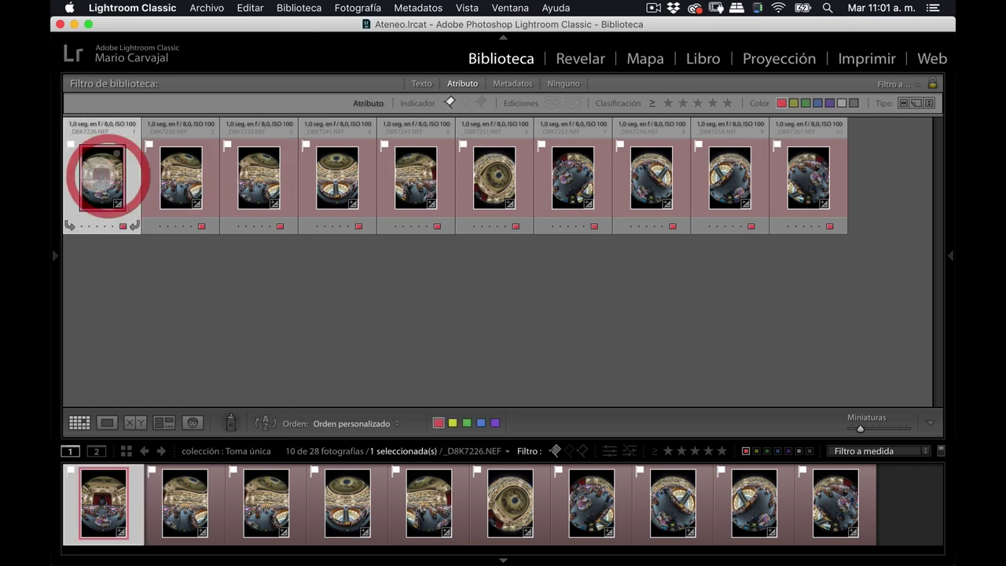
double_click(102, 177)
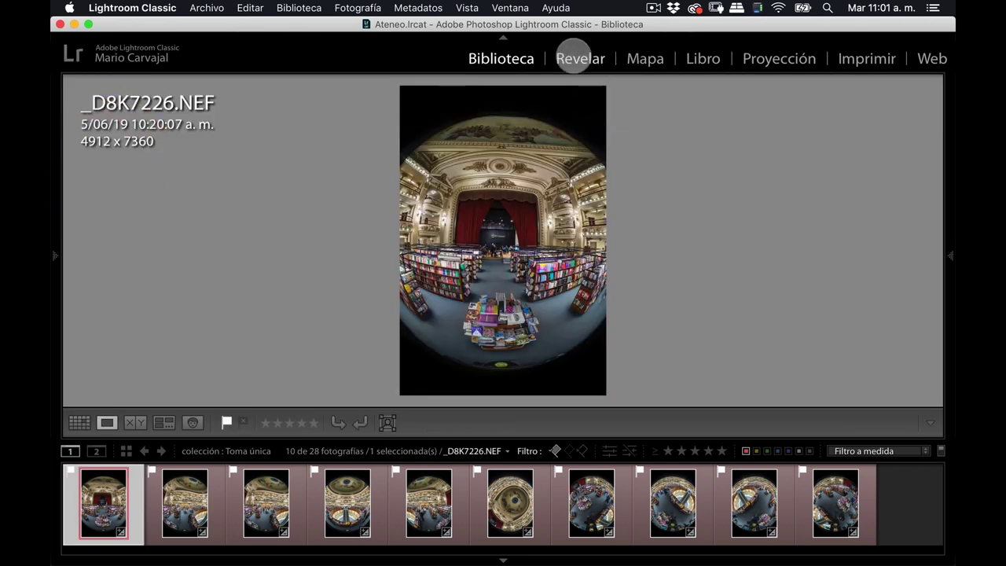
- In Develop, reset Vibrance and Saturation to 0 after checking the bookshelves at 1:1
click(579, 58)
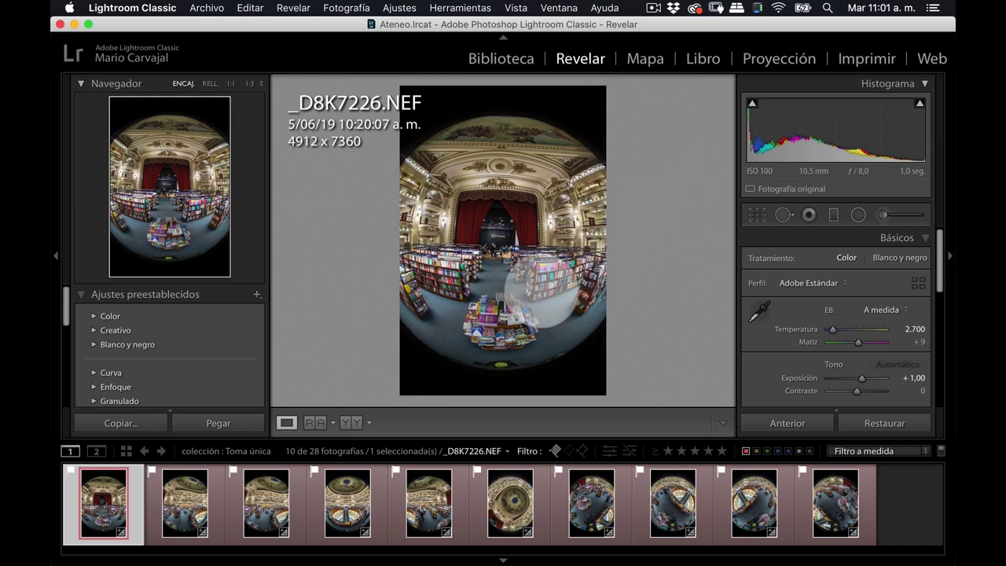
click(533, 270)
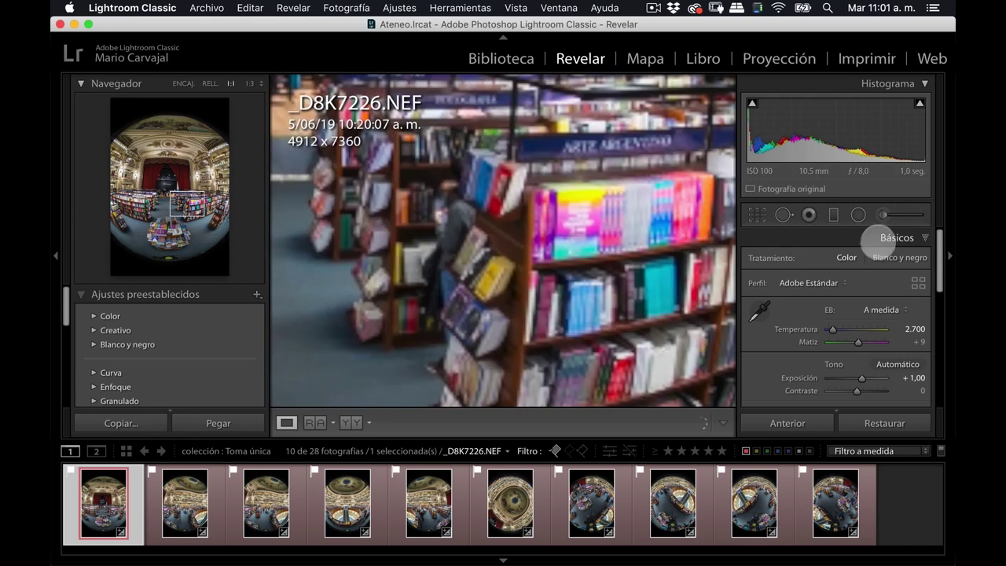
drag(940, 265, 938, 344)
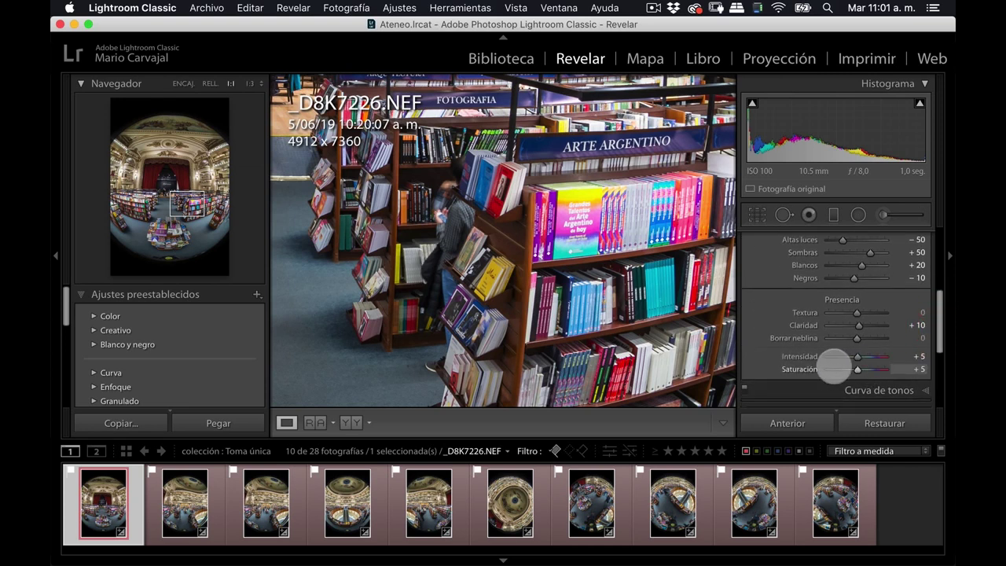
double_click(802, 356)
double_click(800, 370)
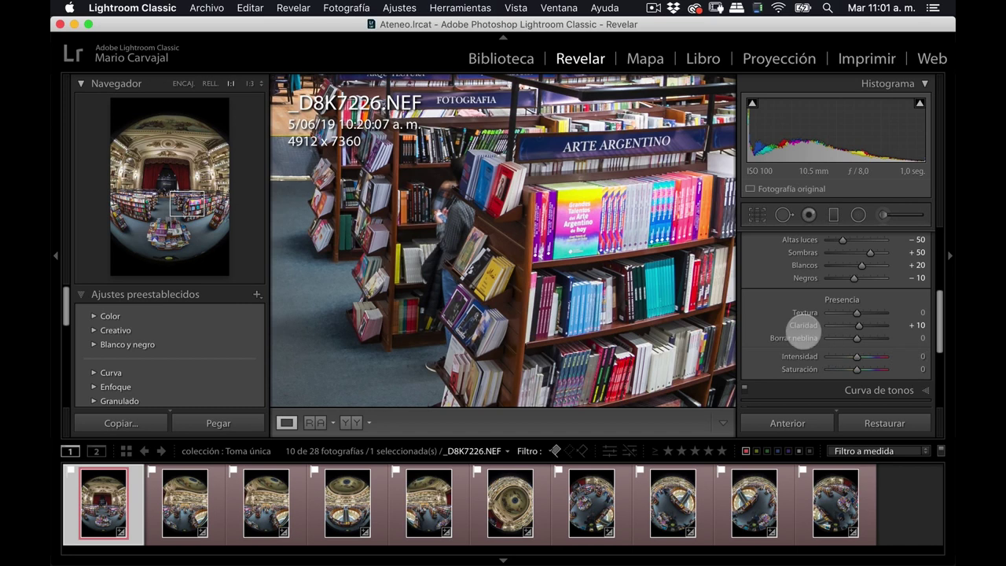
click(595, 302)
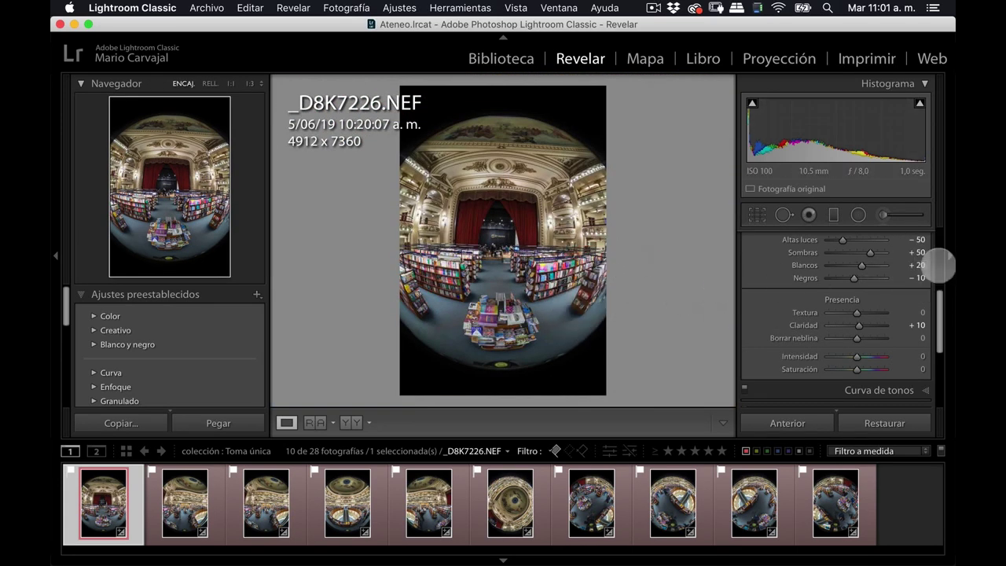
- Set Highlights to −97 and Exposure to +1,68, then sync to all ten photos
drag(938, 301, 939, 286)
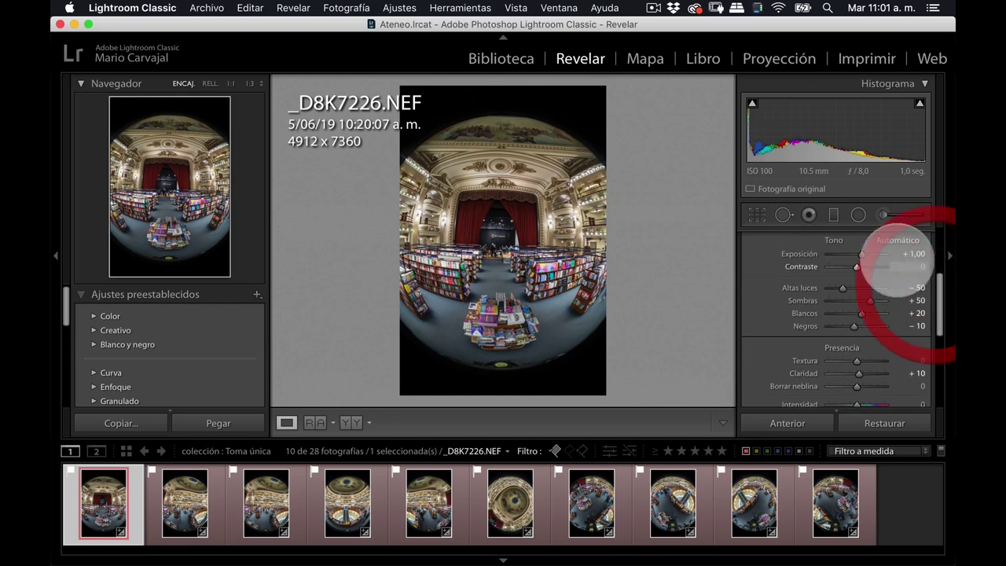
drag(914, 253, 941, 253)
click(842, 288)
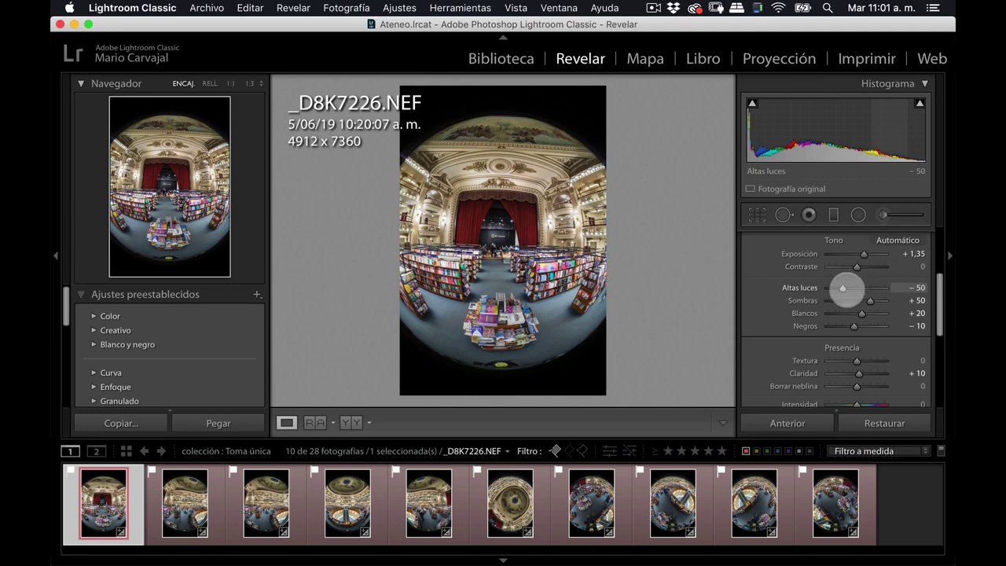
drag(831, 288, 831, 288)
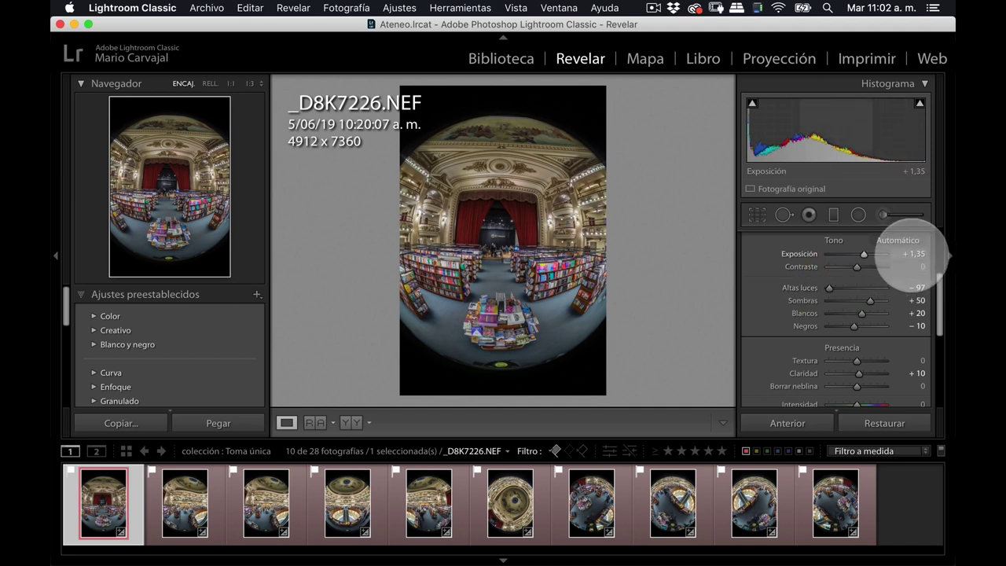
drag(912, 254, 920, 254)
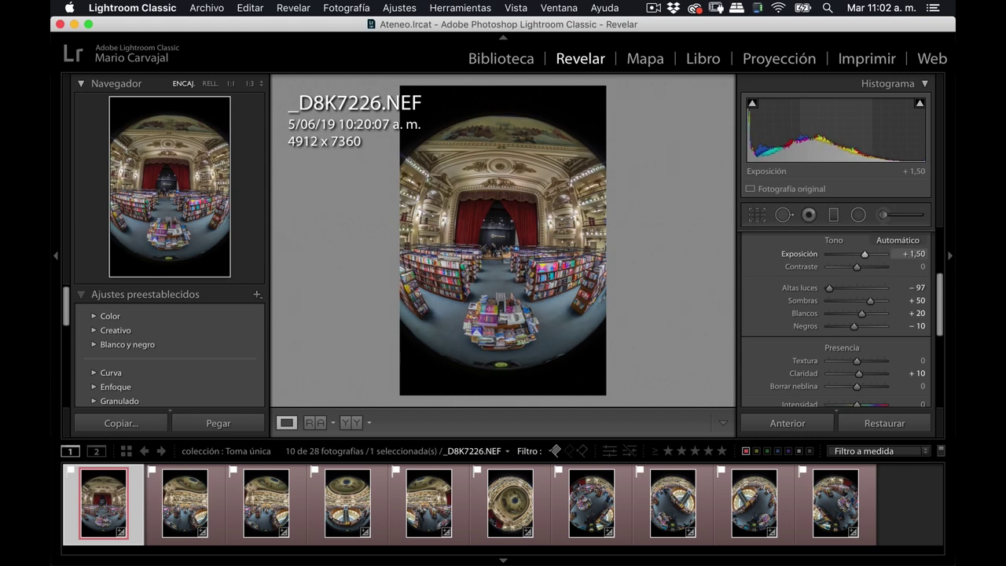
drag(912, 254, 908, 254)
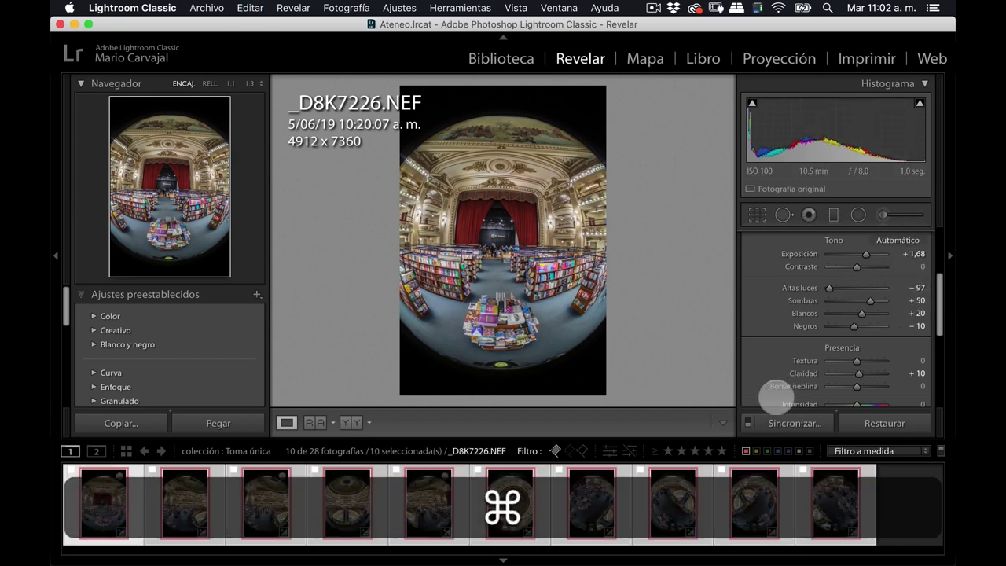
key(super+a)
click(775, 423)
- Confirm the sync and inspect _D8K7230, _D8K7233 and _D8K7241 at 1:1
click(753, 340)
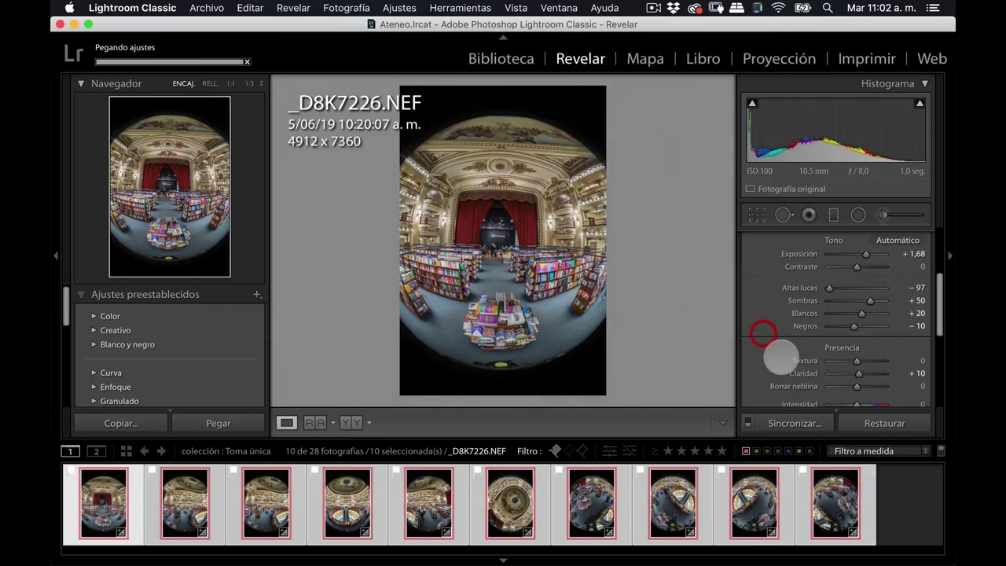
click(194, 482)
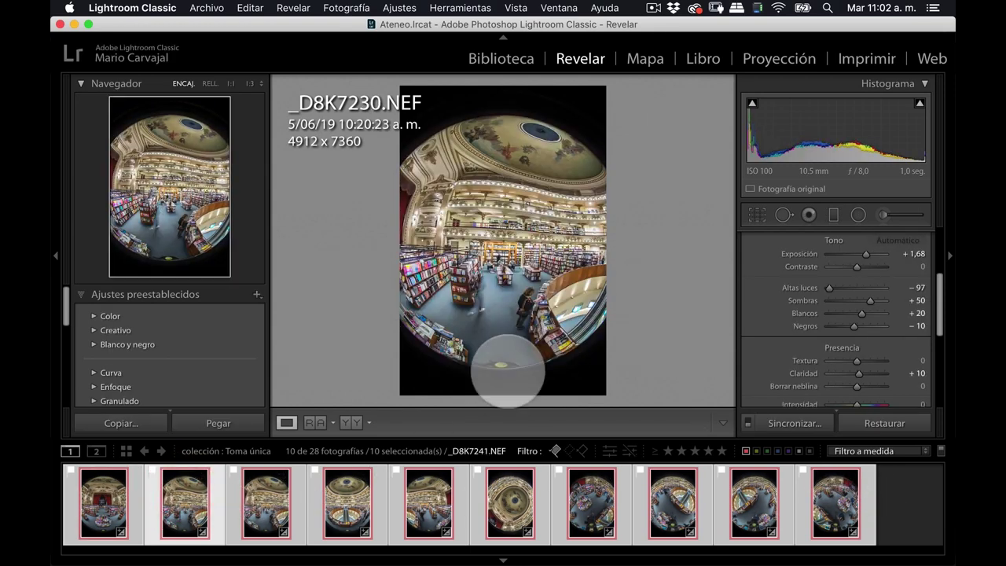
click(523, 199)
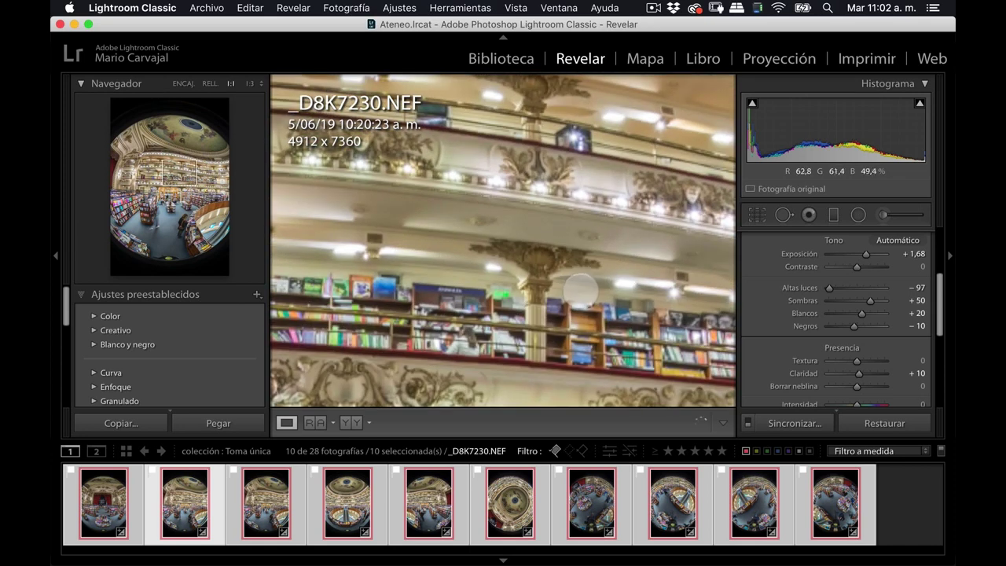
click(588, 304)
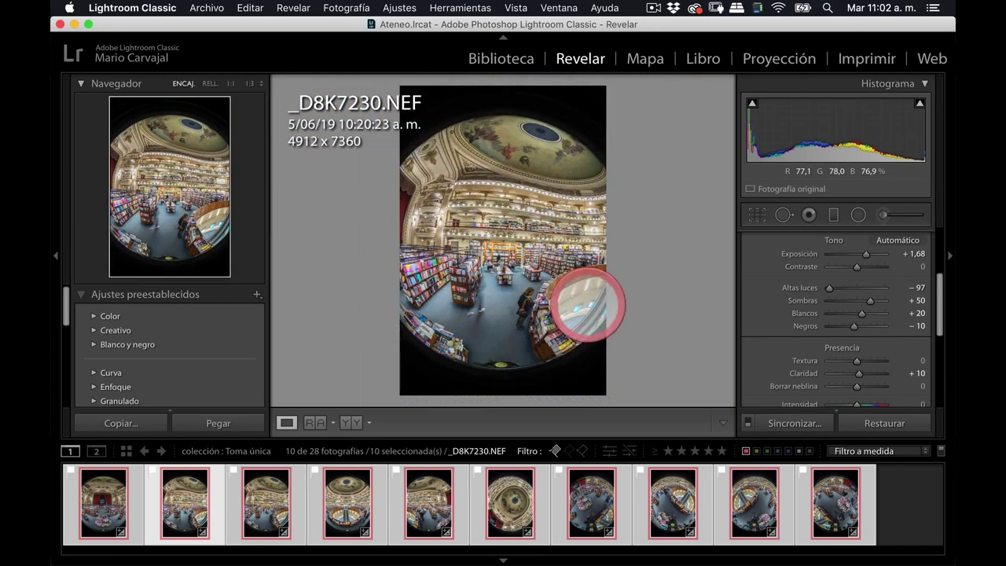
click(253, 517)
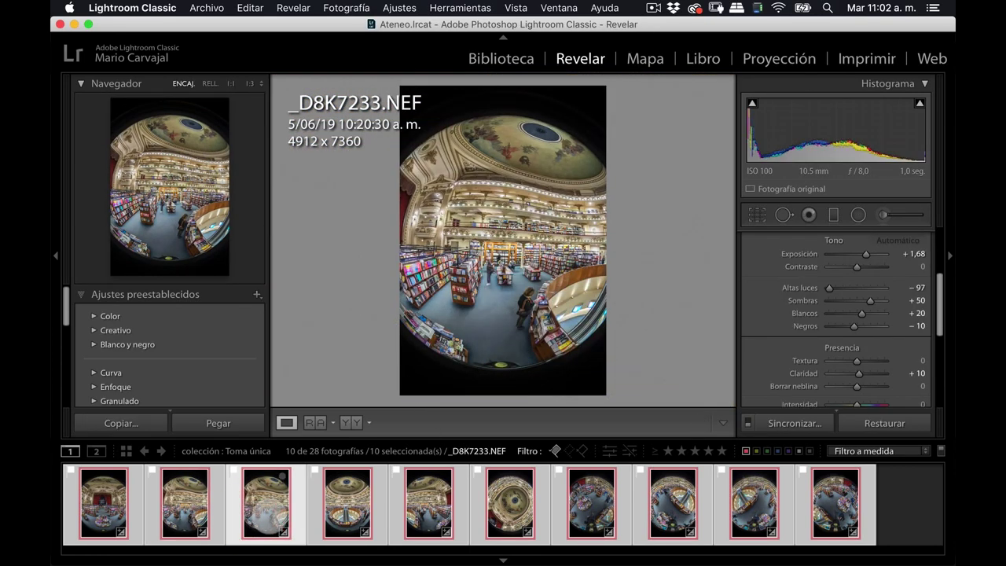
click(356, 511)
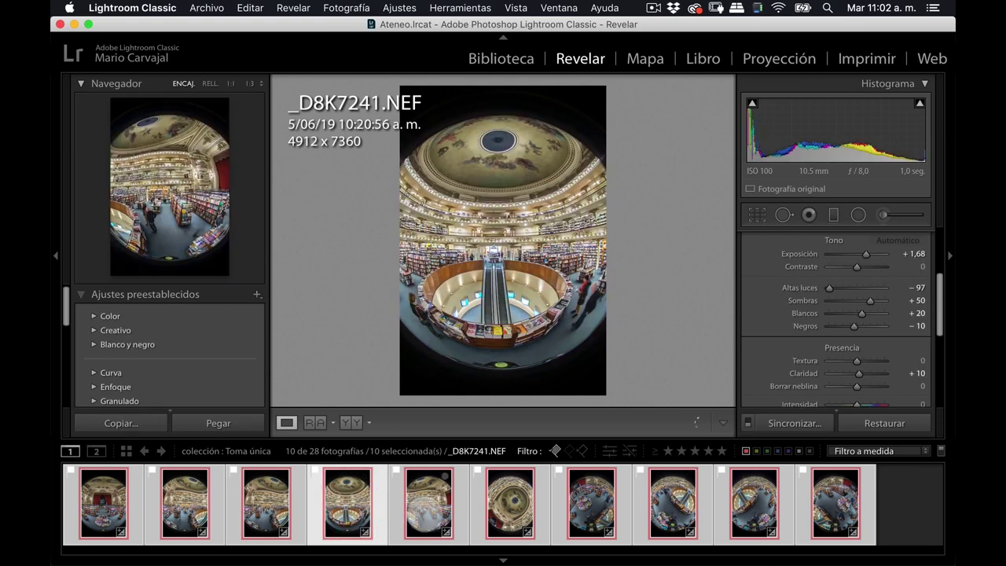
click(497, 240)
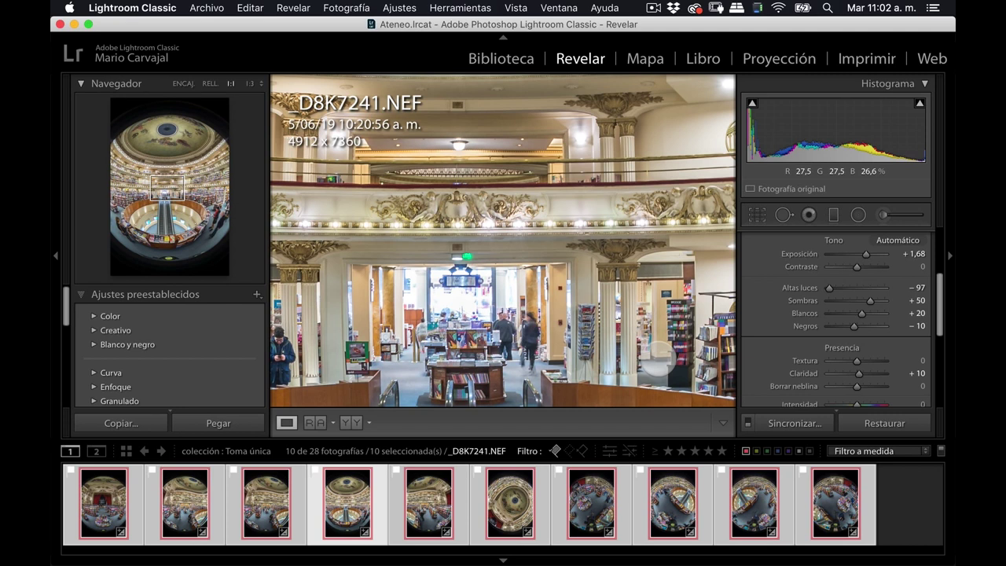
click(564, 343)
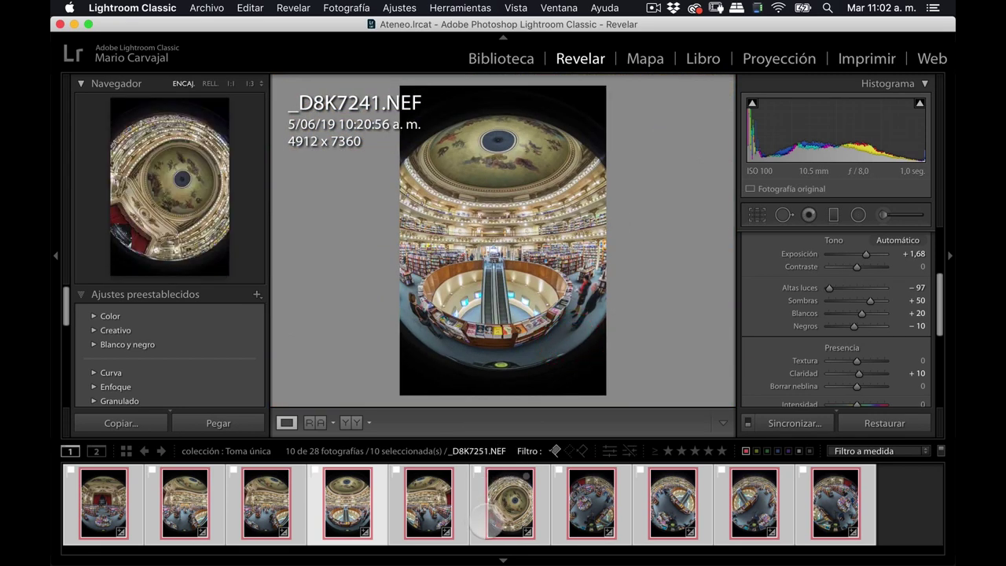
- Review _D8K7251 through _D8K7261, then export all ten with the TIF 16 bits preset
click(510, 503)
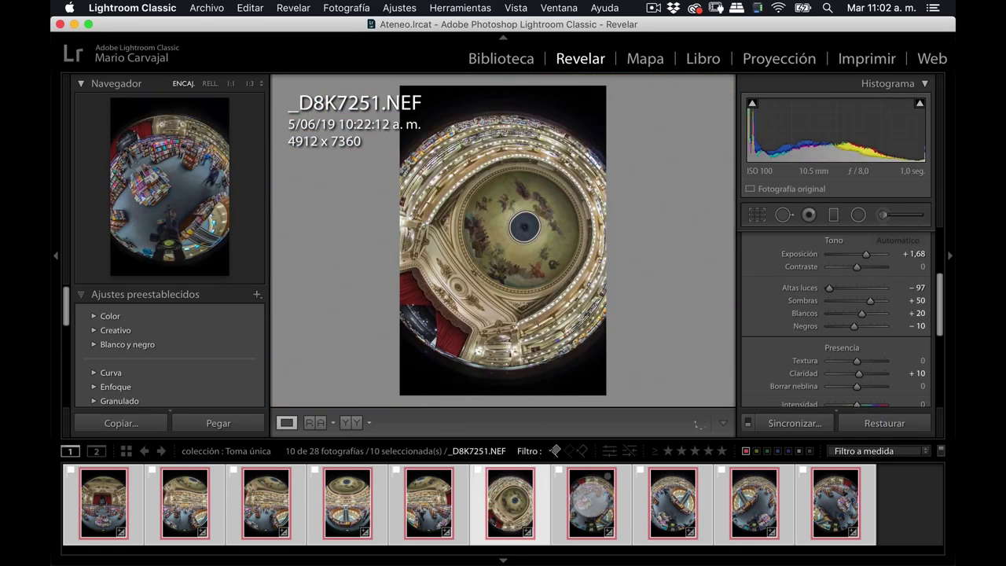
click(590, 497)
click(678, 505)
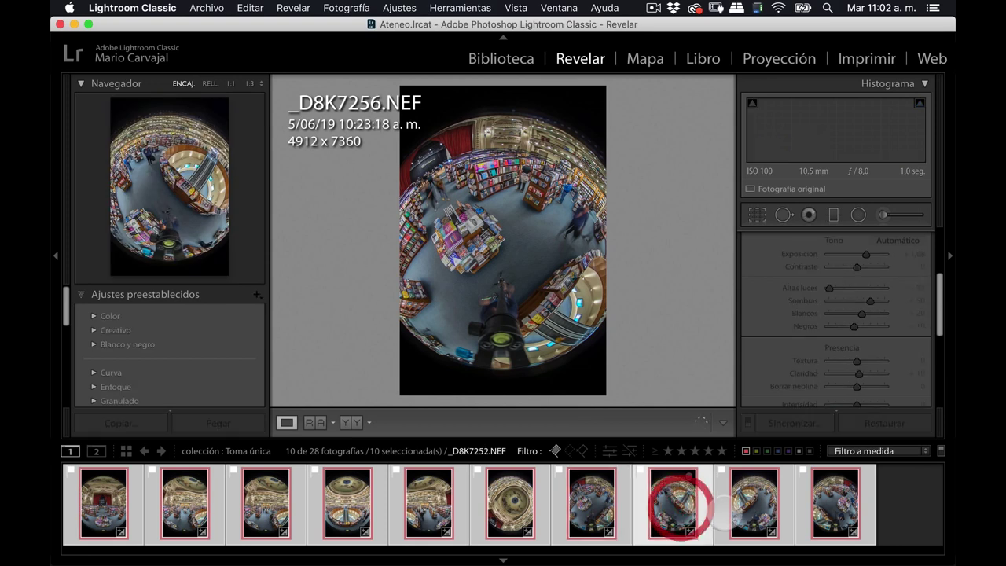
click(755, 504)
click(838, 509)
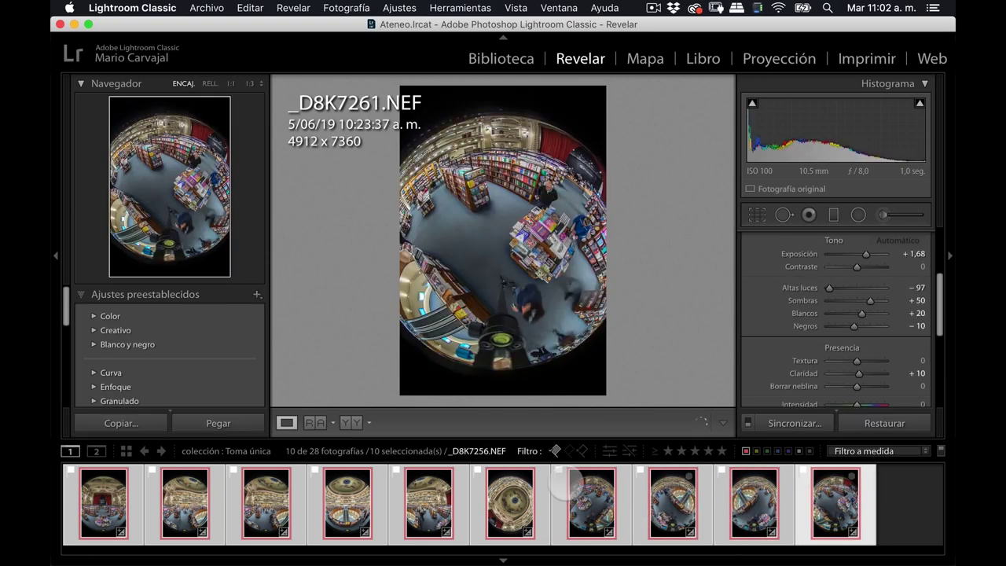
key(ctrl)
ctrl+click(92, 503)
mouse_move(220, 486)
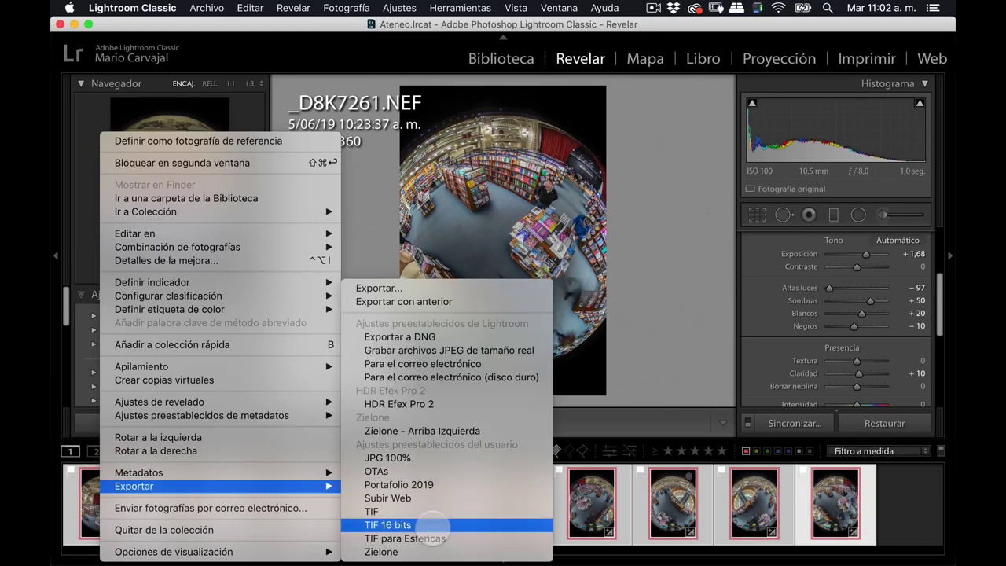
click(436, 525)
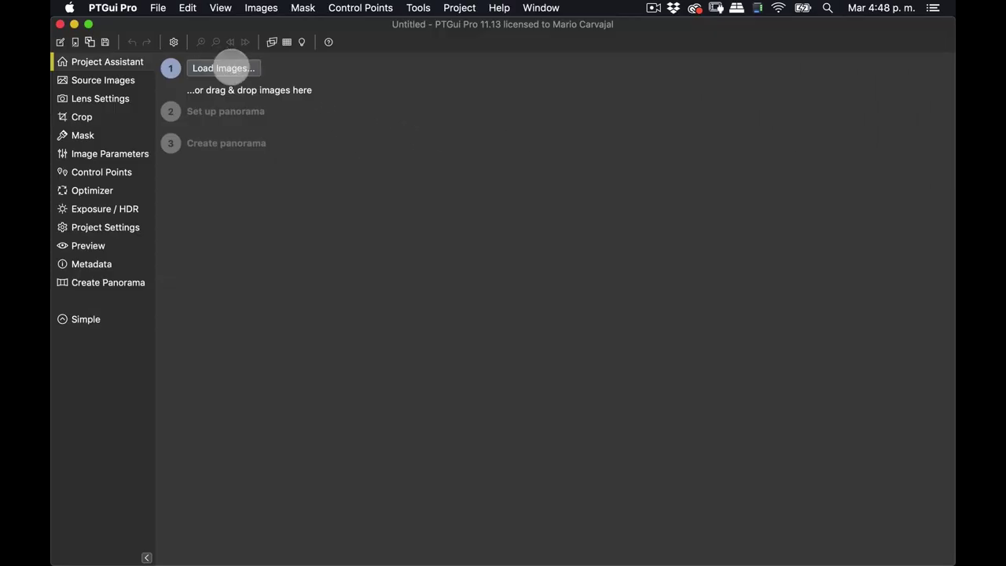
- Load the five TIFFs _D8K7226.tif through _D8K7247.tif as panorama source images
click(236, 68)
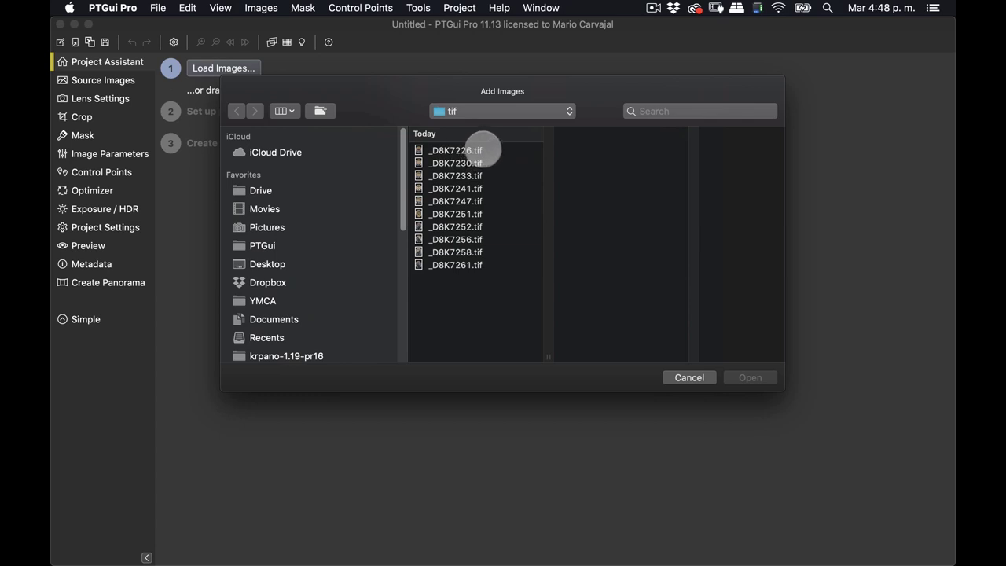
click(483, 150)
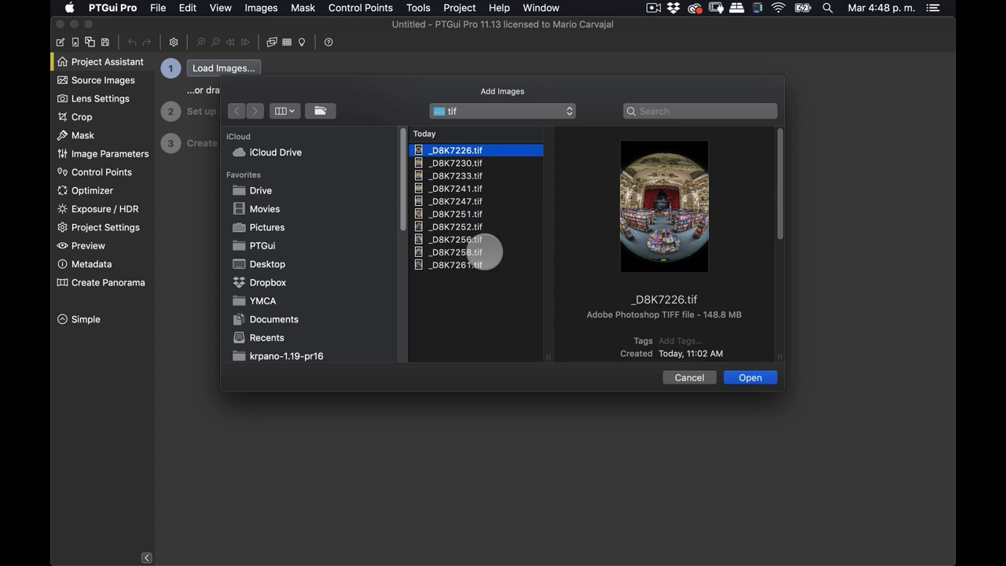
key(shift)
key(shift+Down)
key(shift+Down)
key(shift+Down)
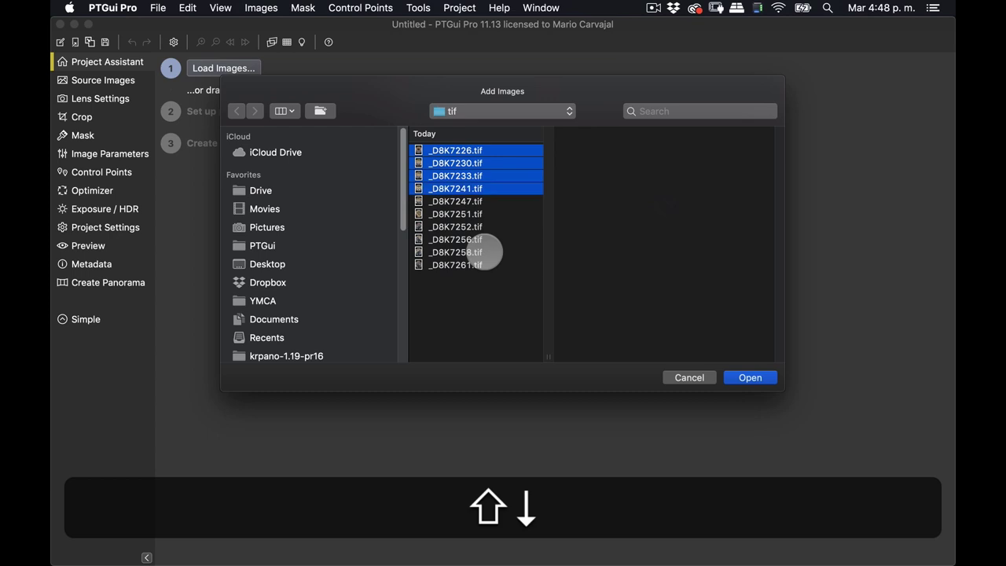
key(shift+Down)
click(755, 378)
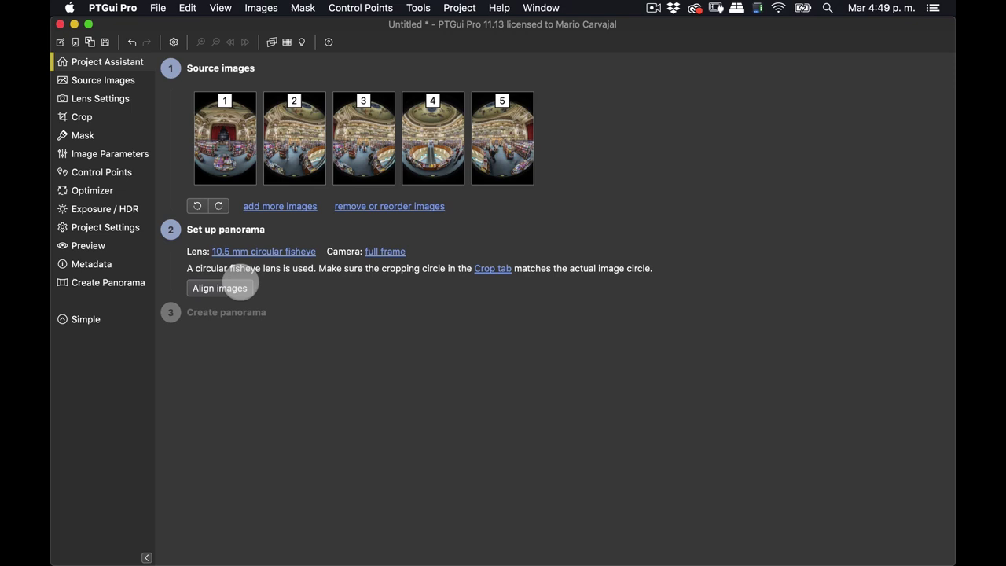
- Align the five images into a panorama and arrange the Panorama Editor window
click(238, 288)
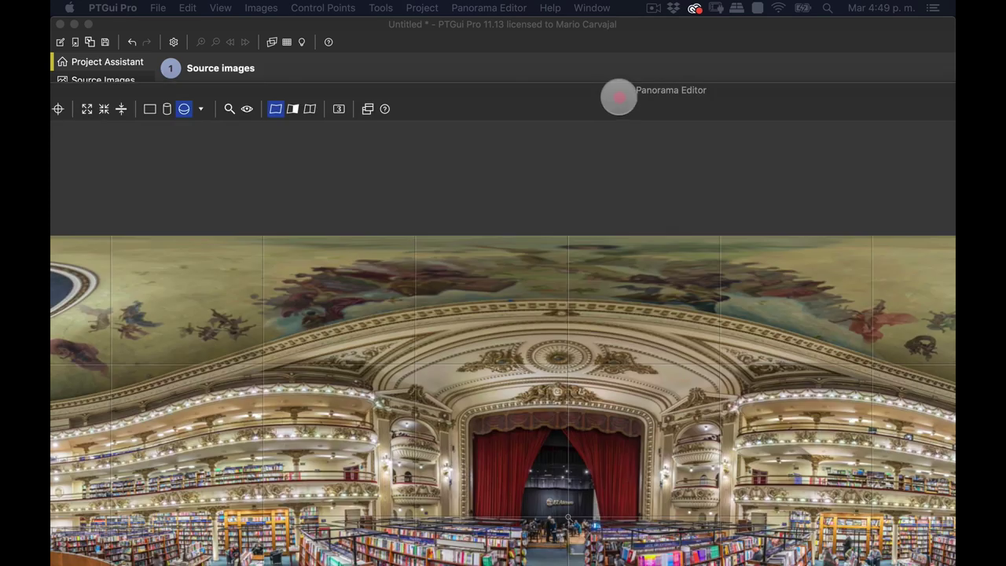
drag(625, 92, 631, 84)
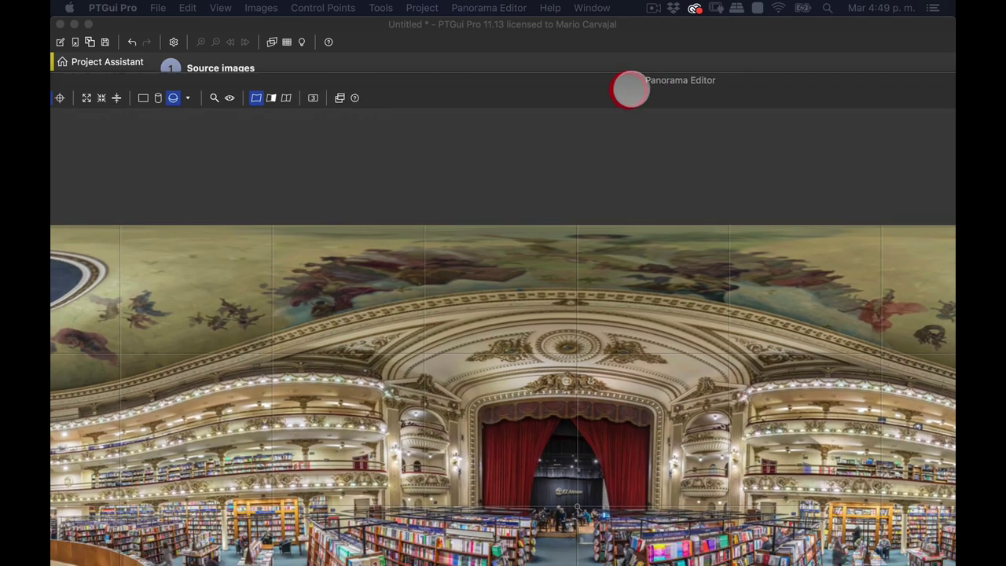
drag(562, 77, 558, 50)
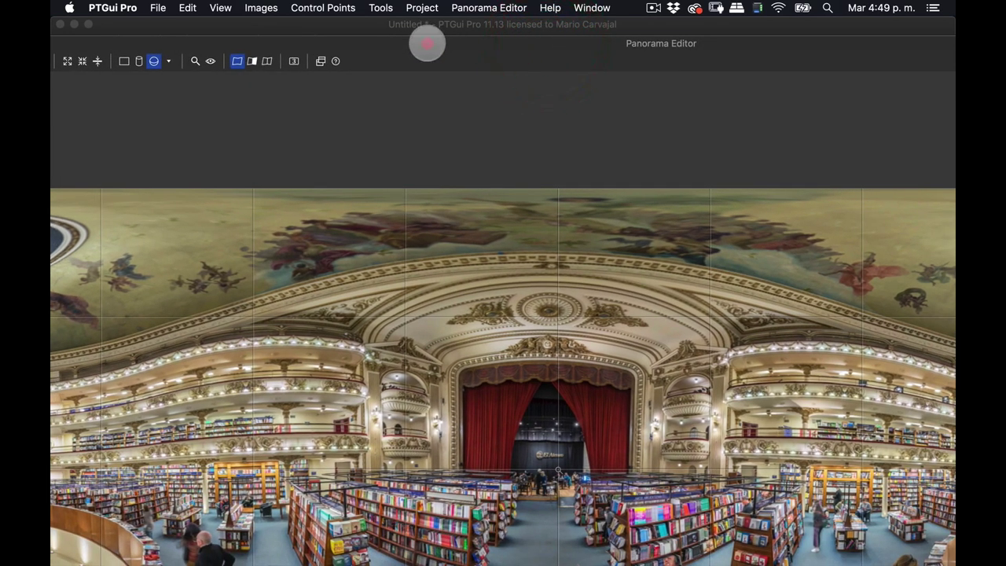
drag(561, 51, 548, 48)
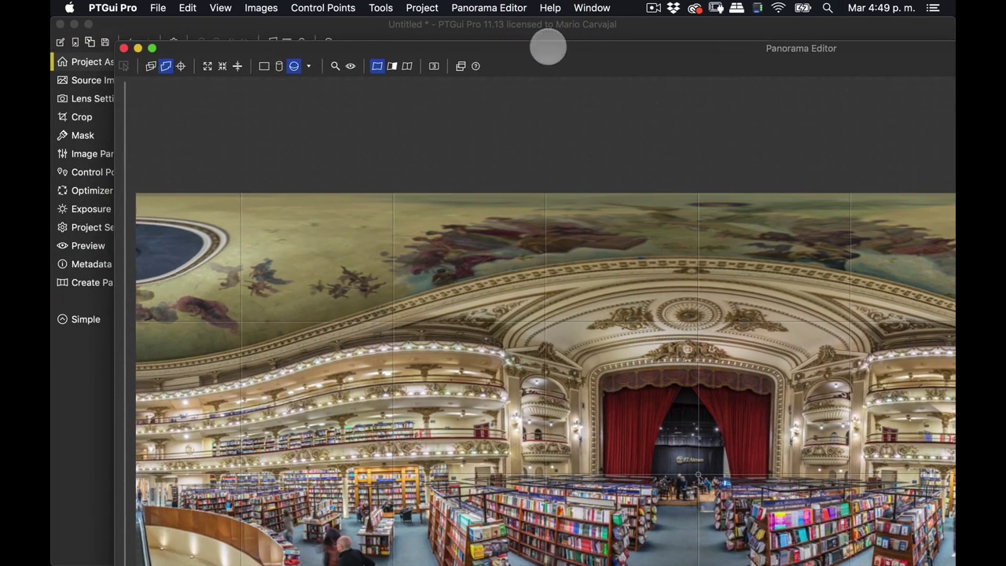
drag(112, 40, 121, 41)
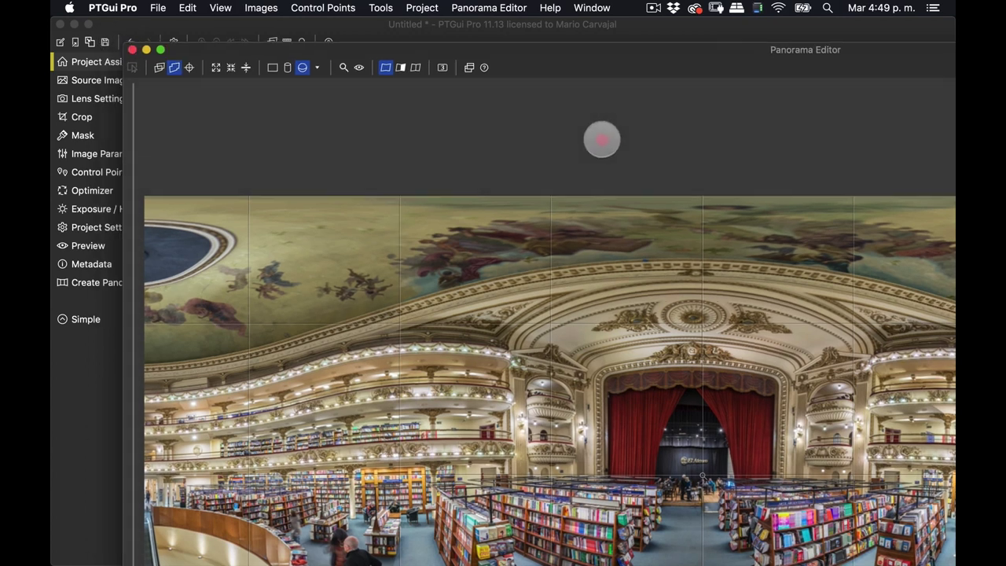
double_click(747, 144)
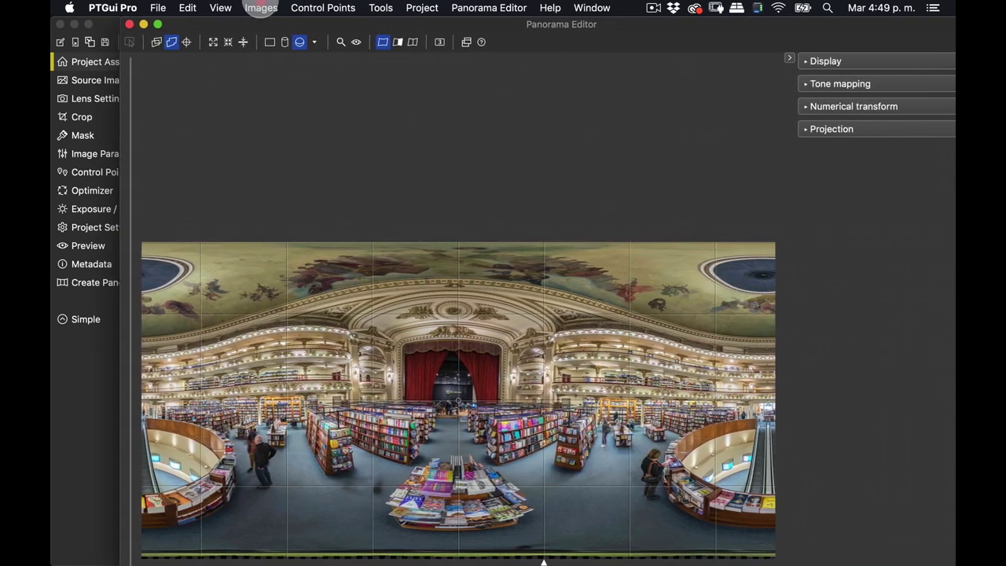
- Resize the Panorama Editor, show every source image's outline and number, then close it
drag(261, 7, 192, 7)
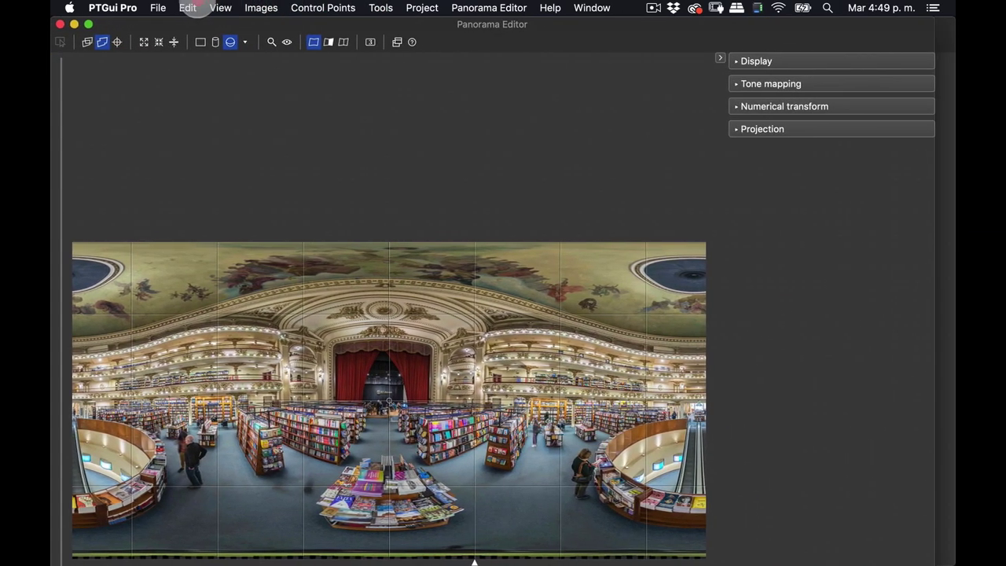
drag(927, 19, 890, 23)
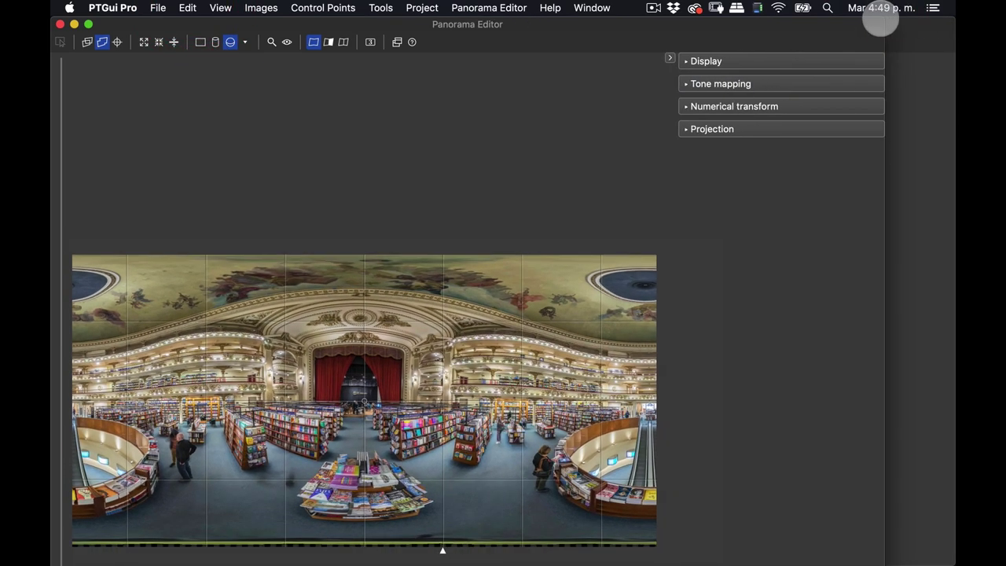
mouse_move(890, 23)
mouse_down()
mouse_move(828, 167)
mouse_move(876, 39)
mouse_move(792, 48)
mouse_move(777, 27)
mouse_up()
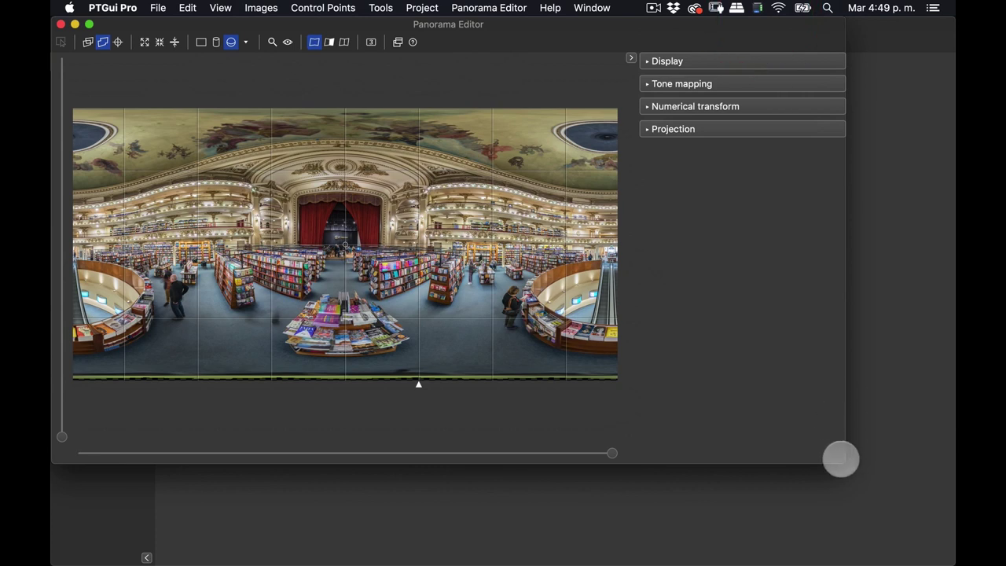
drag(841, 458, 951, 562)
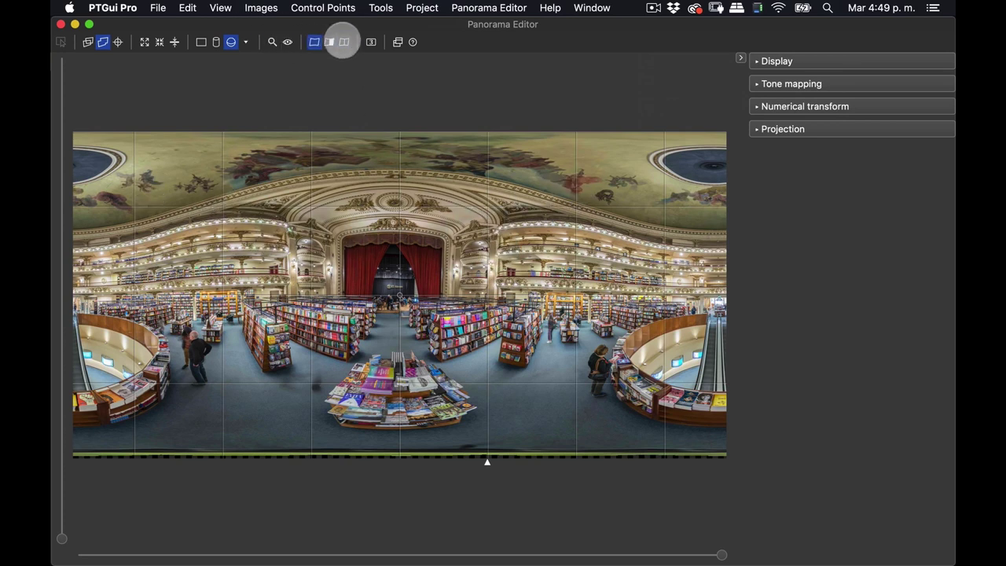
click(343, 42)
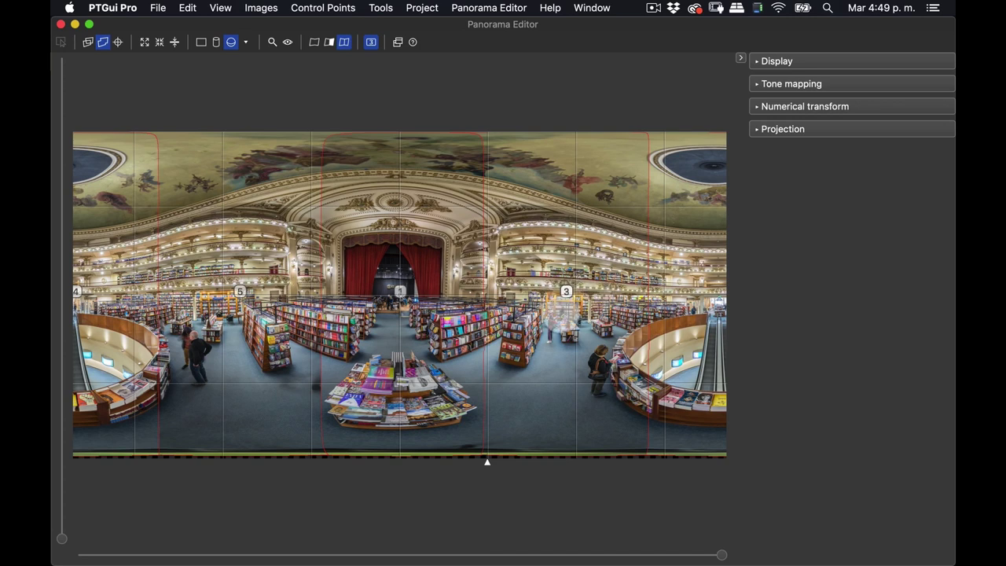
key(super)
key(super+w)
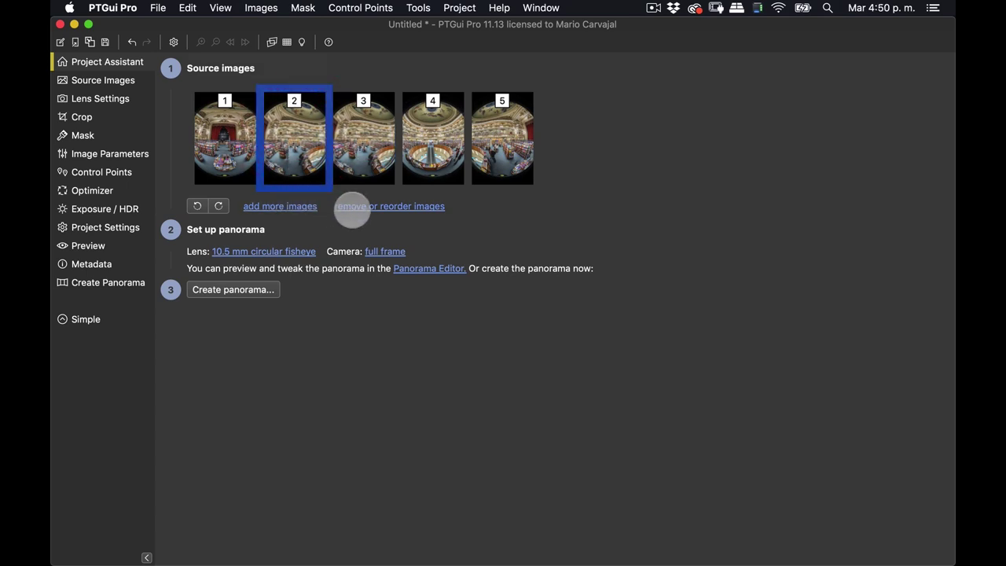
- Remove source image 2, _D8K7230.tif, and reopen the Panorama Editor
click(361, 206)
click(366, 197)
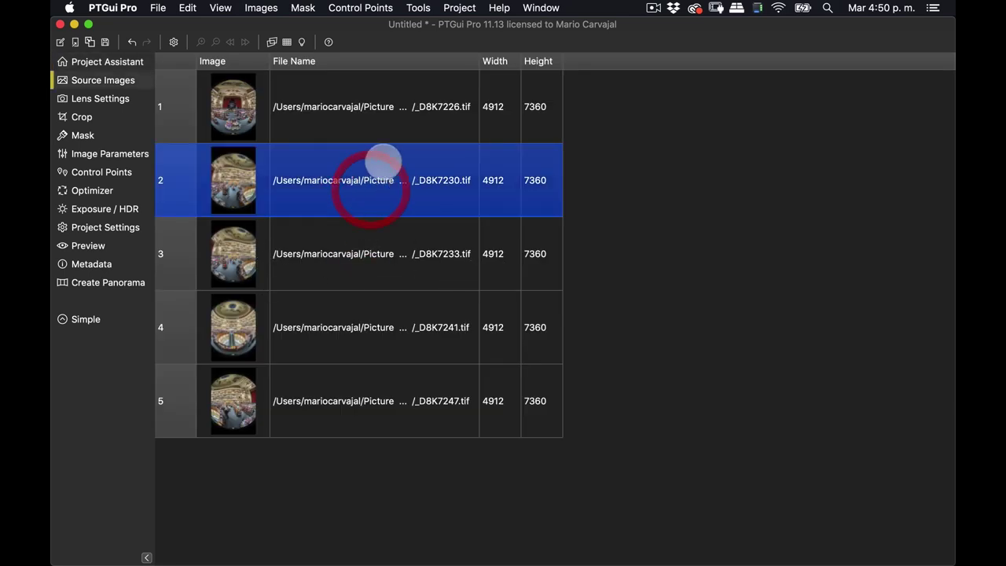
right_click(386, 164)
click(445, 184)
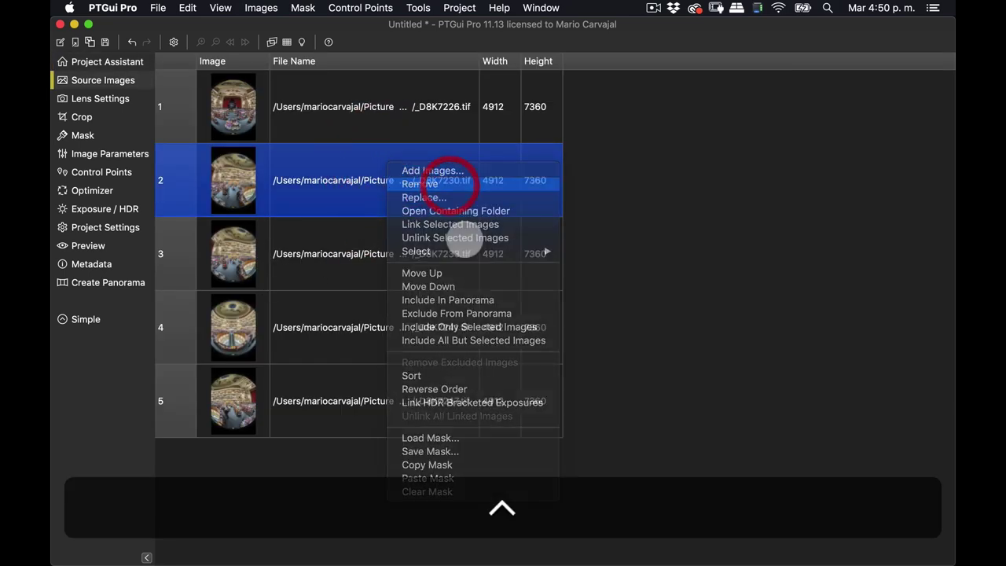
key(super+e)
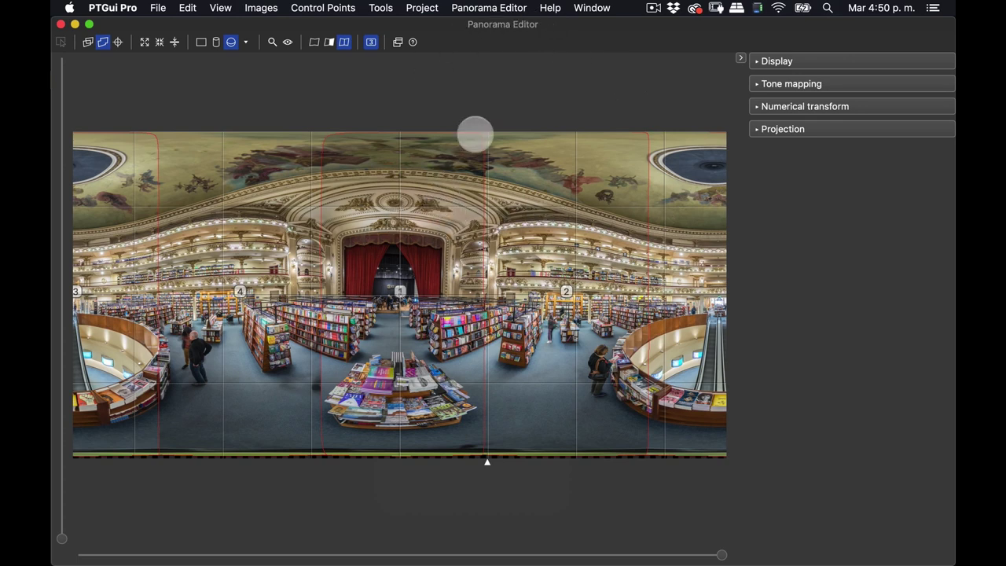
click(323, 8)
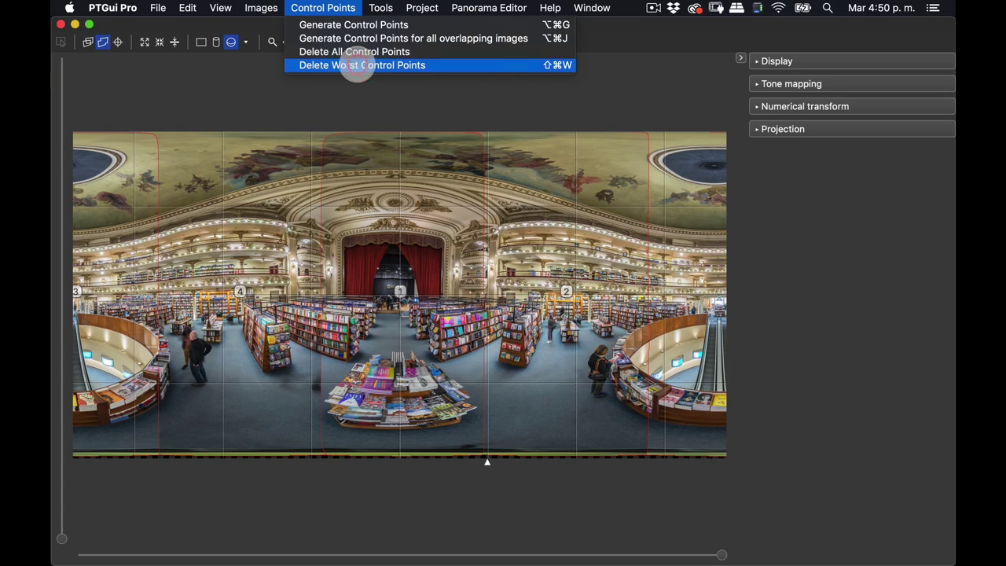
- Delete the 7 worst control points, reoptimize, and accept the very good result
click(358, 65)
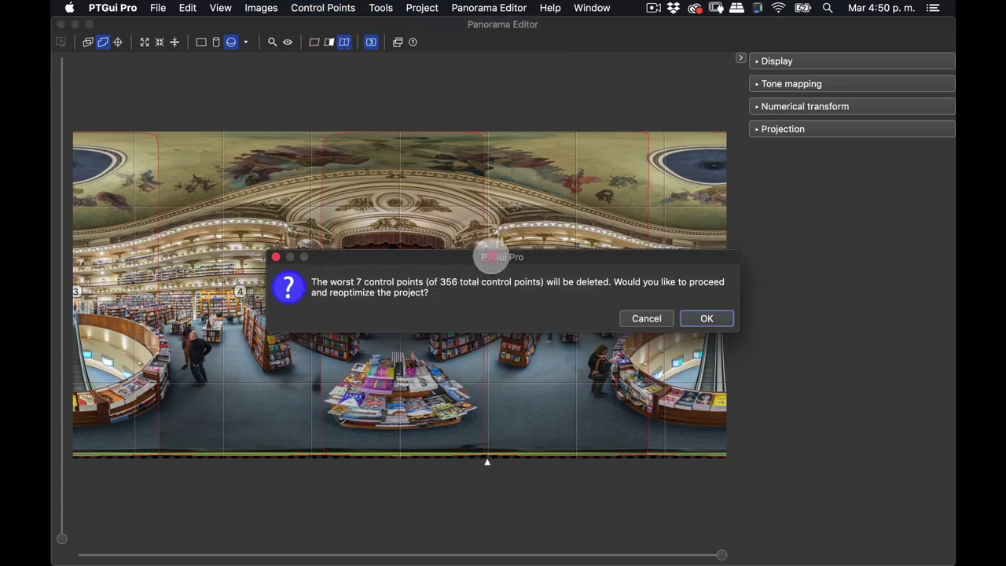
drag(490, 257, 486, 168)
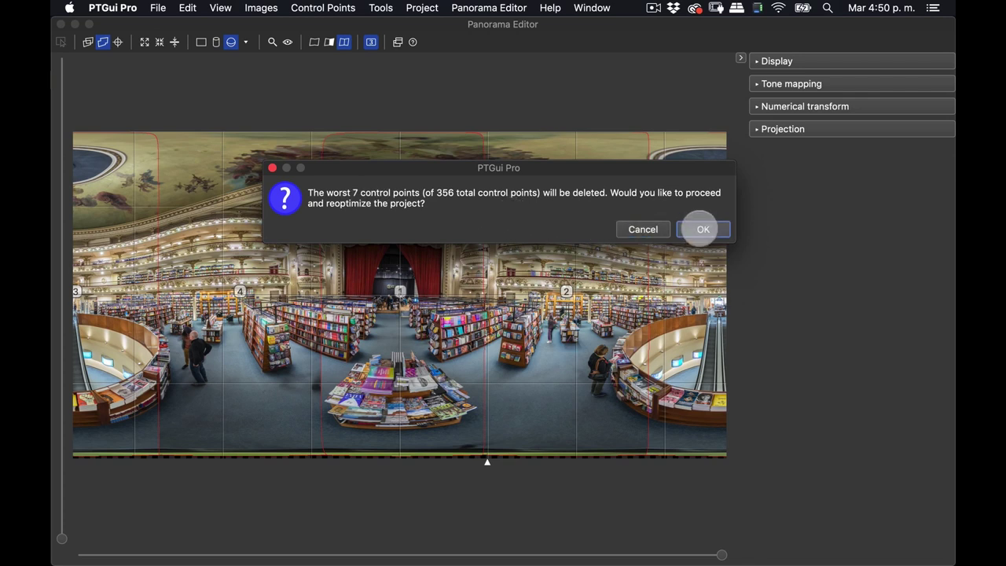
click(706, 230)
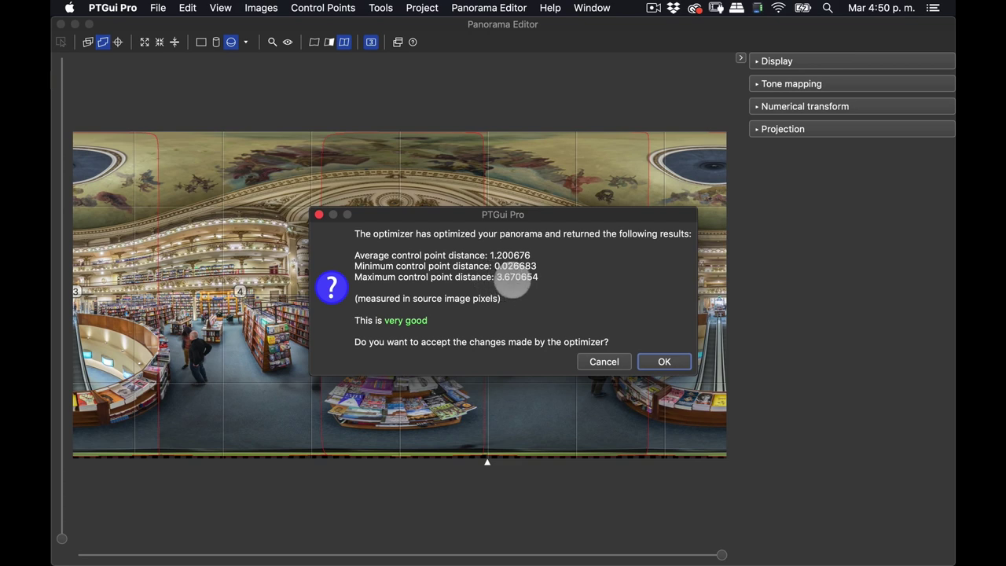
click(664, 362)
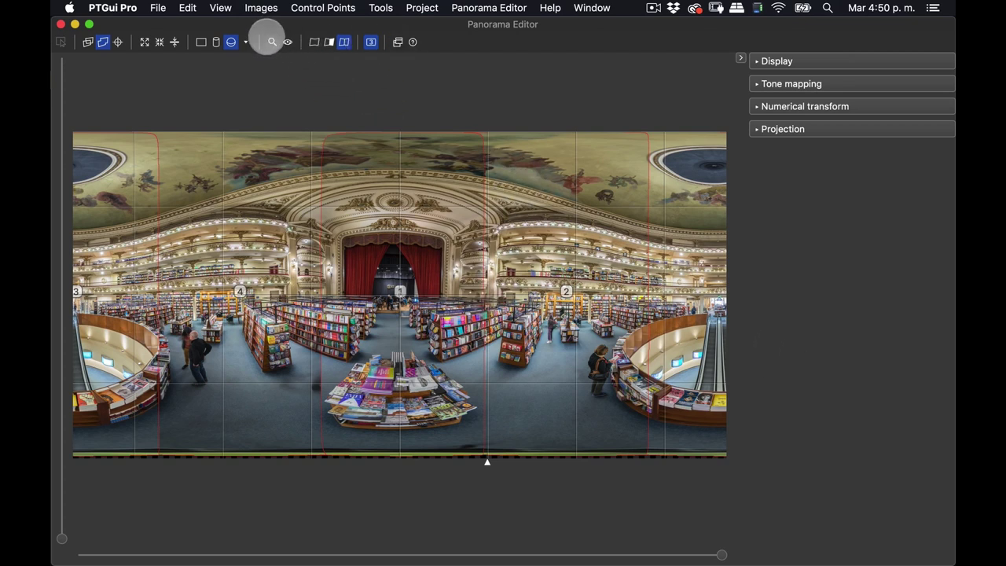
- Open the Detail Viewer, dock it beside the Panorama Editor, and hover the stage area
click(272, 42)
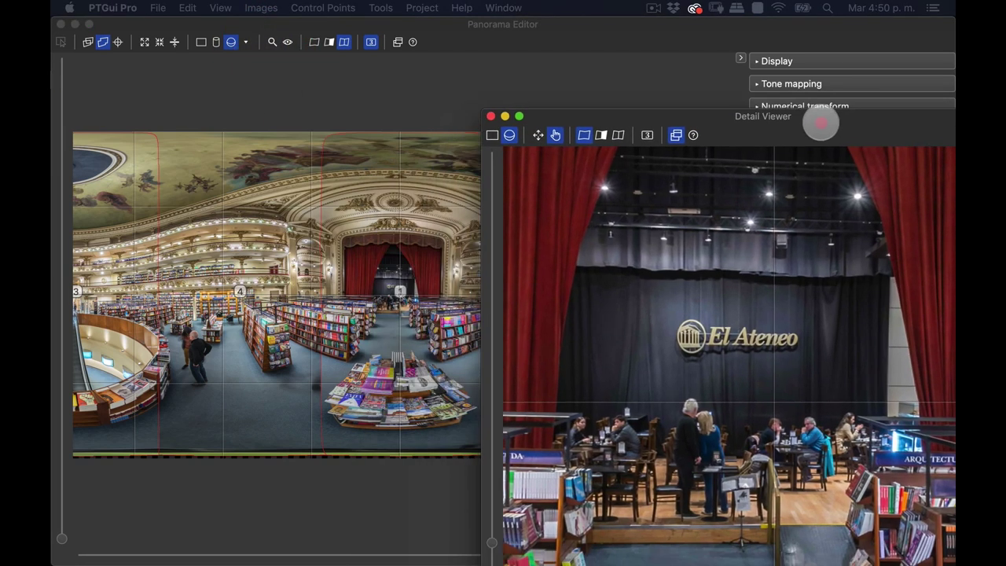
drag(820, 120, 692, 16)
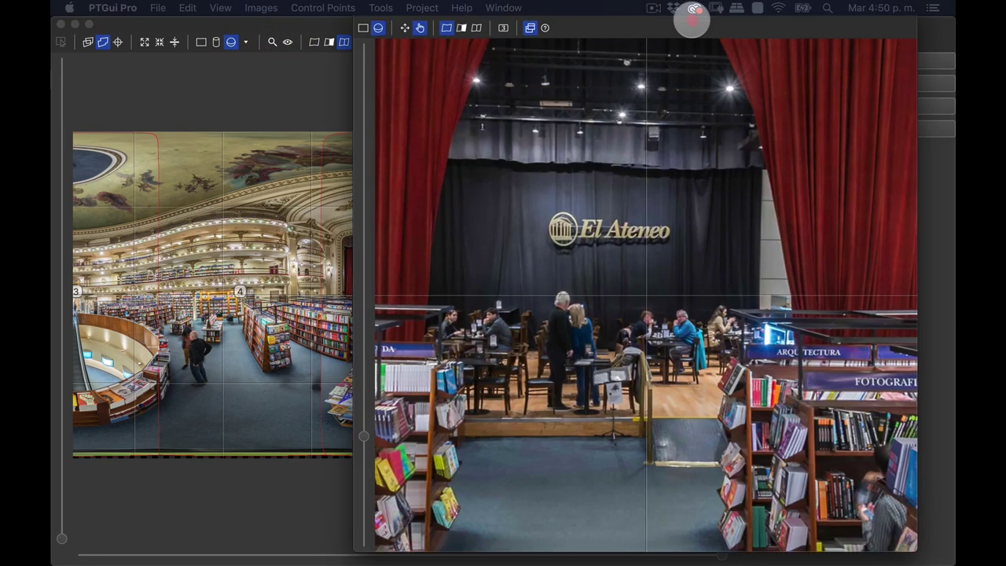
drag(811, 31, 791, 45)
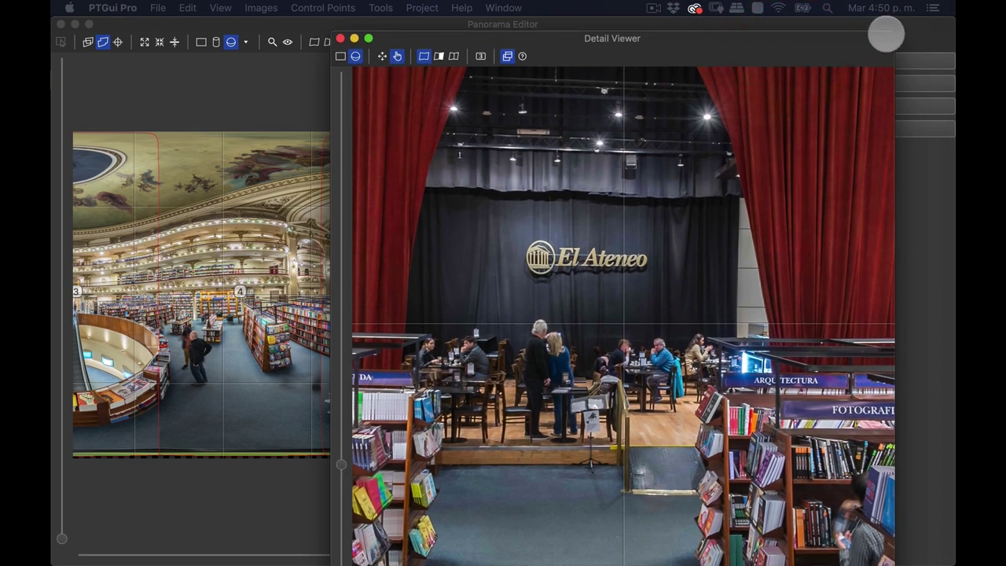
drag(849, 54, 741, 144)
drag(673, 153, 885, 29)
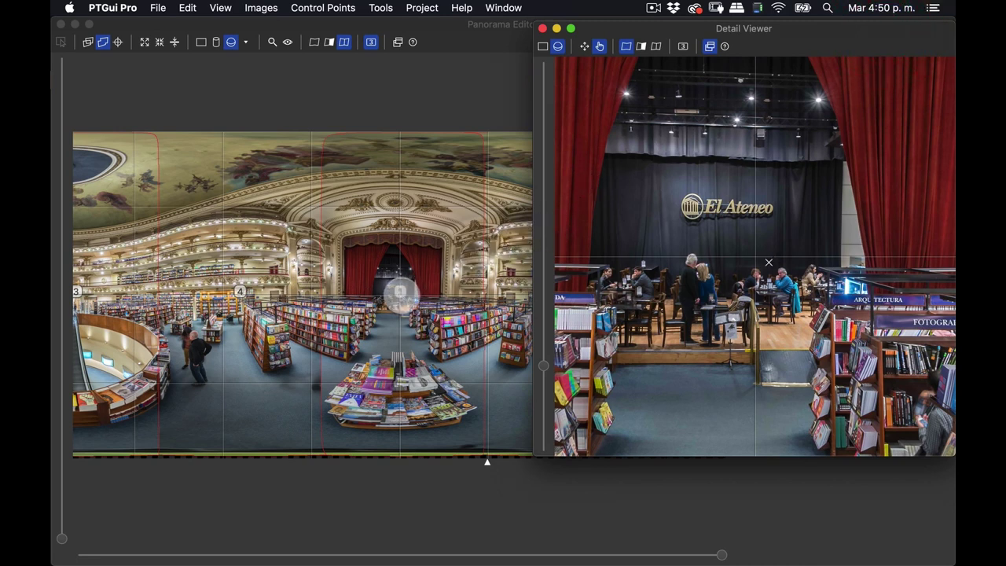
click(400, 292)
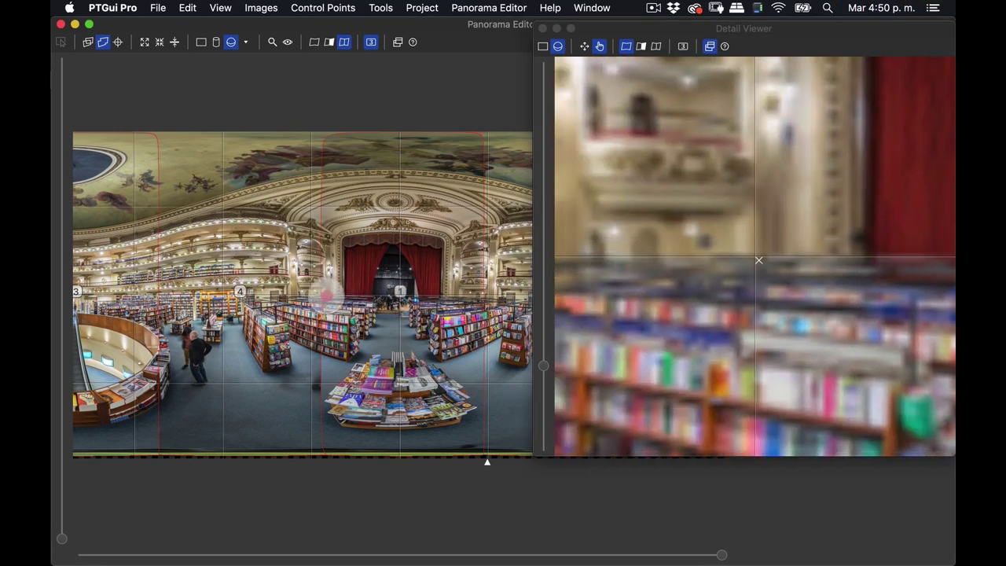
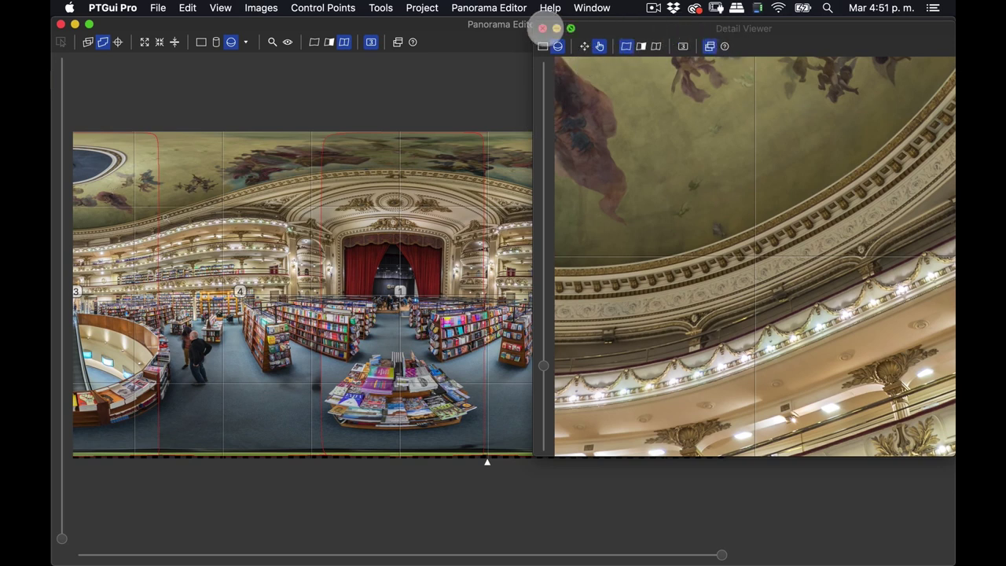
- Close the Detail Viewer and Panorama Editor and return to the Project Assistant
click(543, 29)
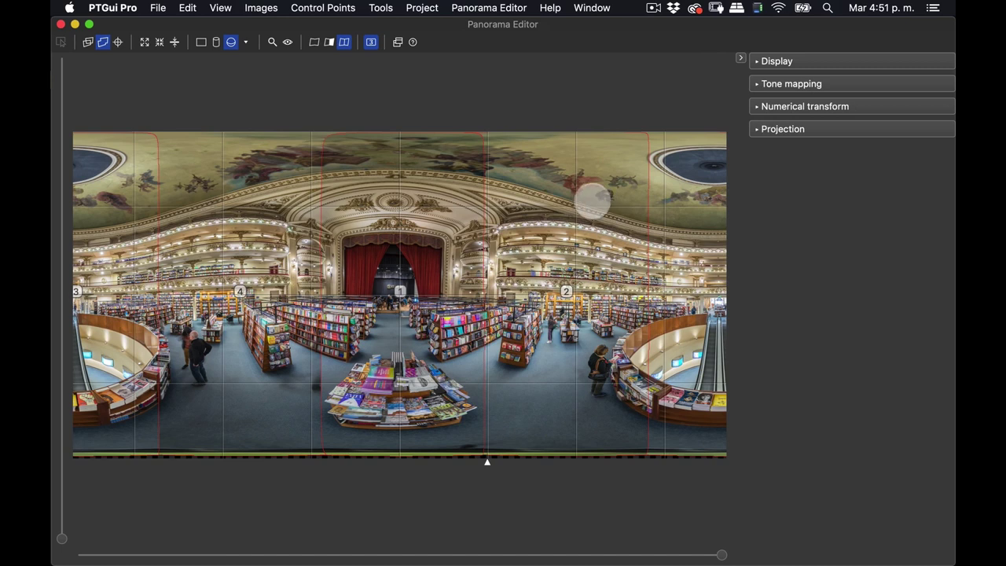
key(super+w)
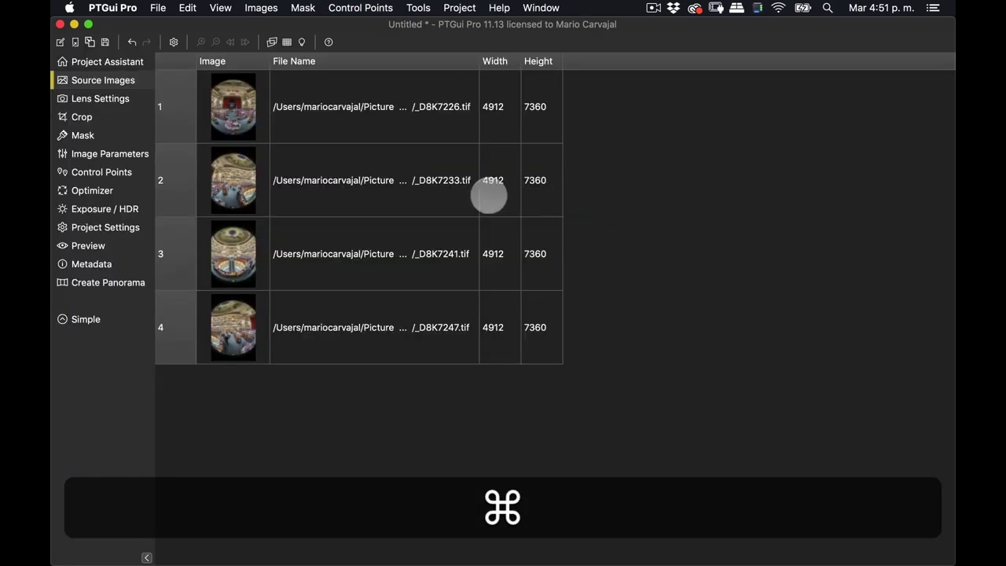
click(126, 61)
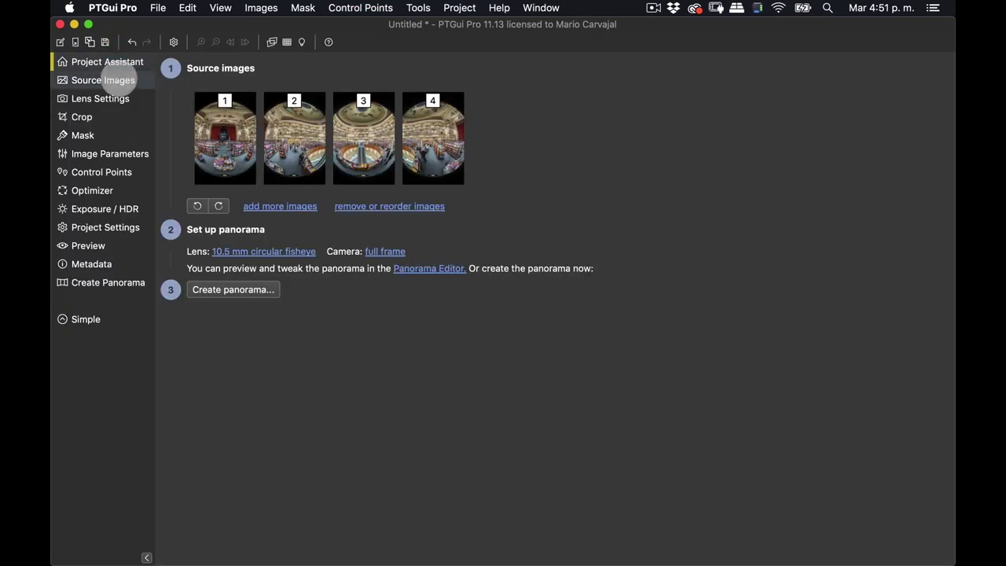
click(113, 79)
click(126, 61)
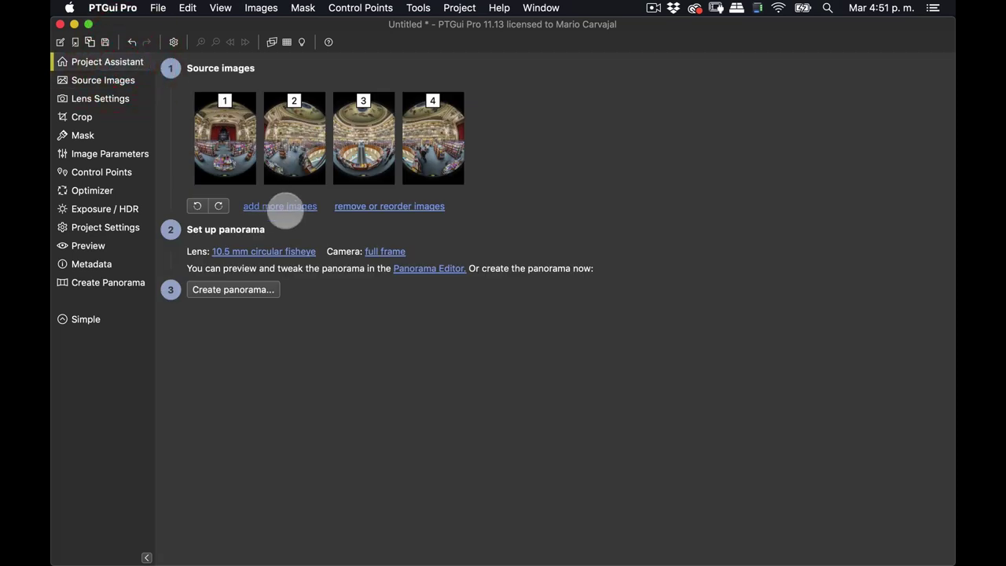
- Add the ceiling shot _D8K7251.tif as another source image
click(287, 206)
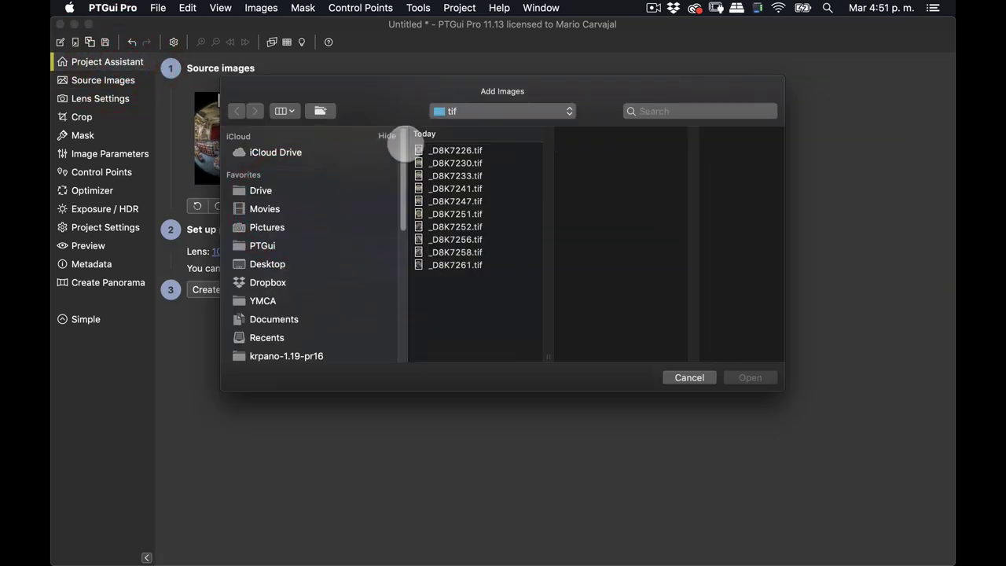
click(452, 201)
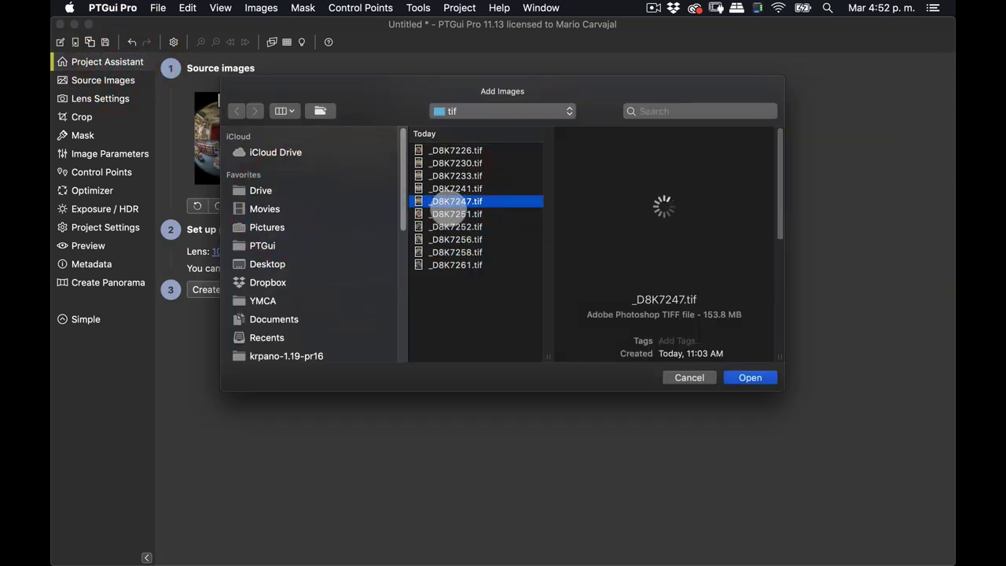
key(Down)
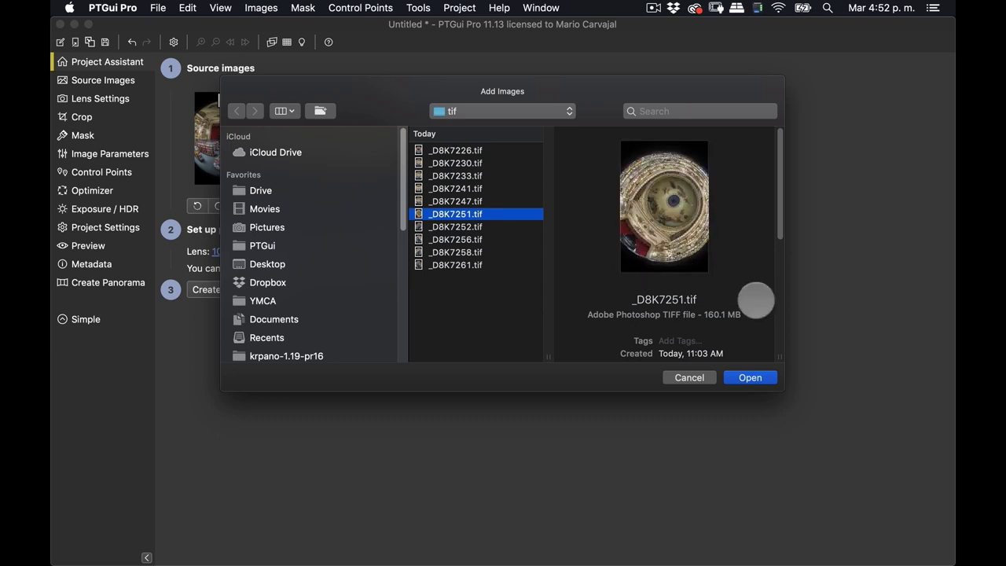
click(755, 378)
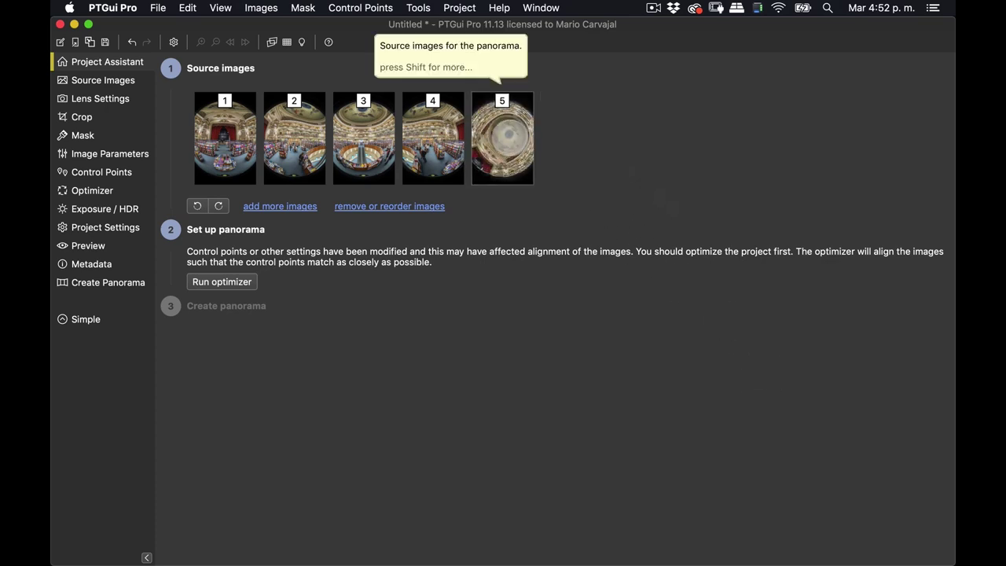
- Enable viewpoint optimization for image 5 and view it in the Panorama Editor
click(510, 135)
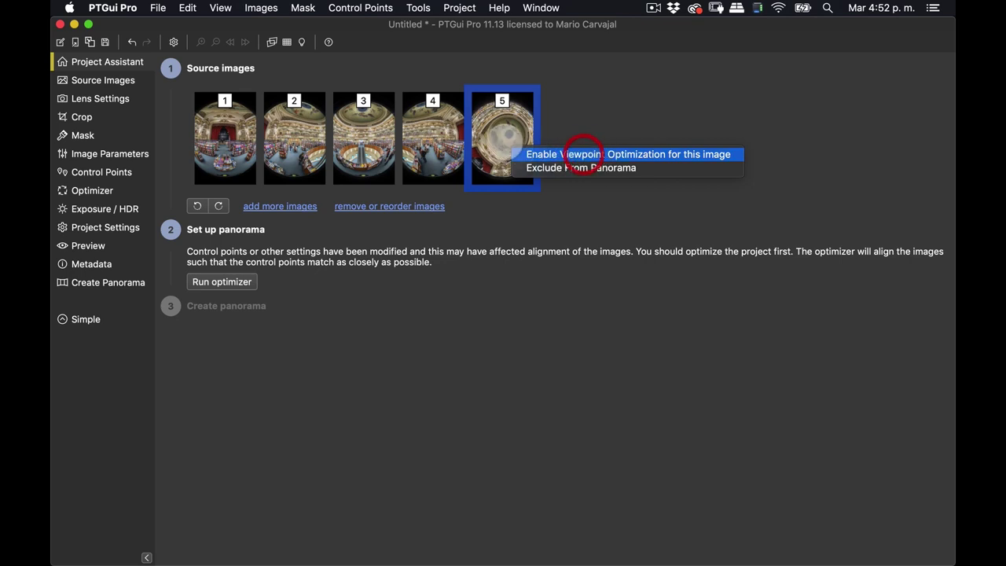
click(583, 154)
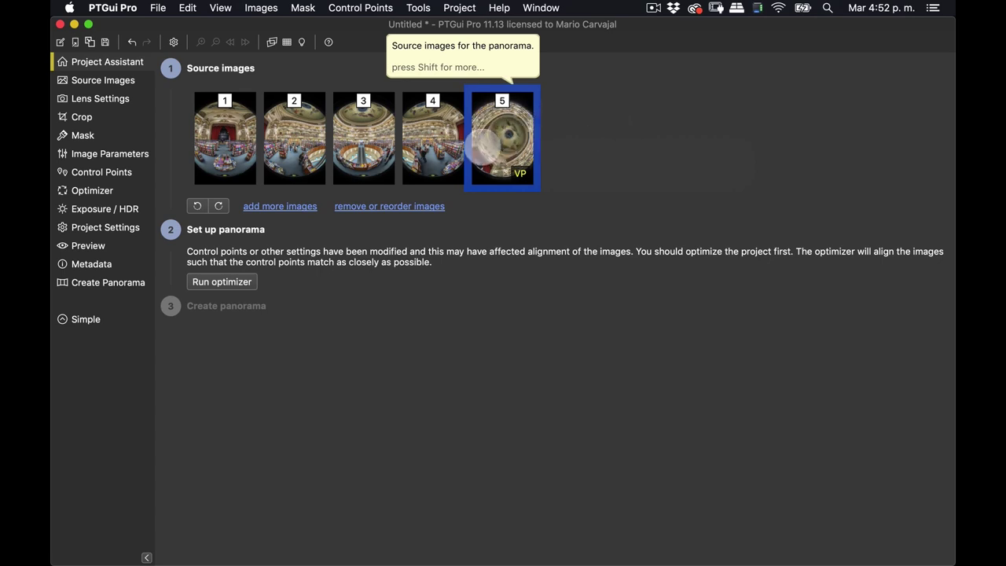
key(super+e)
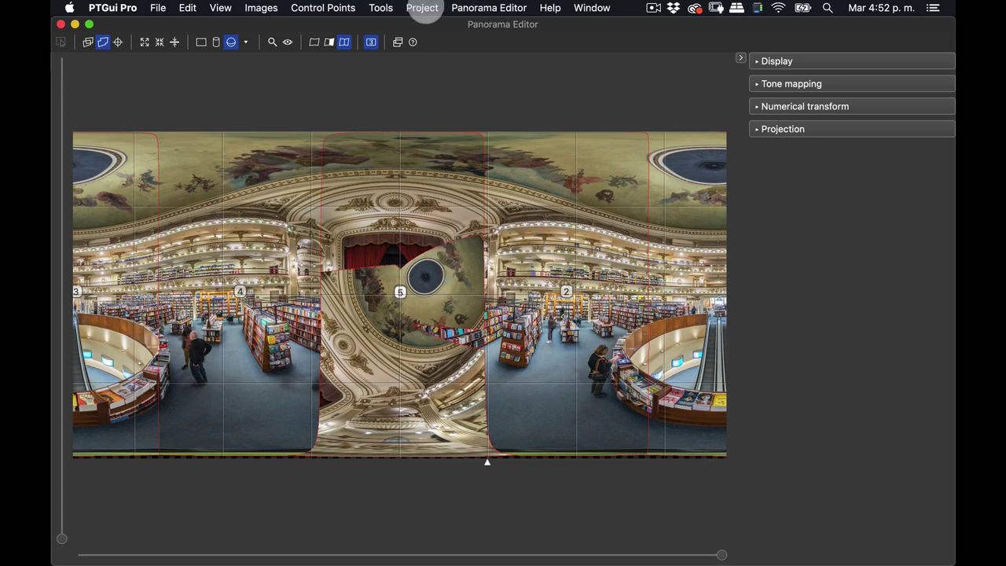
- Re-align all five images with Align Images and begin re-aiming the panorama
click(423, 8)
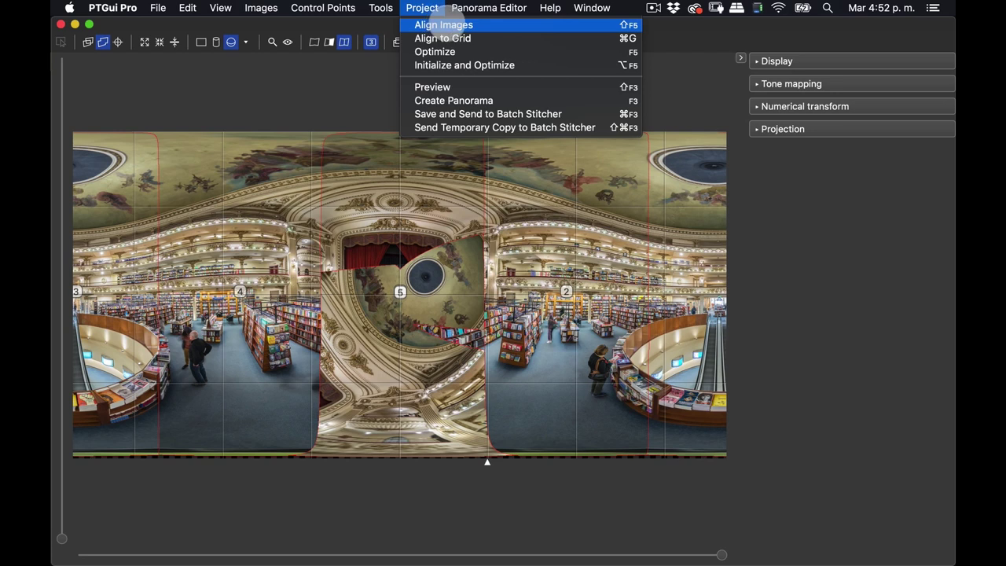
click(445, 24)
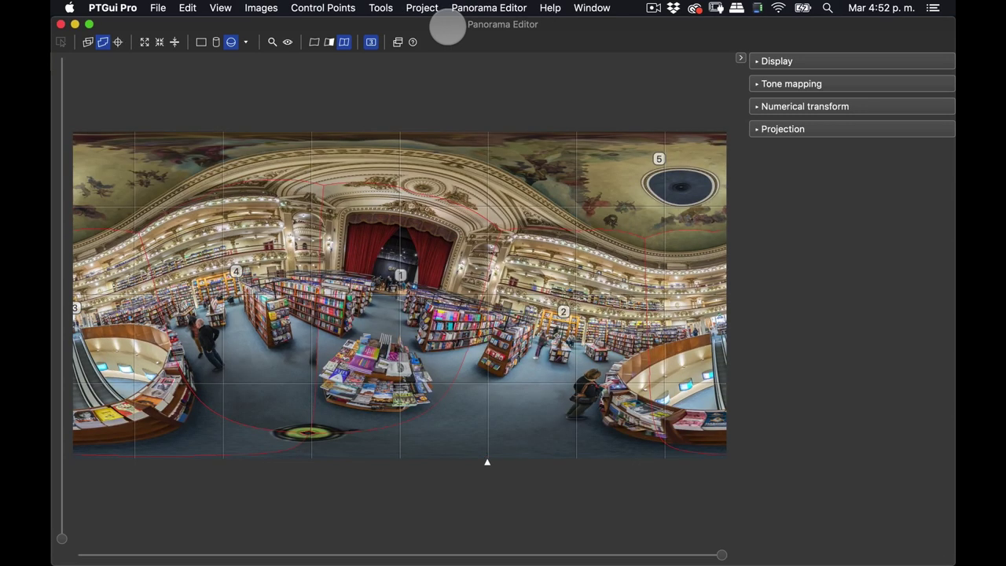
drag(377, 211, 642, 209)
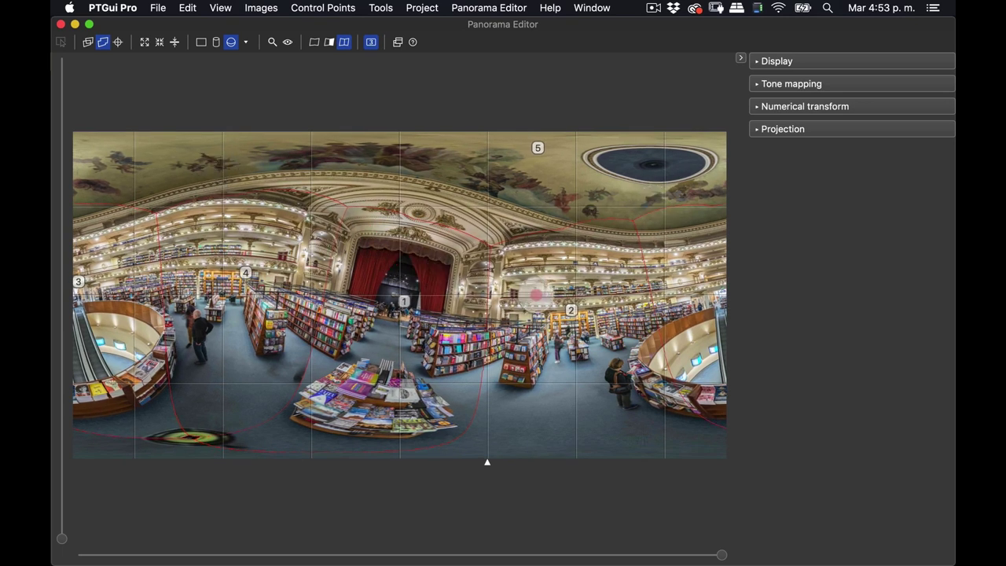
drag(536, 296, 557, 287)
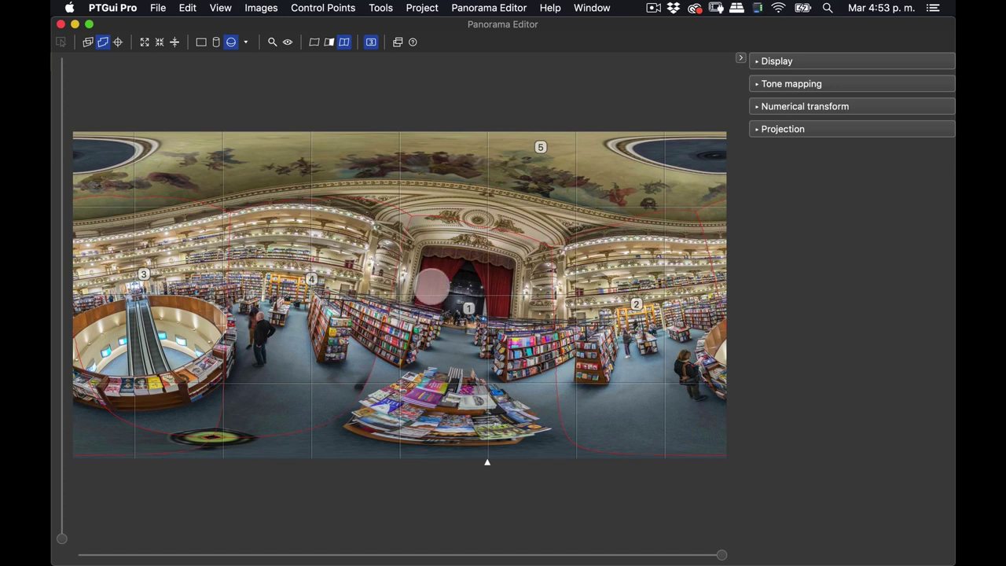
- Fine-tune the panorama rotation until the stage sits at the centre
drag(398, 275, 338, 270)
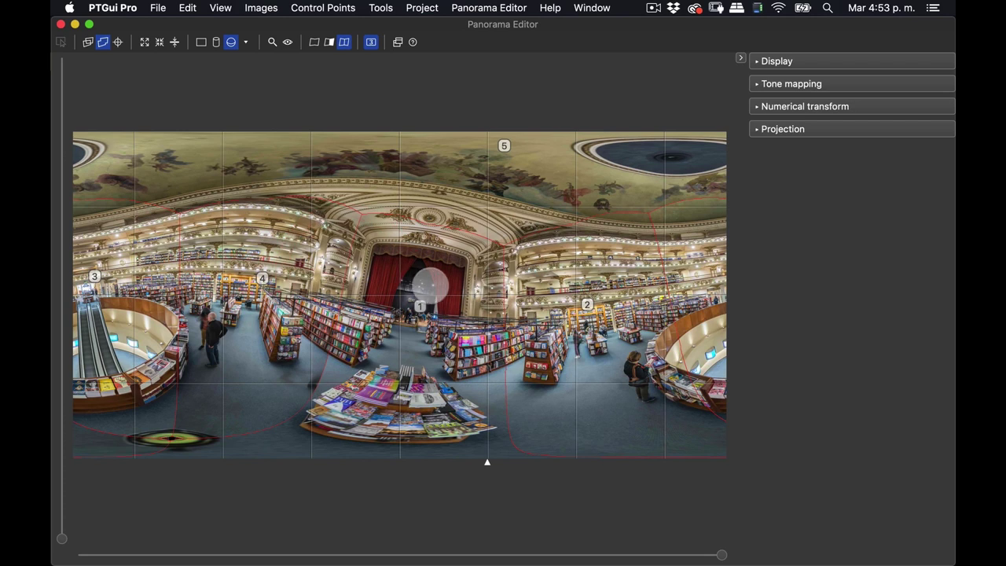
drag(455, 290, 438, 283)
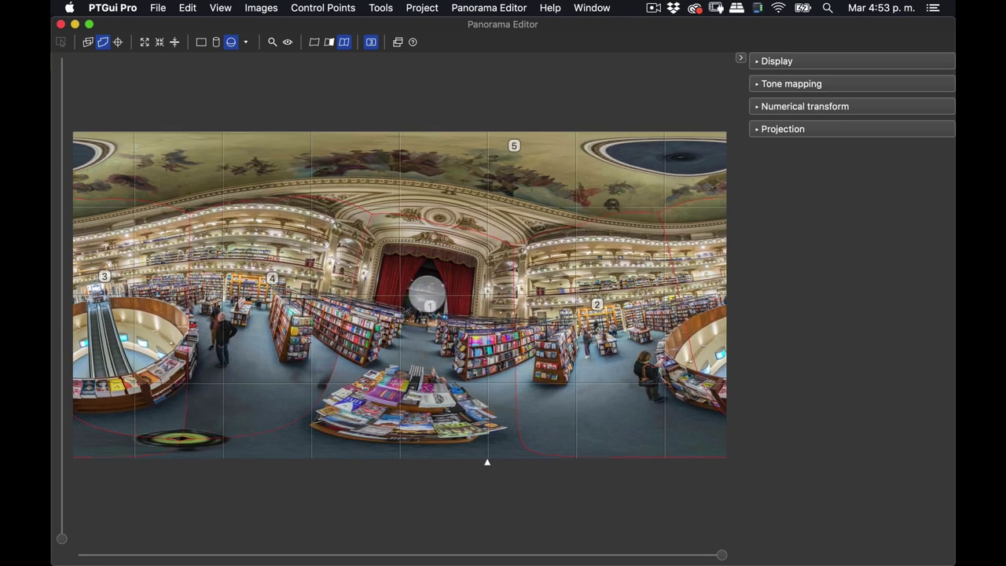
drag(417, 288, 402, 286)
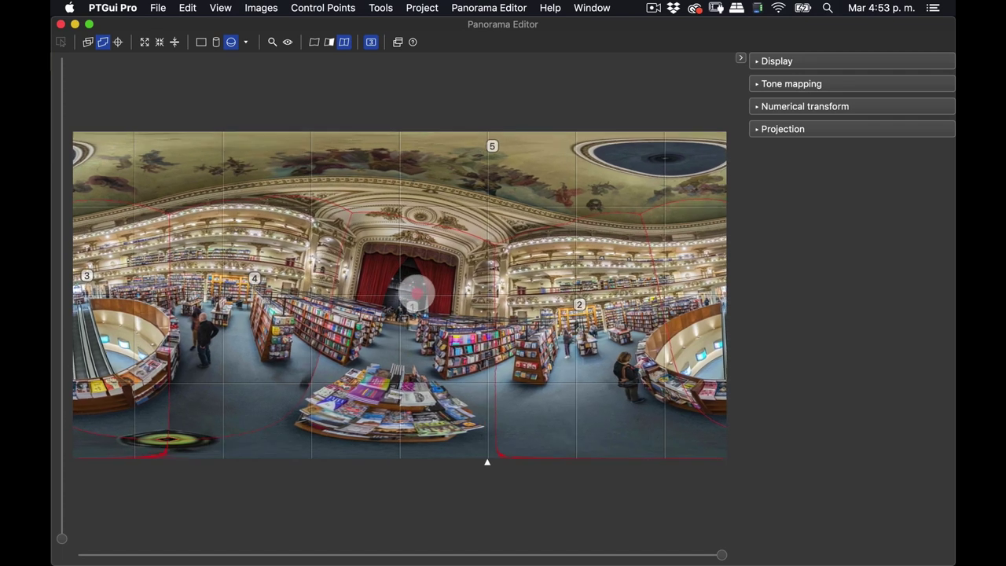
drag(208, 227, 217, 250)
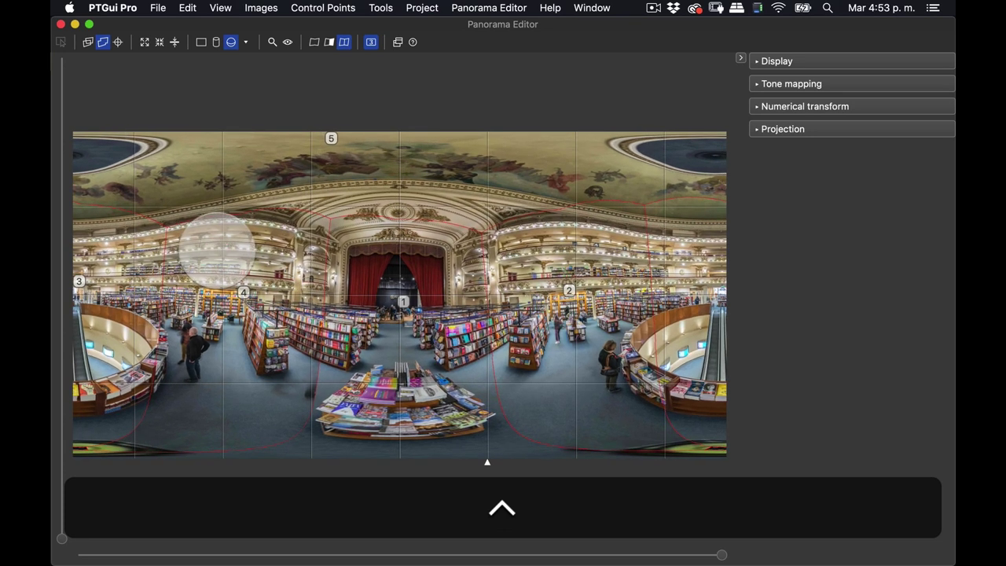
drag(434, 270, 456, 265)
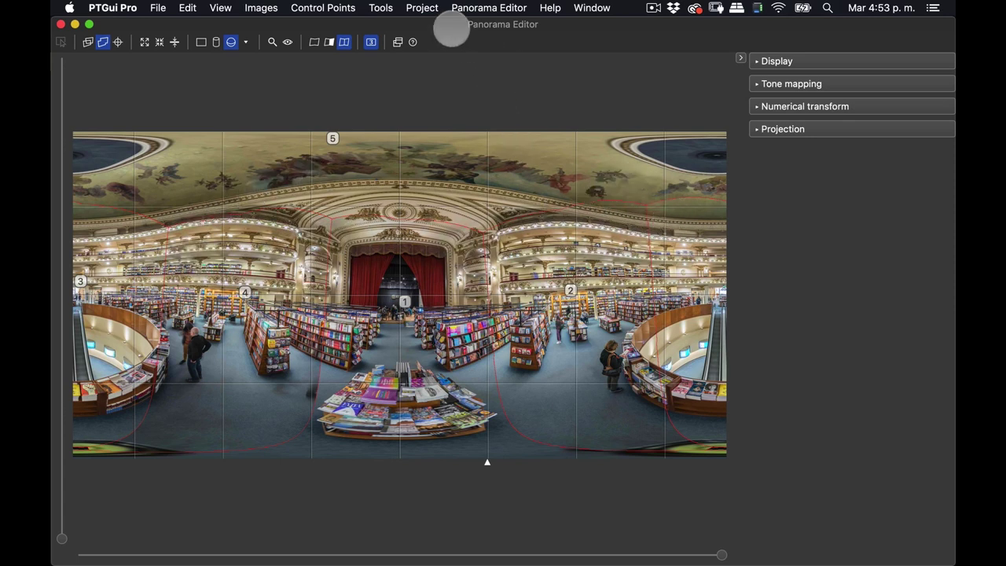
click(423, 7)
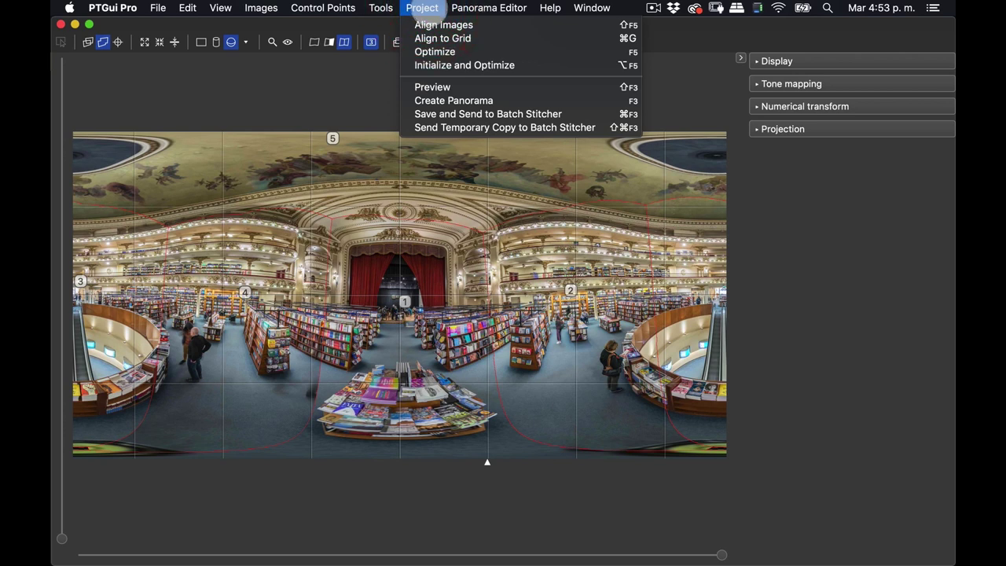
- Delete the 130 worst of 1087 control points and accept the 1.995207 average-distance reoptimization
click(324, 66)
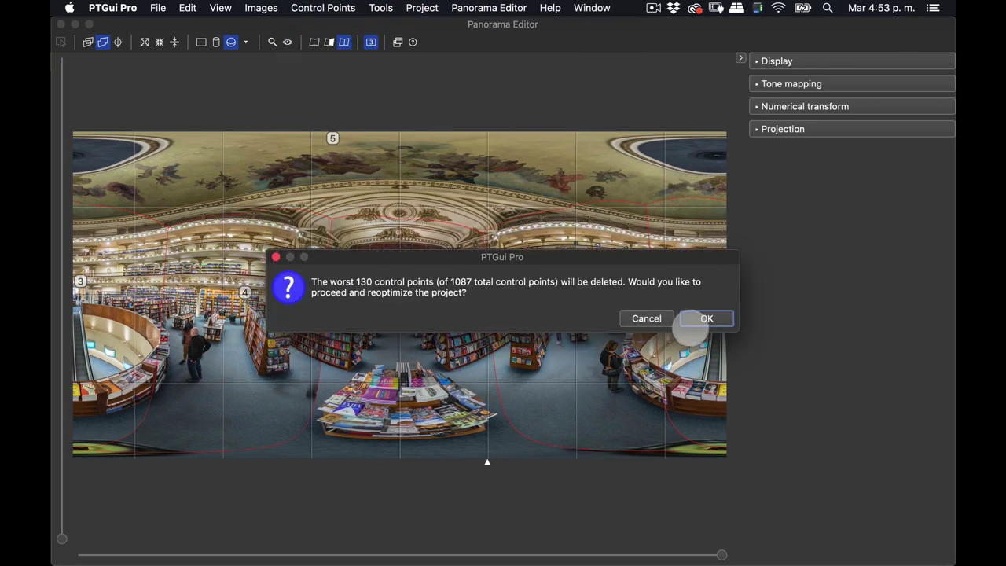
click(707, 318)
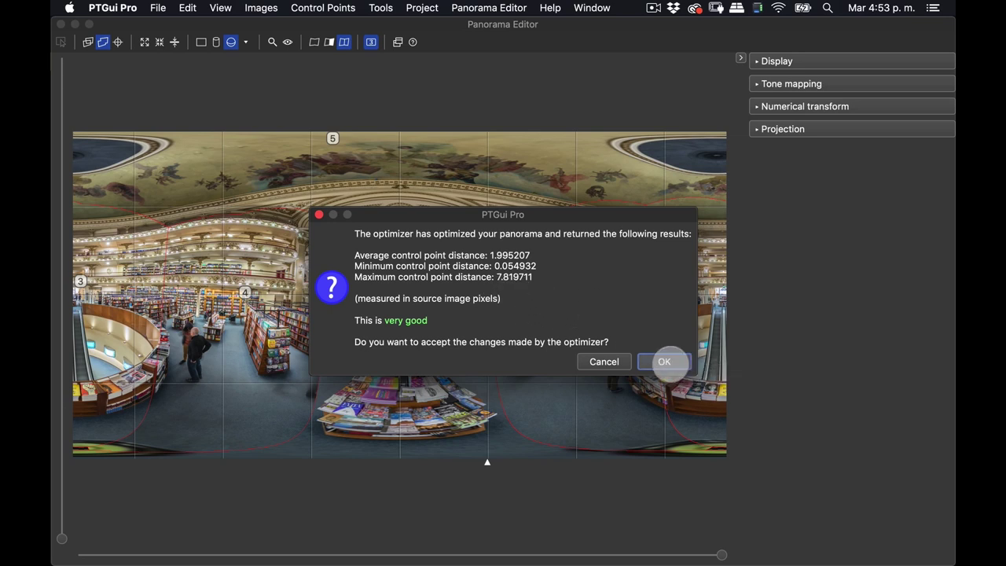
click(665, 362)
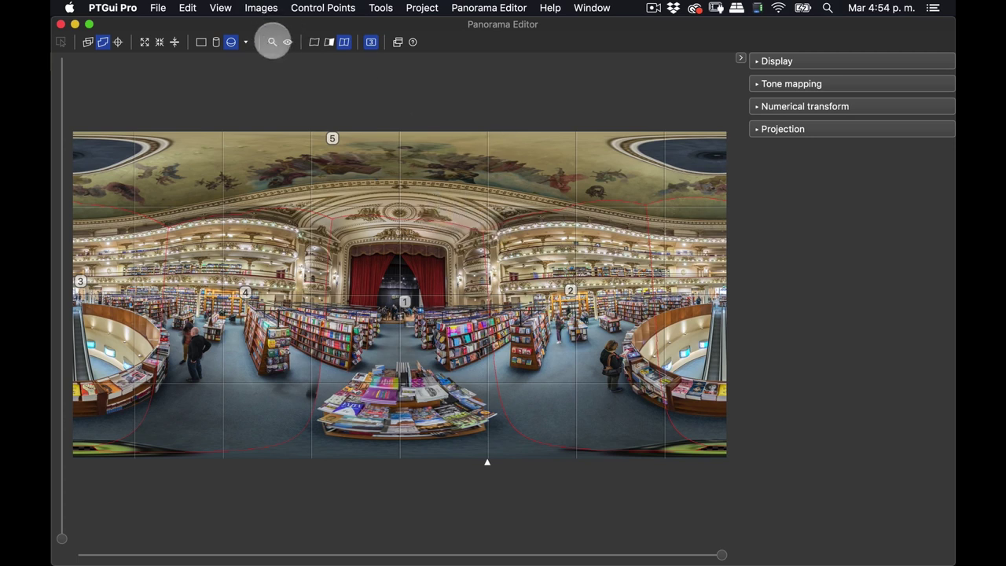
- Inspect the upper balconies in a detail view, then close the Panorama Editor
click(272, 41)
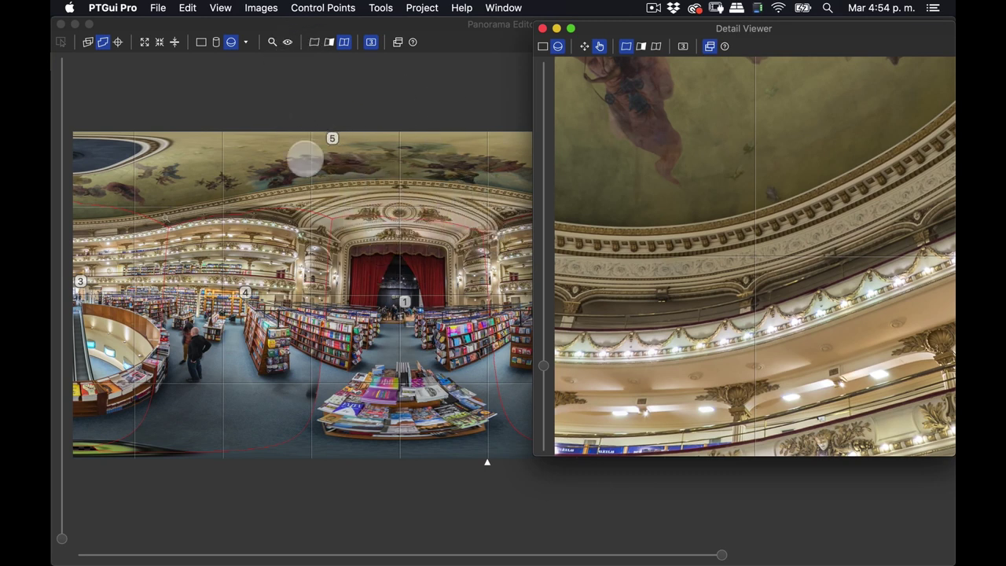
click(298, 88)
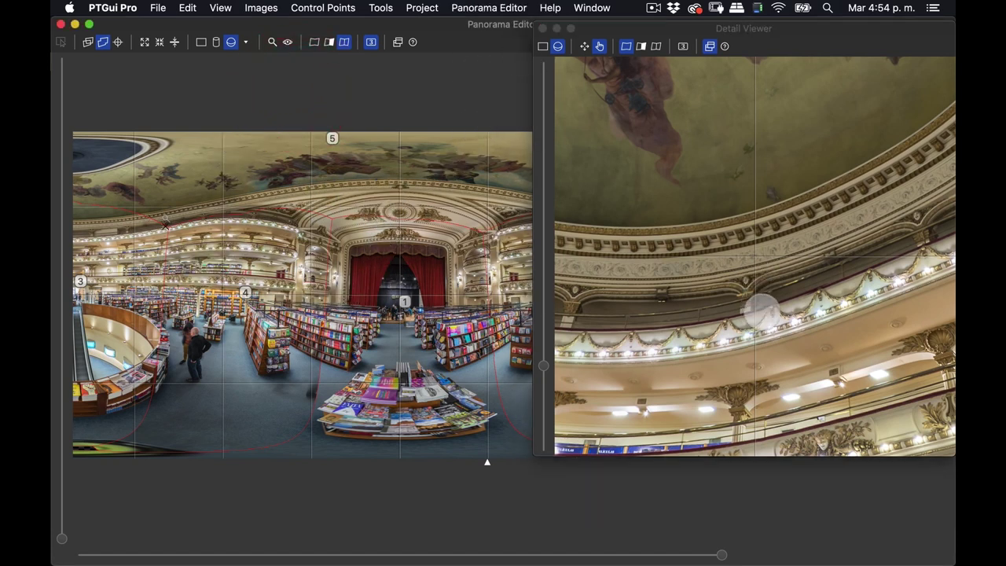
drag(761, 312, 727, 288)
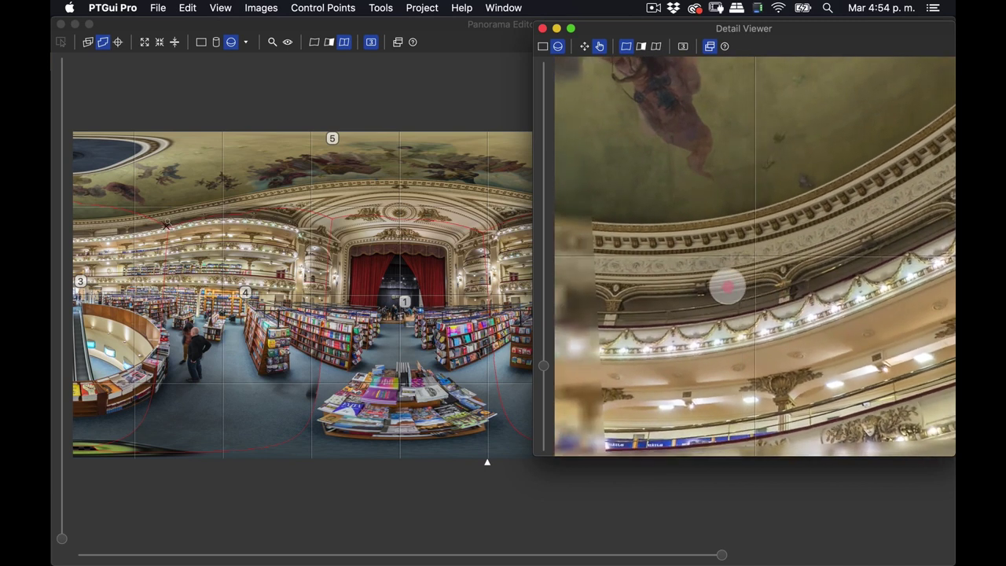
mouse_move(728, 288)
mouse_down()
mouse_move(635, 293)
mouse_move(854, 309)
mouse_up()
mouse_move(167, 220)
mouse_down()
mouse_move(125, 216)
mouse_move(163, 231)
mouse_move(230, 215)
mouse_up()
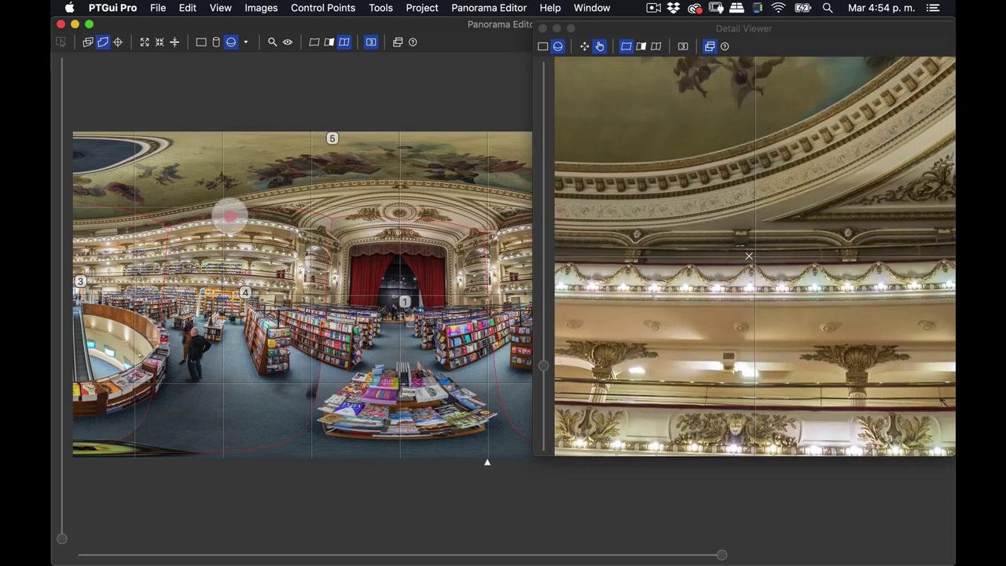
mouse_move(229, 216)
mouse_down()
mouse_move(343, 225)
mouse_move(401, 215)
mouse_move(375, 213)
mouse_move(386, 207)
mouse_move(507, 234)
mouse_move(544, 218)
mouse_move(477, 206)
mouse_up()
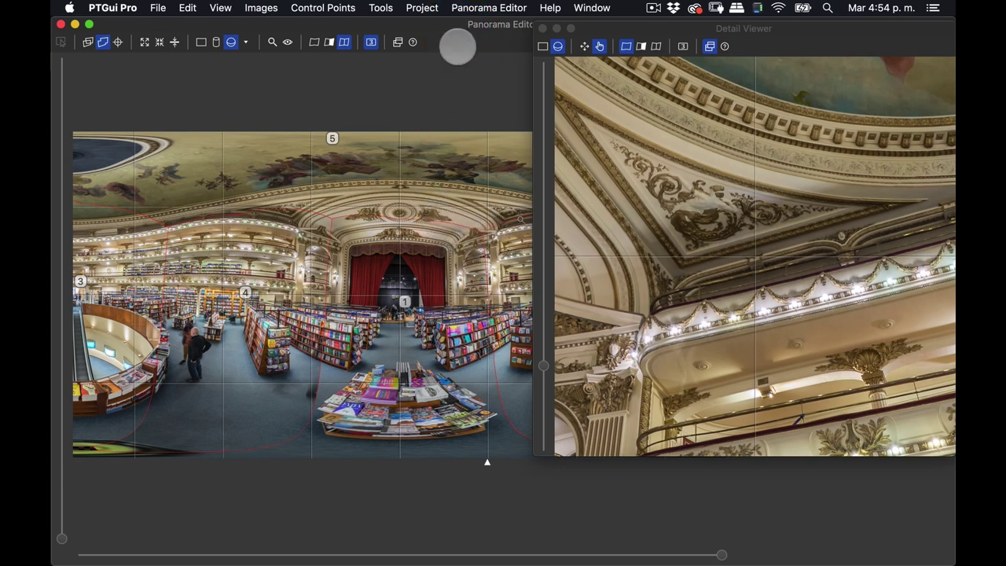
key(super+w)
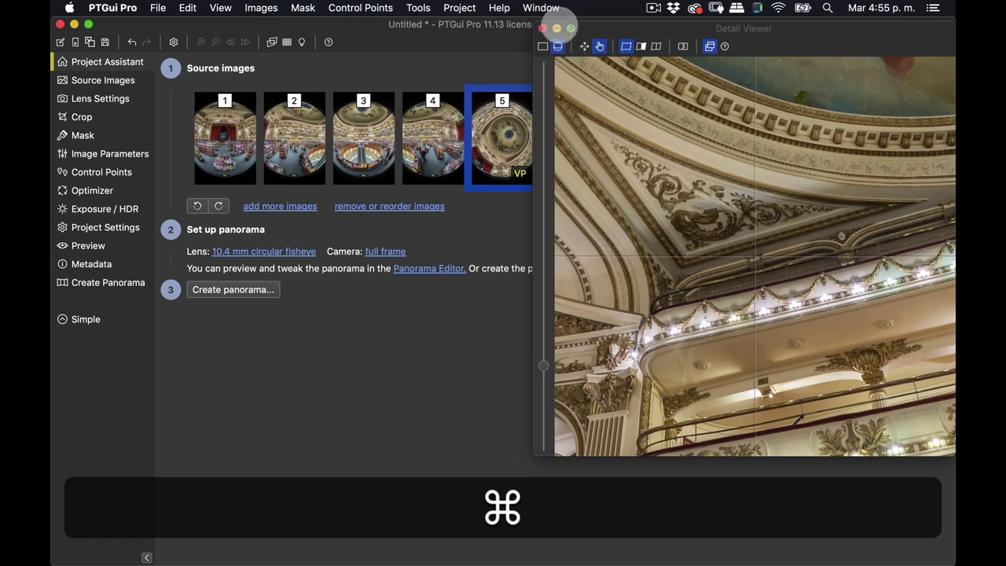
- Open the Mask tab showing image 5 beside image 1 at 50% zoom
drag(675, 30, 137, 67)
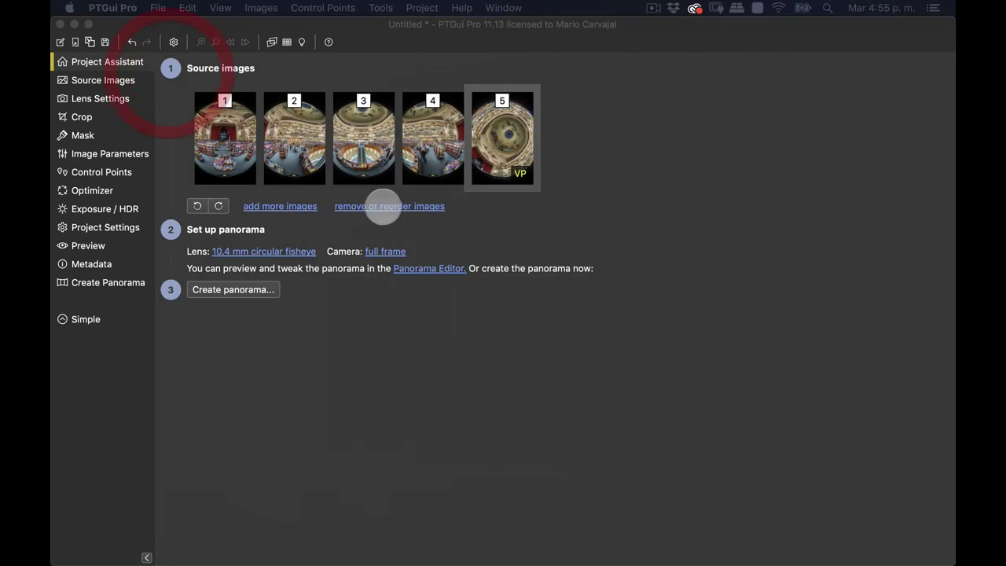
click(82, 135)
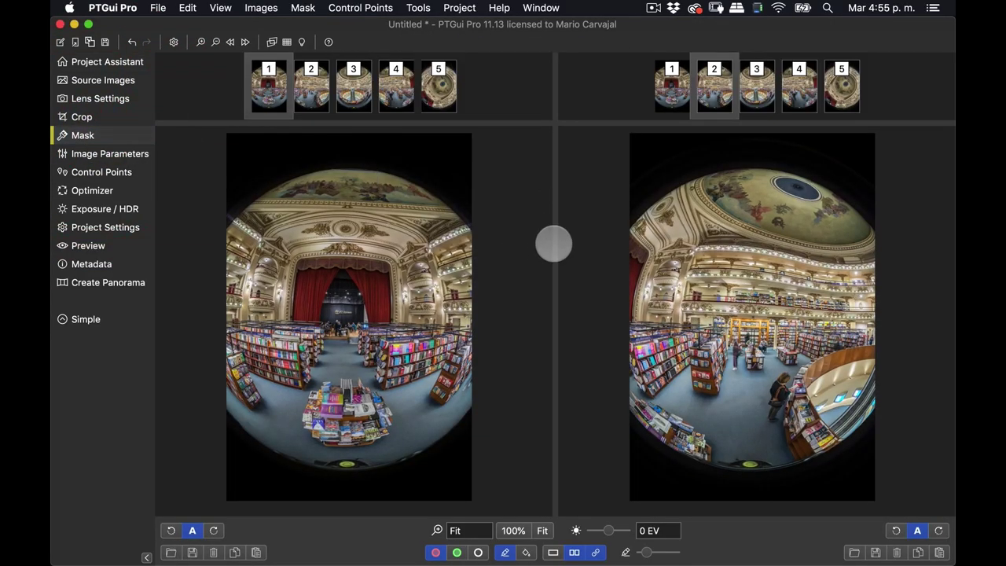
click(842, 88)
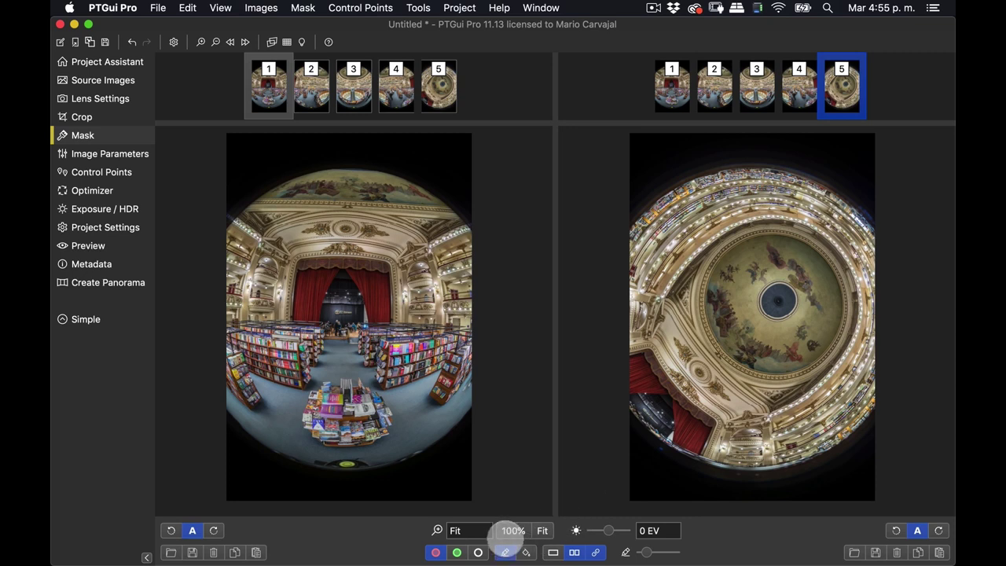
click(512, 531)
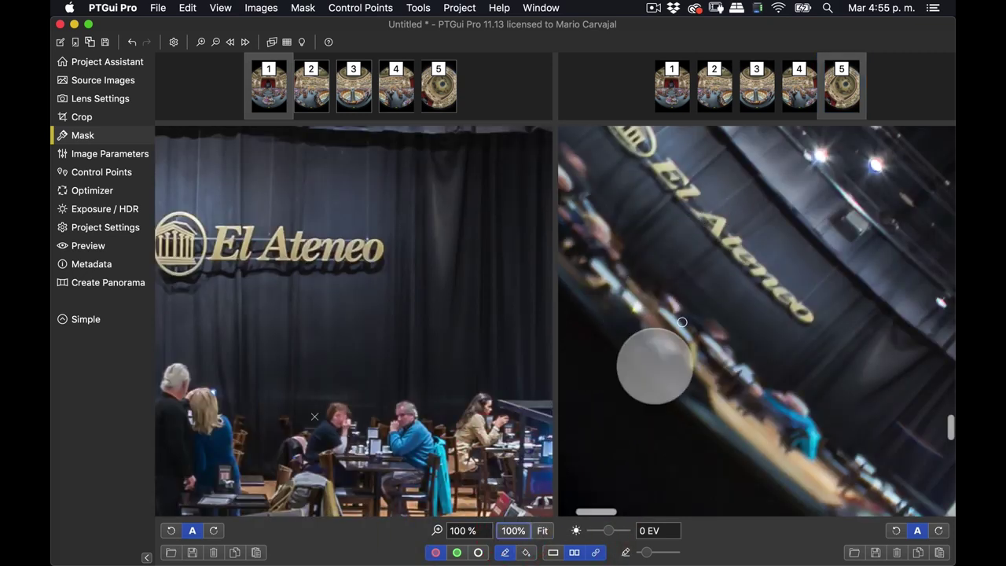
click(464, 531)
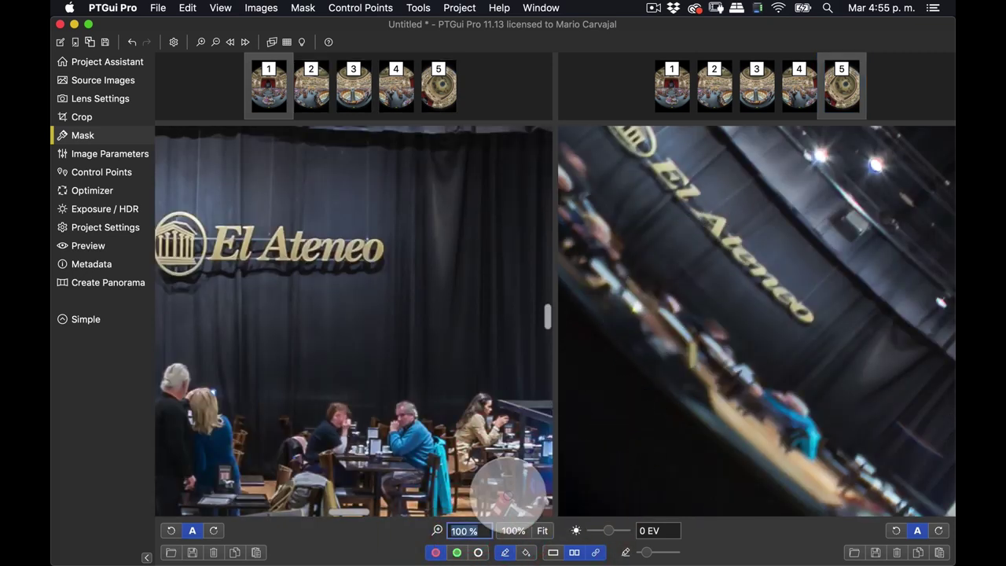
text(50)
key(Return)
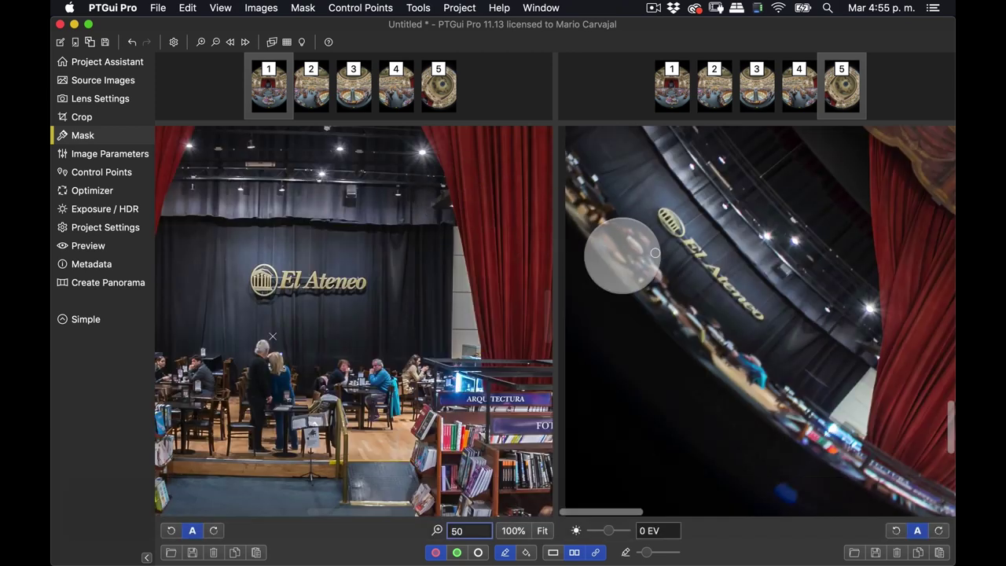
key(Return)
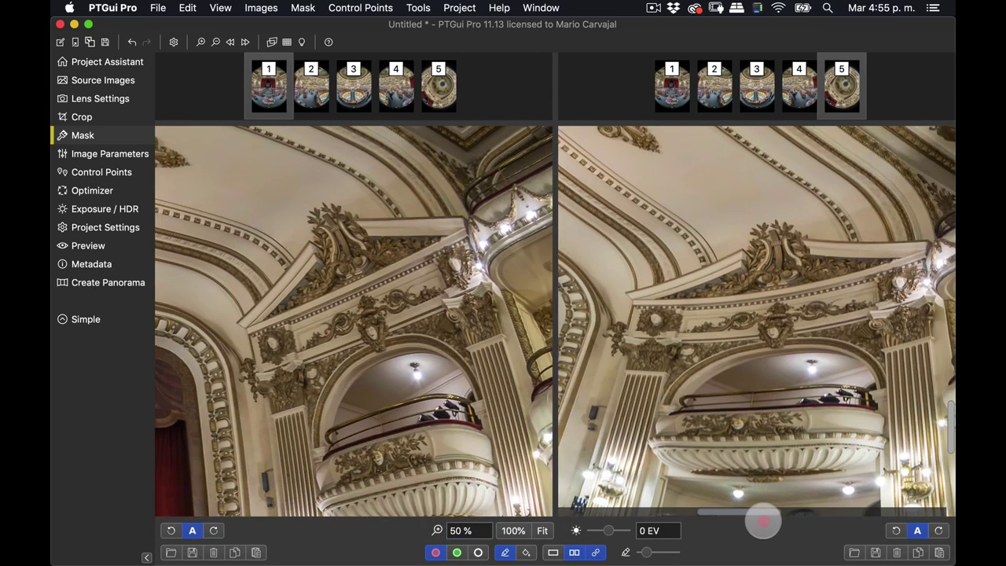
click(789, 522)
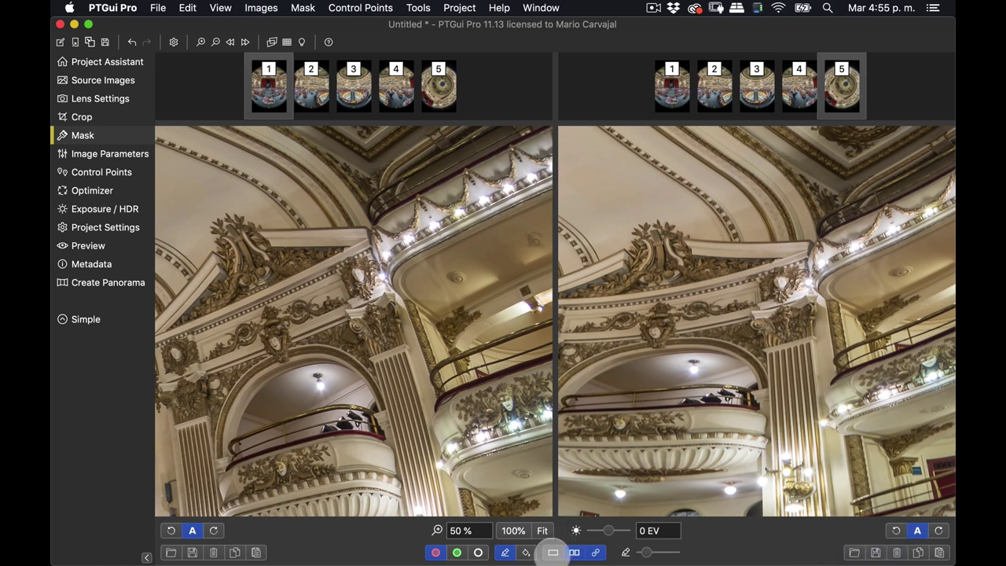
- Switch to single-image view with image 5 displayed
click(553, 553)
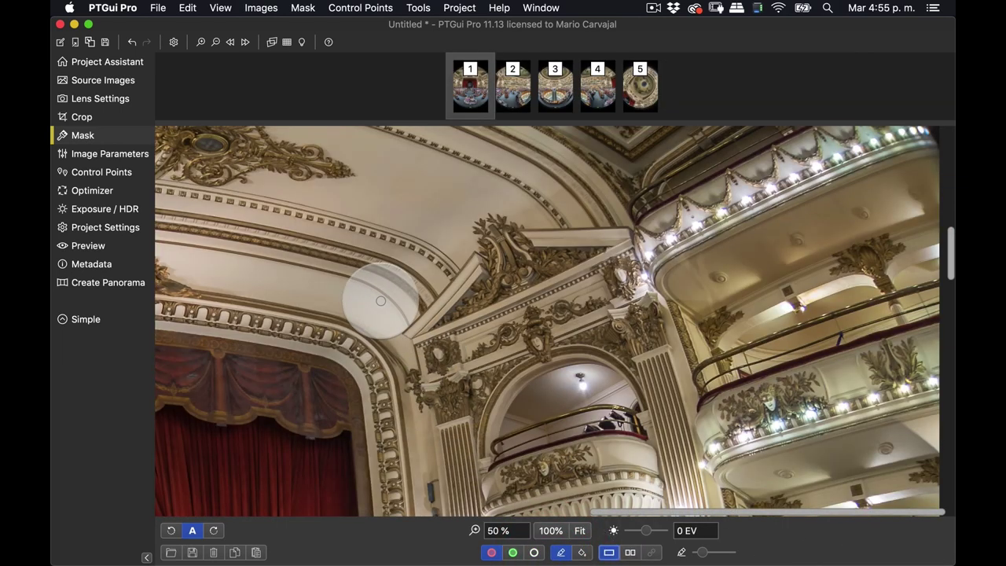
scroll(380, 301, left, 10)
scroll(380, 301, up, 5)
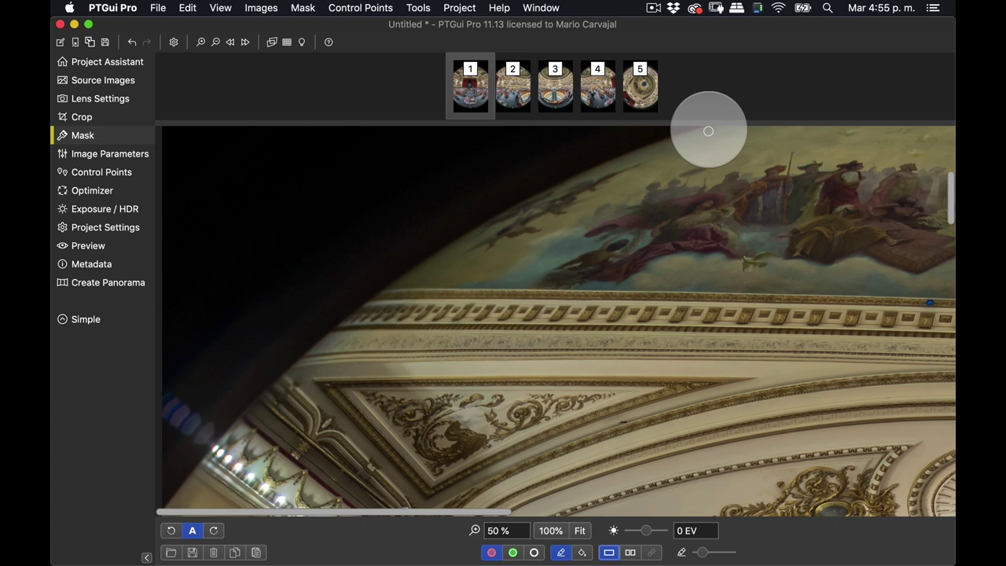
click(640, 86)
scroll(636, 299, right, 5)
scroll(636, 298, down, 3)
scroll(636, 299, right, 3)
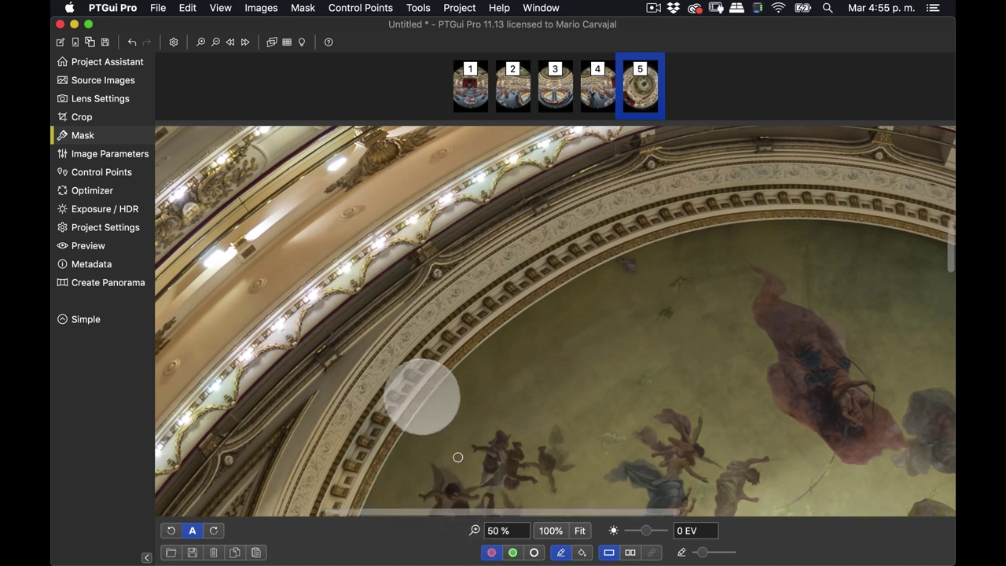
- Start a straight-segment red mask line along the dome cornice
click(421, 401)
key(shift)
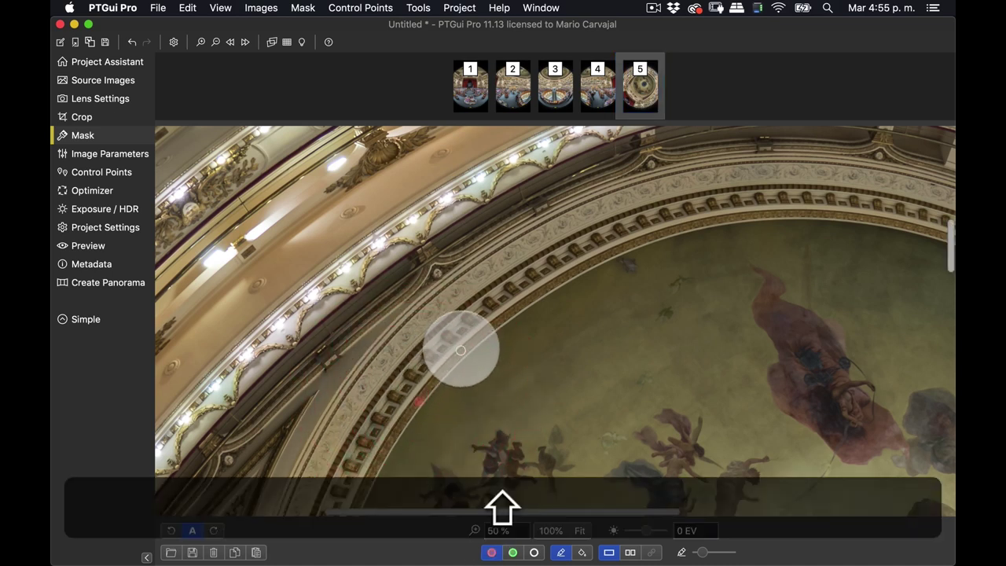
shift+click(459, 353)
shift+click(450, 357)
shift+click(474, 342)
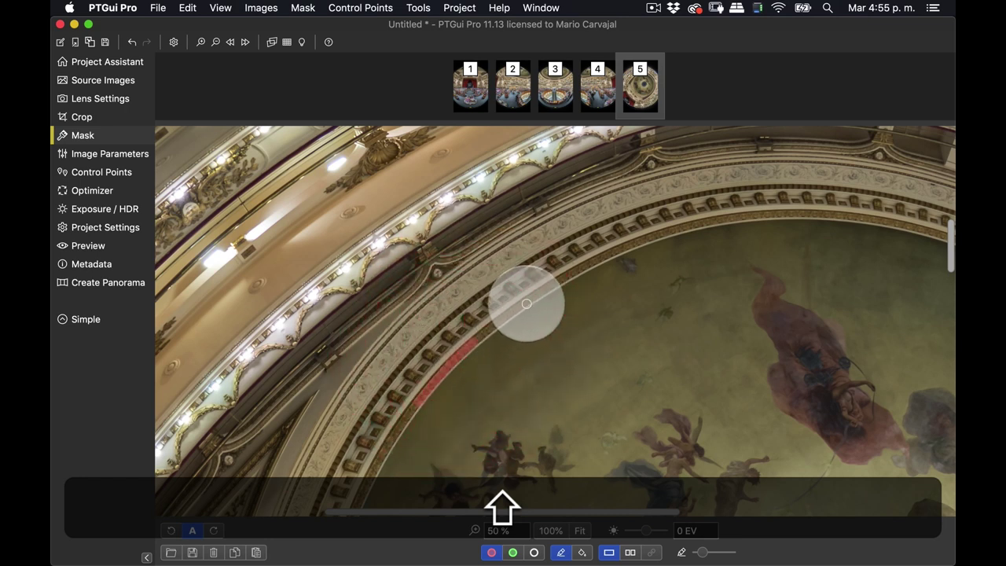
shift+click(526, 303)
shift+click(569, 274)
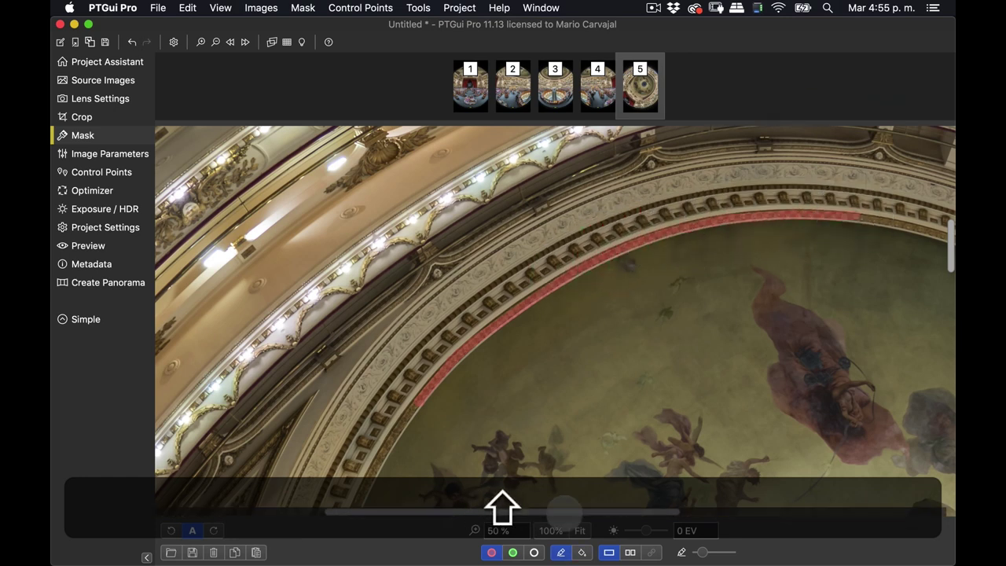
- Extend the red mask line around the right side of the cornice
scroll(612, 232, right, 5)
shift+click(612, 232)
scroll(947, 354, down, 10)
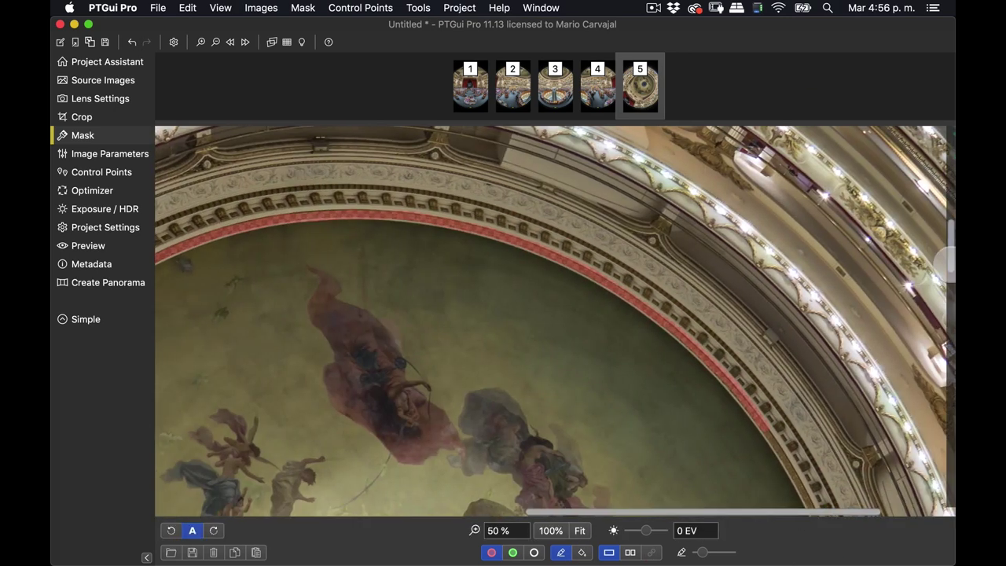
shift+click(865, 292)
shift+click(857, 449)
scroll(854, 452, left, 5)
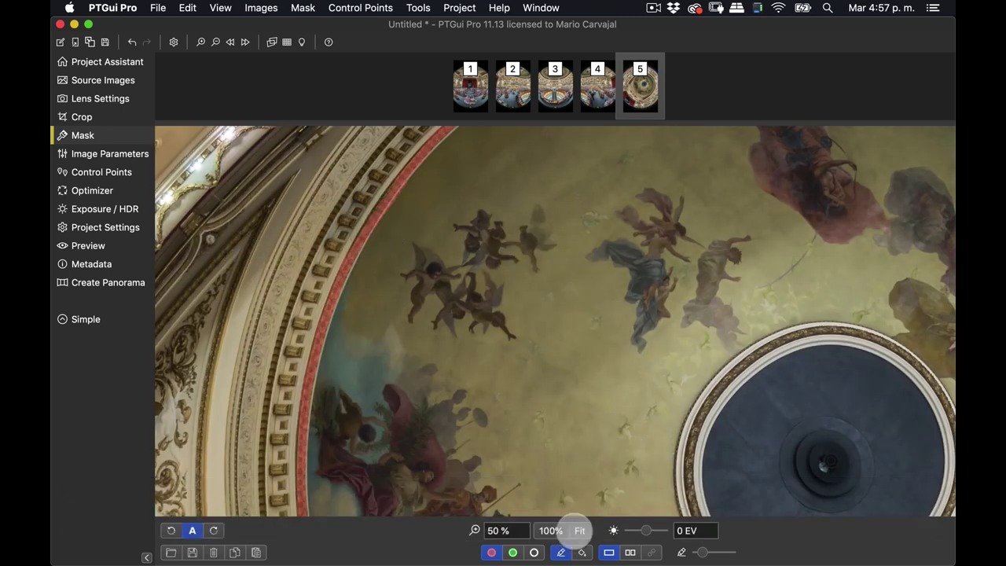
click(580, 530)
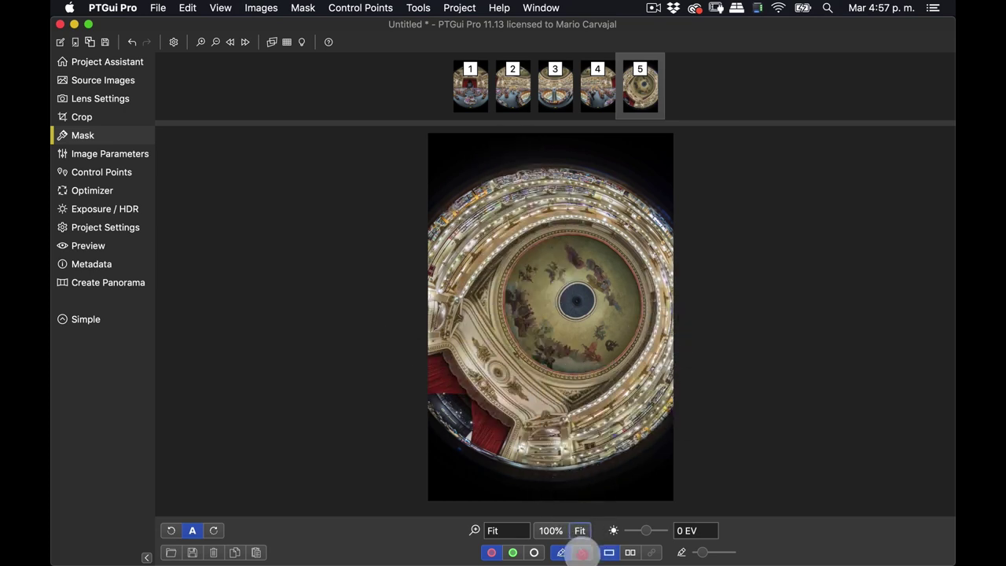
- Fill image 5 with red exclusion, mark the central dome green, then reopen the Panorama Editor
click(510, 208)
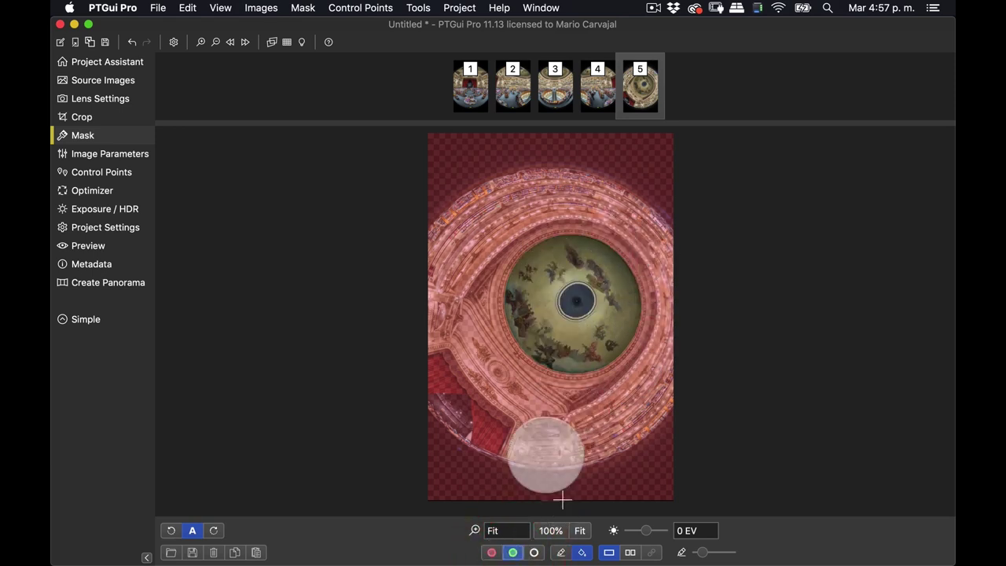
click(540, 310)
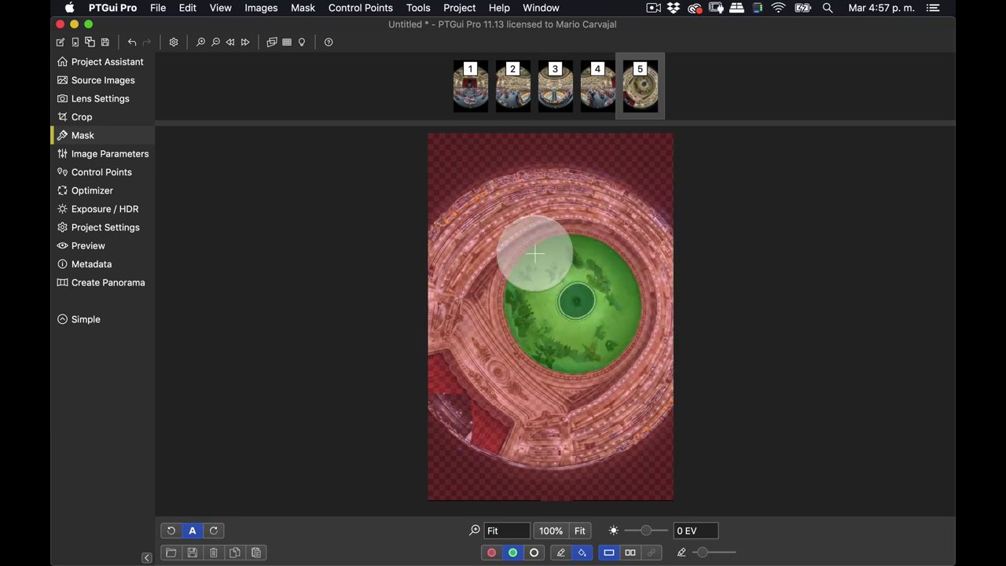
key(super+e)
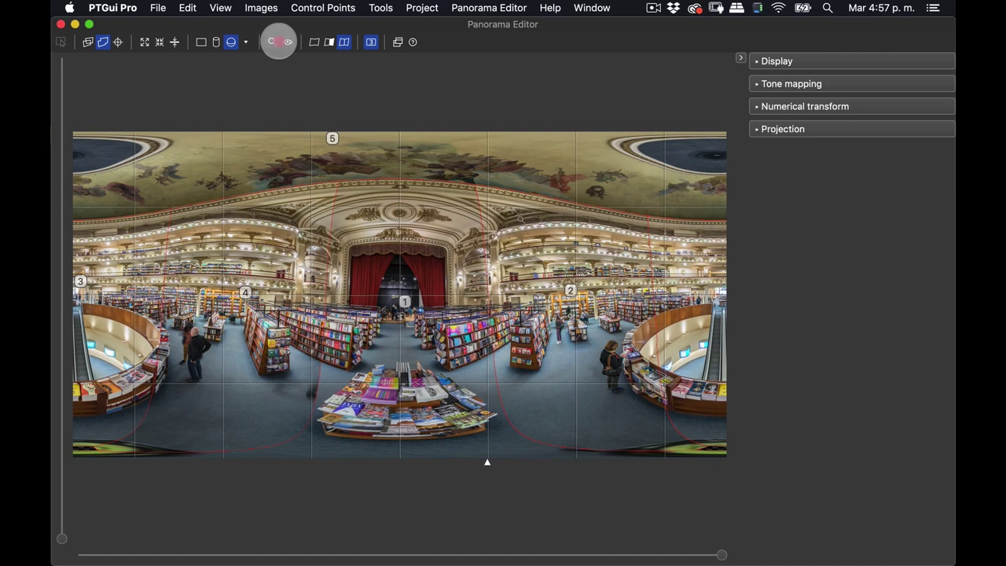
- Open a detail view and place it to the right of the panorama
click(279, 42)
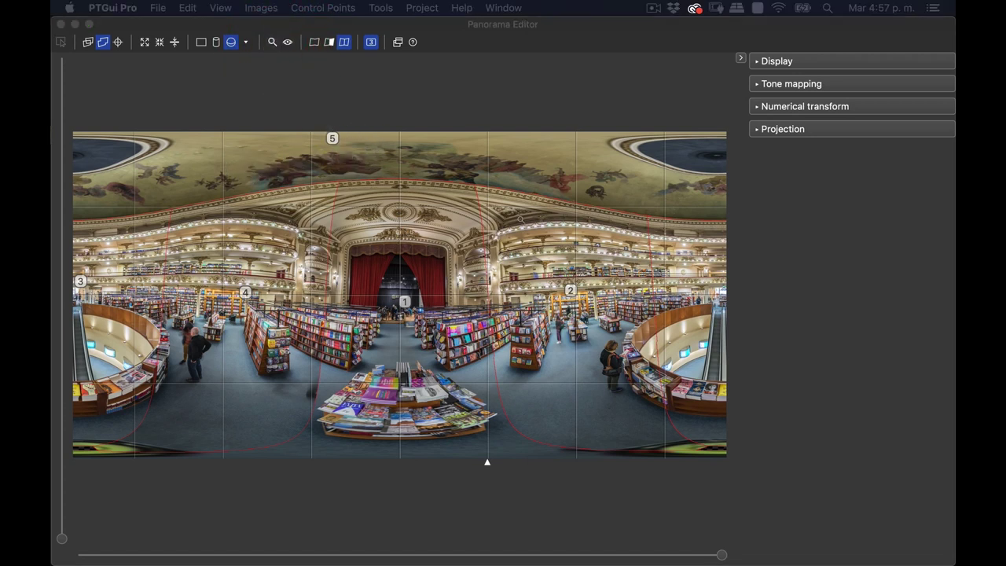
click(304, 154)
drag(434, 124, 839, 71)
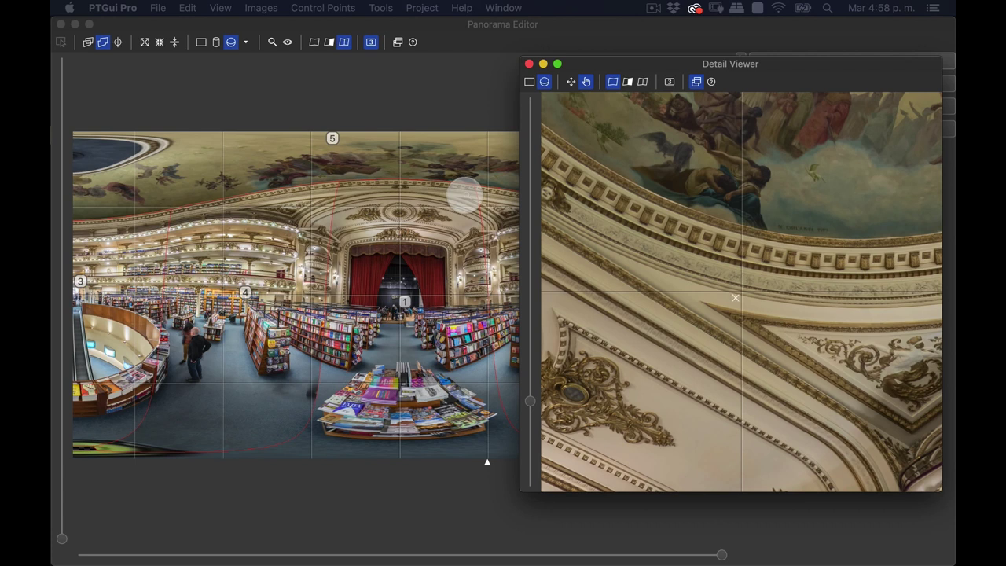
- Inspect the ceiling fresco seams up close, then close the detail view
drag(464, 195, 465, 195)
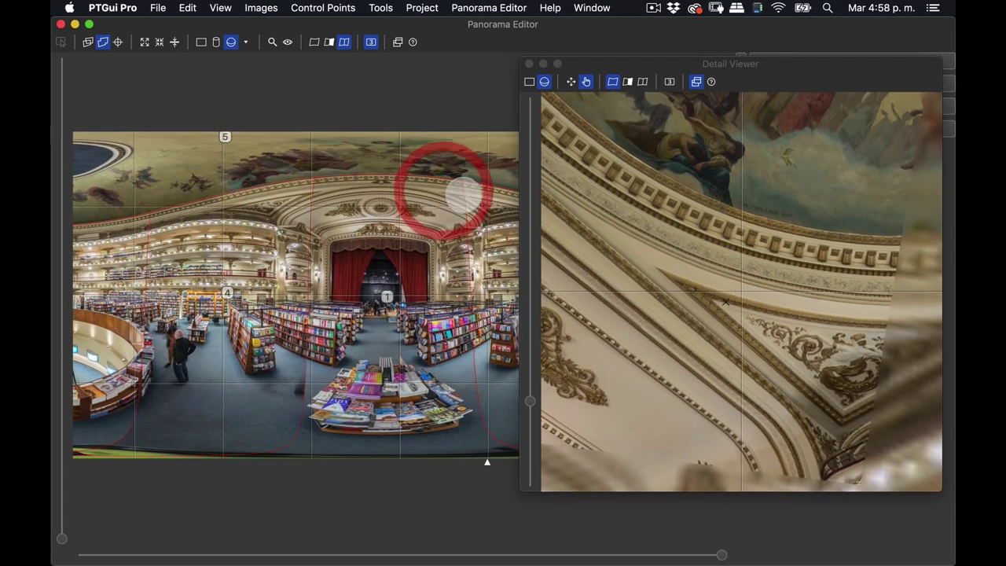
drag(465, 193, 378, 171)
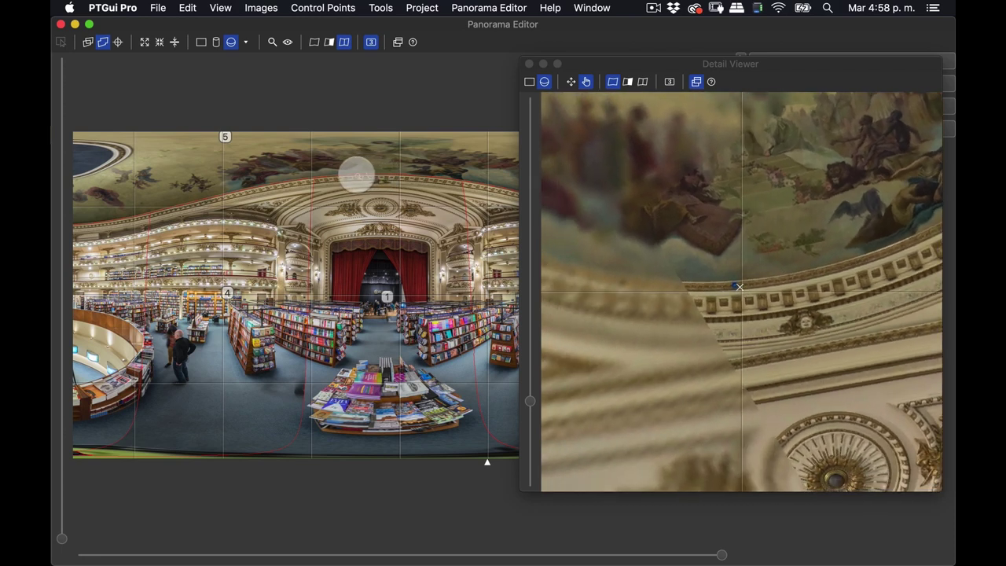
click(374, 173)
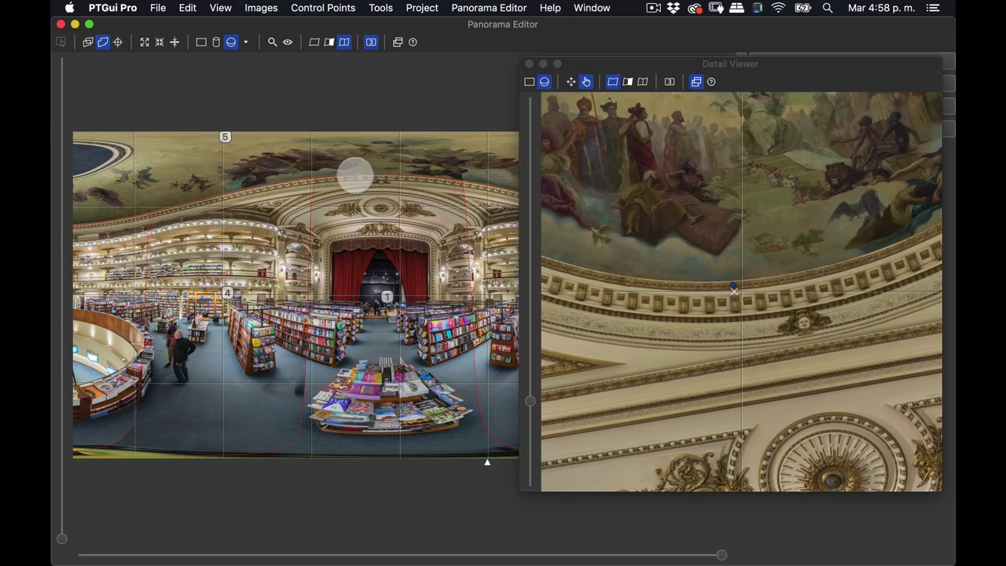
mouse_move(356, 176)
mouse_down()
mouse_move(220, 188)
mouse_move(80, 221)
mouse_up()
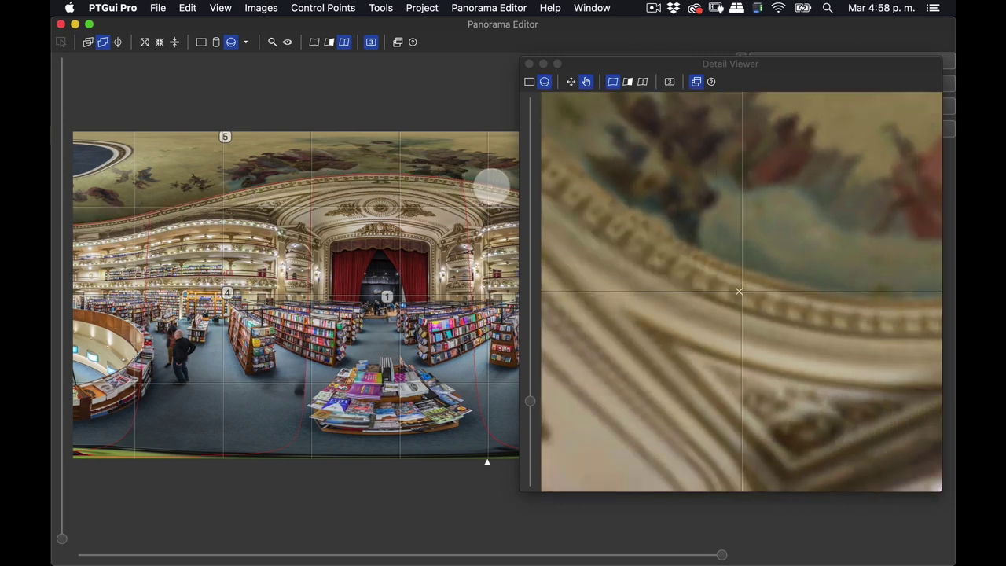
drag(568, 24, 208, 22)
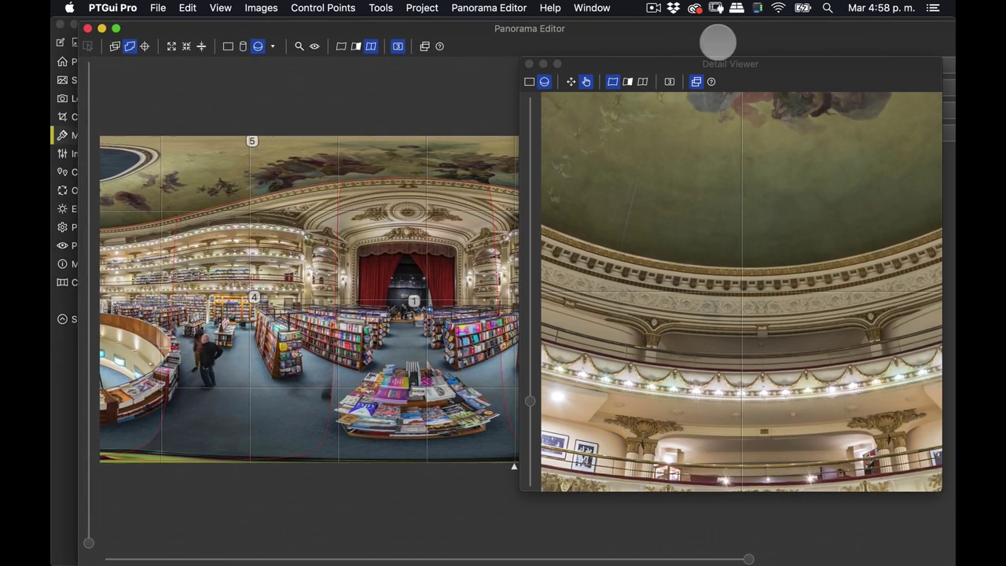
click(60, 116)
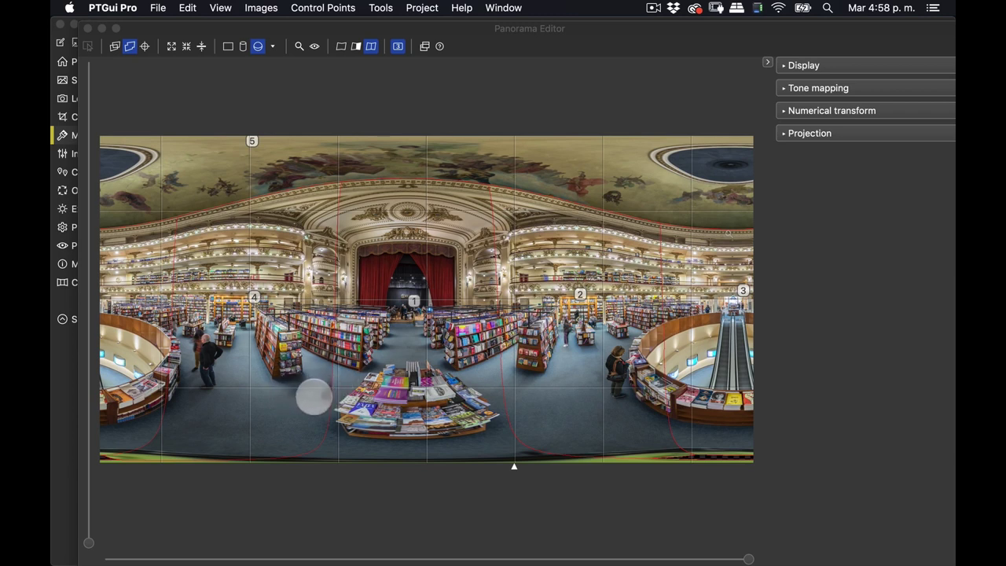
- Edit the masks of images 1 and 4 using the red freehand brush
right_click(318, 400)
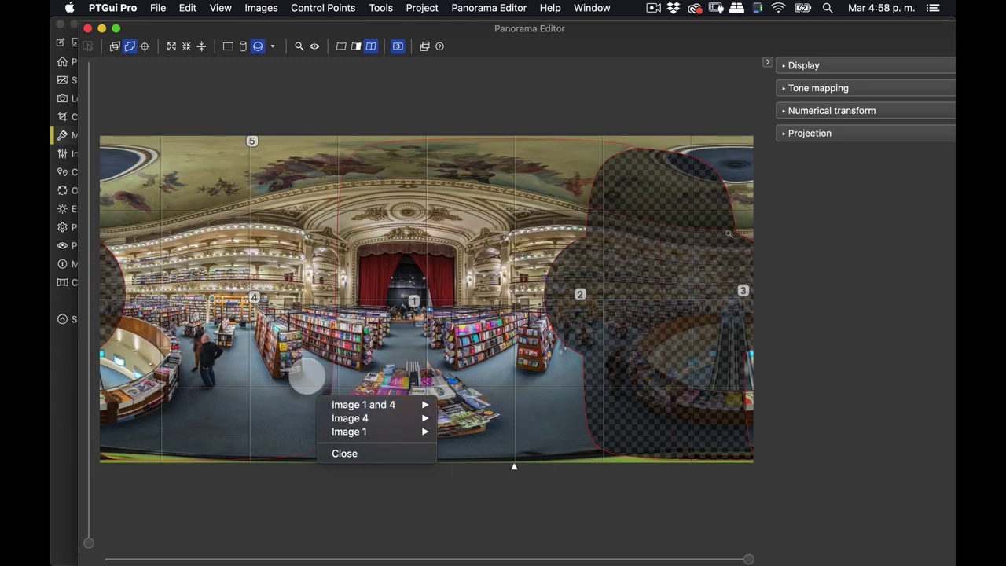
mouse_move(363, 405)
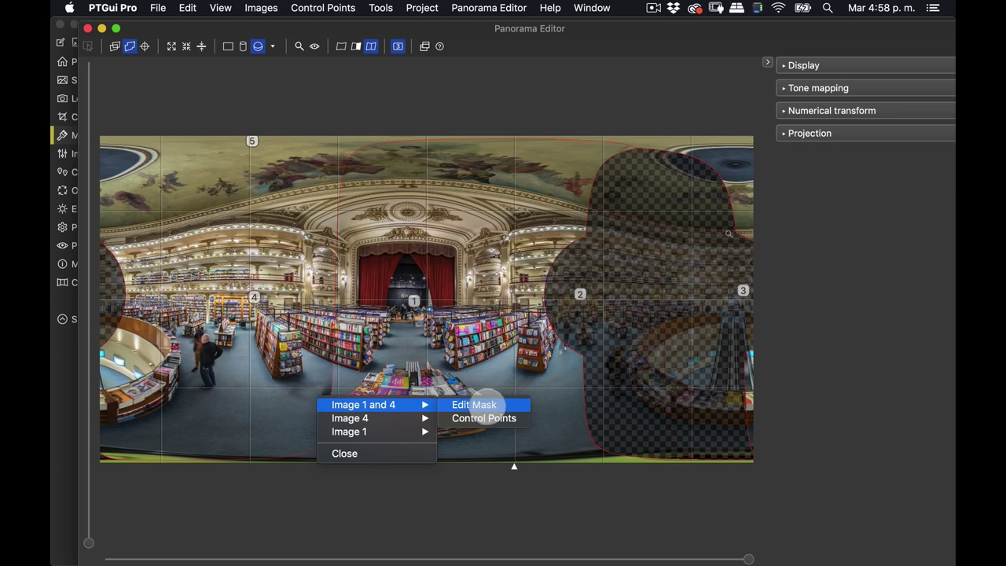
click(485, 406)
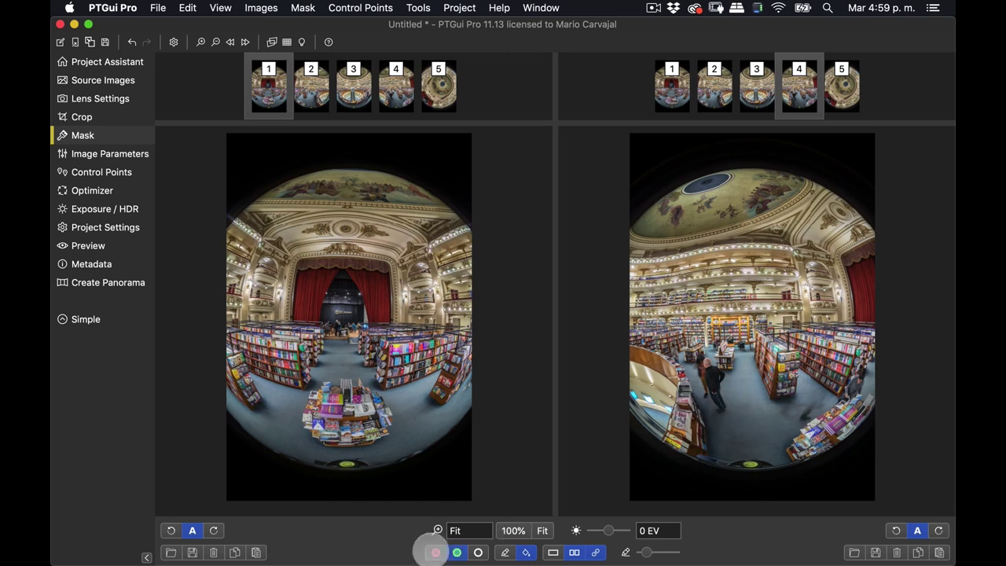
click(436, 552)
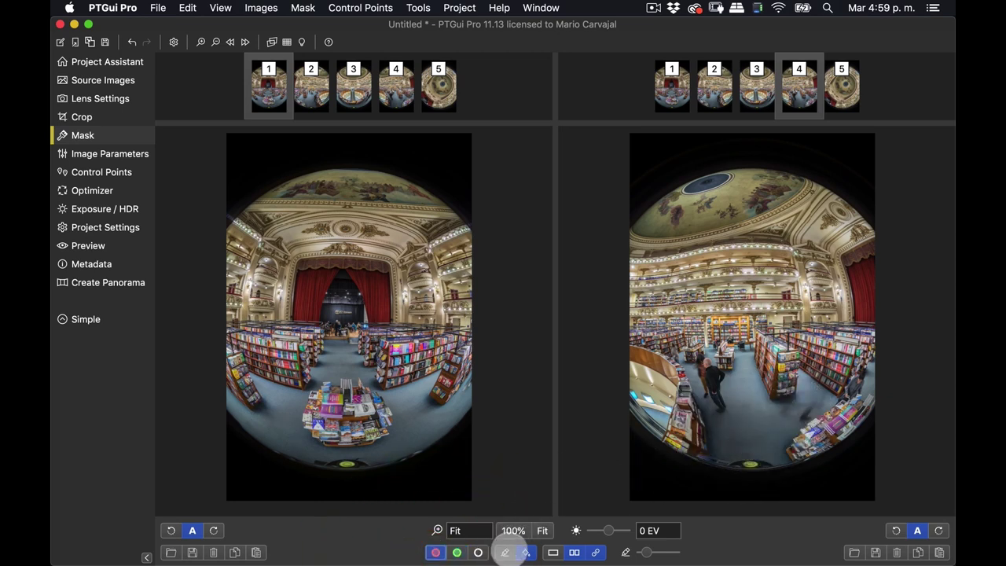
click(506, 552)
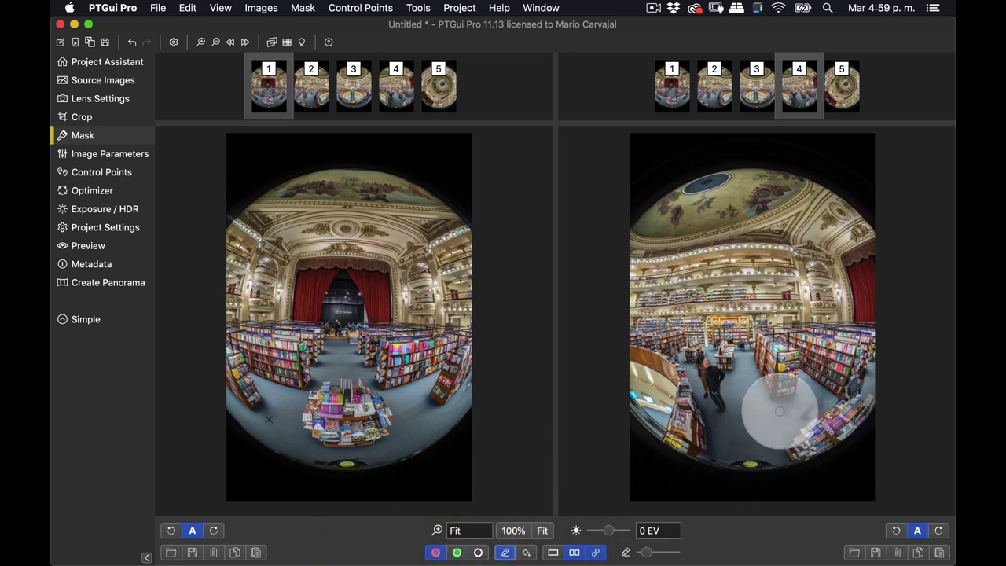
- Paint red exclusion over image 4's lower-right bookshelf area and check the stitched preview
drag(779, 410, 800, 406)
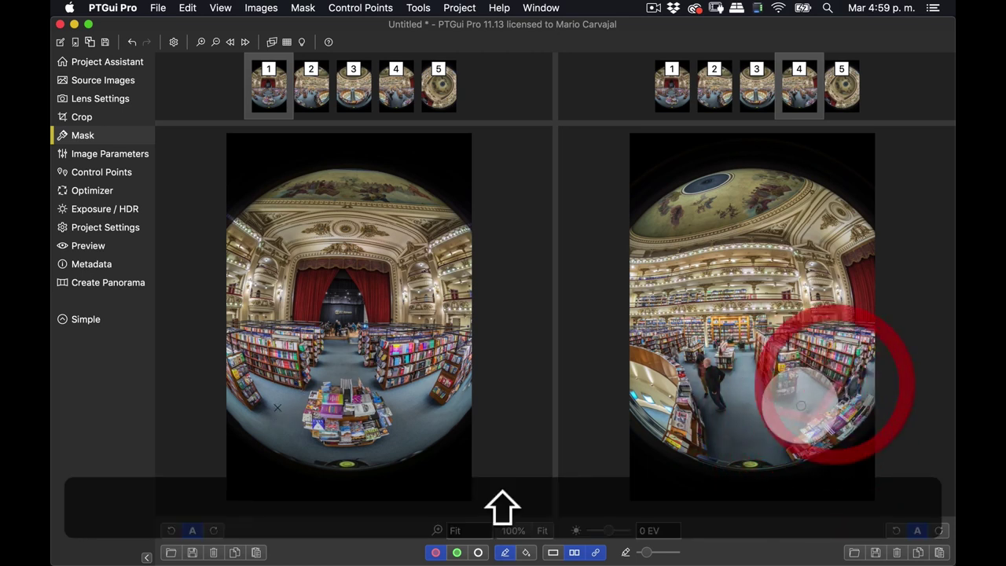
shift+click(787, 406)
super+click(822, 409)
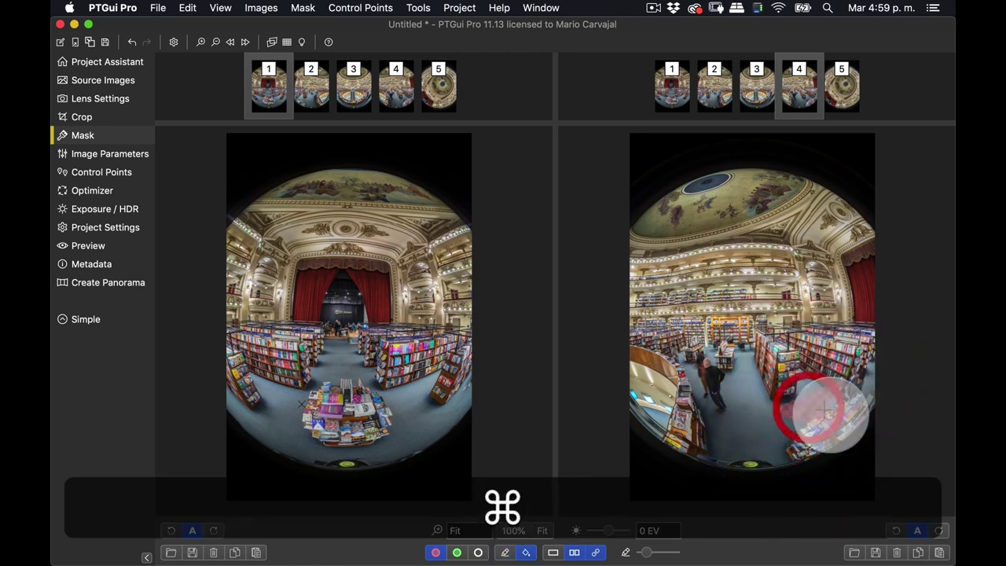
key(super+e)
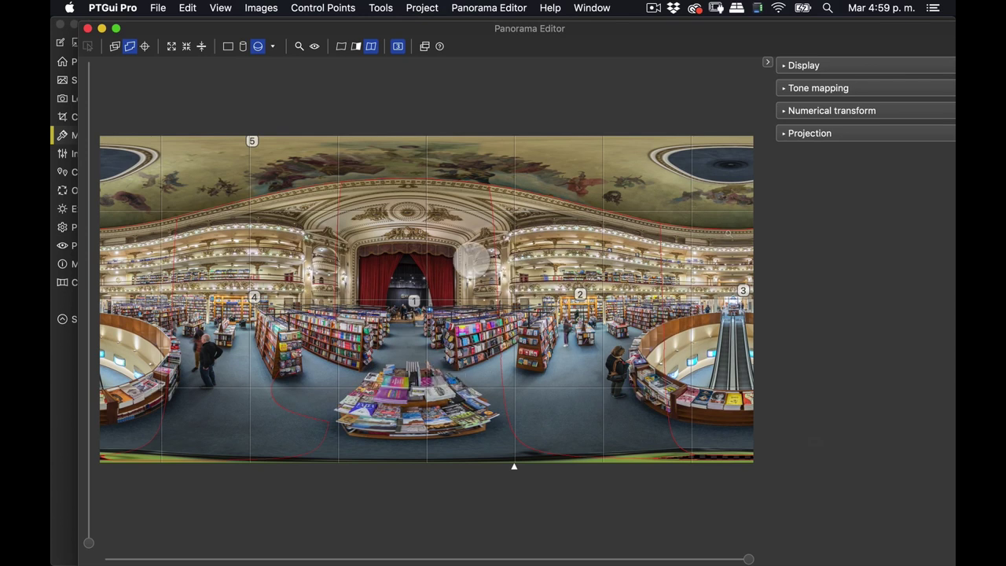
key(super+w)
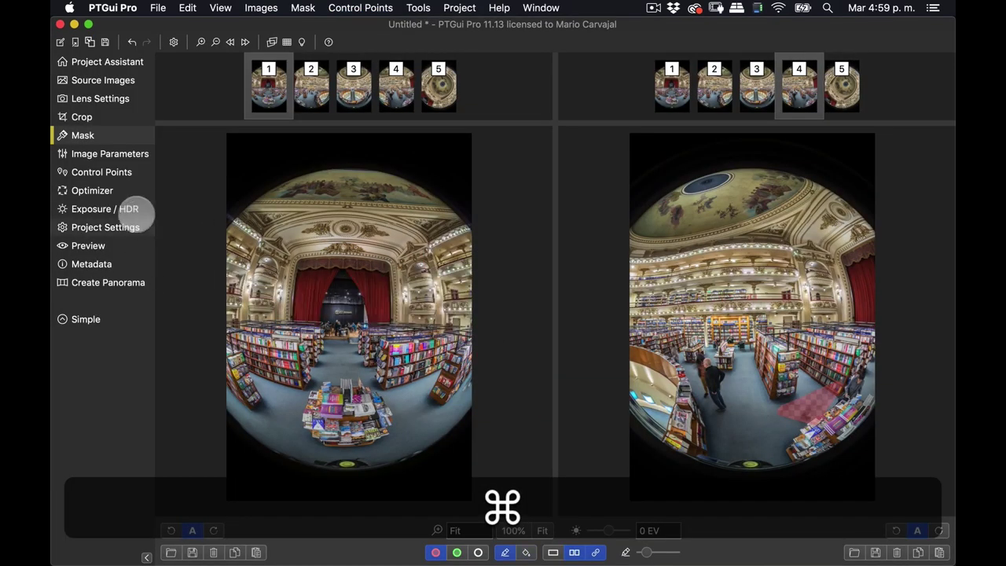
- Show the same source image in both Control Points panes, zoomed to 100%
click(110, 174)
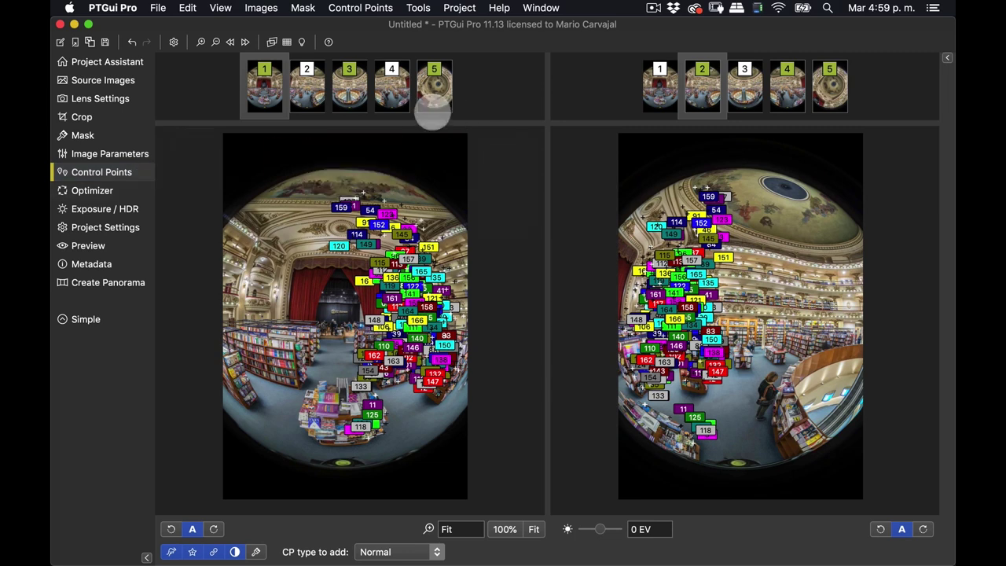
click(663, 93)
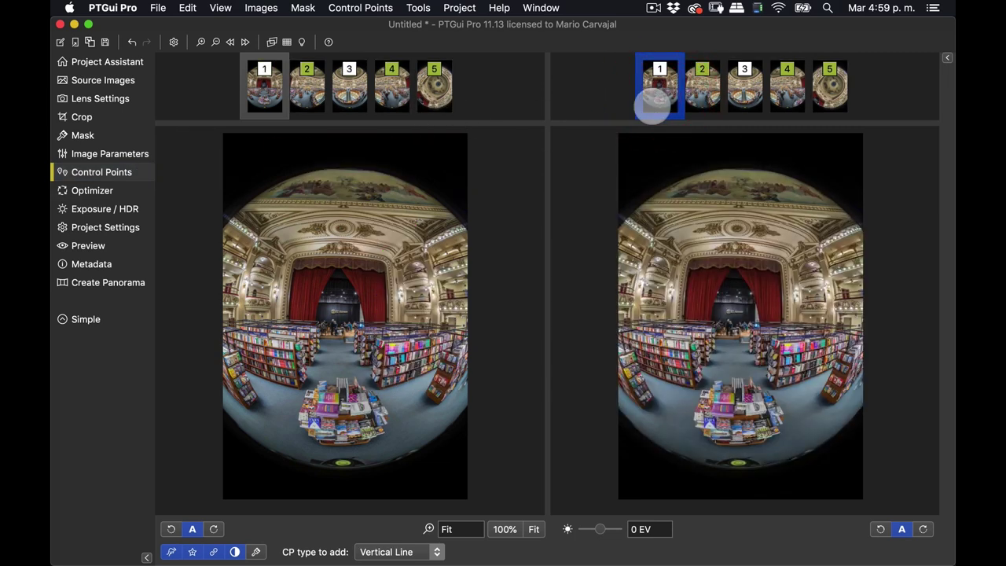
mouse_move(424, 323)
mouse_down()
mouse_move(318, 314)
mouse_move(483, 506)
mouse_up()
click(504, 530)
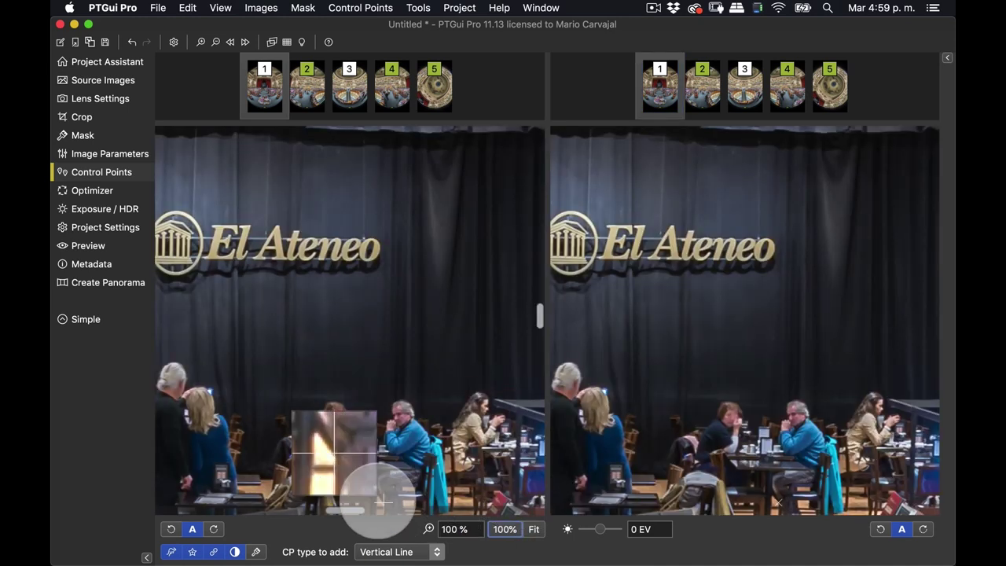
mouse_move(346, 511)
mouse_down()
mouse_move(237, 512)
mouse_move(254, 511)
mouse_up()
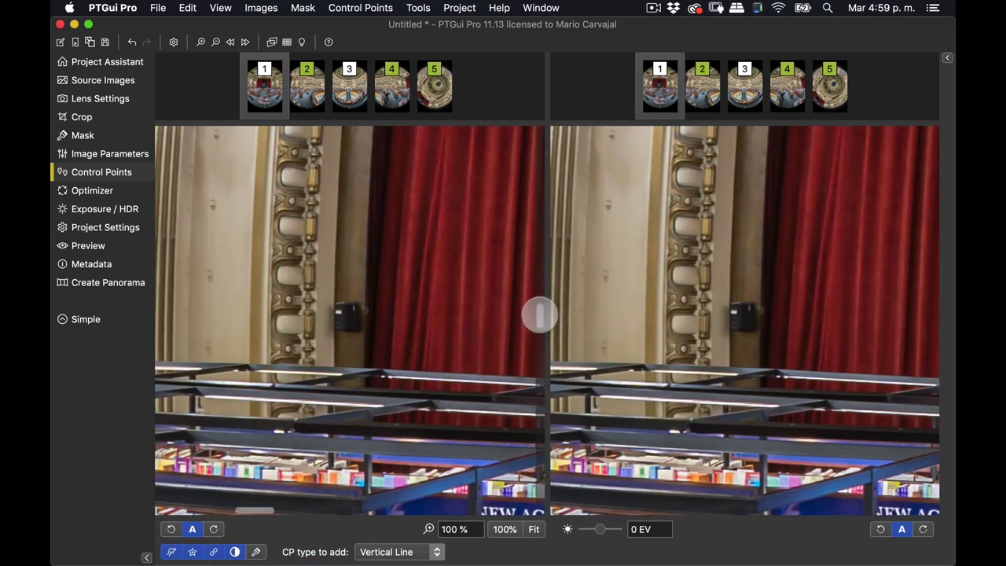
drag(539, 309, 539, 270)
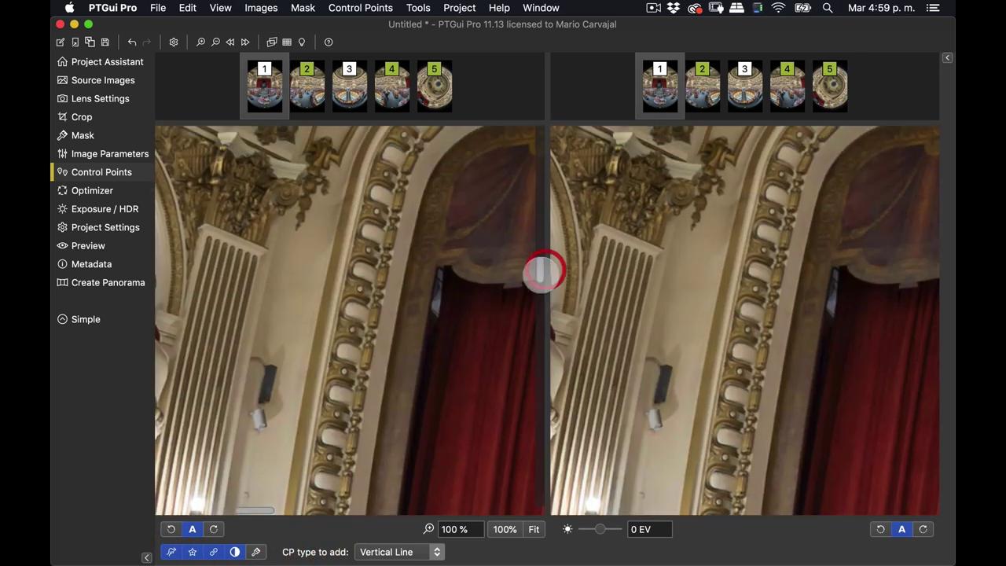
- Add a vertical line control point along the column, top to bottom
click(248, 259)
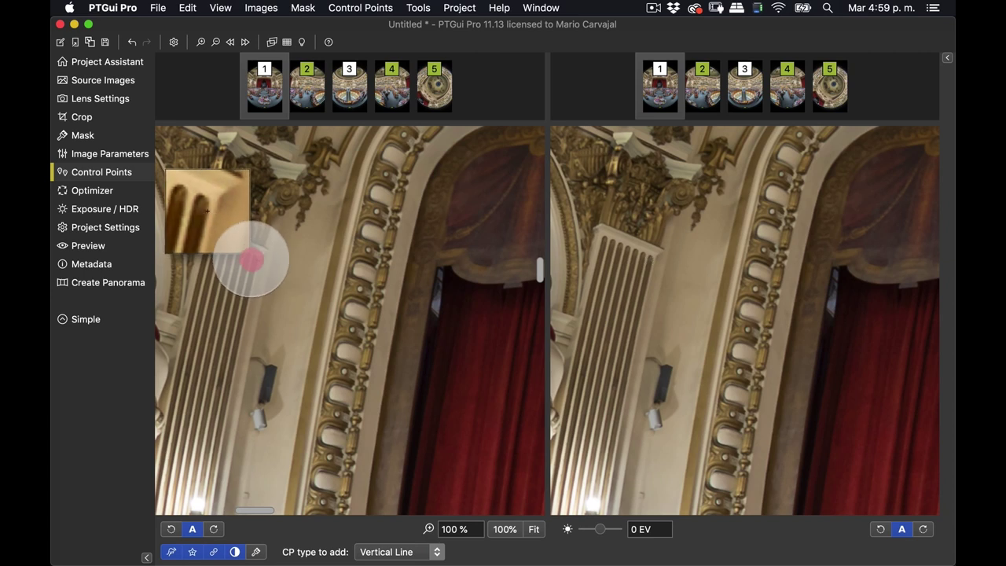
scroll(657, 307, down, 5)
scroll(657, 307, down, 3)
scroll(656, 306, down, 3)
scroll(656, 307, down, 3)
scroll(656, 306, down, 3)
scroll(657, 307, left, 2)
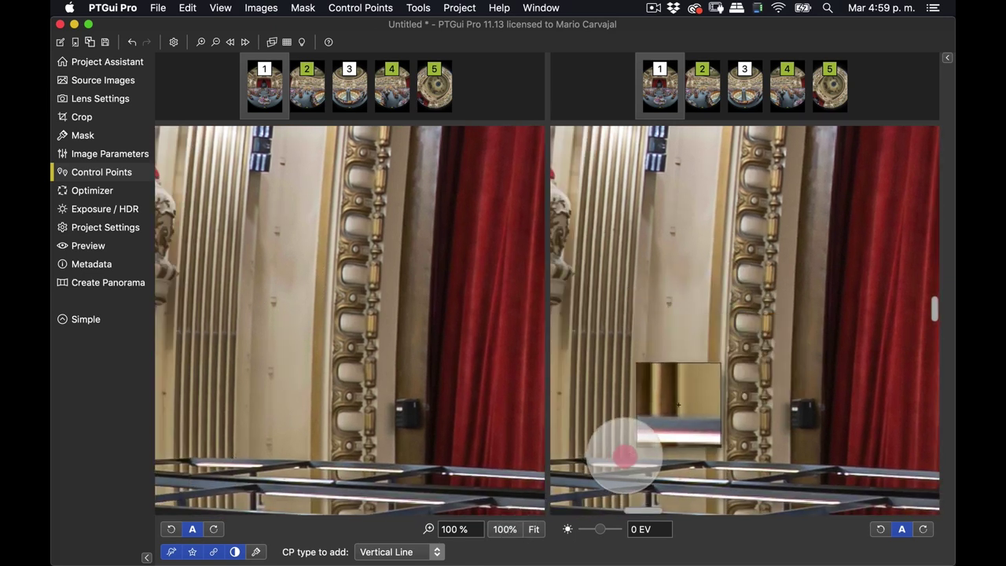
click(624, 454)
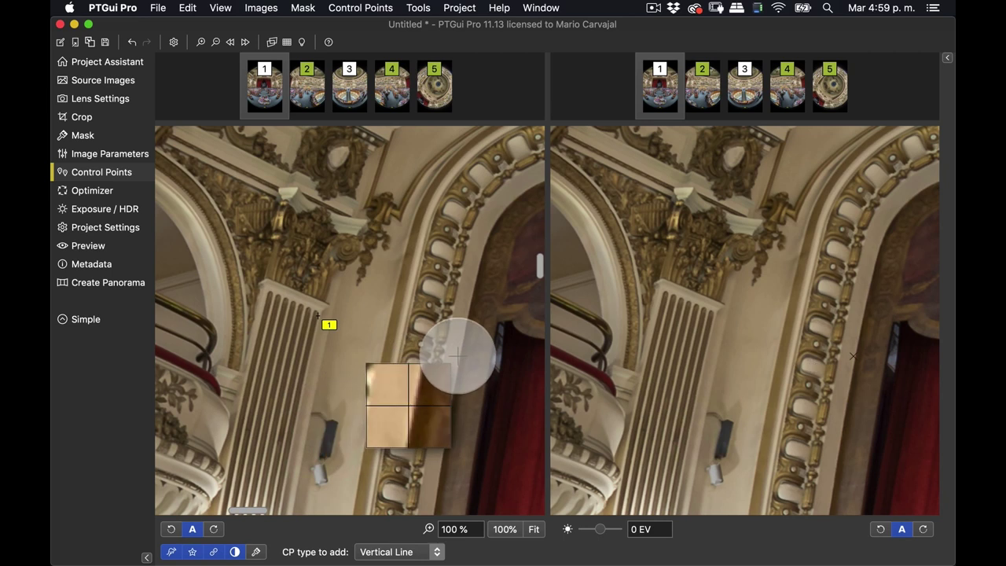
scroll(457, 356, down, 5)
scroll(457, 356, up, 2)
scroll(458, 356, down, 2)
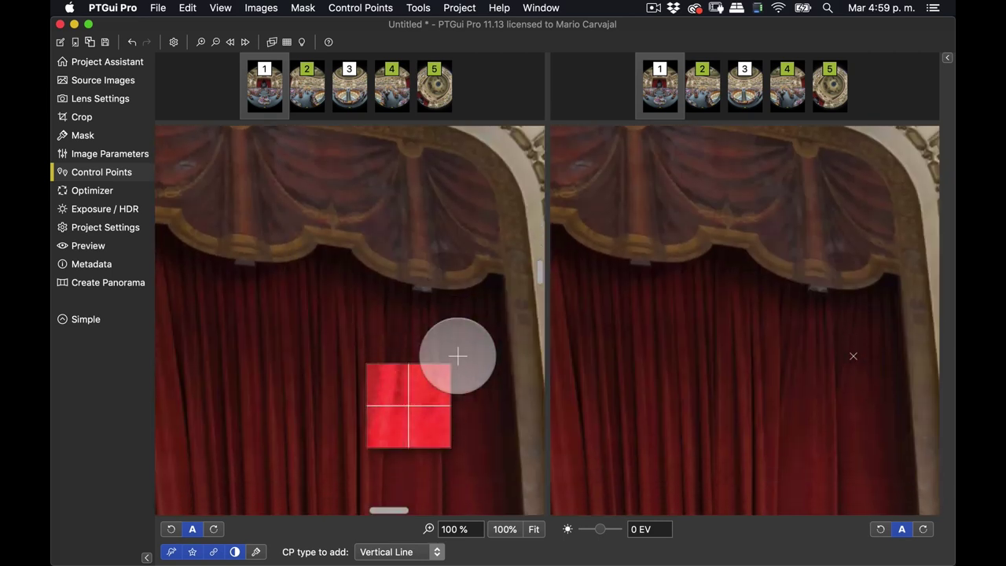
scroll(457, 356, down, 3)
scroll(457, 356, down, 3)
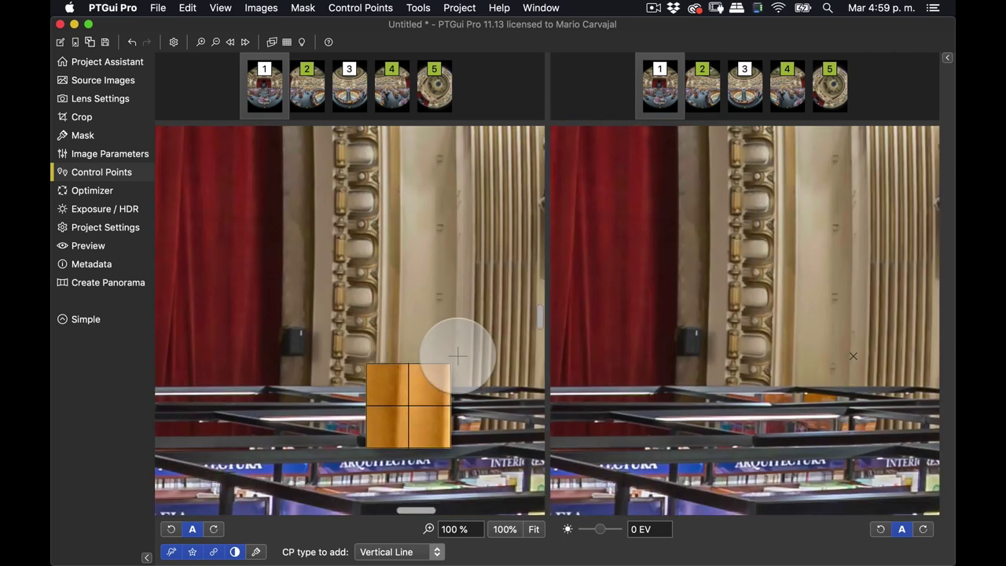
scroll(458, 356, right, 3)
scroll(458, 356, up, 2)
scroll(458, 356, up, 2)
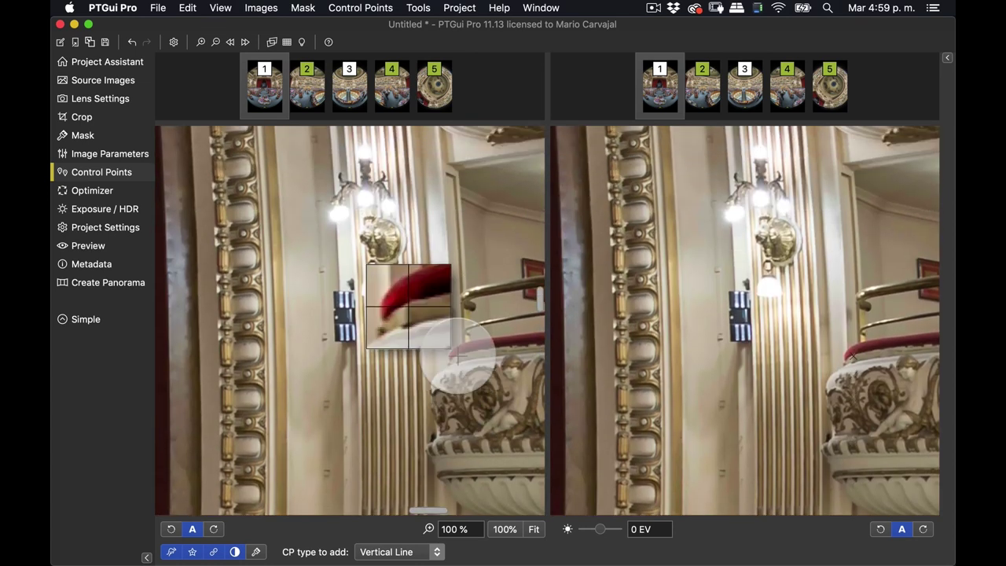
scroll(457, 356, up, 3)
scroll(458, 357, up, 1)
scroll(457, 356, up, 1)
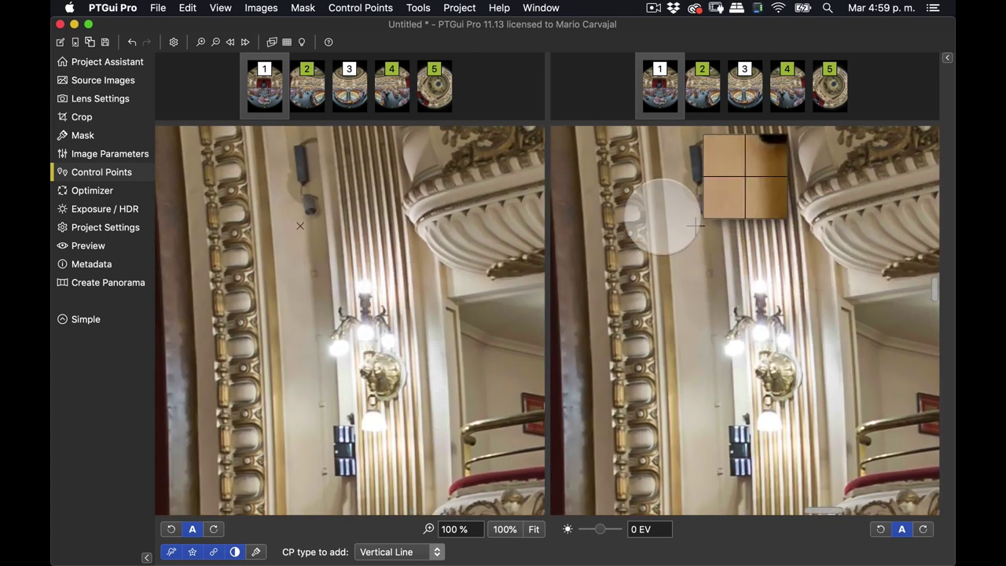
- Add a second vertical line along the pillar edge
click(335, 142)
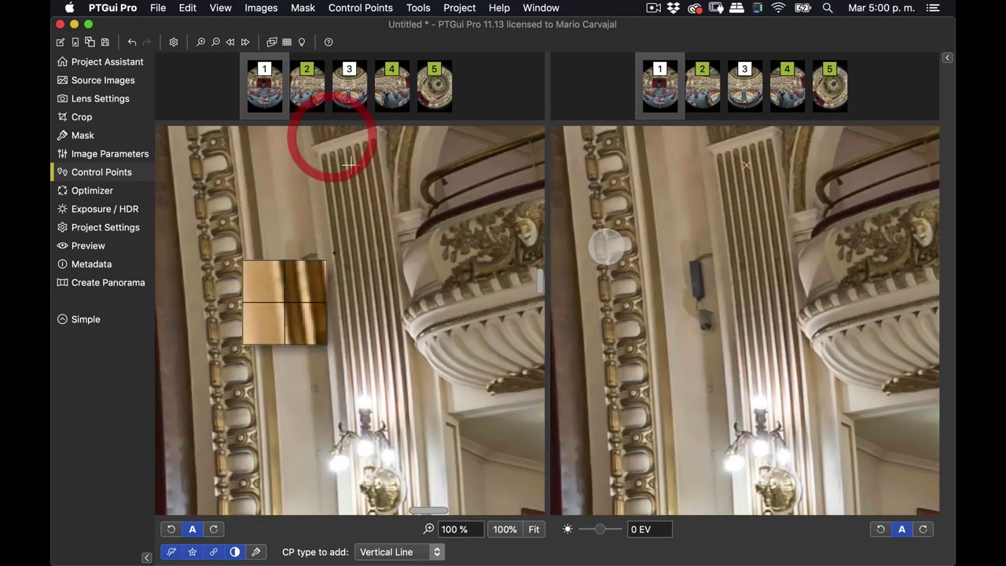
scroll(748, 427, down, 2)
scroll(747, 436, down, 3)
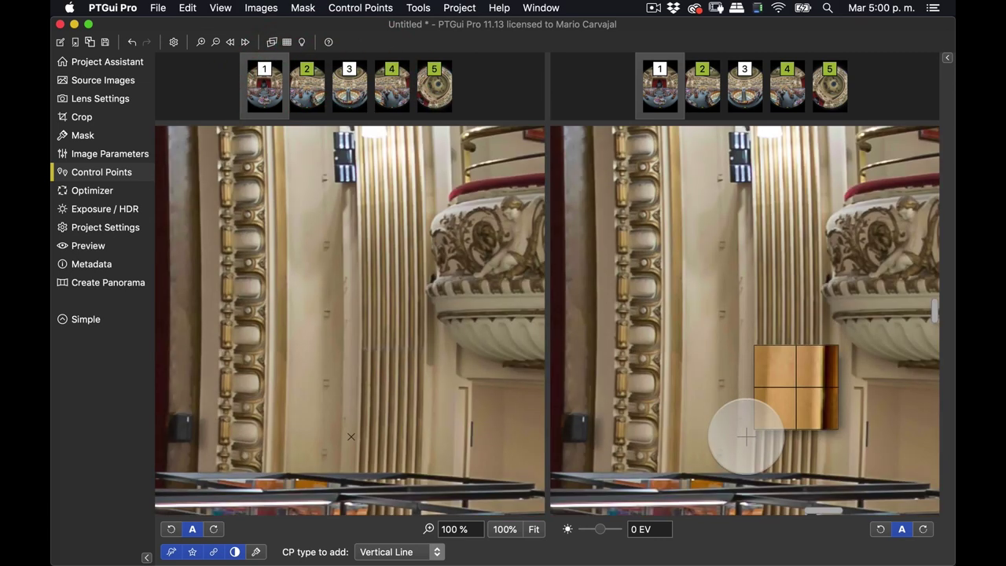
scroll(747, 437, down, 2)
scroll(743, 429, down, 2)
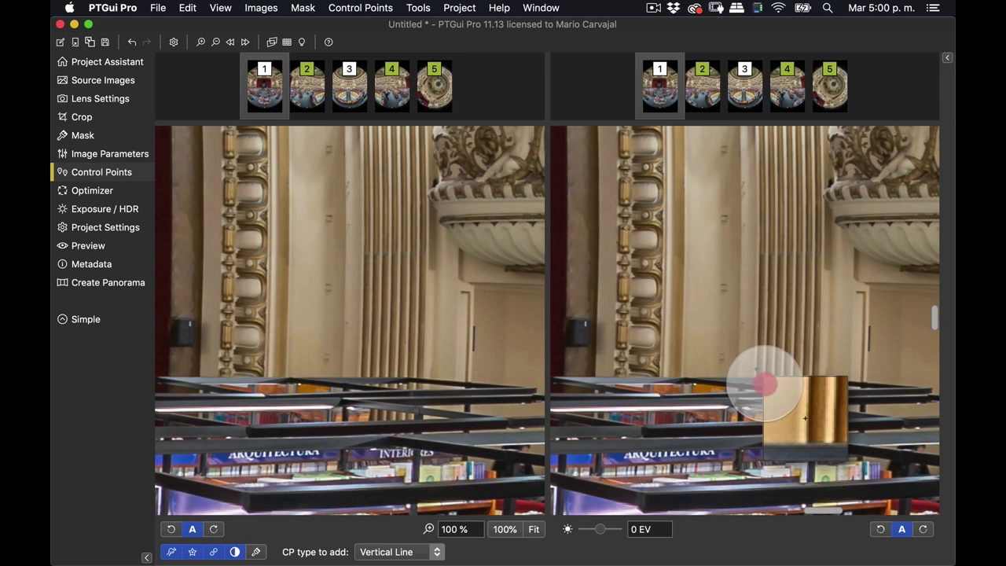
click(764, 383)
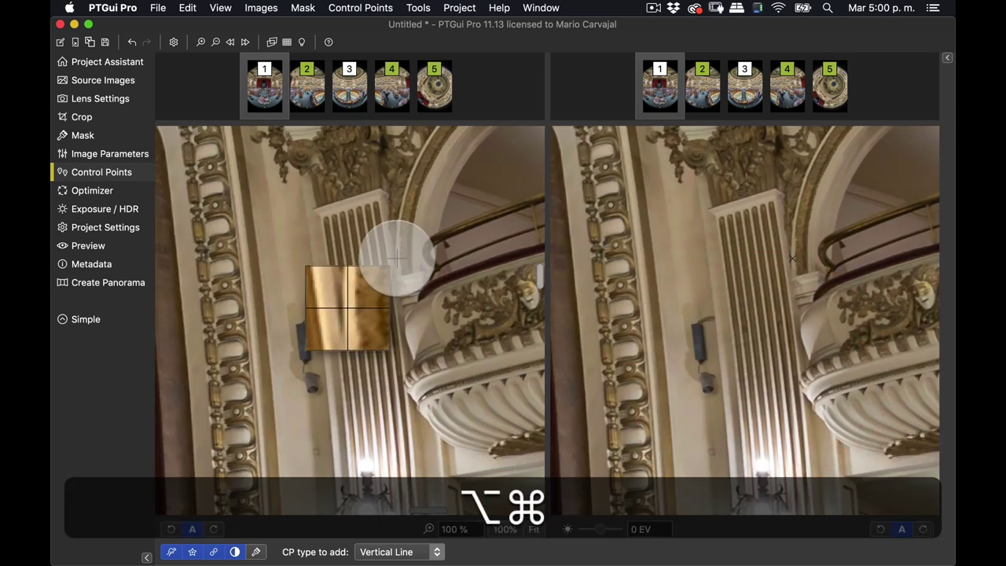
- In the next image, add a vertical line along the column
key(alt+super+Right)
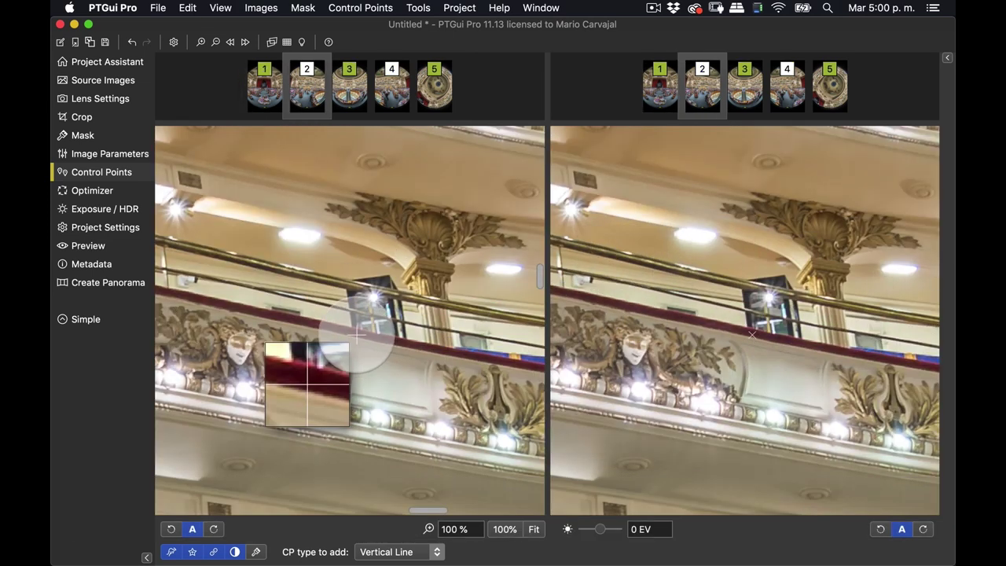
scroll(356, 335, down, 5)
scroll(356, 334, down, 5)
scroll(356, 334, down, 5)
scroll(358, 332, down, 5)
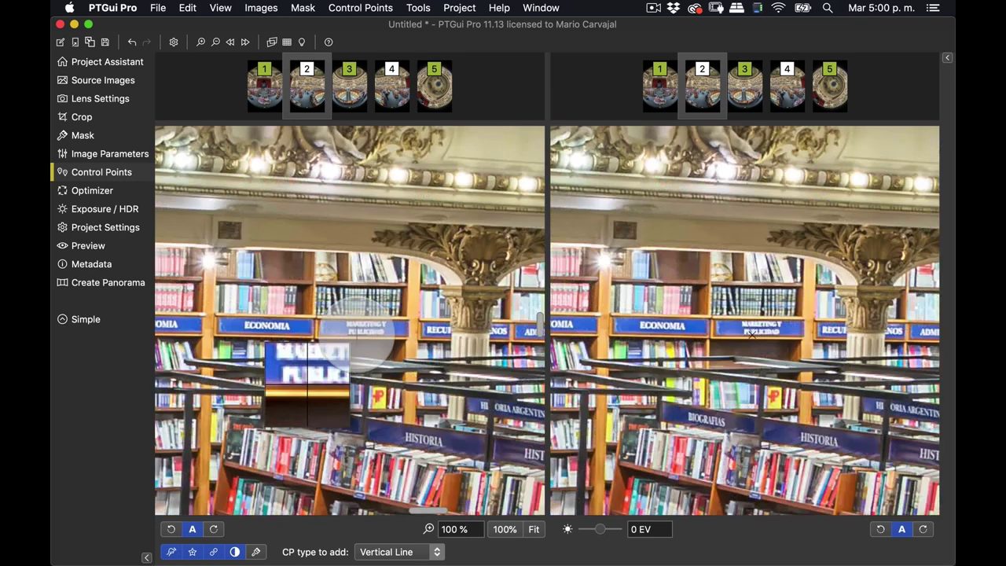
scroll(358, 334, down, 3)
scroll(358, 334, right, 5)
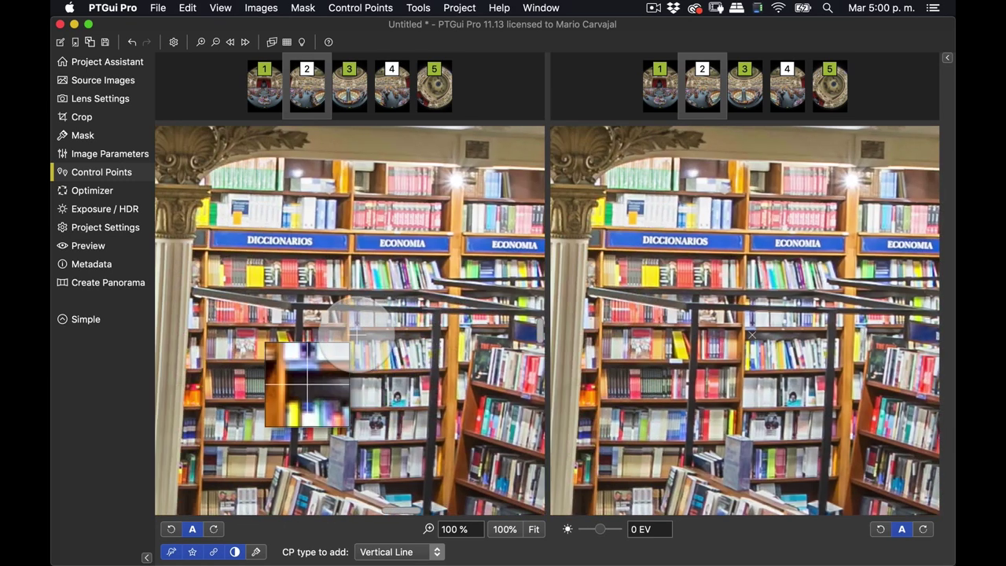
scroll(752, 335, down, 2)
scroll(753, 335, left, 3)
scroll(752, 335, left, 2)
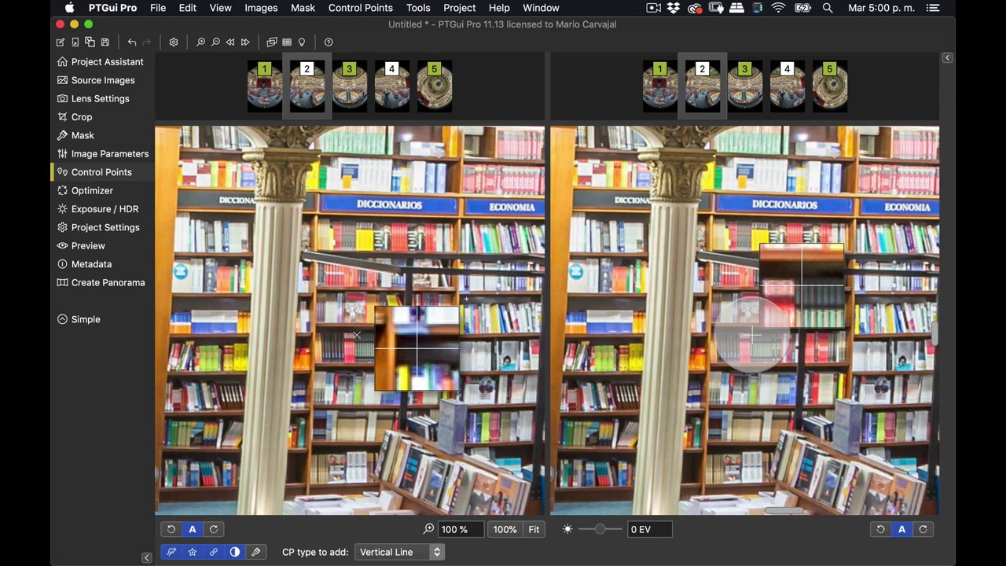
scroll(752, 335, down, 3)
scroll(752, 335, down, 2)
scroll(752, 335, up, 2)
scroll(753, 335, up, 1)
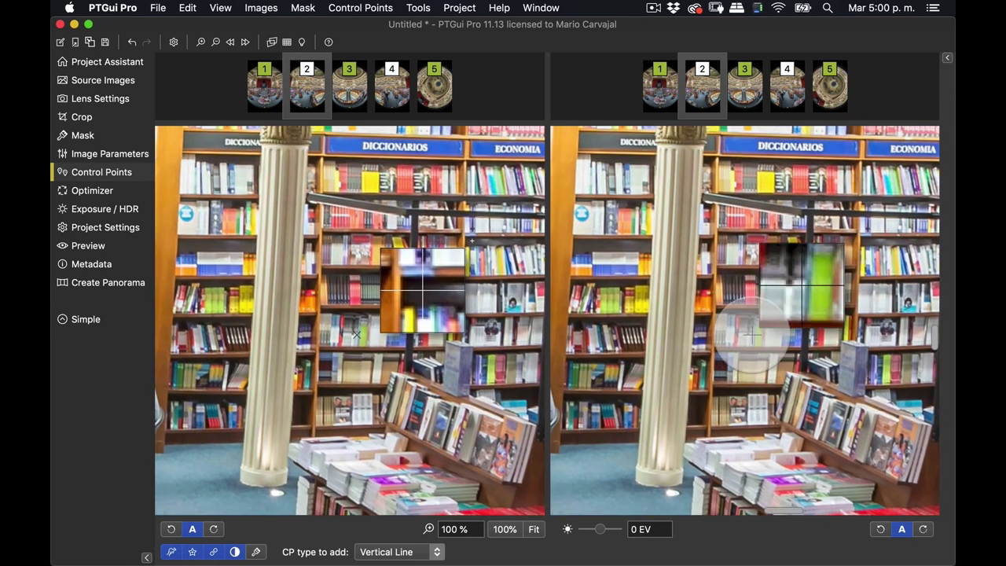
scroll(753, 335, left, 3)
scroll(753, 335, up, 3)
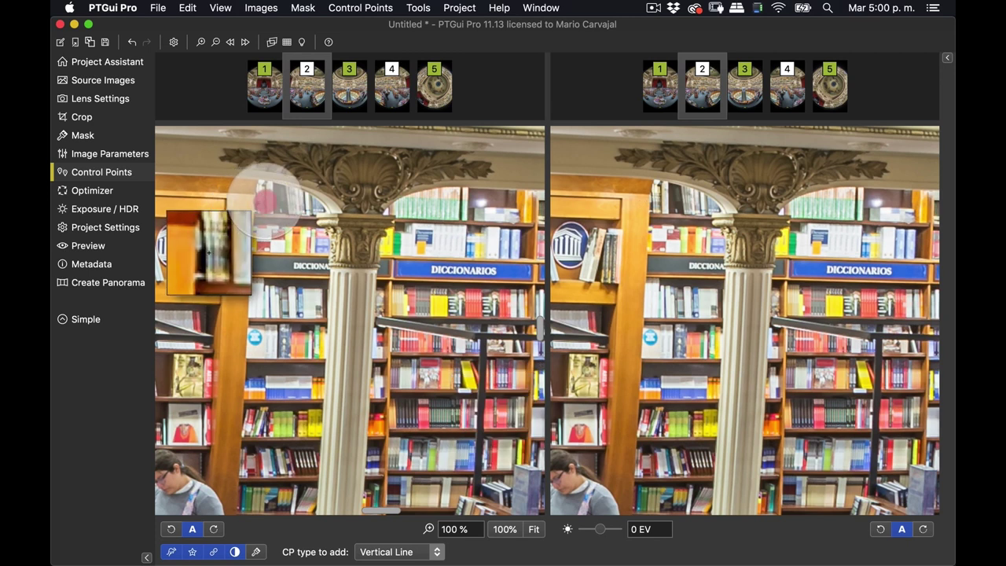
click(253, 202)
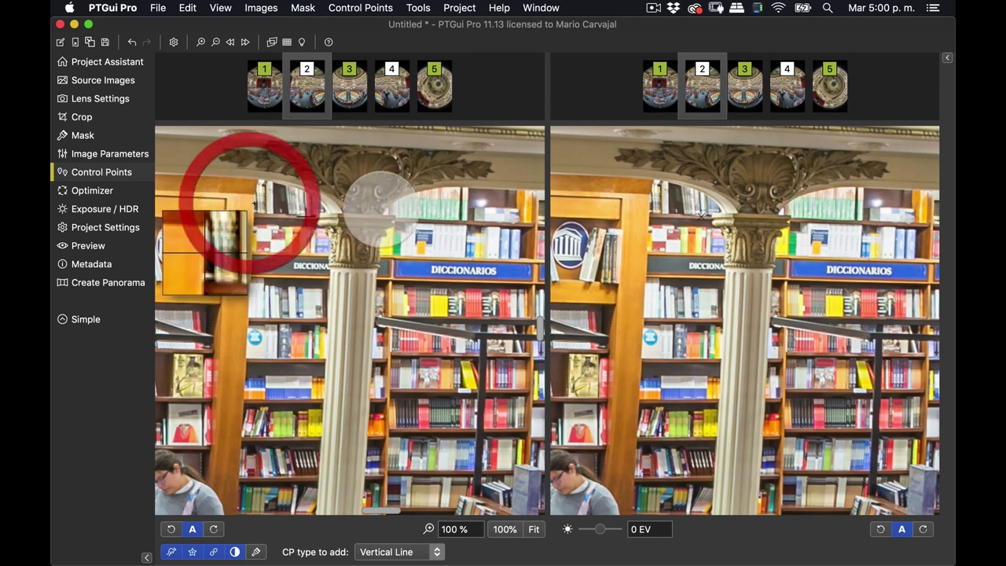
scroll(689, 410, down, 2)
scroll(676, 405, down, 6)
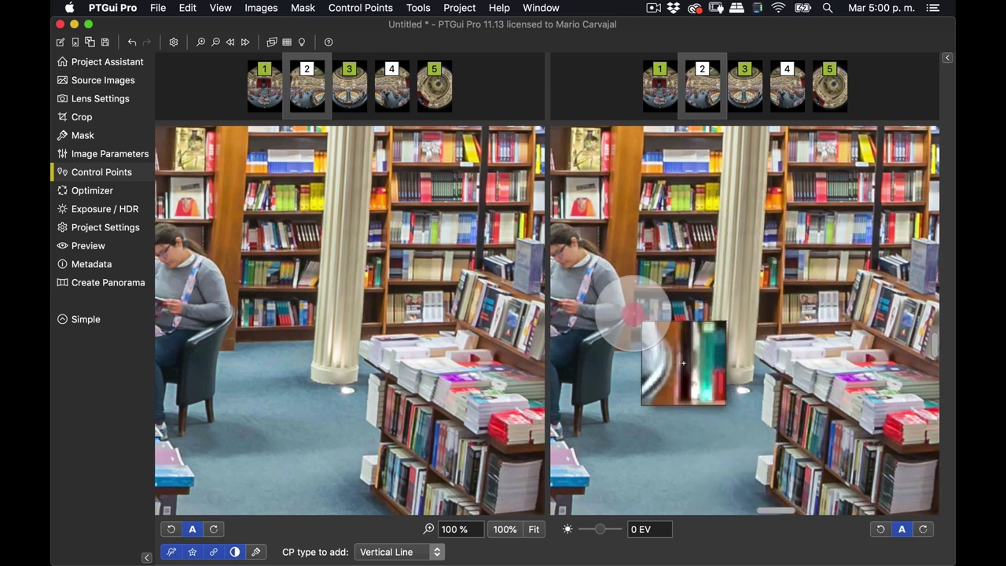
click(625, 322)
scroll(382, 291, up, 8)
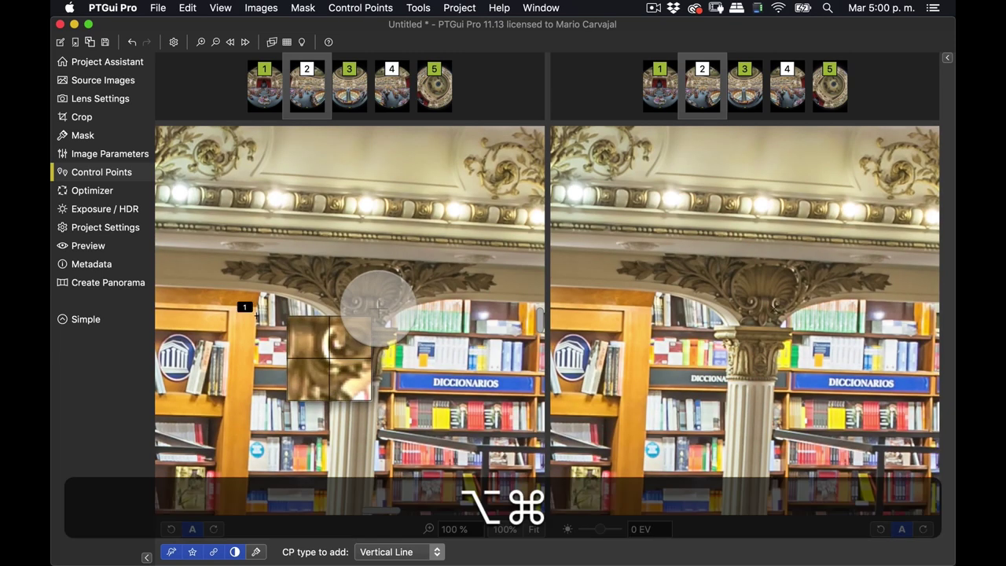
- In the following image, add a vertical line along the door frame edge
key(alt+super+Right)
scroll(378, 309, down, 10)
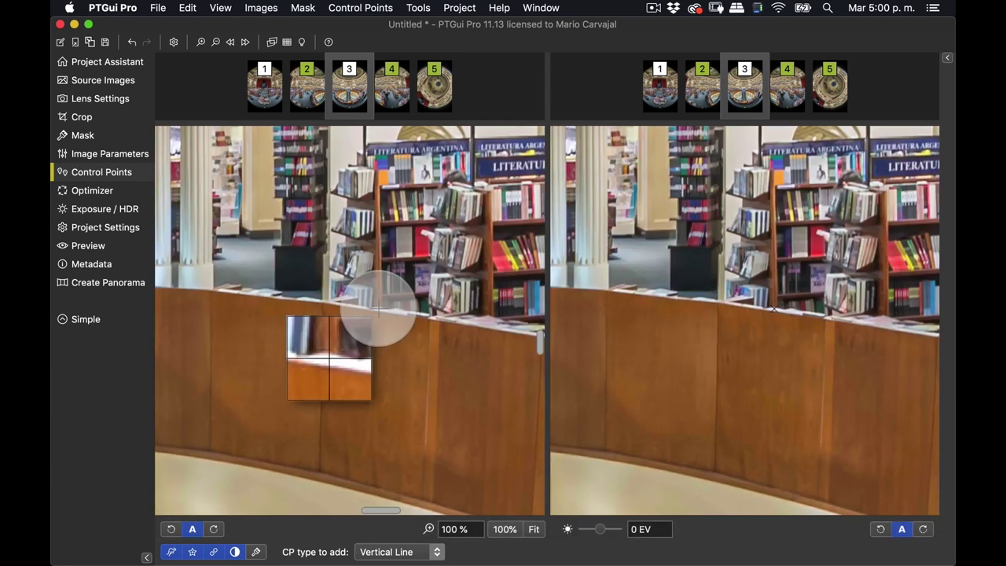
scroll(378, 309, down, 10)
scroll(378, 309, up, 8)
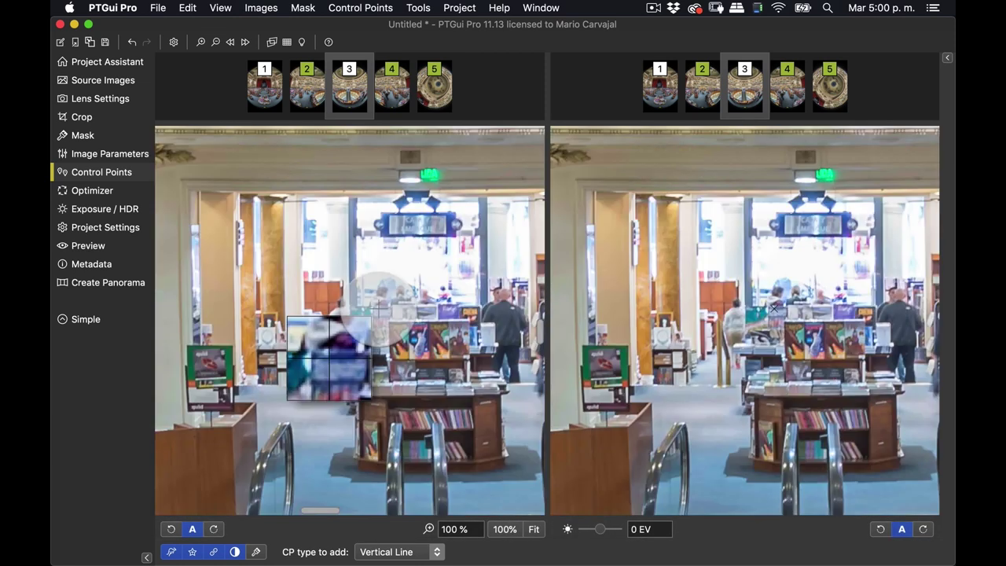
scroll(378, 309, up, 6)
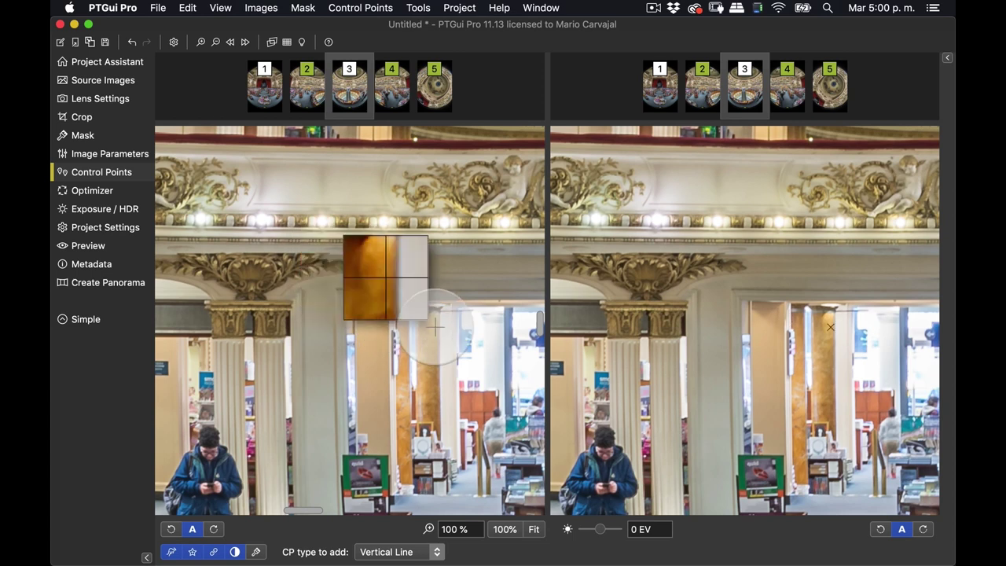
mouse_move(350, 326)
mouse_down()
mouse_move(367, 328)
mouse_move(355, 324)
mouse_up()
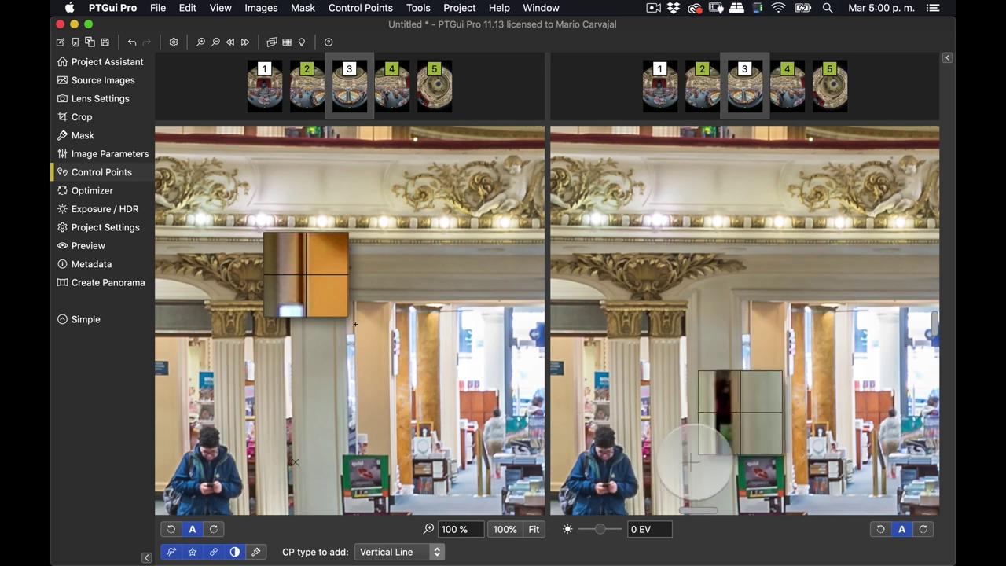
drag(754, 434, 744, 402)
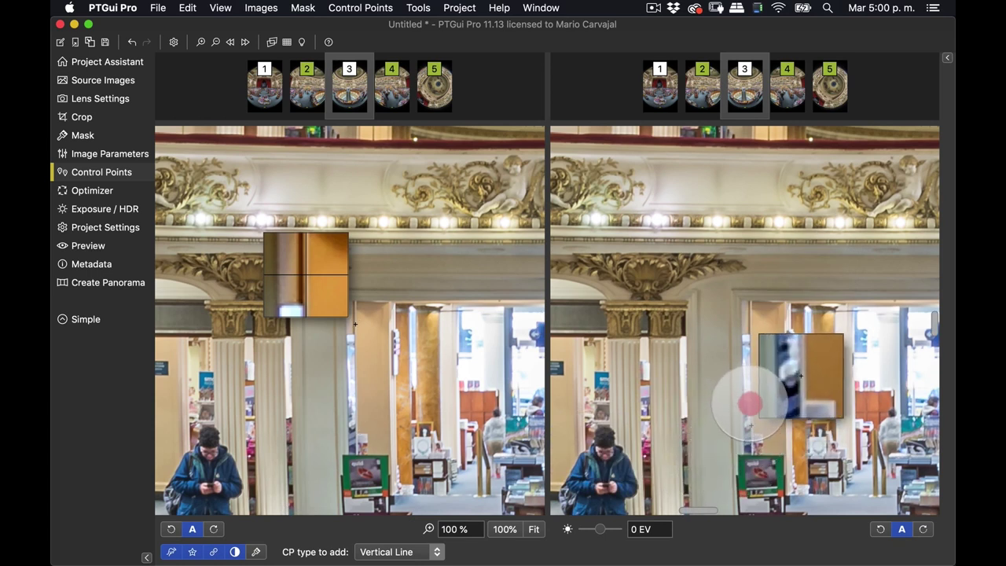
drag(745, 403, 745, 402)
scroll(450, 389, left, 5)
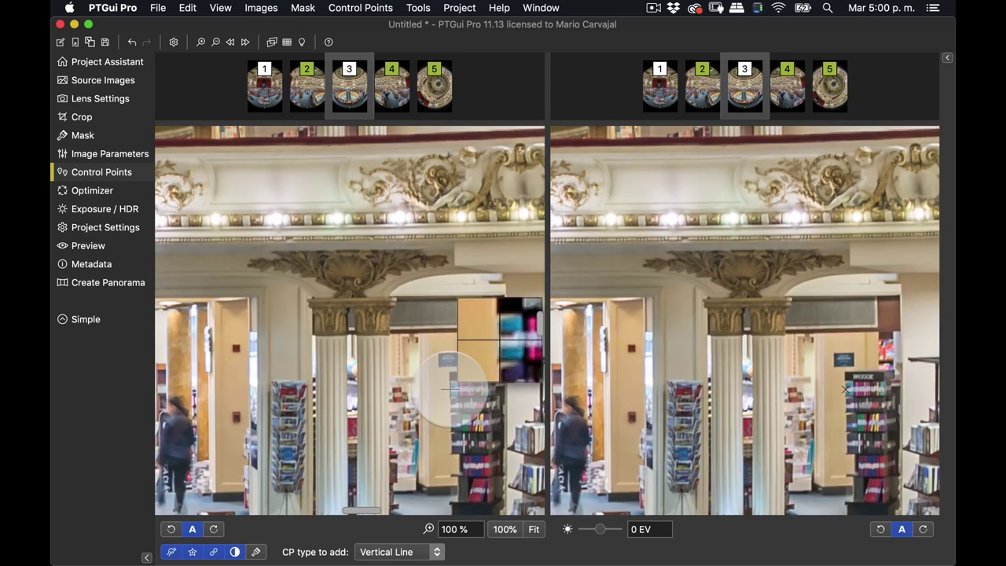
scroll(449, 390, left, 3)
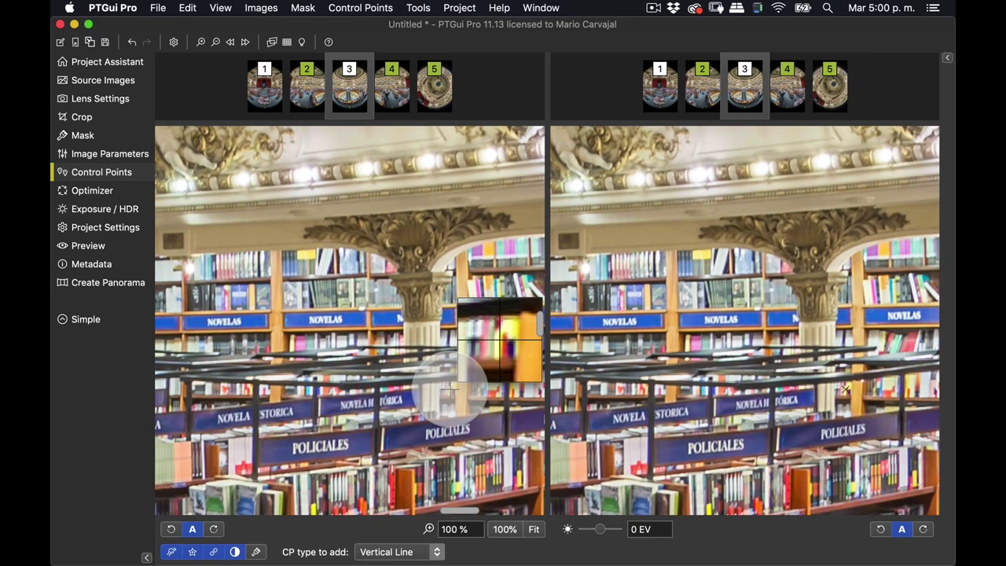
scroll(450, 390, left, 3)
scroll(450, 389, left, 2)
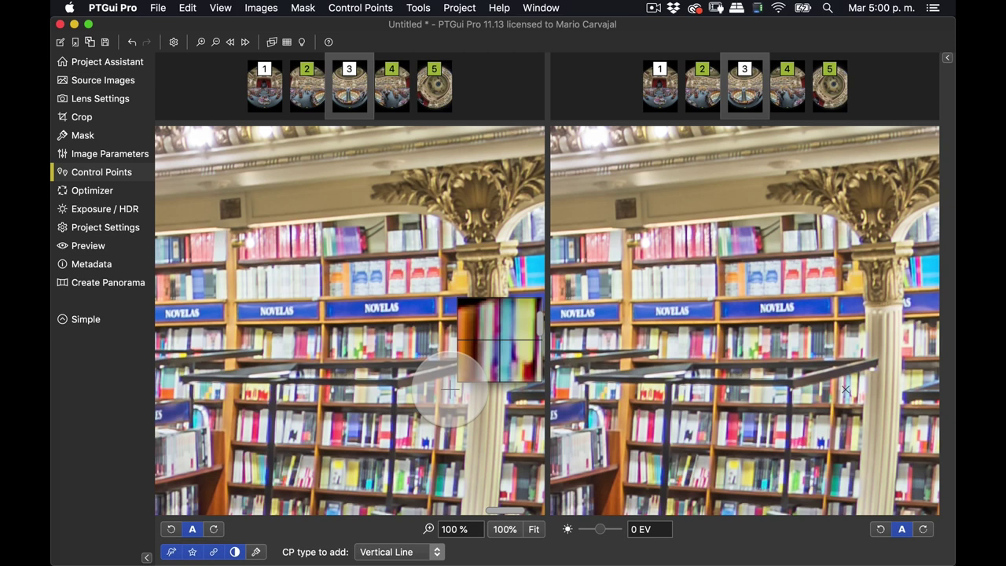
- In image 4, add a vertical line from the column top downward
key(alt+super+Right)
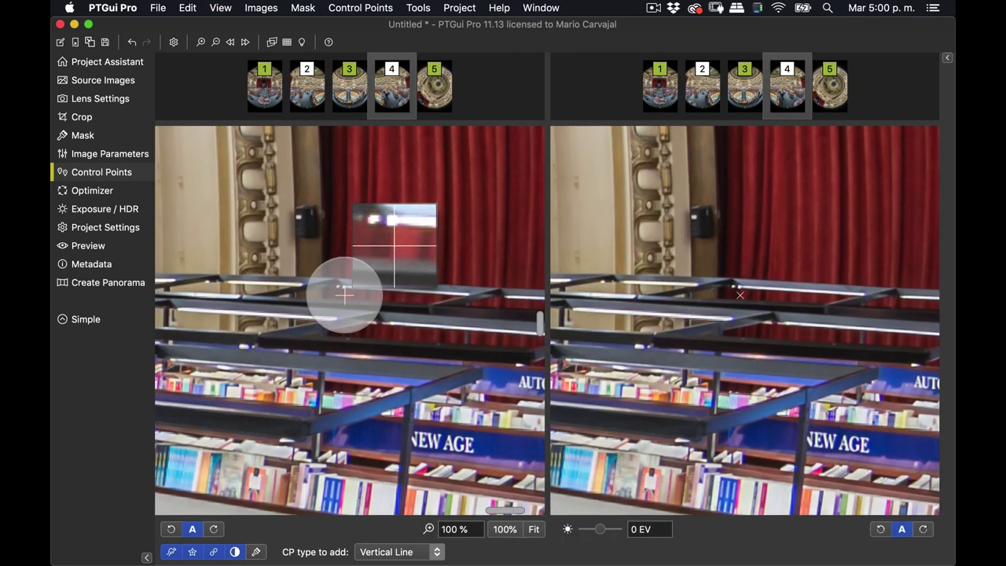
scroll(345, 295, left, 5)
scroll(344, 295, left, 1)
scroll(345, 295, up, 3)
scroll(344, 295, left, 1)
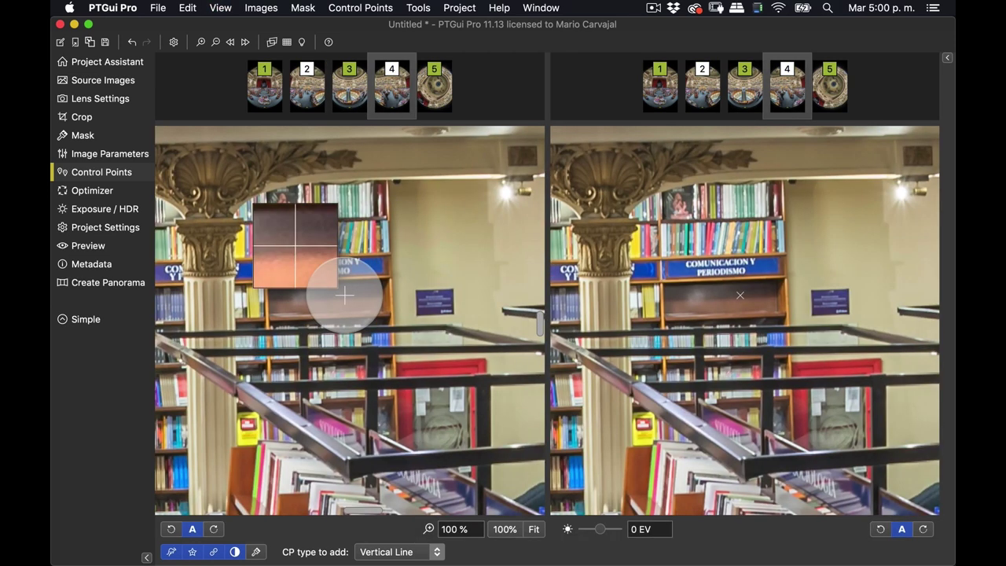
scroll(344, 295, left, 3)
scroll(345, 295, up, 2)
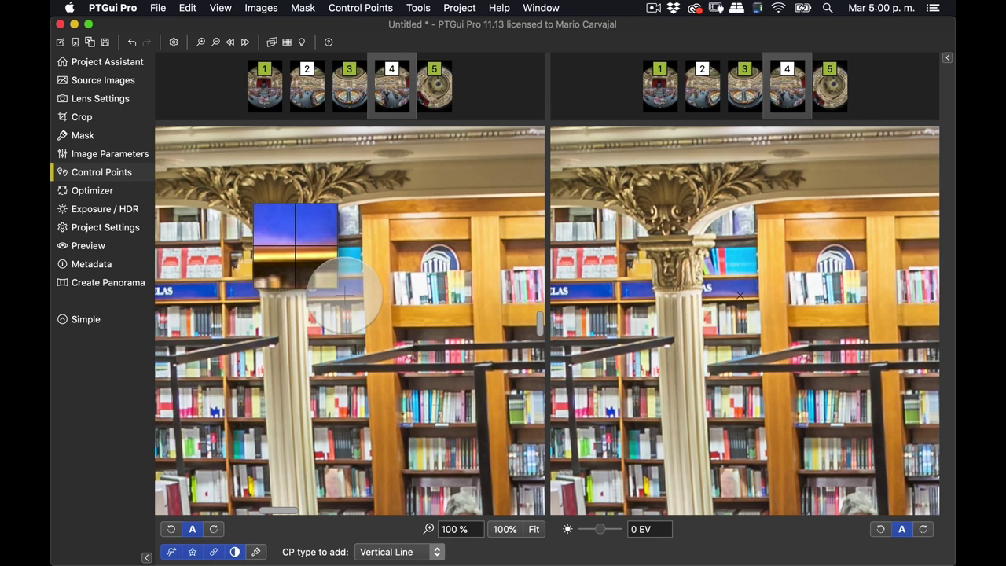
click(340, 224)
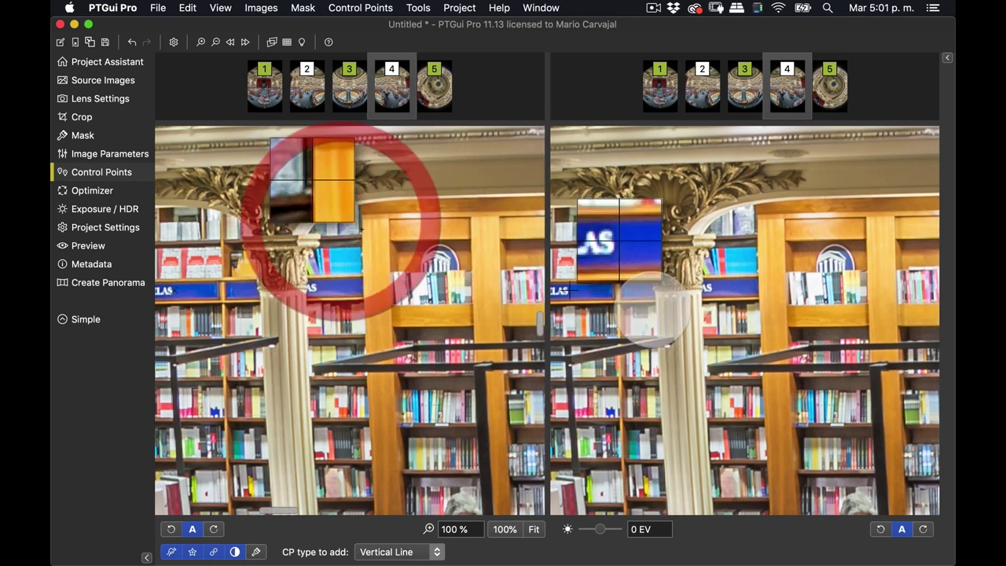
scroll(666, 362, down, 5)
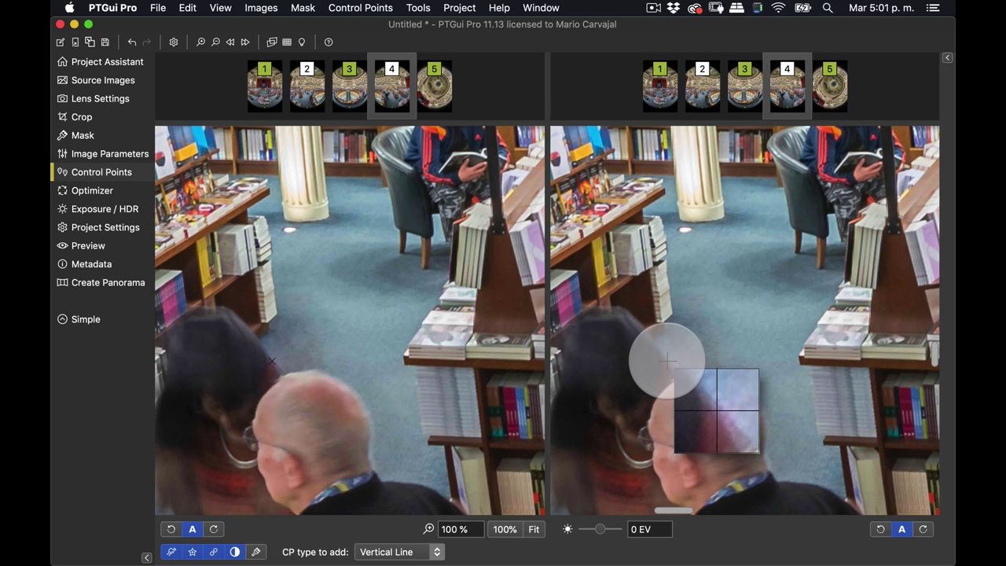
scroll(667, 360, up, 3)
scroll(661, 366, up, 1)
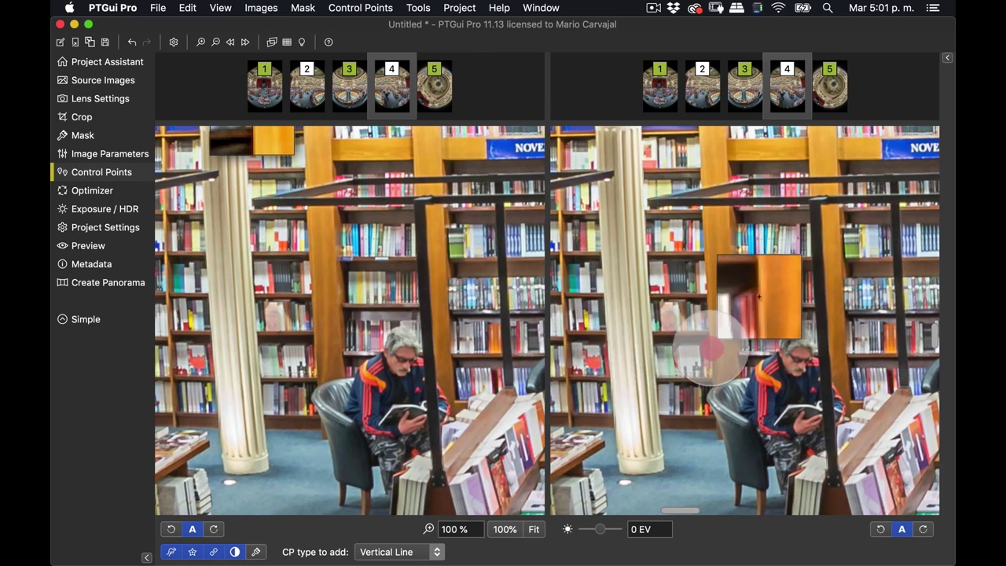
click(712, 348)
scroll(711, 348, up, 3)
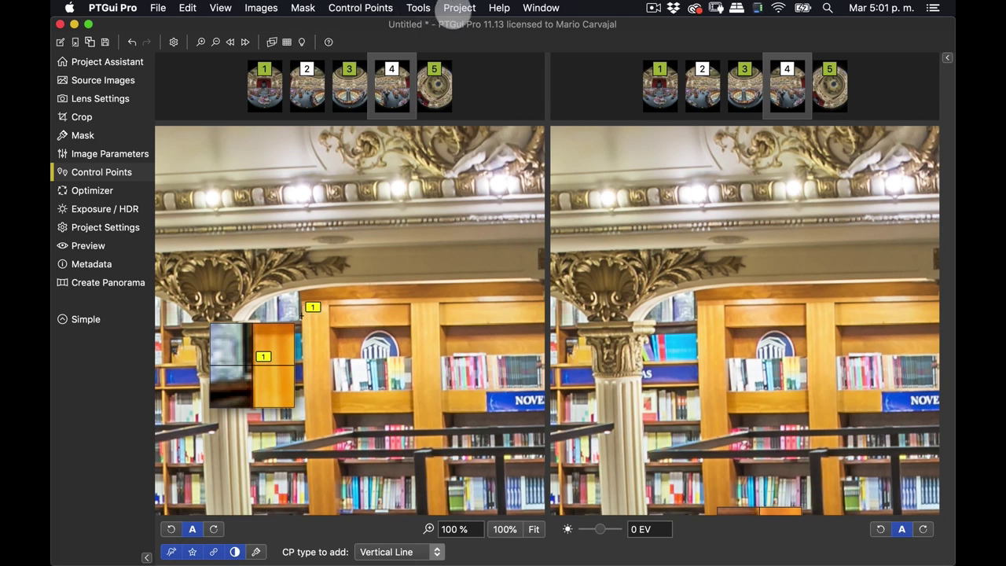
- Run Project > Optimize with the new vertical lines and accept the result
click(459, 8)
click(481, 51)
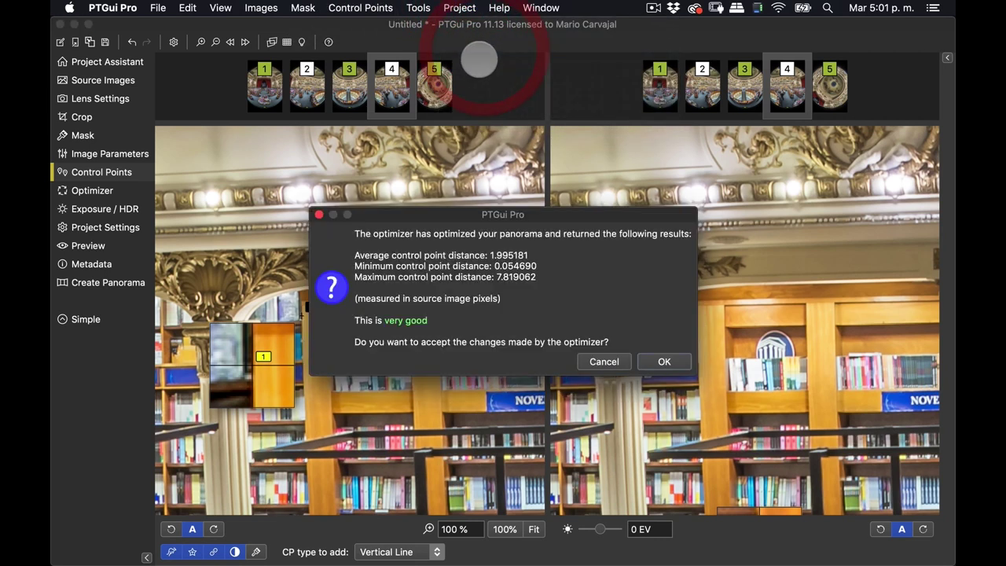
click(665, 361)
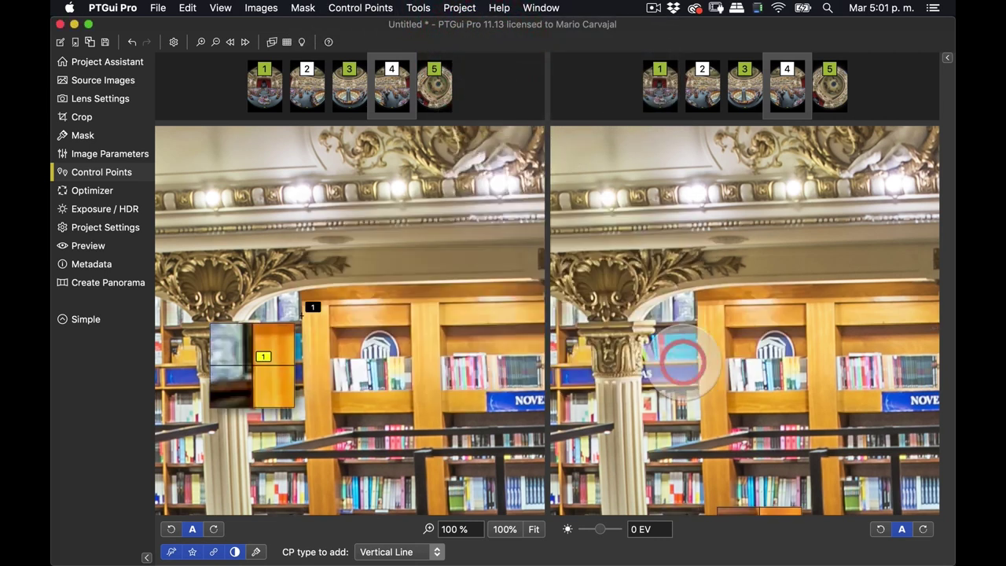
- Recentre the panorama in the Panorama Editor and re-optimize, reaching 1.995193 average distance
key(super+e)
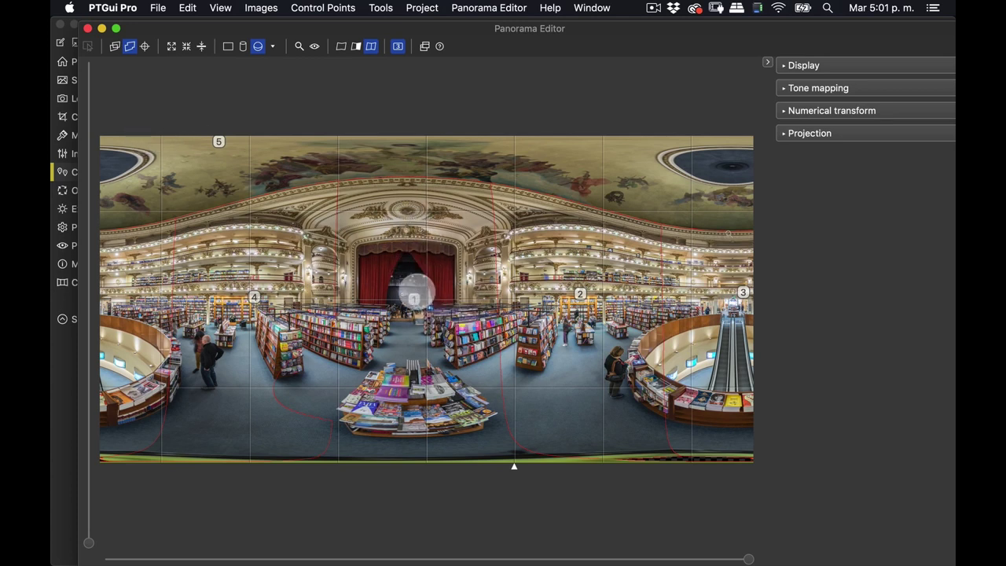
drag(478, 293, 481, 295)
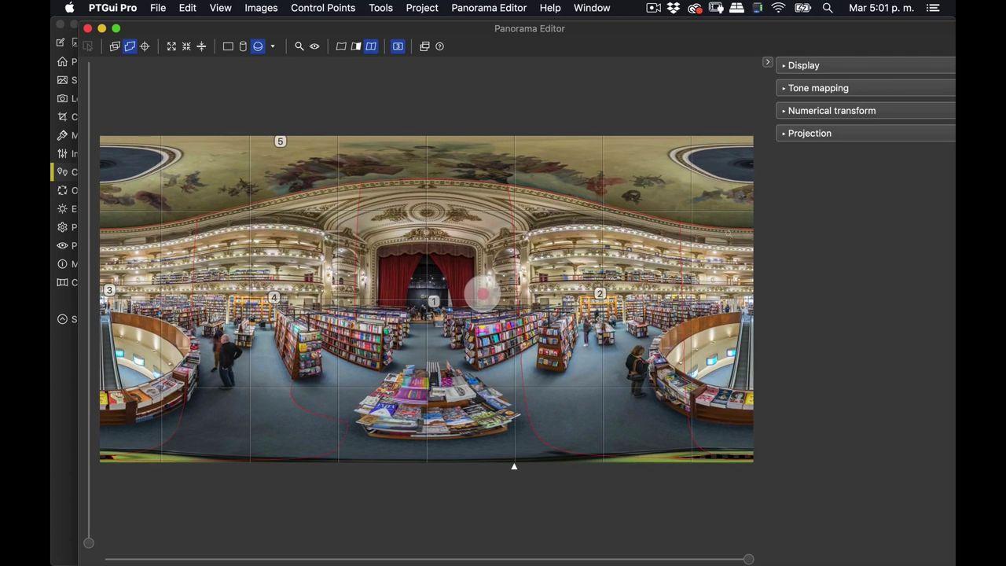
drag(481, 294, 482, 294)
click(481, 8)
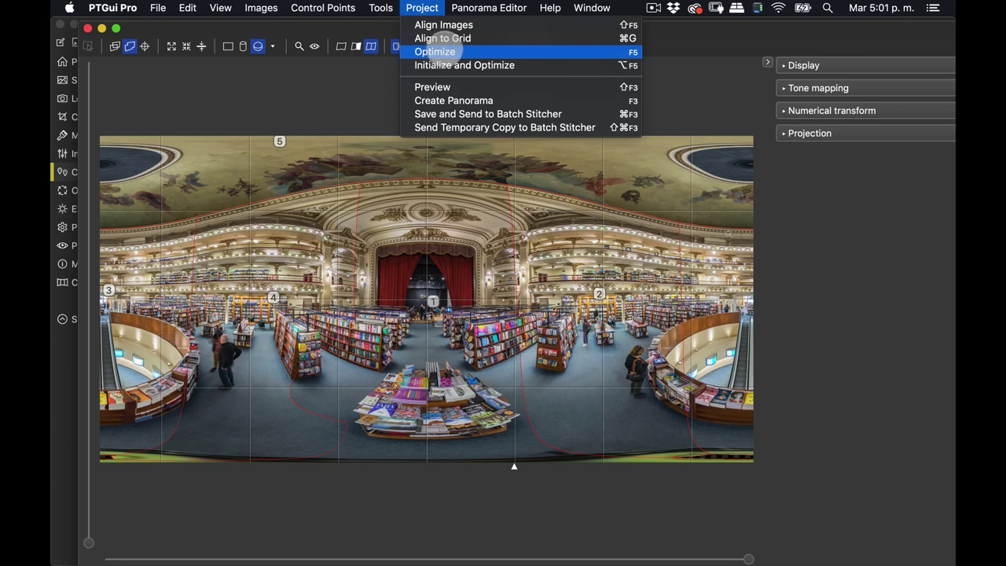
click(453, 51)
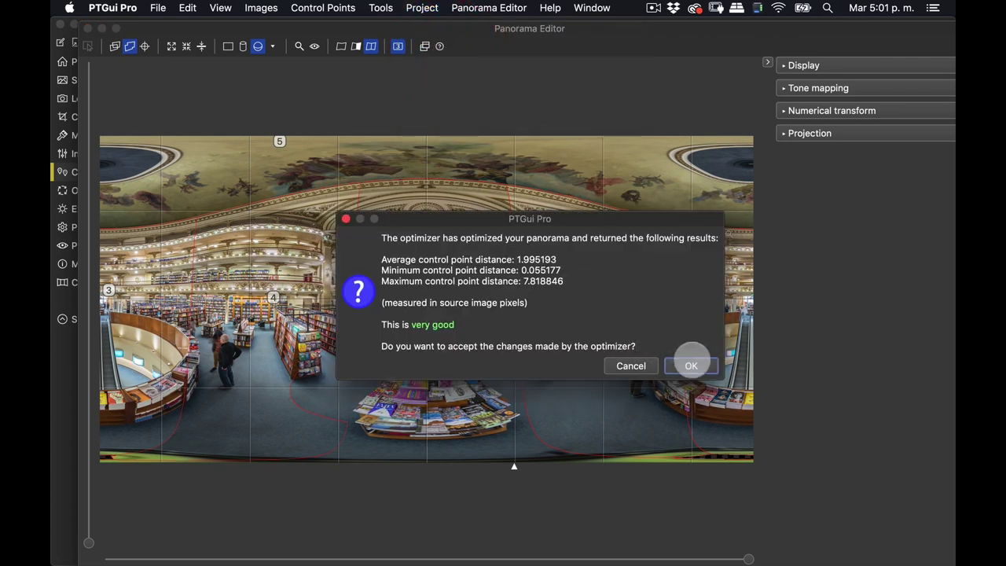
click(691, 366)
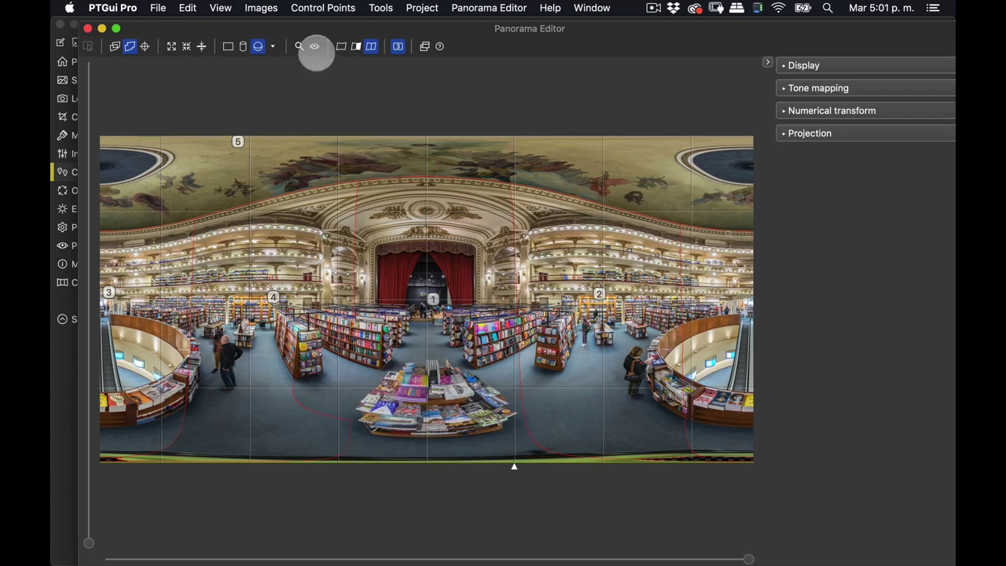
- Open the Detail Viewer and inspect the book display table up close
click(203, 76)
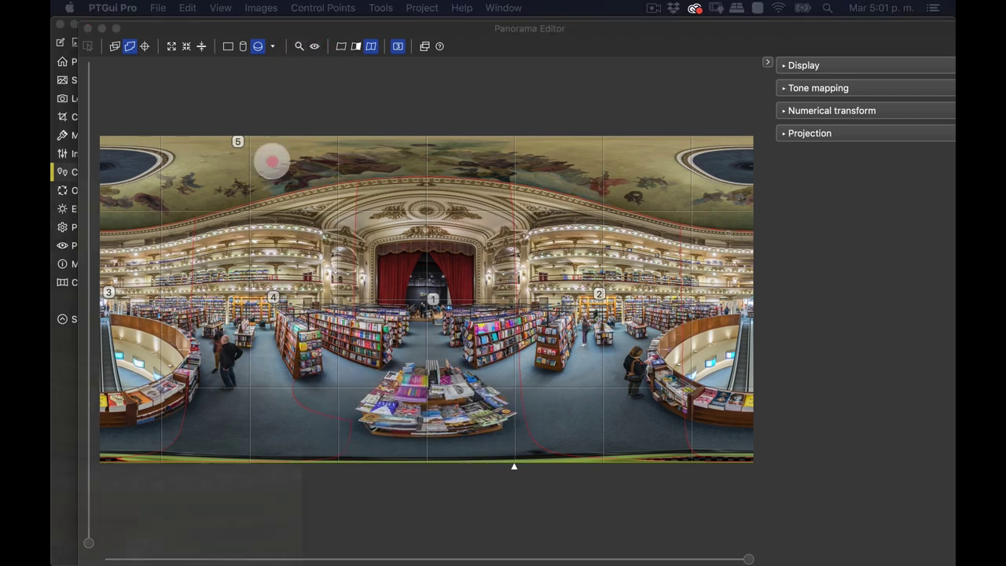
click(272, 162)
mouse_move(779, 299)
mouse_down()
mouse_move(761, 196)
mouse_move(697, 146)
mouse_move(757, 173)
mouse_move(823, 182)
mouse_move(697, 288)
mouse_move(696, 306)
mouse_move(642, 268)
mouse_move(753, 226)
mouse_up()
mouse_move(900, 322)
mouse_down()
mouse_move(871, 338)
mouse_move(826, 314)
mouse_move(699, 313)
mouse_move(674, 326)
mouse_move(681, 317)
mouse_move(858, 319)
mouse_move(726, 325)
mouse_move(801, 286)
mouse_move(849, 323)
mouse_move(679, 283)
mouse_move(802, 316)
mouse_up()
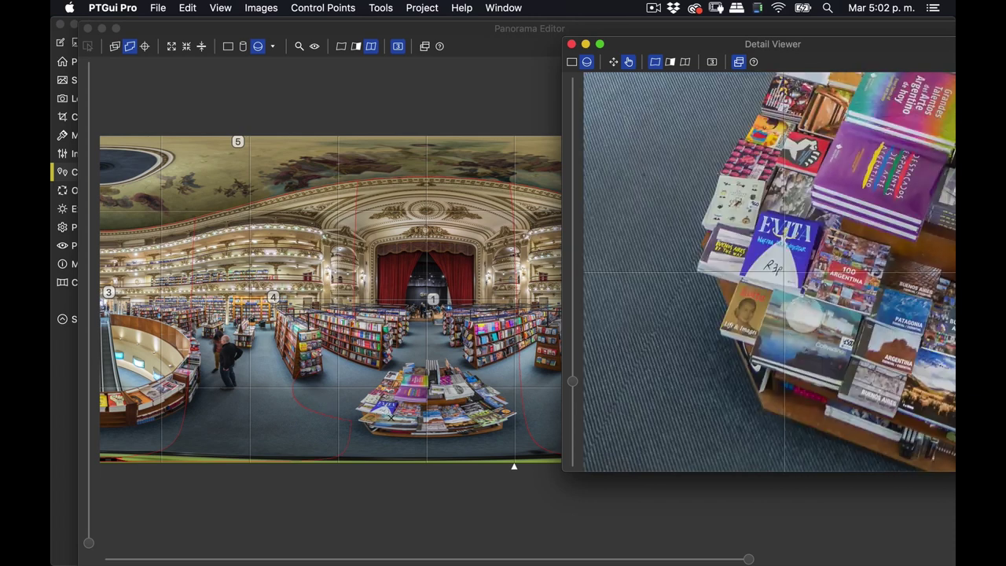
drag(683, 338, 638, 337)
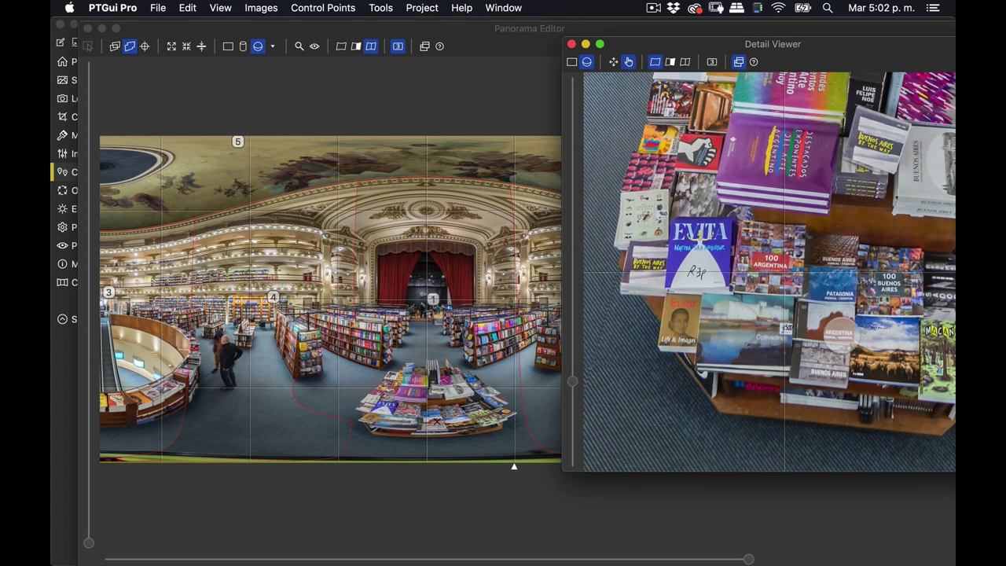
drag(853, 371, 748, 349)
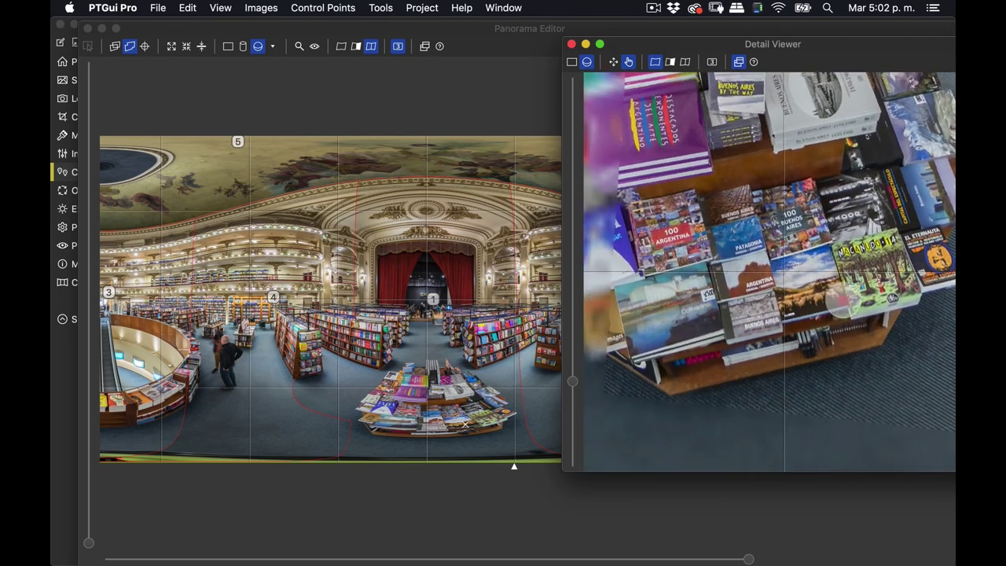
drag(748, 349, 818, 282)
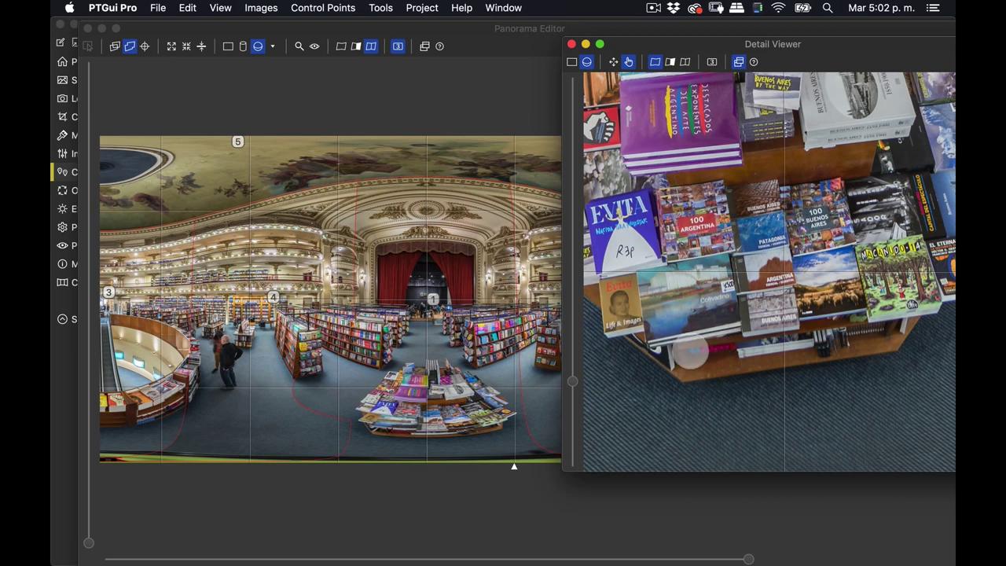
drag(729, 333, 895, 291)
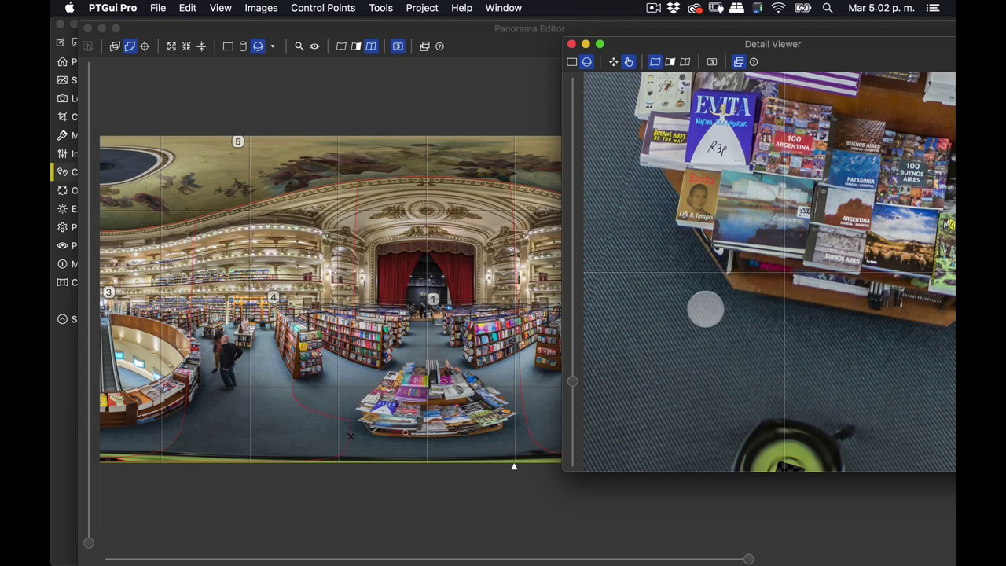
- Pan the close-up across the floor beside the table toward a person's feet
drag(702, 297, 932, 299)
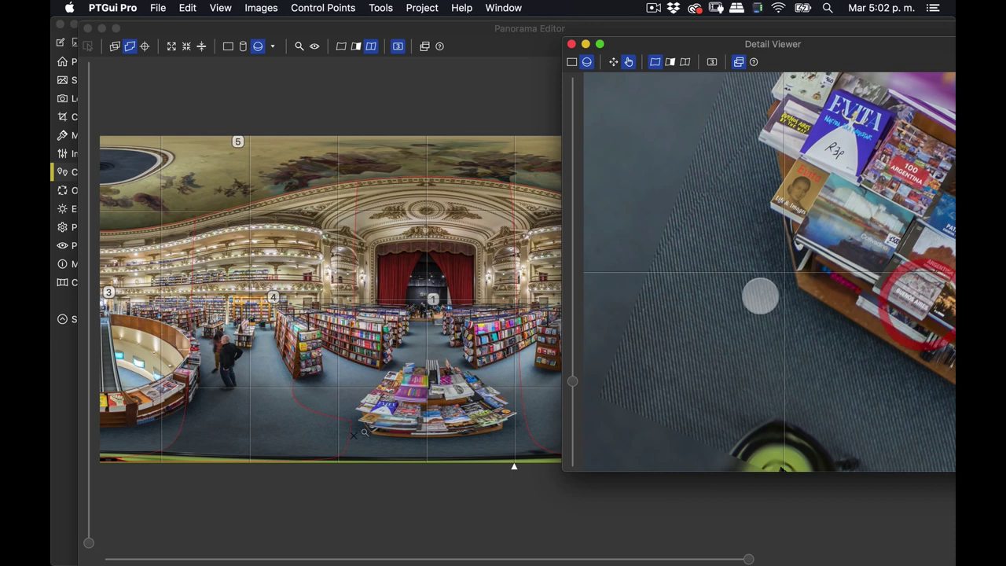
drag(734, 306, 900, 325)
mouse_move(705, 310)
mouse_down()
mouse_move(794, 288)
mouse_move(946, 297)
mouse_up()
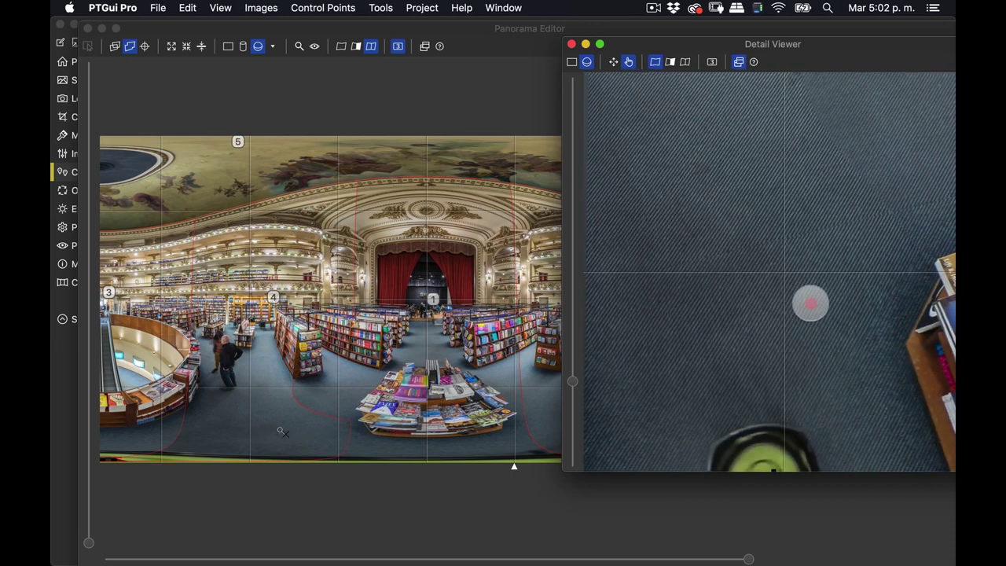
drag(732, 292, 896, 317)
drag(780, 270, 807, 346)
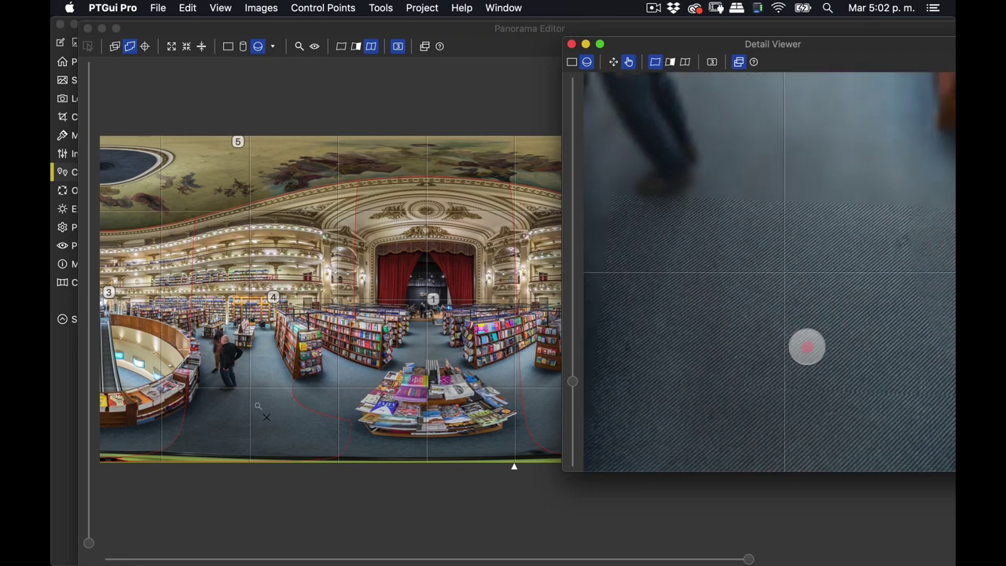
drag(695, 346, 858, 276)
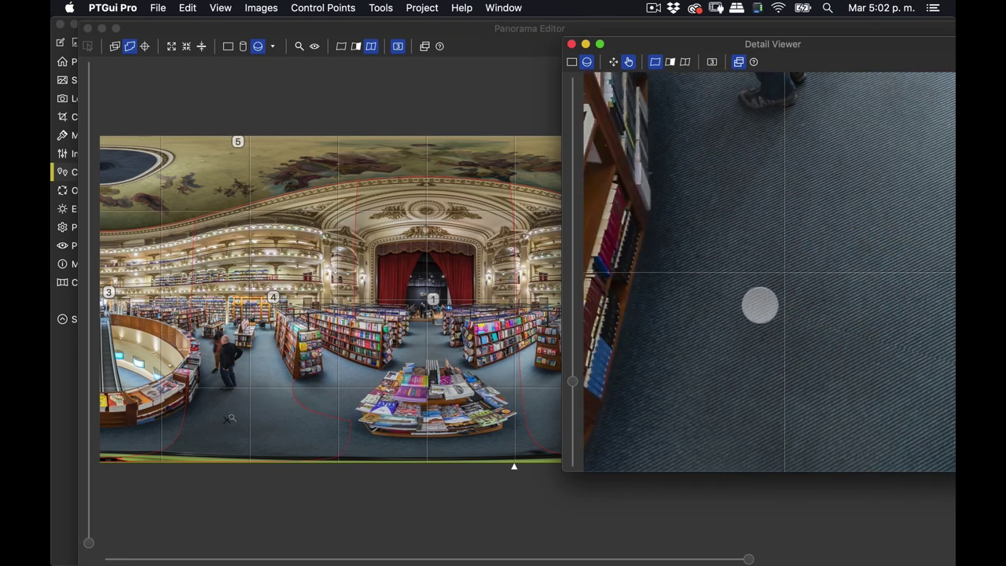
- Frame the bookshelf near the nadir target, then close the panorama preview
drag(730, 241, 892, 210)
drag(703, 228, 888, 276)
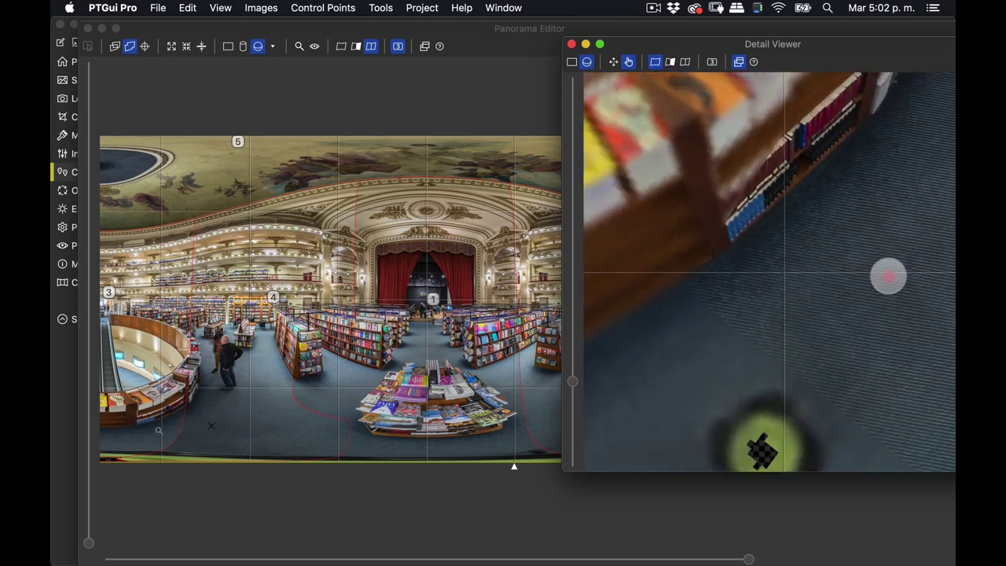
drag(705, 308, 857, 359)
drag(719, 322, 868, 362)
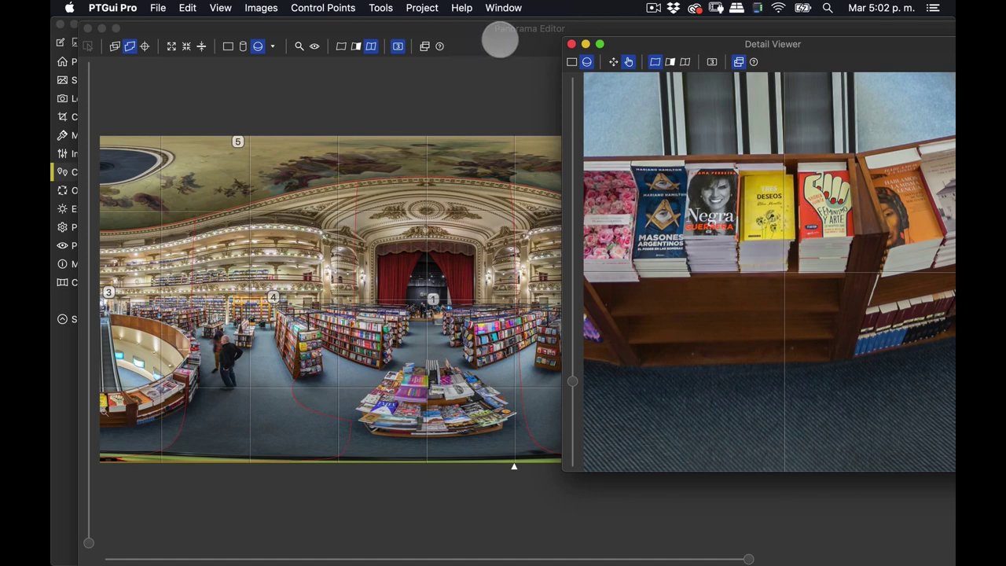
click(501, 41)
key(super+w)
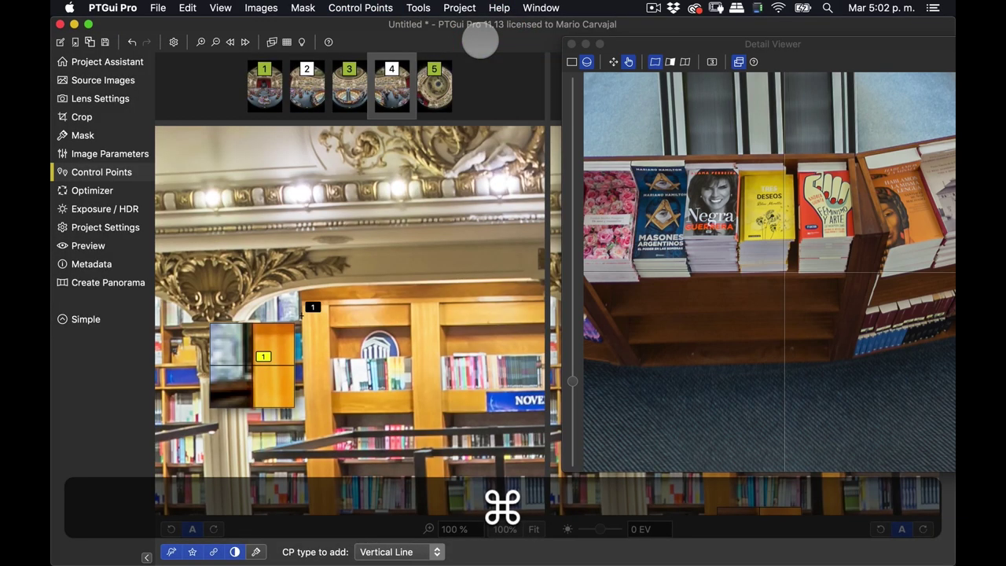
- Close the detail view and return to the Project Assistant
click(708, 47)
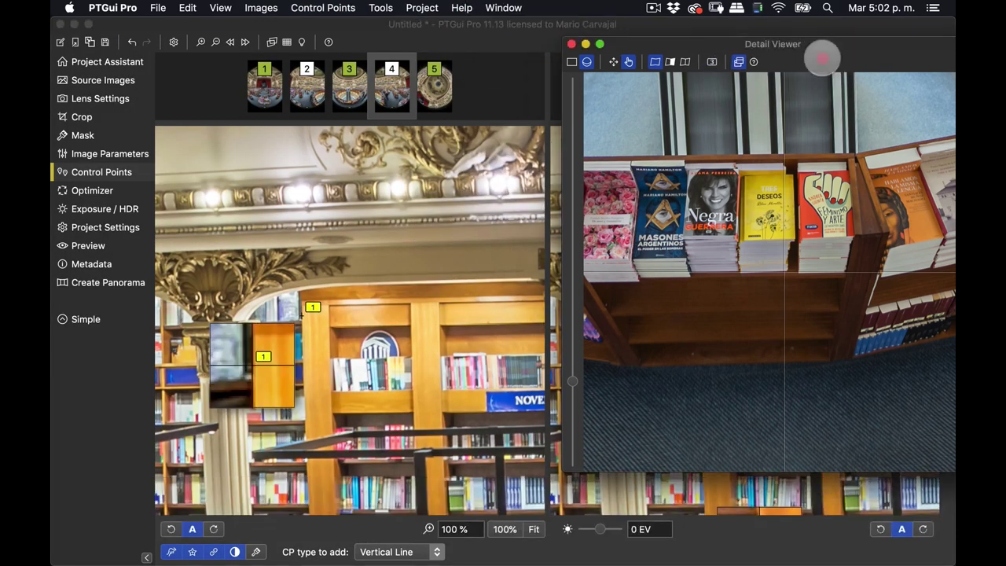
key(super+w)
click(118, 63)
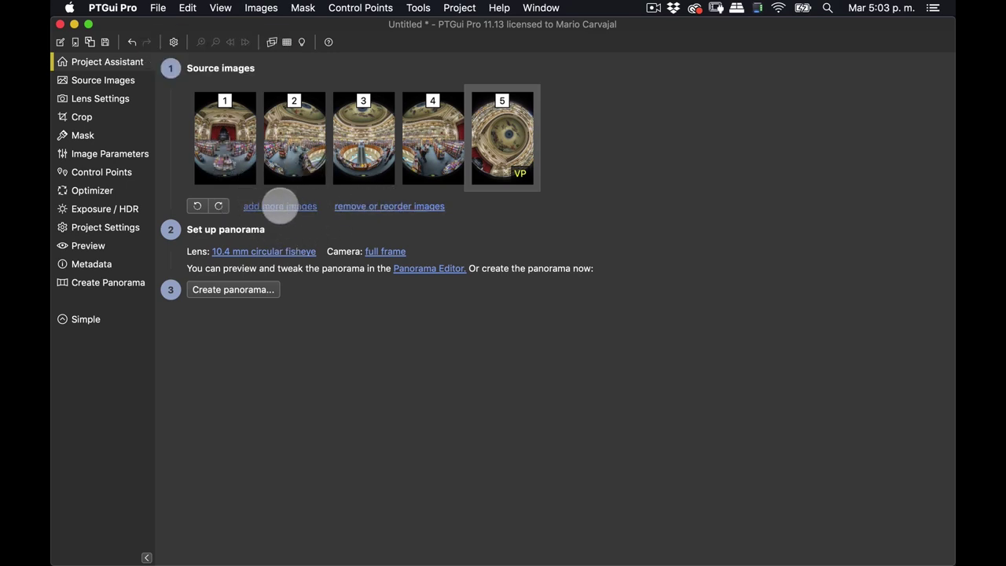
- Preview candidate images _D8K7252.tif and _D8K7251.tif in the Add Images dialog
click(279, 206)
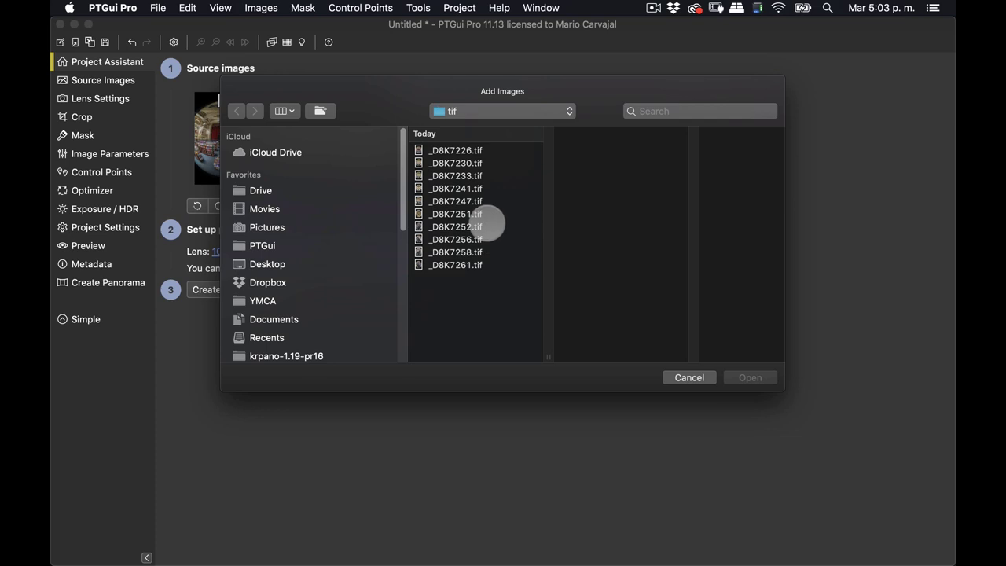
click(496, 227)
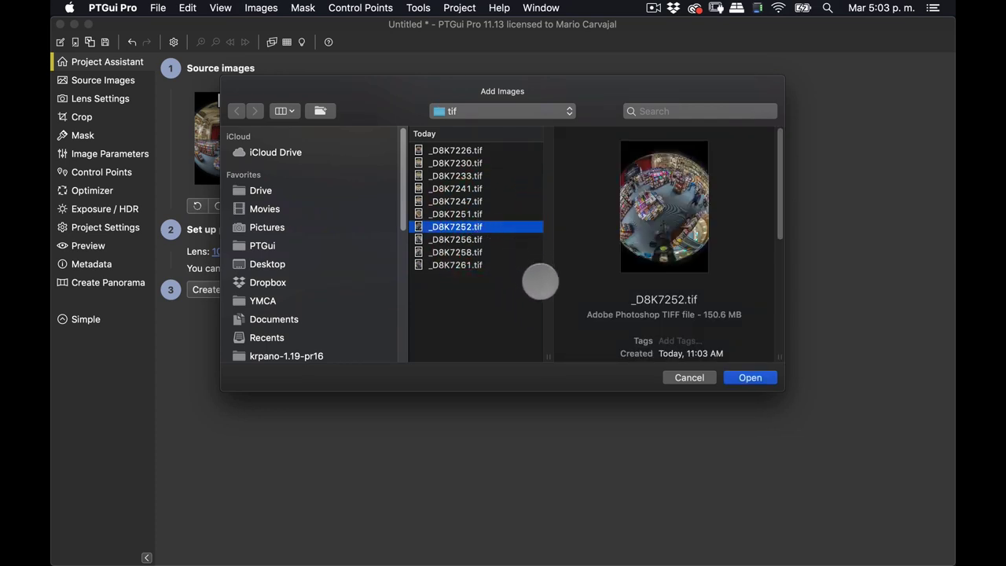
click(495, 215)
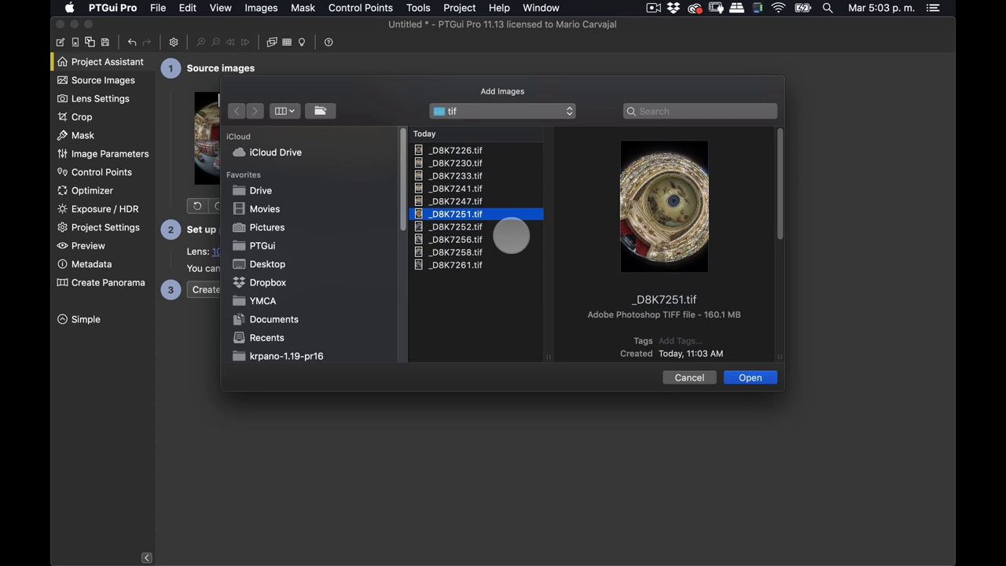
click(495, 226)
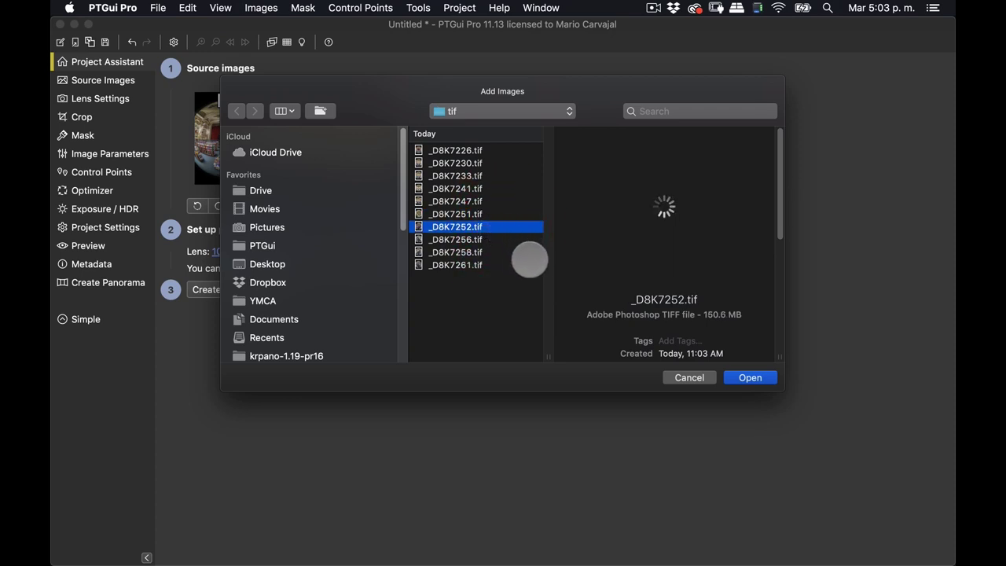
key(space)
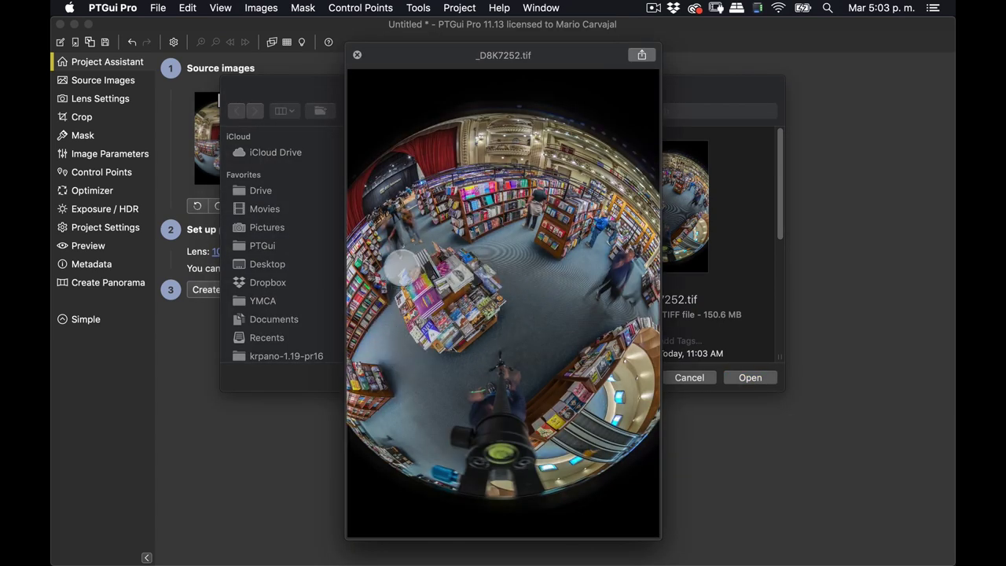
key(space)
- Select _D8K7256.tif and _D8K7252.tif and add them to the project
click(511, 239)
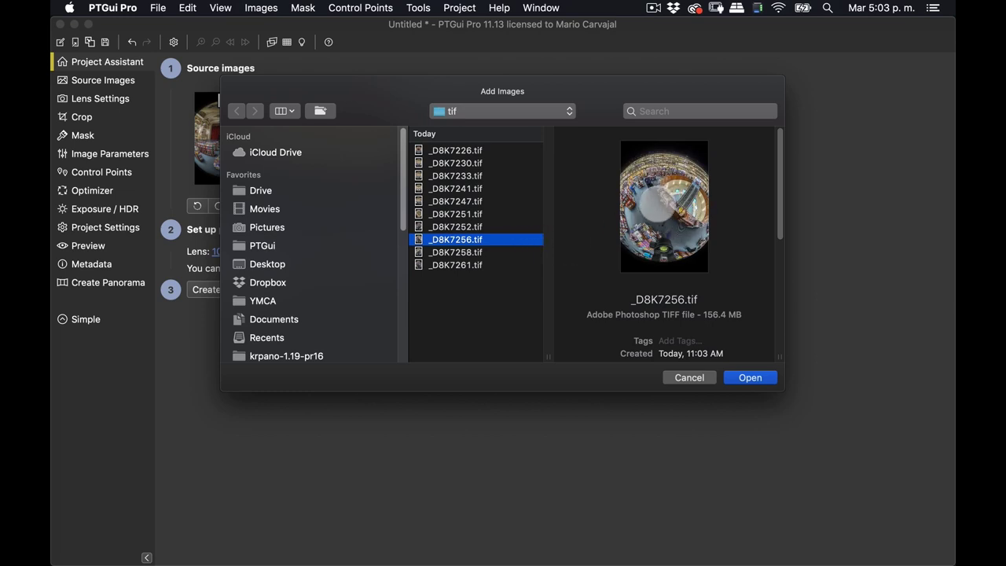
click(507, 252)
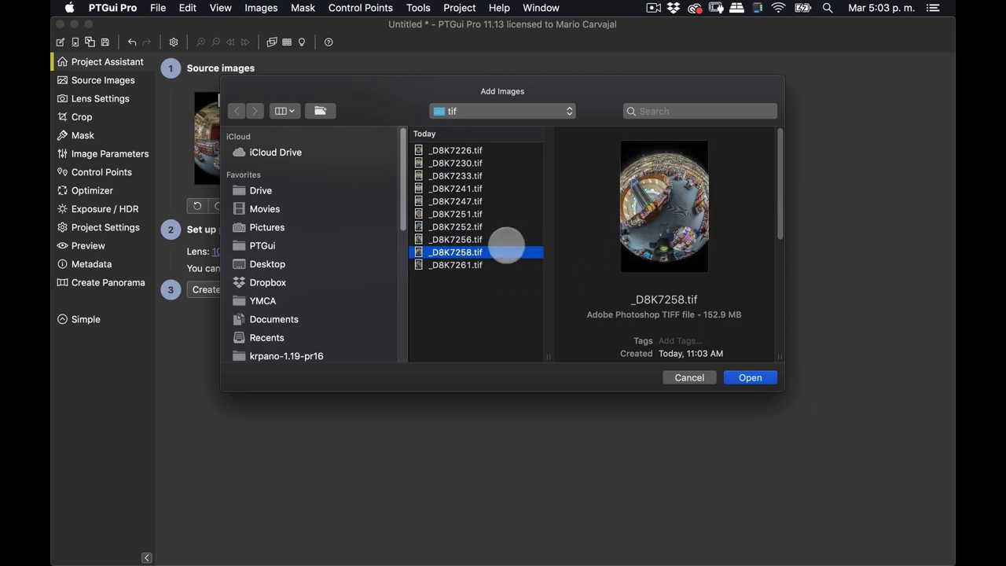
click(489, 239)
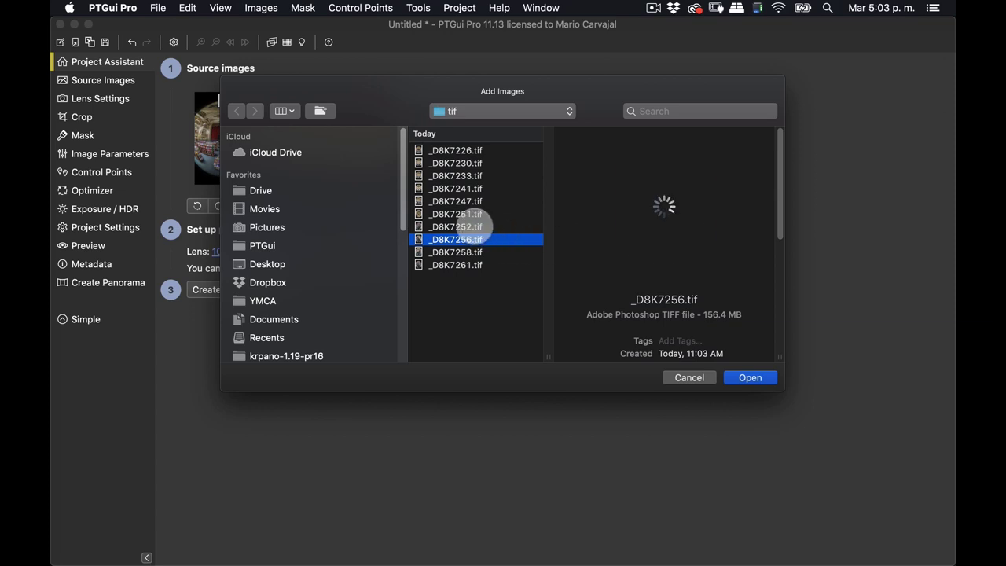
shift+click(478, 227)
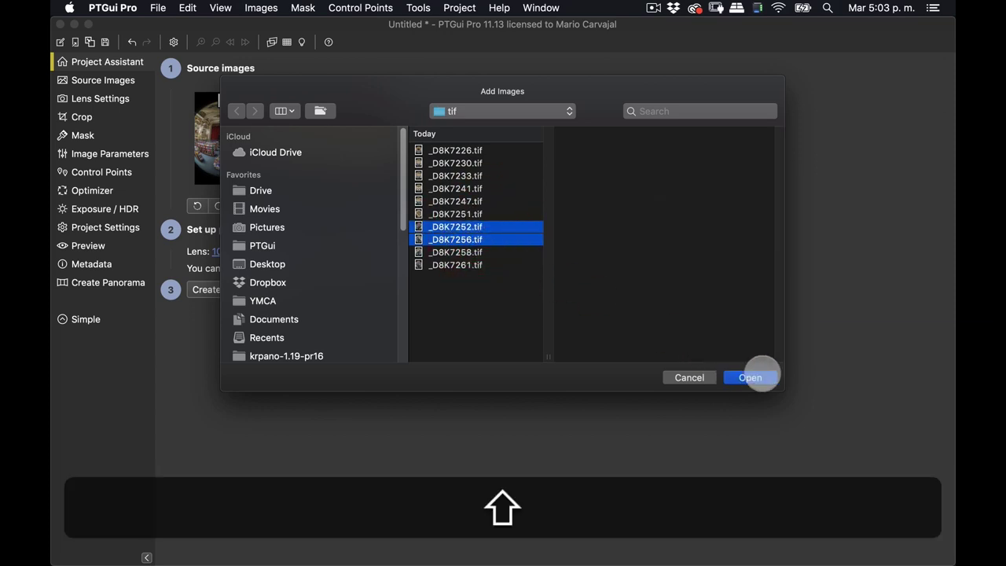
click(750, 378)
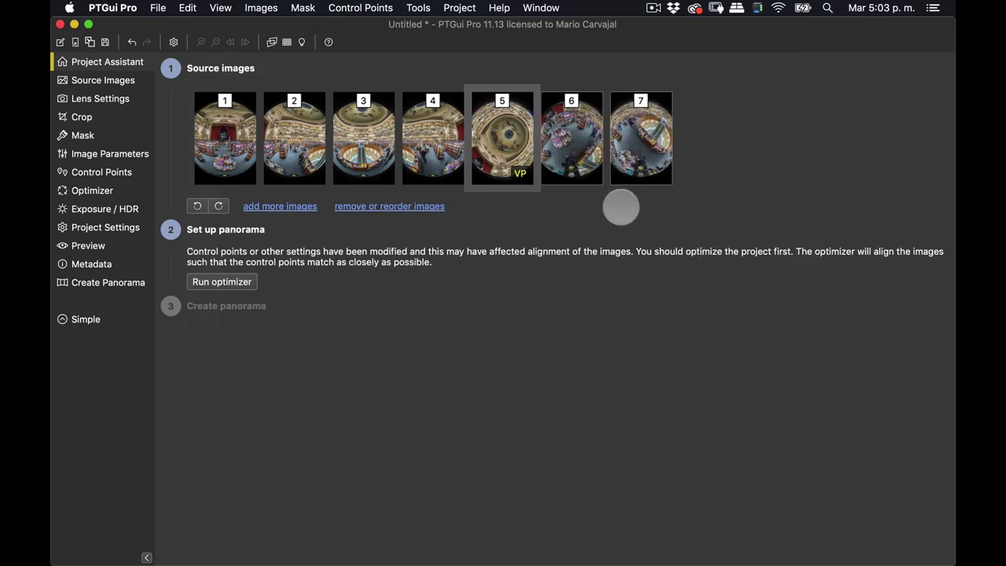
- Enable viewpoint optimization for images 6 and 7, then open the Panorama Editor
ctrl+click(572, 137)
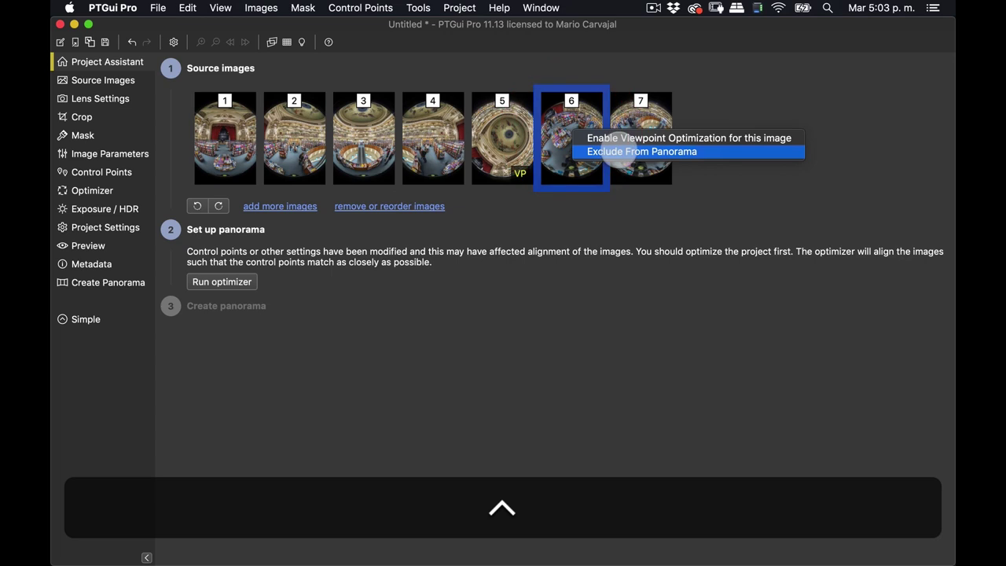
click(633, 139)
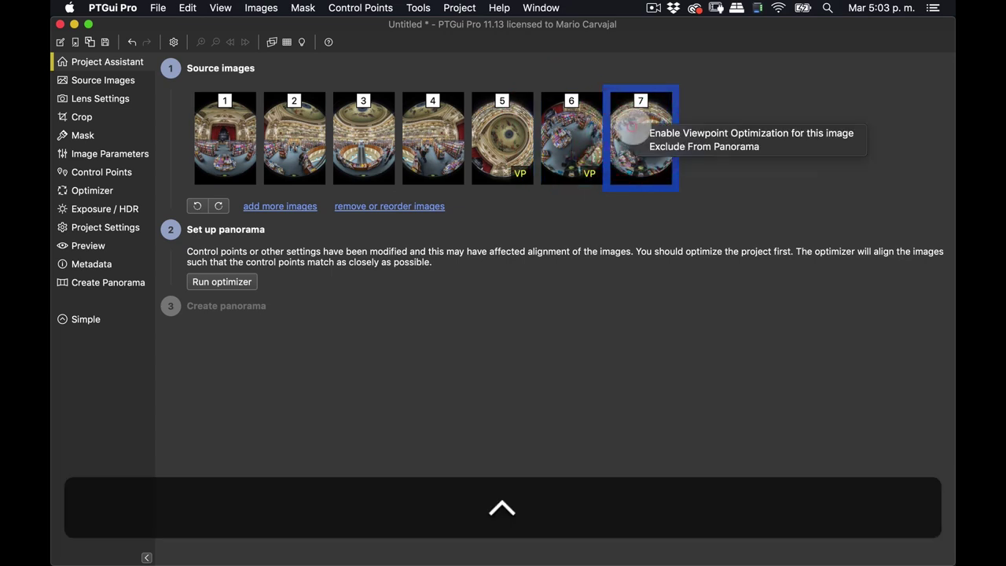
click(648, 132)
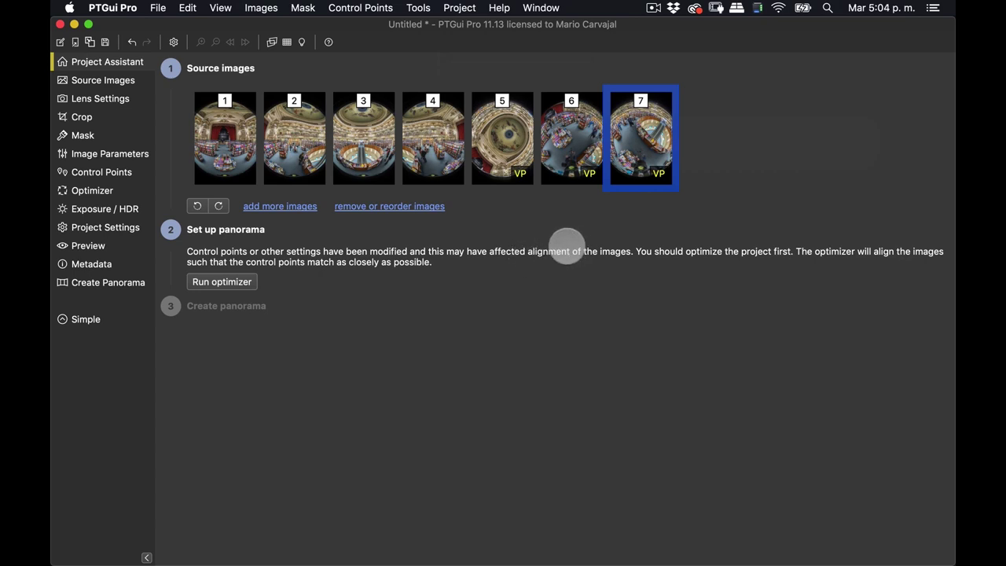
key(super+e)
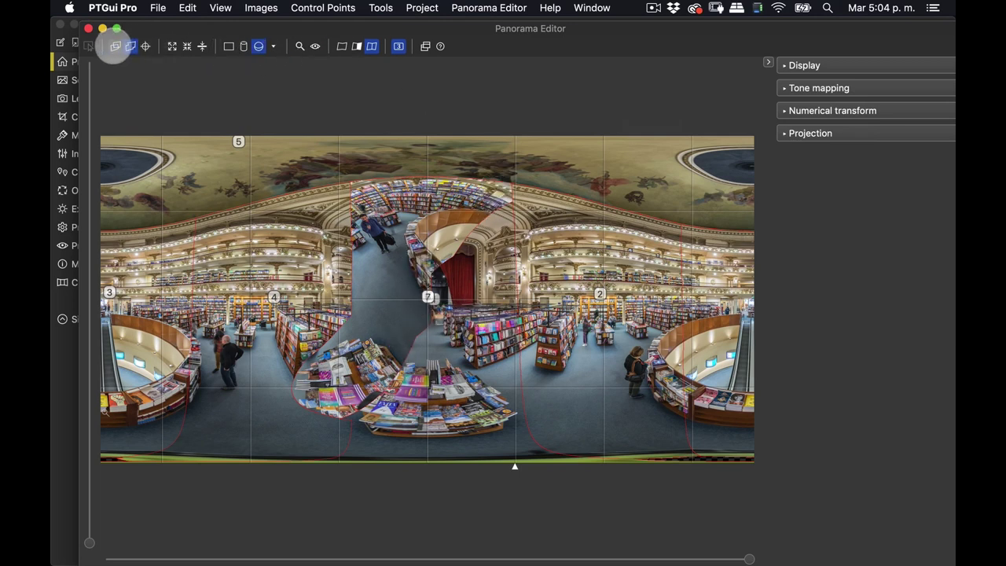
- With individual image editing on, move image 6 downward in the panorama
click(114, 46)
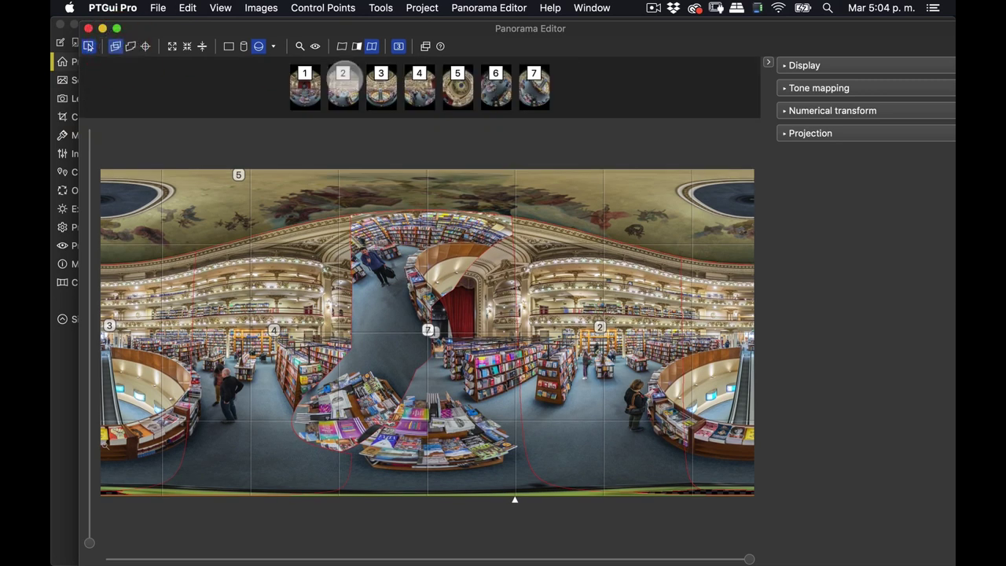
click(495, 88)
mouse_move(379, 308)
mouse_down()
mouse_move(399, 380)
mouse_move(378, 415)
mouse_move(487, 443)
mouse_move(428, 425)
mouse_up()
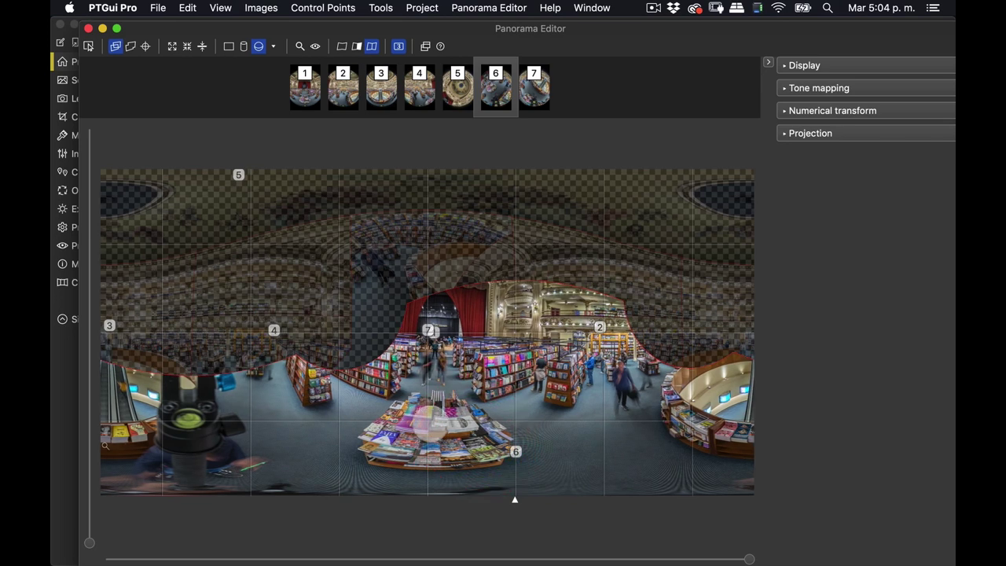
- Realign image 7 in the panorama and close the Panorama Editor
click(543, 88)
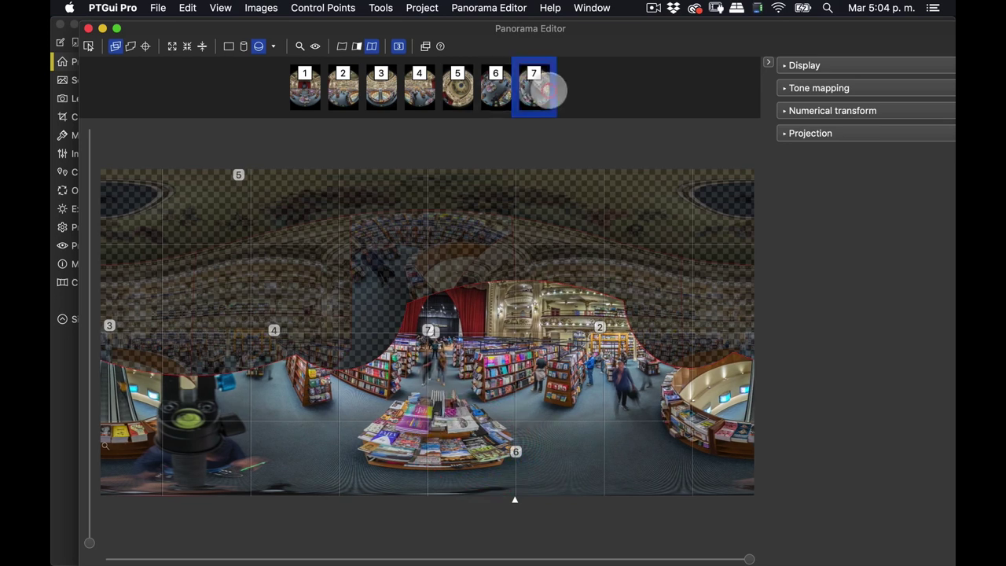
mouse_move(439, 329)
mouse_down()
mouse_move(460, 325)
mouse_move(463, 355)
mouse_move(558, 404)
mouse_move(691, 452)
mouse_move(741, 372)
mouse_up()
drag(723, 409, 689, 385)
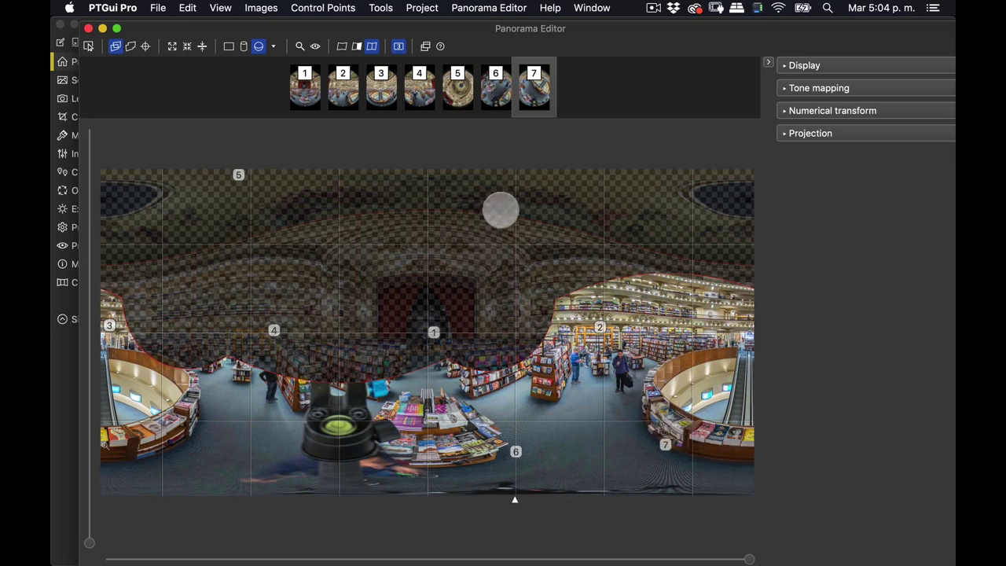
key(super+w)
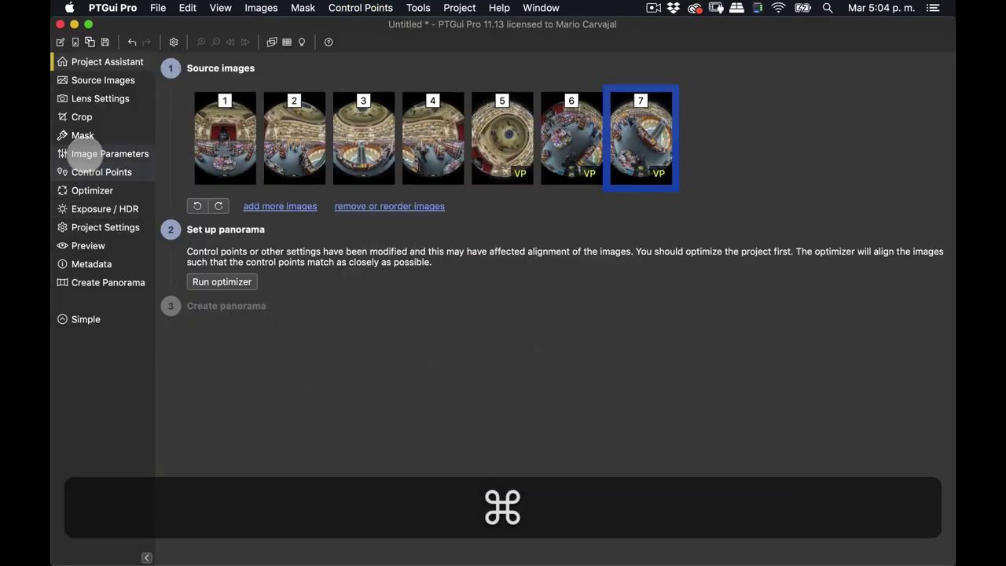
- Show image 6 in the Mask tab at 100% zoom with the green keep brush
click(83, 134)
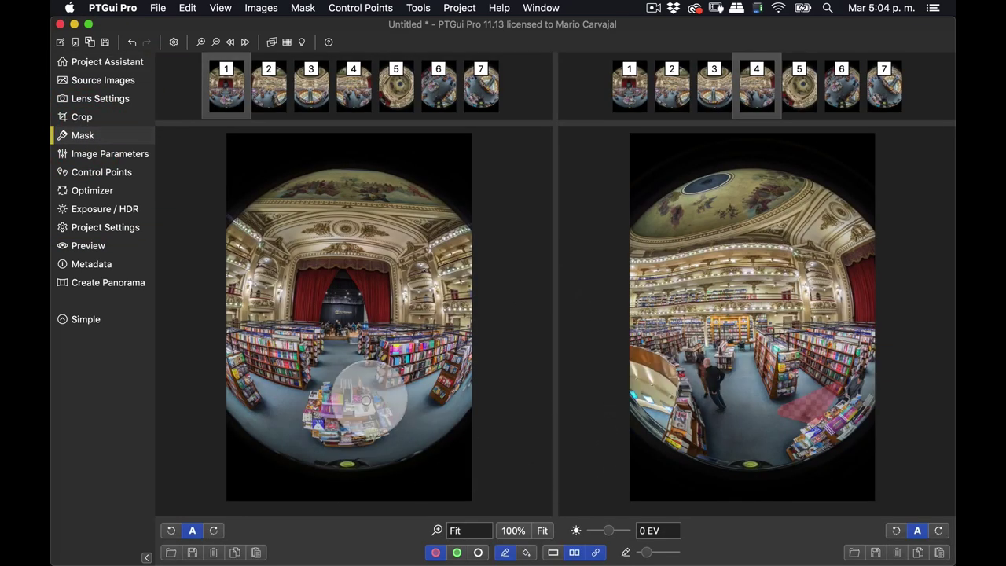
click(481, 92)
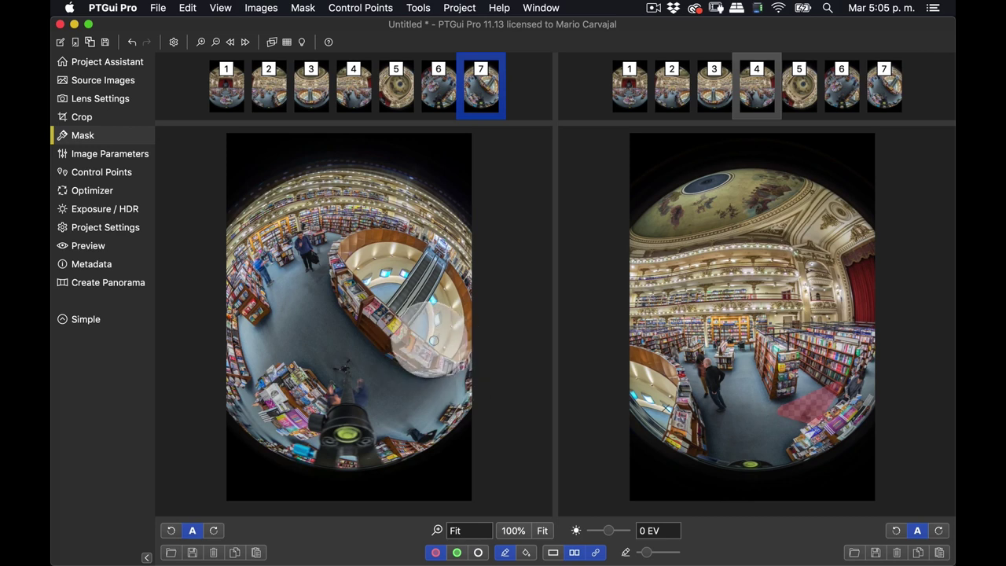
click(438, 87)
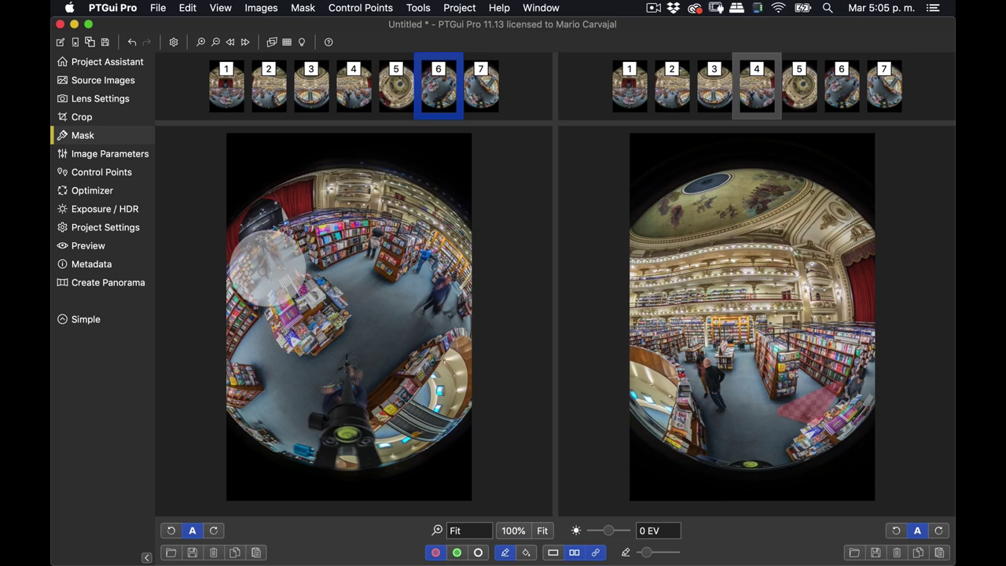
click(513, 531)
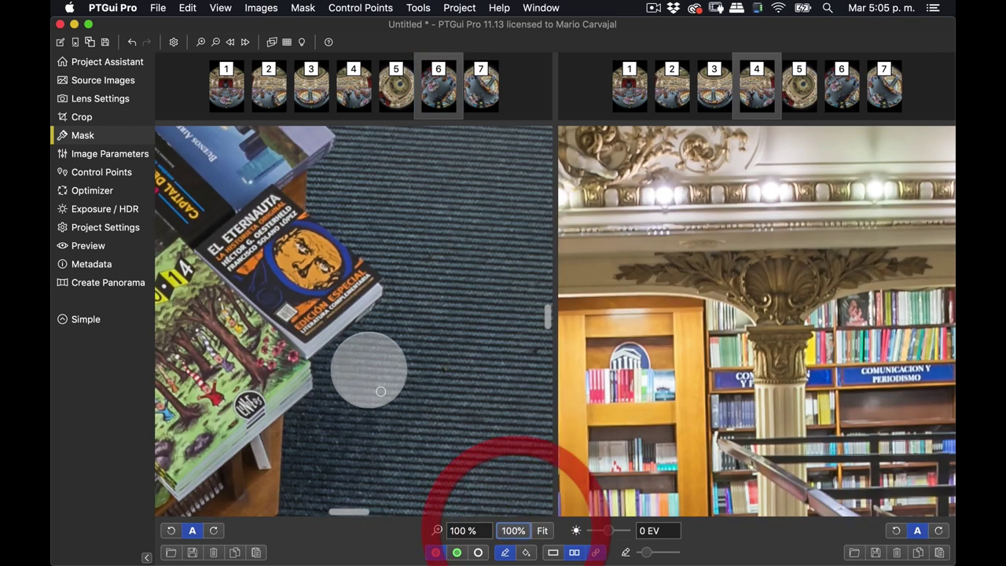
scroll(325, 314, up, 3)
scroll(325, 314, up, 5)
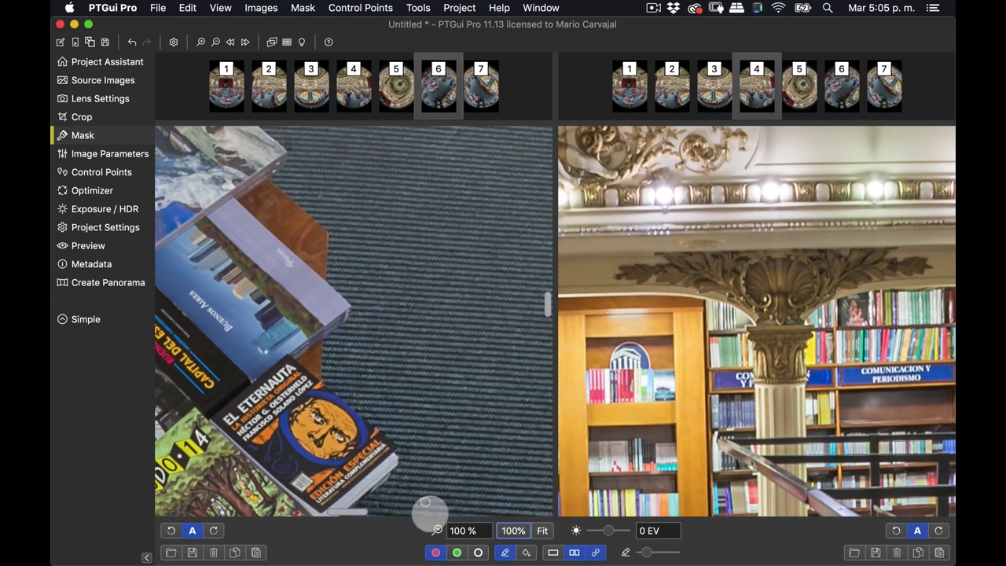
click(456, 552)
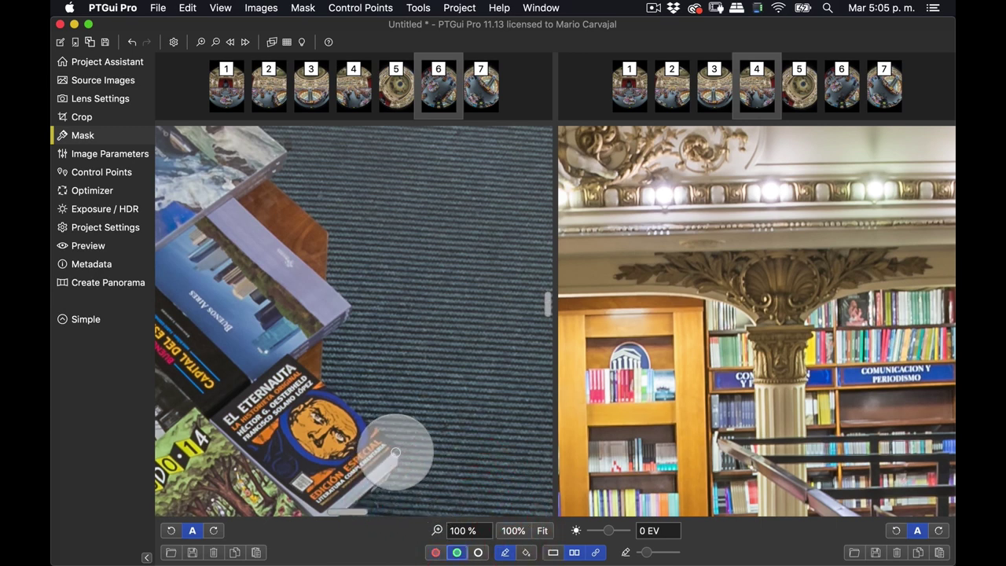
- Trace a green keep outline up the book table's edge in image 6
drag(395, 445, 318, 334)
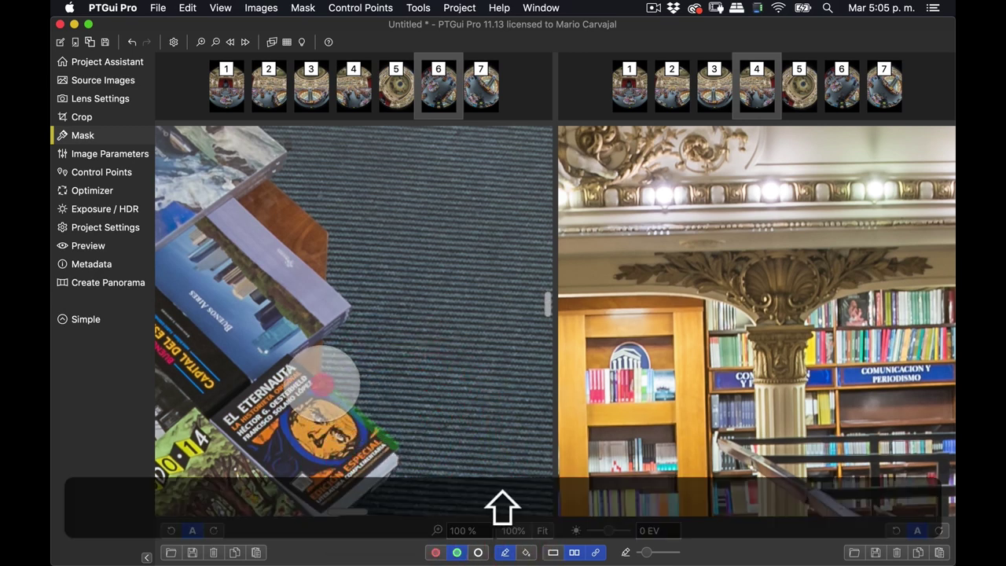
shift+click(314, 340)
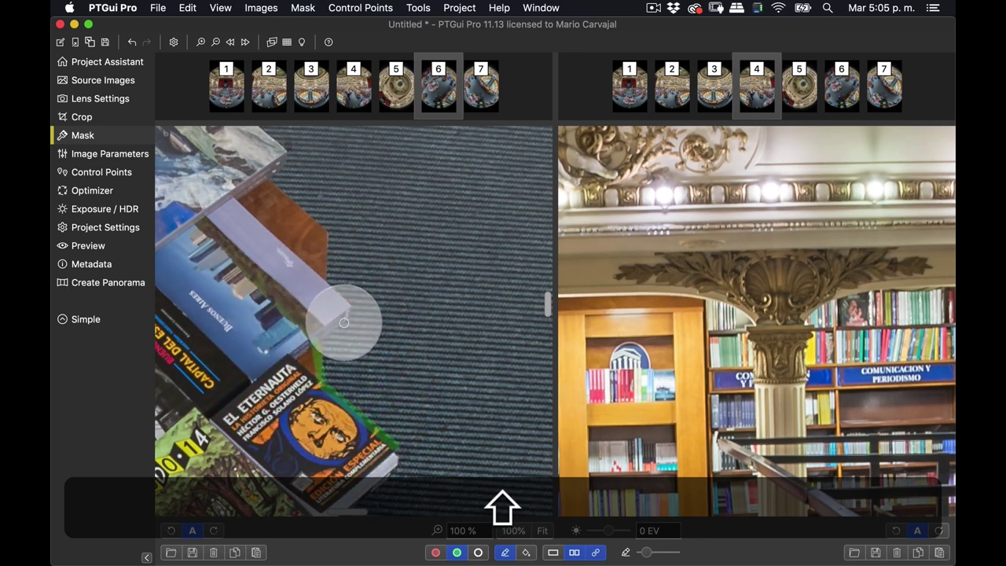
shift+click(346, 309)
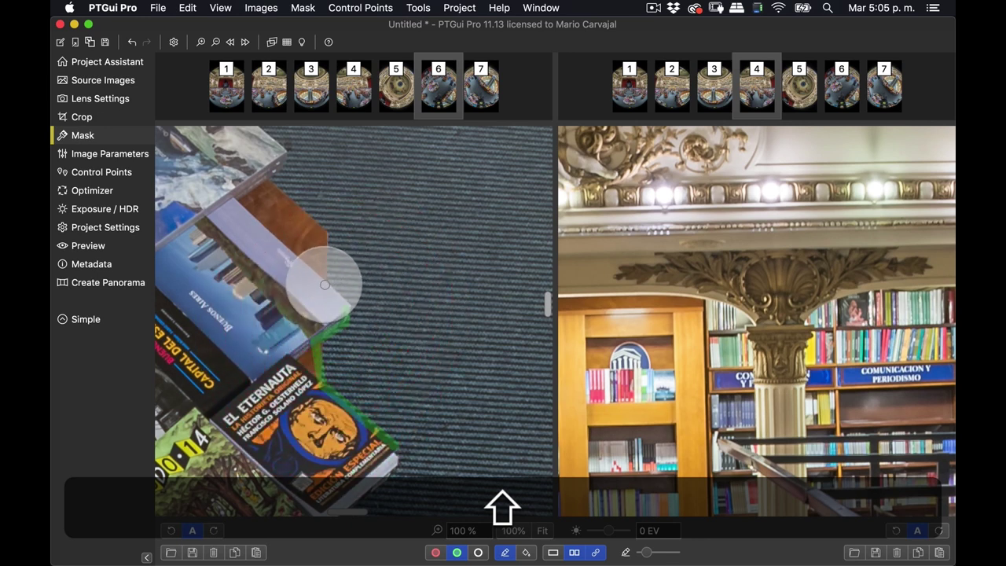
shift+click(325, 233)
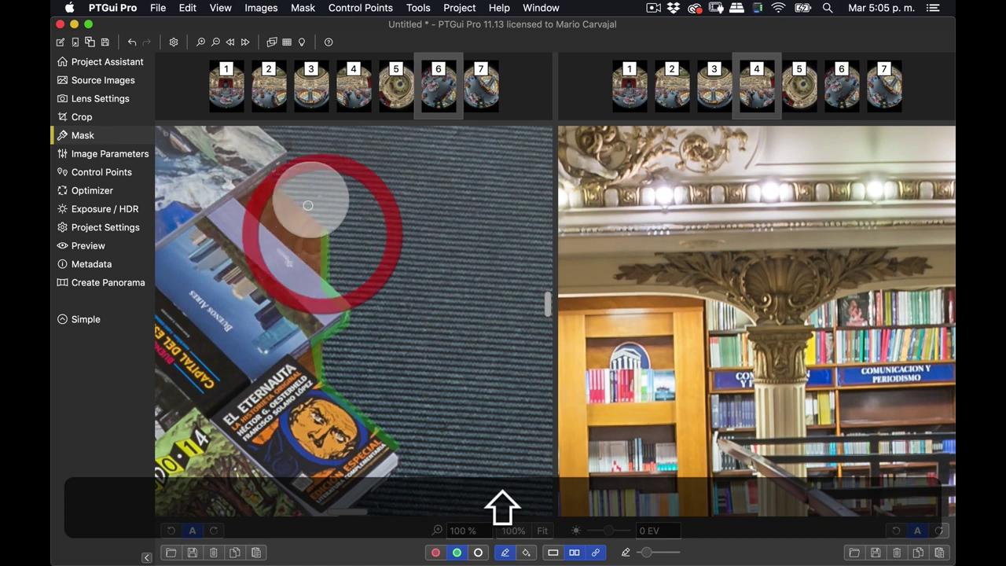
shift+click(284, 156)
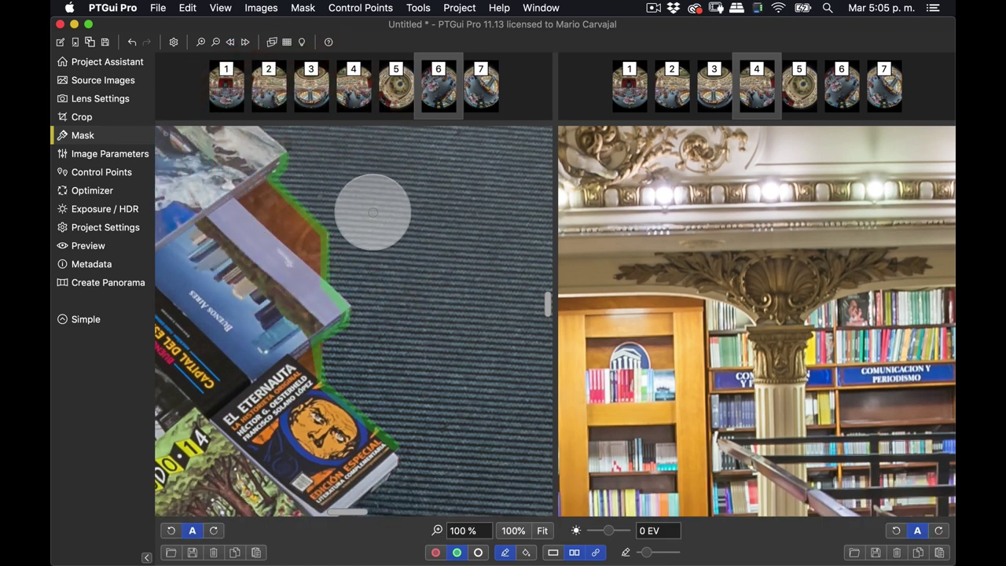
- Continue the green outline along the table's upper edge, then scroll back down
scroll(374, 212, up, 5)
scroll(373, 213, left, 5)
scroll(373, 213, up, 1)
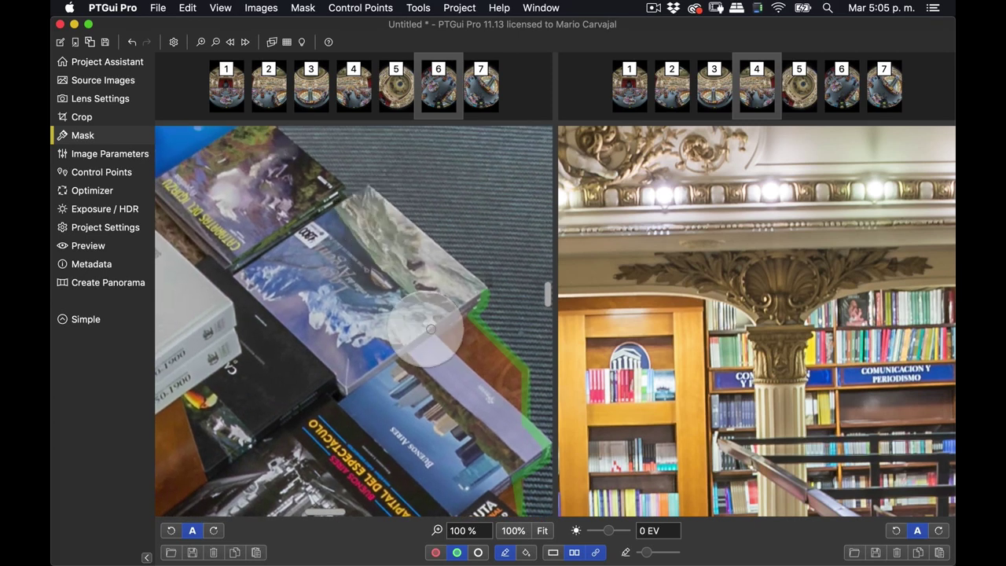
shift+click(372, 189)
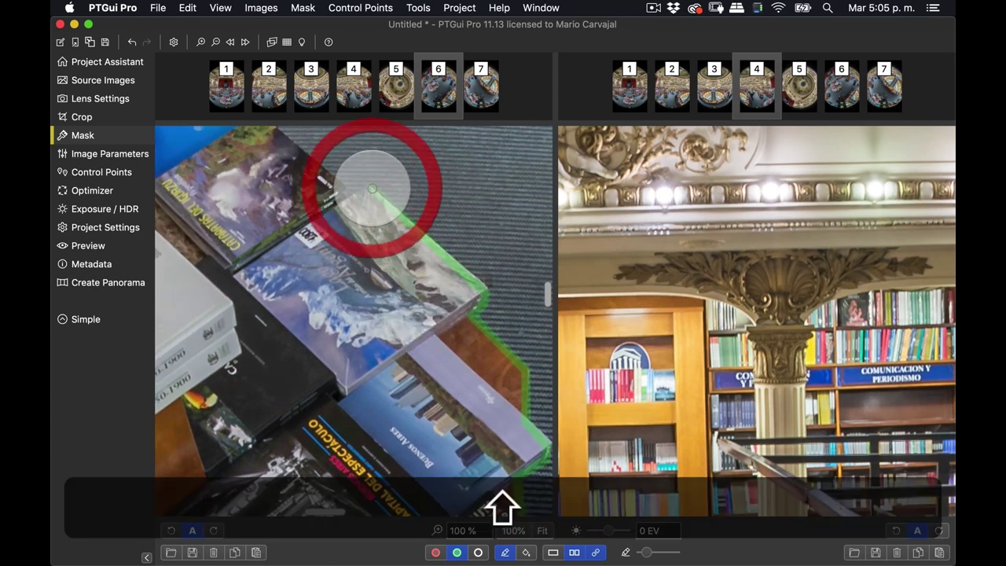
shift+click(337, 184)
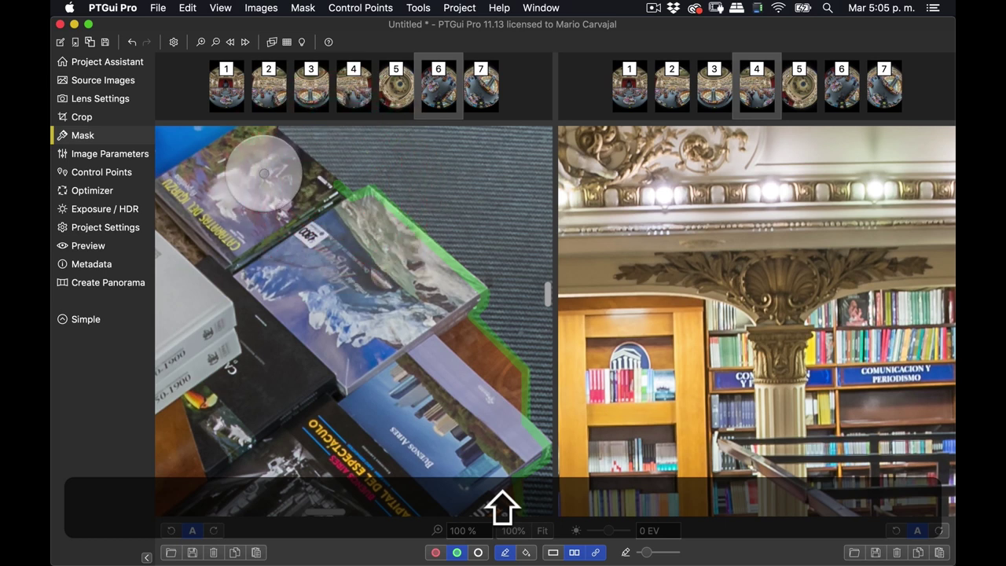
scroll(265, 172, up, 5)
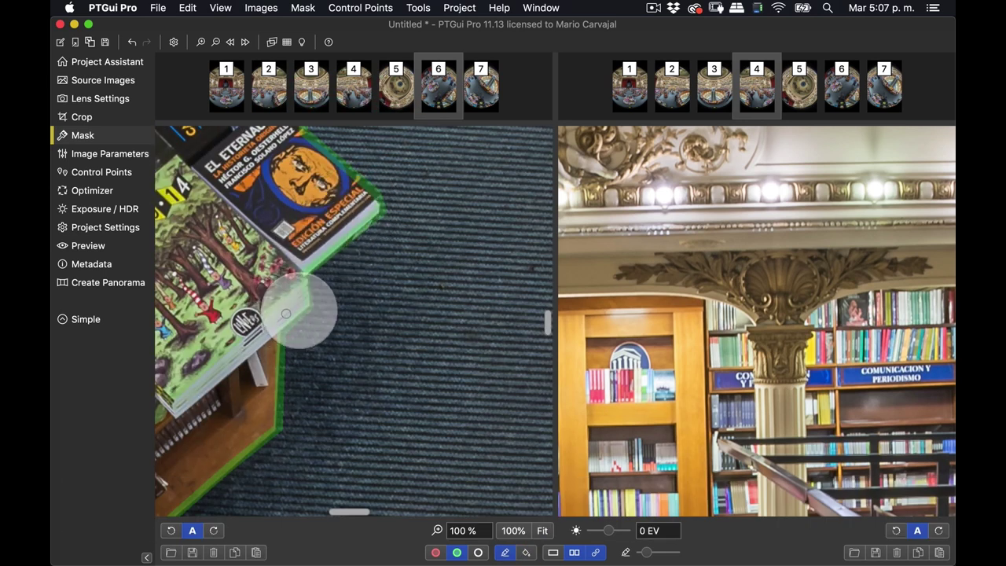
scroll(384, 328, down, 3)
scroll(383, 328, down, 2)
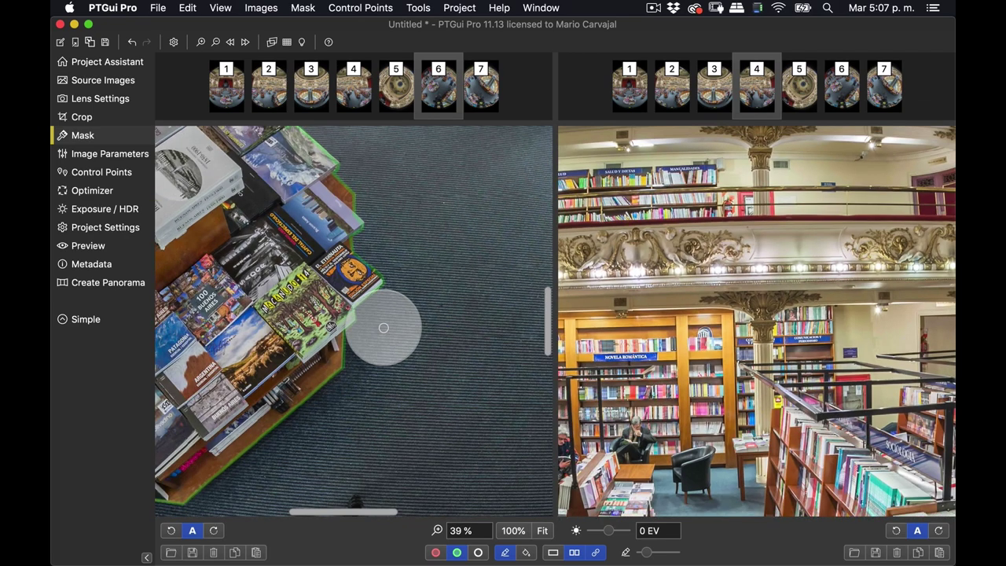
scroll(384, 328, down, 1)
scroll(384, 328, down, 3)
scroll(384, 328, down, 4)
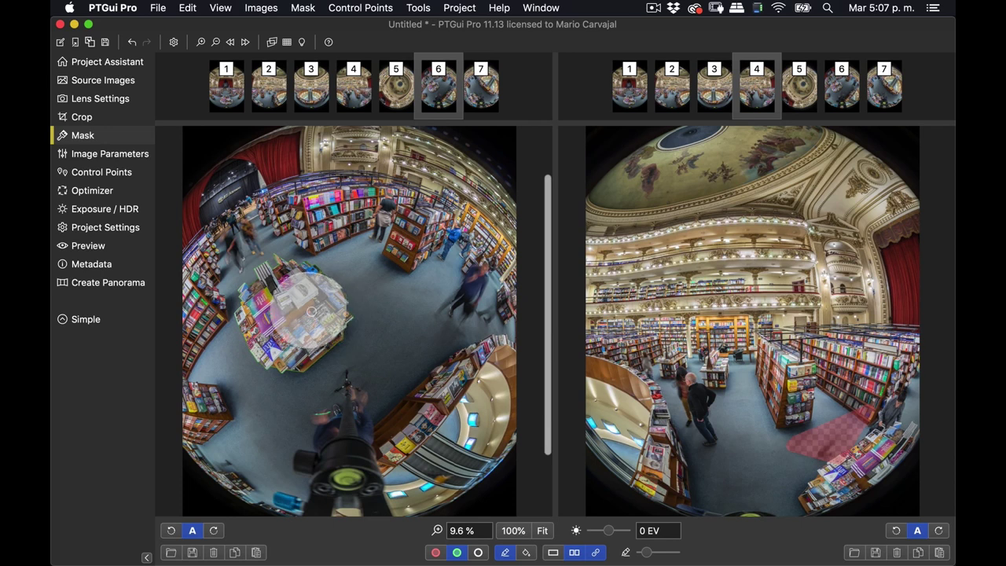
- Flood-fill the table outline with green keep mask and the rest of image 6 with red
key(super)
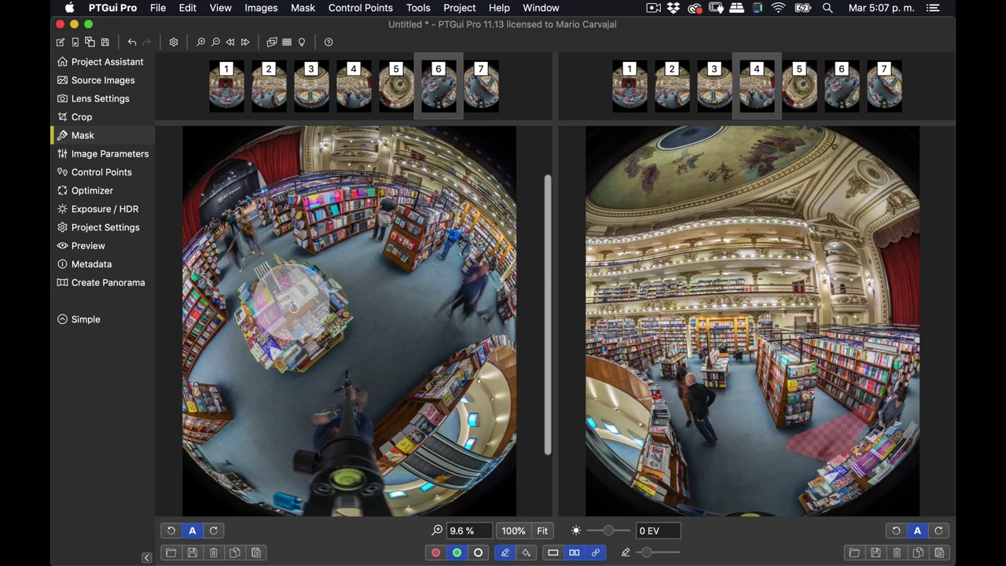
key(super)
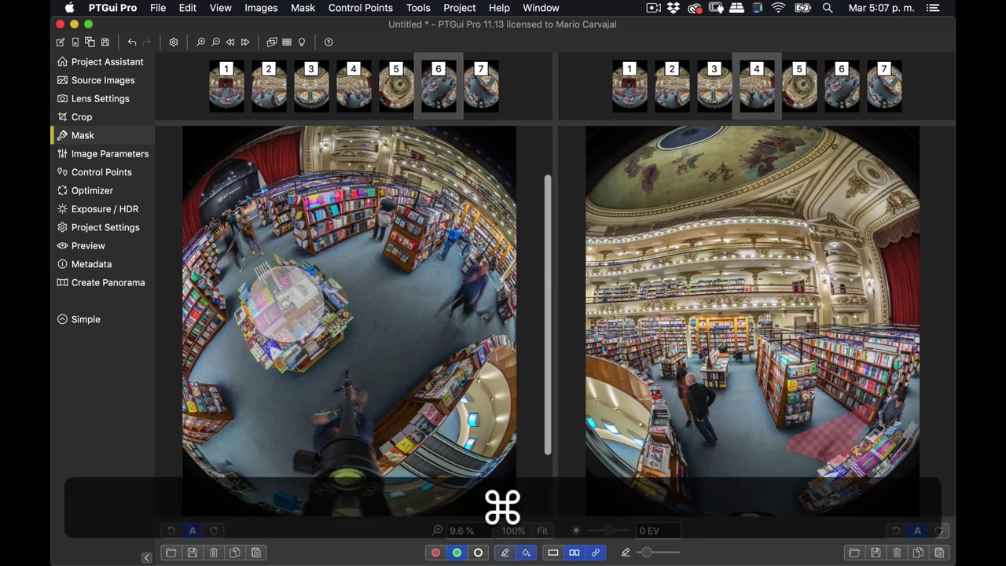
click(505, 553)
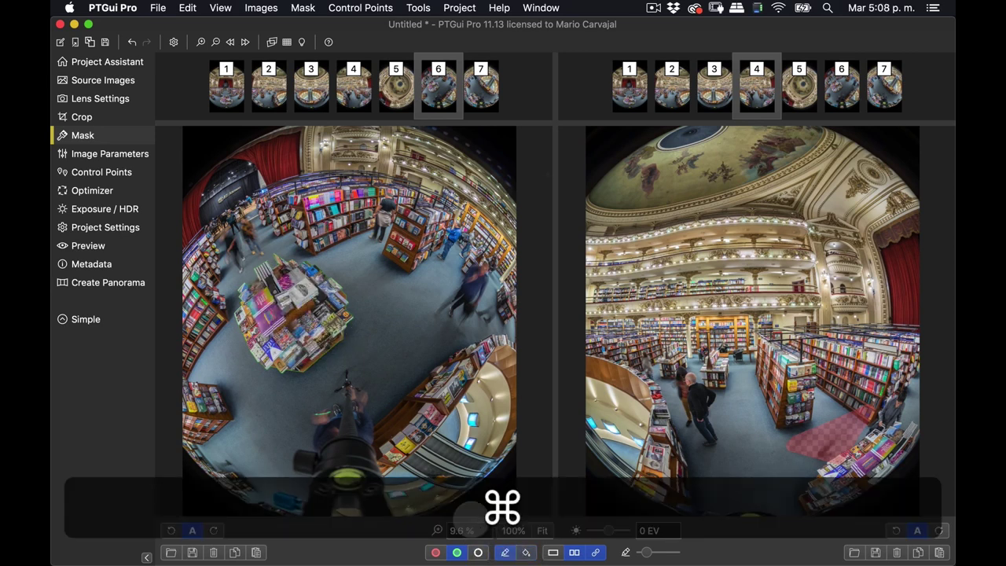
super+click(283, 314)
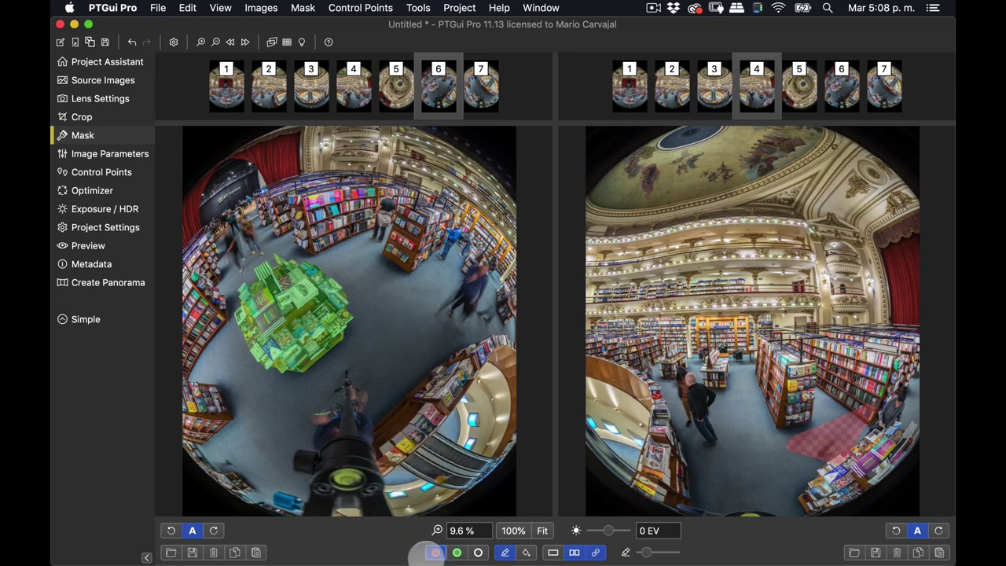
key(super)
super+click(414, 324)
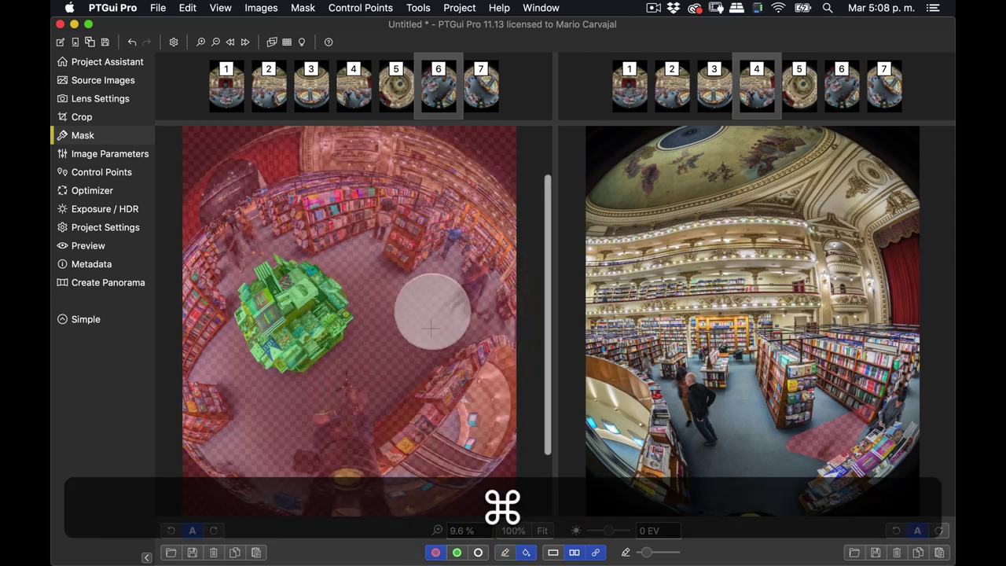
- Open the Panorama Editor, inspect images 6 and 7 individually, then close it
key(super+e)
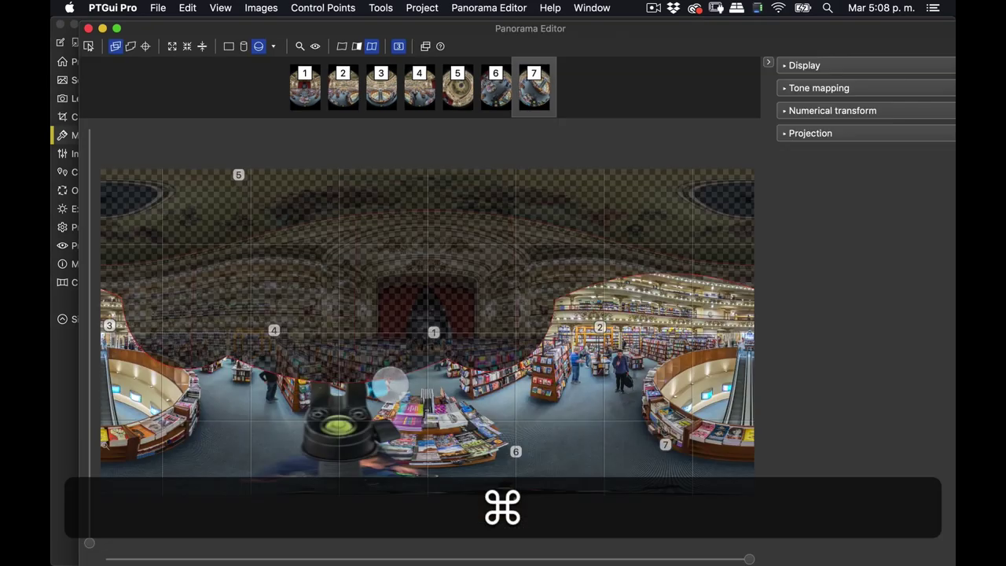
click(495, 88)
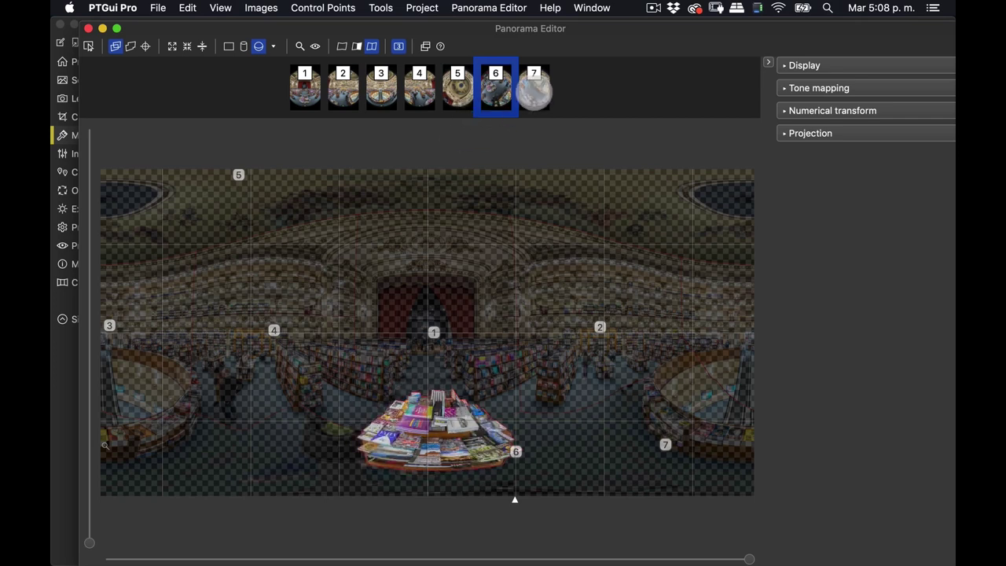
click(535, 88)
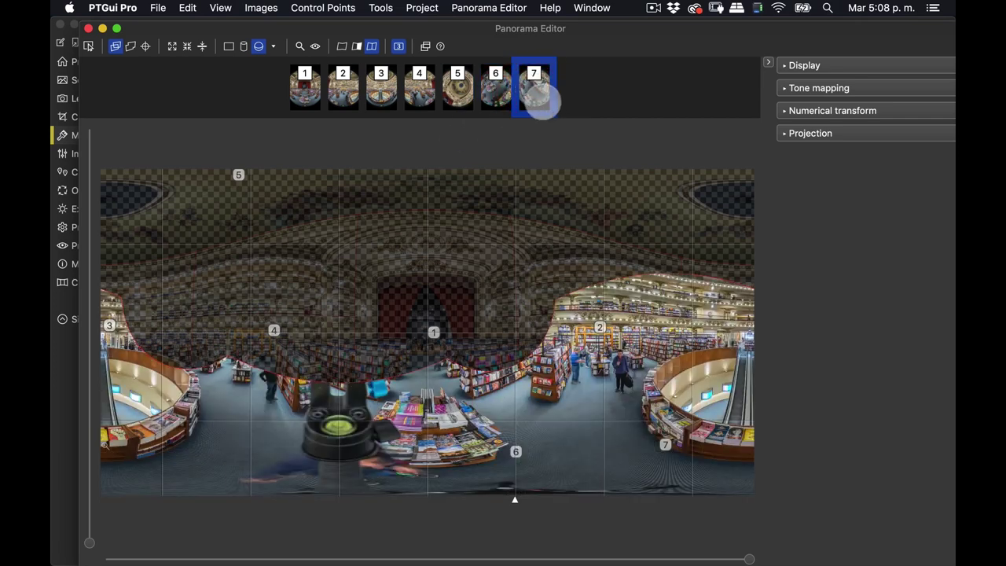
key(super+w)
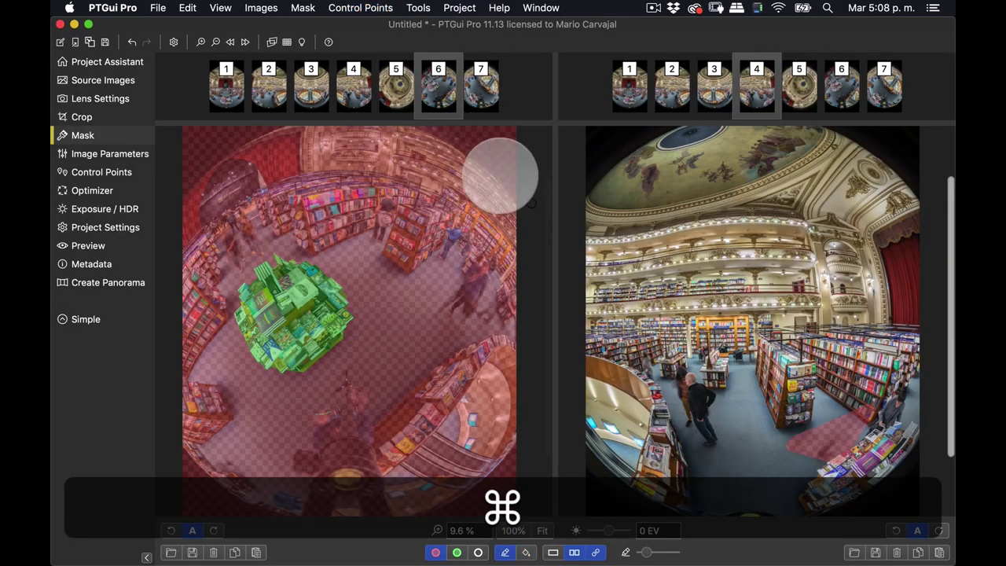
- Show image 7 alone at 100% zoom on the Mask page
click(484, 89)
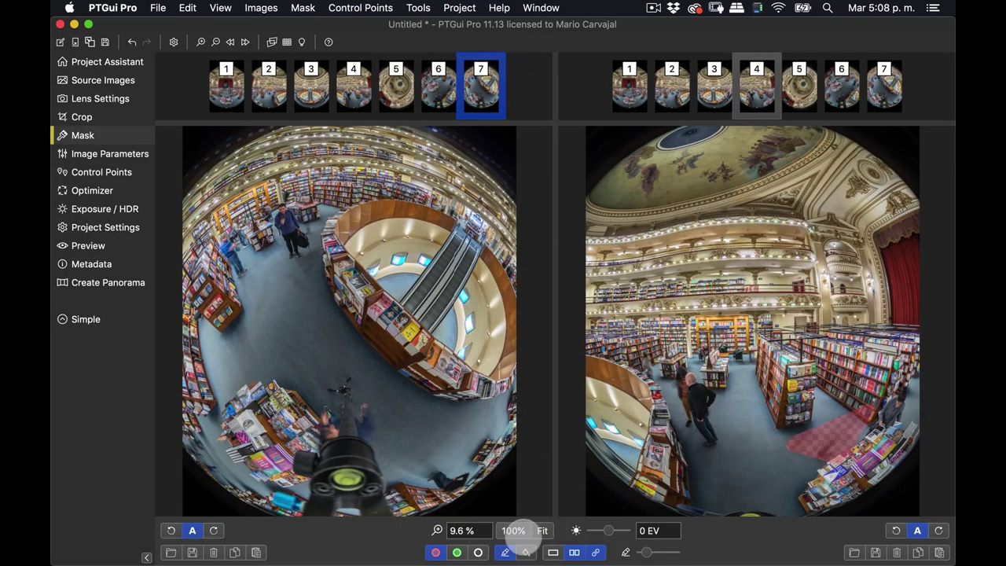
click(553, 553)
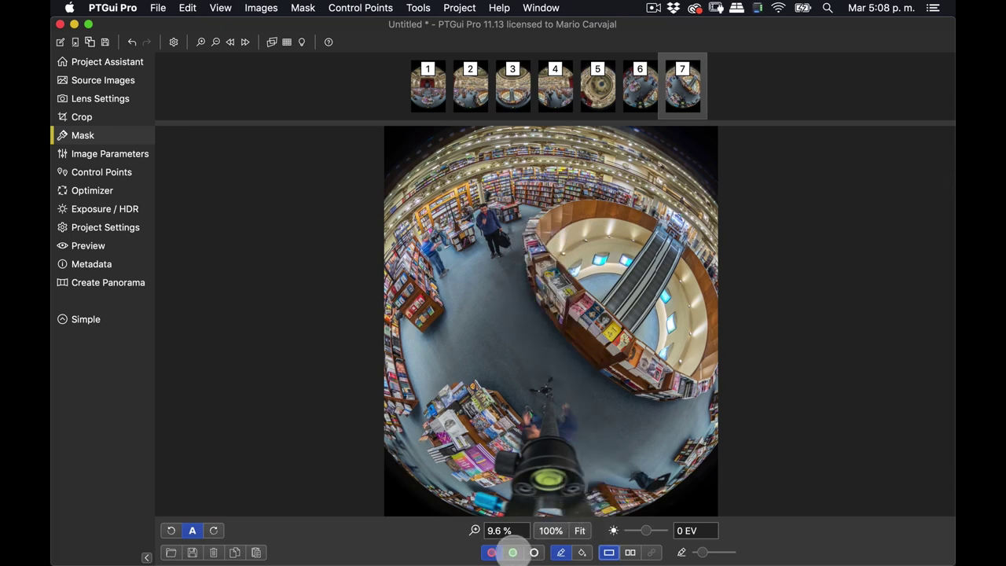
click(550, 531)
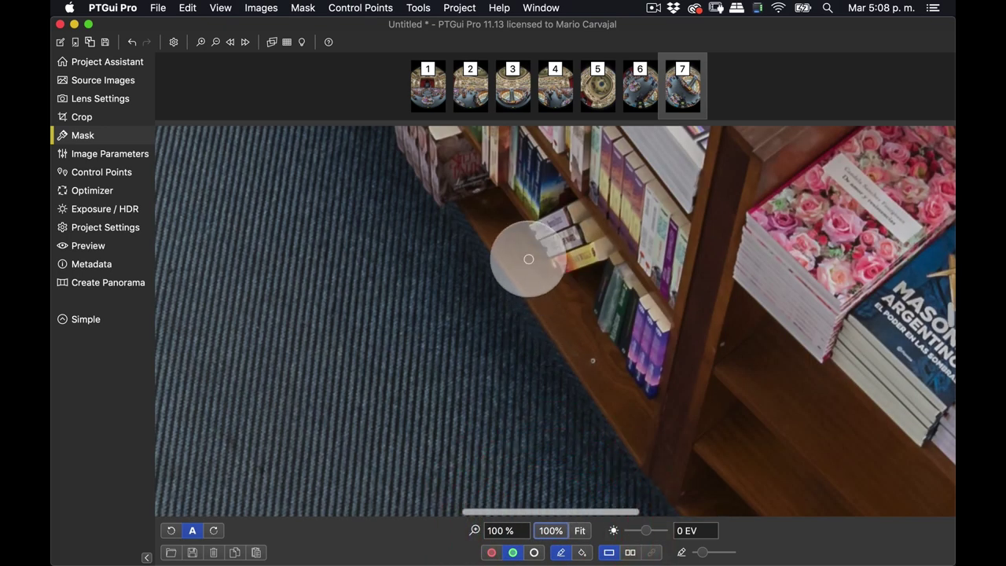
scroll(528, 259, up, 5)
scroll(528, 259, right, 3)
scroll(529, 259, up, 2)
scroll(529, 258, up, 2)
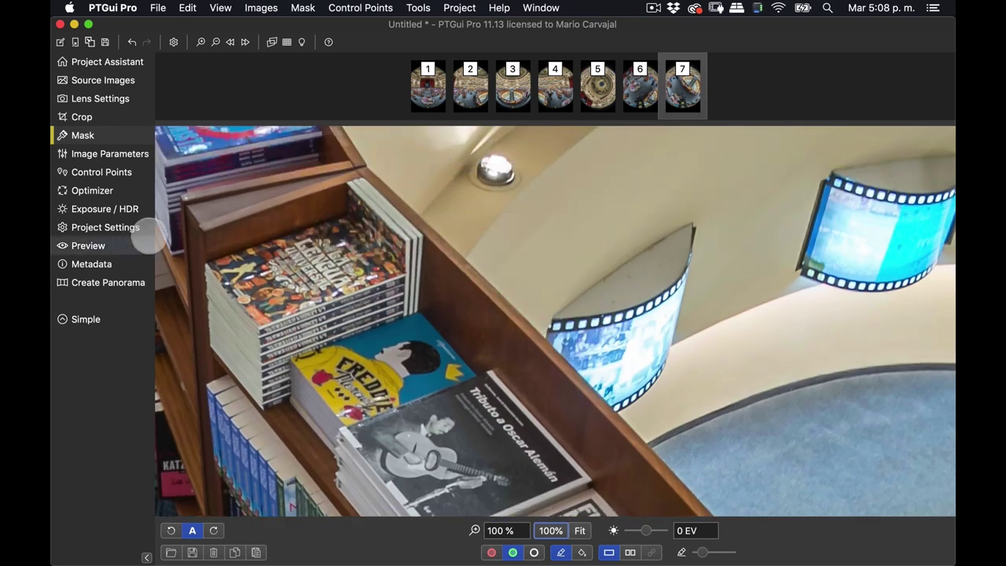
- Outline the book display shelf beside the escalator with green keep mask
click(187, 199)
shift+click(357, 163)
shift+click(410, 211)
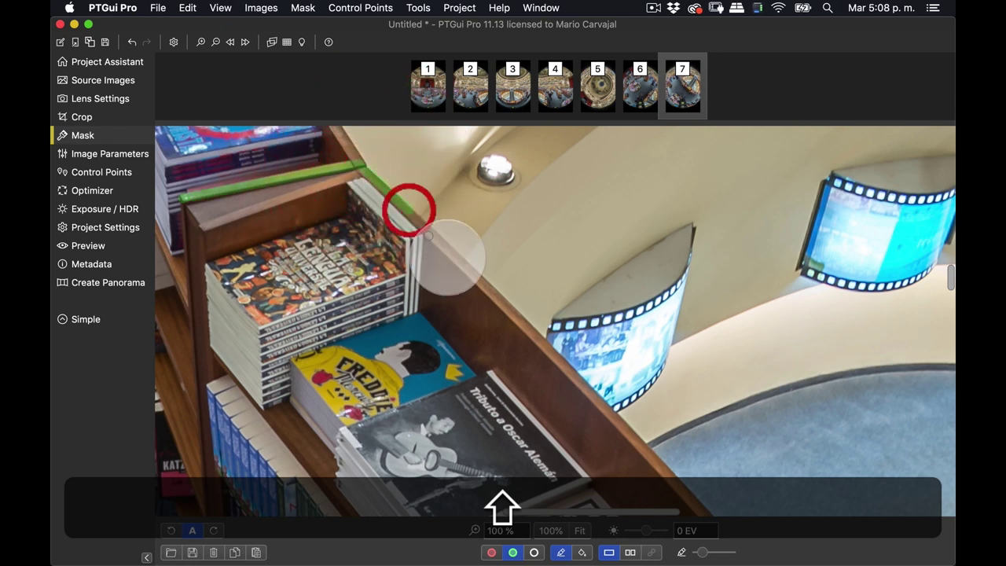
shift+click(513, 313)
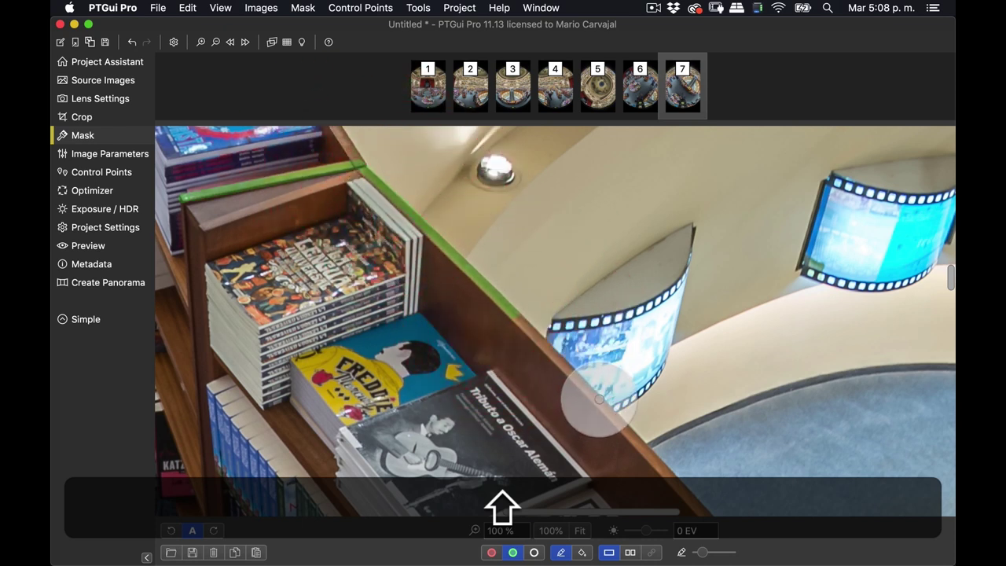
shift+click(596, 399)
scroll(561, 393, left, 5)
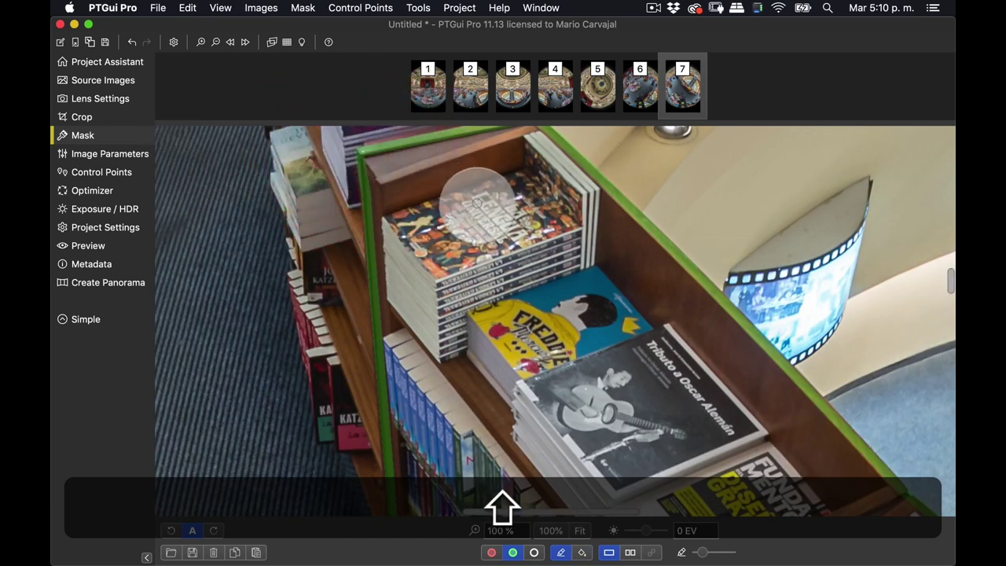
- Undo a fill that flooded the whole image and close the gap at the shelf corner
super+click(479, 226)
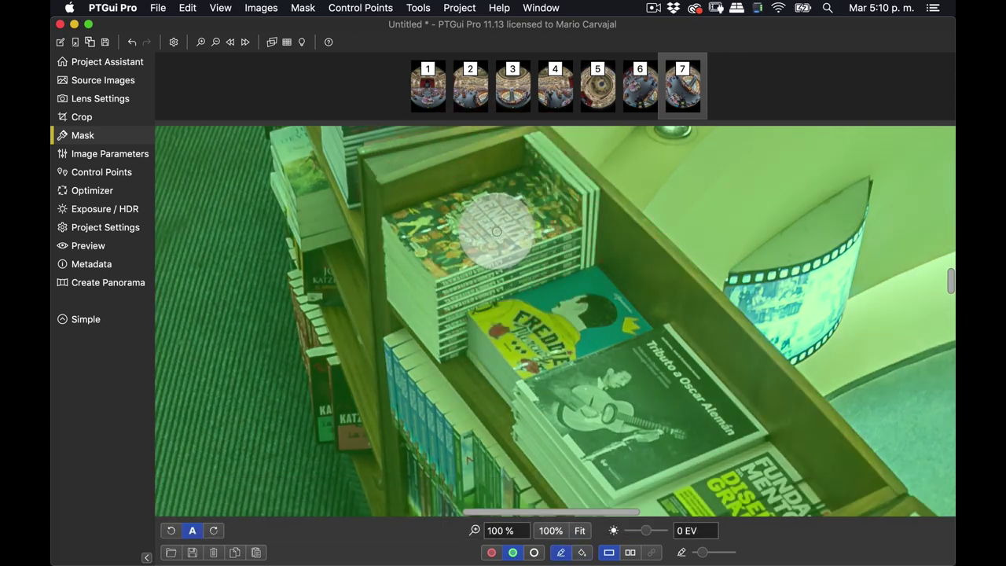
key(super+z)
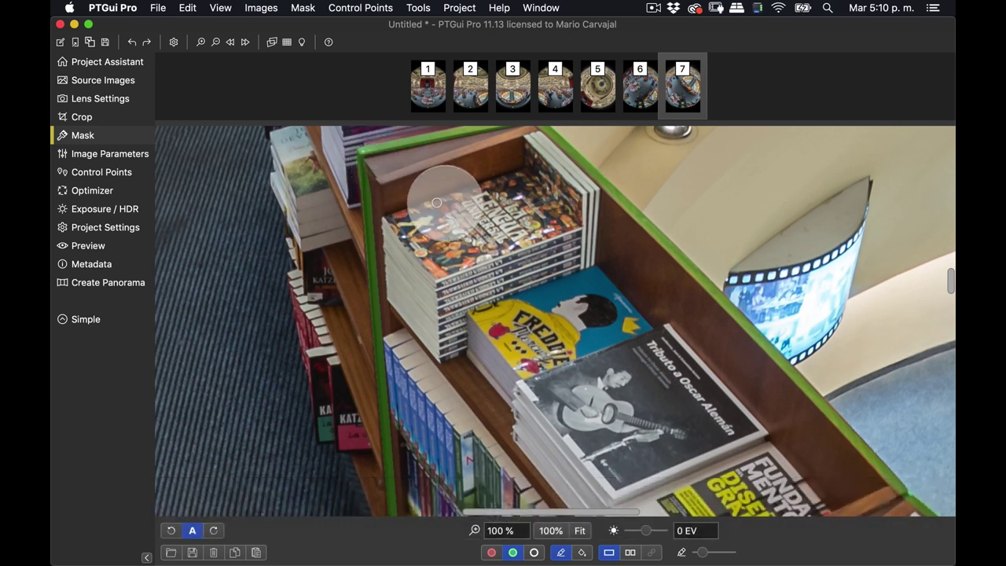
scroll(519, 230, right, 5)
scroll(519, 230, right, 2)
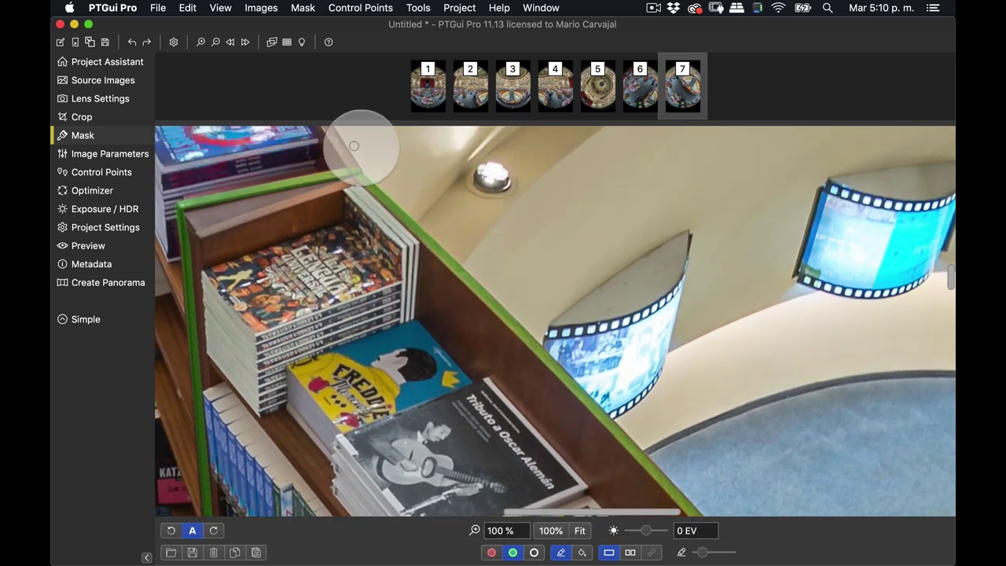
click(354, 173)
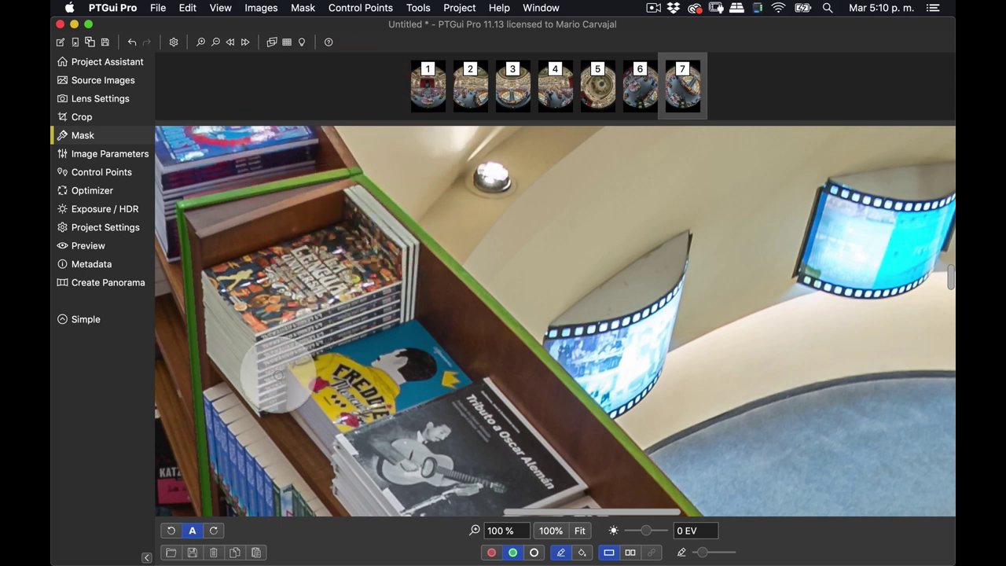
- Seal the outline's far corner and fill the shelf with green keep mask
scroll(280, 371, down, 5)
scroll(278, 376, down, 3)
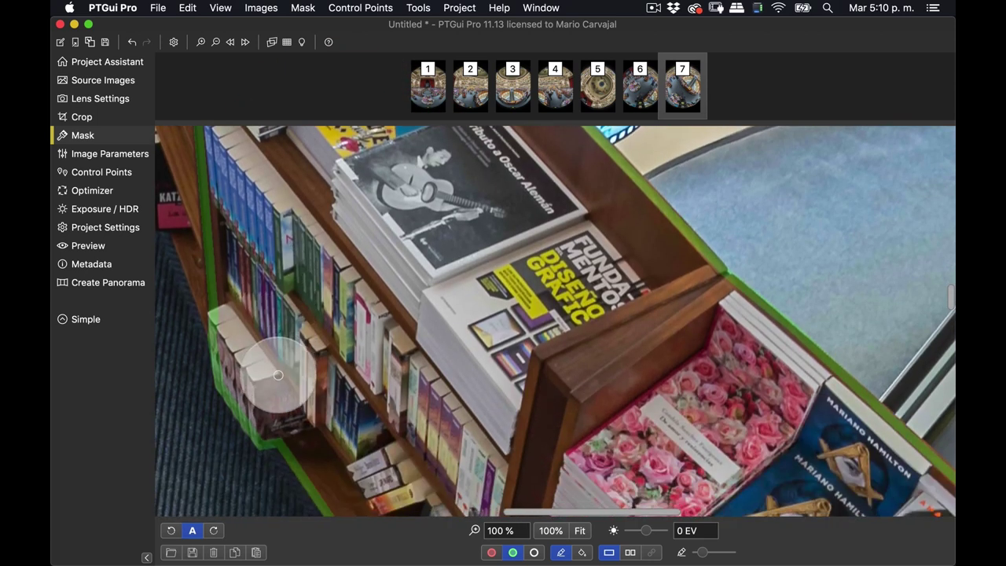
scroll(279, 375, down, 5)
scroll(278, 375, down, 10)
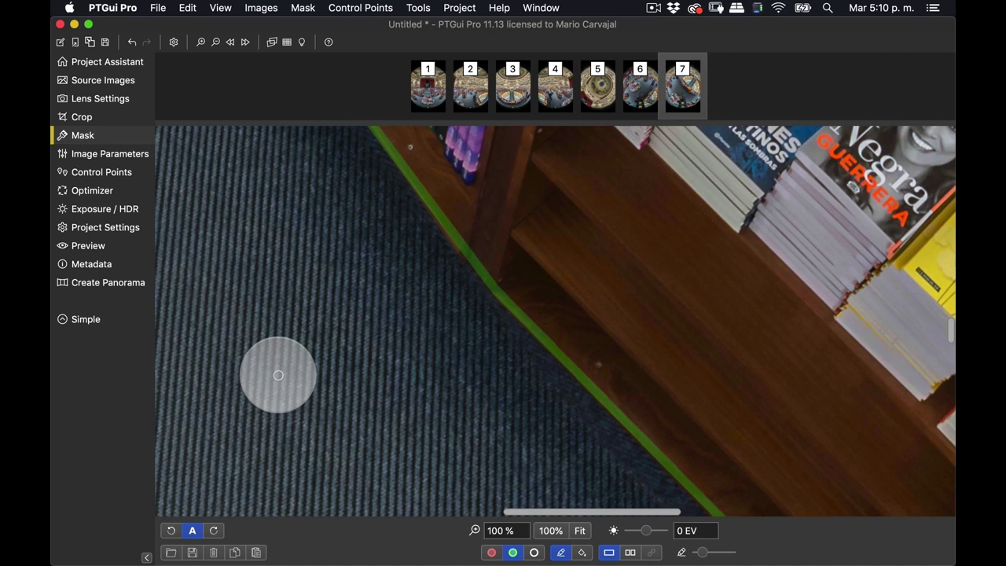
scroll(636, 400, right, 10)
scroll(637, 399, right, 9)
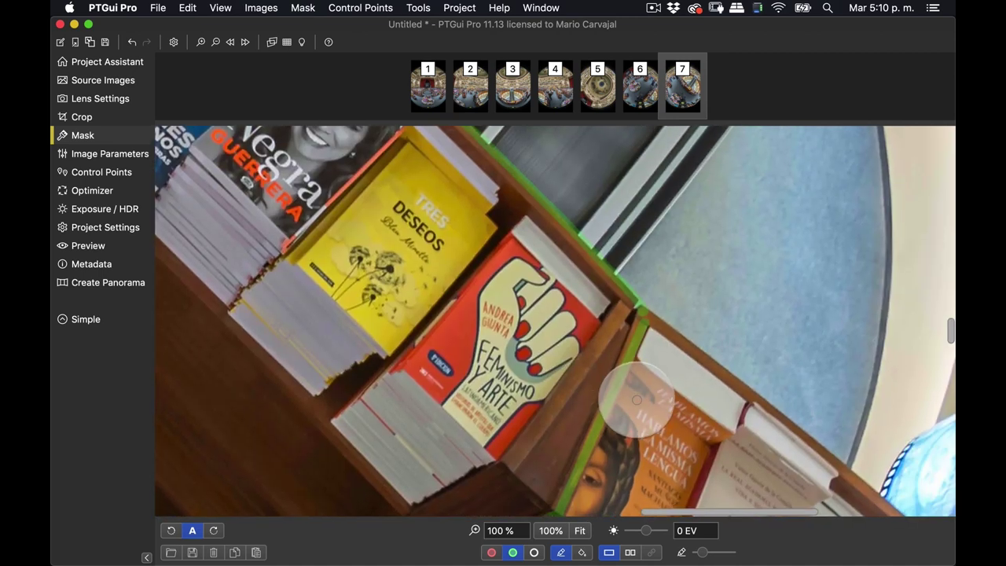
scroll(637, 399, down, 5)
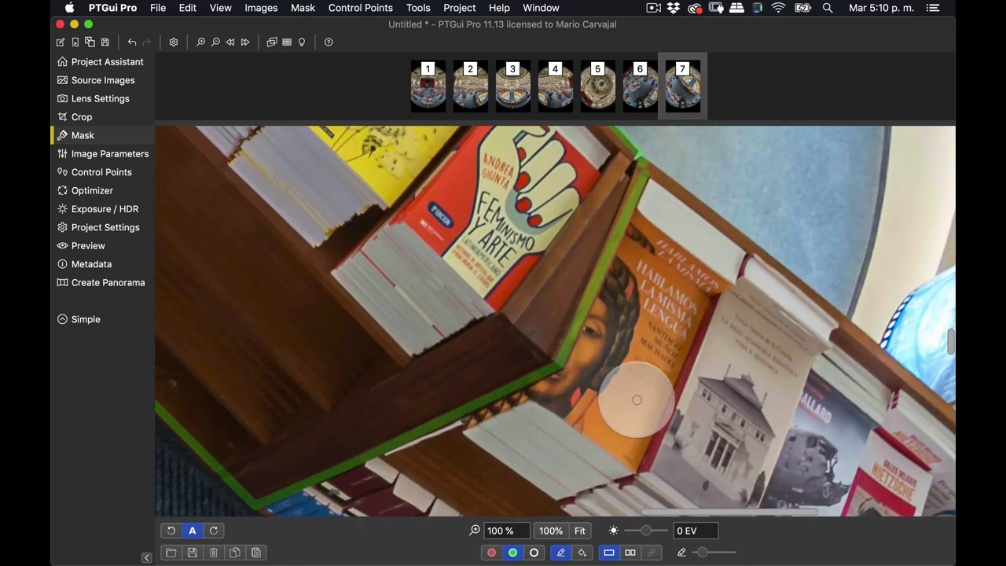
click(642, 161)
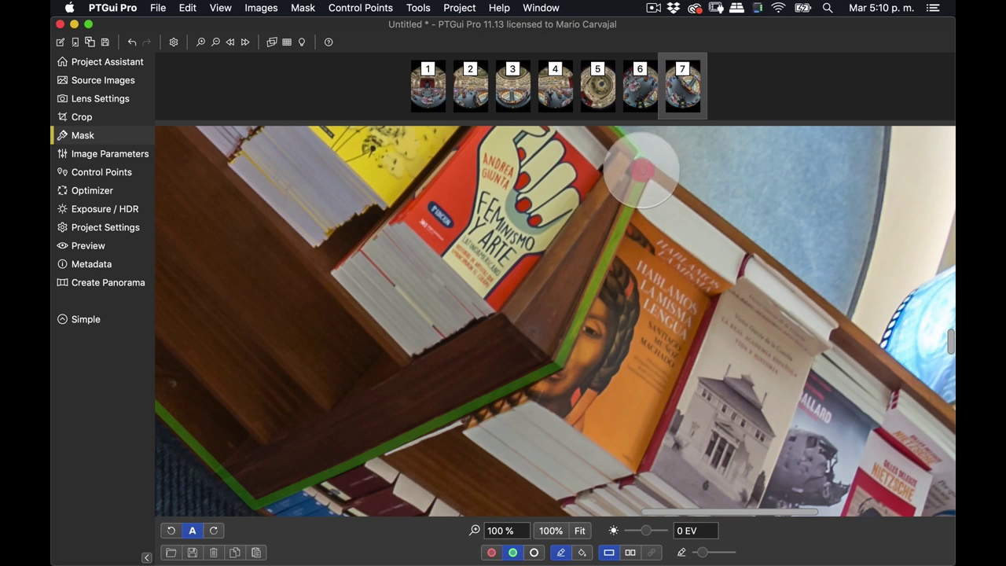
super+click(533, 229)
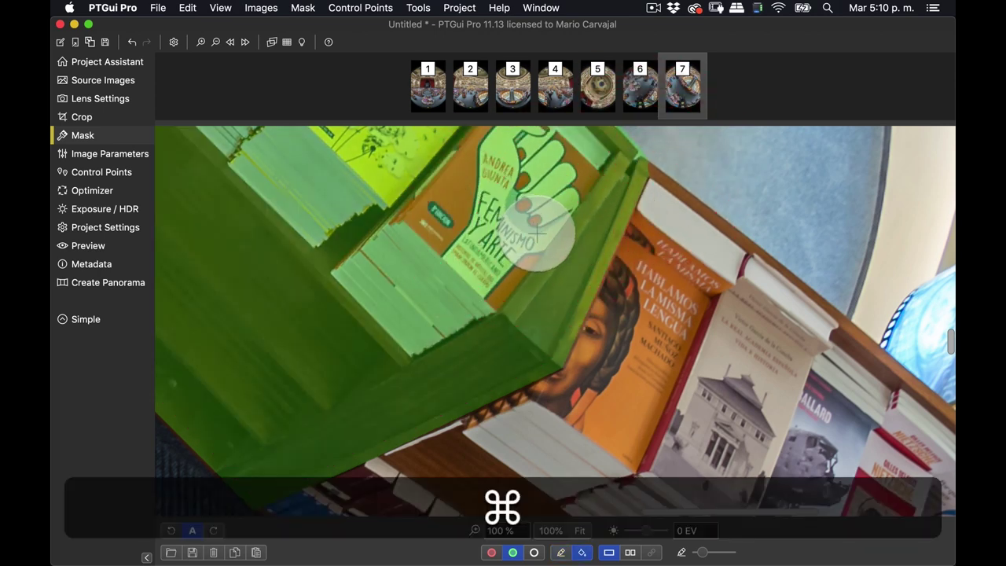
scroll(546, 265, down, 2)
scroll(546, 265, down, 4)
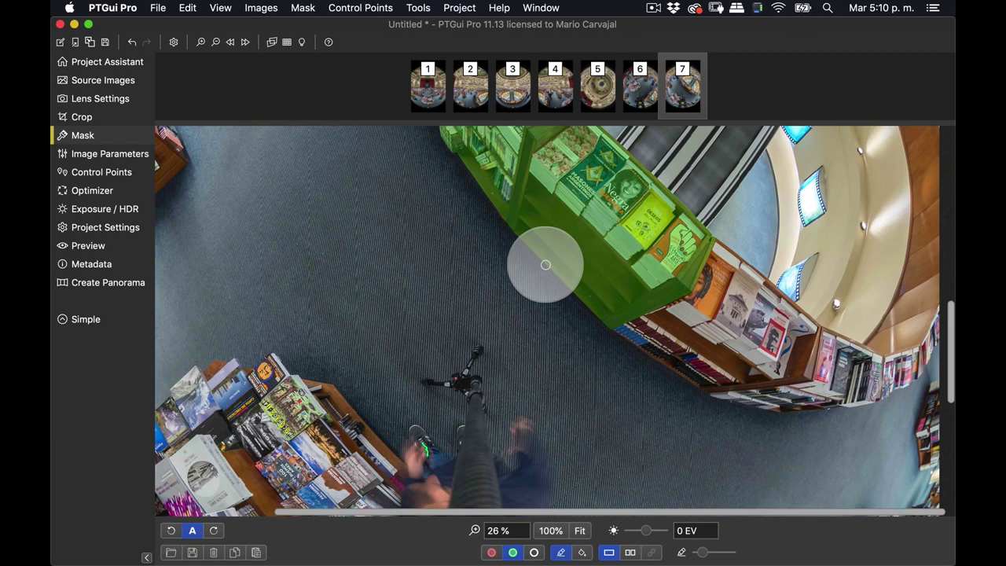
scroll(545, 265, down, 2)
scroll(546, 265, left, 2)
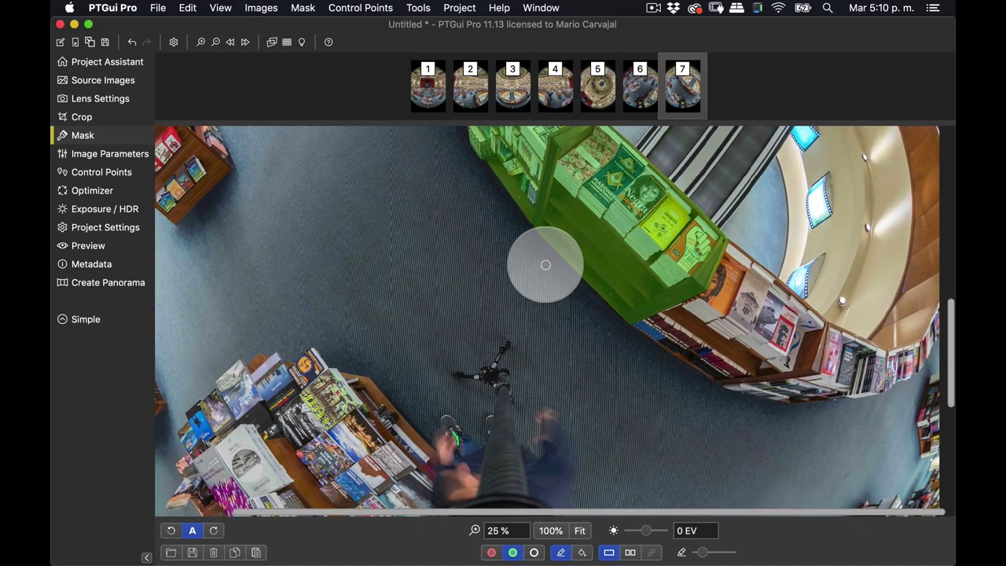
scroll(546, 265, up, 5)
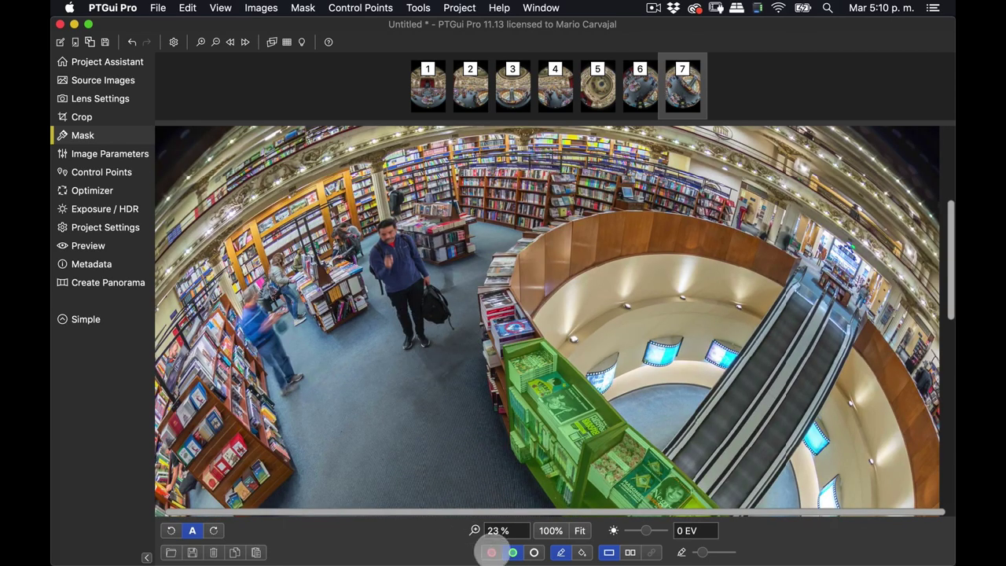
- Flood-fill everything outside the green shelf in image 7 with red, then open the Panorama Editor
click(494, 553)
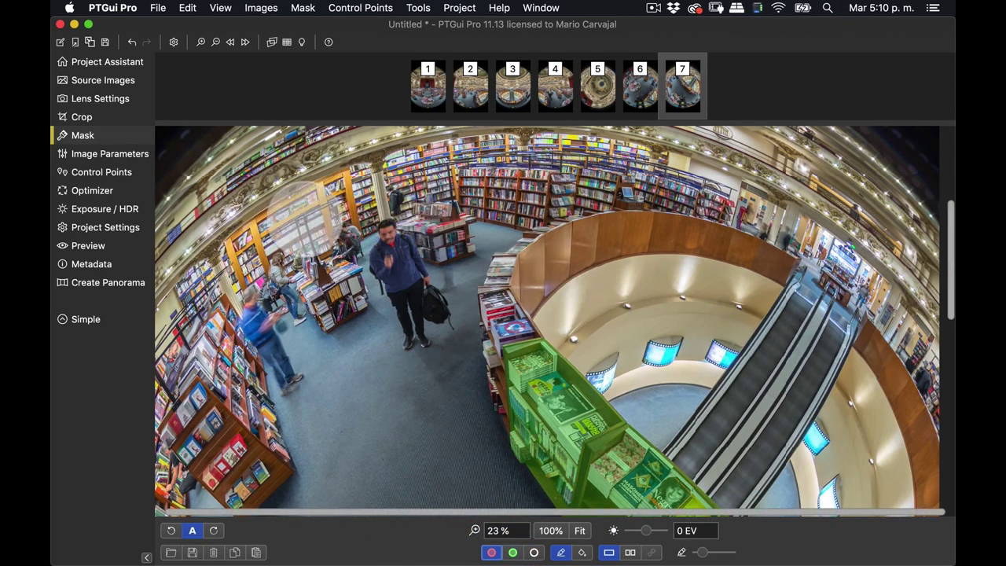
key(super)
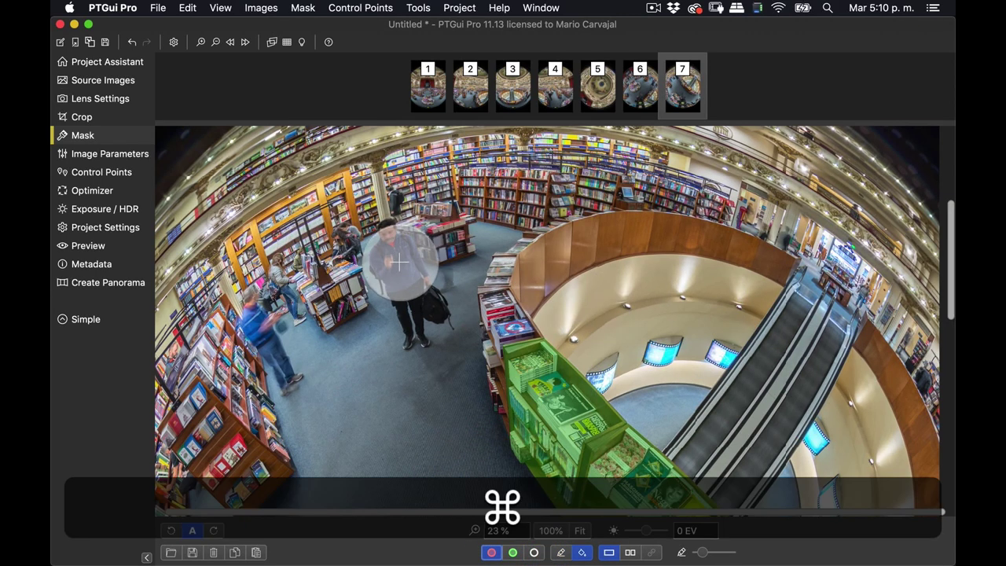
super+click(397, 322)
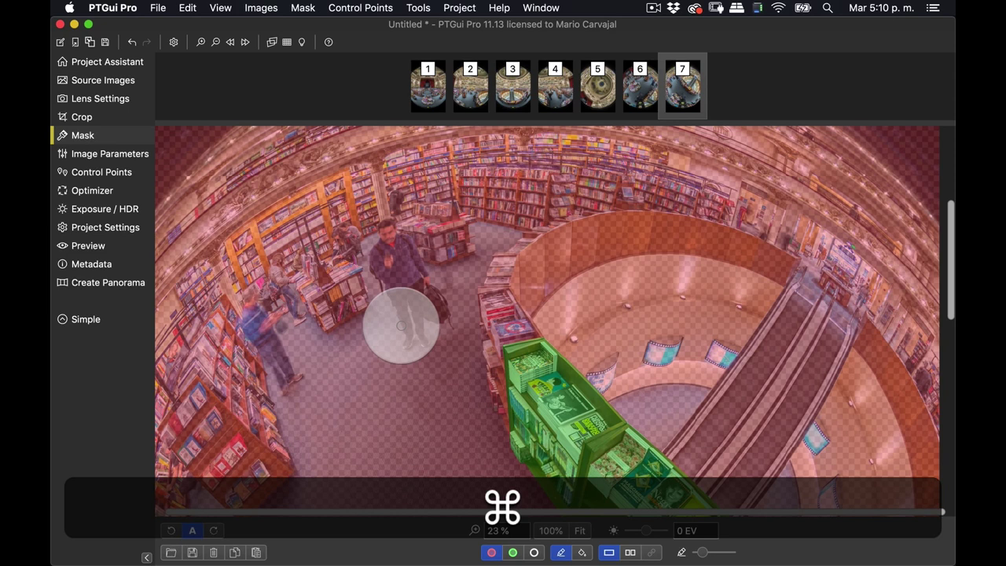
scroll(401, 325, down, 5)
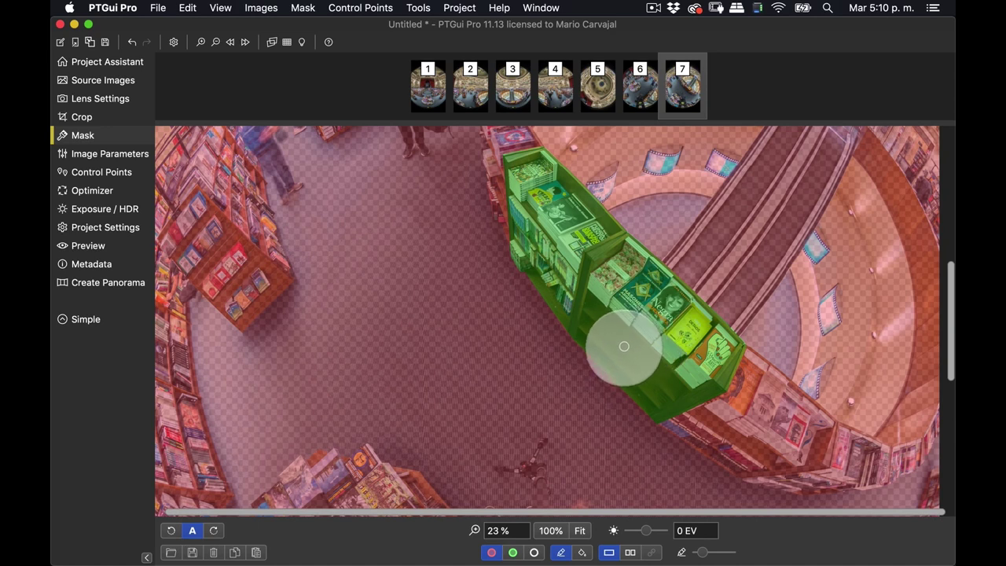
key(super+e)
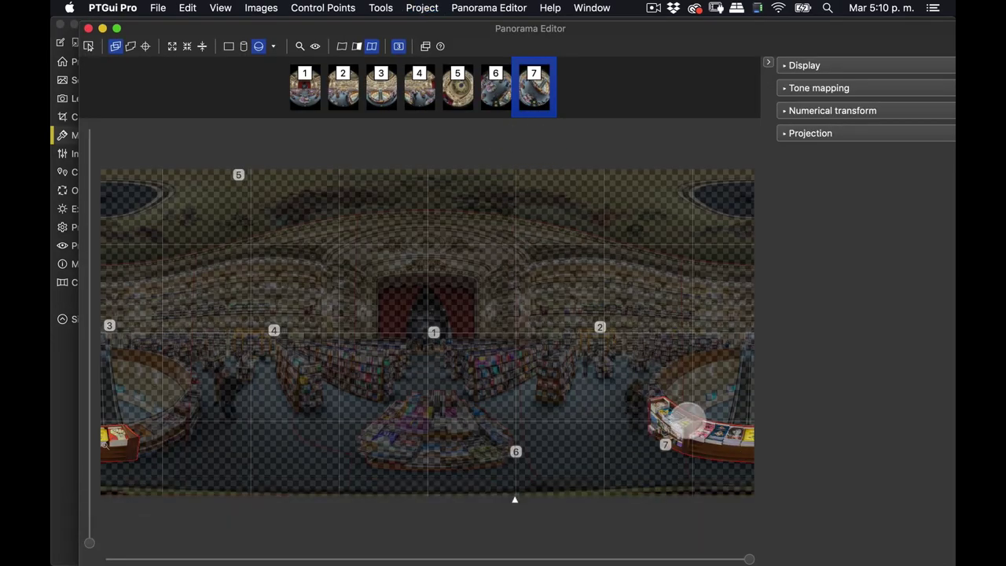
- Toggle between images 6 and 7 in the Panorama Editor to compare, then close it
click(496, 88)
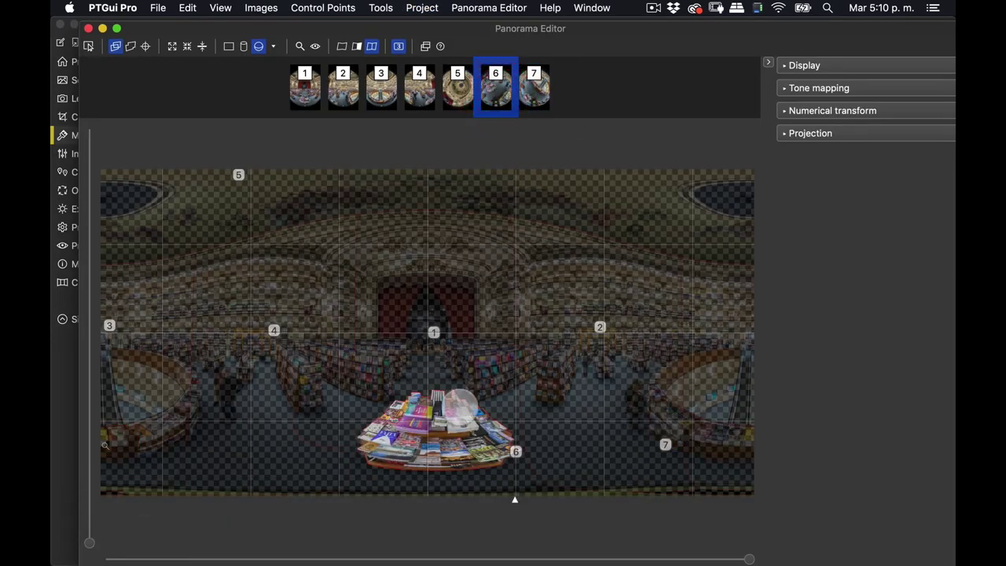
click(537, 90)
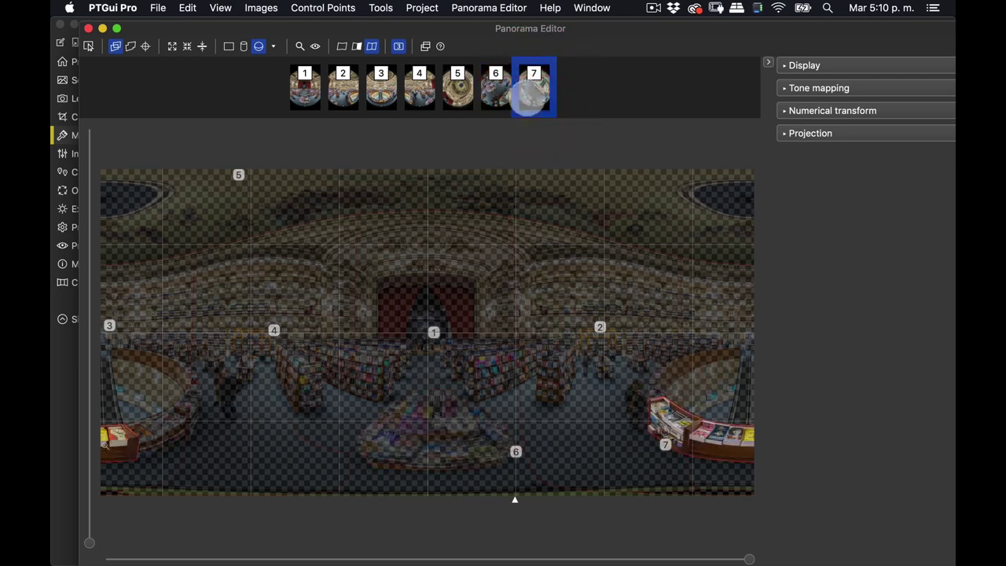
click(496, 88)
click(535, 90)
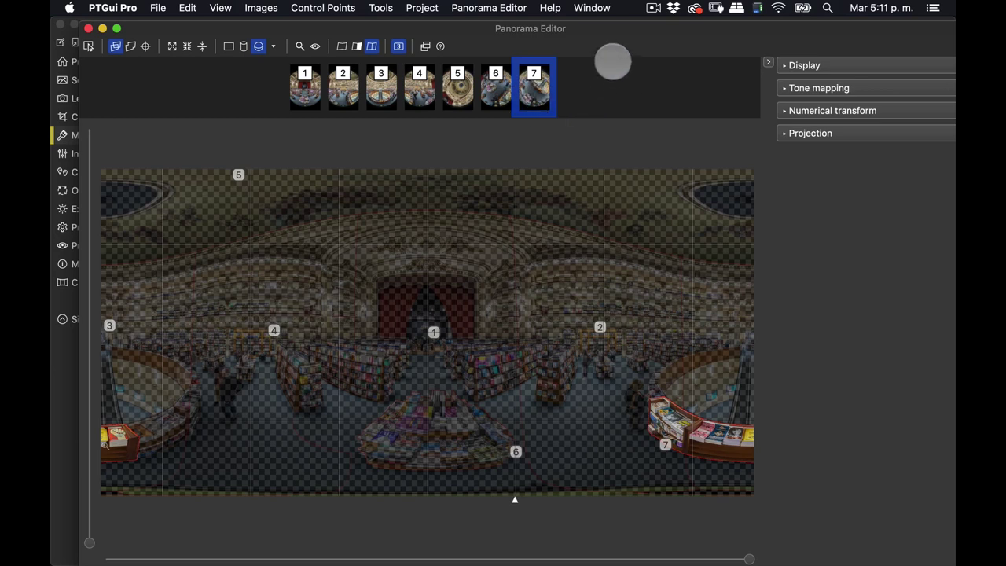
key(super+w)
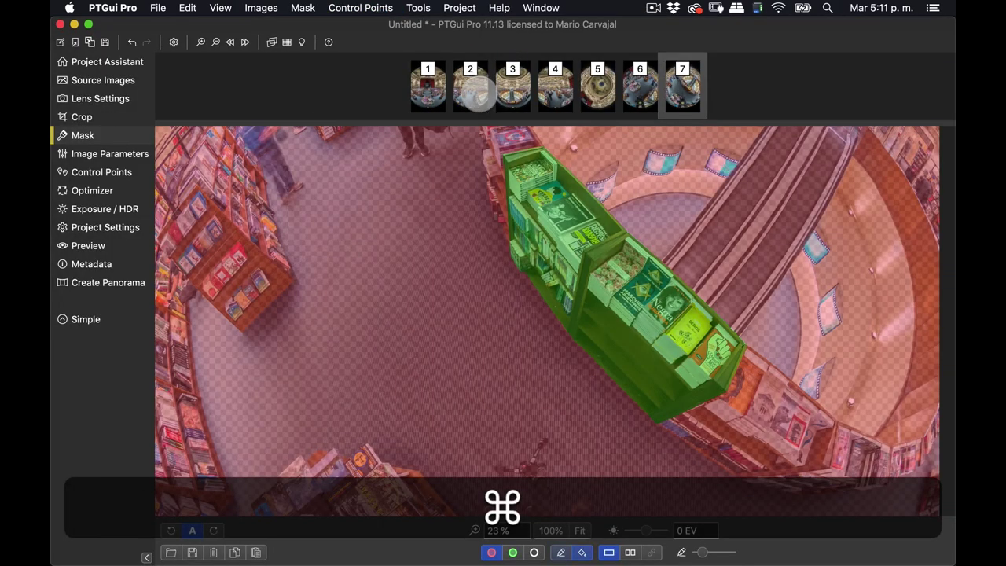
- In the Advanced Optimizer, untick yaw, pitch and roll for images 2–5
click(92, 190)
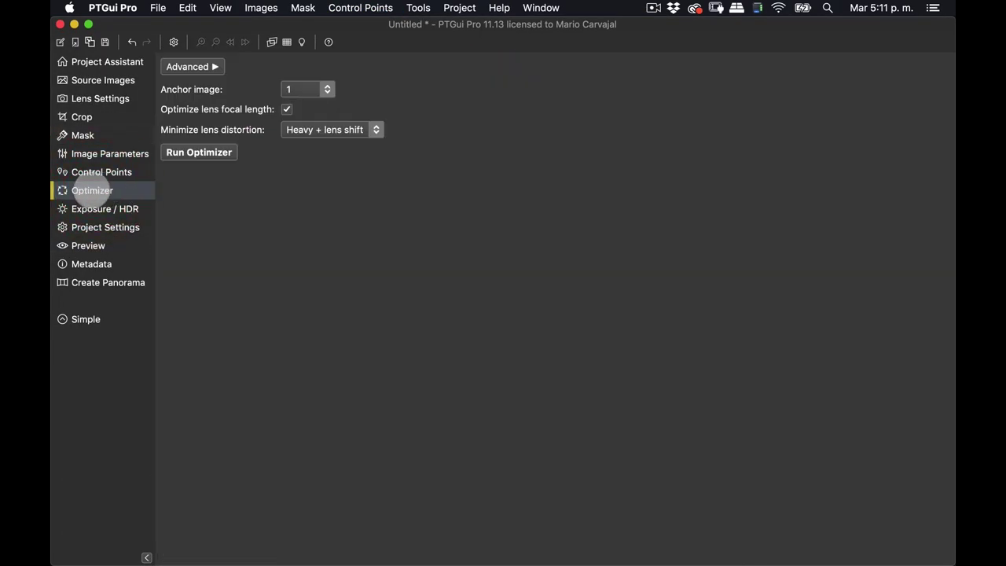
click(189, 66)
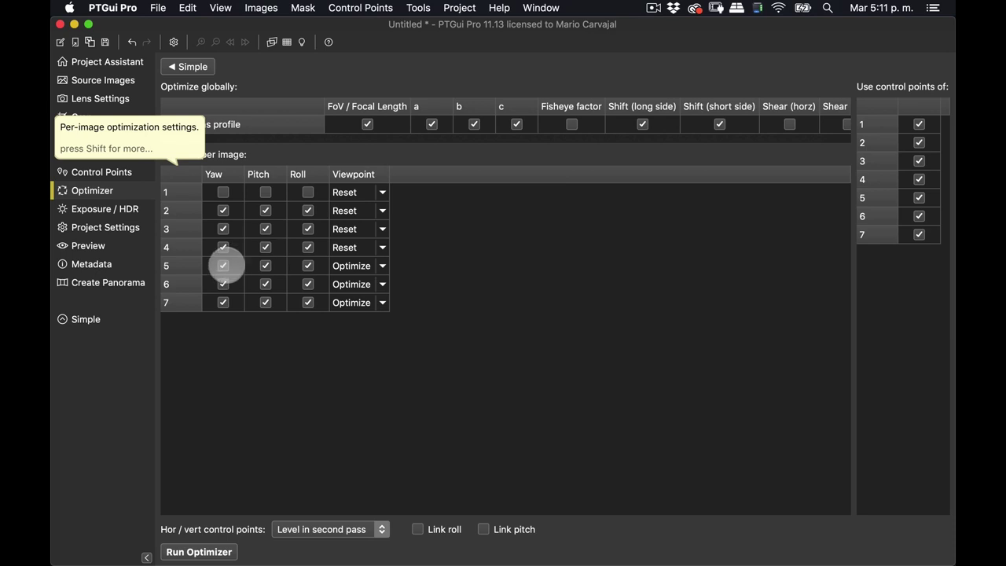
click(223, 266)
click(223, 248)
click(222, 211)
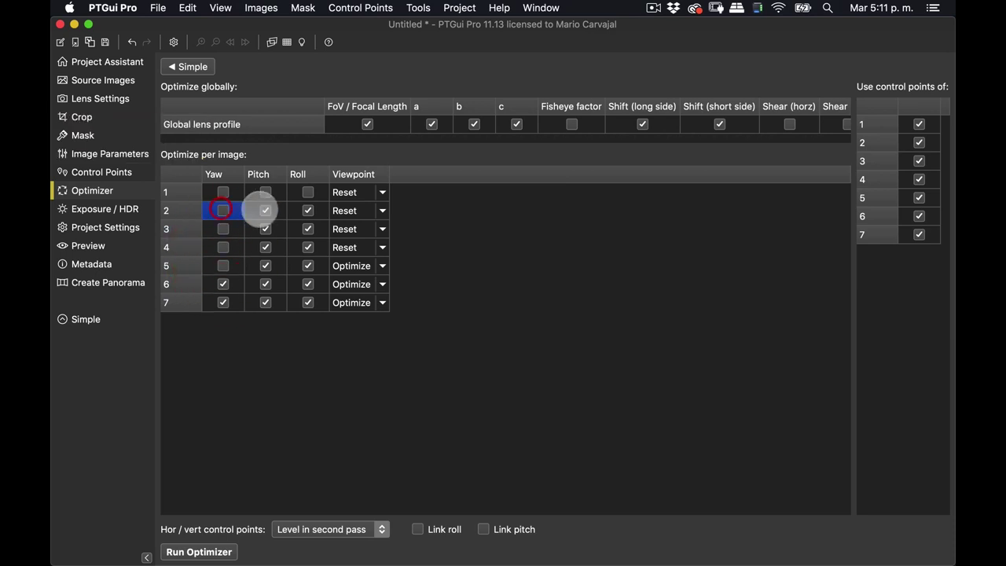
click(265, 211)
click(265, 247)
click(266, 266)
click(308, 266)
click(308, 211)
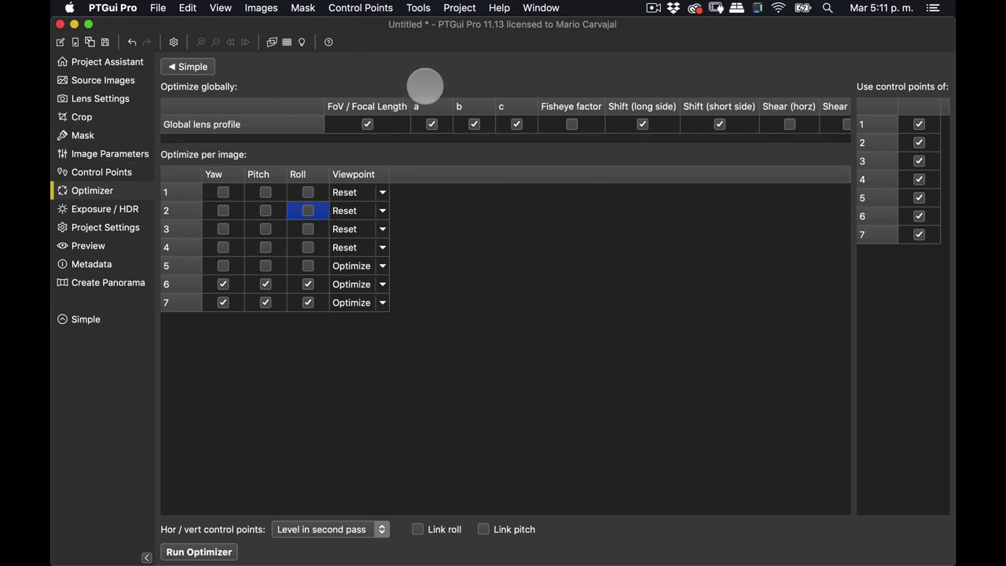
- Rerun Project > Align/Optimize and open the Panorama Editor
click(419, 8)
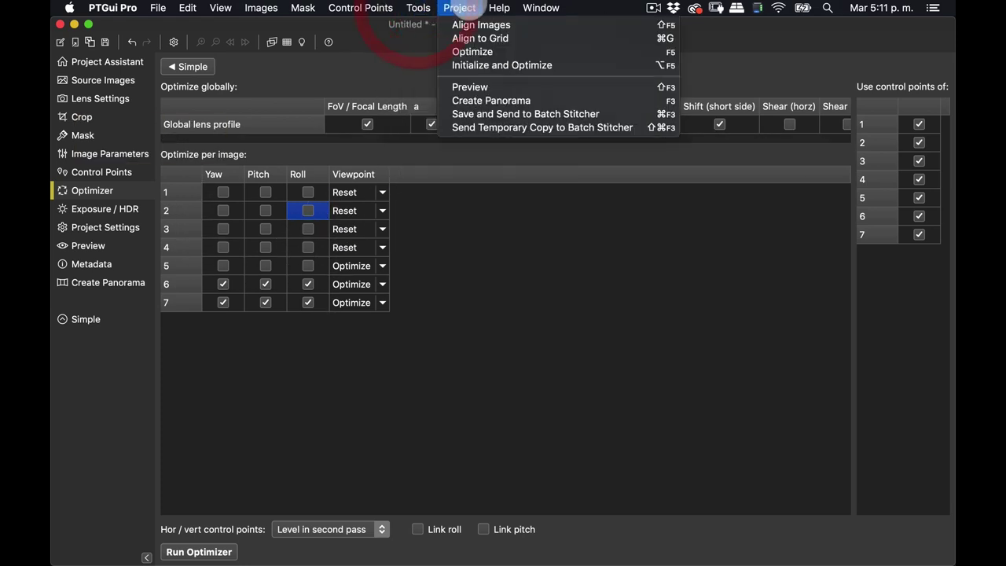
click(475, 26)
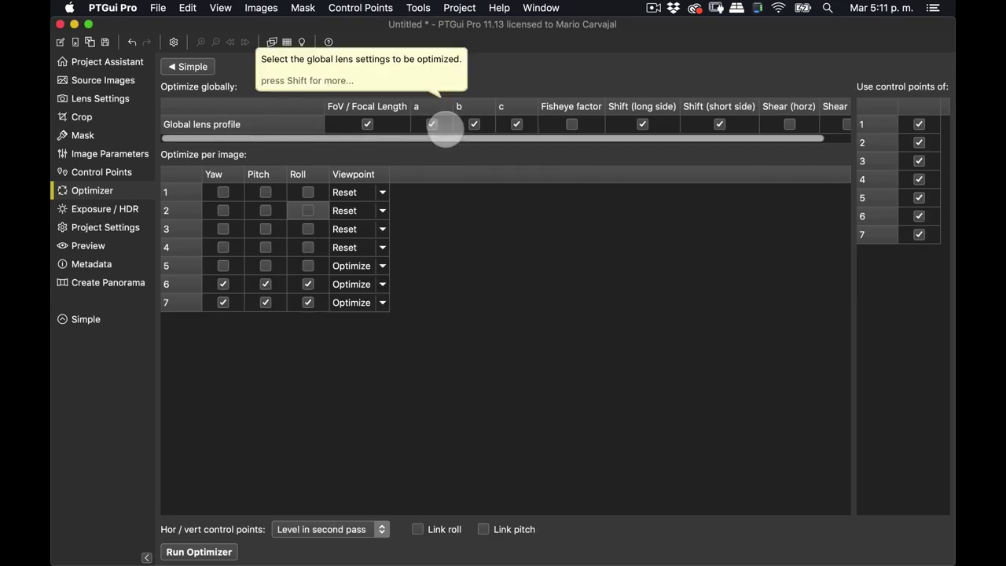
key(super+e)
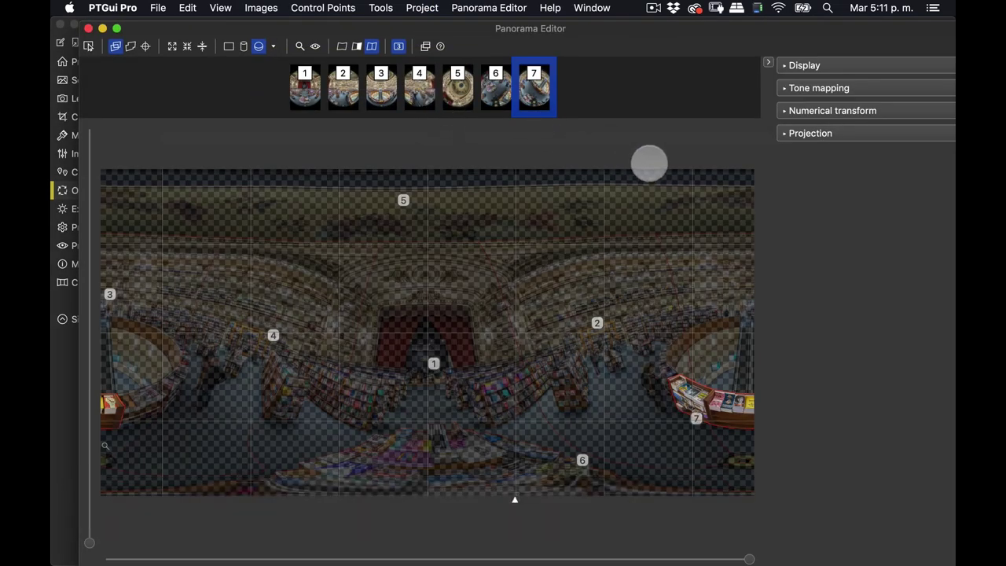
- Drag the panorama so the stage is centred and the book table sits at bottom centre
click(116, 47)
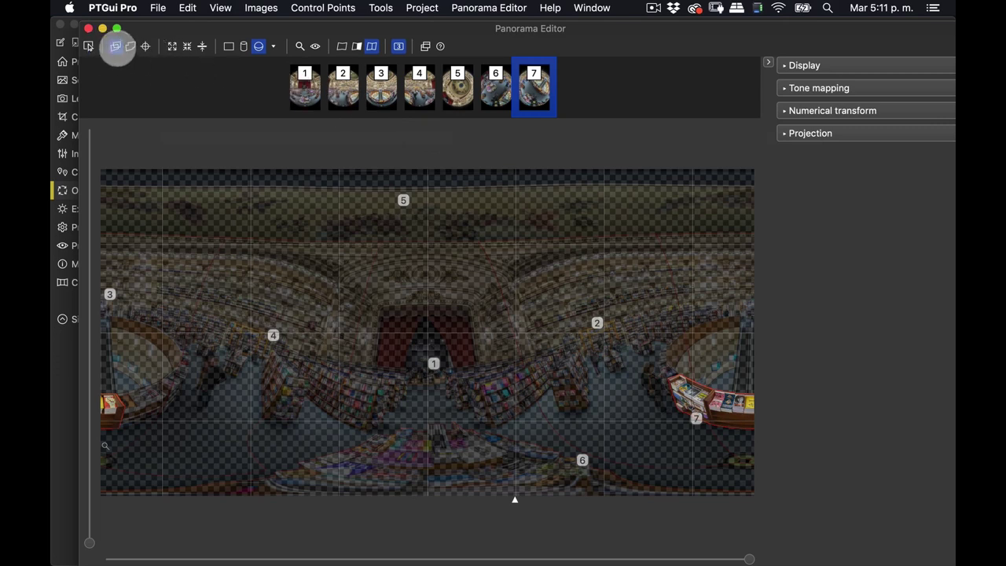
click(130, 46)
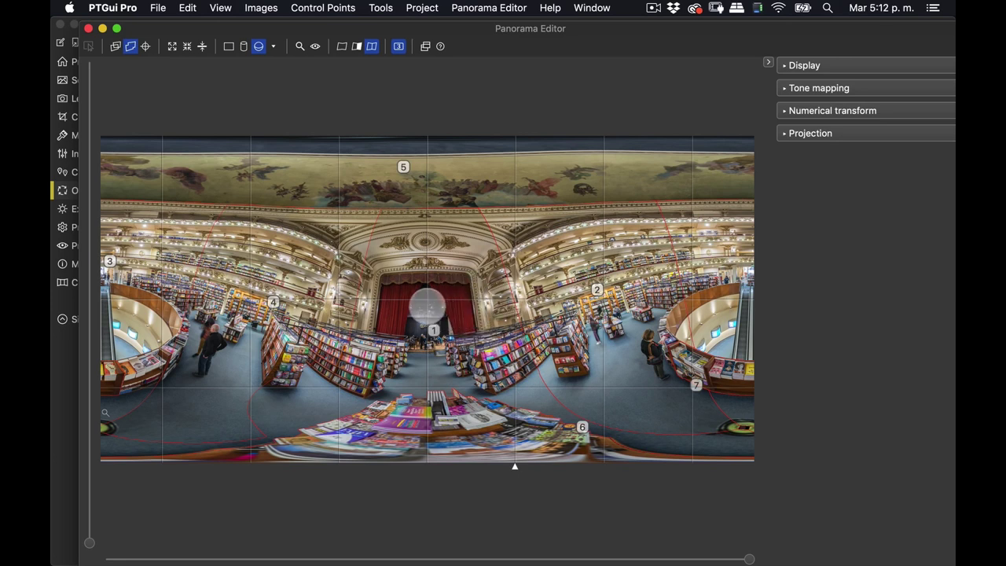
drag(428, 307, 427, 277)
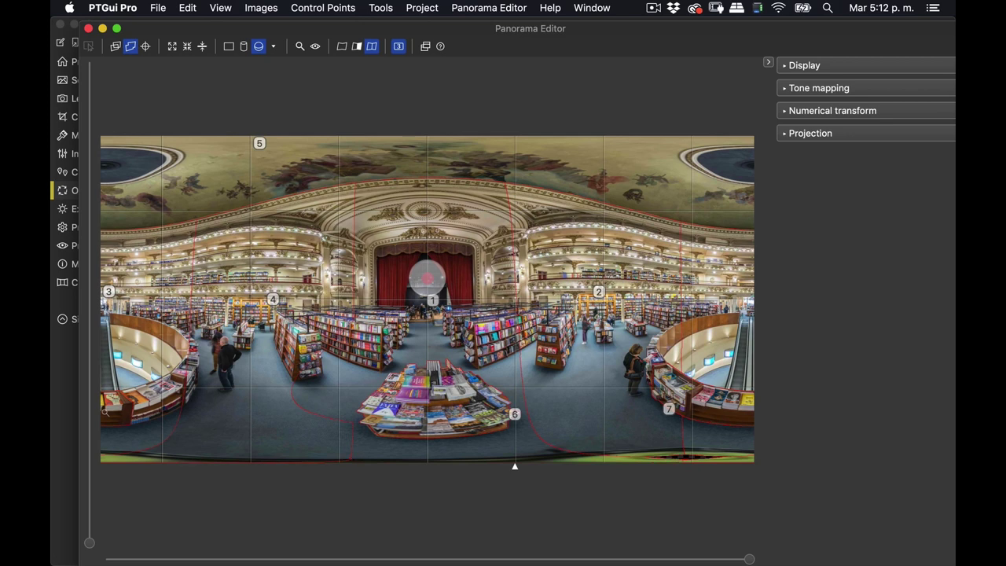
drag(427, 278, 432, 279)
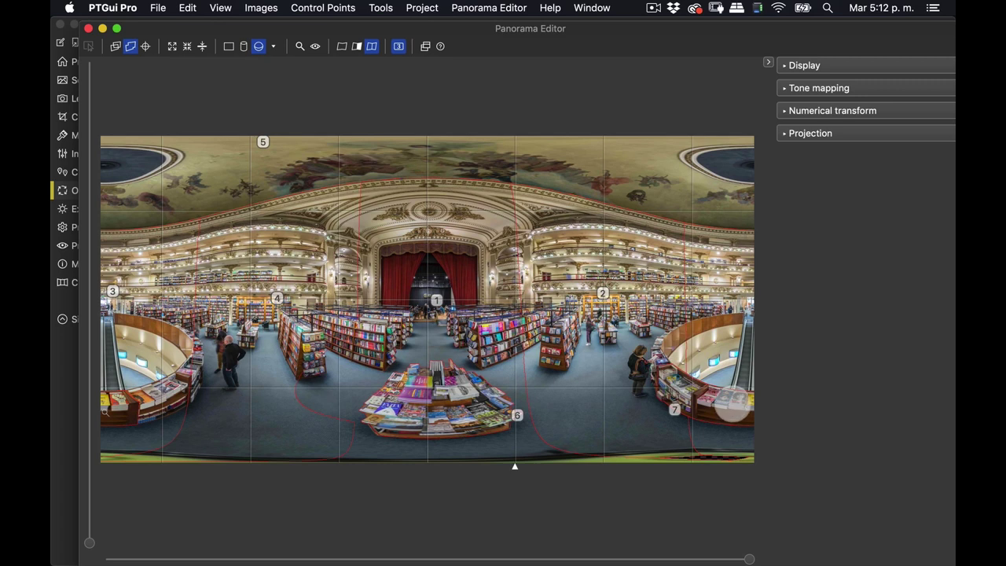
click(299, 46)
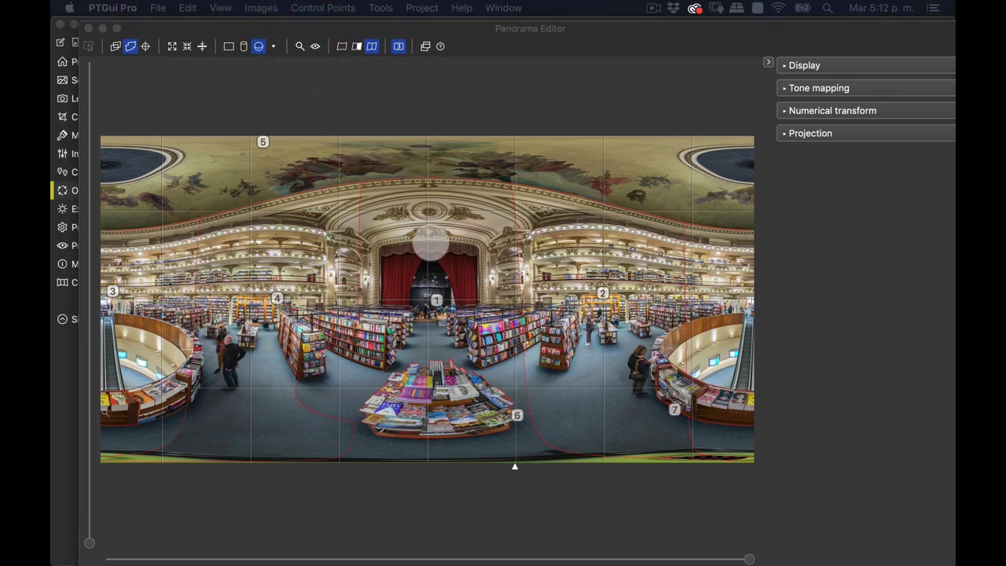
- Place the Detail Viewer over the preview and centre it on the book table
drag(794, 122, 647, 81)
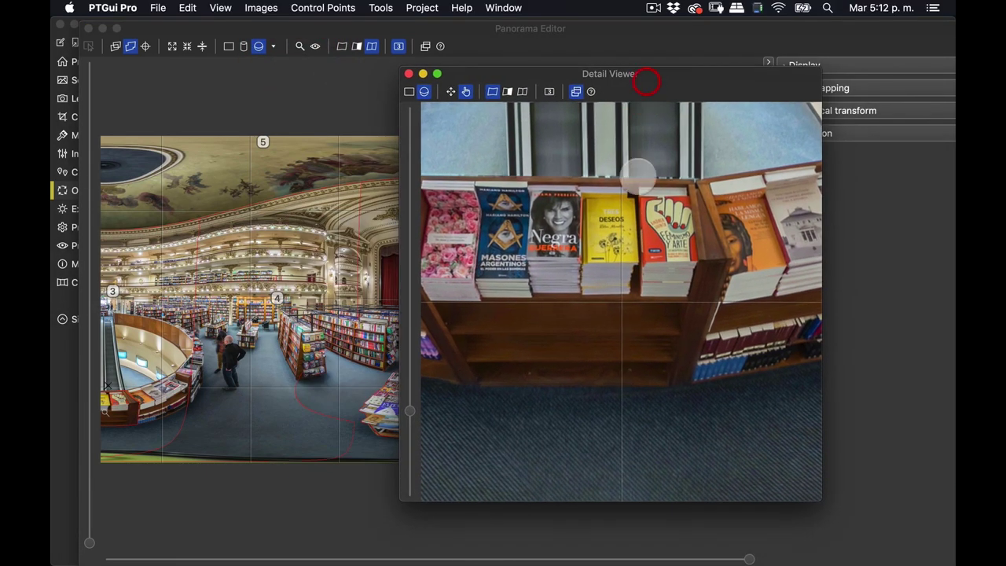
mouse_move(545, 246)
mouse_down()
mouse_move(540, 258)
mouse_move(593, 292)
mouse_move(814, 338)
mouse_move(585, 304)
mouse_up()
drag(748, 326, 528, 314)
mouse_move(802, 260)
mouse_down()
mouse_move(697, 281)
mouse_move(831, 274)
mouse_up()
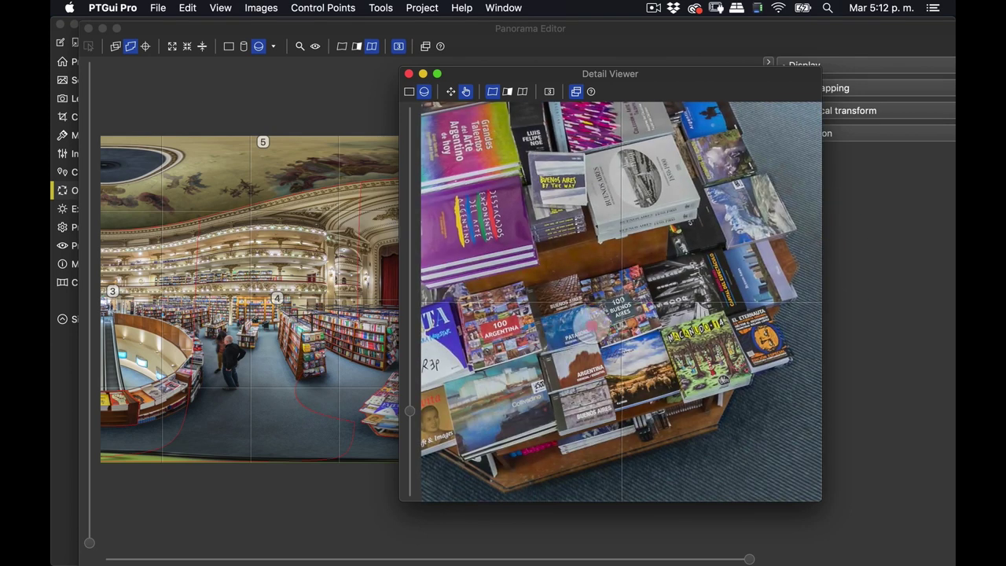
scroll(596, 322, up, 3)
mouse_move(652, 322)
mouse_down()
mouse_move(595, 270)
mouse_move(595, 299)
mouse_move(466, 245)
mouse_up()
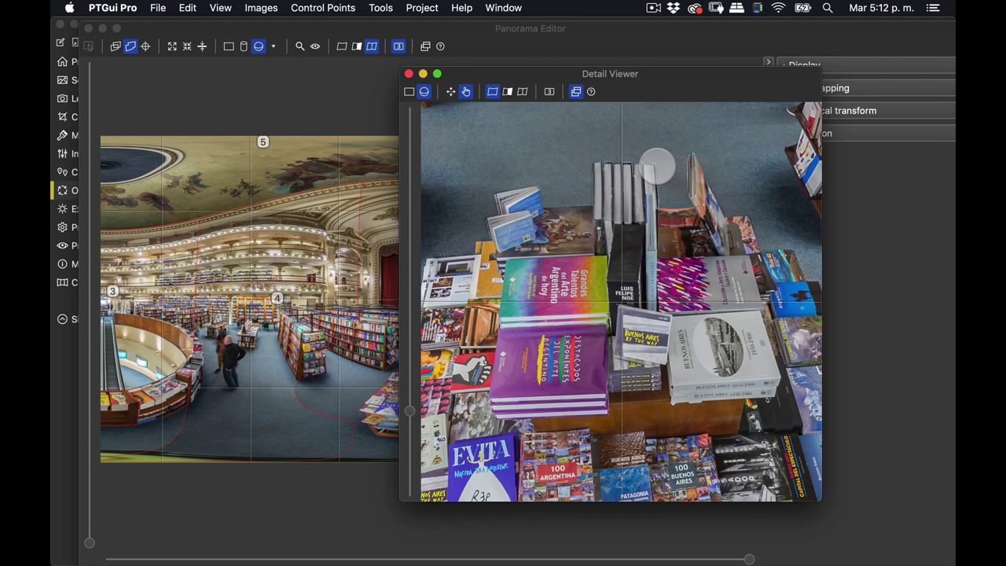
- Pan the close-up across the floor near the nadir and the shelf below the escalator
drag(739, 268, 566, 188)
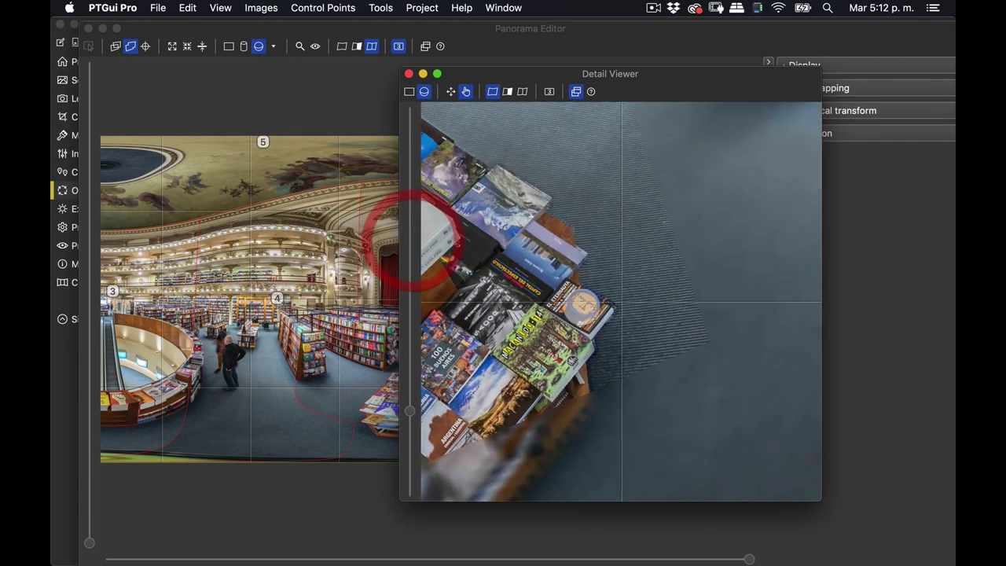
drag(423, 234, 614, 316)
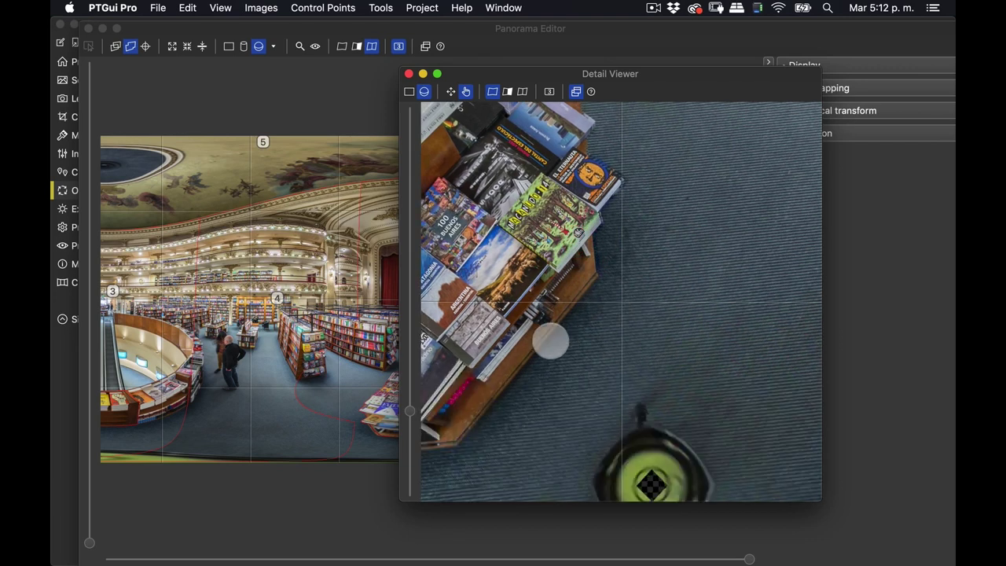
mouse_move(484, 295)
mouse_down()
mouse_move(617, 283)
mouse_move(755, 252)
mouse_up()
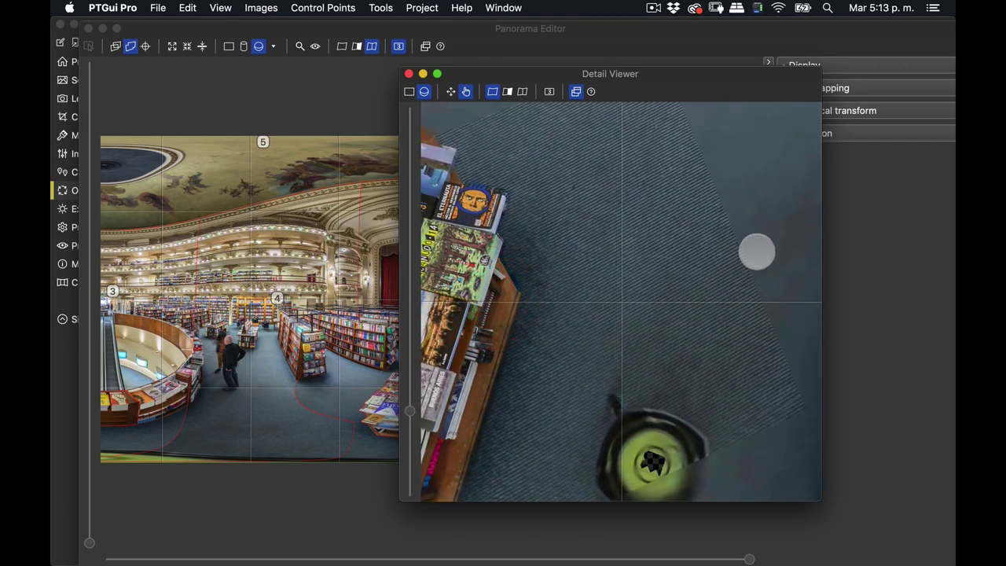
drag(483, 296, 731, 245)
drag(422, 280, 658, 254)
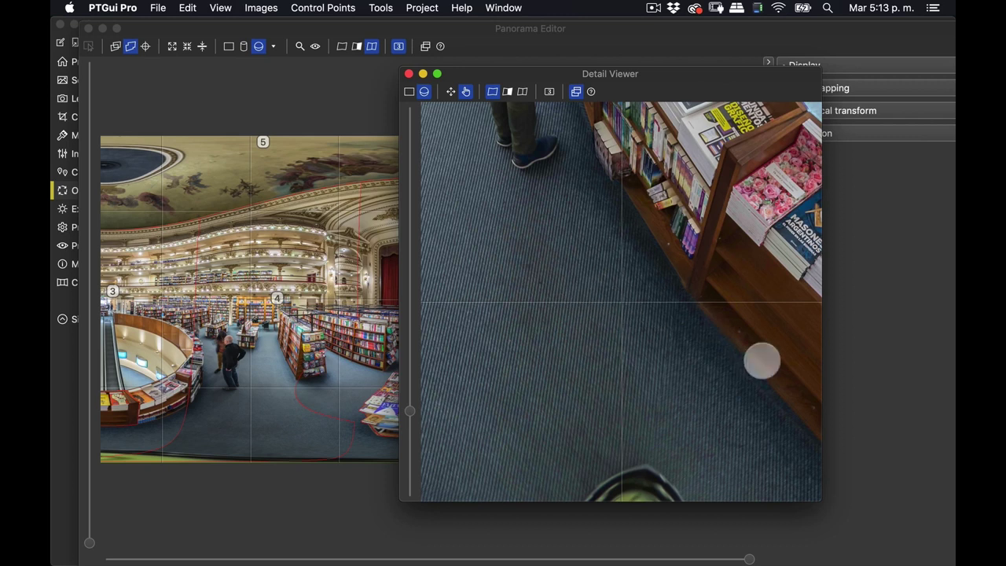
drag(670, 282, 464, 347)
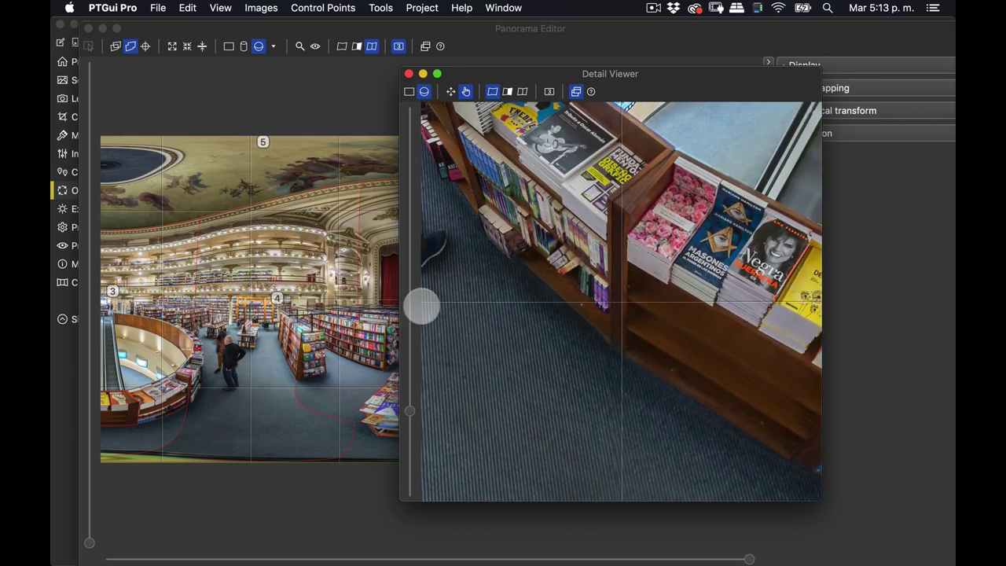
mouse_move(647, 301)
mouse_down()
mouse_move(523, 306)
mouse_move(664, 173)
mouse_up()
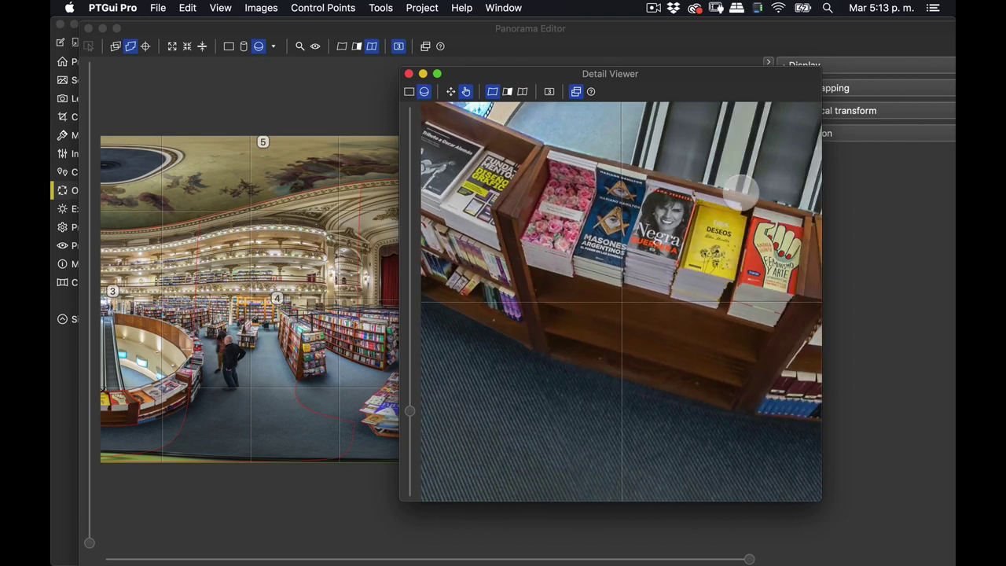
drag(779, 208, 590, 229)
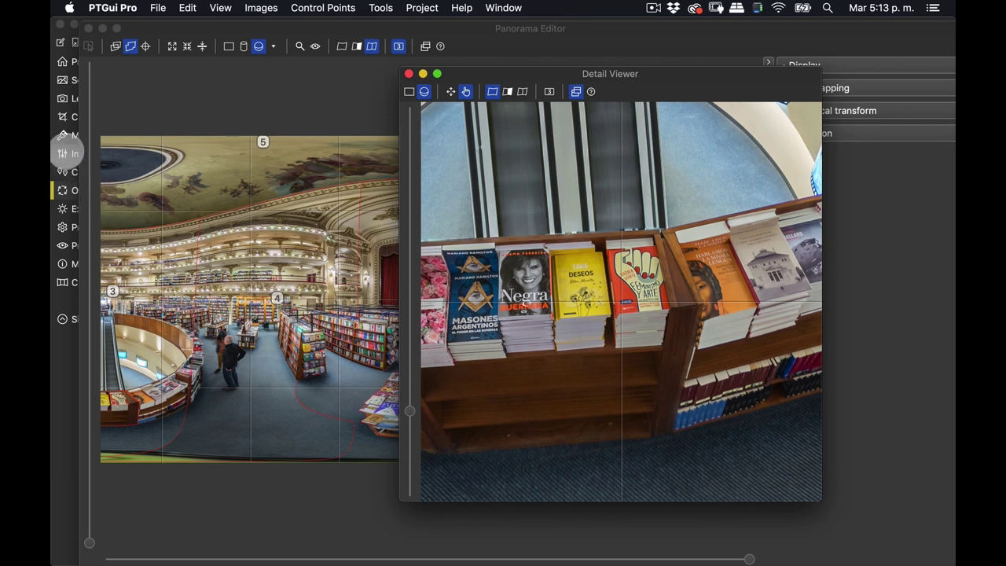
- Return to the Mask page, move the Detail Viewer aside and view image 7 at 100%
click(67, 153)
click(71, 135)
mouse_move(680, 78)
mouse_down()
mouse_move(853, 164)
mouse_move(427, 158)
mouse_move(315, 140)
mouse_up()
click(551, 531)
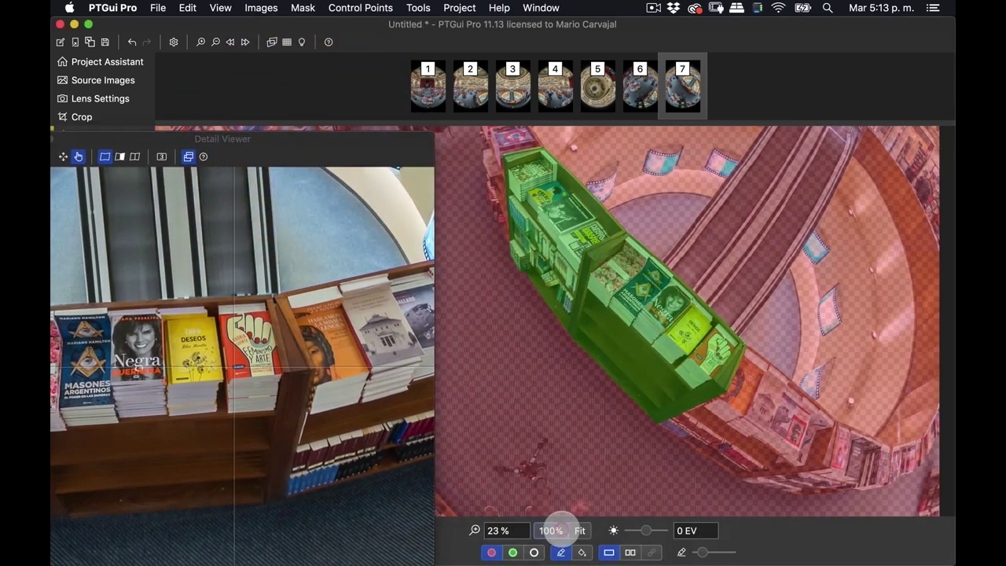
scroll(714, 242, right, 3)
scroll(714, 242, right, 3)
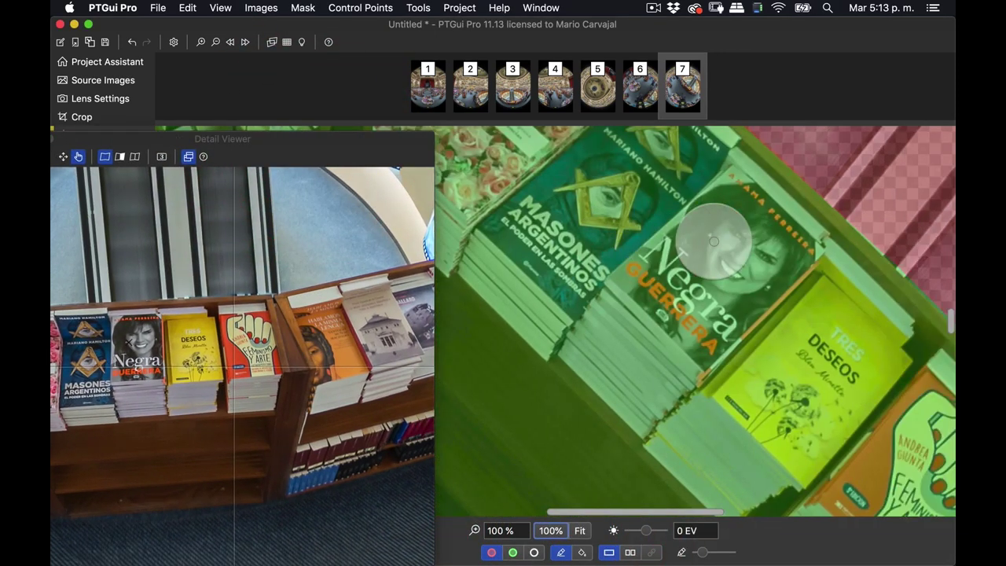
scroll(714, 241, right, 2)
scroll(714, 242, right, 2)
scroll(714, 241, right, 2)
scroll(714, 242, right, 2)
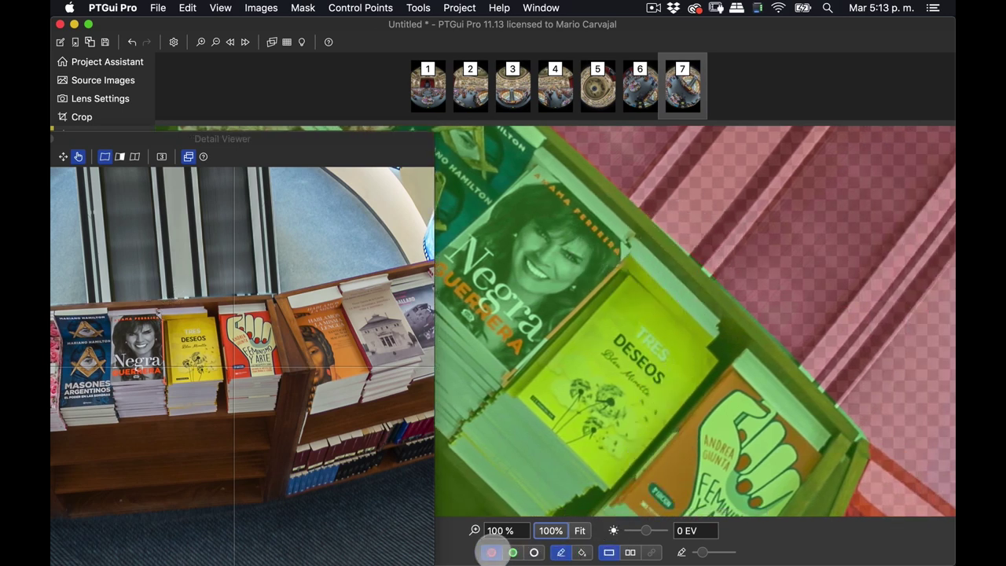
- Paint red exclusion strokes along the book display shelf edge in image 7
click(491, 553)
click(634, 191)
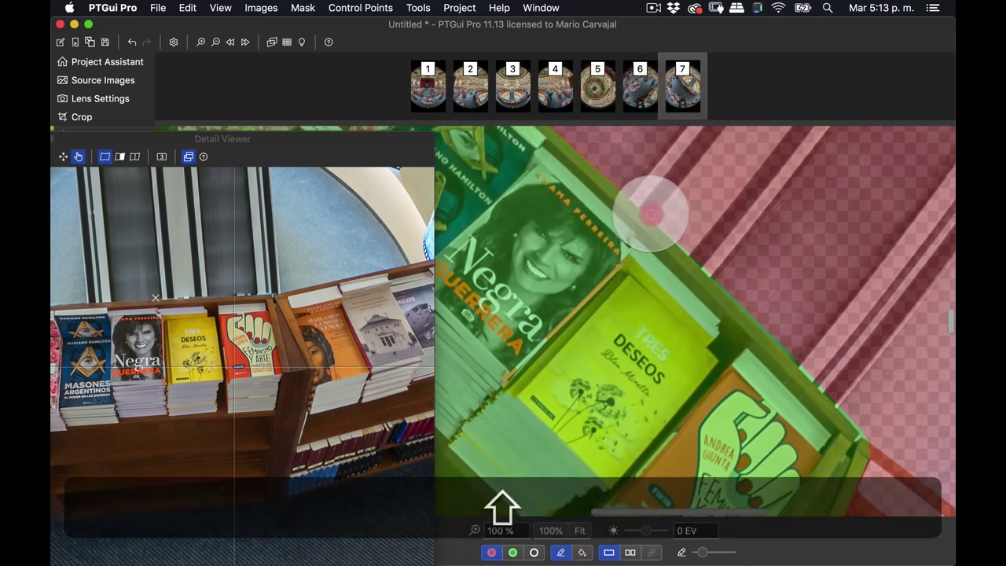
shift+click(652, 217)
shift+click(683, 249)
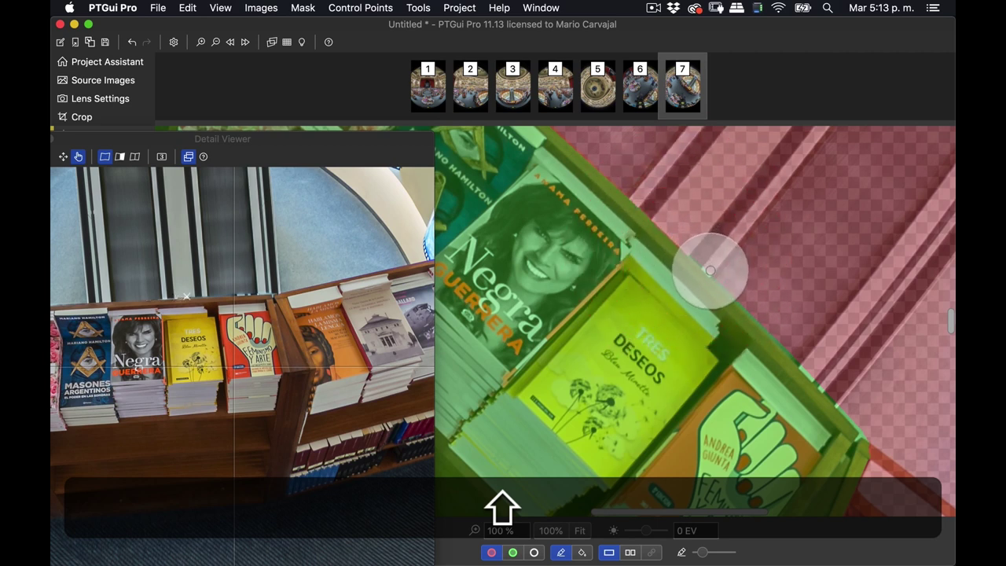
shift+click(712, 274)
shift+click(741, 300)
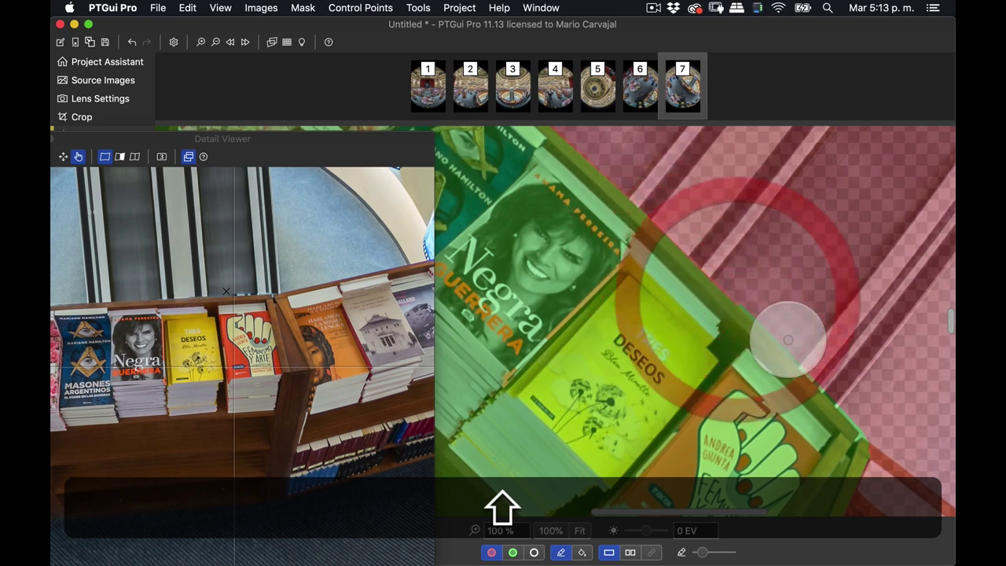
shift+click(779, 344)
shift+click(820, 382)
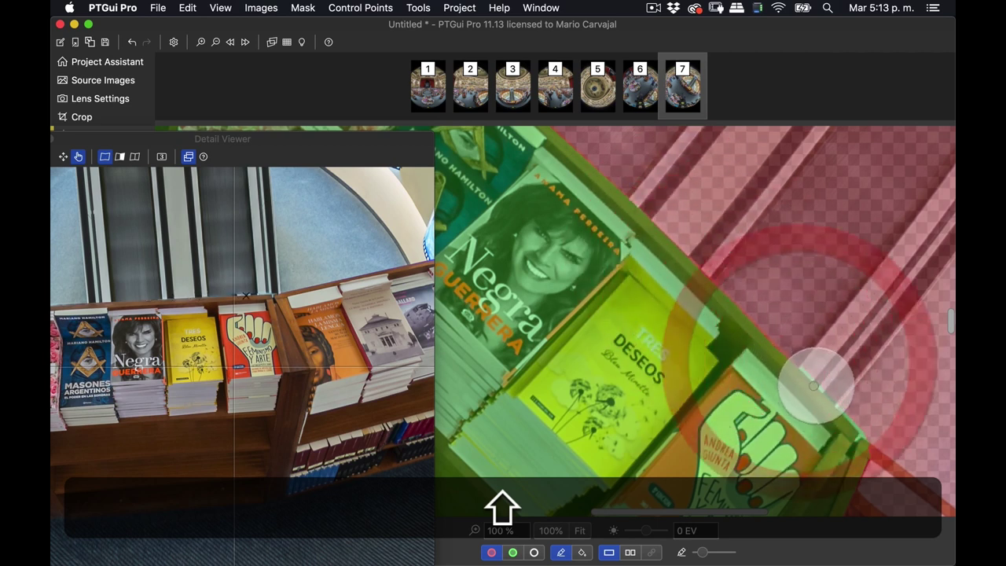
shift+click(846, 406)
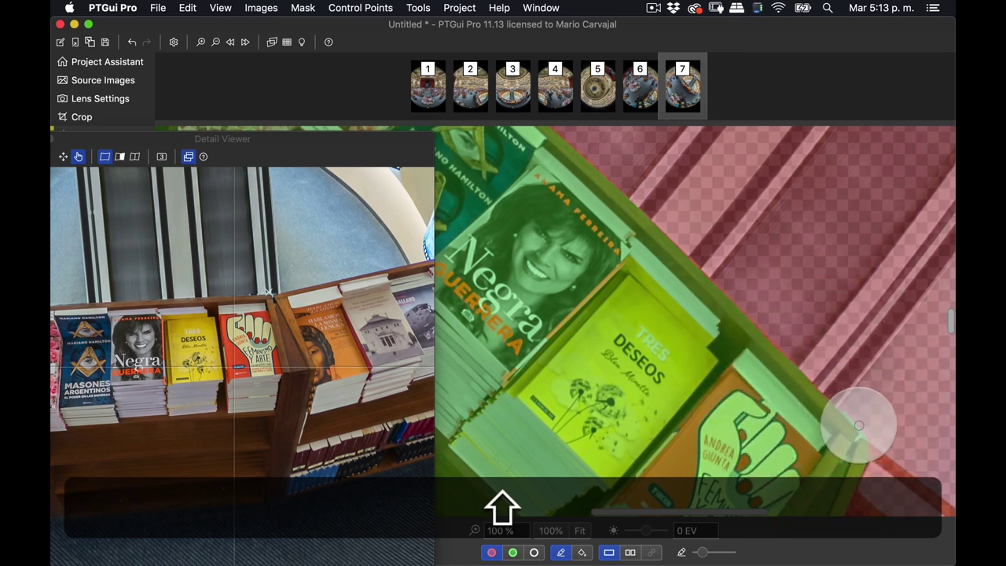
shift+click(860, 421)
shift+click(865, 434)
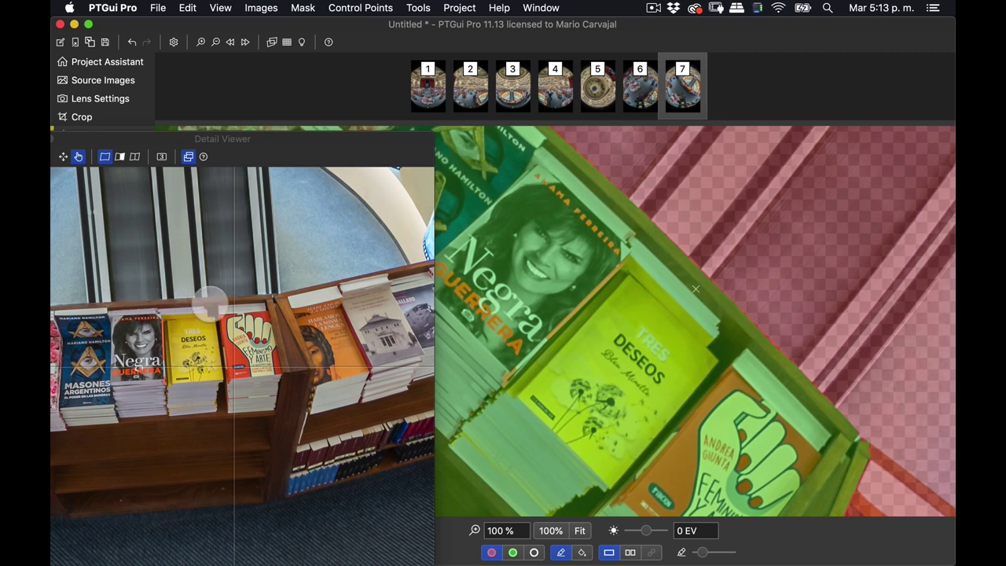
drag(227, 298, 321, 313)
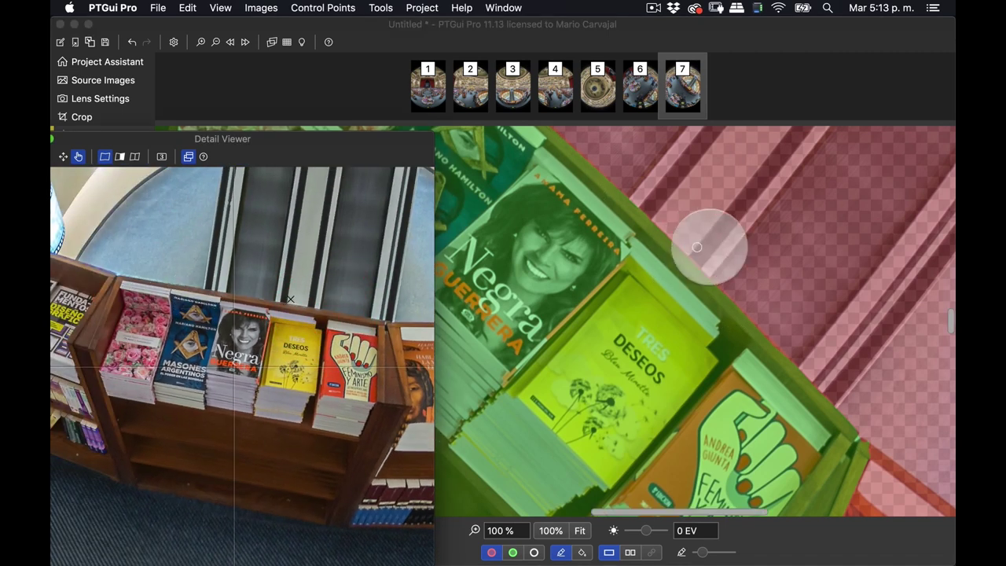
- Paint two straight green keep-mask lines along the display ledge in image 7
click(853, 424)
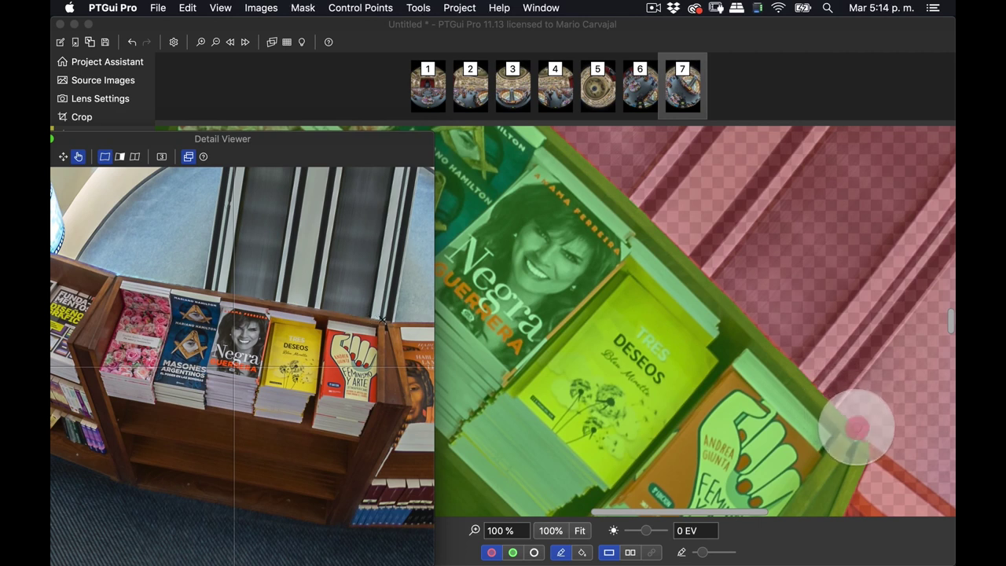
key(shift)
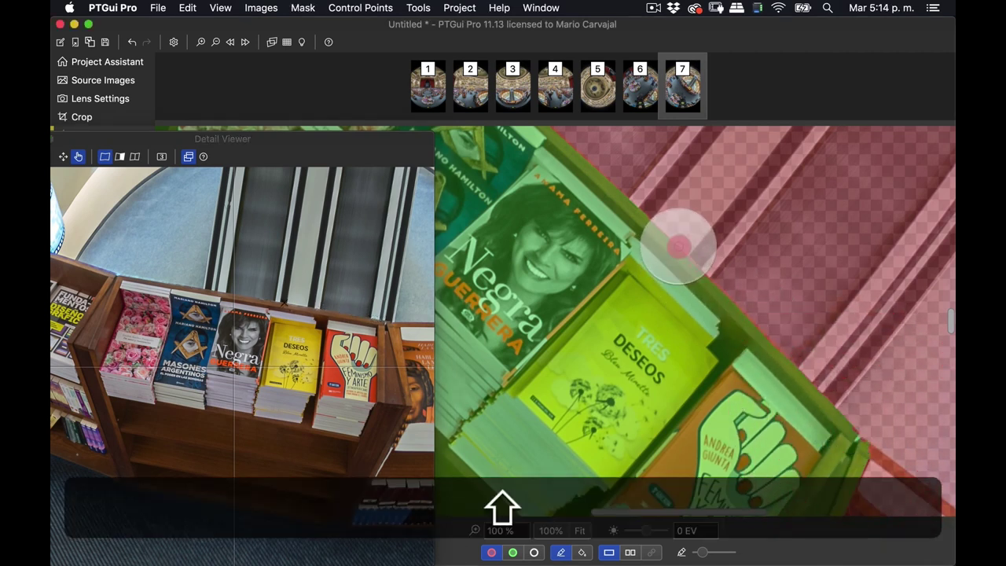
shift+click(675, 247)
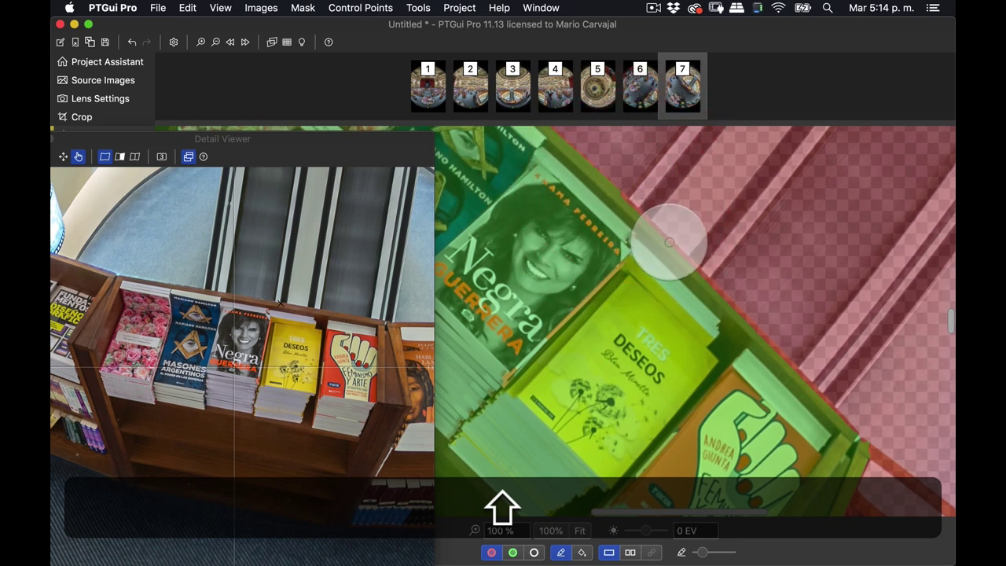
shift+click(609, 163)
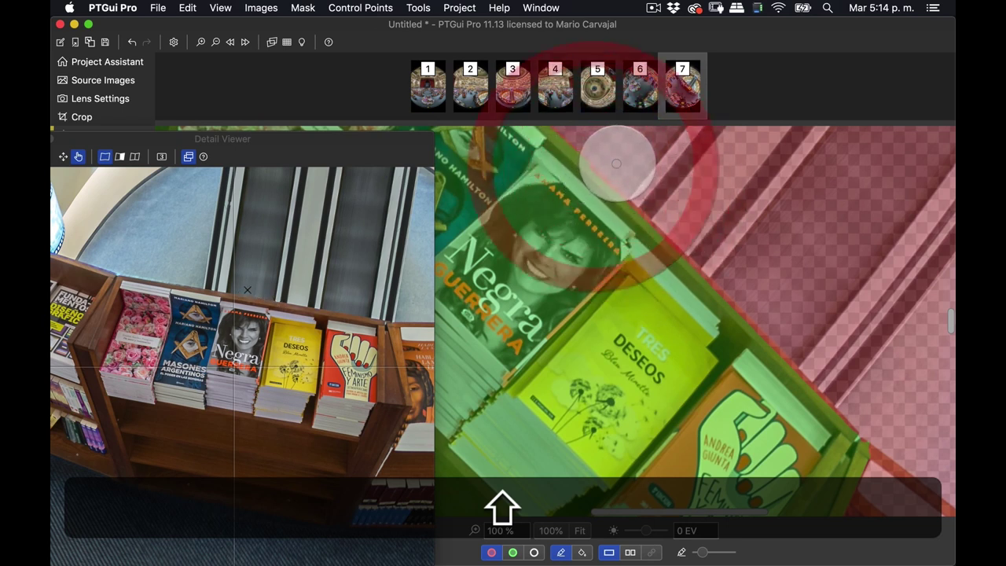
scroll(618, 163, up, 3)
scroll(618, 163, up, 2)
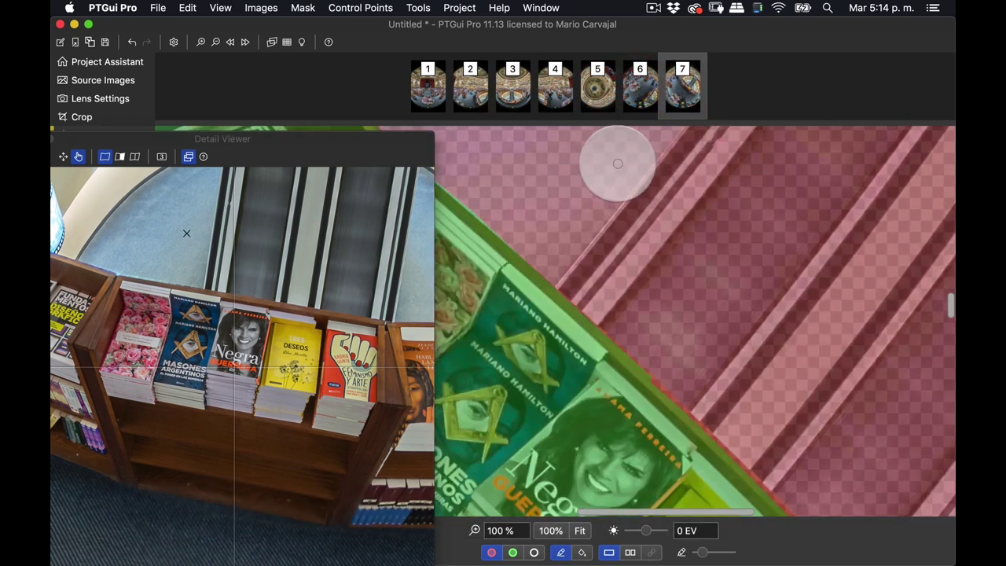
key(shift)
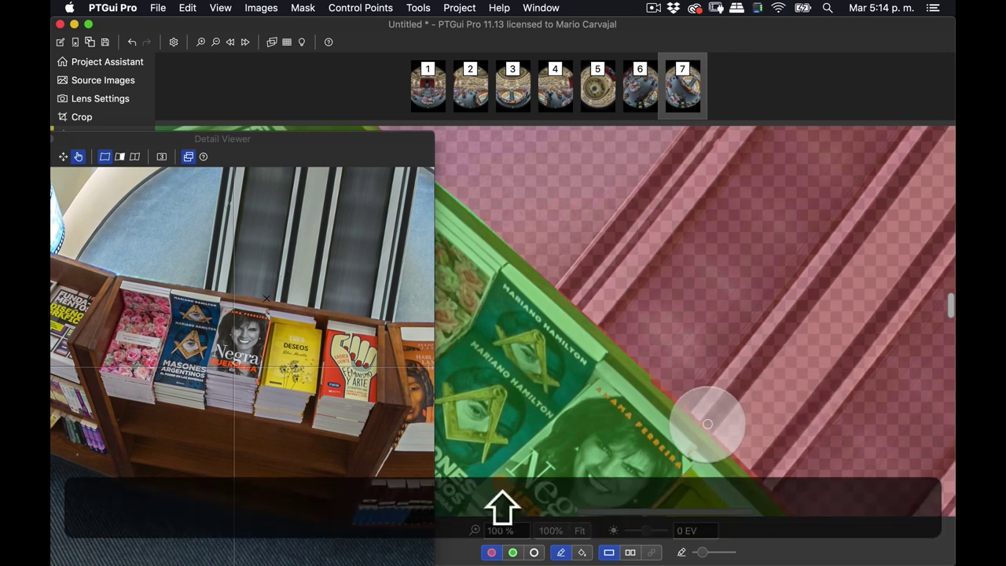
shift+click(701, 425)
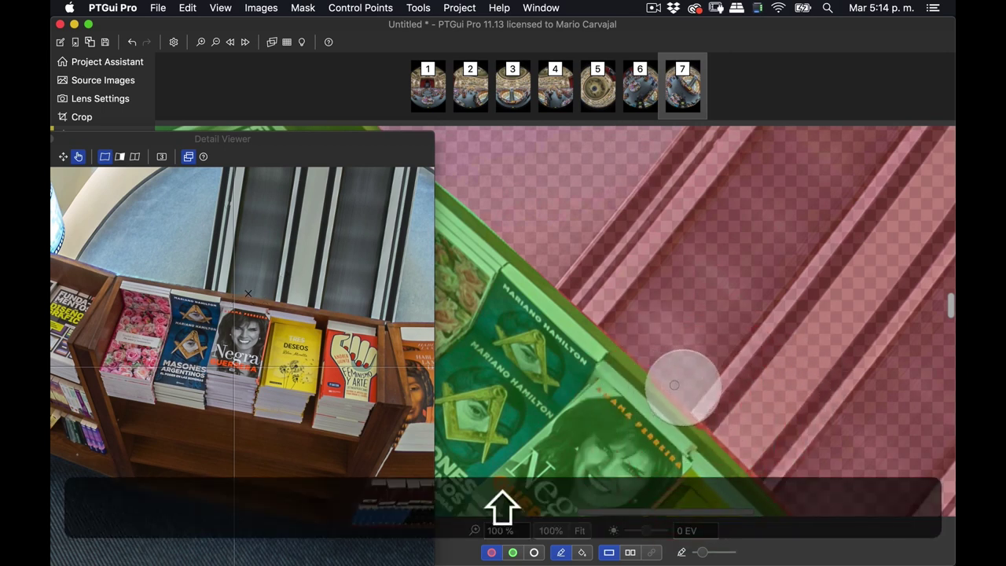
shift+click(643, 367)
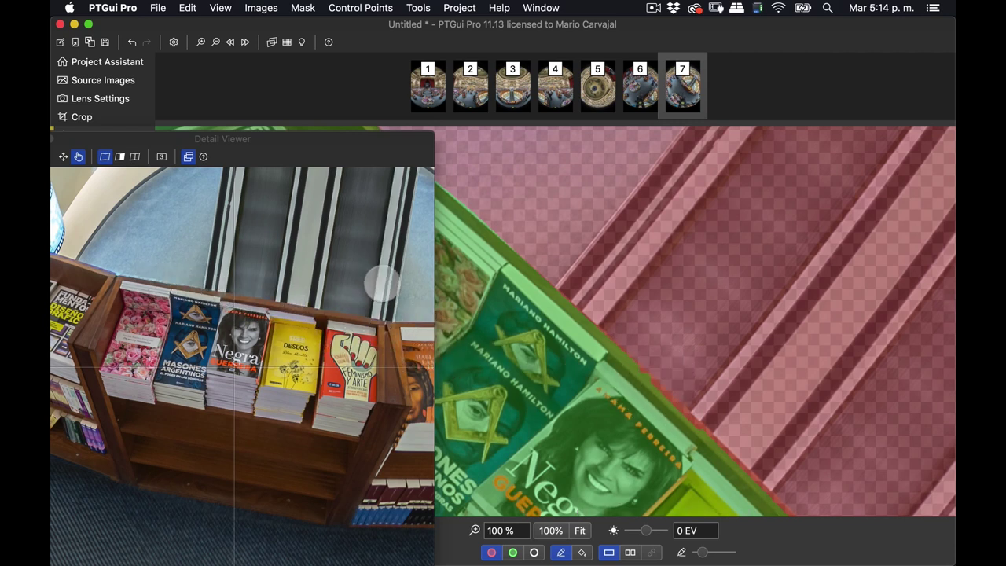
- Extend the green keep mask in a run of strokes further along the ledge
scroll(570, 285, left, 5)
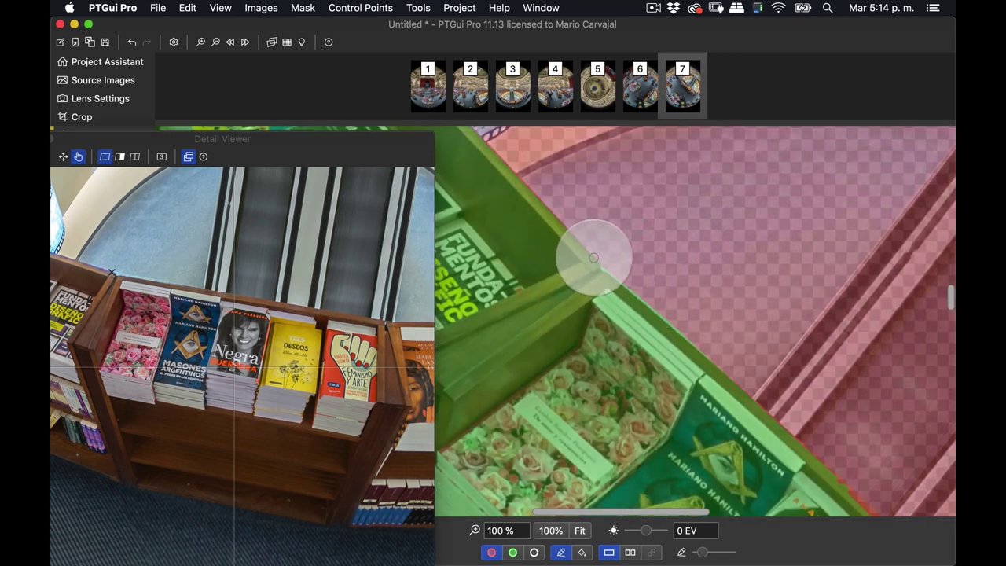
click(593, 257)
shift+click(609, 275)
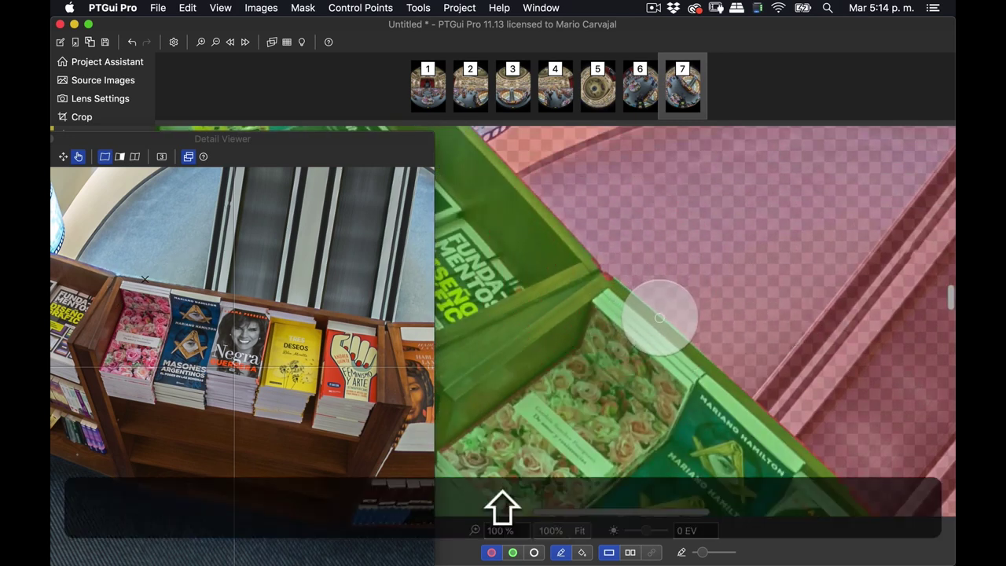
shift+click(660, 318)
shift+click(713, 360)
shift+click(756, 399)
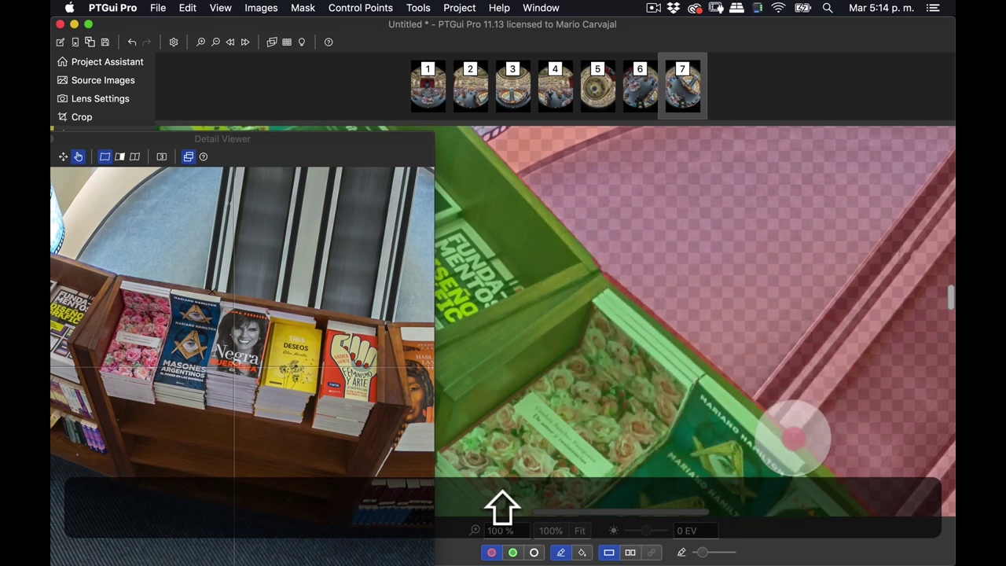
shift+click(799, 437)
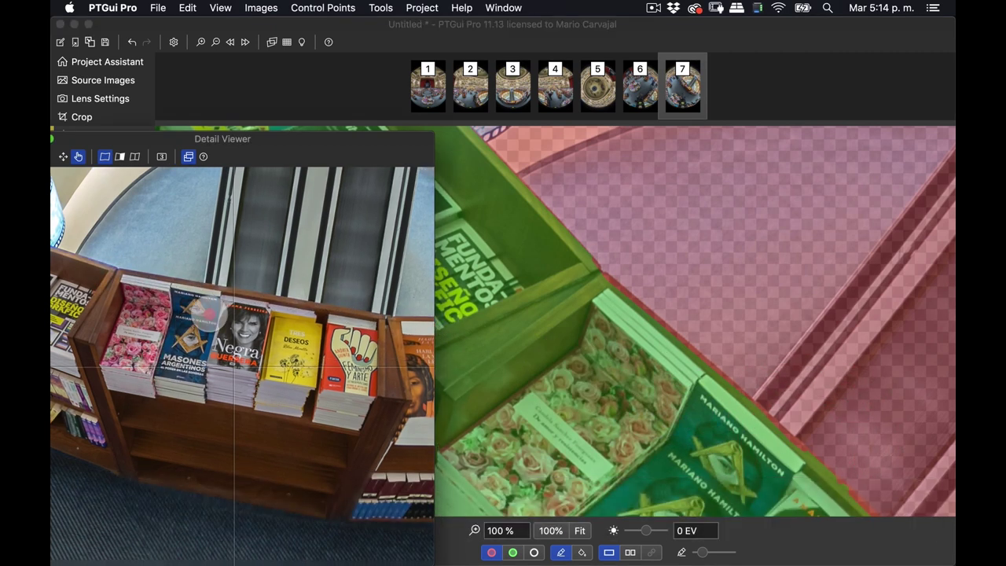
- Check image boundaries in the Detail Viewer and preview the stitched panorama
click(291, 136)
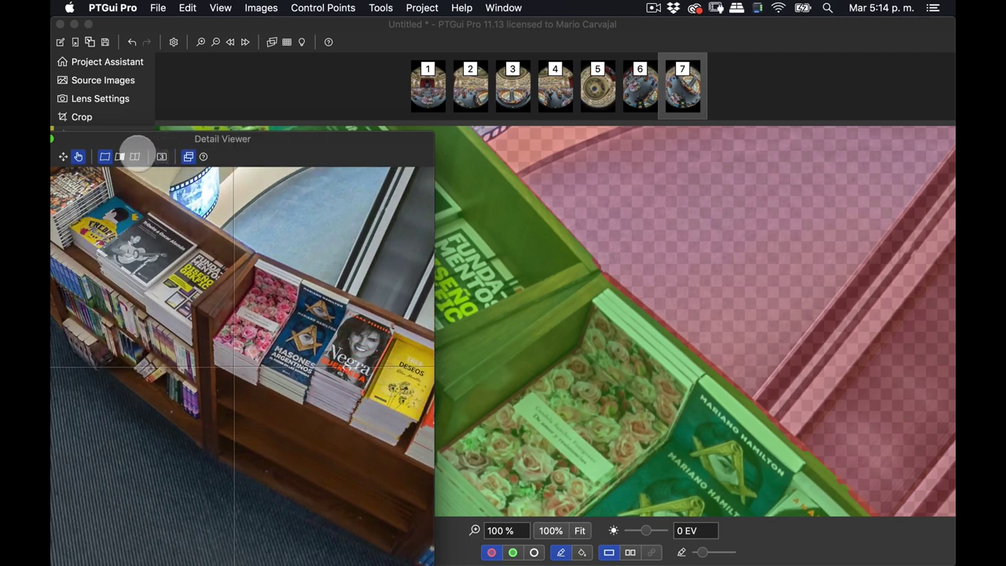
click(135, 157)
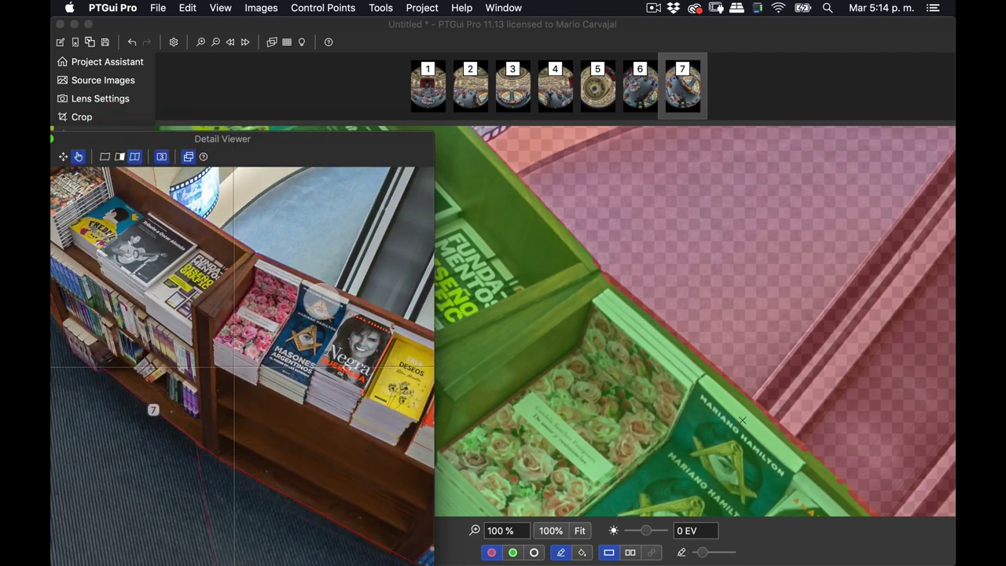
drag(169, 366, 339, 313)
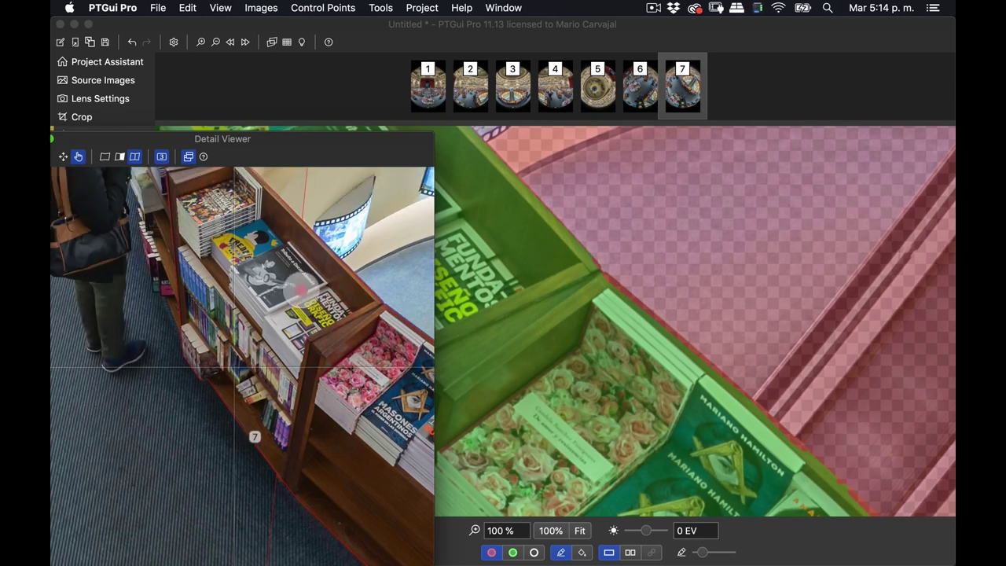
drag(206, 299, 270, 292)
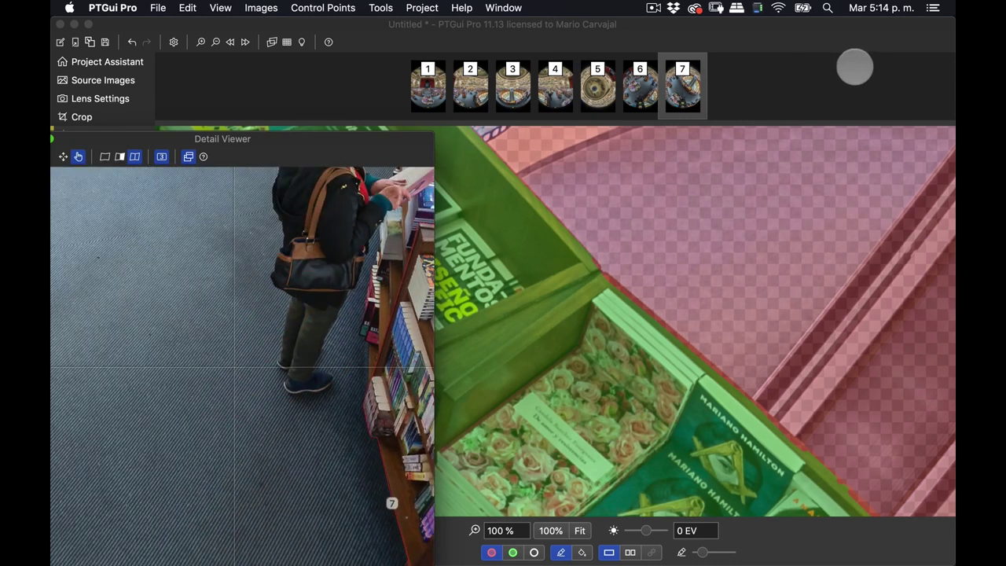
key(super+e)
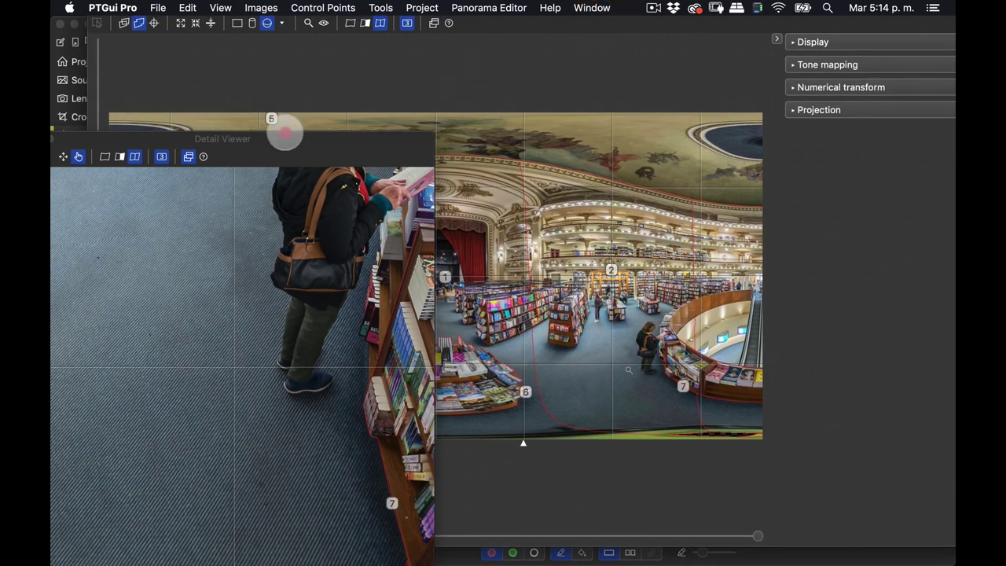
drag(285, 132, 484, 157)
click(218, 162)
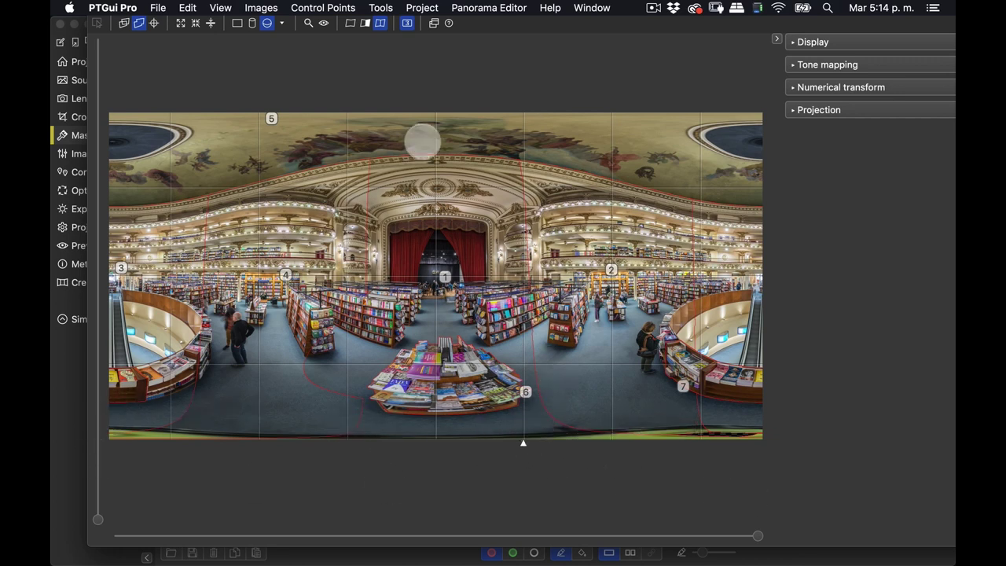
- Return to the project and set the output size to 100%, 13380 × 6690 pixels
drag(615, 27, 740, 66)
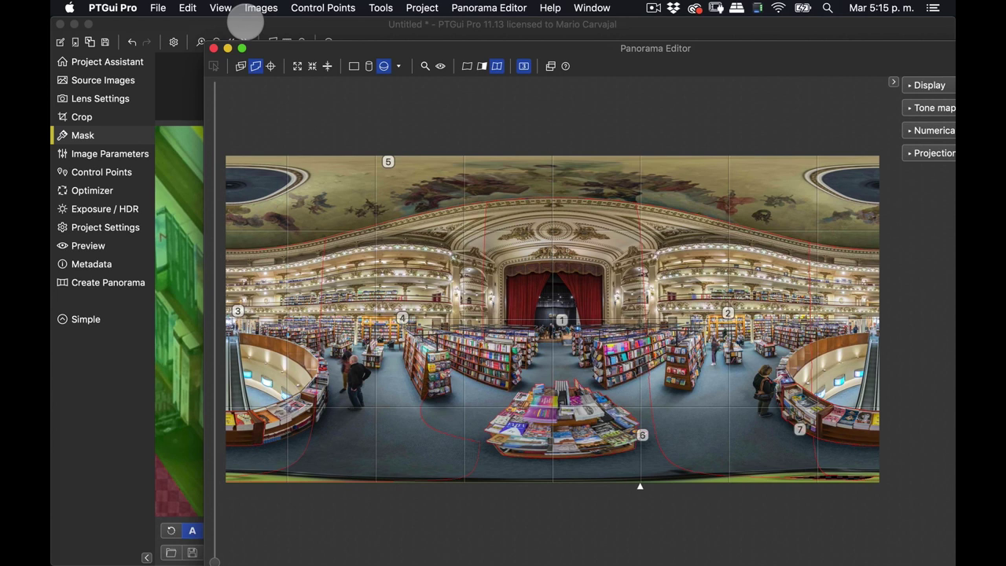
click(246, 24)
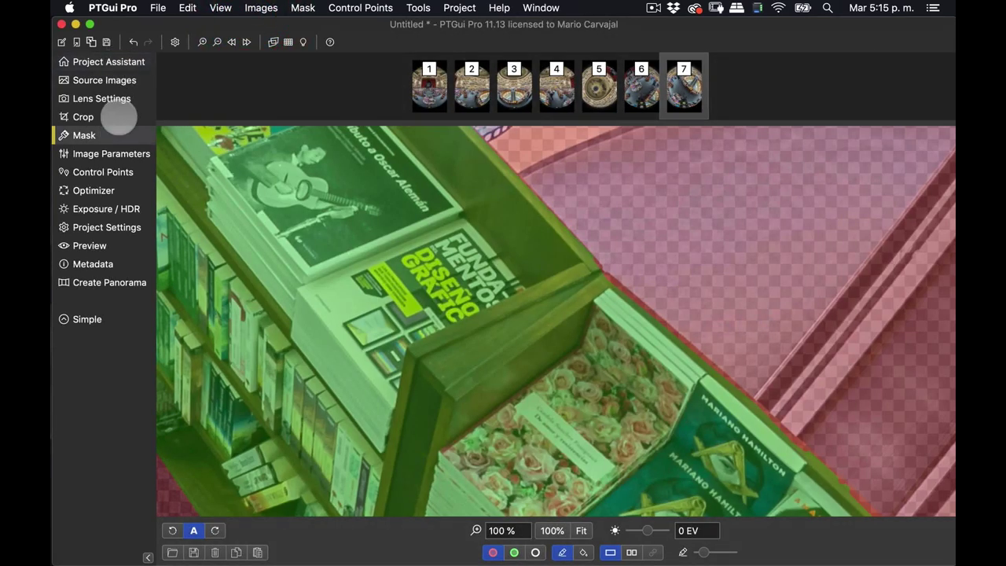
click(86, 283)
click(596, 67)
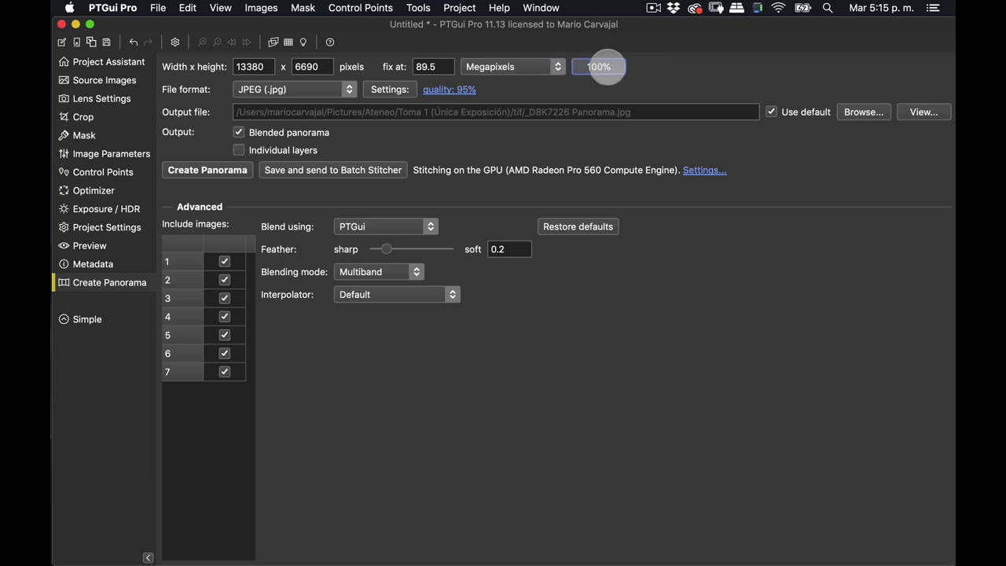
- Set the output to 13000 px wide as a 16-bit TIFF and start stitching
double_click(250, 67)
text(13000)
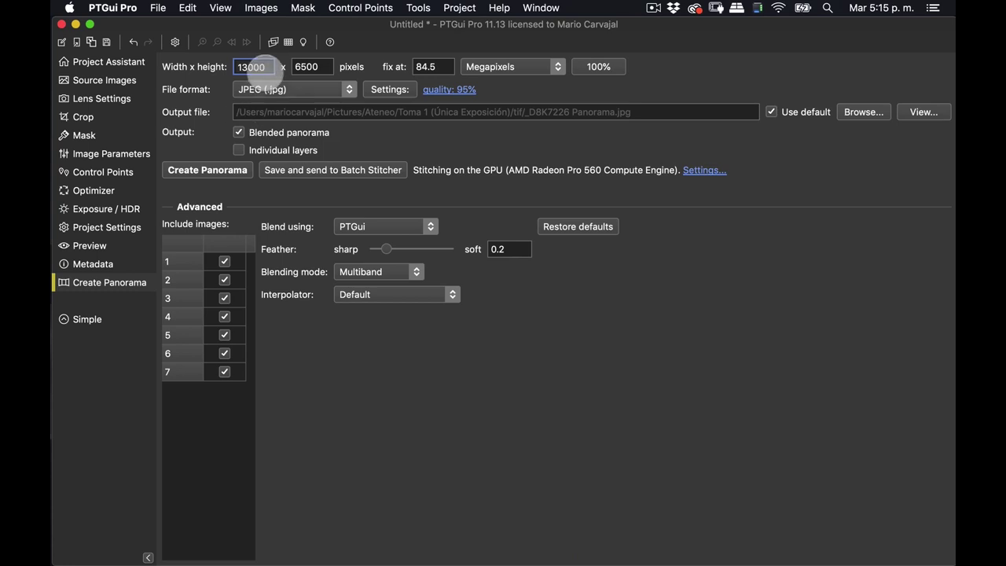
click(291, 89)
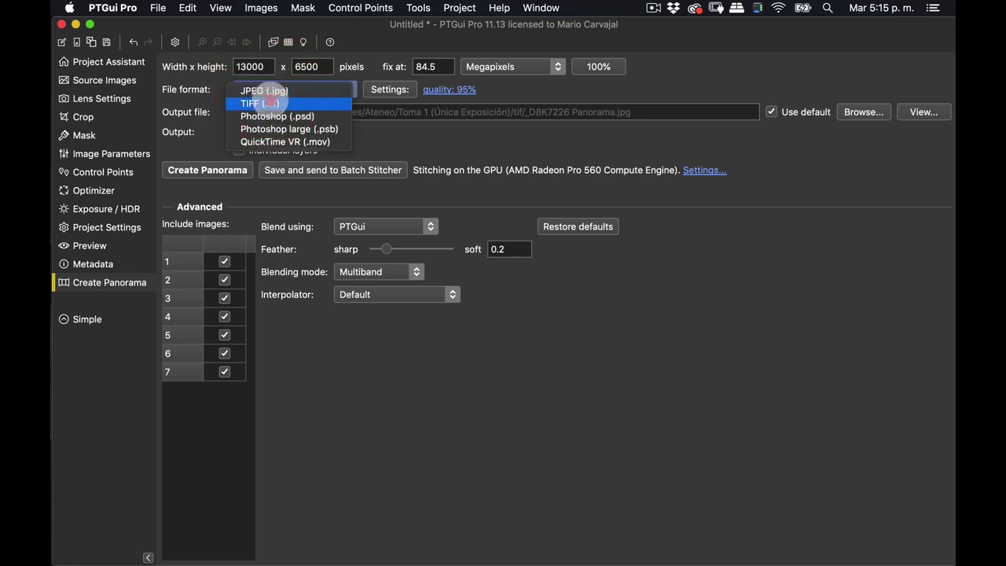
click(283, 99)
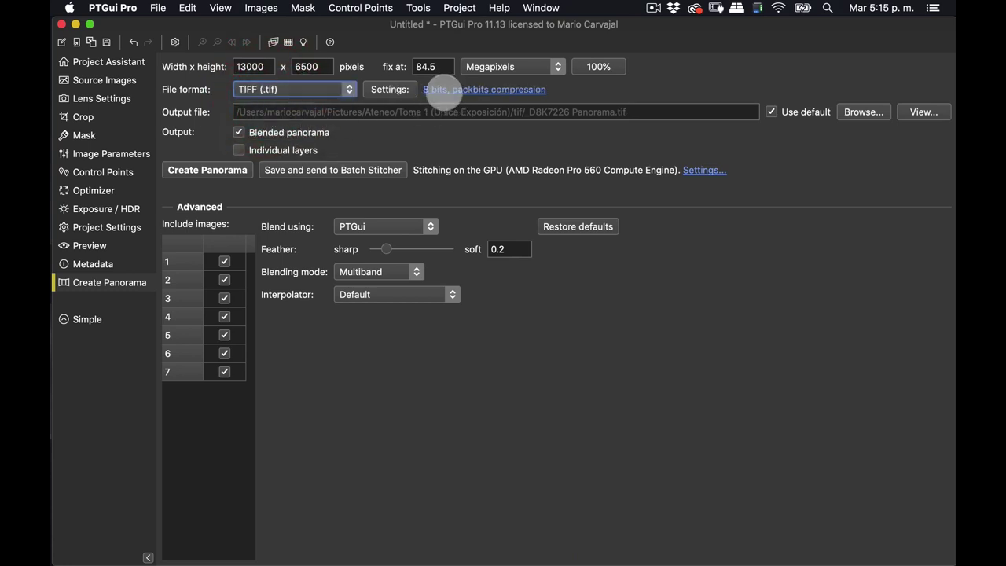
click(452, 89)
click(610, 283)
click(607, 299)
click(588, 347)
click(206, 170)
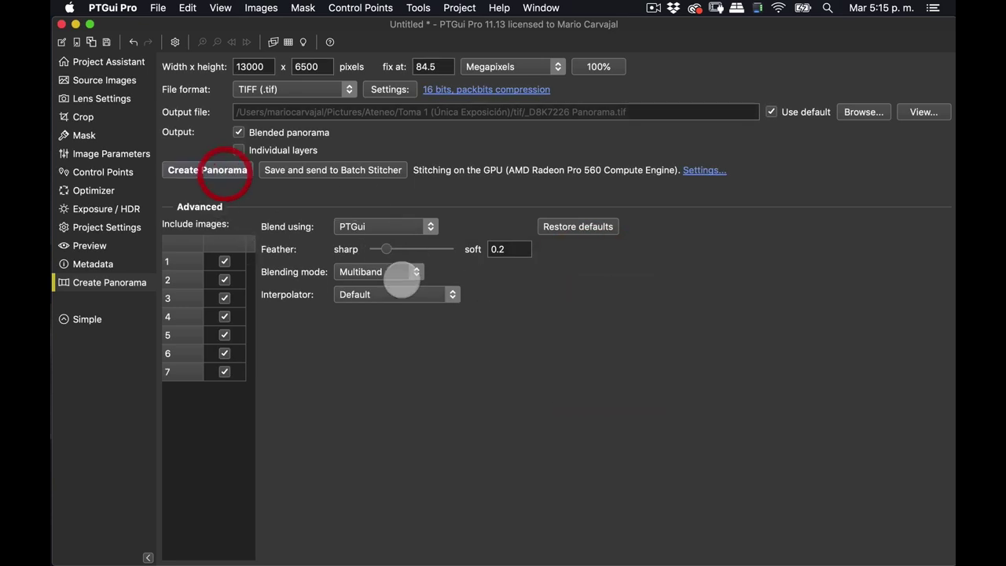
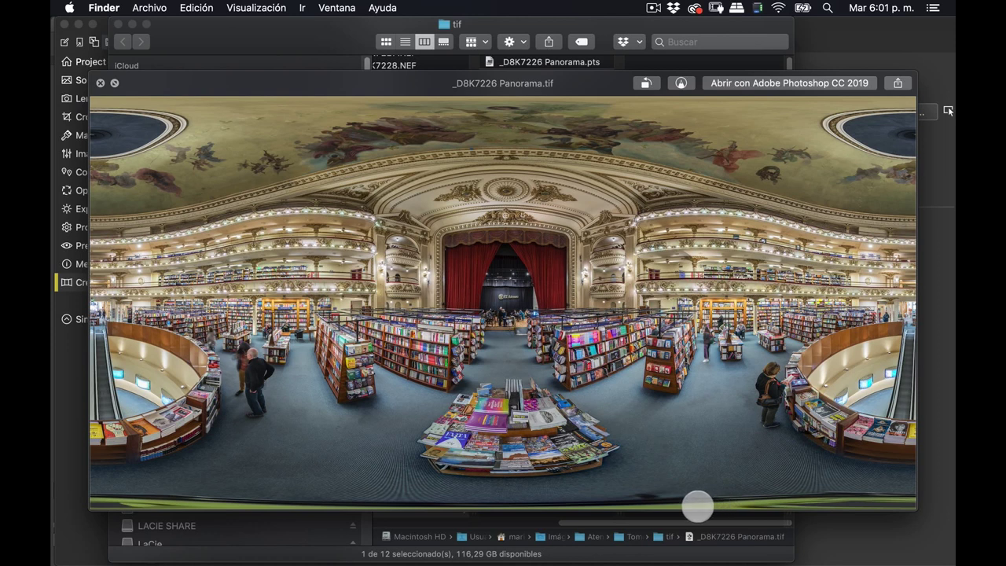
- Start a new PTGui project with _D8K7226 Panorama.tif loaded as its only equirectangular source
key(space)
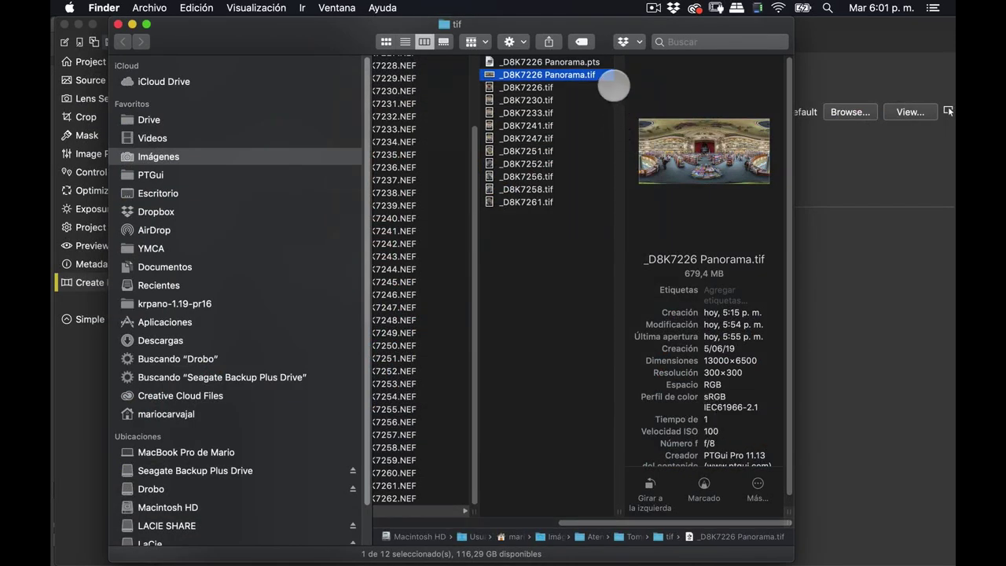
drag(391, 25, 620, 29)
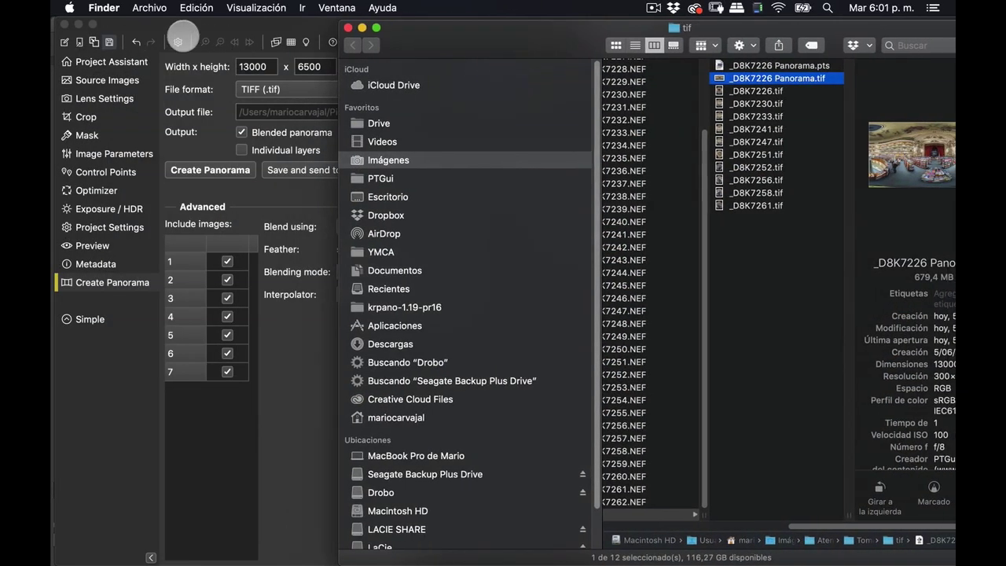
click(135, 30)
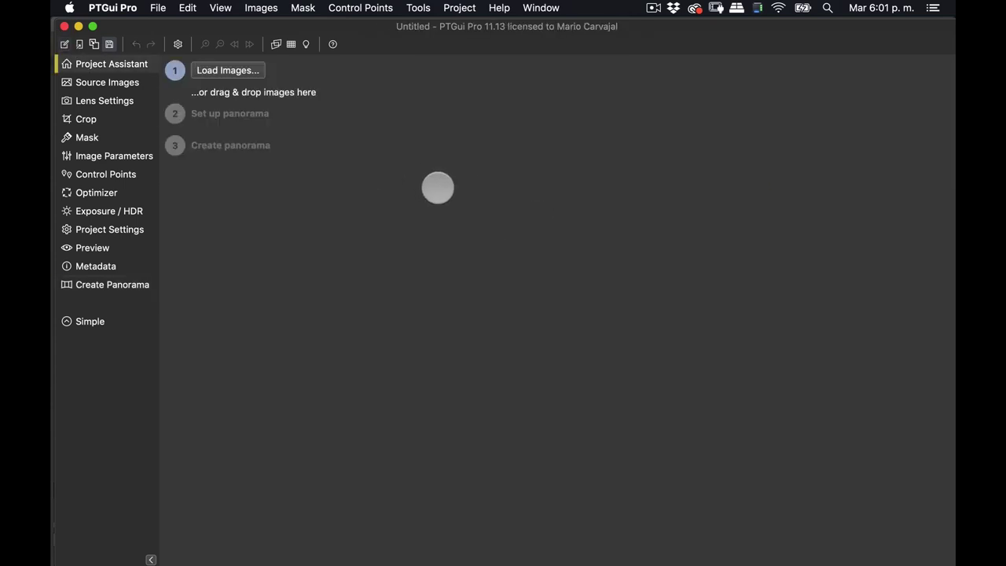
key(super+Tab)
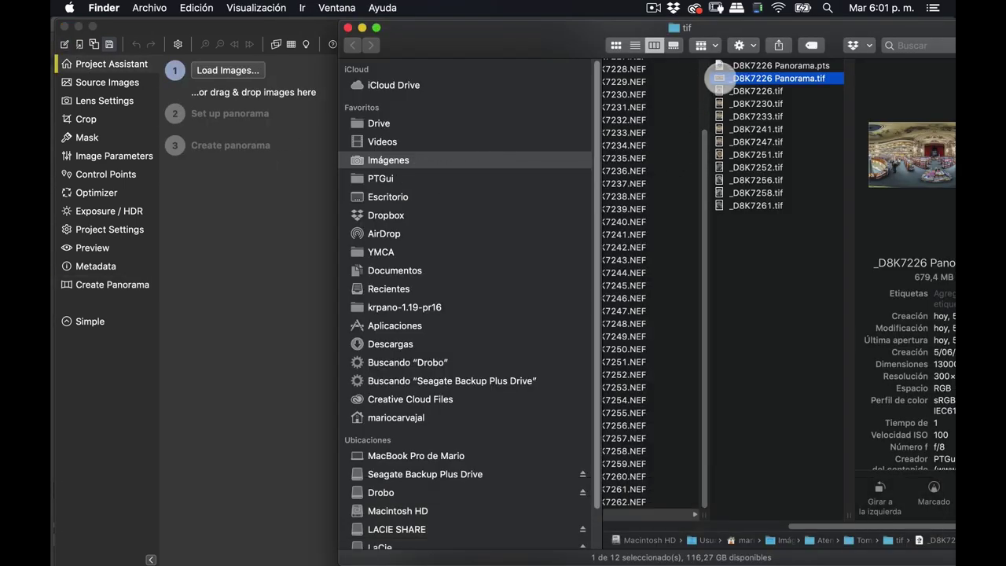
drag(702, 85, 235, 73)
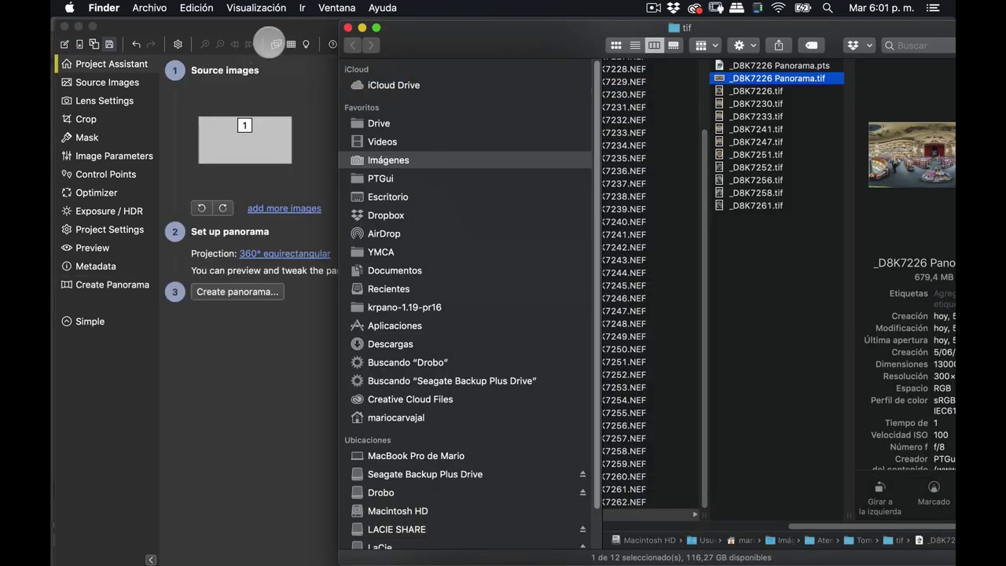
click(270, 39)
drag(434, 34, 431, 18)
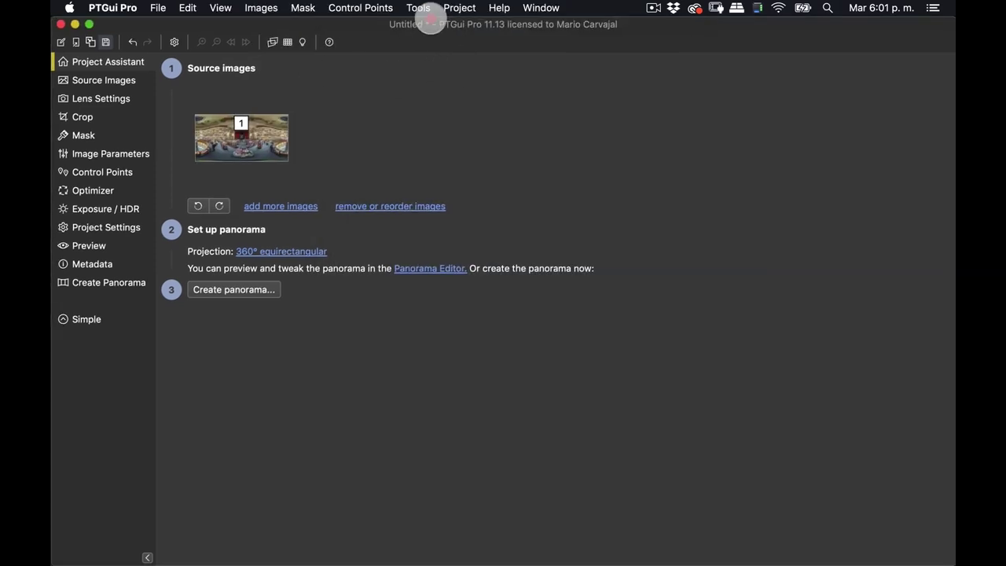
drag(362, 26, 369, 27)
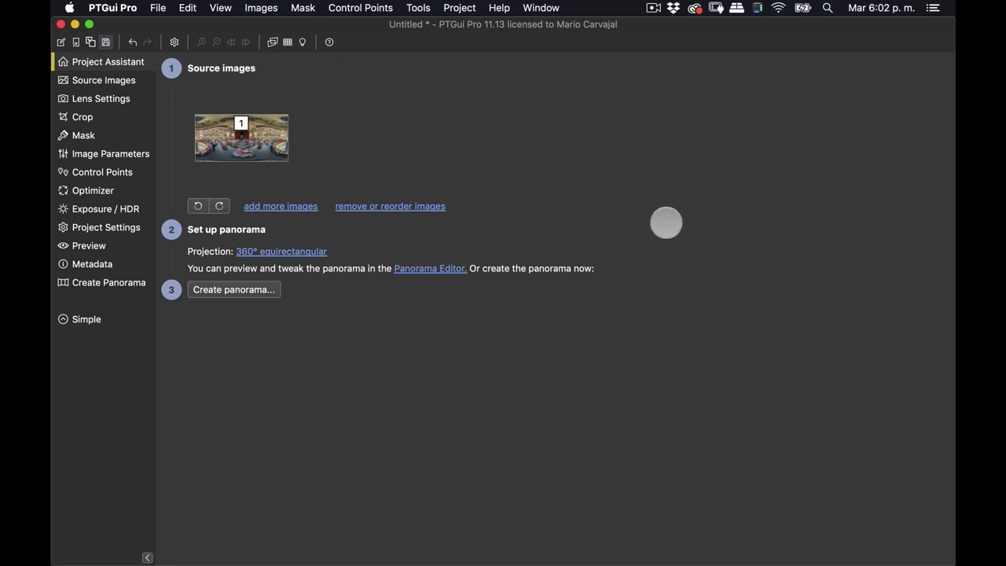
key(shift)
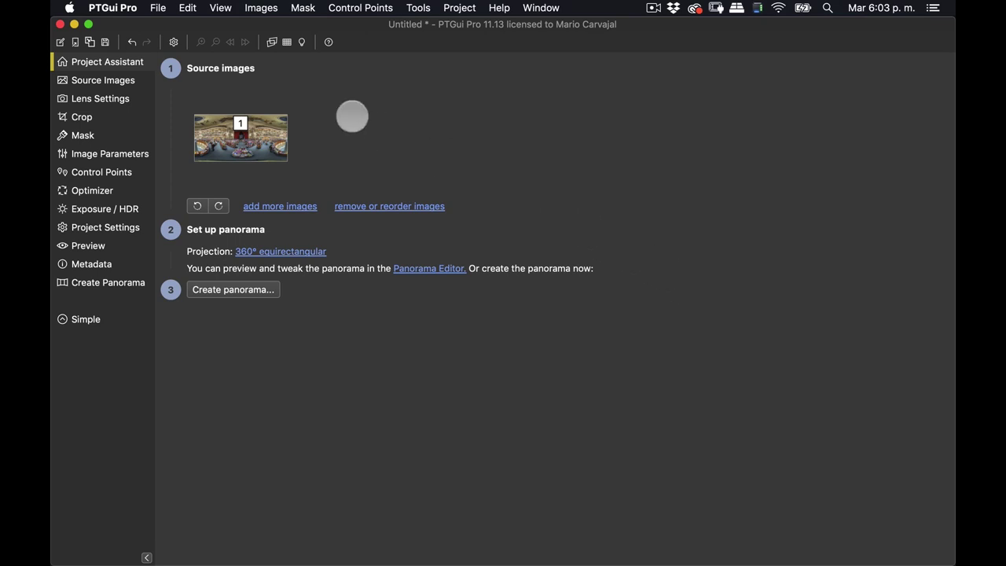
- Apply the '1 - Extraer Nadir' template and preview the nadir view in the Panorama Editor
click(88, 42)
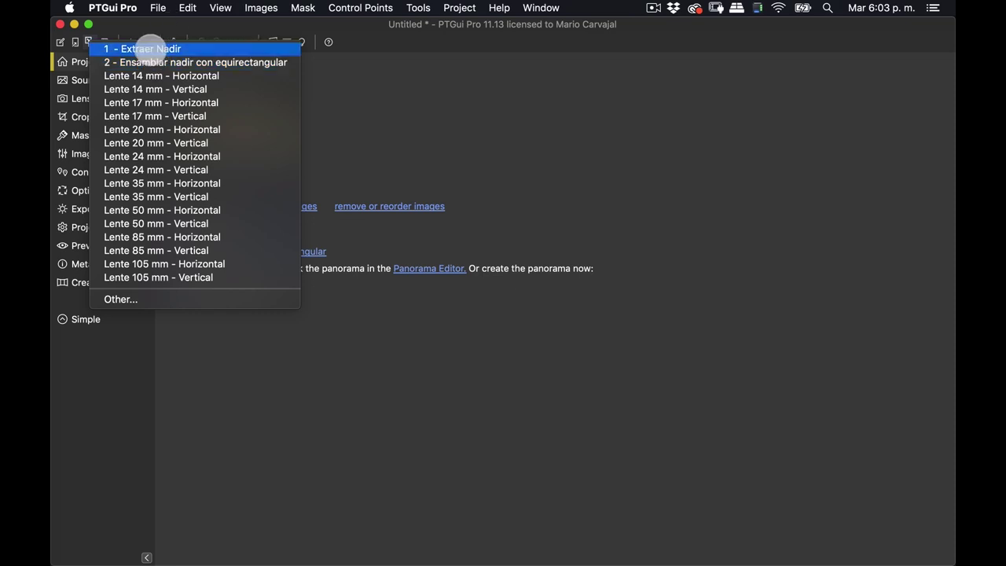
click(168, 49)
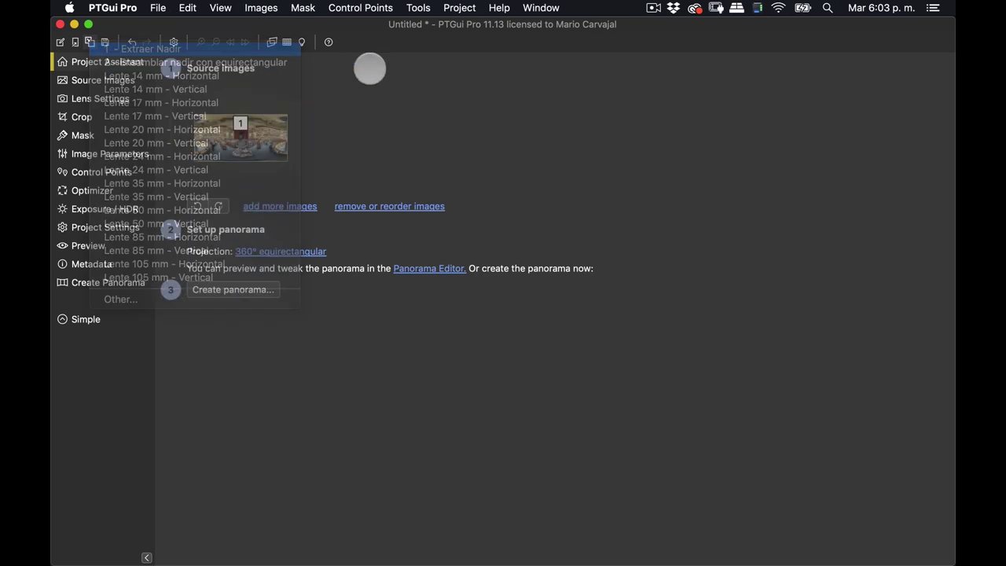
key(super+e)
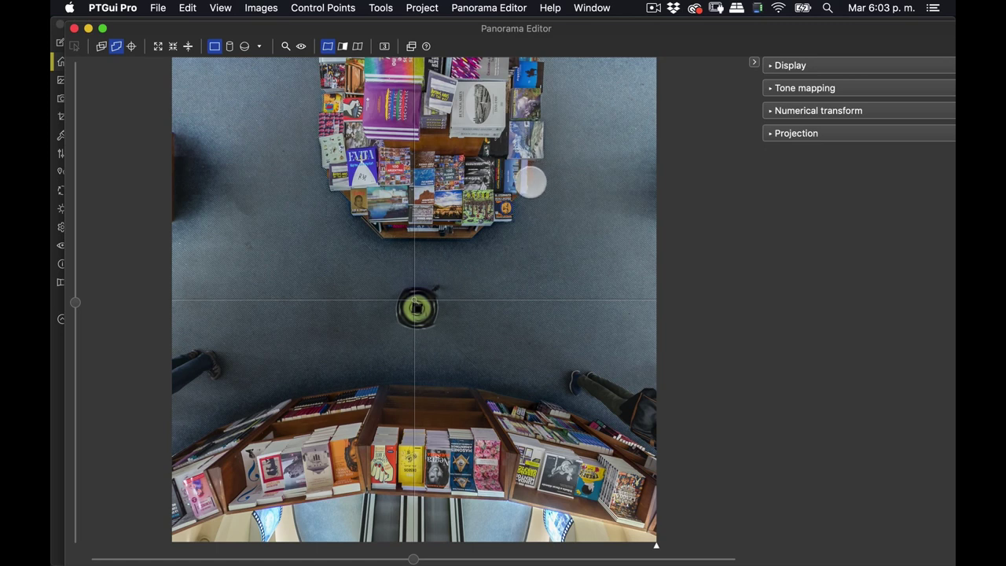
key(super+w)
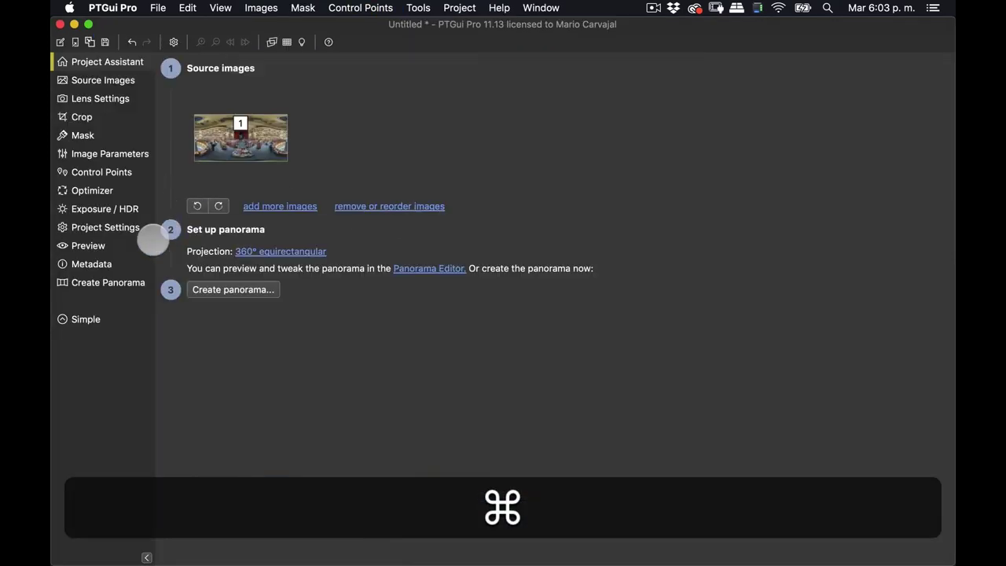
click(129, 280)
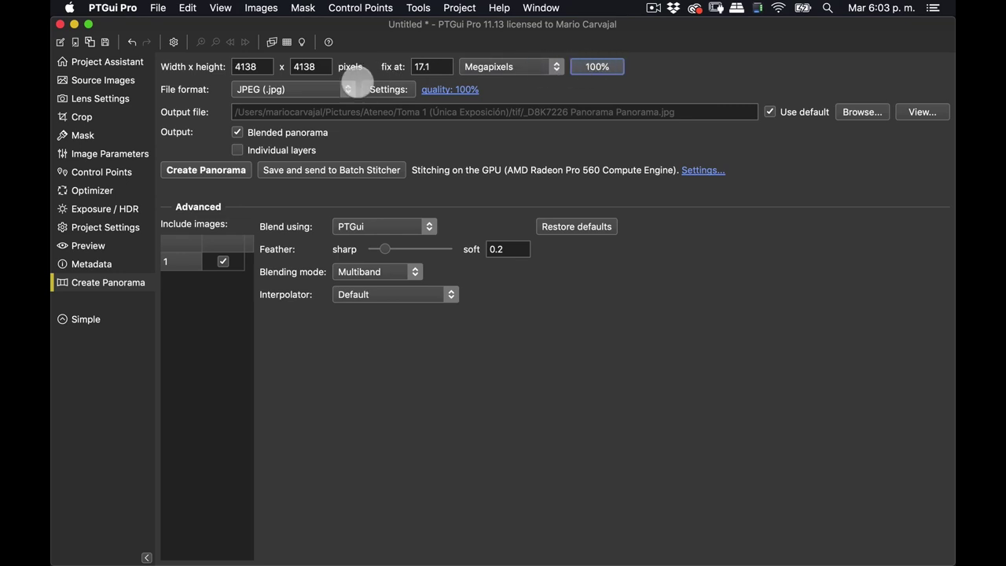
- Set the output to a 16-bit-per-channel TIFF and stitch the 4138 × 4138 nadir panorama
click(356, 83)
click(269, 101)
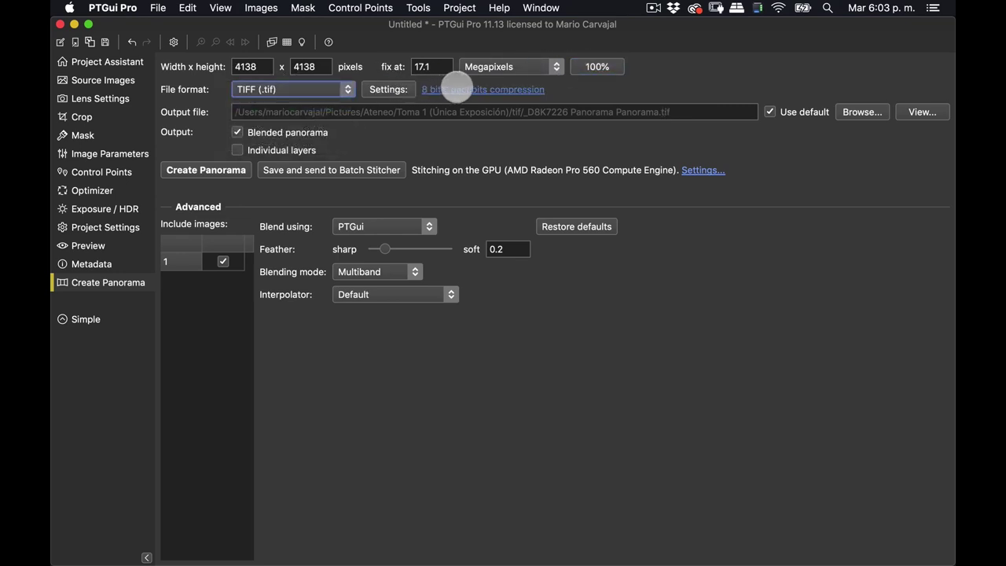
click(469, 89)
click(605, 282)
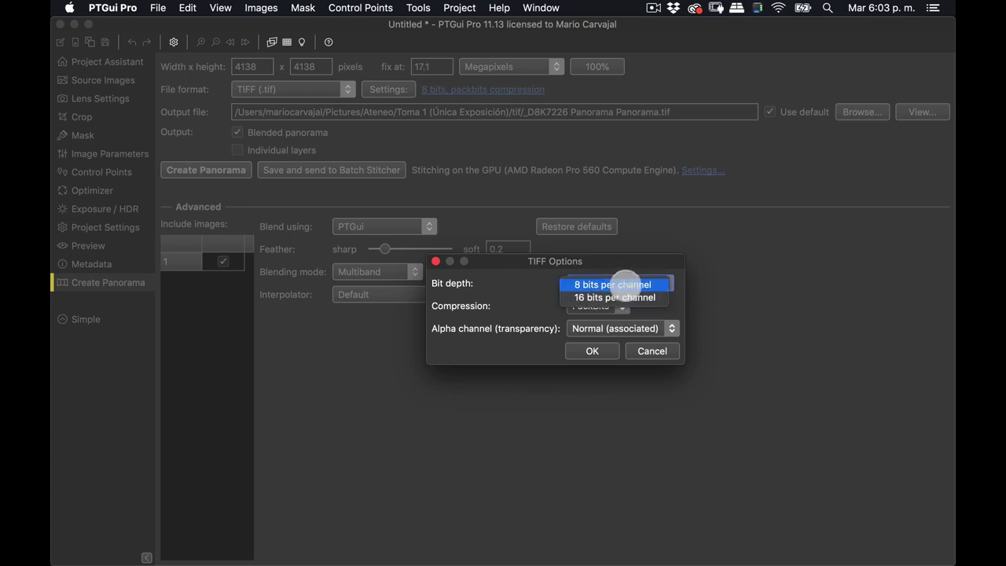
click(623, 297)
click(593, 350)
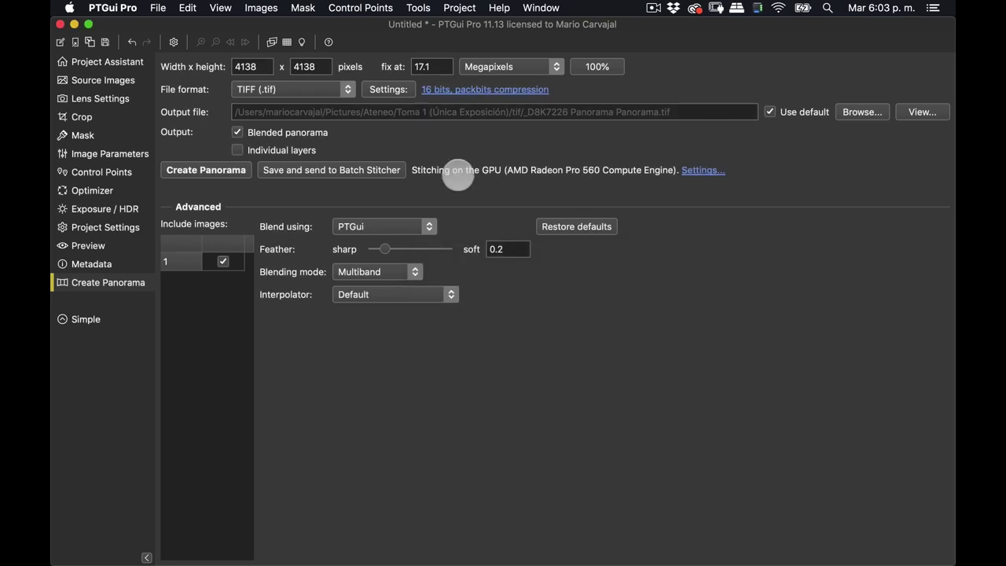
key(Return)
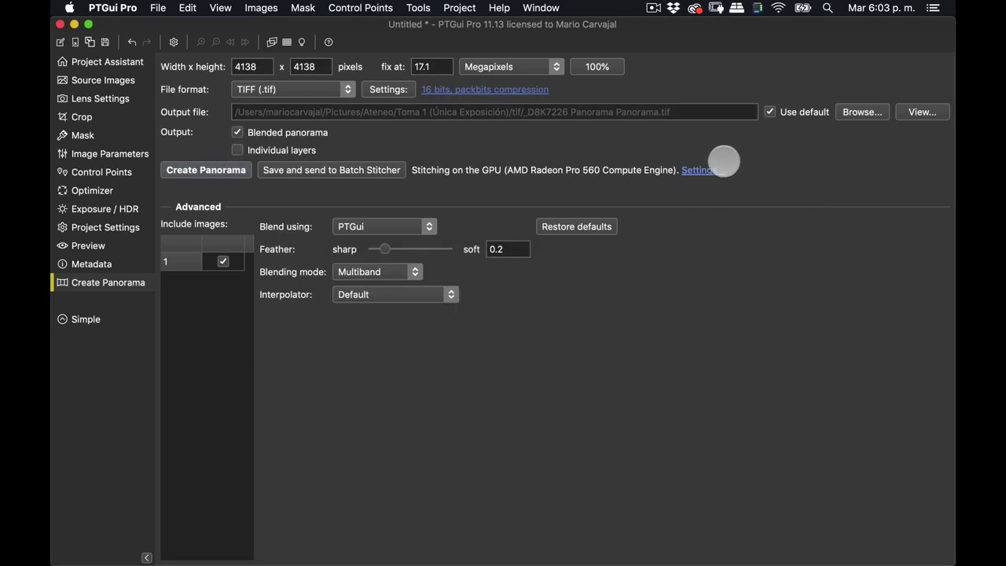
key(super+Tab)
- Open _D8K7226 Panorama Panorama.tif from the tif folder in Photoshop
drag(822, 168, 671, 90)
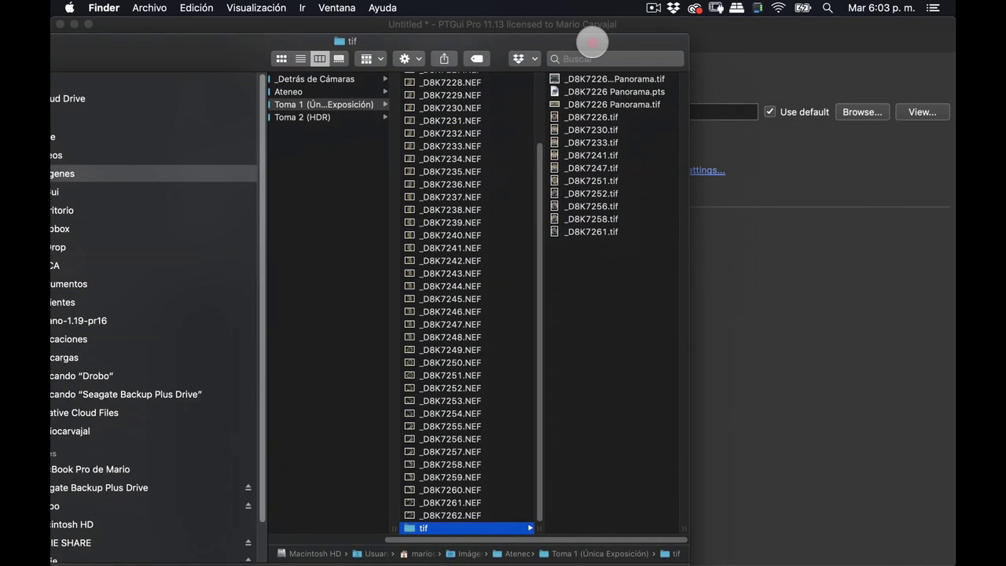
click(619, 81)
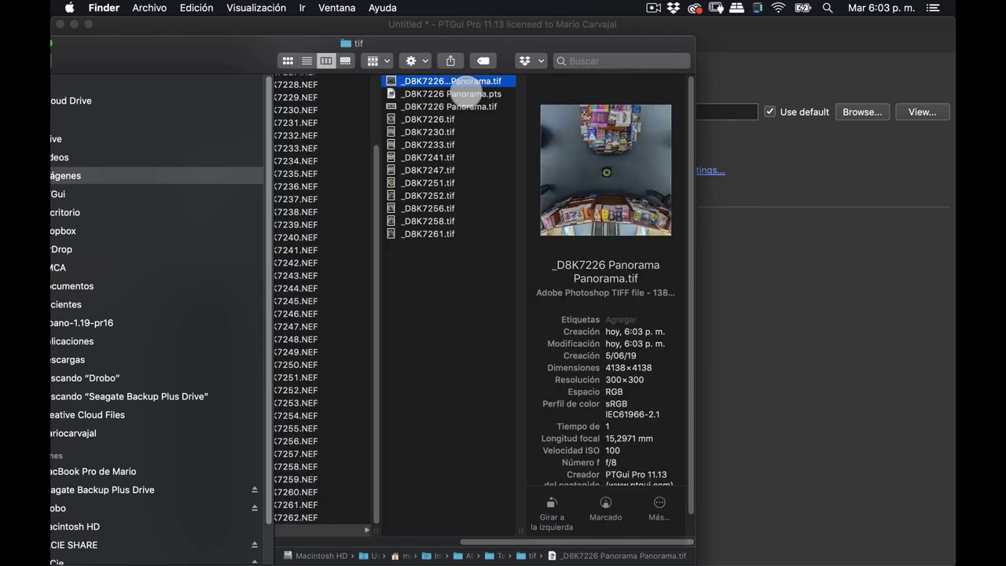
double_click(486, 81)
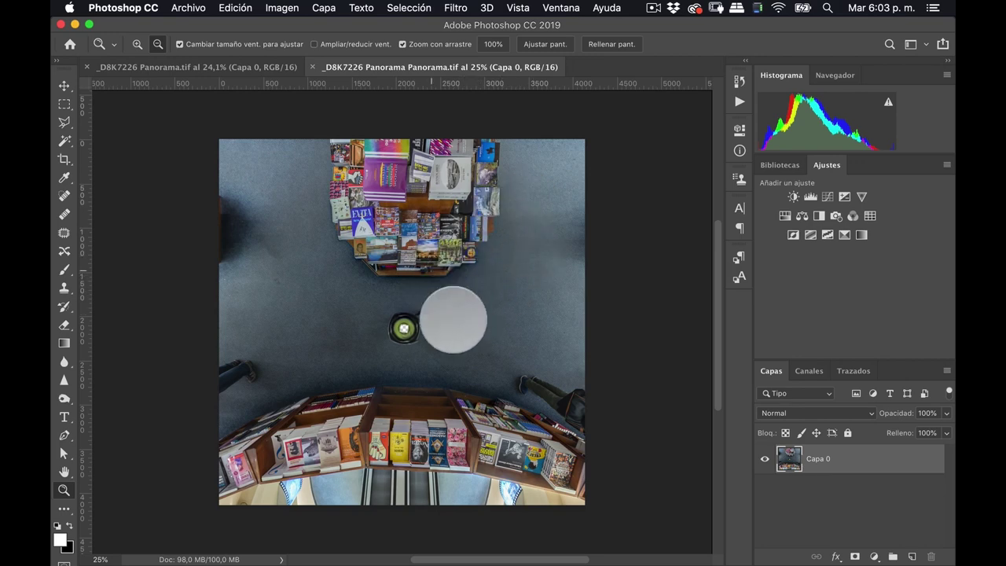
mouse_move(397, 338)
mouse_down()
mouse_move(461, 331)
mouse_move(460, 347)
mouse_up()
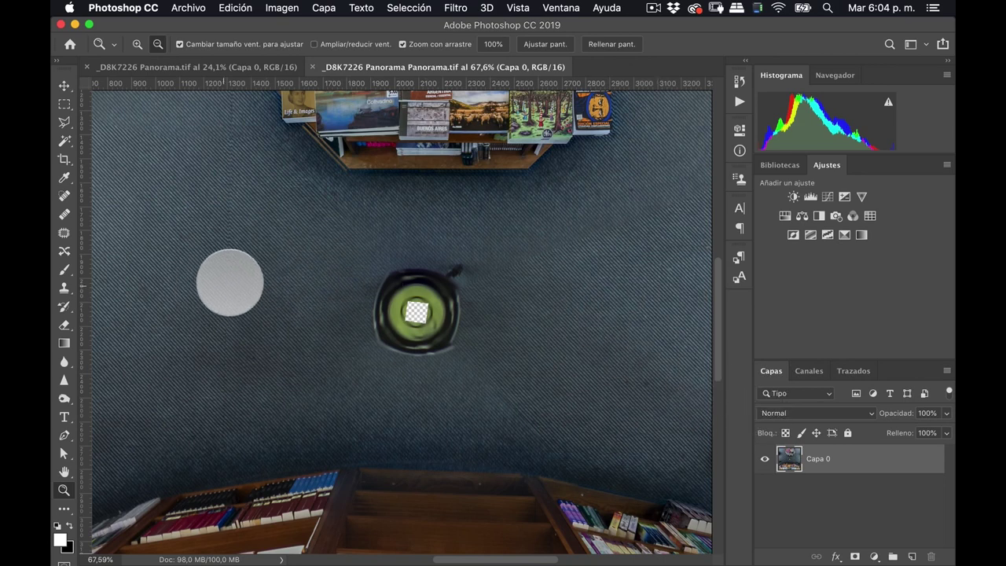
mouse_move(250, 279)
mouse_down()
mouse_move(309, 265)
mouse_move(285, 276)
mouse_up()
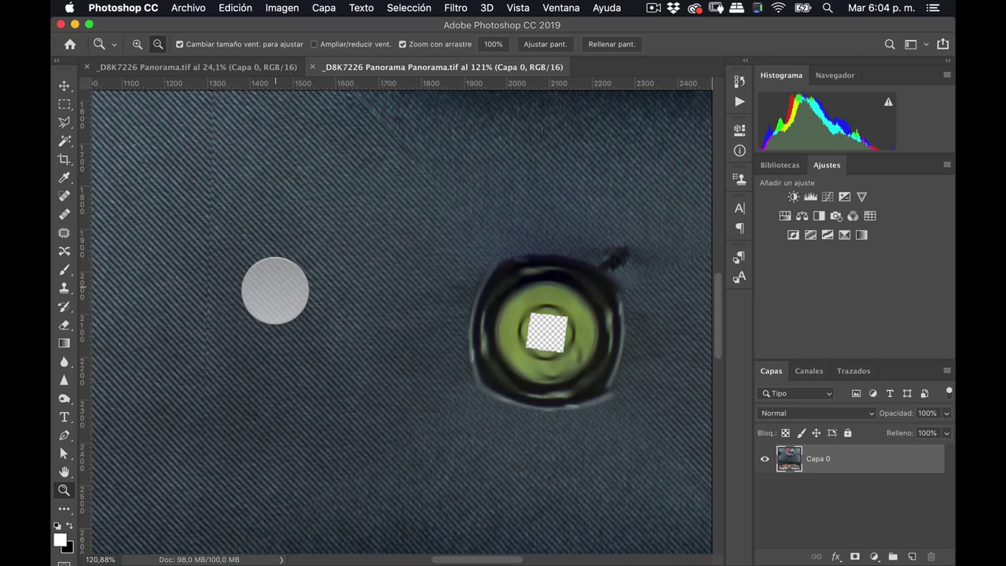
scroll(275, 290, down, 5)
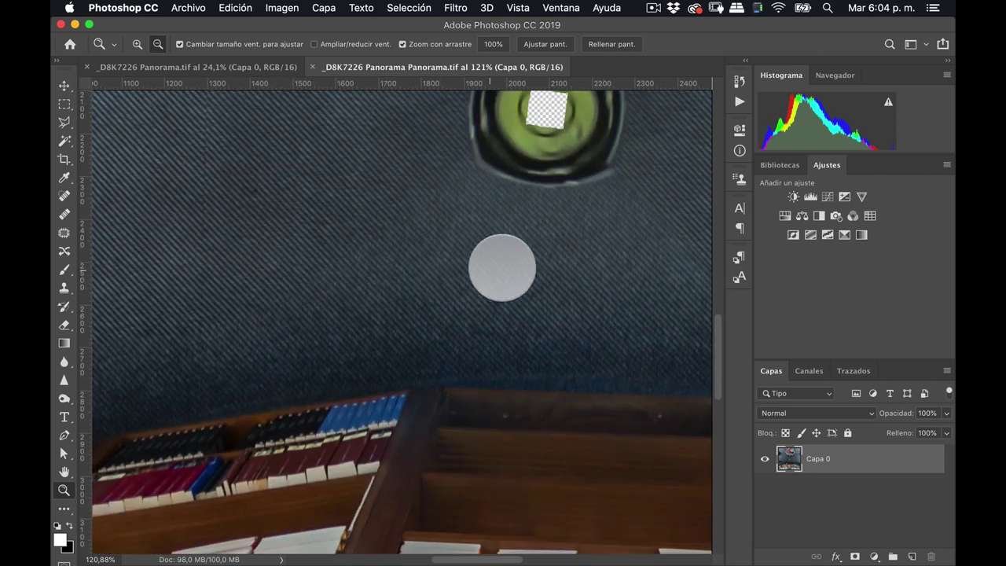
drag(502, 267, 492, 264)
scroll(492, 264, right, 5)
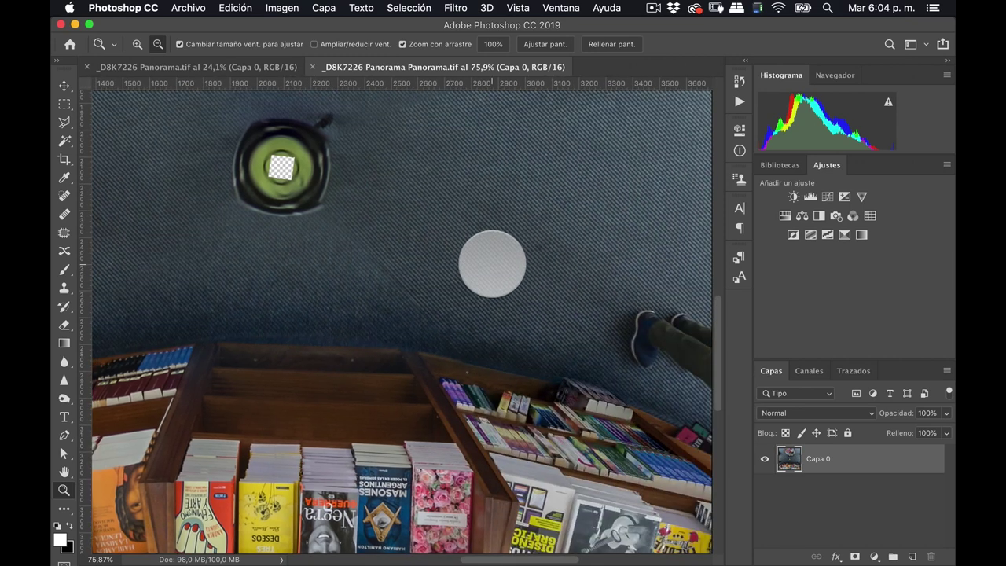
scroll(492, 265, up, 2)
mouse_move(364, 359)
mouse_down()
mouse_move(425, 348)
mouse_move(359, 356)
mouse_move(370, 356)
mouse_up()
scroll(370, 356, left, 3)
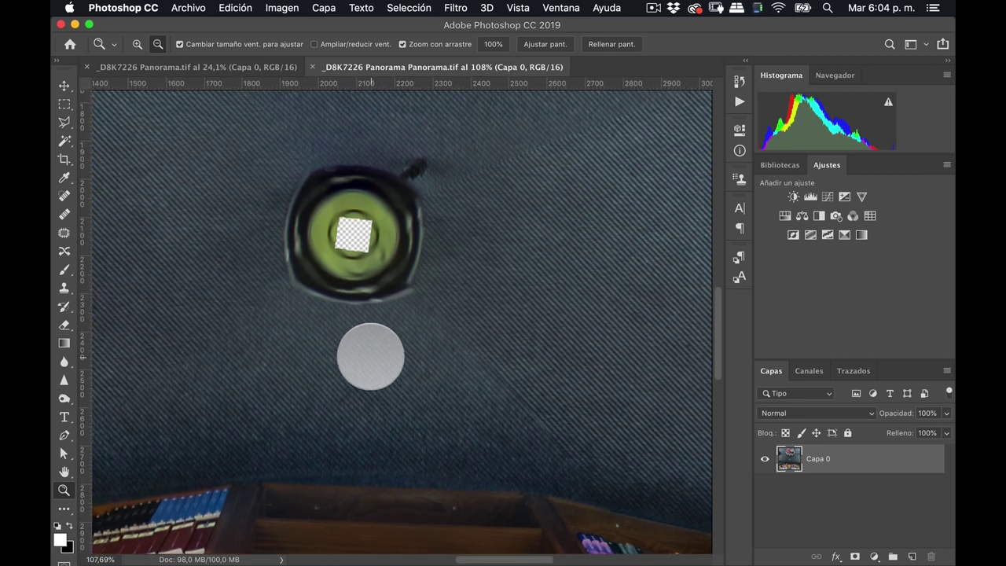
drag(423, 356, 390, 363)
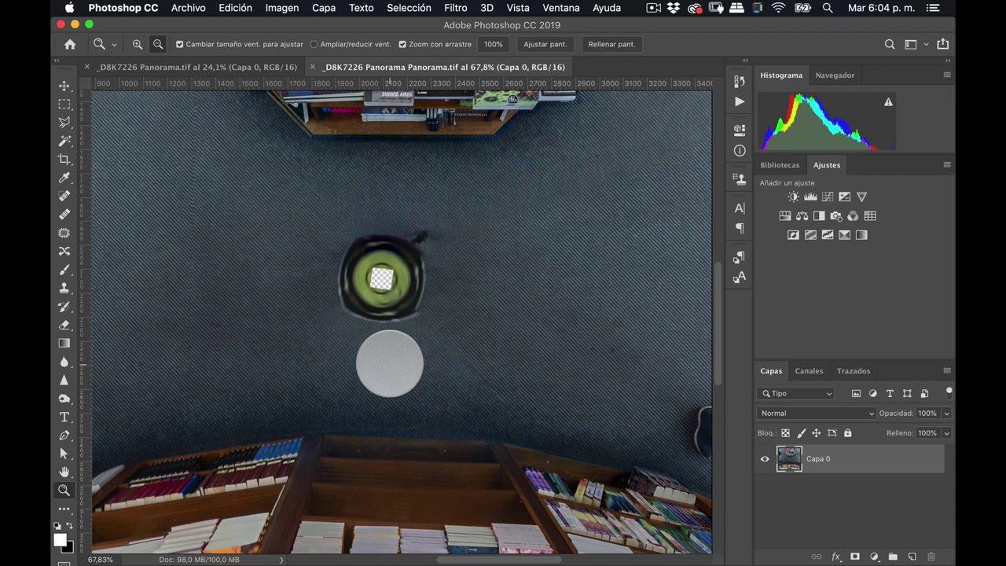
drag(440, 353, 413, 353)
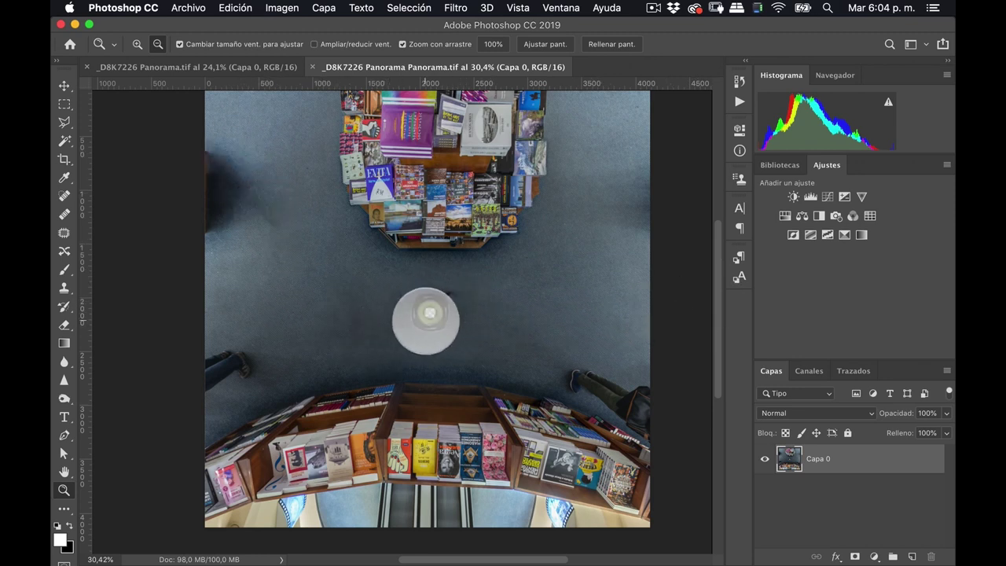
drag(426, 321, 478, 299)
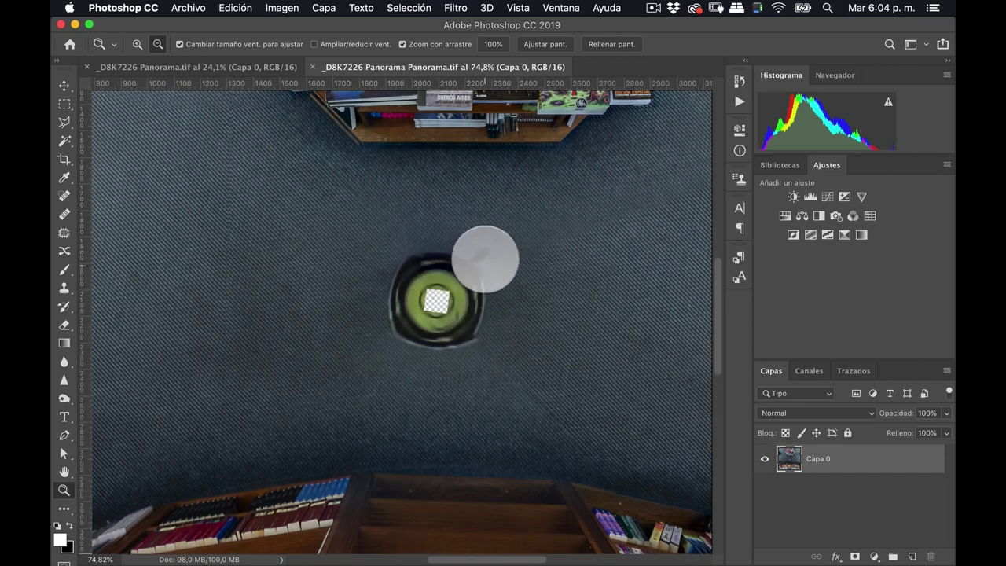
- Loosely select the round lamp in the carpet centre and apply a Content-Aware fill
key(j)
drag(480, 230, 398, 359)
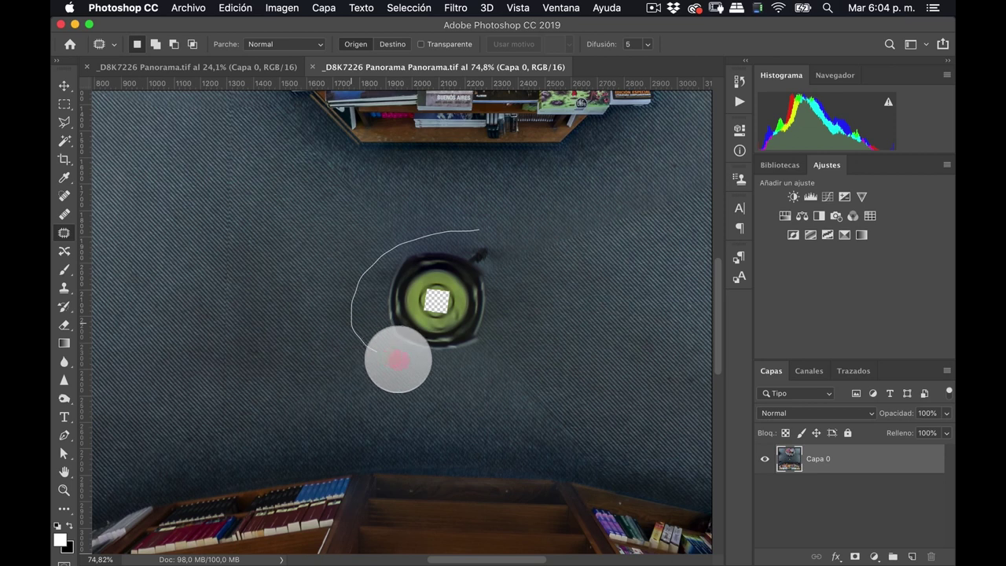
drag(398, 360, 480, 244)
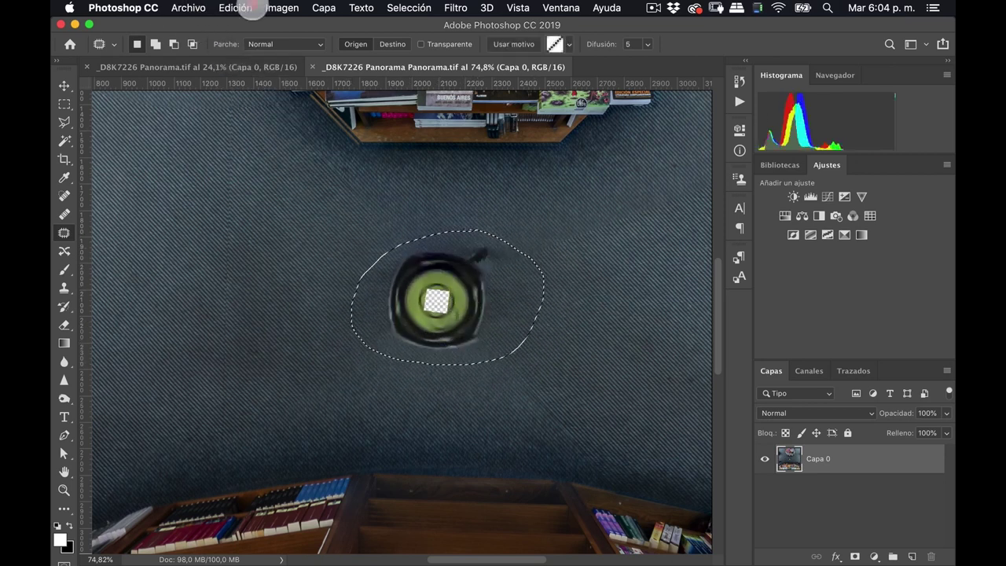
click(236, 8)
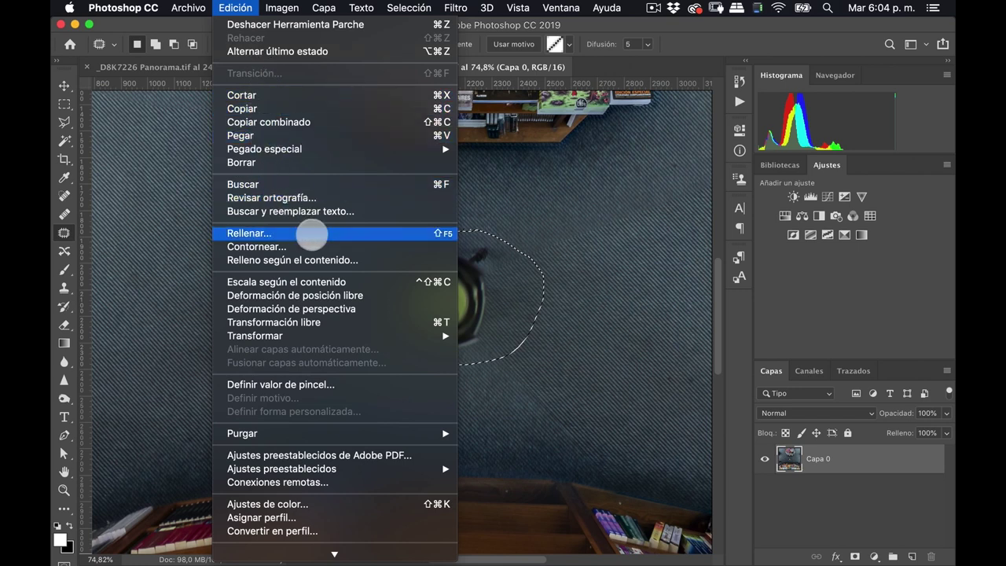
key(Escape)
key(i)
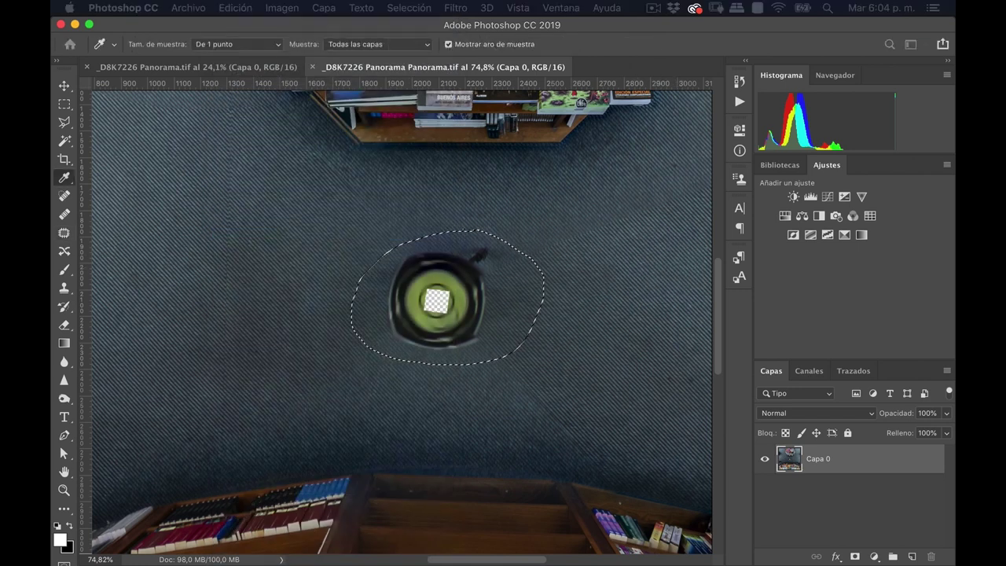
key(shift+BackSpace)
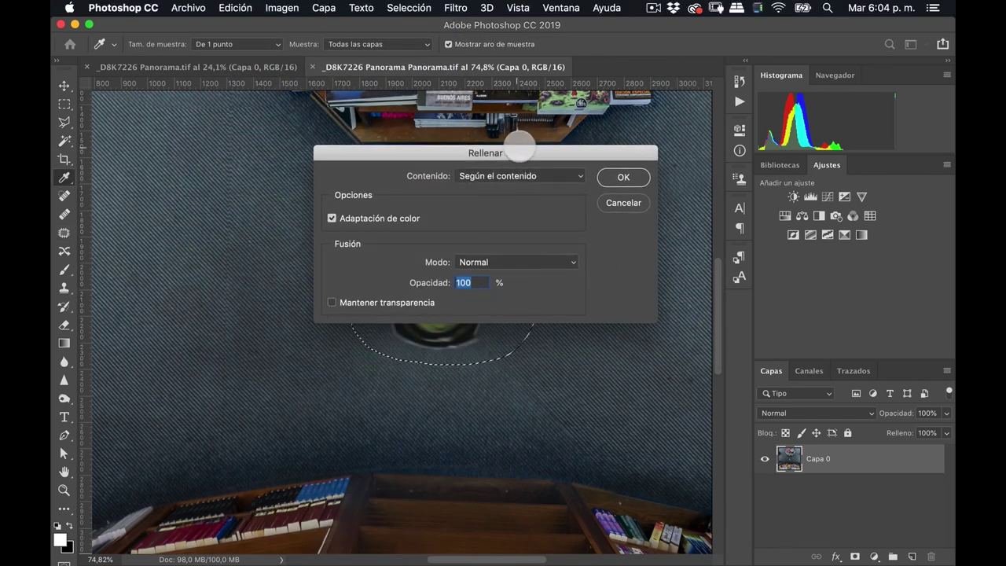
drag(519, 146, 744, 73)
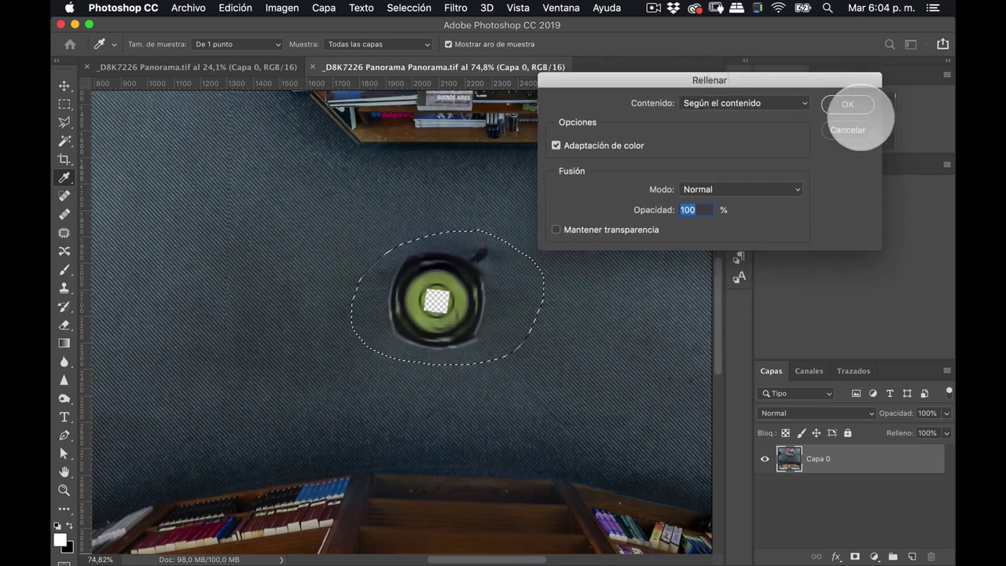
click(848, 104)
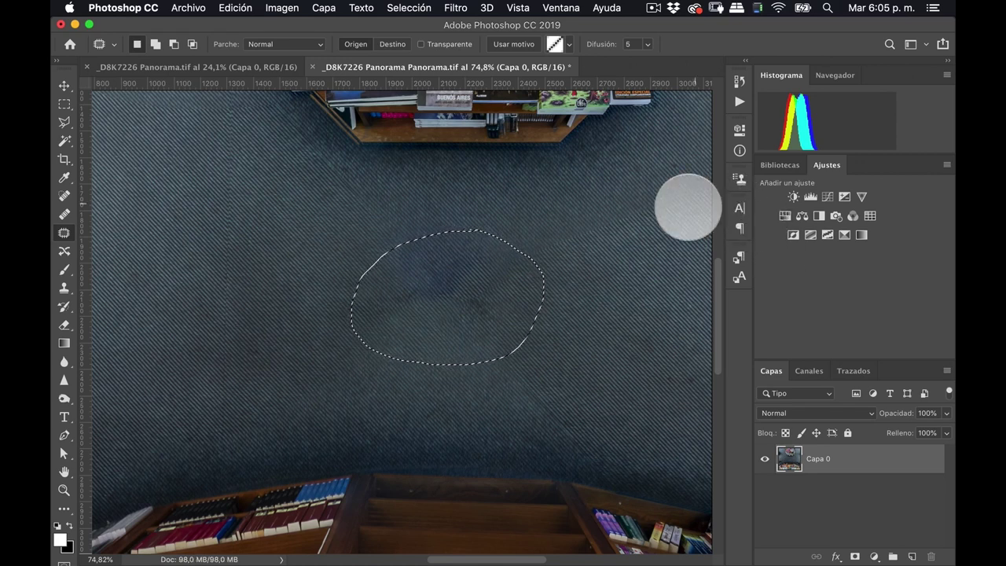
- Deselect, zoom in to inspect the patched carpet, and lasso the leftover dark smudge
key(ctrl+d)
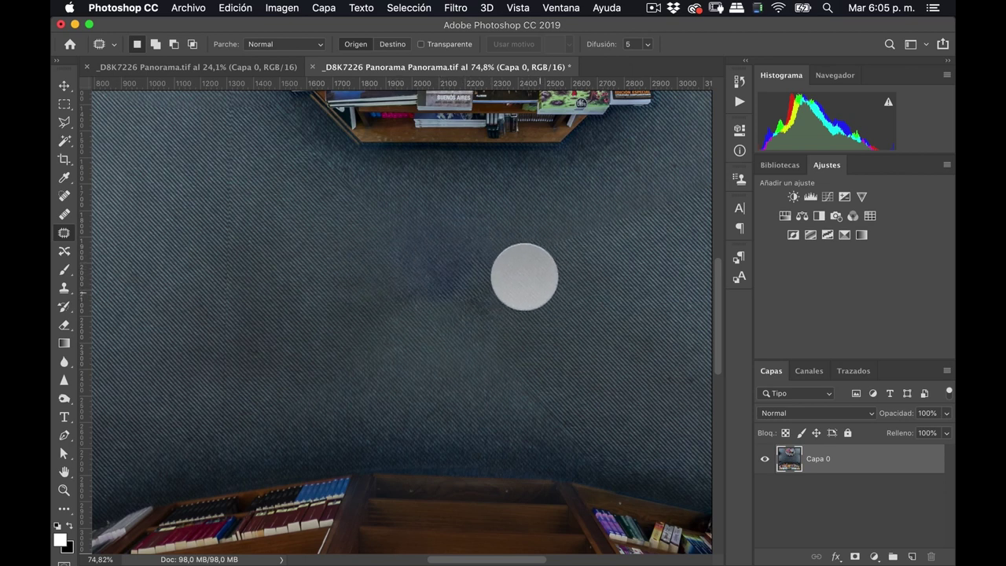
key(z)
mouse_move(508, 279)
mouse_down()
mouse_move(552, 268)
mouse_move(479, 301)
mouse_move(433, 301)
mouse_up()
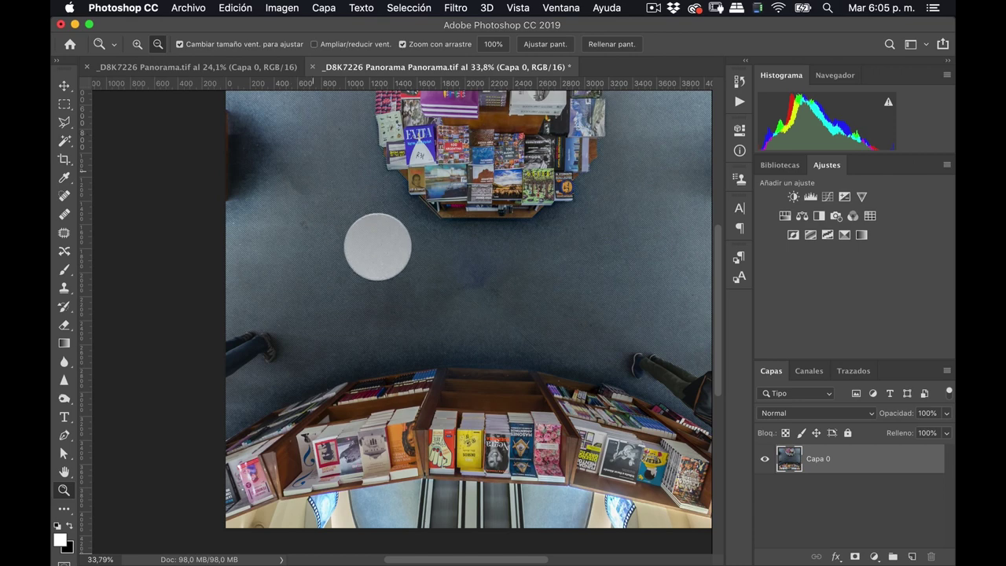
drag(476, 270, 546, 250)
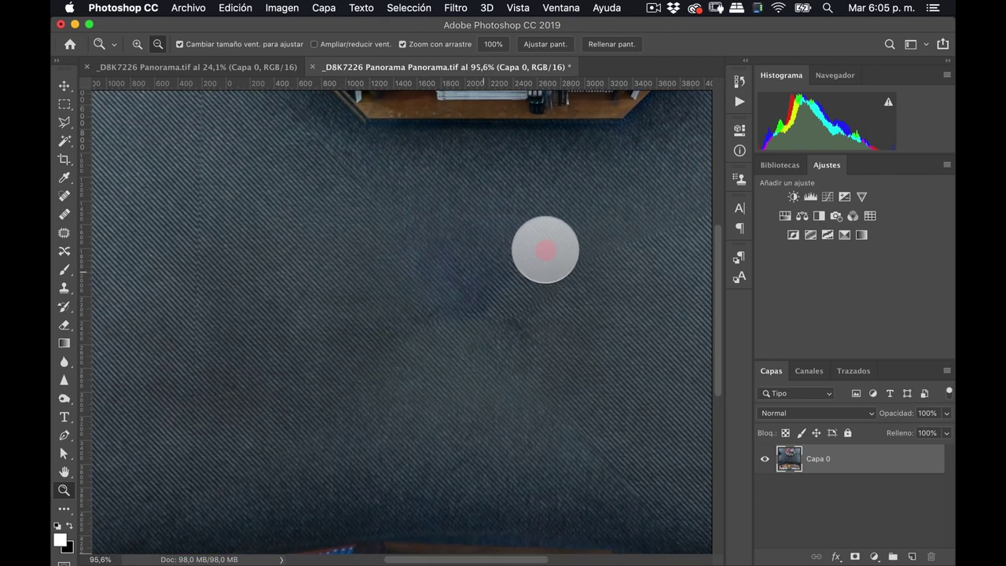
drag(546, 251, 531, 259)
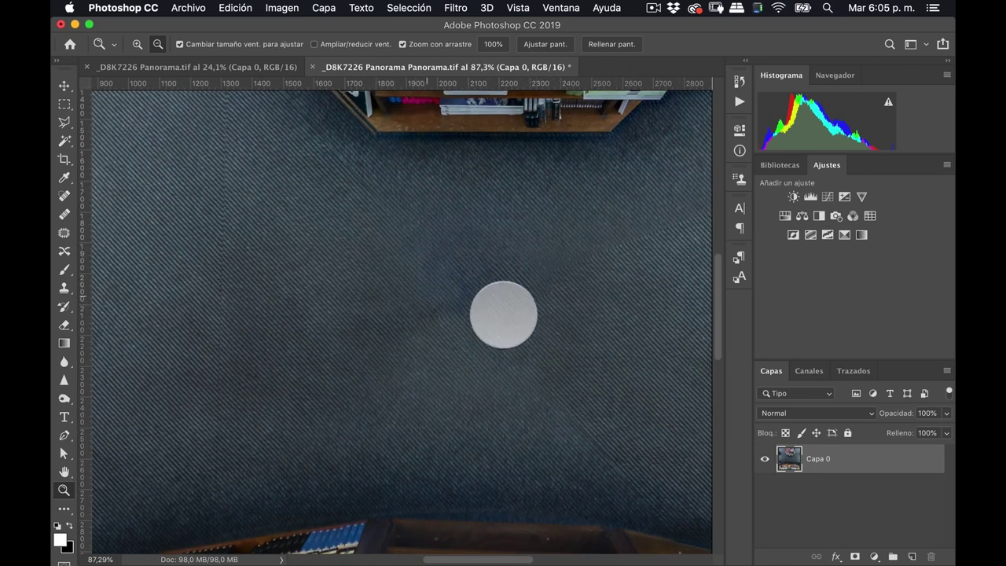
key(j)
mouse_move(470, 222)
mouse_down()
mouse_move(438, 323)
mouse_move(514, 229)
mouse_up()
- Content-aware fill the leftover dark smudge and clear the selection
click(235, 8)
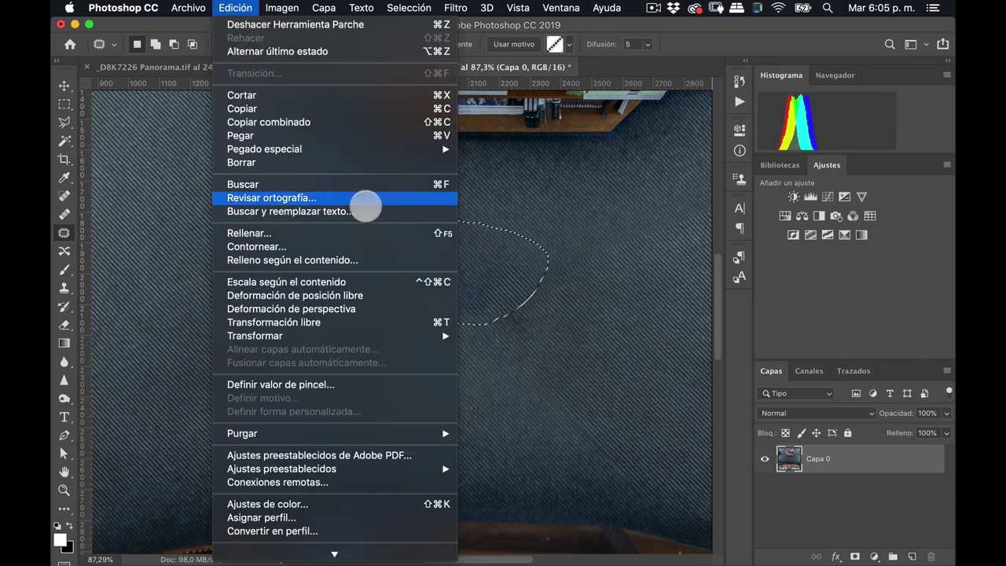
click(375, 233)
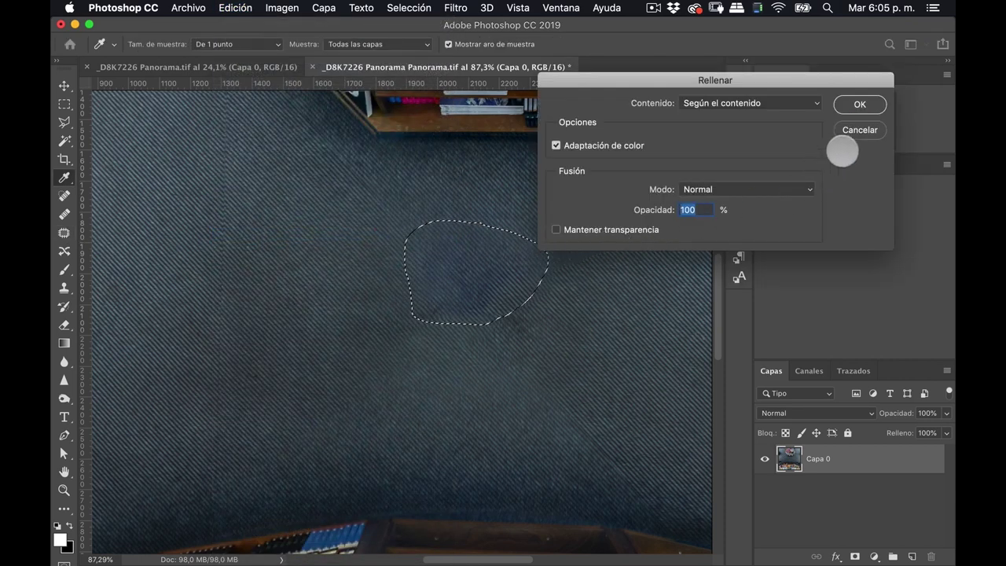
click(860, 104)
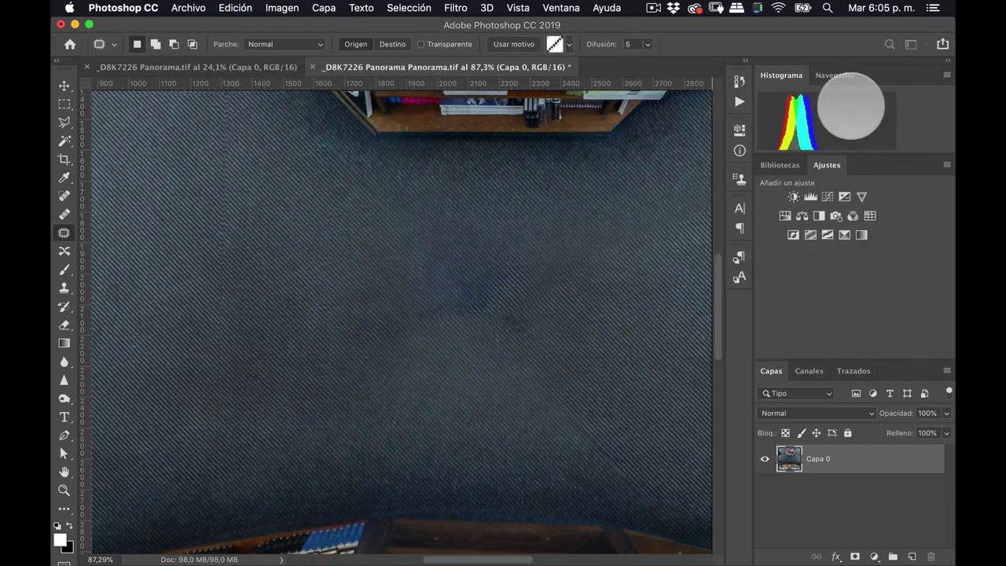
key(ctrl+z)
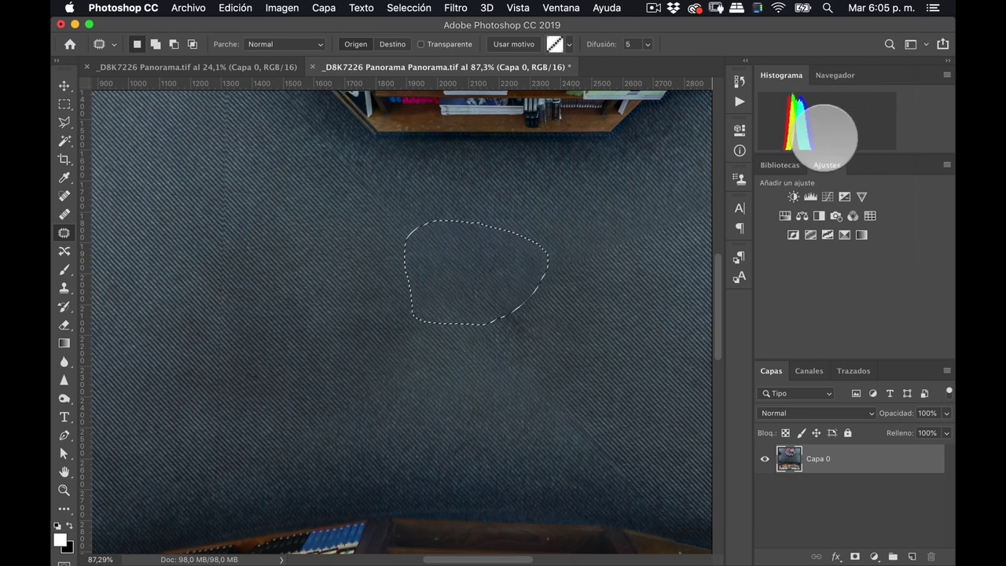
key(ctrl+d)
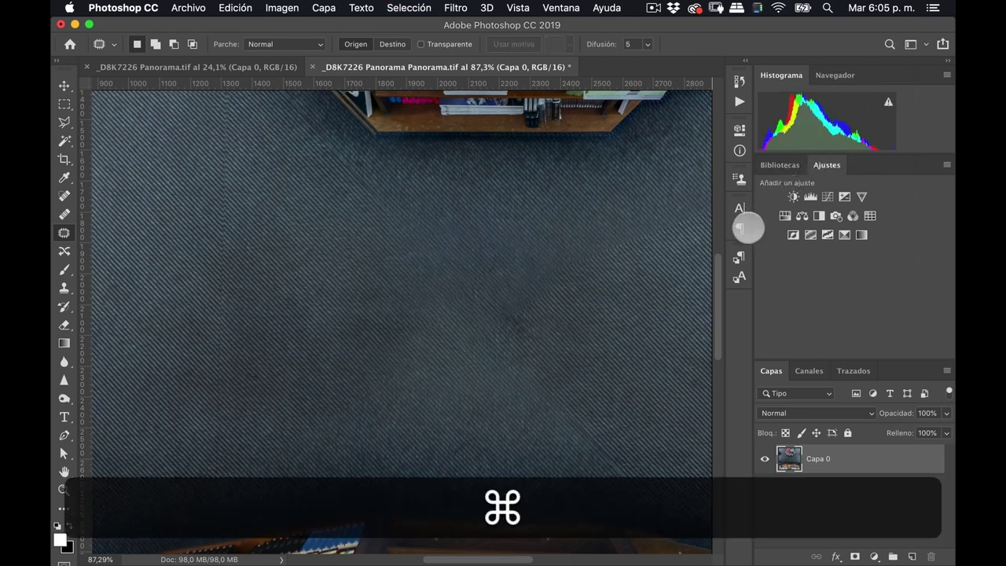
- Outline another small dark spot on the carpet, content-aware fill it, and deselect
drag(537, 315, 540, 308)
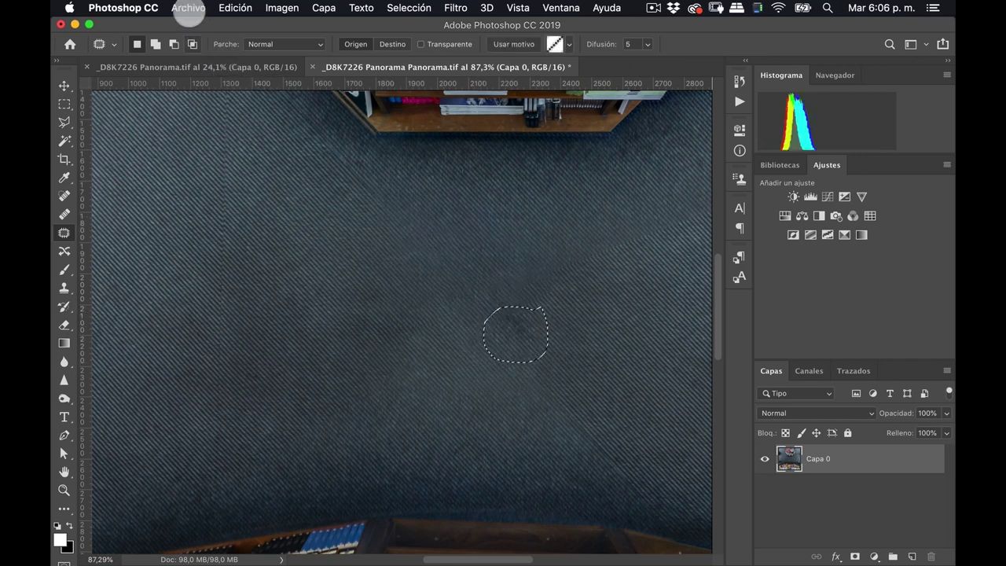
click(235, 8)
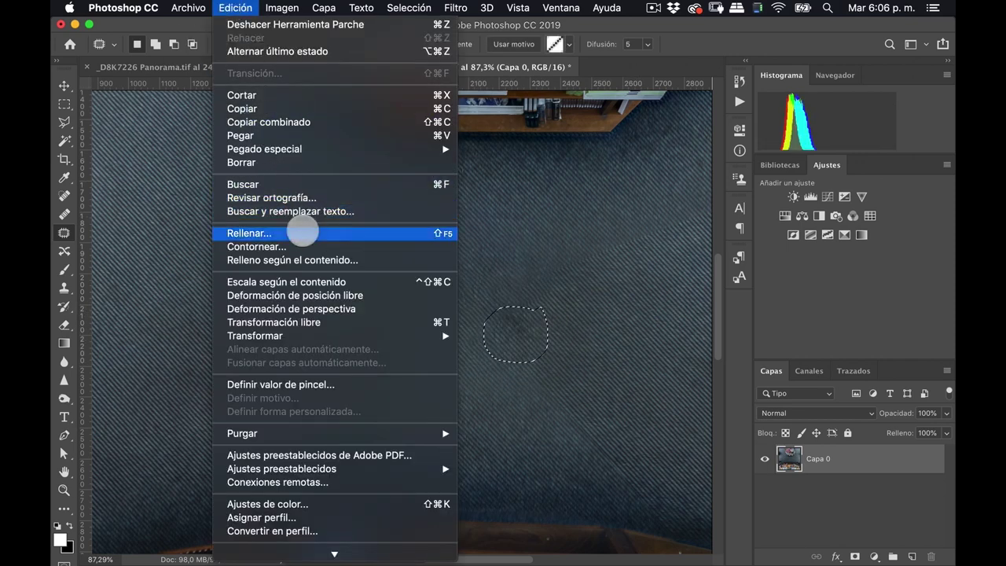
click(303, 232)
click(855, 103)
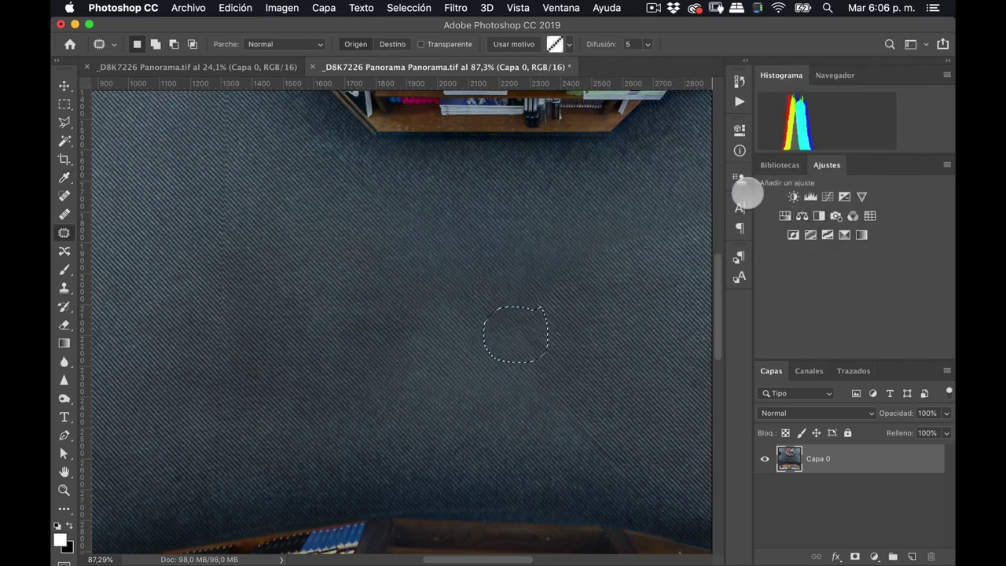
key(super+d)
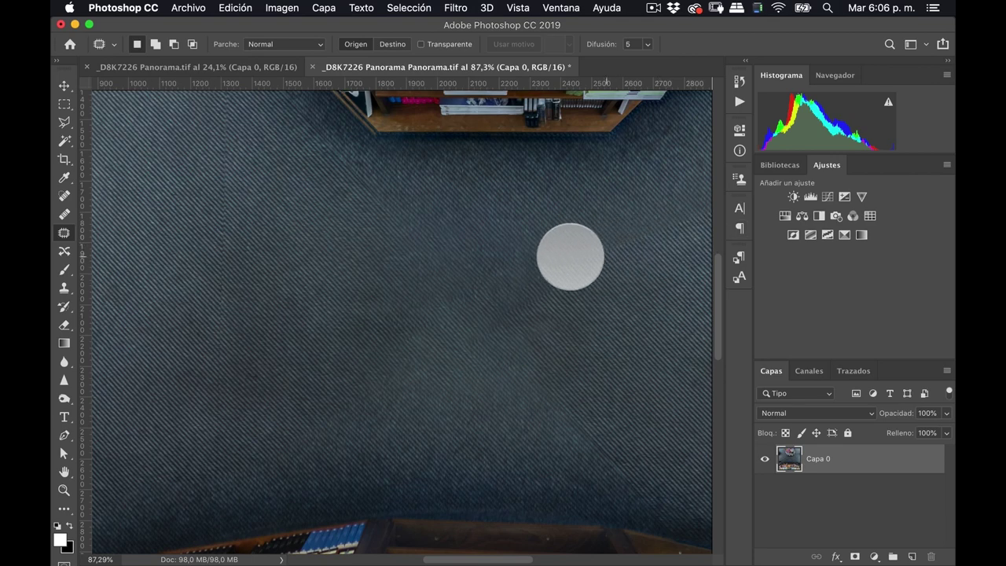
- Zoom in and out across the panorama to check the cleaned carpet
key(z)
click(489, 268)
alt+click(493, 265)
alt+click(493, 265)
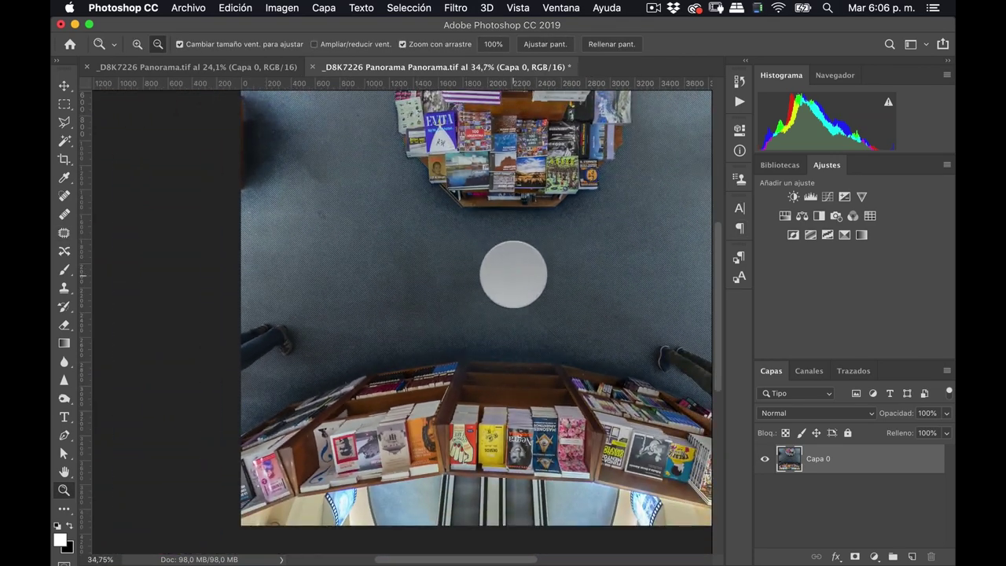
drag(486, 281, 526, 260)
scroll(507, 246, right, 2)
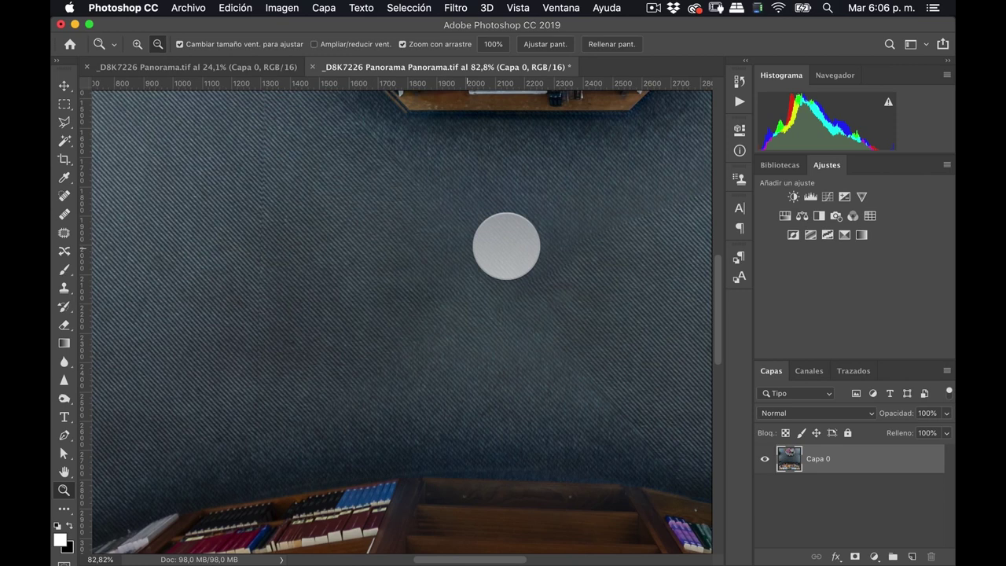
scroll(506, 246, right, 3)
mouse_move(404, 270)
mouse_down()
mouse_move(404, 288)
mouse_move(382, 294)
mouse_move(387, 233)
mouse_up()
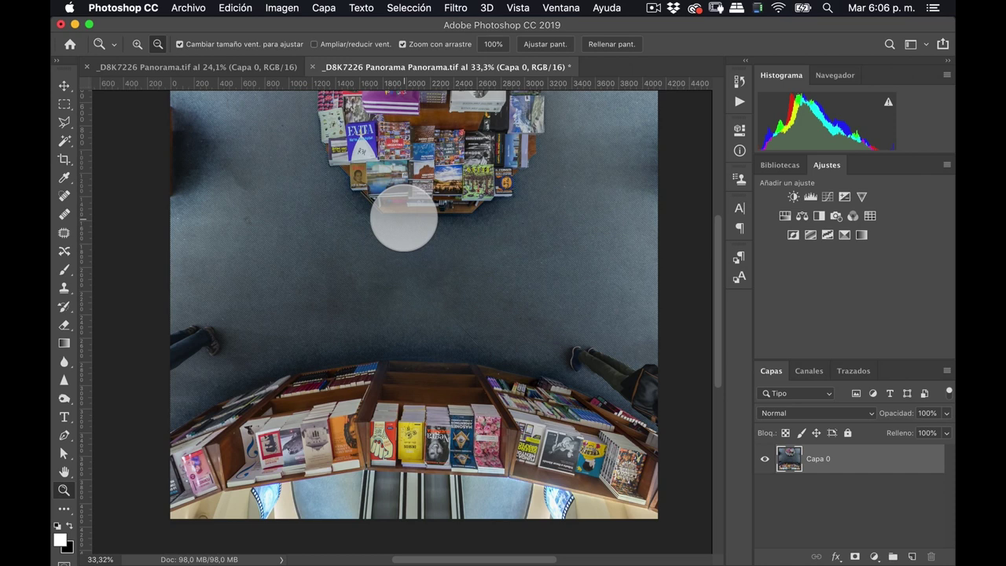
- Zoom onto the top bookshelf's lower edge near the Collivadino book corner
scroll(404, 218, up, 3)
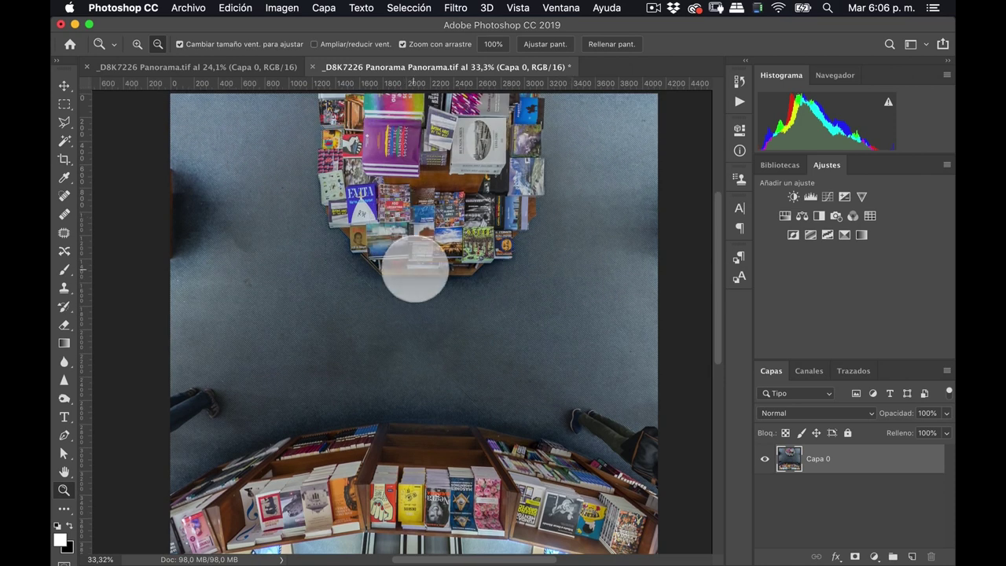
drag(415, 269, 497, 235)
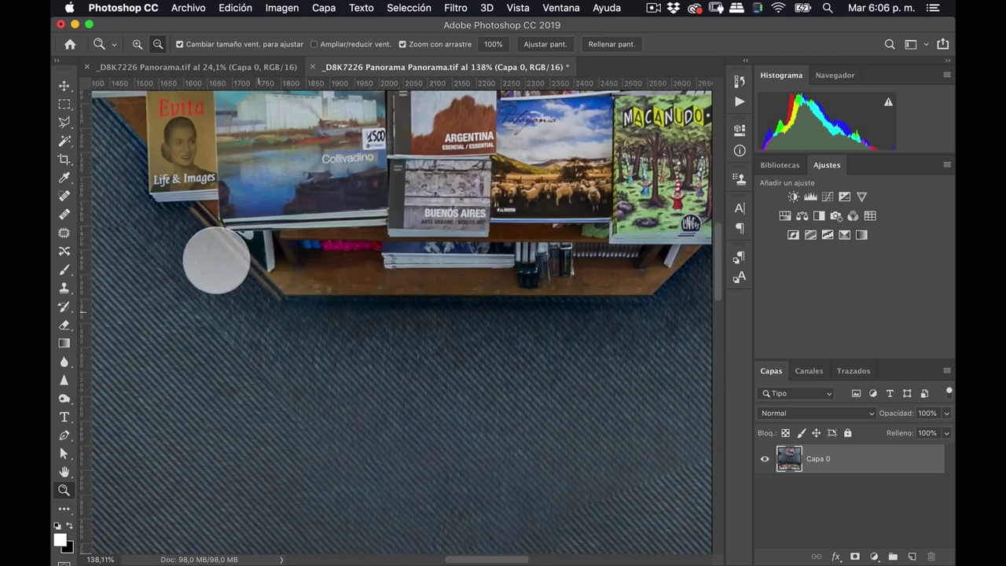
scroll(275, 272, left, 5)
scroll(274, 272, up, 3)
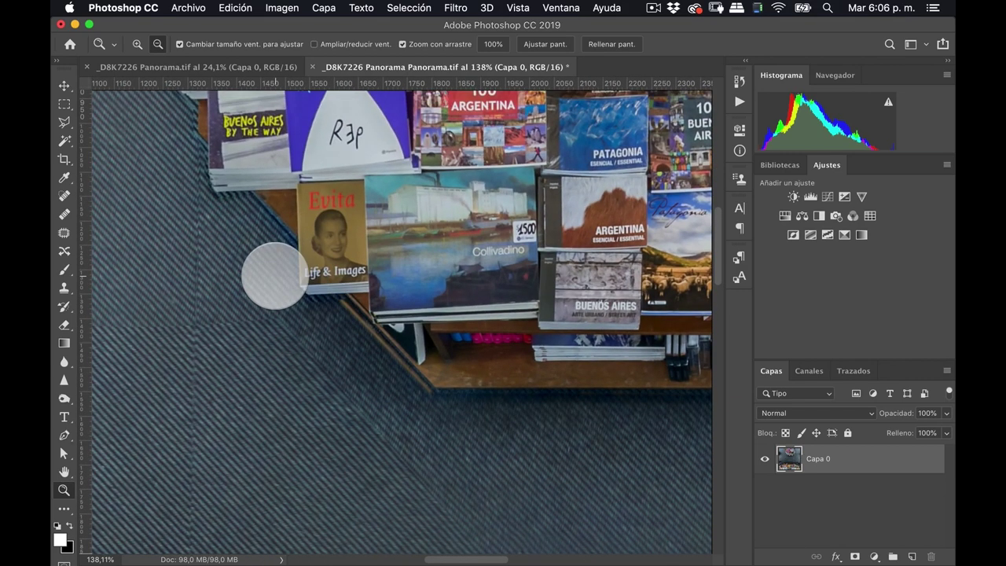
alt+click(274, 276)
drag(366, 325, 449, 298)
scroll(449, 299, down, 3)
scroll(449, 299, left, 4)
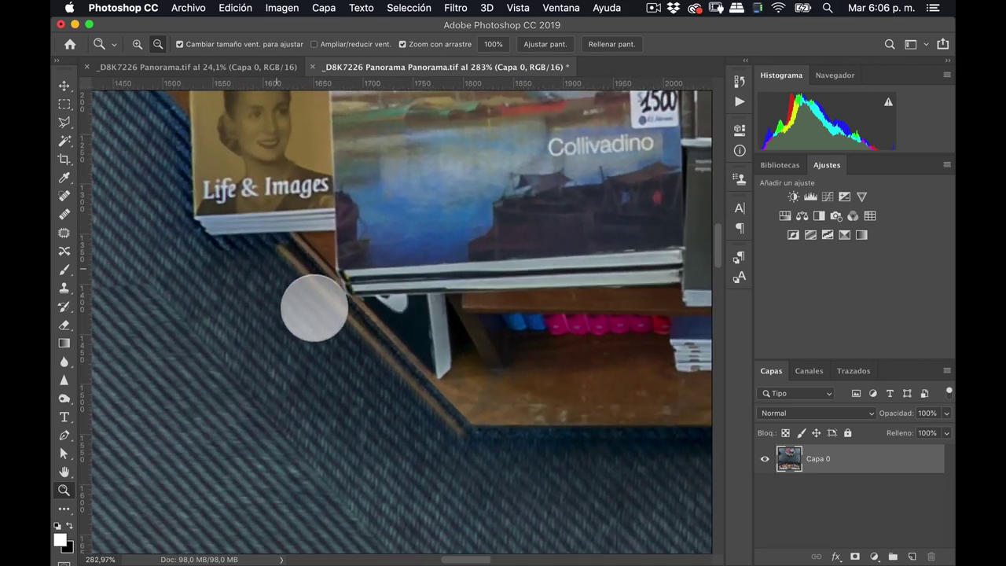
drag(354, 376, 311, 391)
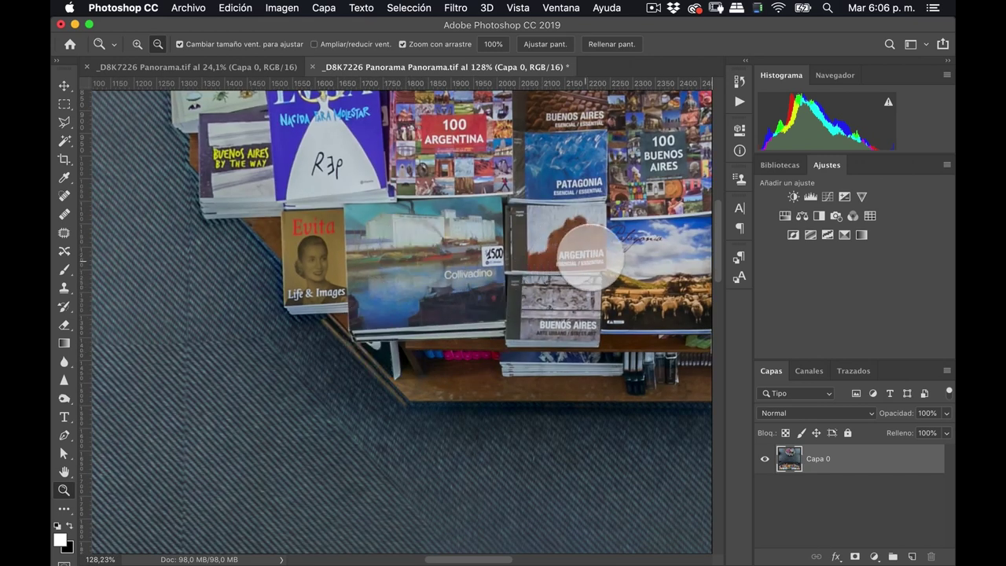
- Trace a Pen path around the floor flaw by the table and convert it to a selection
key(p)
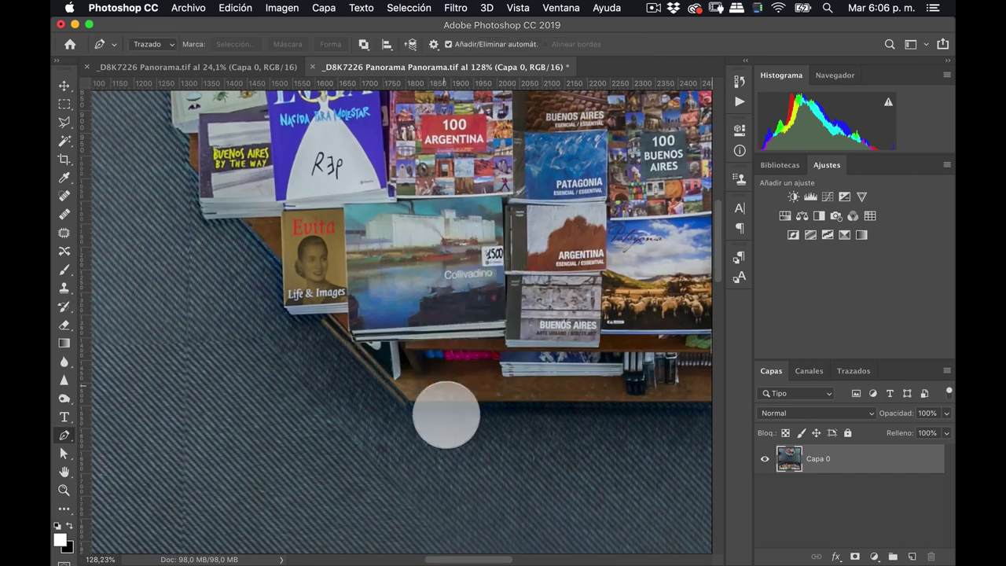
click(410, 407)
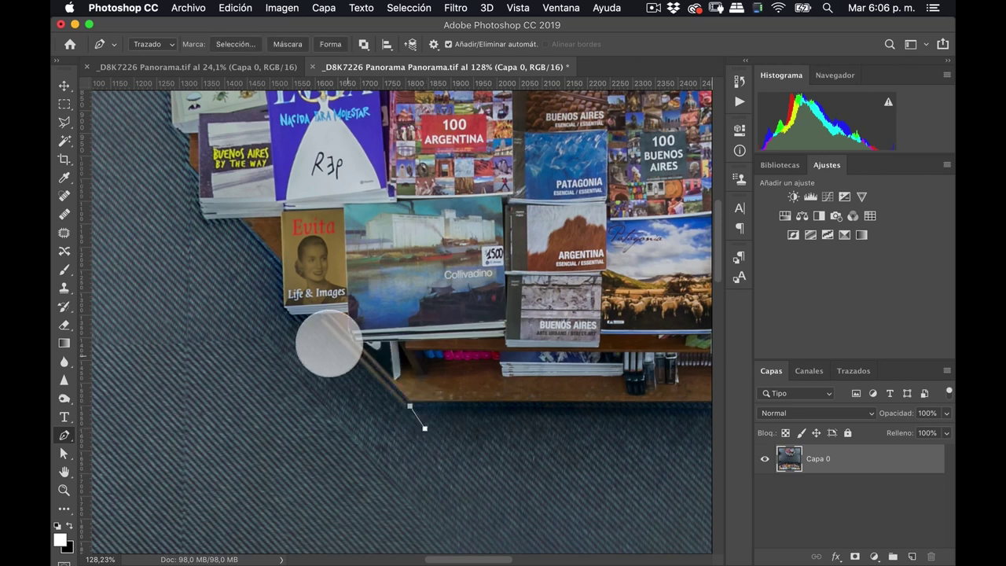
click(325, 318)
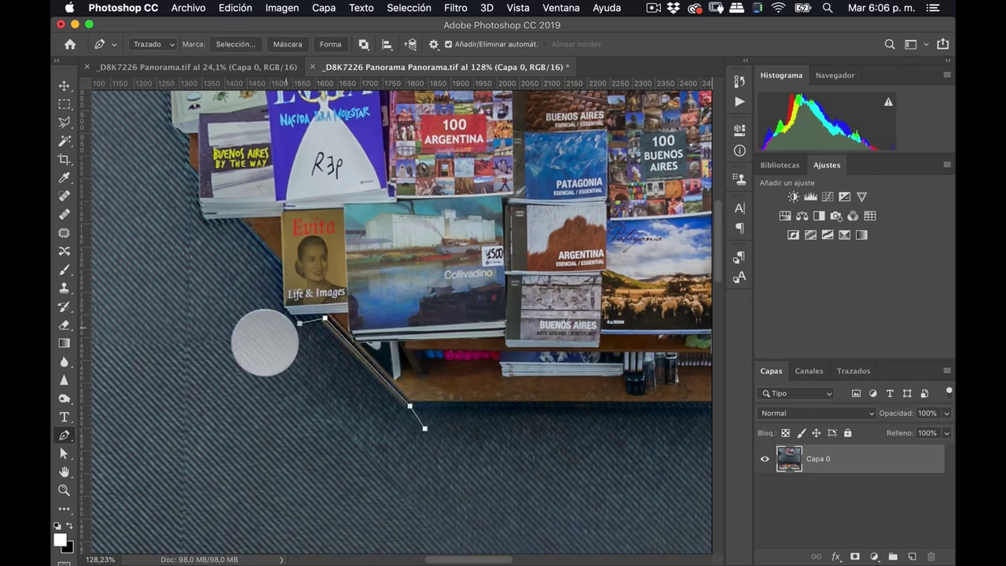
click(263, 367)
drag(335, 446, 342, 445)
click(436, 464)
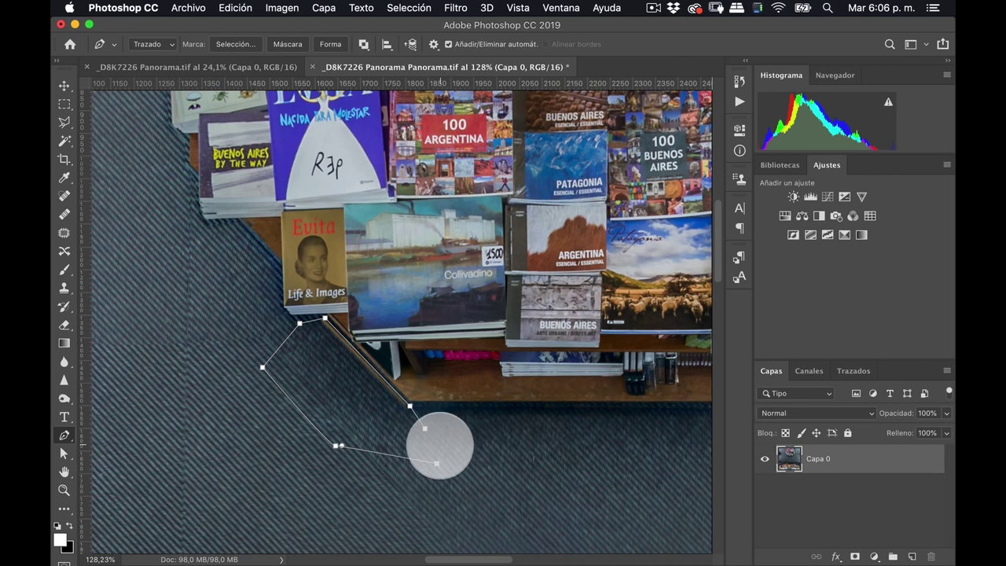
key(super)
key(cmd+Return)
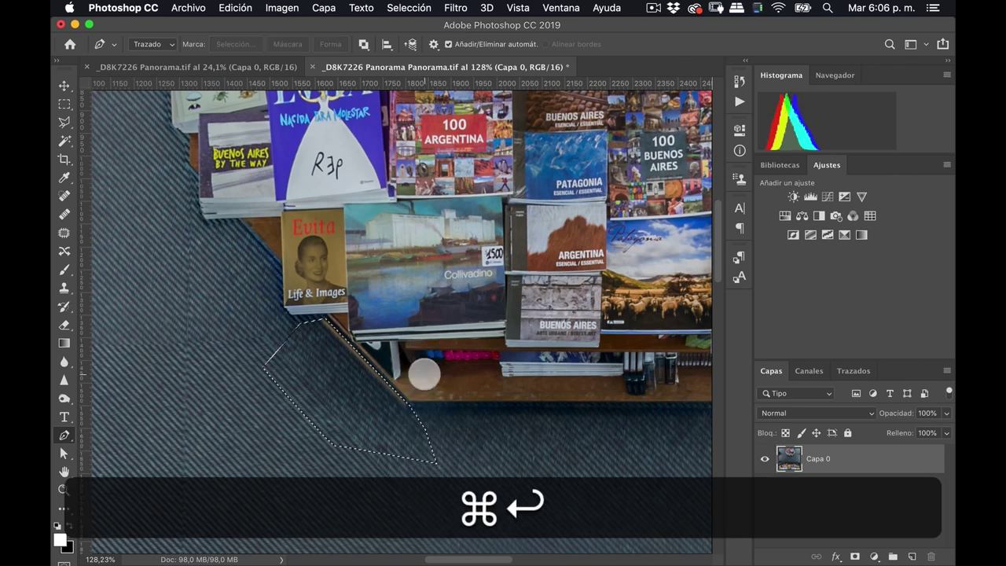
- Clone clean denim texture into the selected flaw and release the selection
key(s)
key(ctrl)
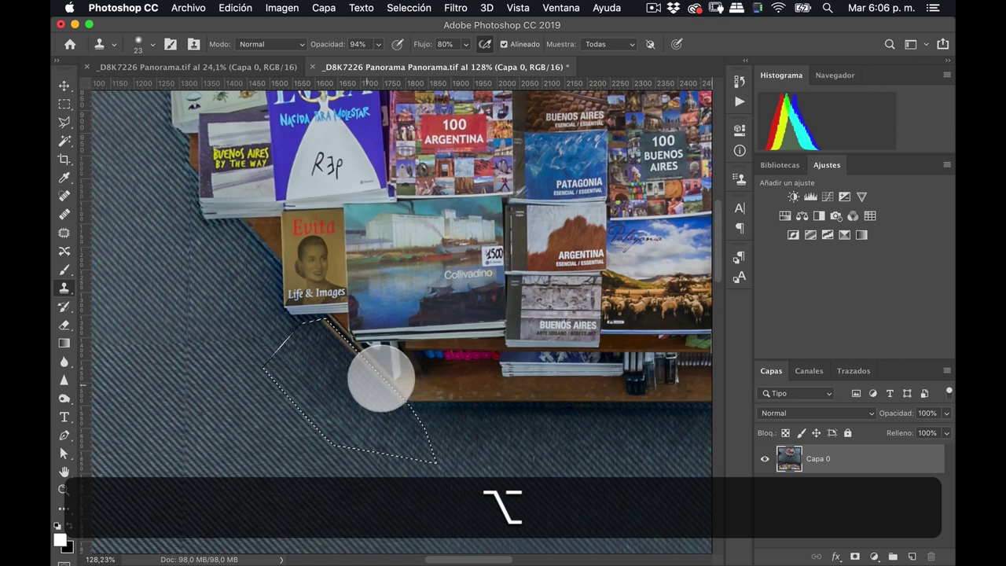
alt+click(382, 382)
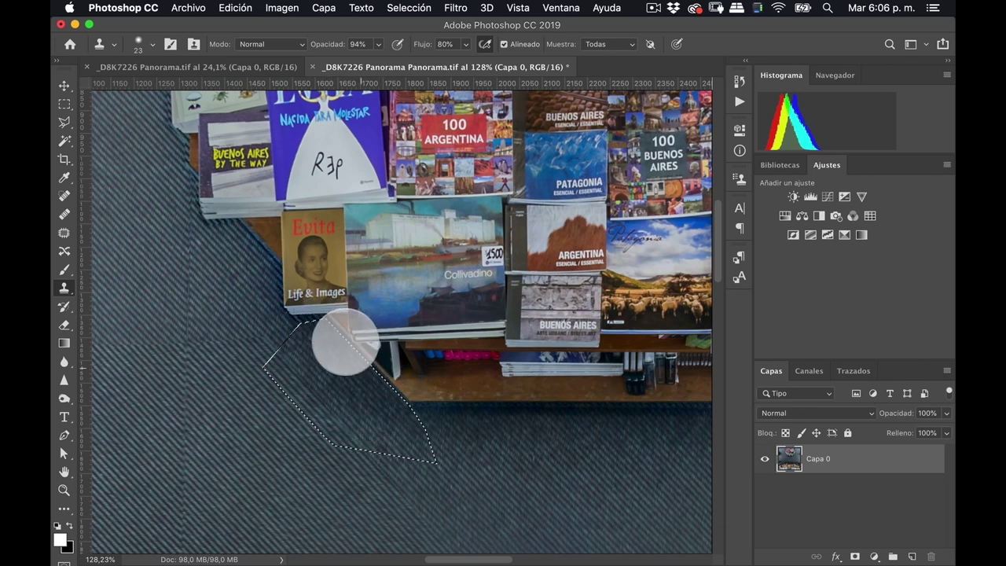
alt+click(385, 382)
key(super+d)
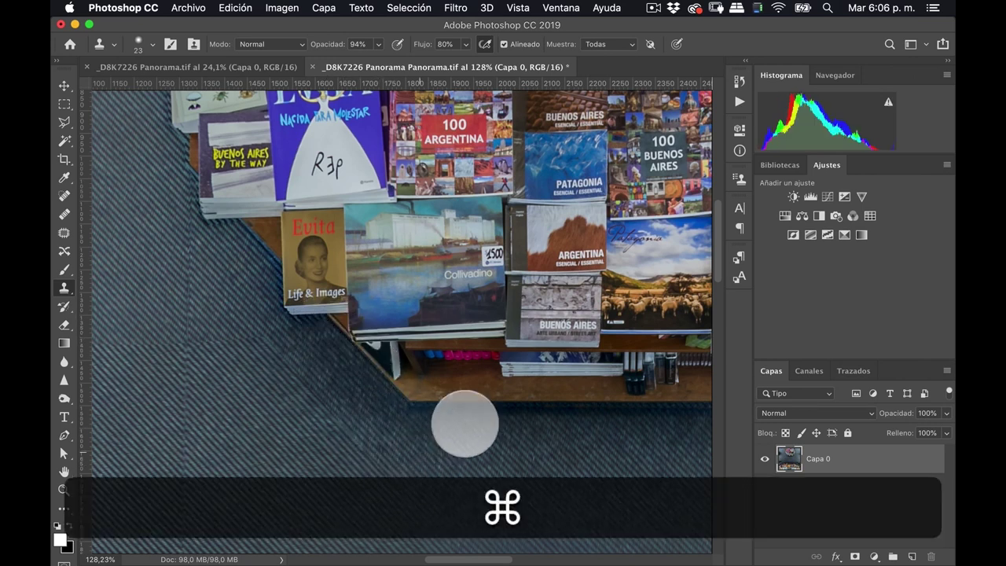
- Pen-outline the floor strip beneath the book table's bottom edge and make it a selection
scroll(491, 353, right, 10)
scroll(491, 354, left, 5)
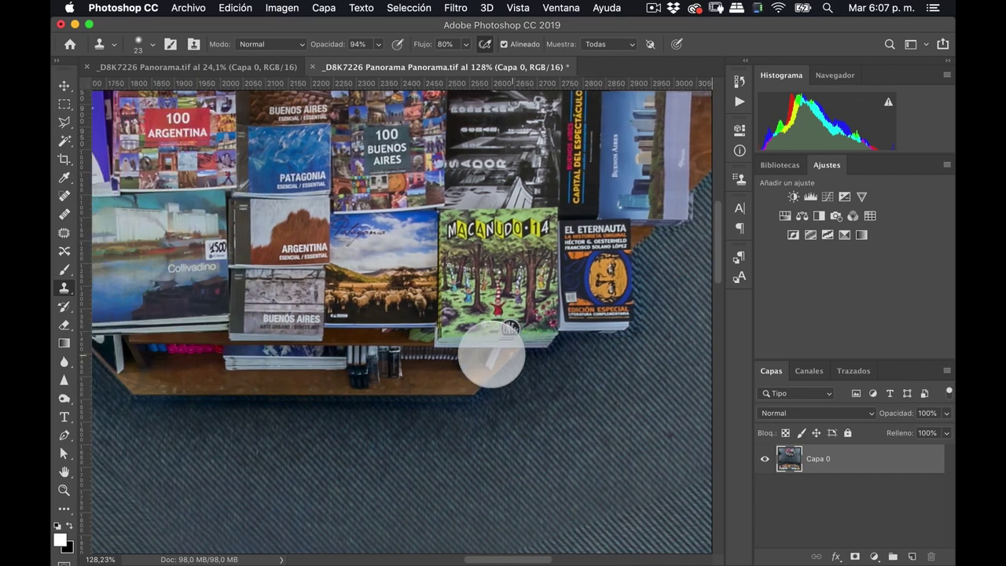
scroll(492, 354, left, 3)
key(p)
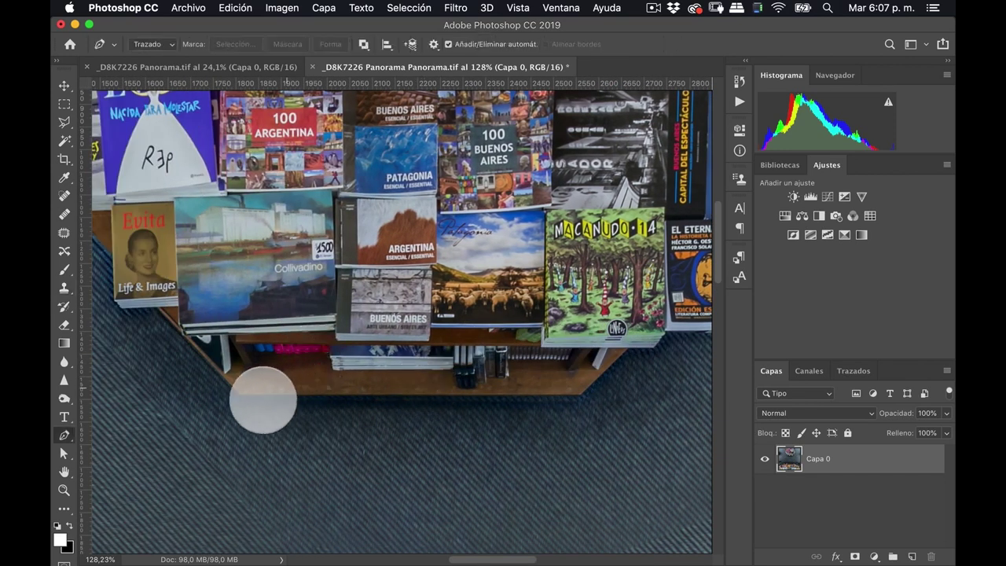
click(214, 410)
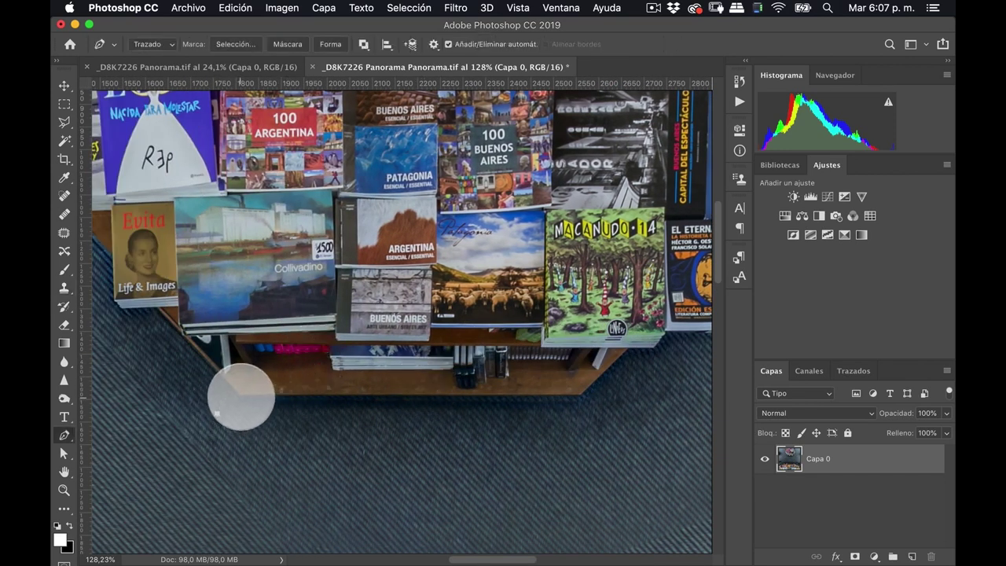
click(242, 397)
click(479, 397)
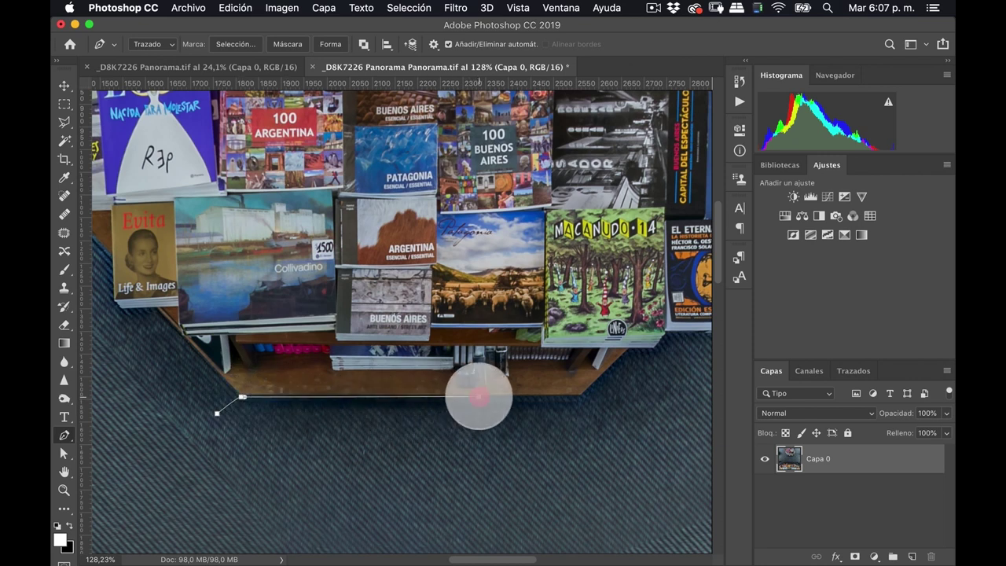
click(564, 397)
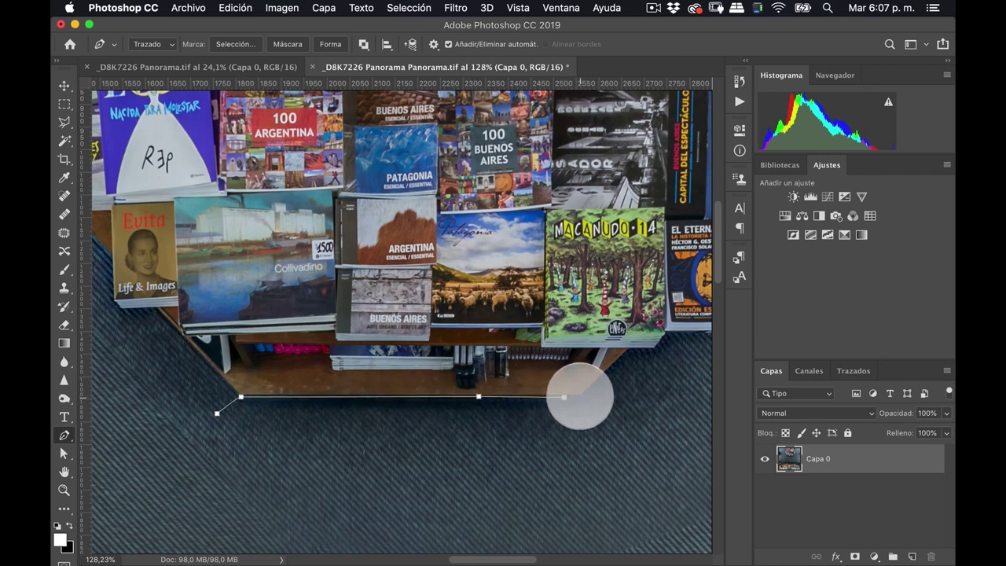
click(581, 396)
click(605, 400)
click(611, 424)
click(495, 456)
click(323, 450)
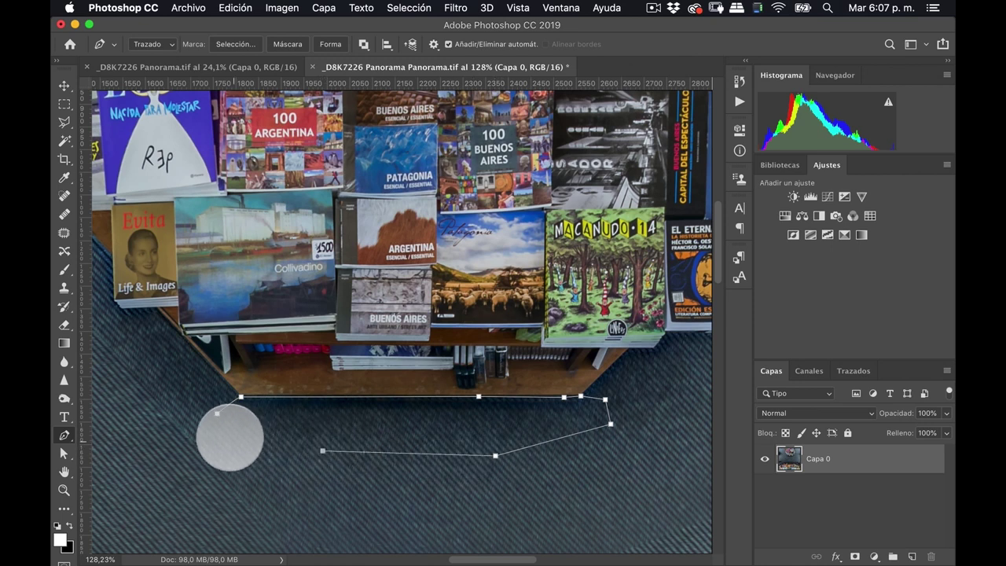
click(218, 413)
key(super+Return)
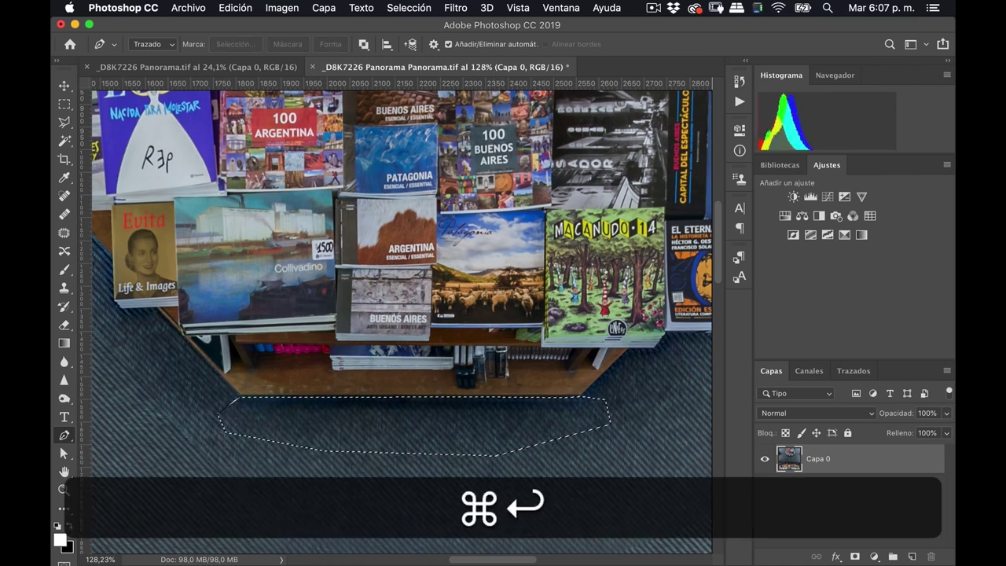
- Clone-stamp denim texture along the strip under the table, then deselect
key(s)
alt+click(269, 423)
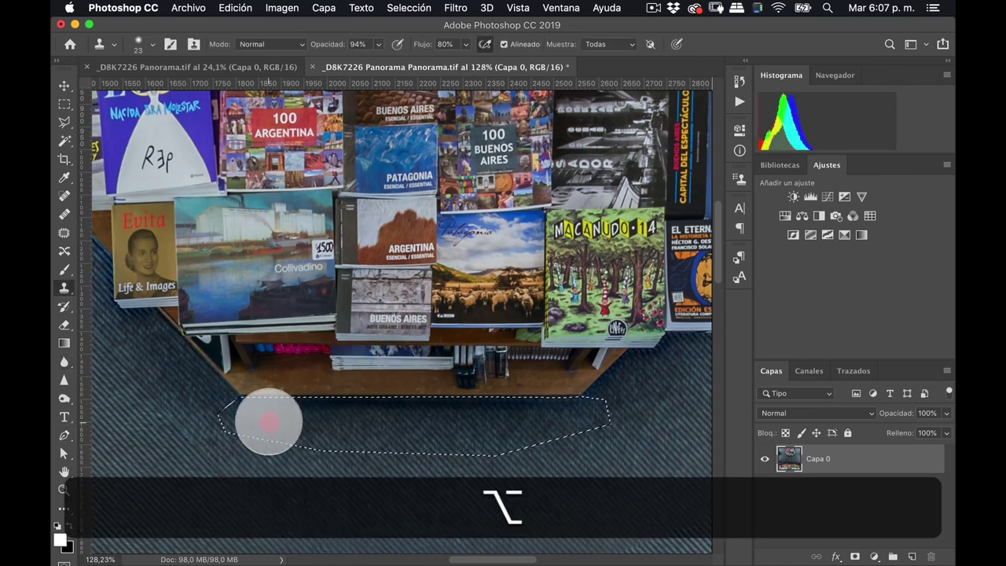
alt+click(261, 397)
mouse_move(262, 397)
mouse_down()
mouse_move(386, 400)
mouse_move(422, 424)
mouse_move(422, 413)
mouse_move(462, 424)
mouse_move(480, 404)
mouse_move(572, 409)
mouse_move(265, 400)
mouse_move(555, 413)
mouse_move(271, 407)
mouse_up()
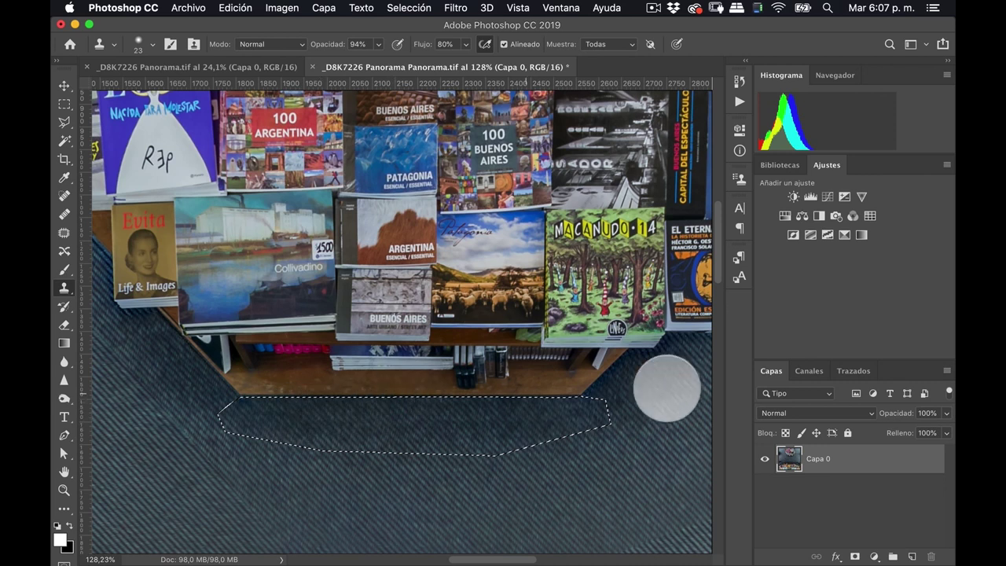
key(super+d)
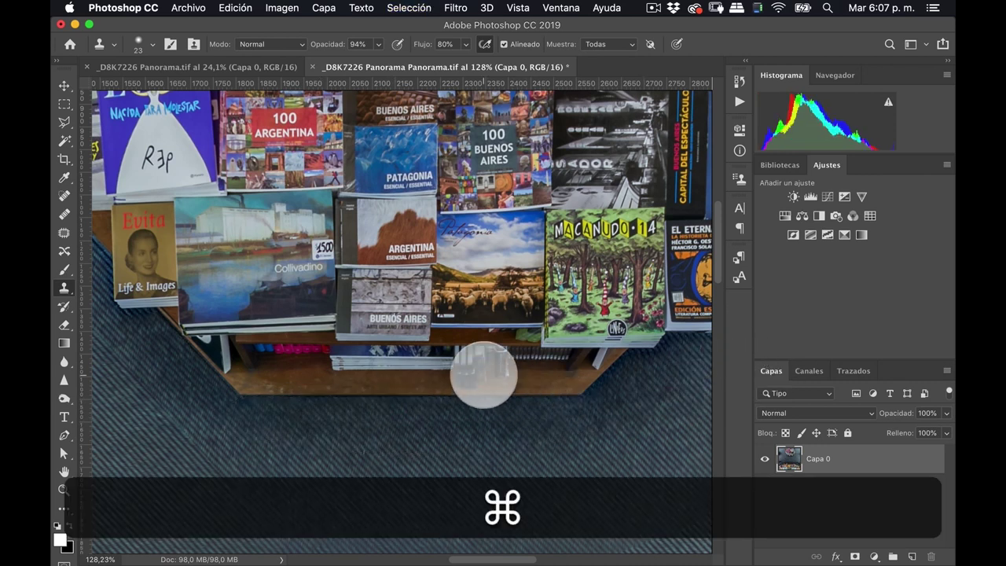
- Scroll to the floor by the El Eternauta book and start a Pen outline below it
scroll(483, 376, right, 3)
scroll(484, 375, right, 5)
scroll(484, 375, up, 1)
scroll(484, 375, right, 1)
scroll(483, 375, up, 1)
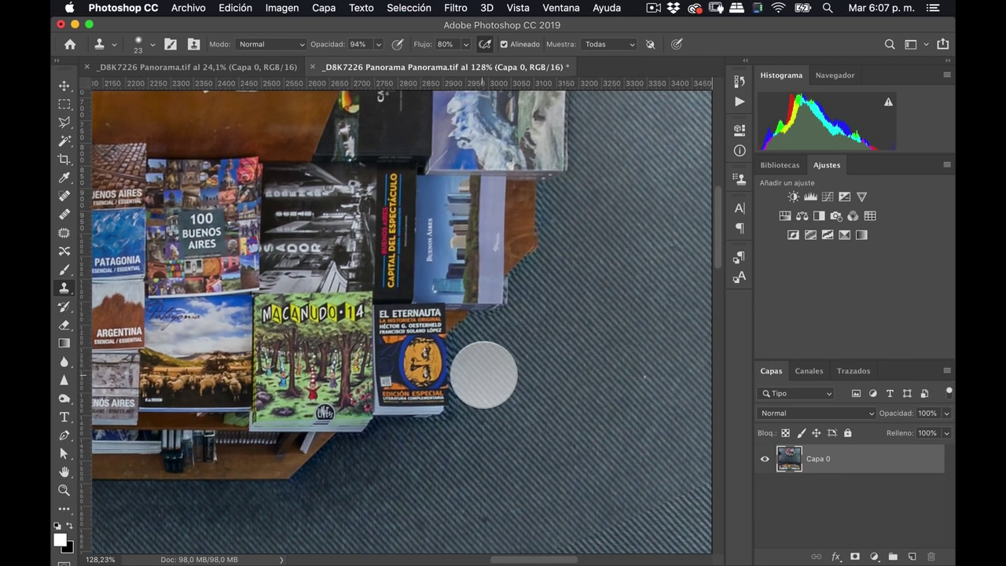
key(p)
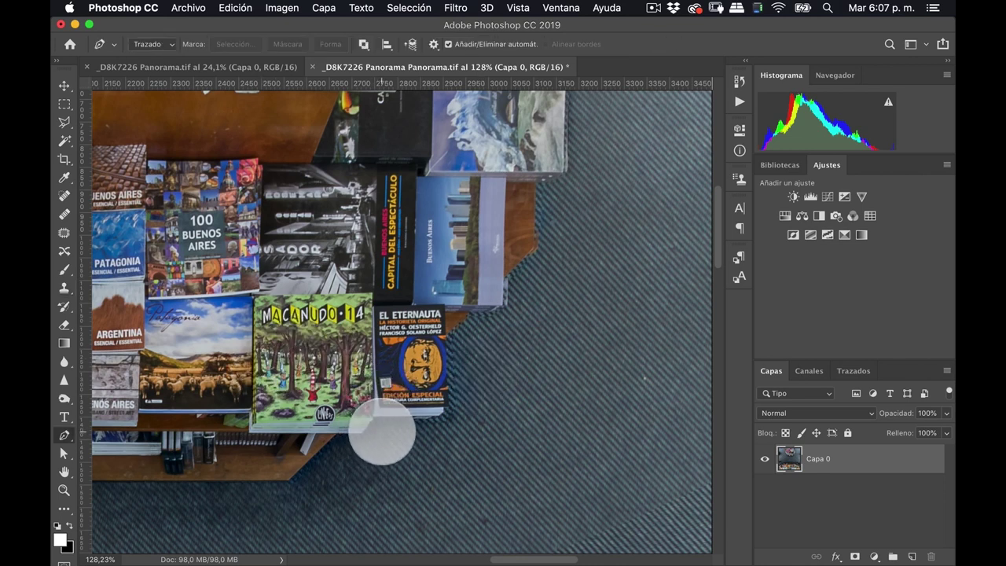
click(382, 432)
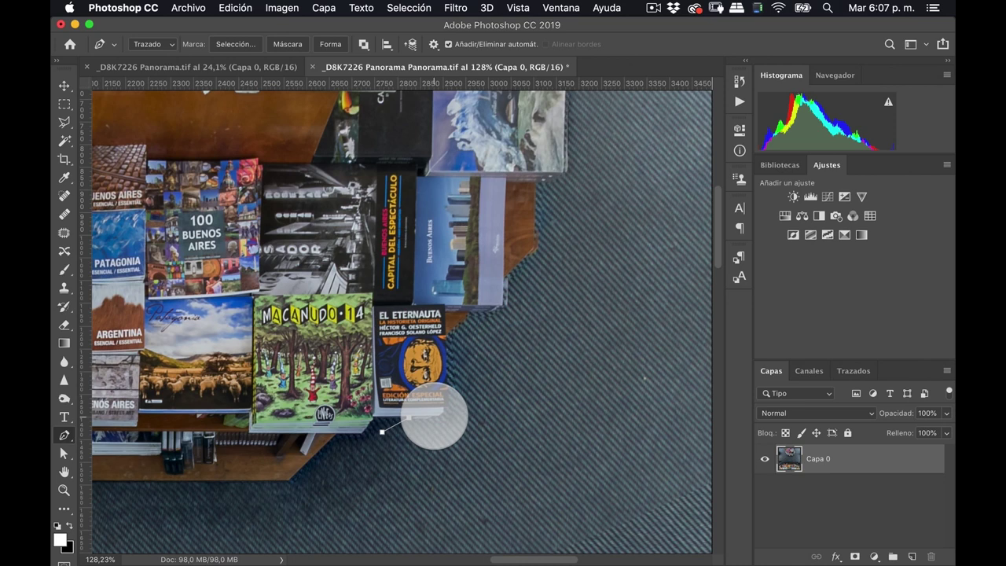
- Extend the Pen outline up along the book edges, then switch over to Finder
drag(409, 418, 448, 390)
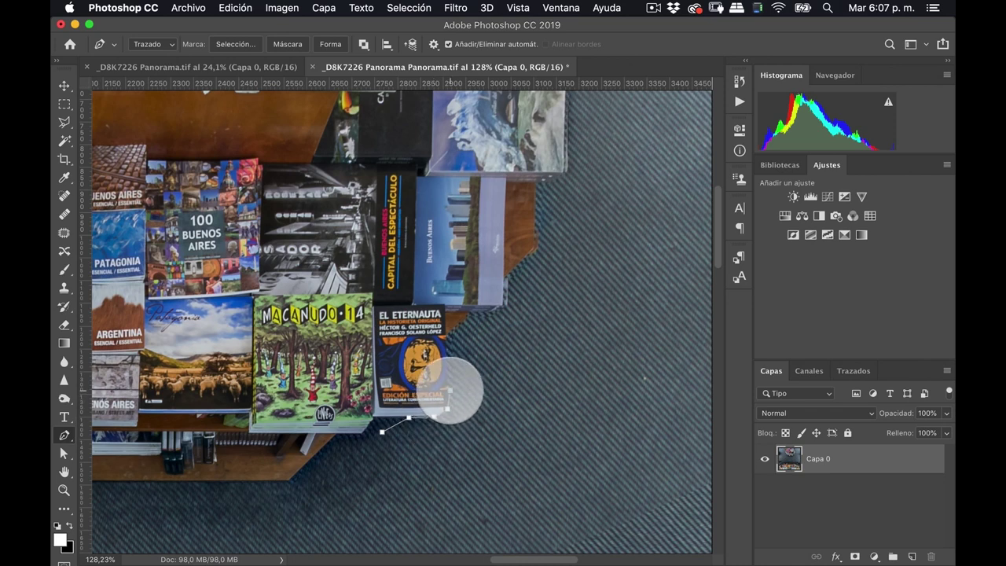
click(451, 337)
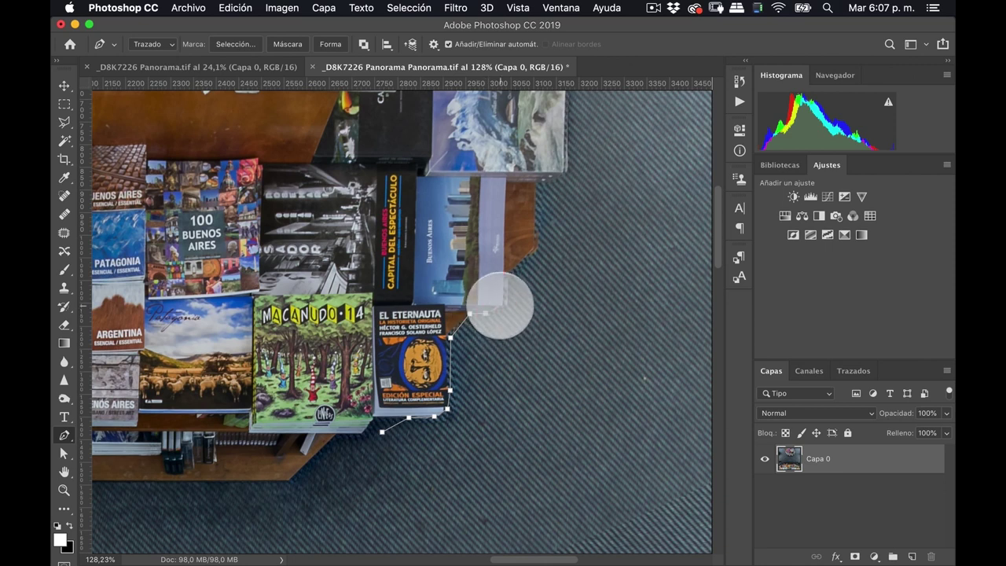
click(505, 276)
click(539, 246)
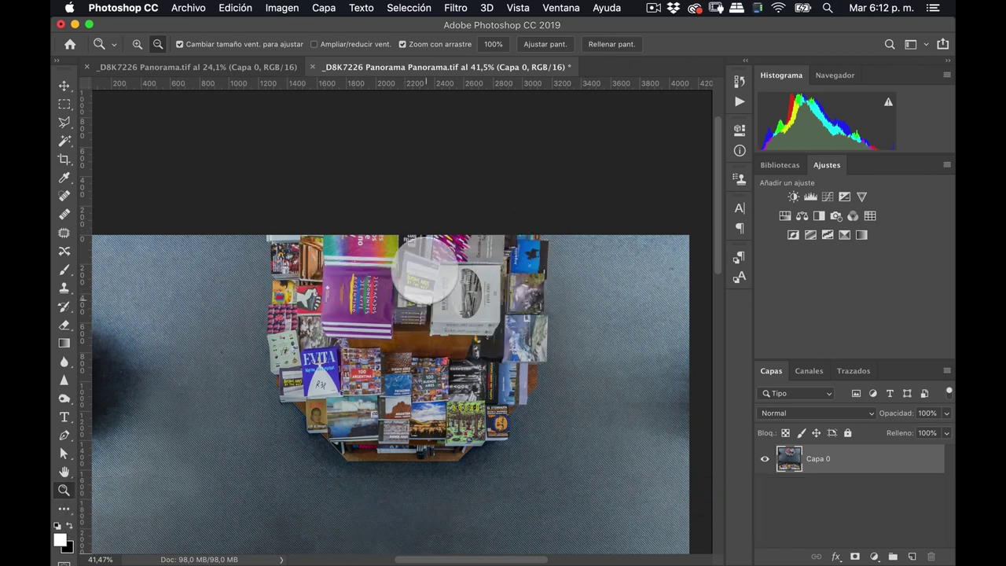
key(super+Tab)
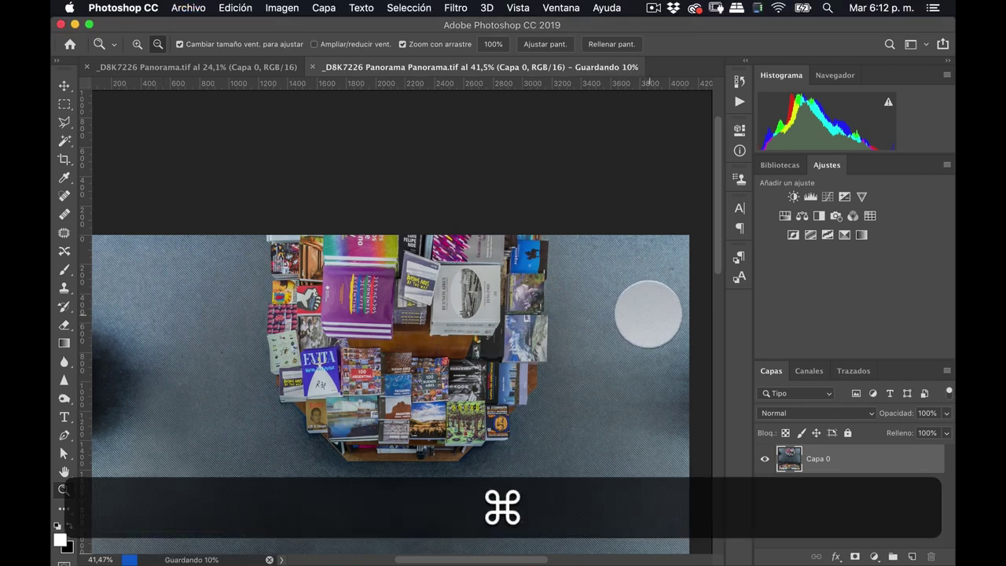
key(super+Tab)
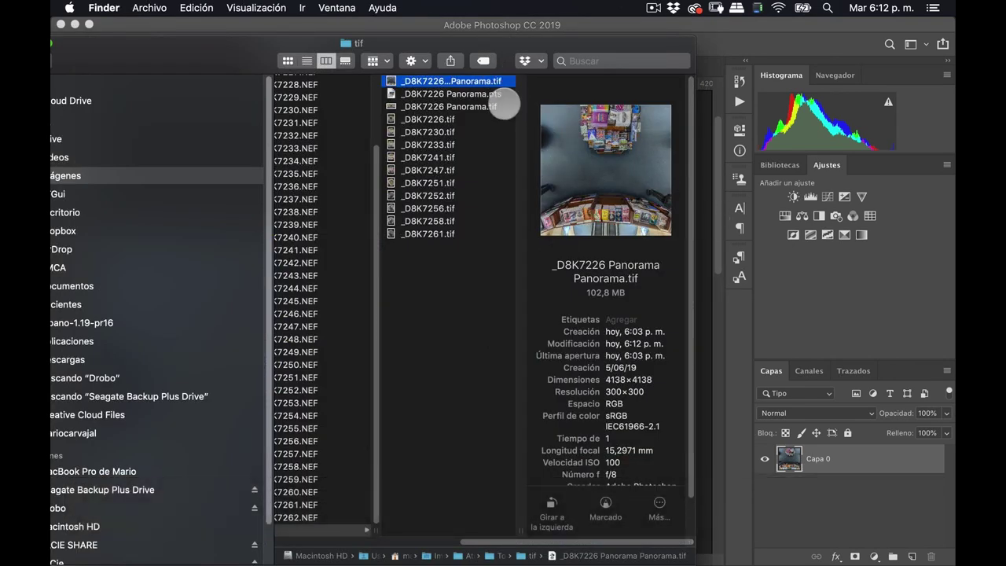
- Select _D8K7226 Panorama.tif in Finder and close PTGui's nadir project without saving
click(493, 108)
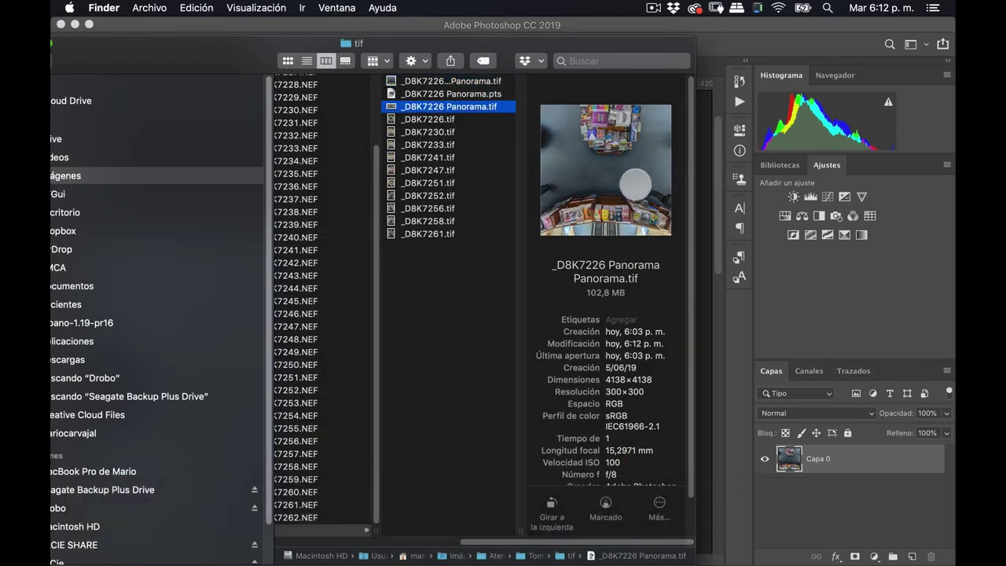
key(super+Tab)
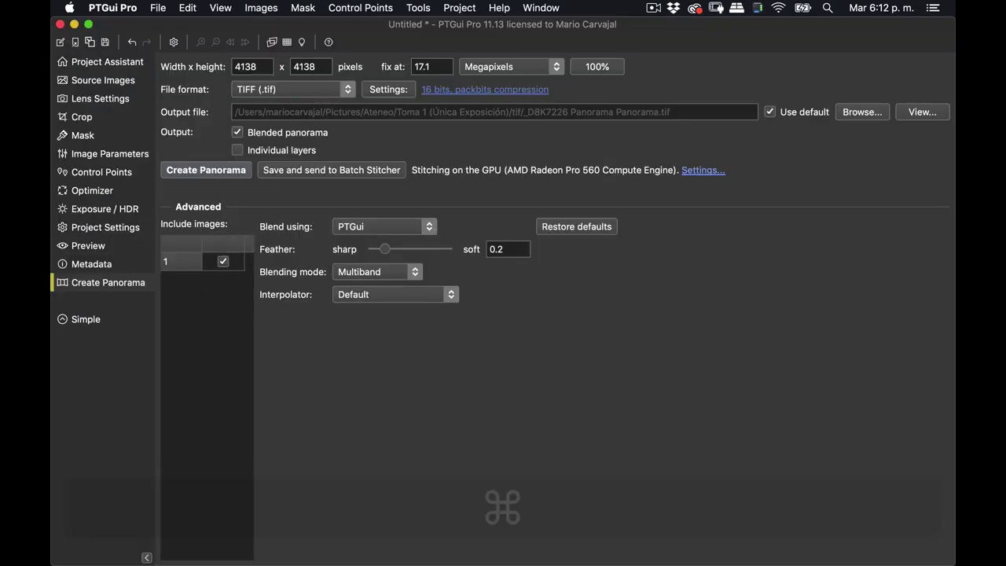
click(60, 24)
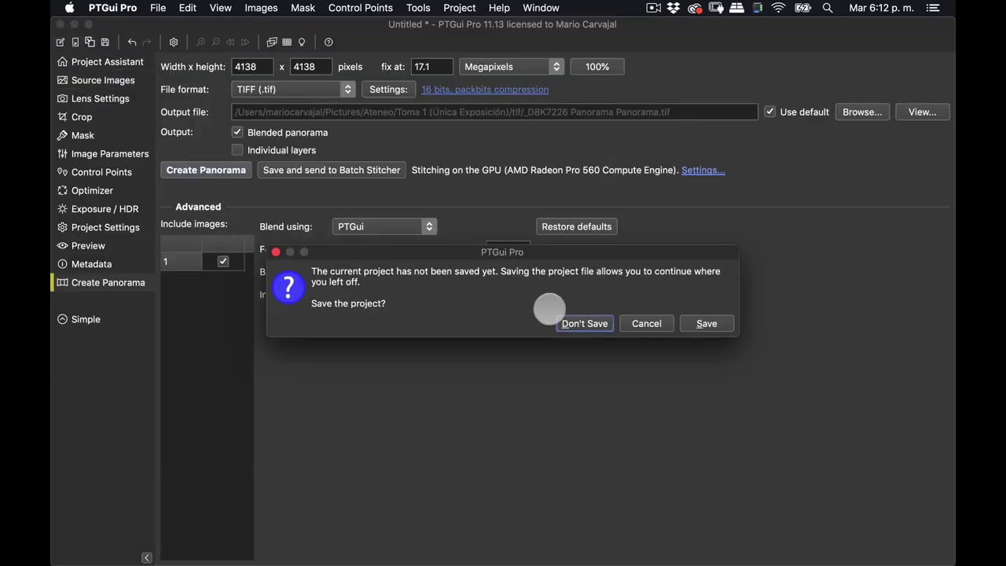
click(584, 324)
key(super+Tab)
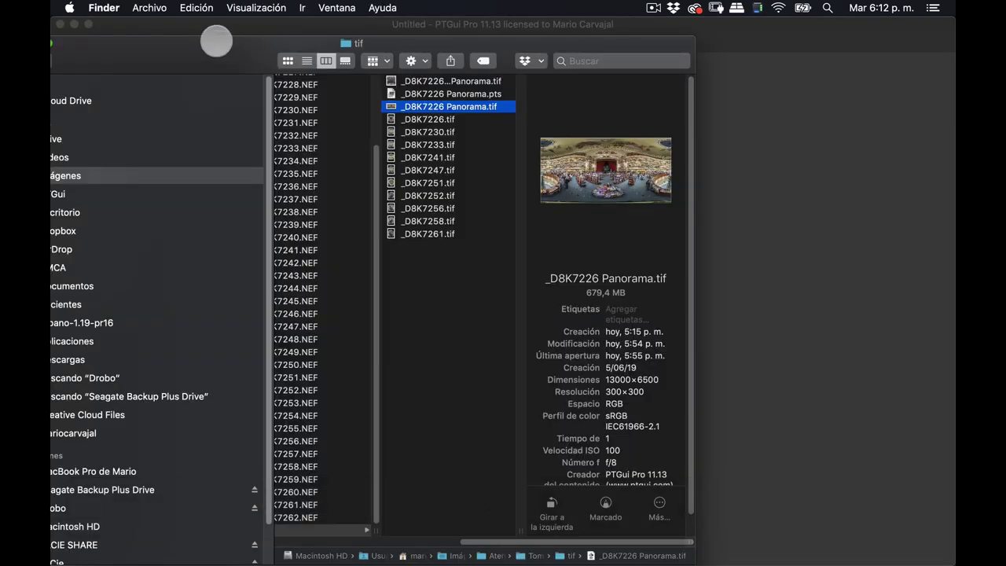
drag(213, 41, 529, 135)
- Drag both panorama TIFFs from Finder into PTGui and cancel the Focal Length prompt
click(743, 174)
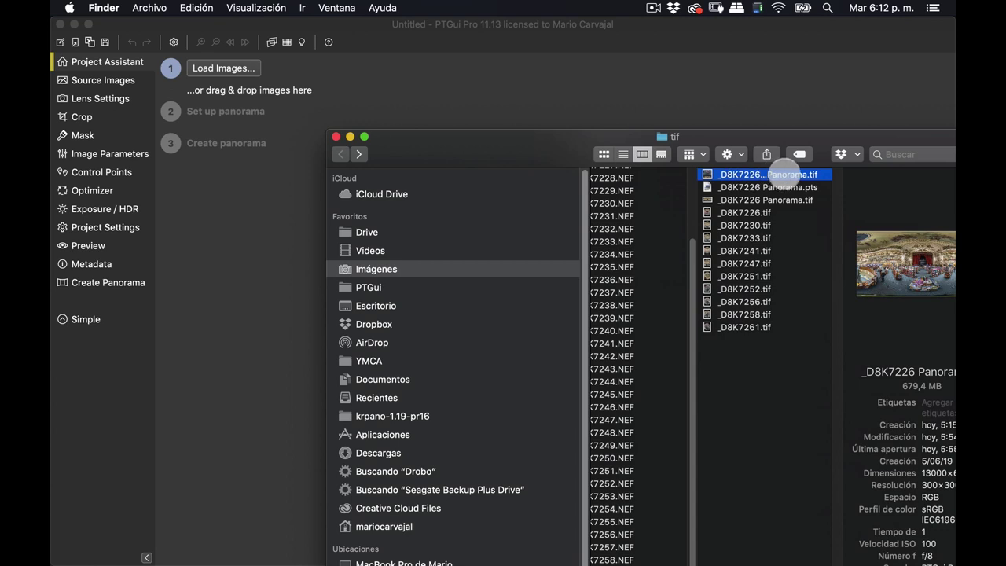
super+click(786, 200)
drag(774, 174, 390, 30)
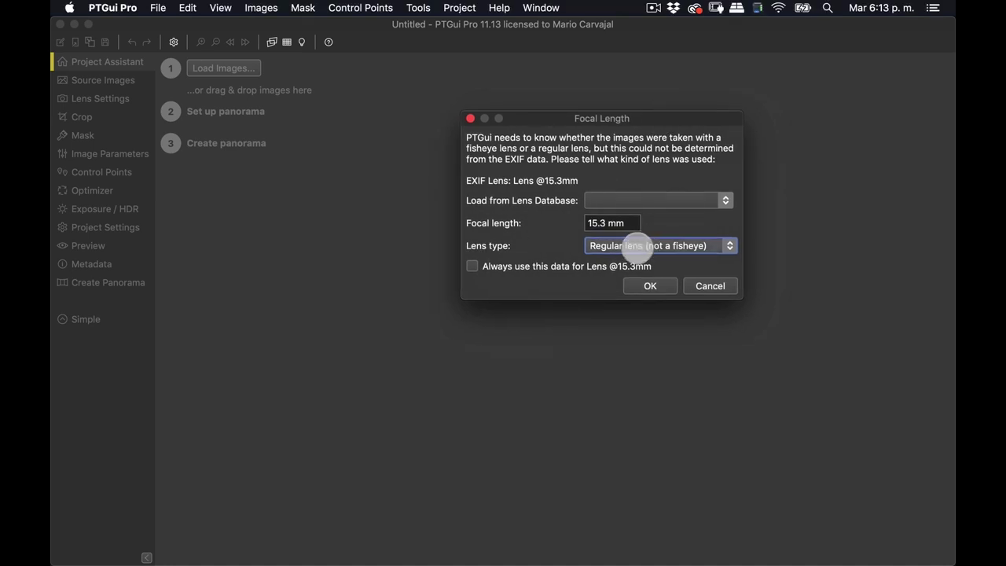
click(710, 288)
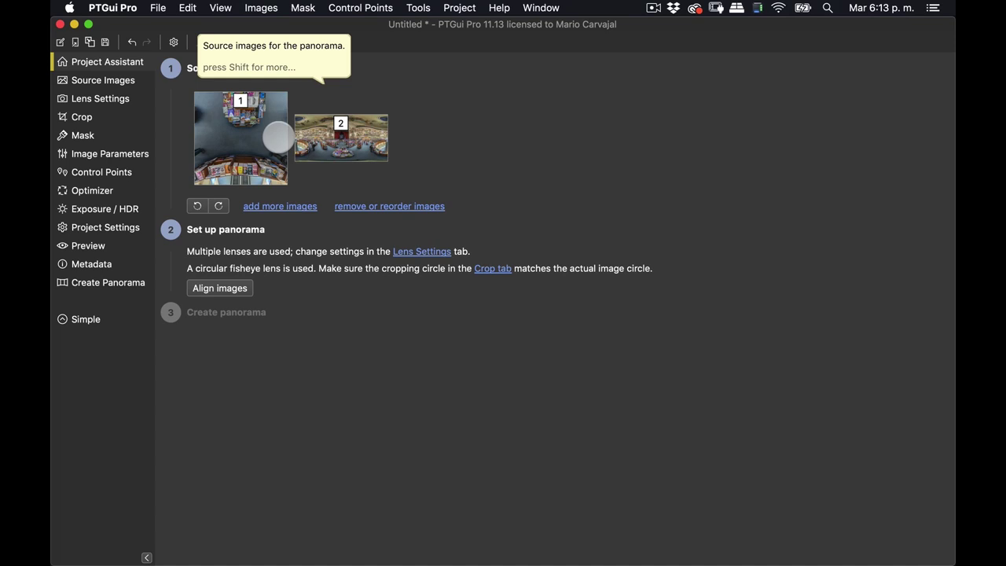
- Apply template '2 - Ensamblar nadir con equirectangular' and preview the stitched panorama
click(245, 140)
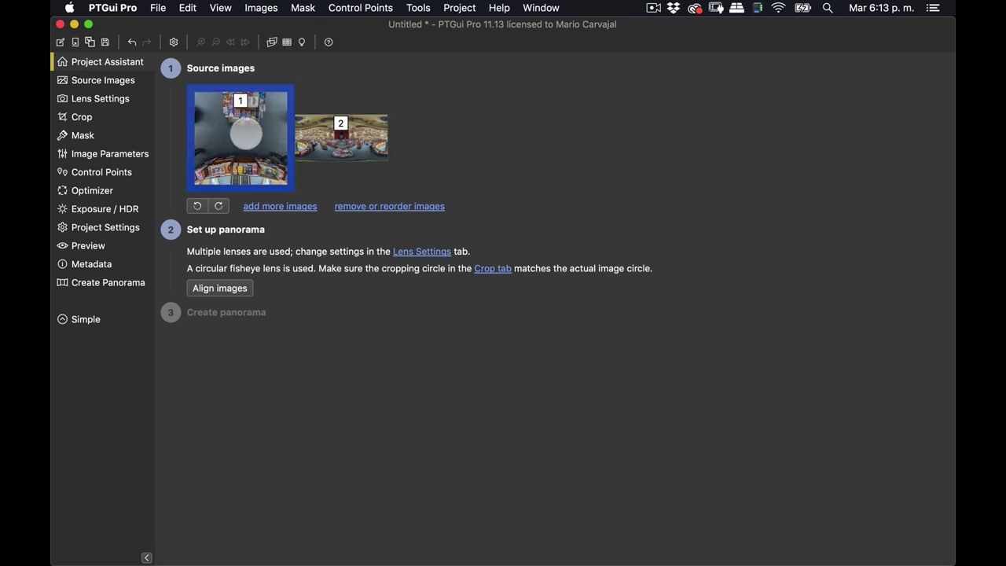
click(358, 143)
click(241, 140)
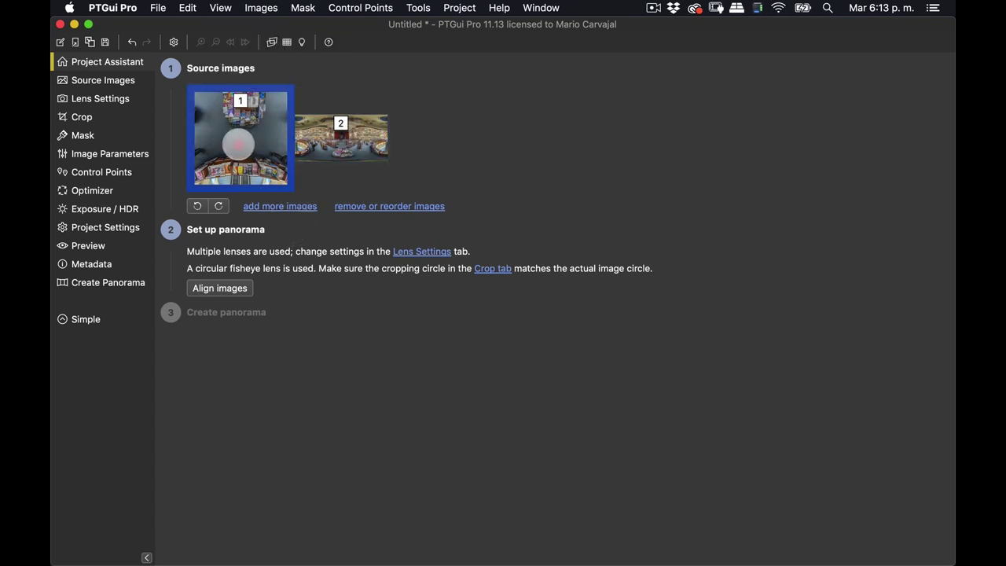
click(90, 42)
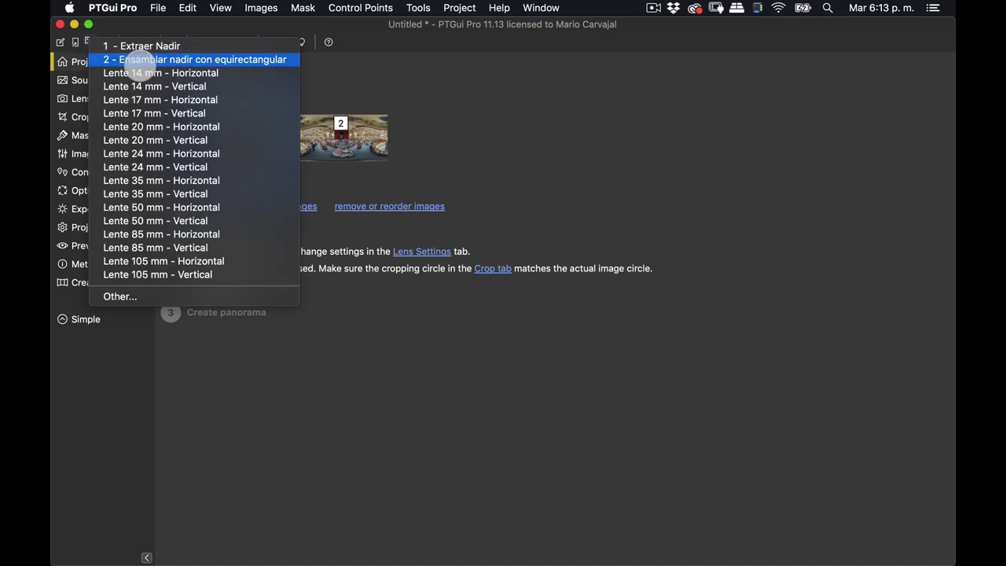
click(154, 59)
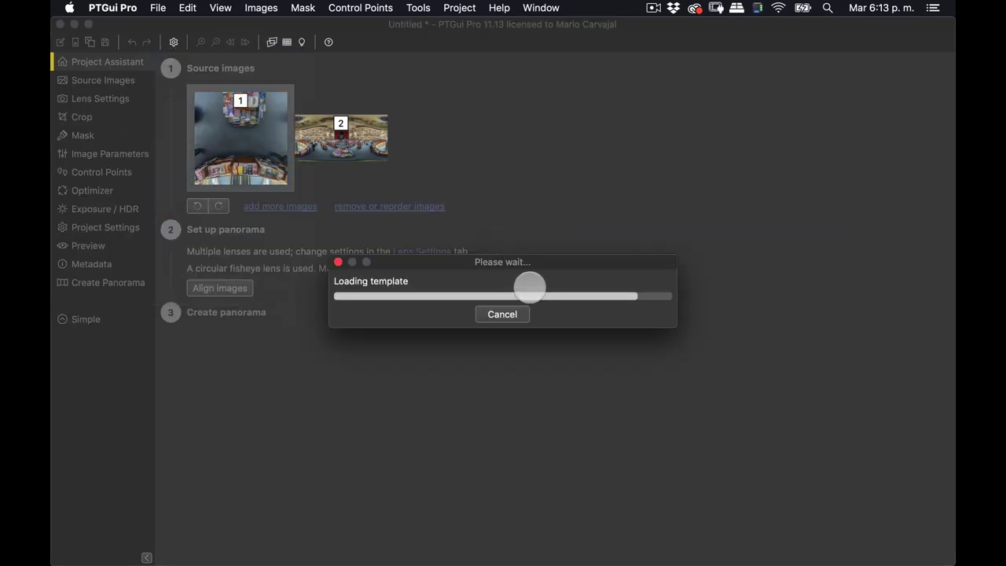
key(super+e)
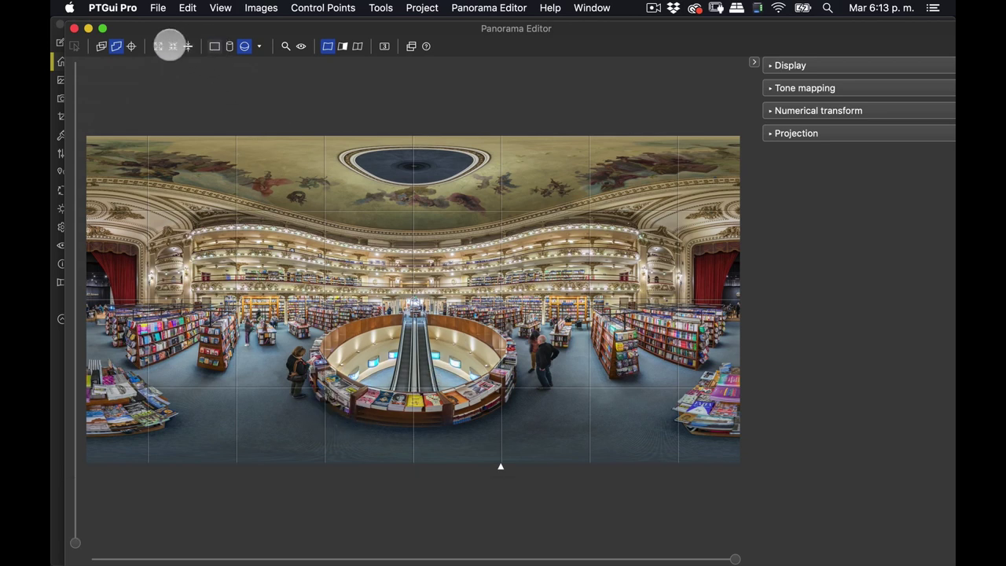
- Check where images 1 and 2 fall in the Panorama Editor, then open the Mask tab
click(100, 46)
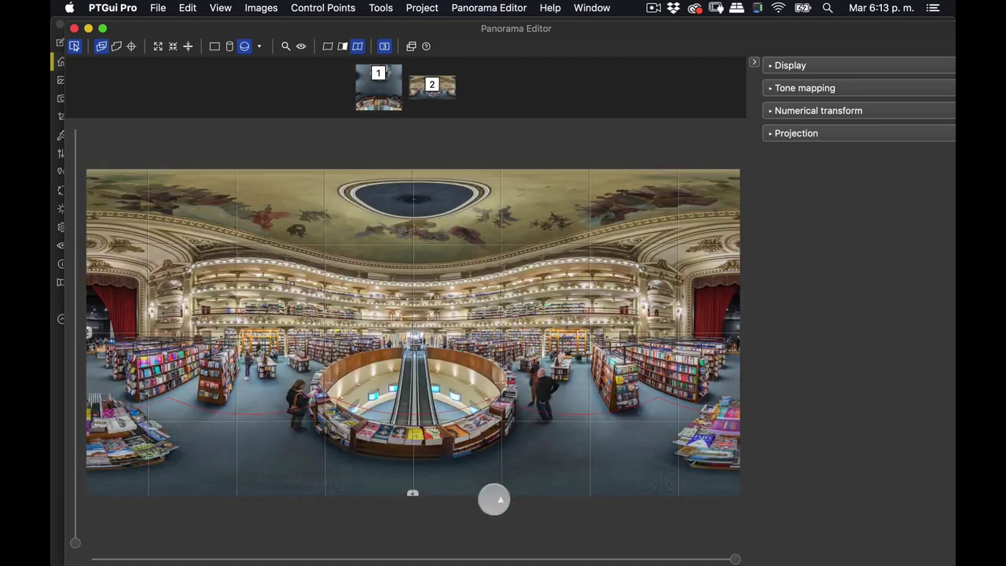
click(500, 498)
click(568, 319)
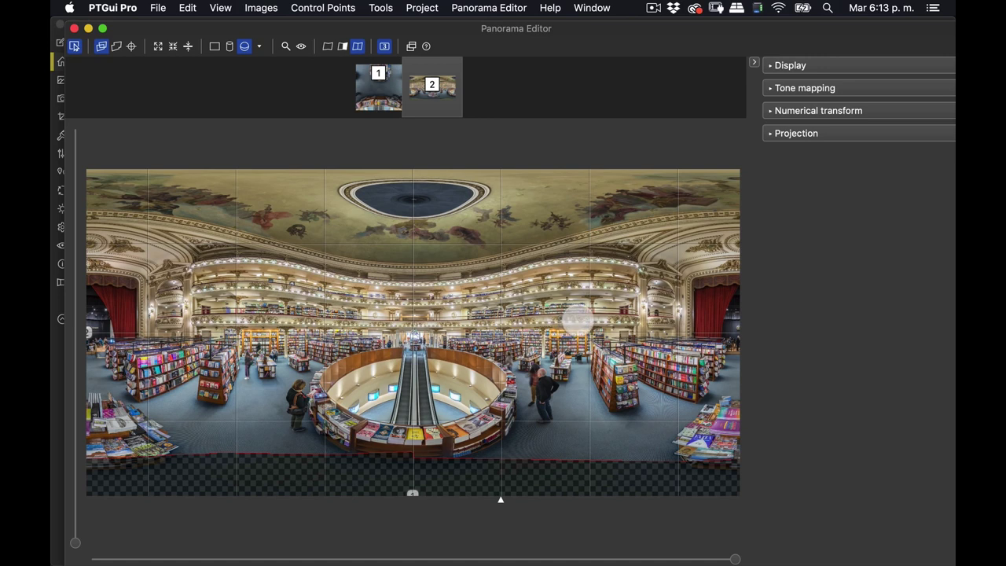
key(super+w)
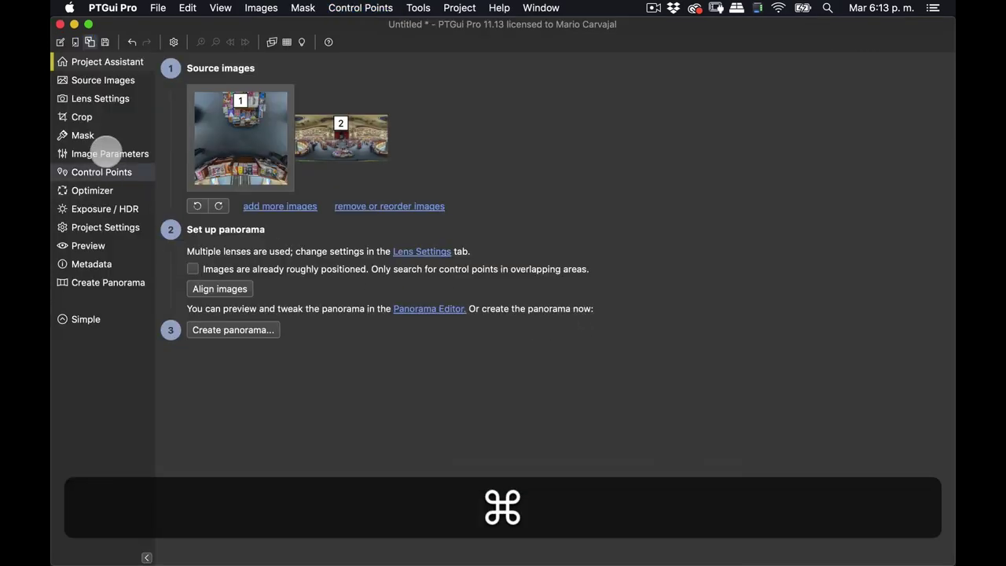
click(82, 135)
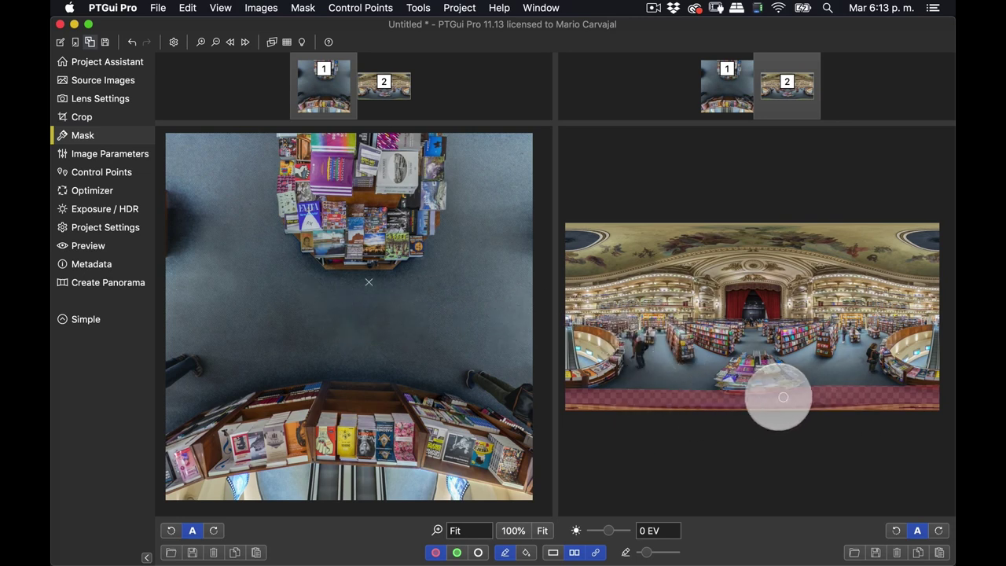
key(super+e)
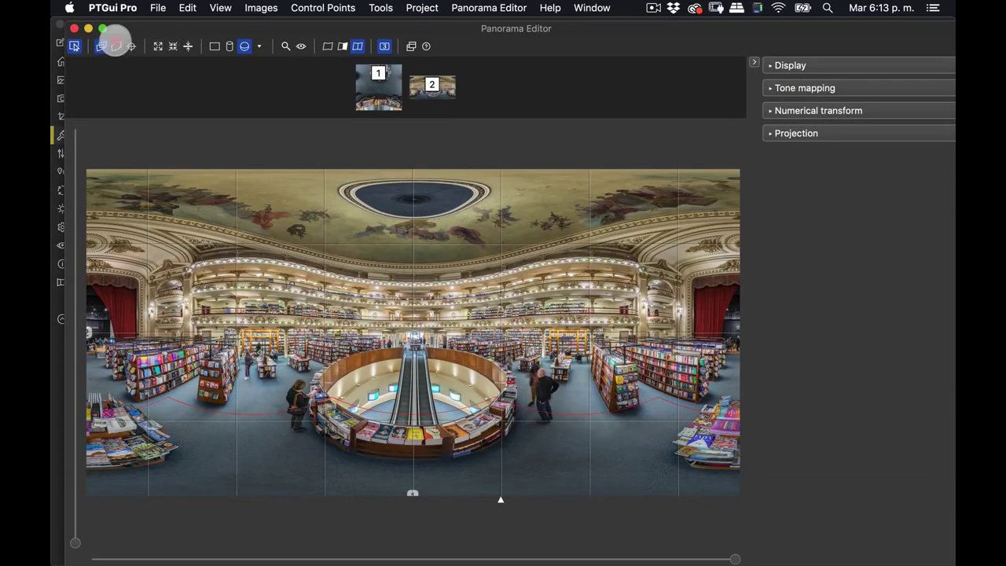
click(115, 45)
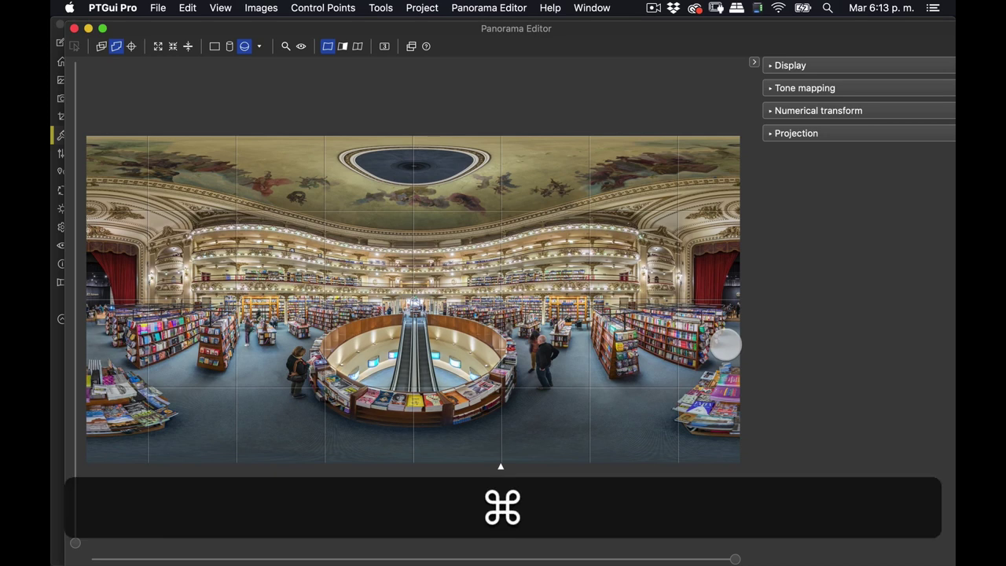
key(super+w)
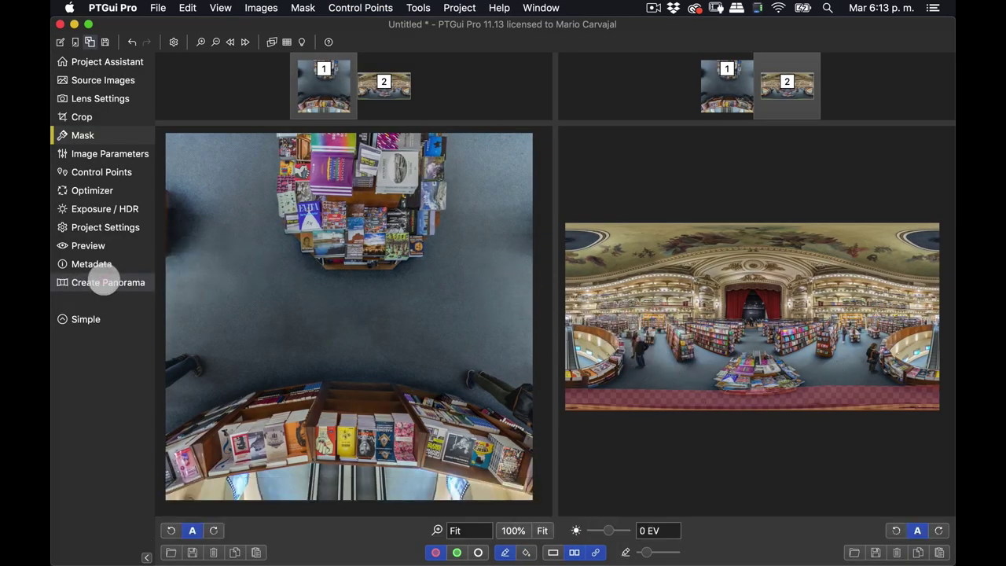
- Set the output to a 16-bit-per-channel TIFF at 100% size and reopen the preview
click(104, 280)
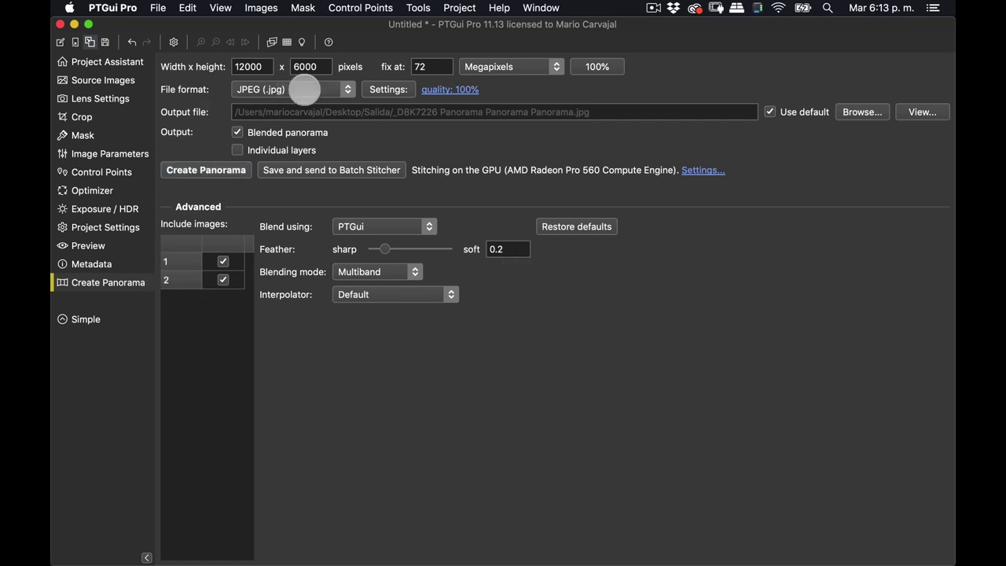
click(305, 89)
click(275, 102)
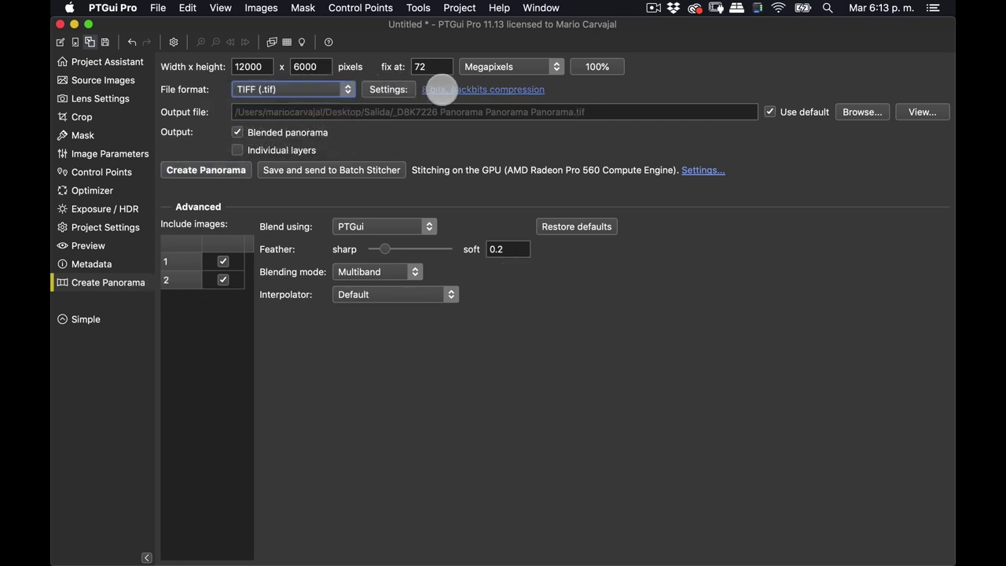
click(442, 89)
click(665, 283)
key(Return)
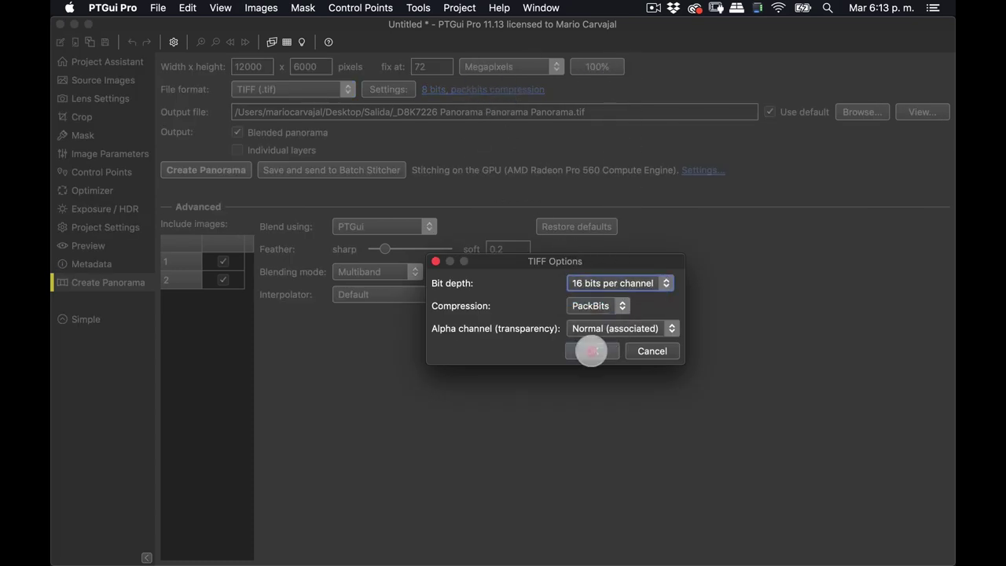
click(592, 351)
click(597, 66)
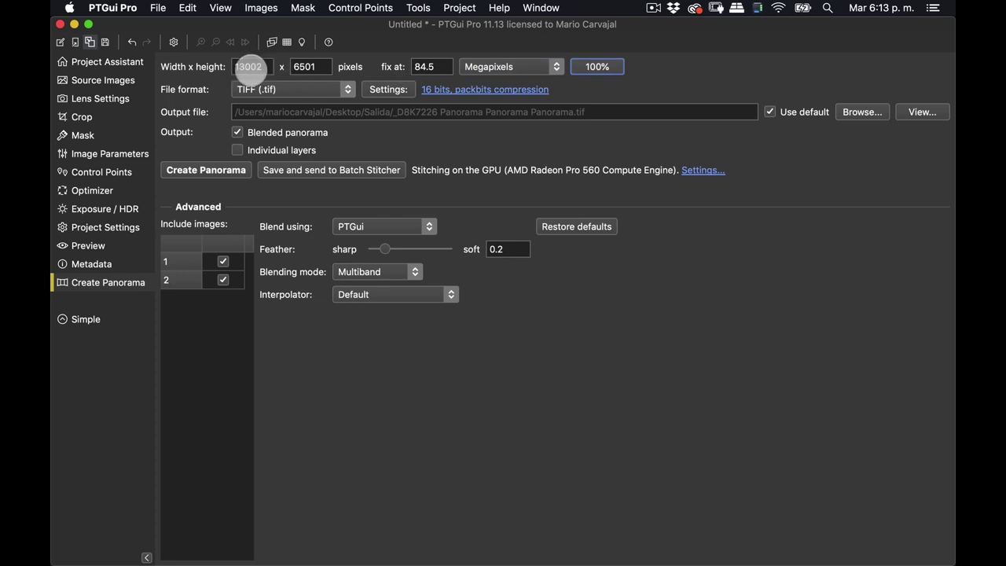
double_click(253, 66)
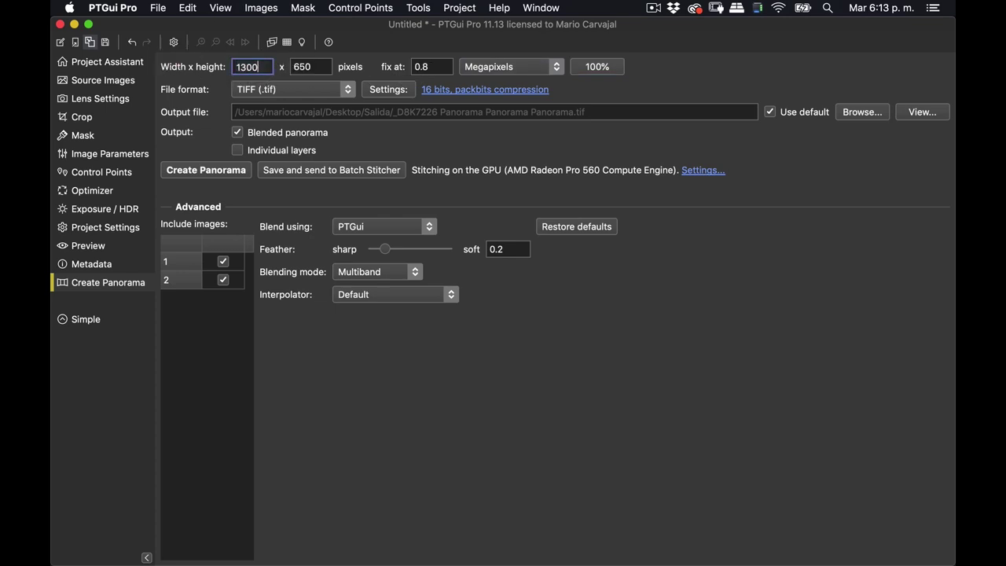
text(0)
key(super+e)
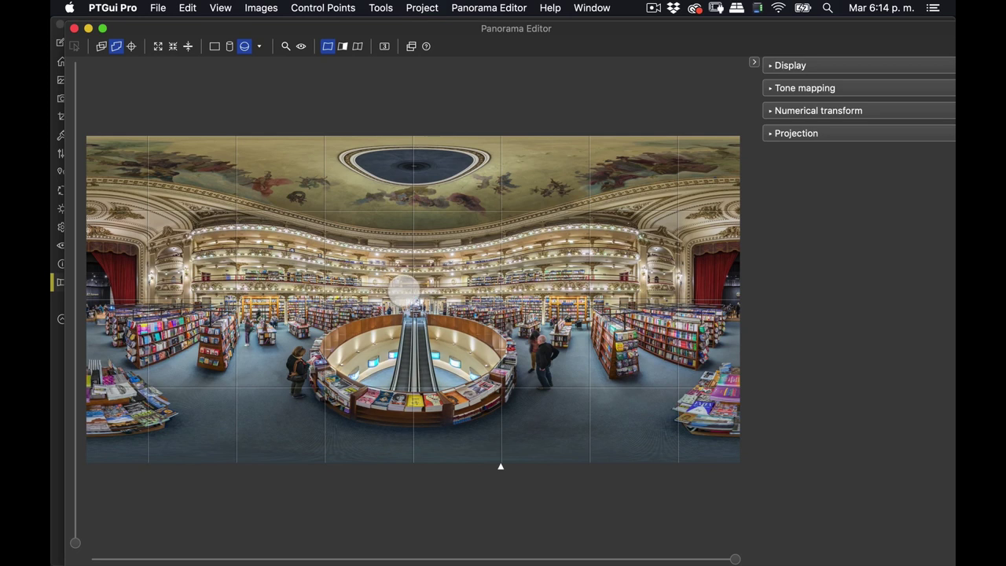
- Rotate the panorama 180° in yaw via Numerical transform and close the editor
click(779, 111)
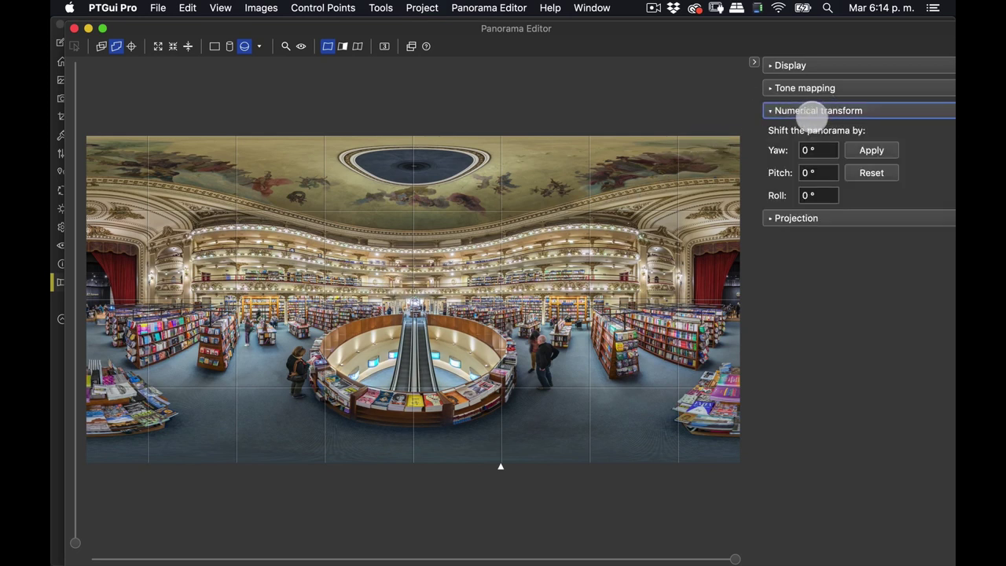
click(817, 150)
text(180)
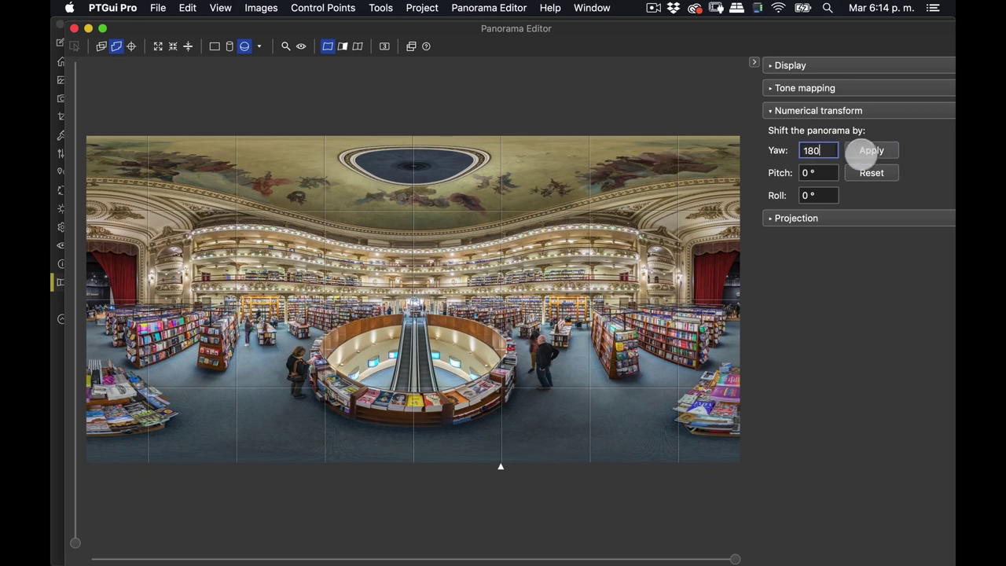
click(873, 149)
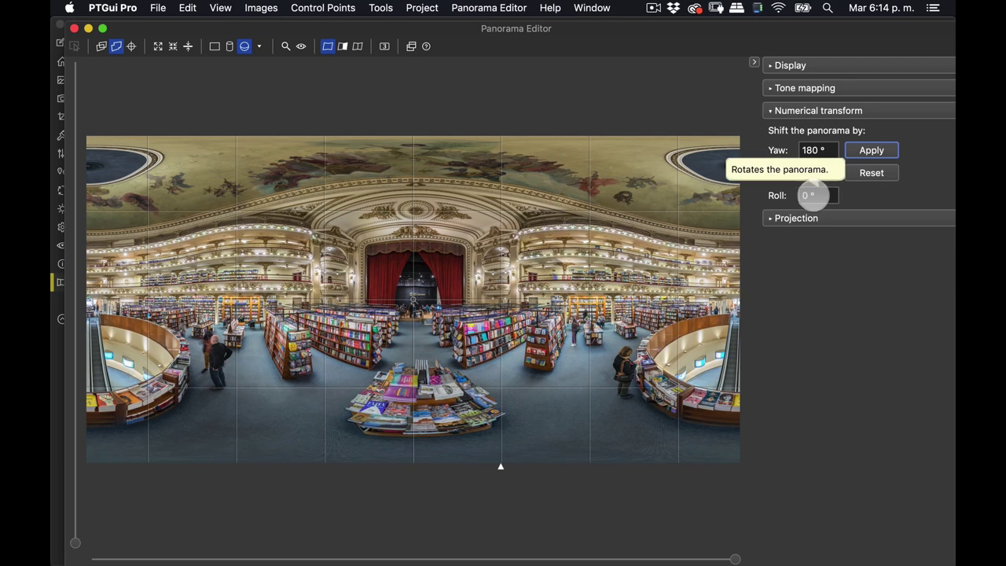
key(super+w)
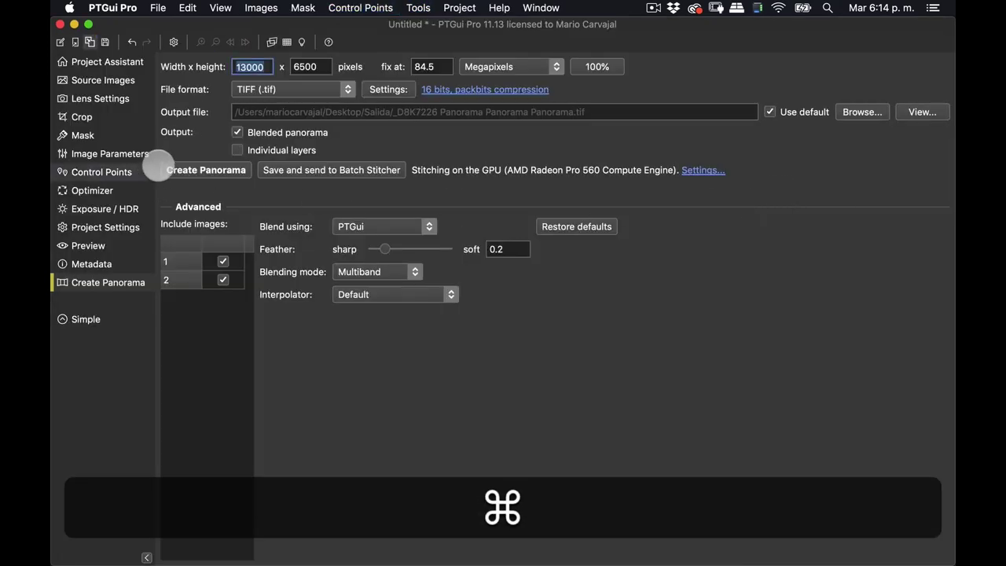
- Start stitching the final panorama and switch to Finder
click(206, 169)
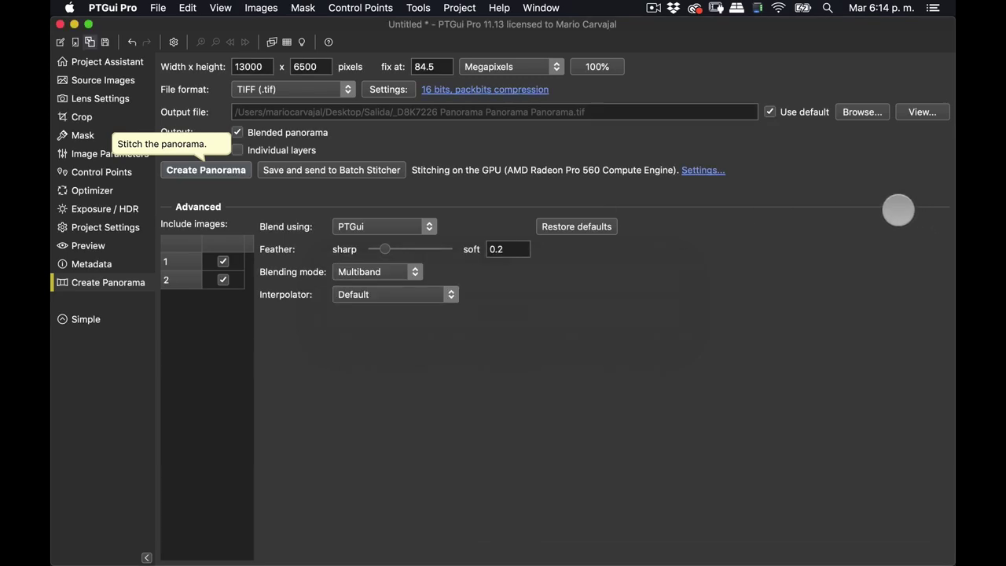
key(super+Tab)
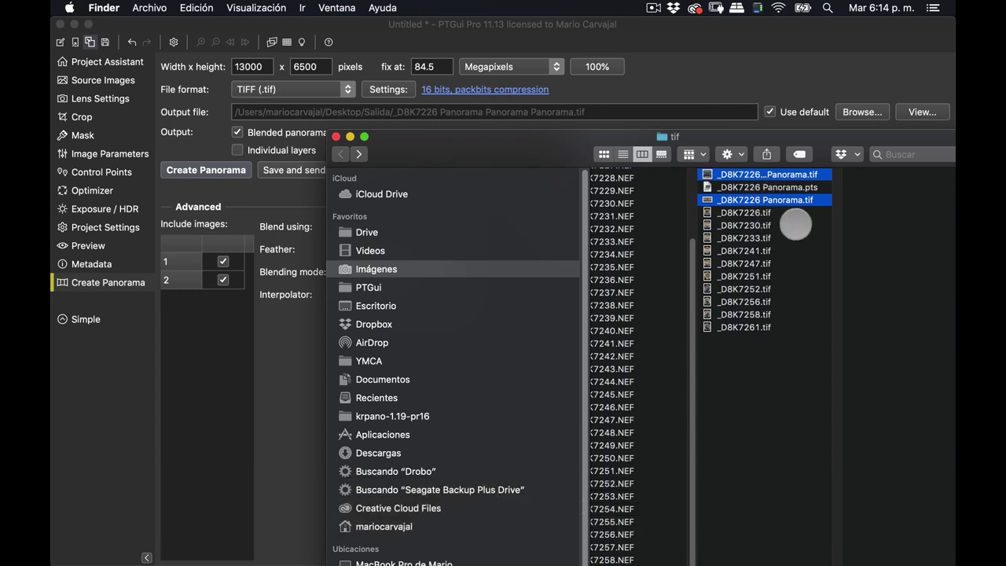
mouse_move(511, 153)
mouse_down()
mouse_move(534, 129)
mouse_move(540, 148)
mouse_up()
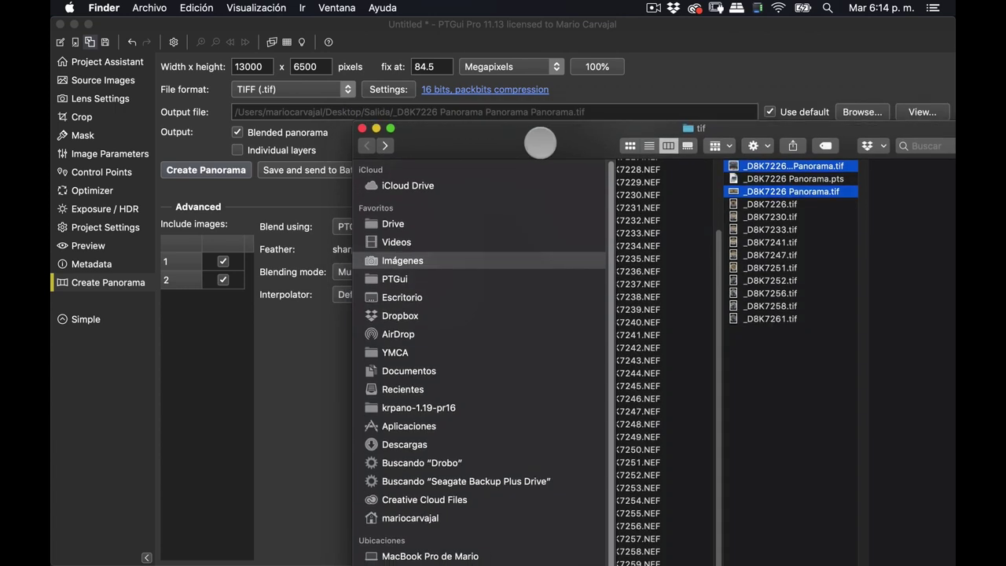
drag(541, 145, 529, 83)
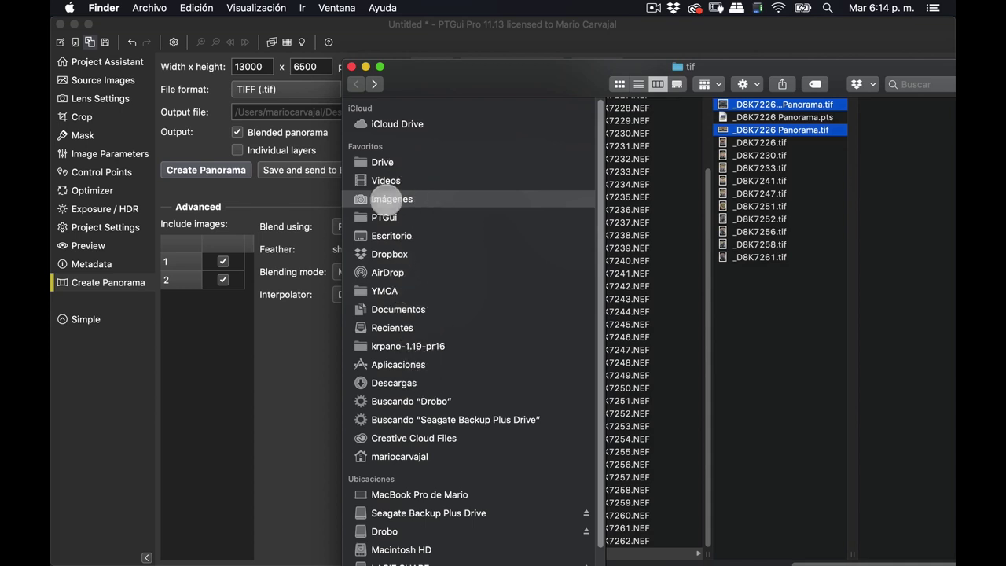
- Open _D8K7226 Panorama Panorama.tif from Escritorio's Salida folder in Photoshop
click(407, 234)
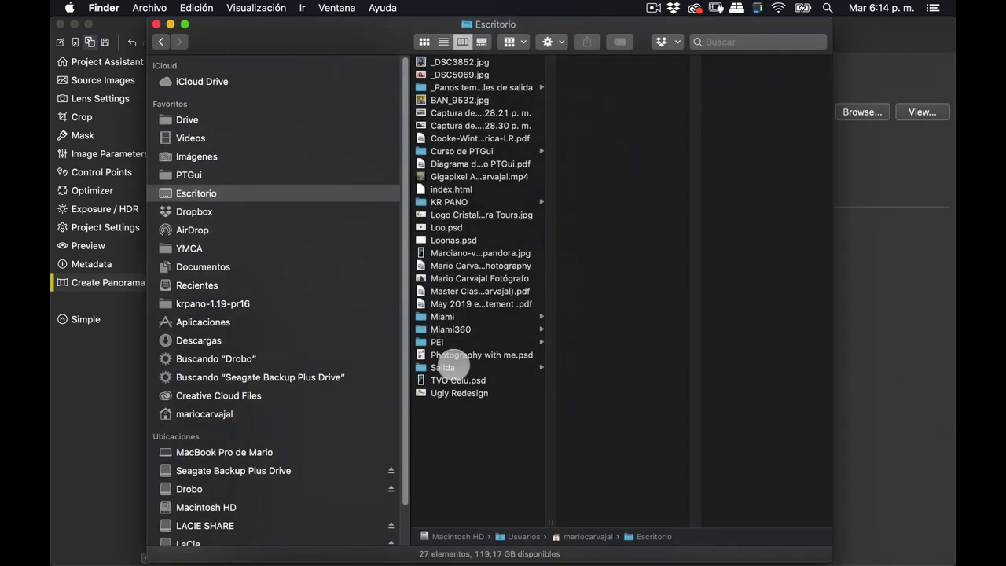
click(454, 367)
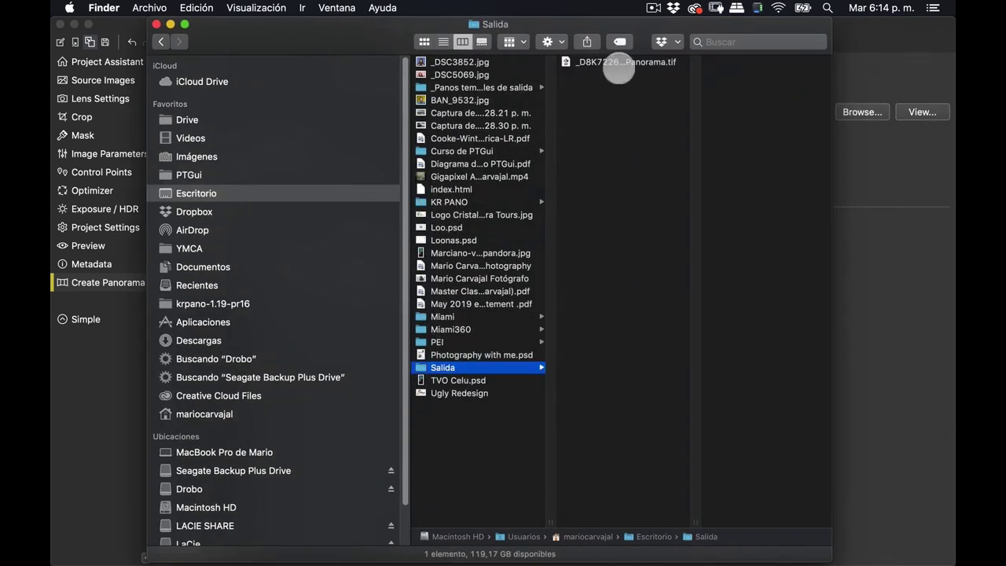
click(617, 63)
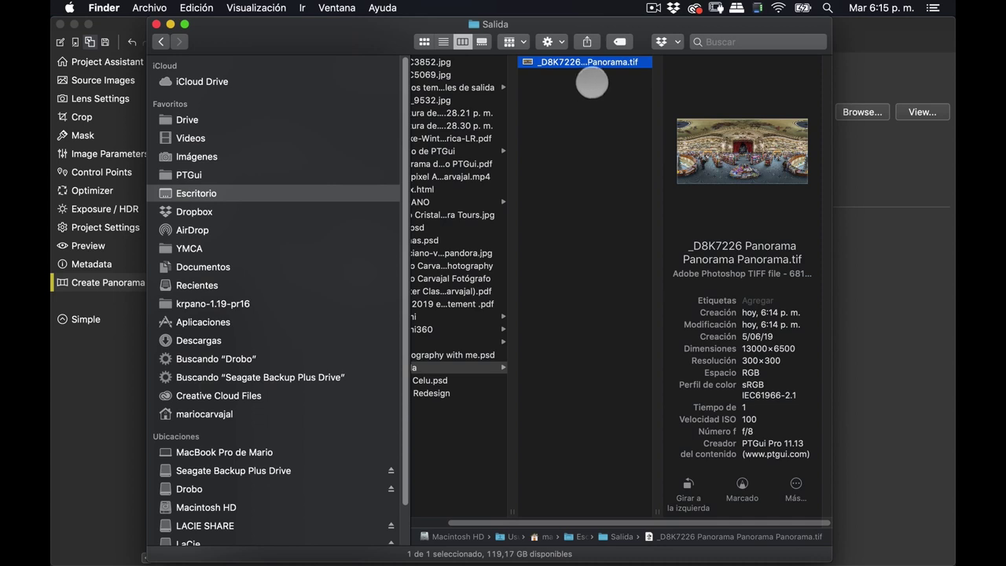
double_click(604, 61)
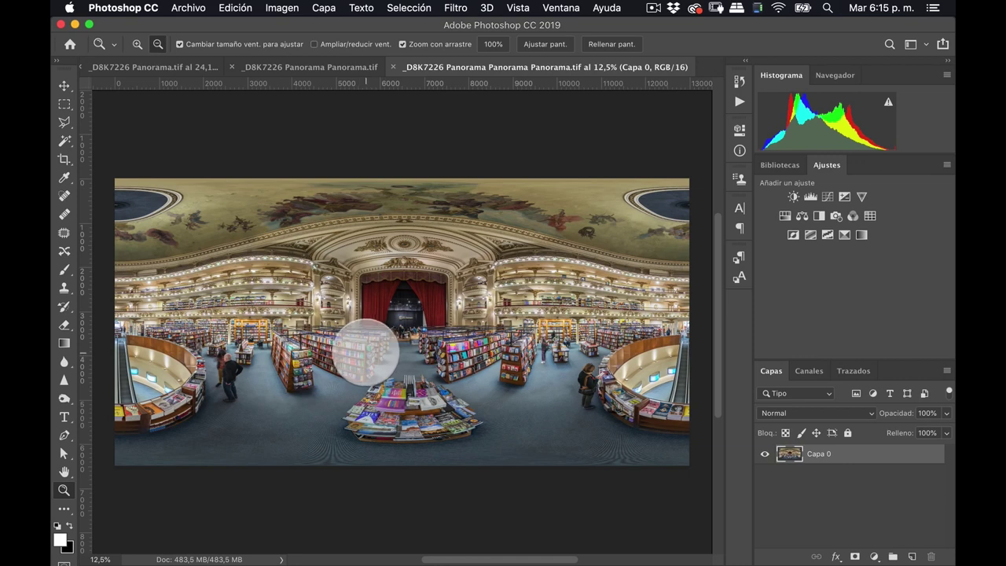
- Zoom in on the panorama document and back out with the Zoom tool
mouse_move(363, 354)
mouse_down()
mouse_move(449, 333)
mouse_move(385, 344)
mouse_up()
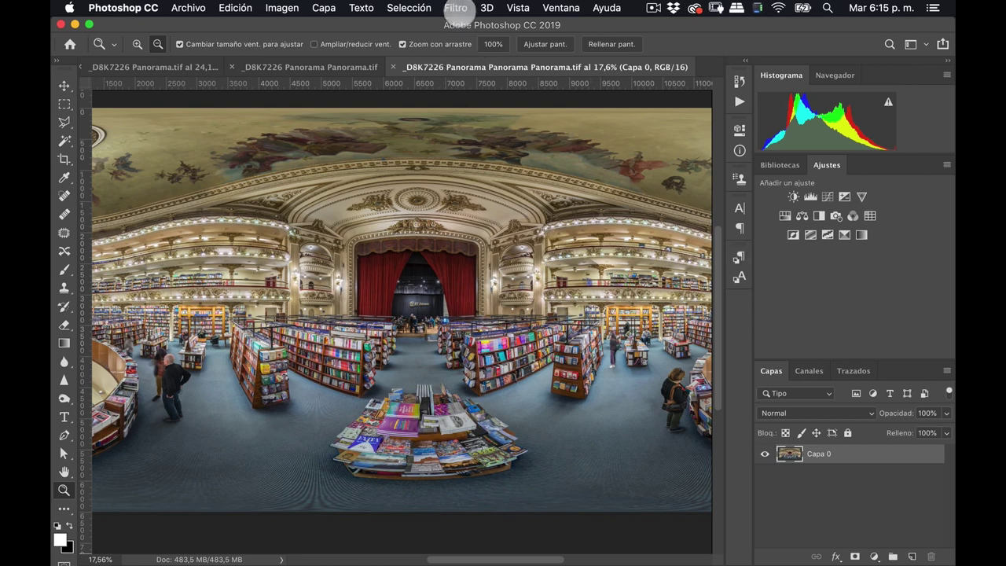
- Launch Filtro > Nik Collection > Dfine 2 on the panorama and move its window up-left
click(457, 9)
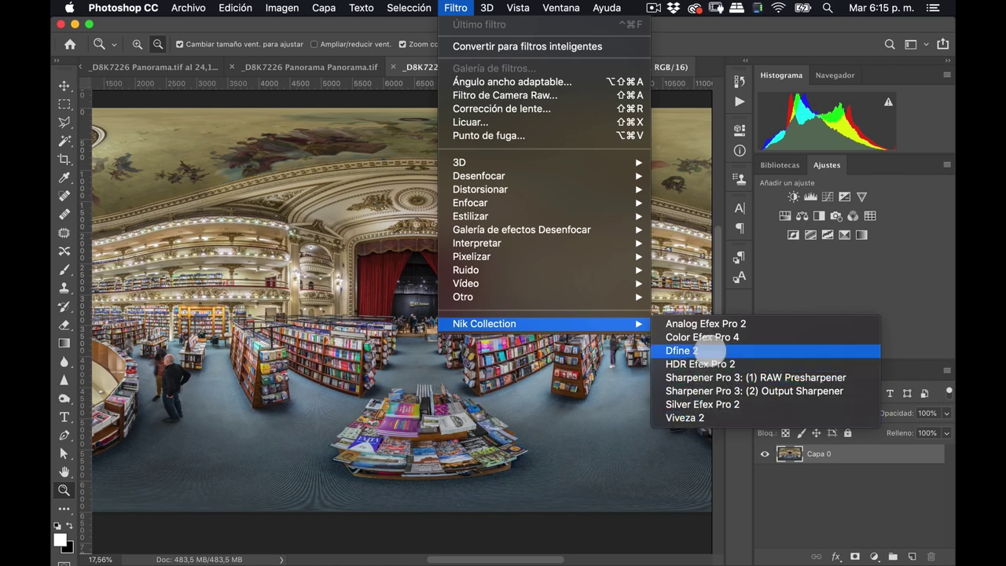
click(697, 350)
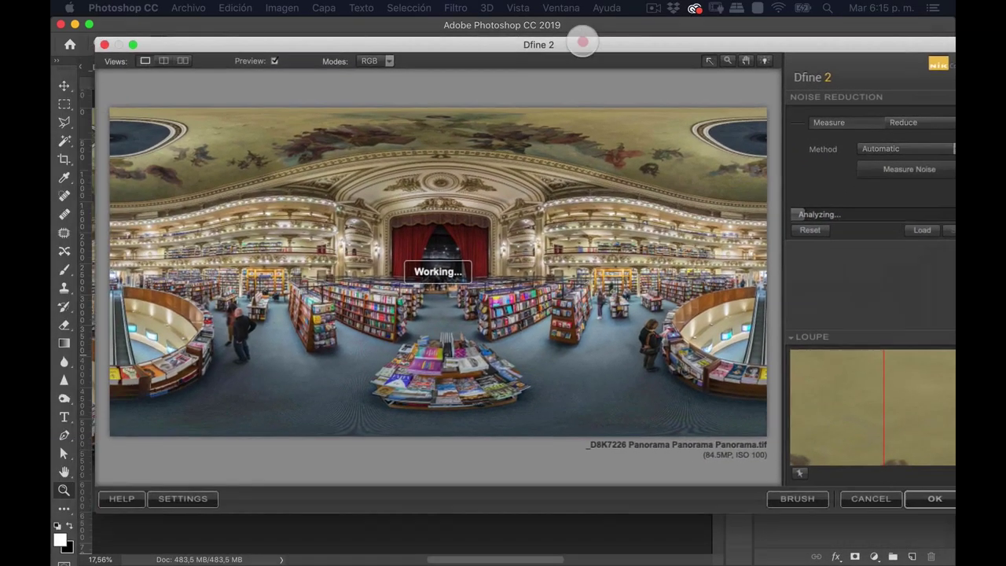
drag(580, 39, 542, 22)
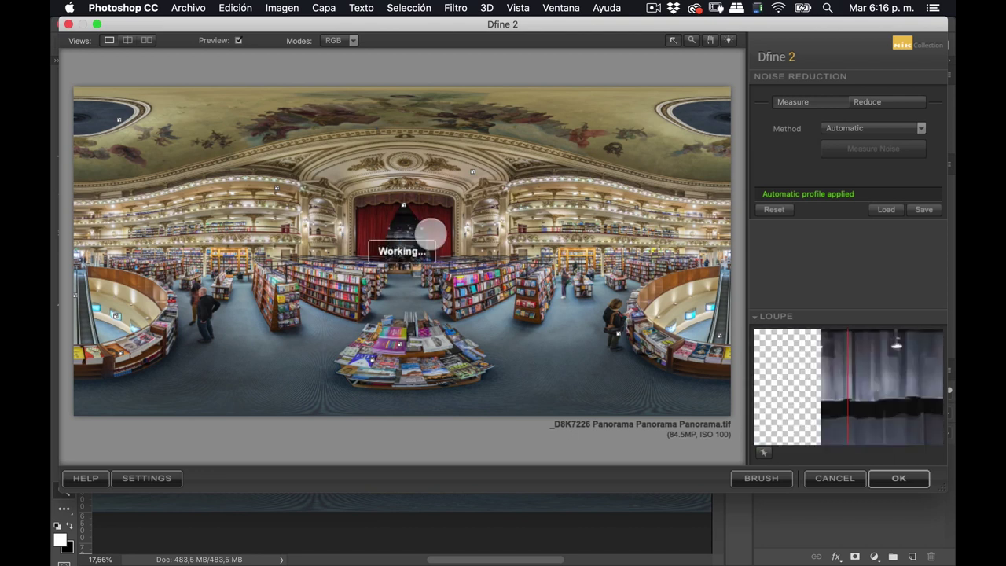
- Accept Dfine 2, toggle the Dfine 2 layer to compare, and zoom out to the whole panorama
click(896, 477)
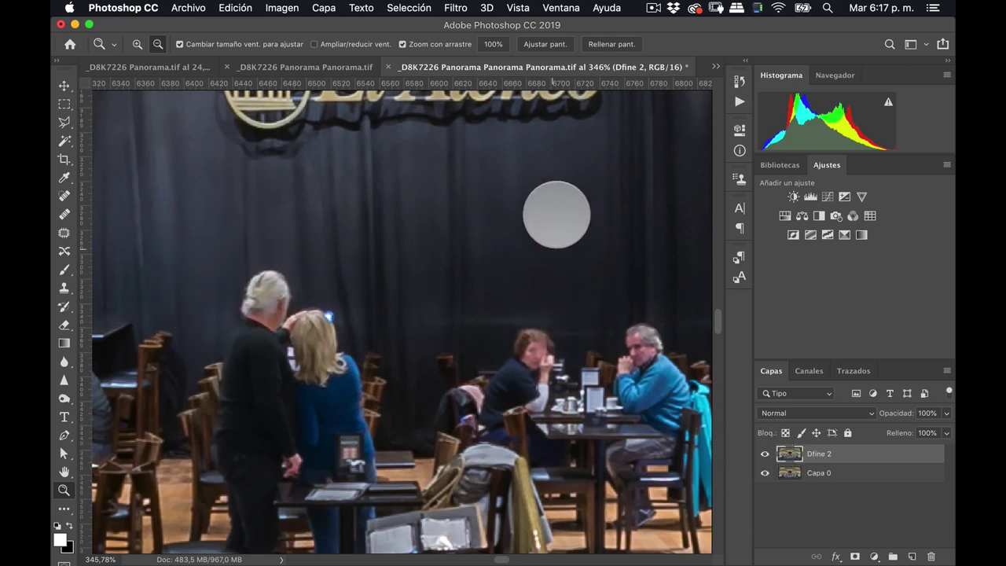
scroll(519, 200, up, 3)
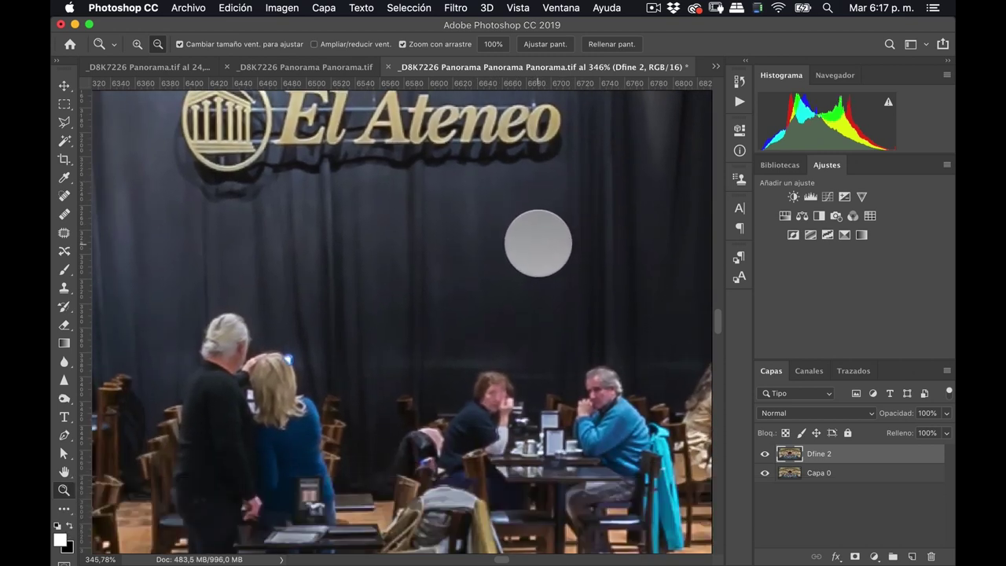
scroll(533, 245, down, 2)
scroll(533, 246, left, 2)
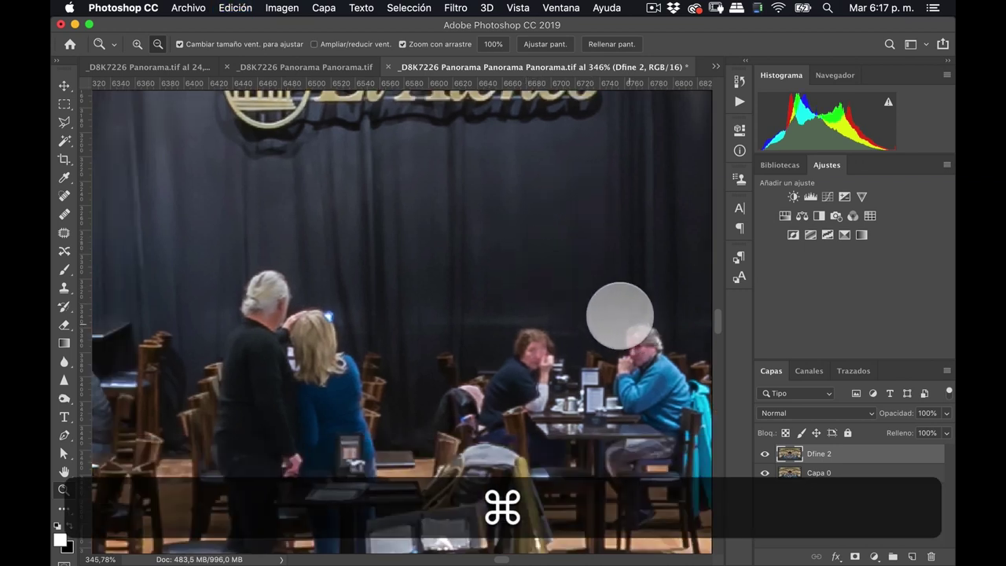
click(765, 453)
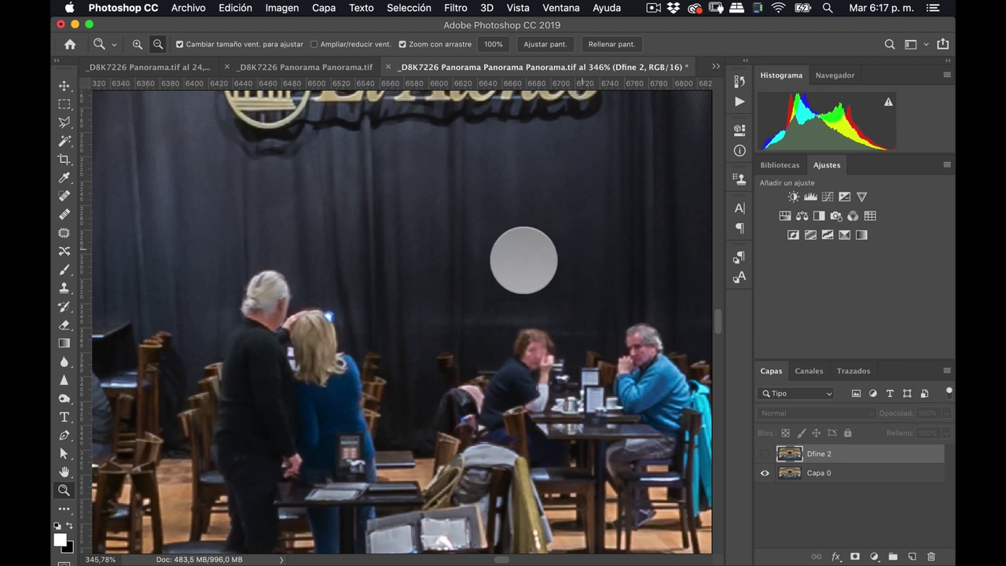
click(765, 453)
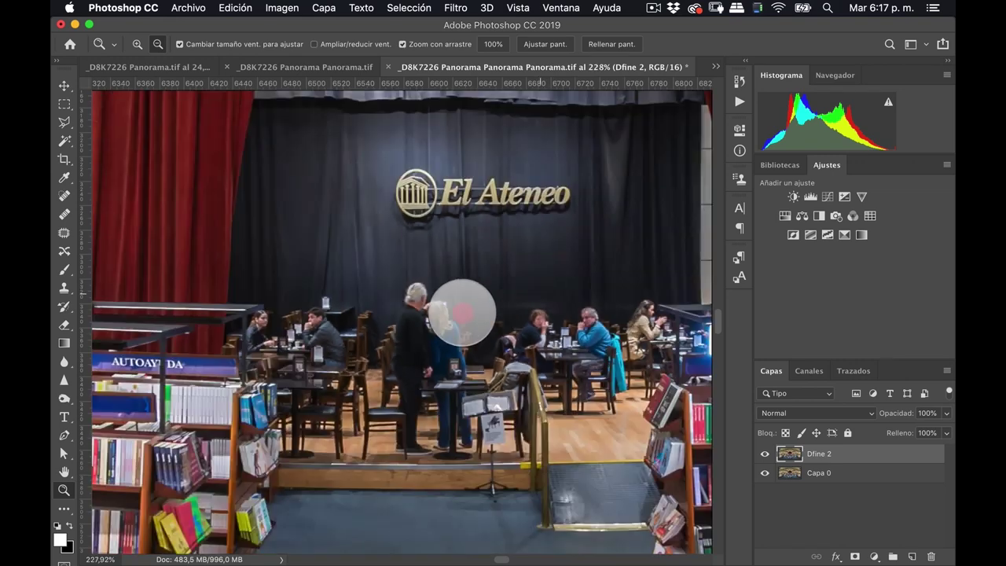
drag(547, 289, 477, 292)
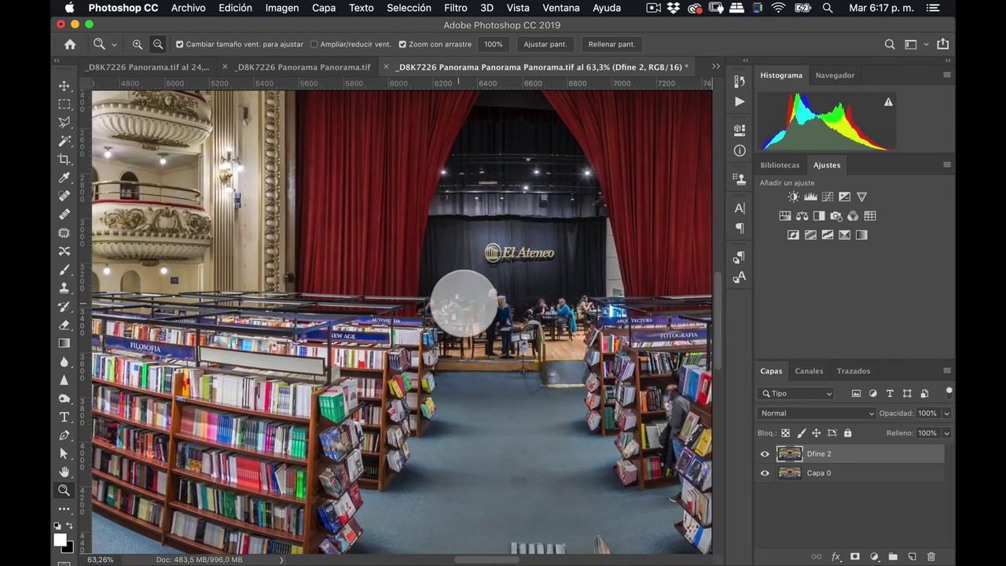
drag(441, 320, 382, 332)
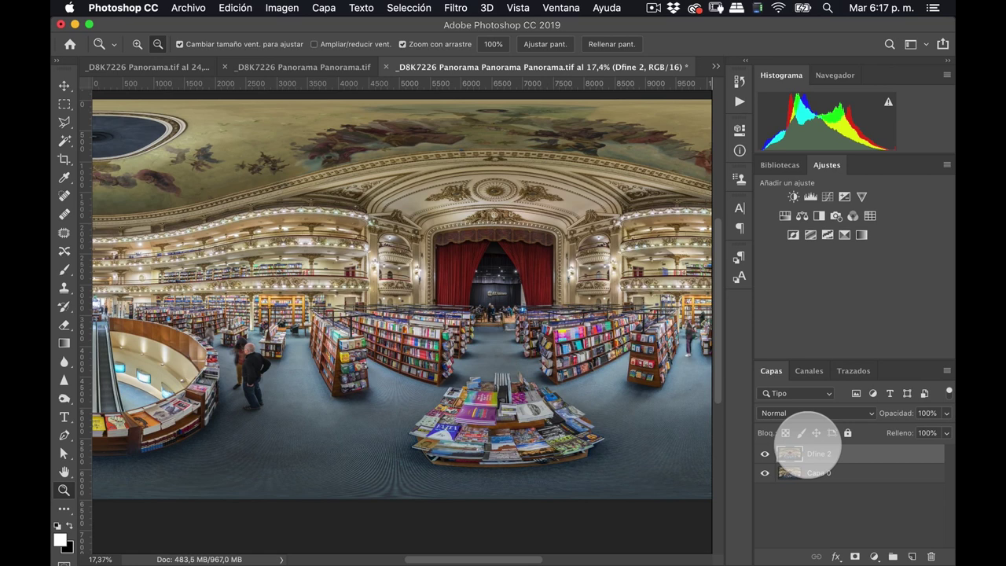
- Duplicate the Dfine 2 layer and rename the original layer to 1
key(super)
key(super+j)
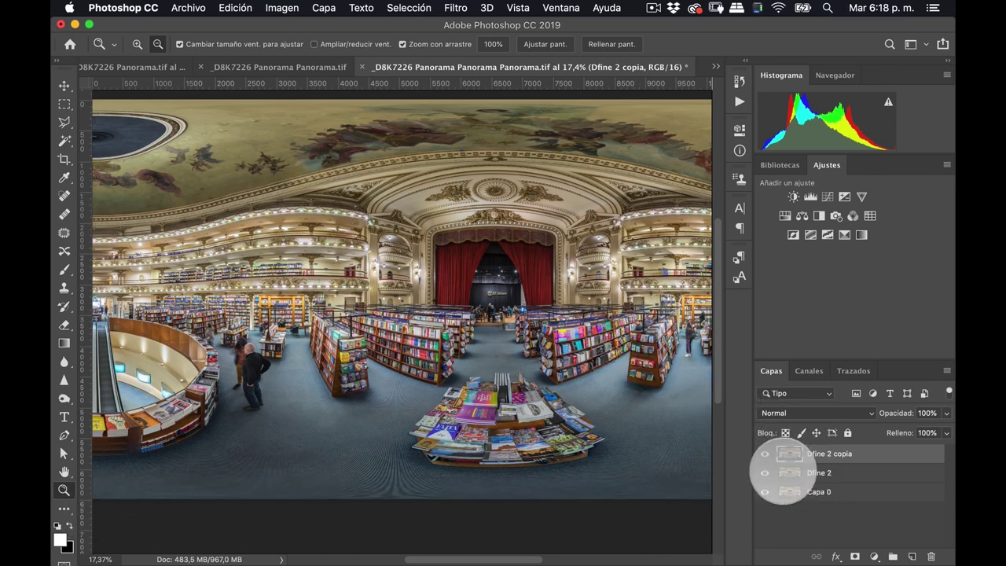
double_click(821, 473)
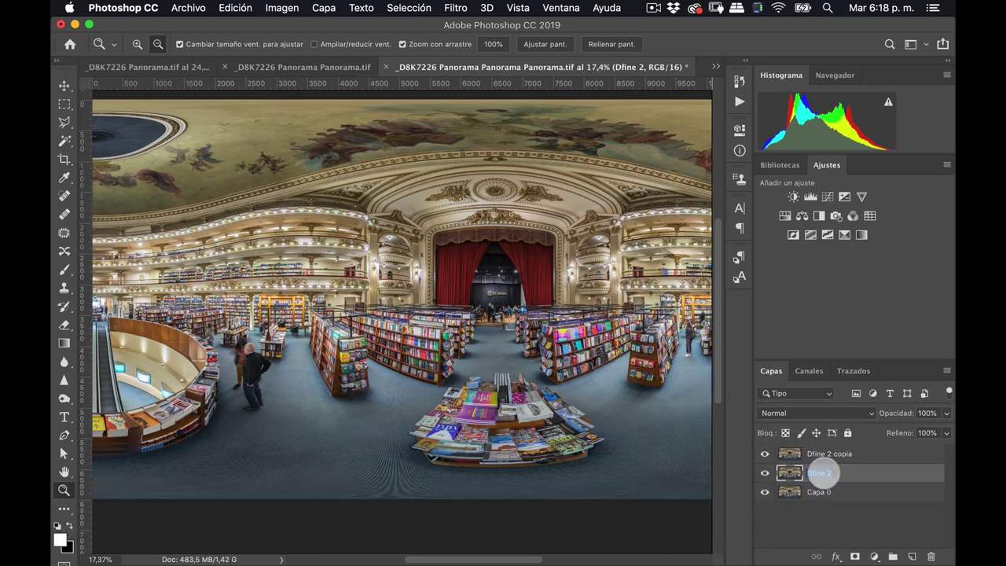
text(1)
key(Return)
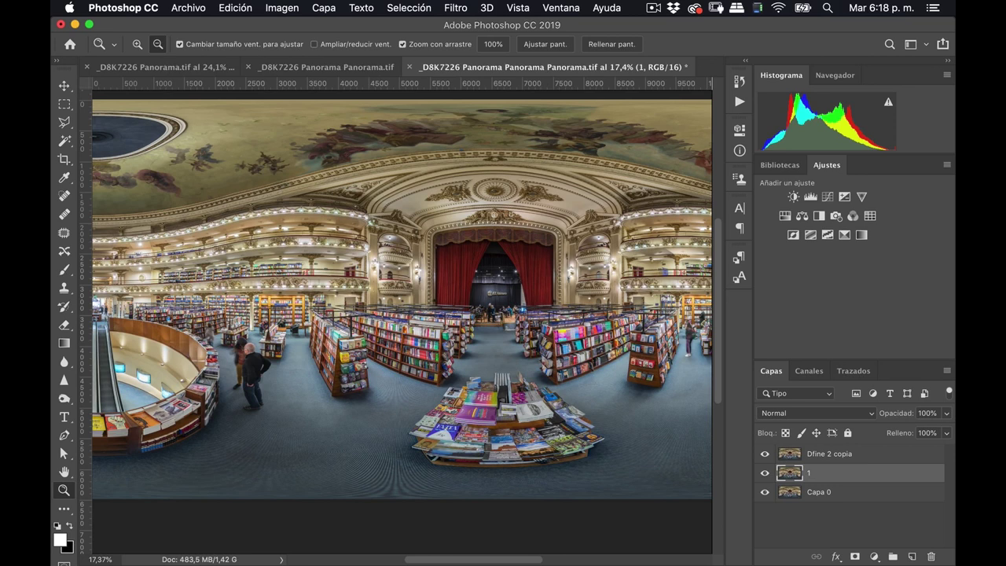
- Rename the copy to 2 and bring up the recorded sharpening actions
double_click(829, 454)
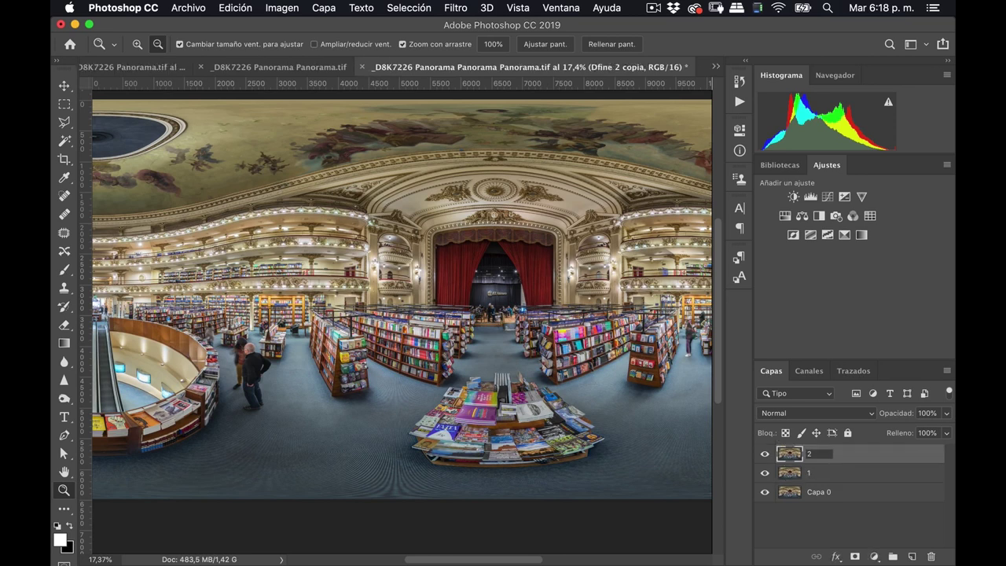
key(Return)
key(alt+bracketleft)
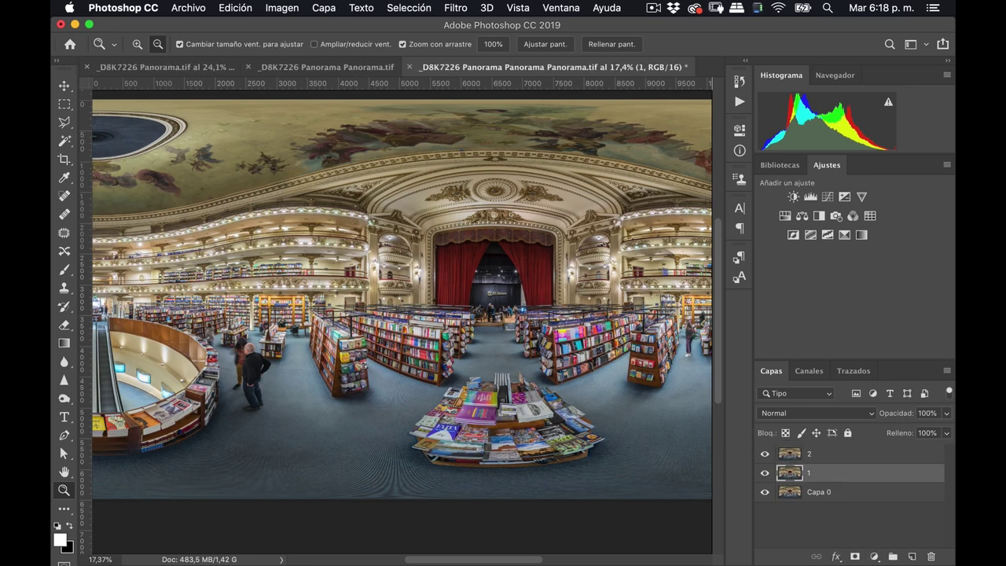
key(alt+F9)
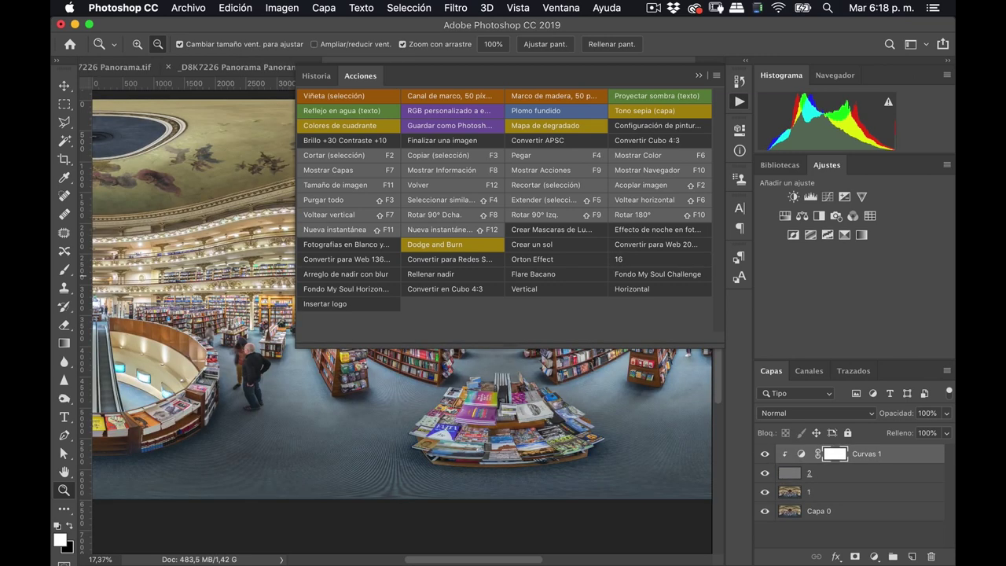
- Select Curvas 1, zoom into the Arte Argentino shelves, and open its curve settings
click(698, 75)
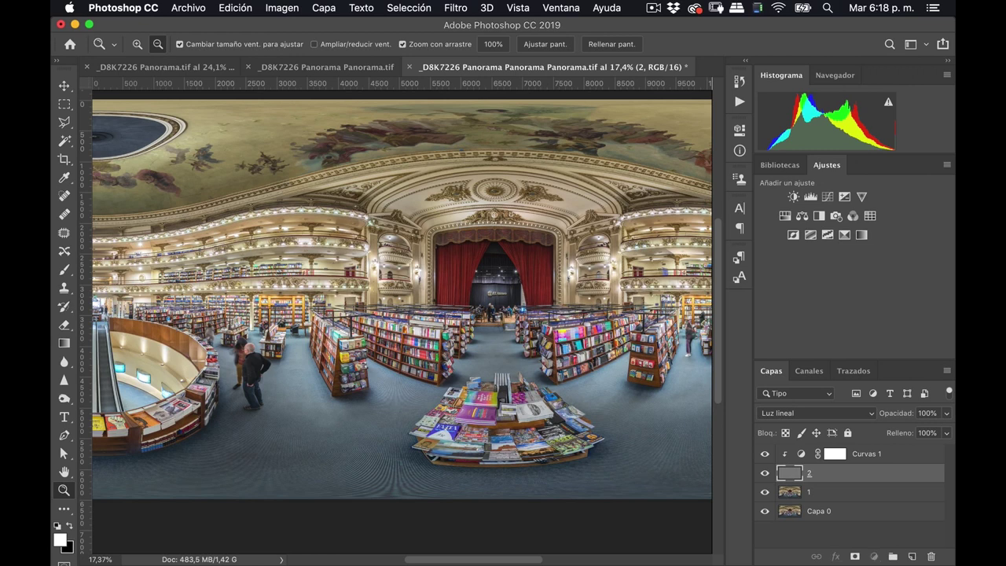
key(alt+bracketright)
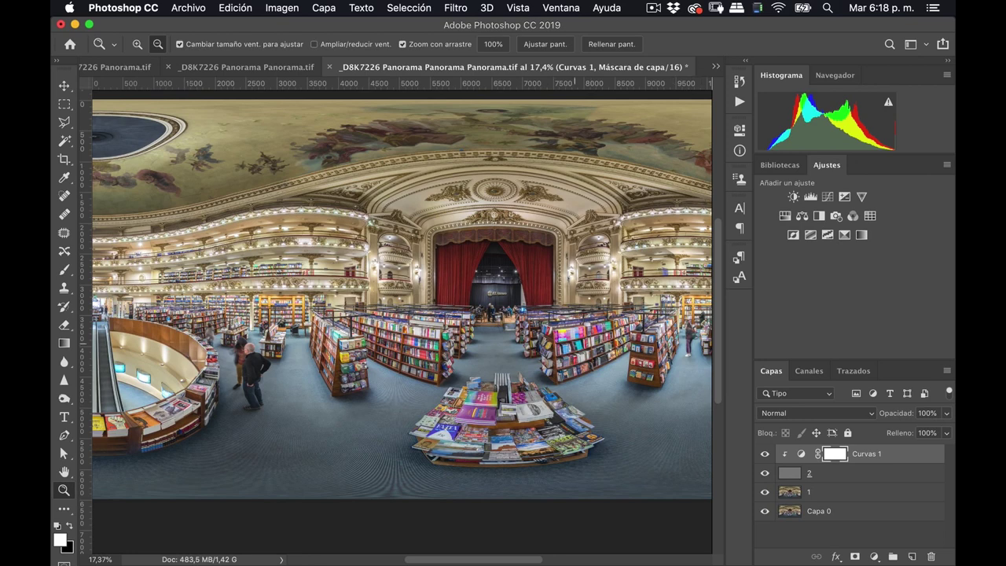
drag(556, 359, 556, 360)
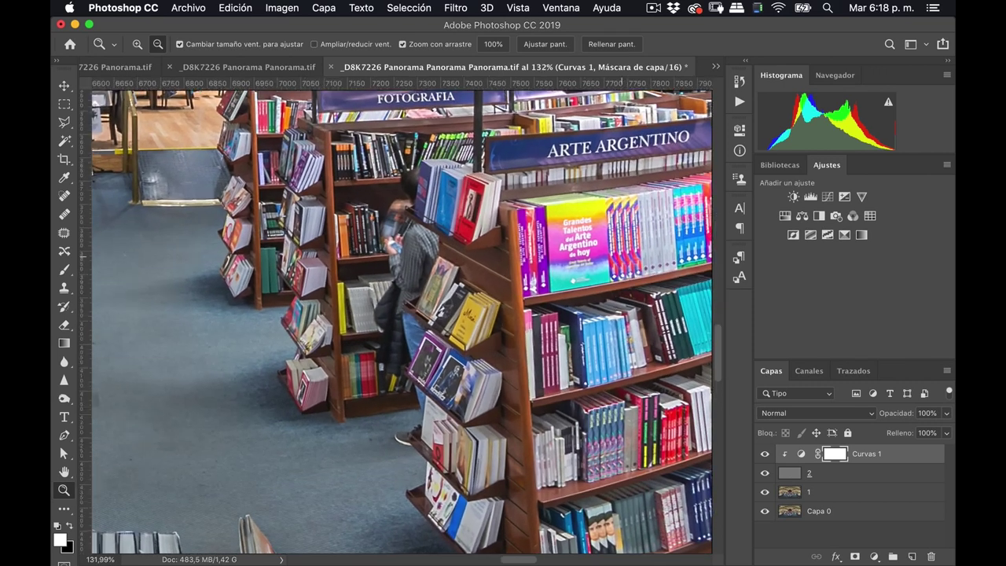
key(super+r)
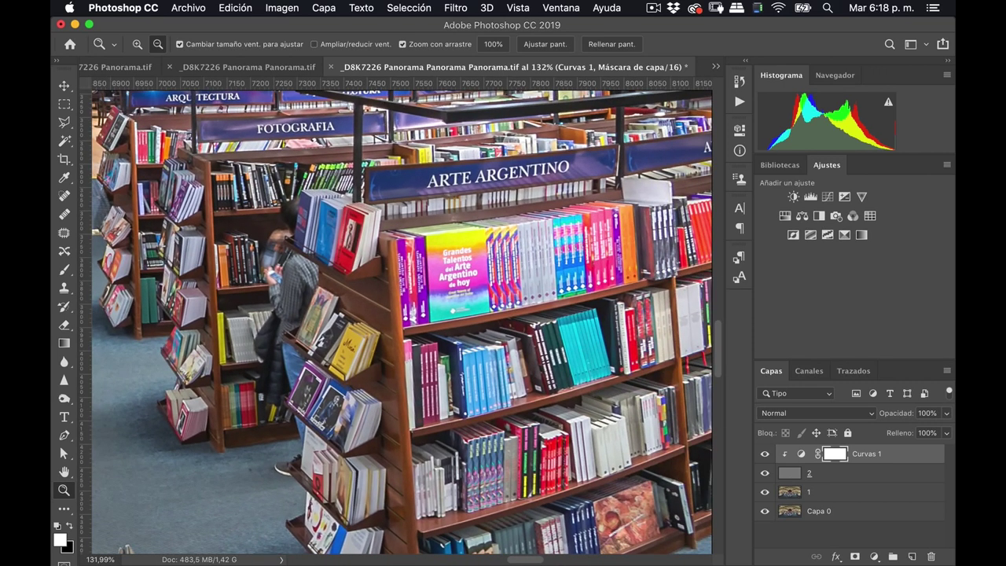
double_click(801, 453)
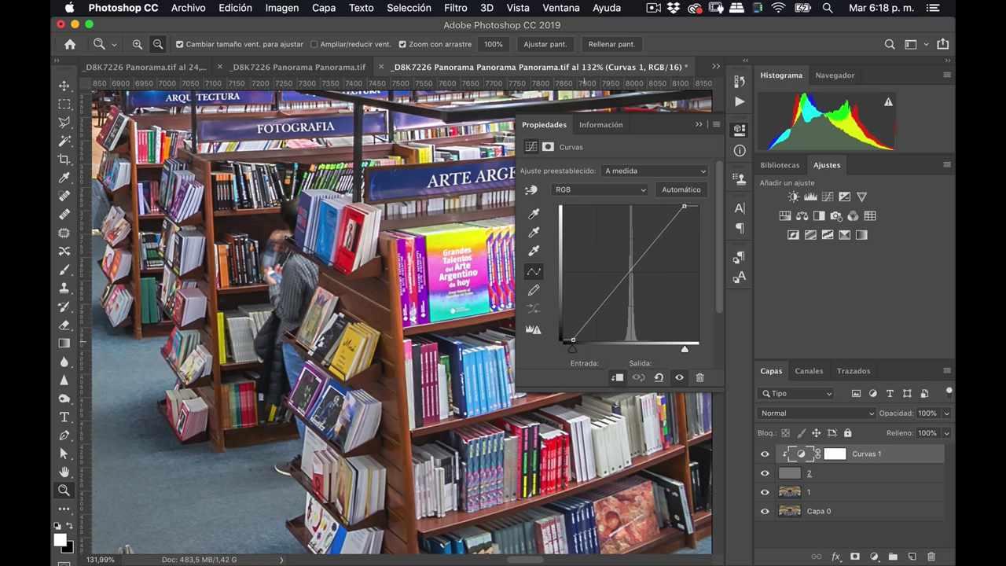
- Nudge the Curvas 1 black point Entrada to 20, close Properties, and view at actual pixels
key(Right)
key(Right)
key(Right)
key(shift+Right)
key(shift+Right)
key(shift+Right)
key(shift+Right)
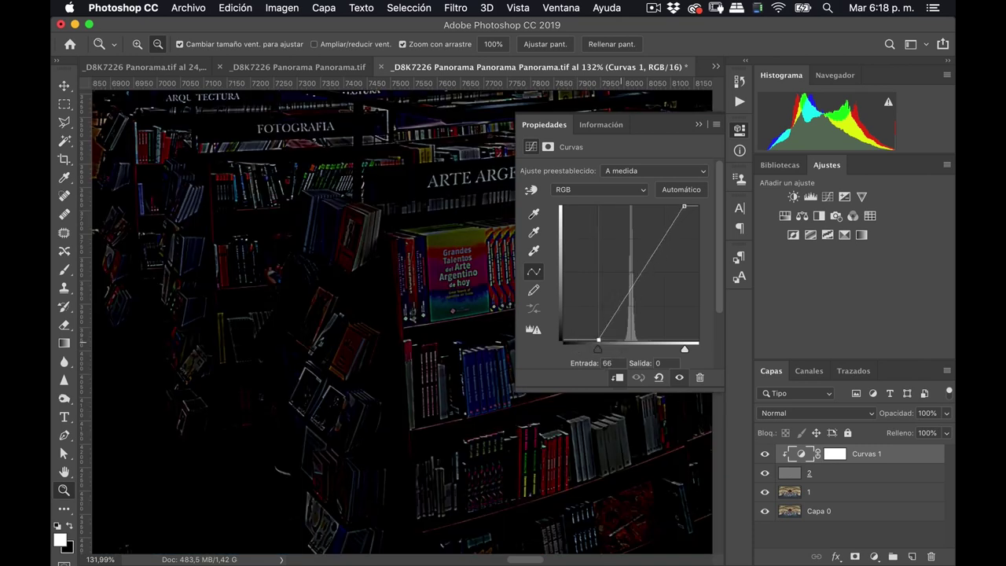
key(shift+Left)
key(shift+Left)
key(shift+Left)
key(Right)
key(Right)
key(Right)
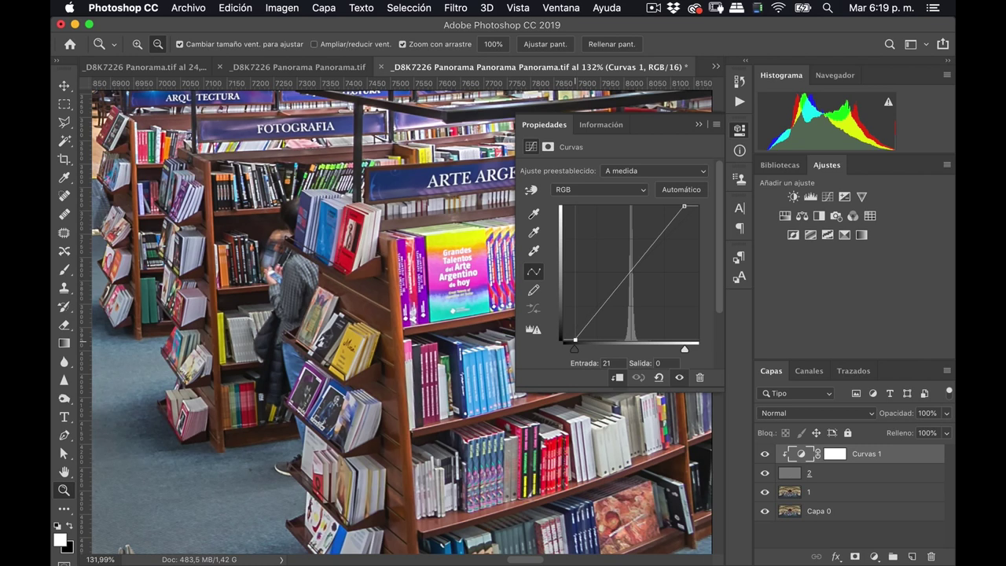
key(Right)
key(Right)
key(Right)
key(Right)
key(Left)
key(Left)
key(Left)
key(Left)
key(Left)
key(Left)
key(Escape)
key(super+minus)
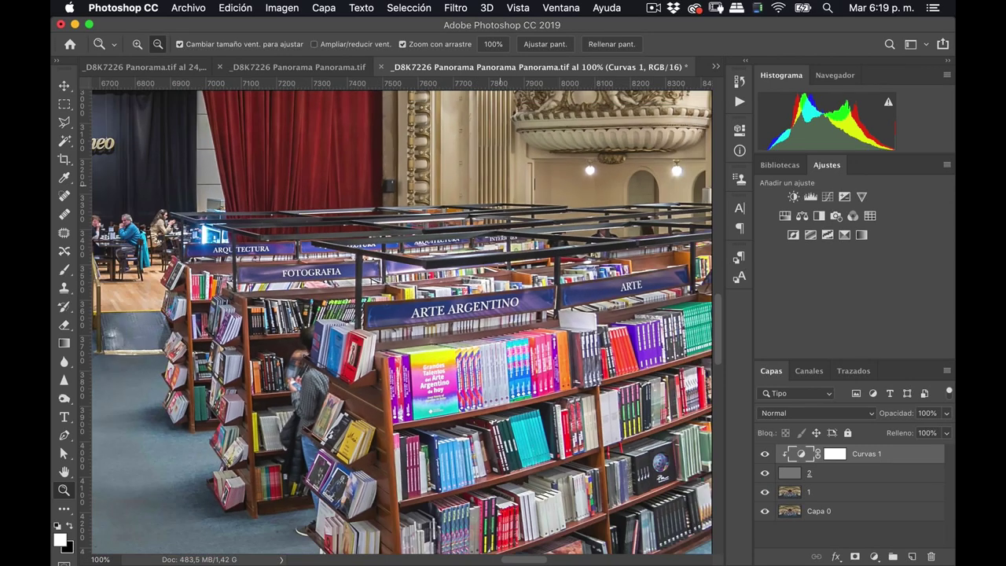
- Zoom near the Arte Argentino sign and toggle Capa 0 solo to compare before and after
drag(472, 308, 471, 309)
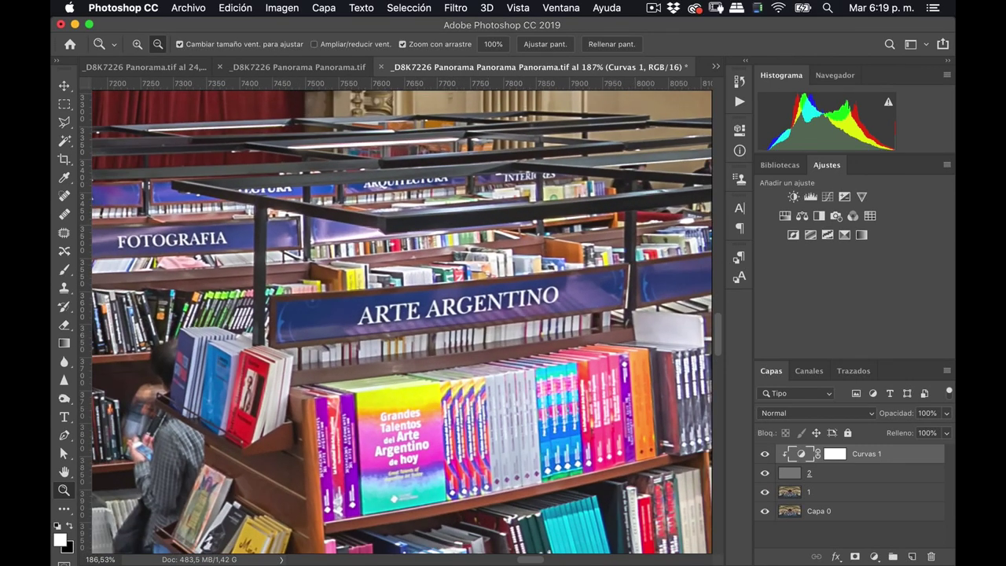
key(alt)
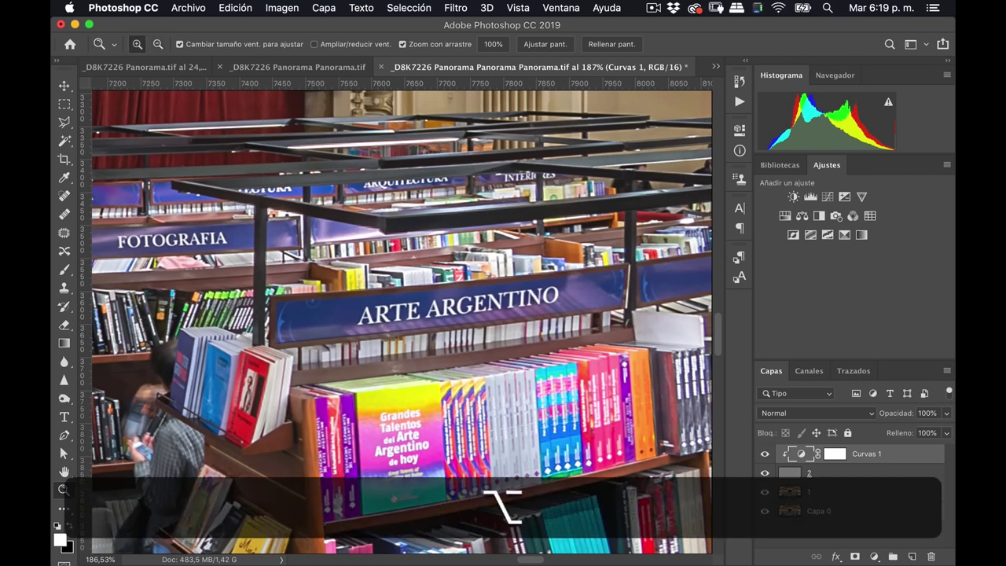
alt+click(765, 511)
alt+click(765, 511)
alt+click(765, 512)
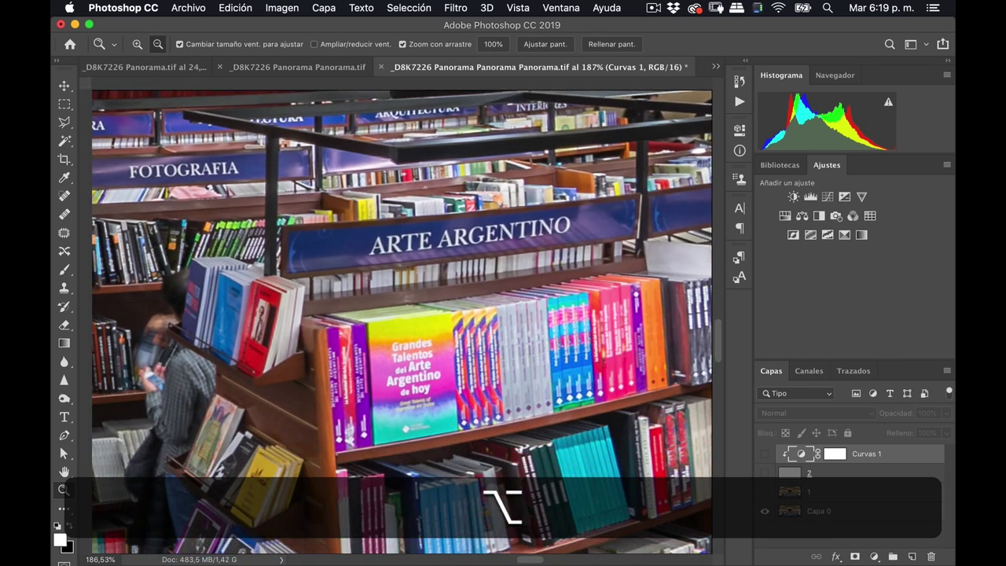
scroll(425, 315, down, 2)
scroll(440, 314, down, 3)
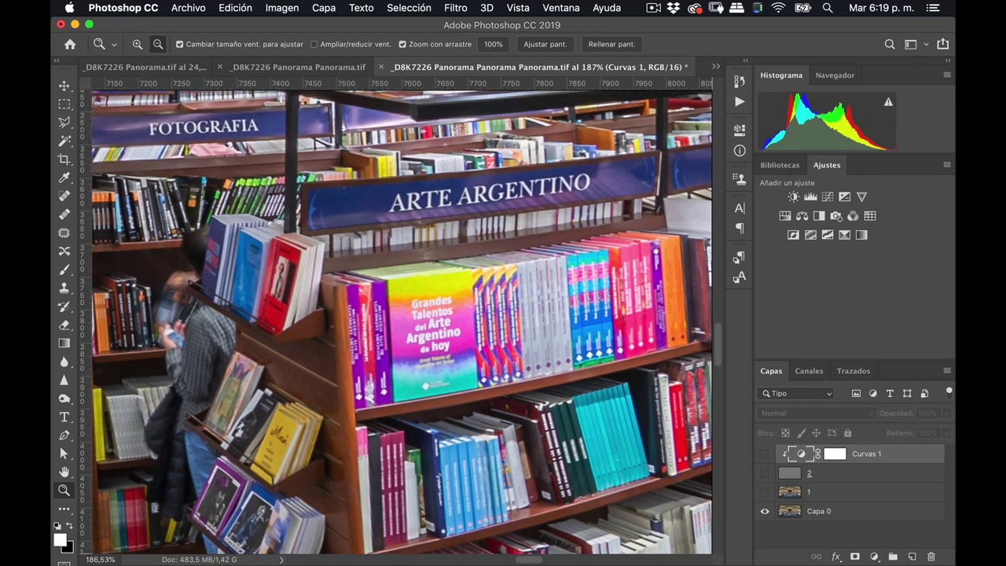
key(alt)
alt+click(765, 511)
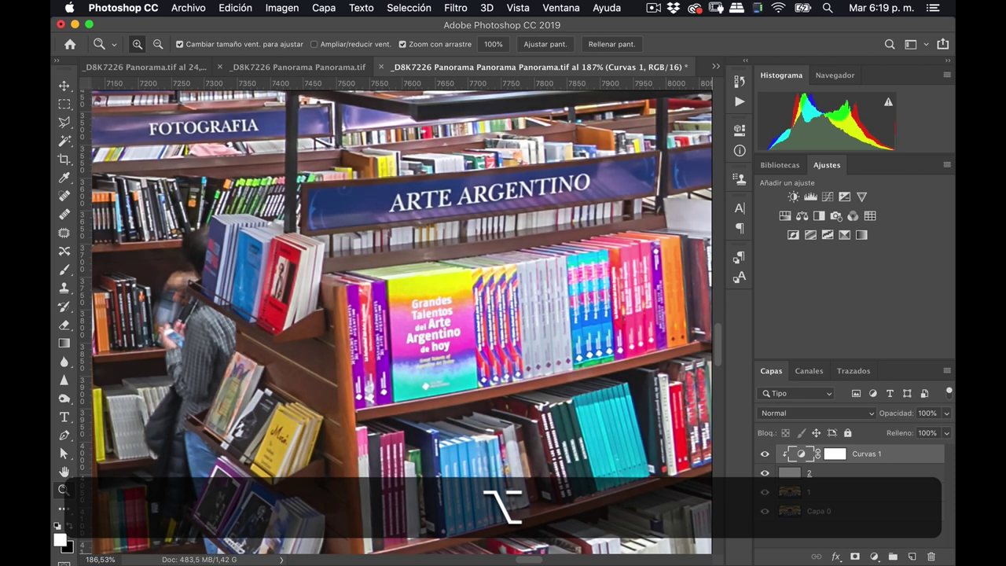
alt+click(765, 473)
alt+click(765, 473)
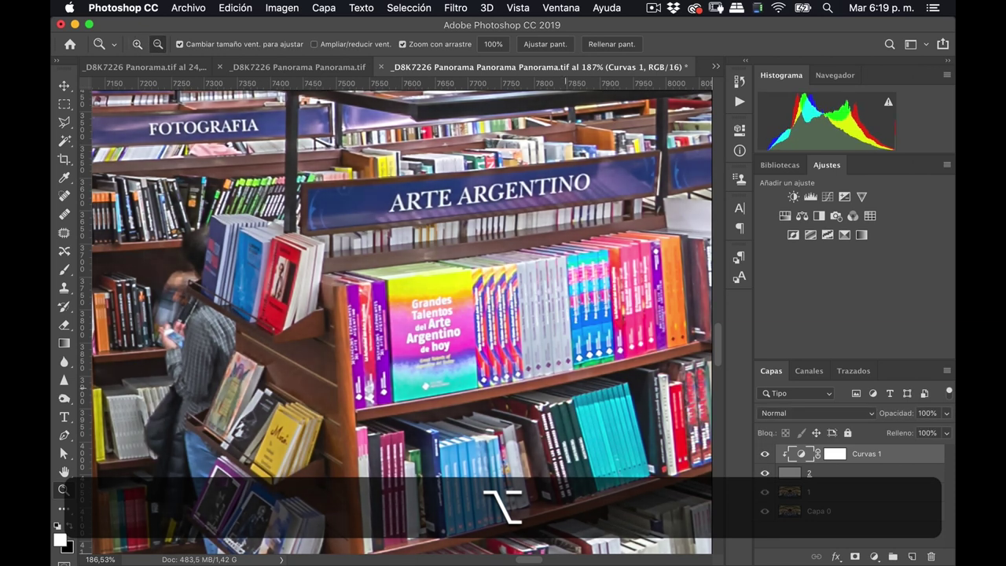
- Pan around the panorama inspecting the sharpening, then run Acoplar imagen from the actions list
scroll(578, 409, down, 5)
scroll(535, 377, down, 5)
scroll(401, 314, right, 5)
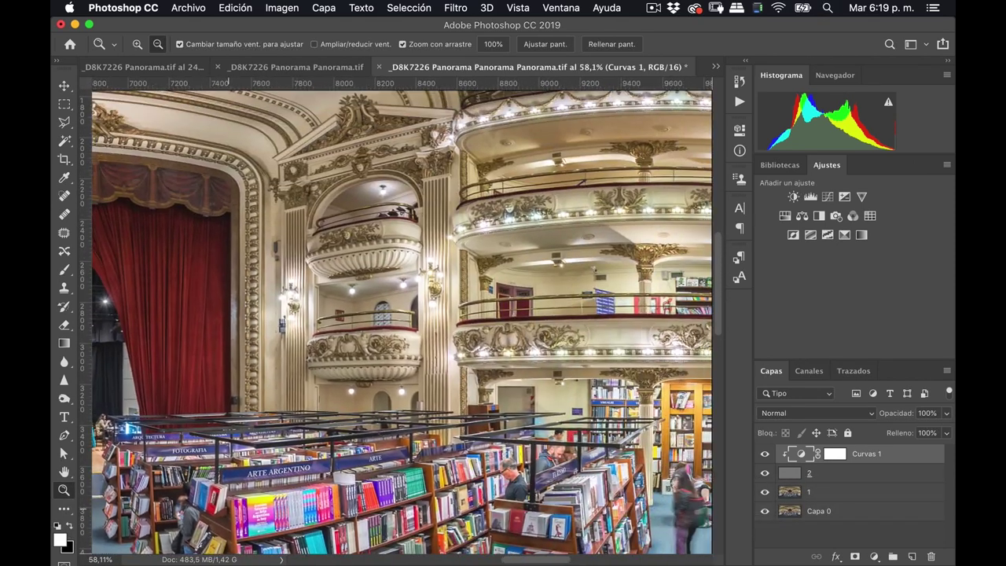
scroll(401, 315, up, 3)
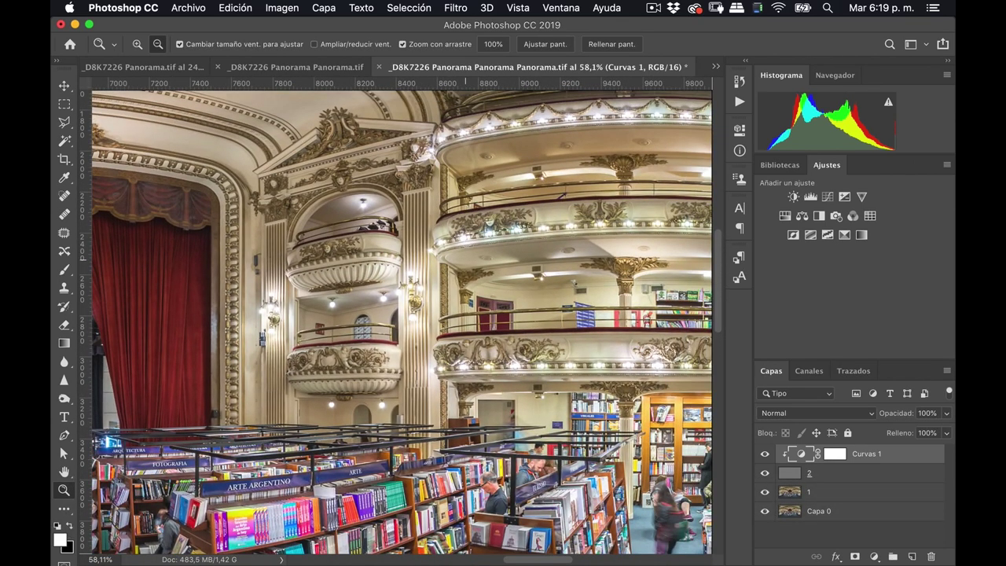
scroll(466, 314, right, 5)
scroll(465, 315, up, 2)
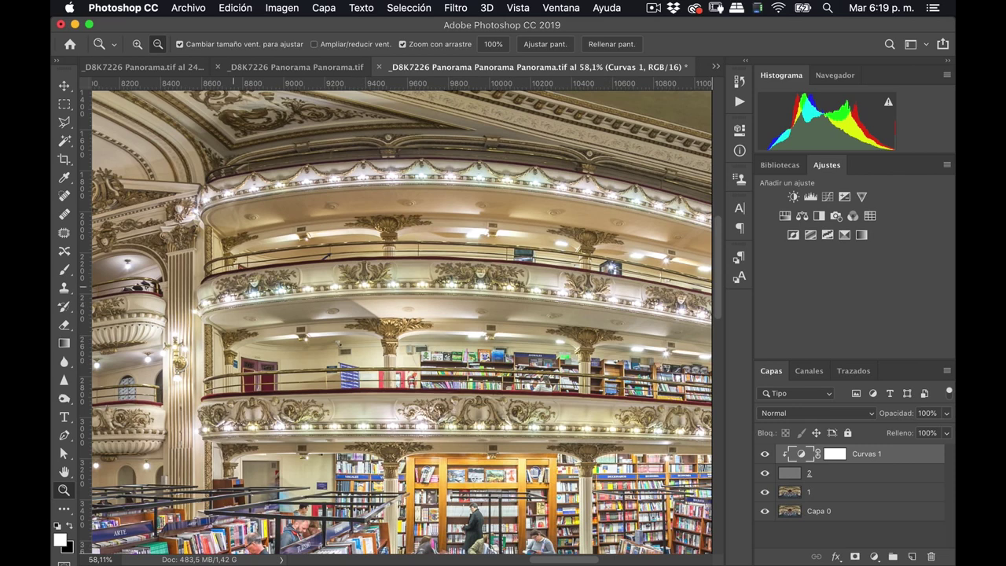
scroll(233, 315, left, 10)
scroll(233, 315, up, 5)
scroll(314, 315, left, 5)
scroll(314, 314, up, 3)
scroll(357, 314, left, 3)
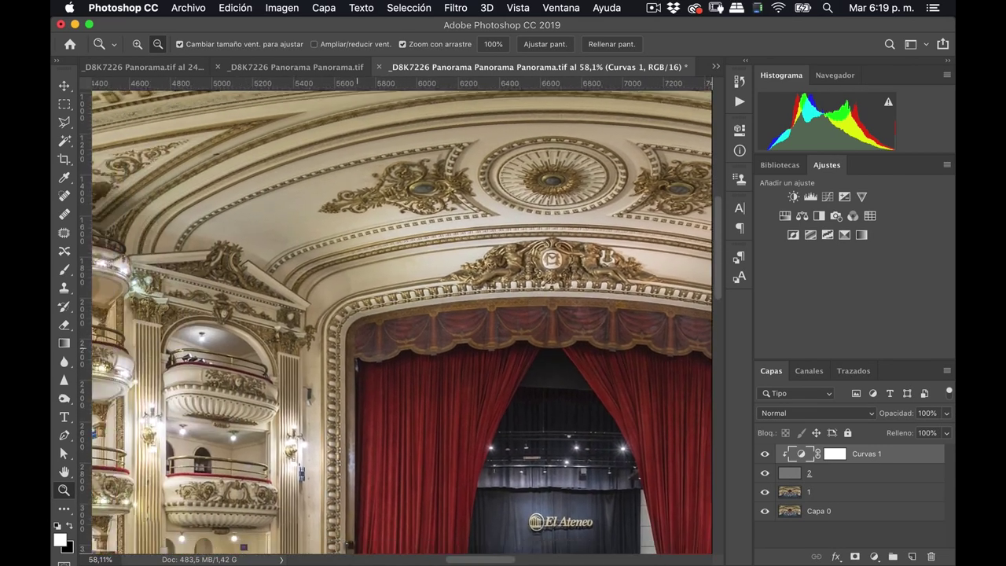
scroll(401, 323, down, 1)
scroll(401, 322, left, 1)
scroll(402, 322, down, 3)
scroll(402, 323, left, 1)
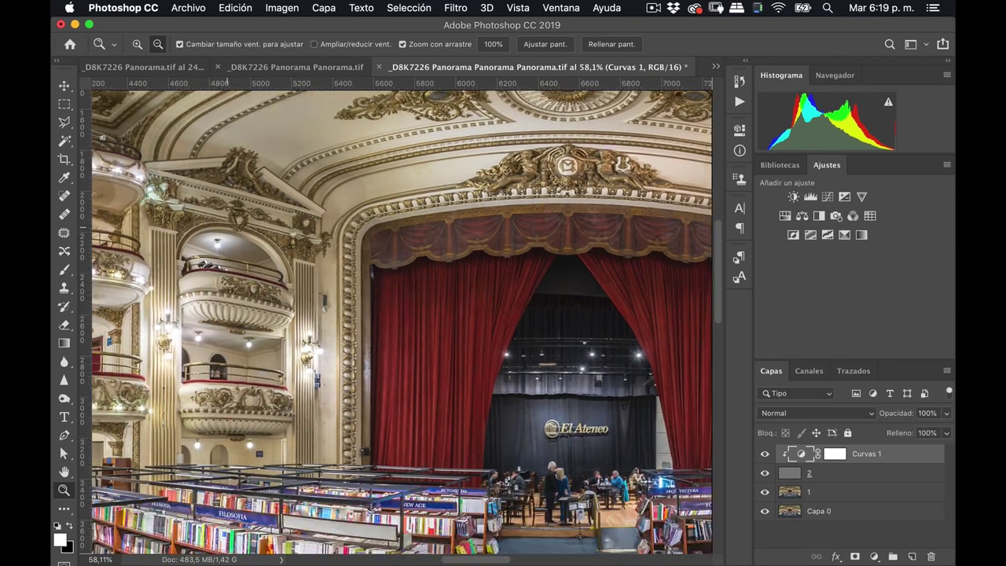
scroll(402, 322, down, 5)
scroll(402, 322, right, 2)
scroll(402, 322, right, 3)
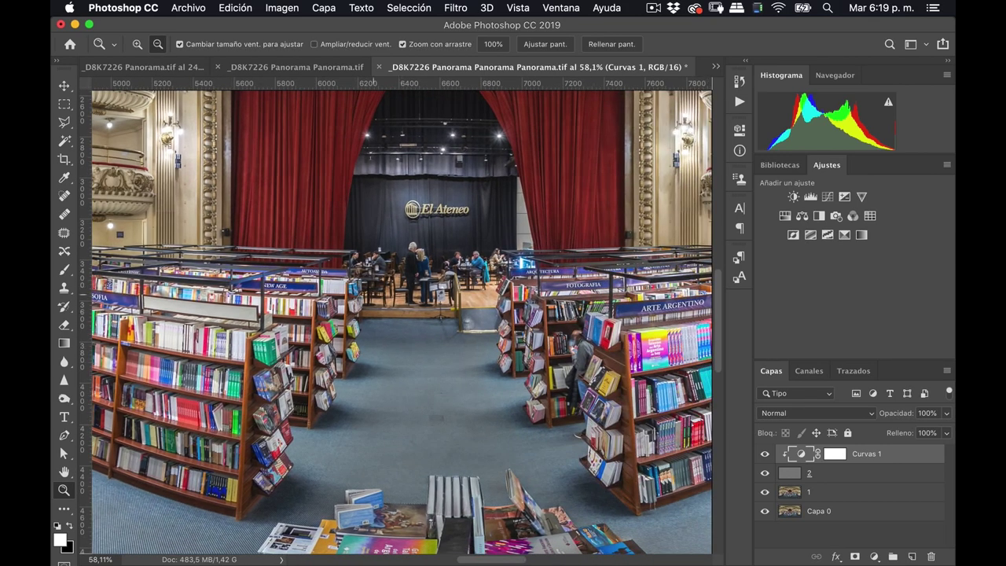
scroll(288, 313, up, 2)
scroll(289, 313, up, 8)
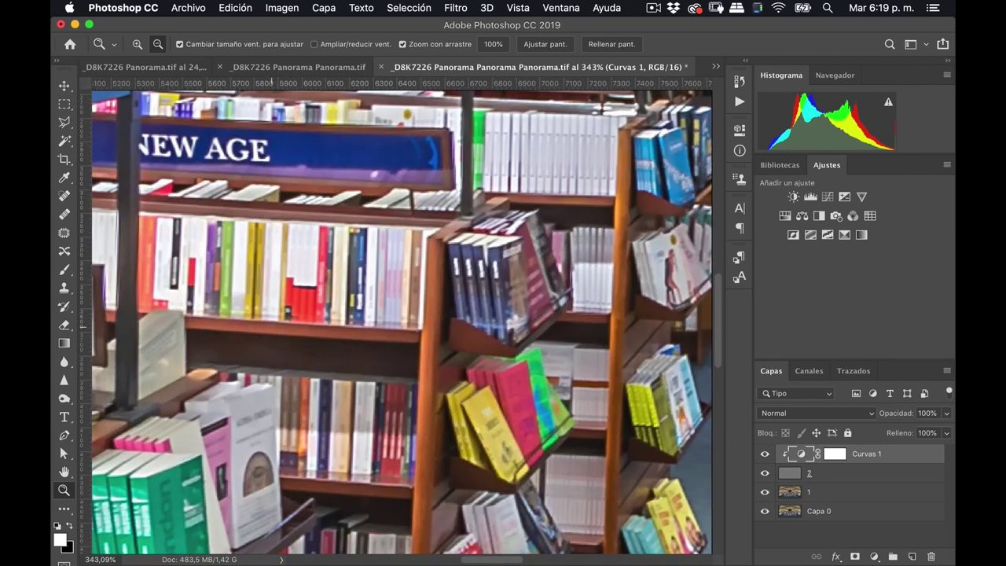
scroll(373, 326, down, 2)
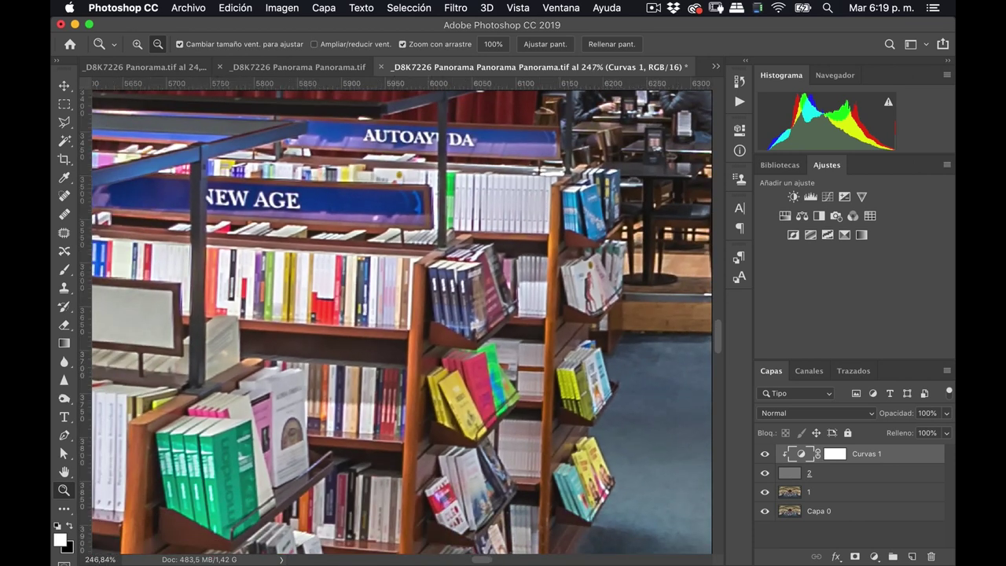
key(alt)
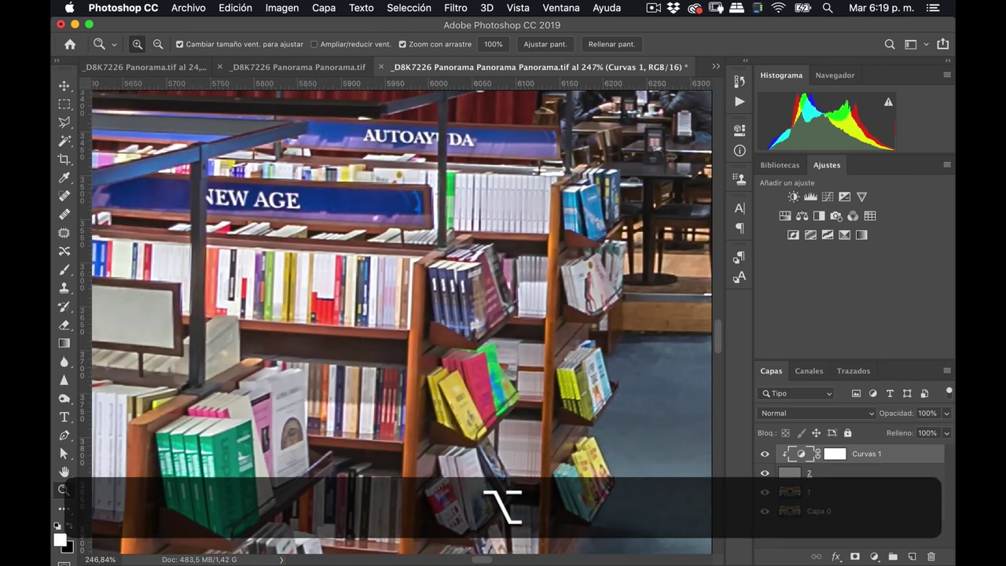
scroll(568, 396, down, 5)
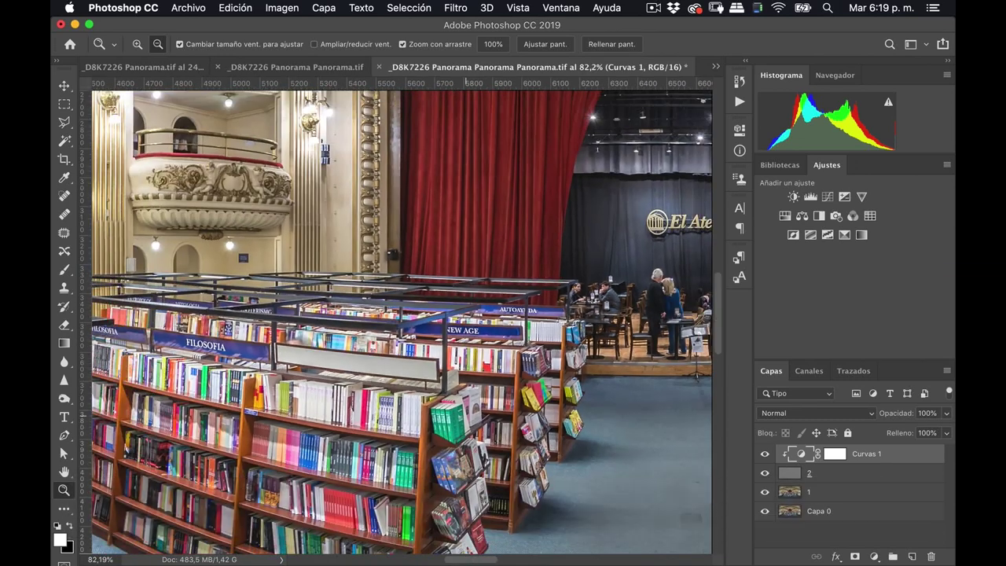
scroll(401, 315, down, 5)
scroll(401, 323, down, 3)
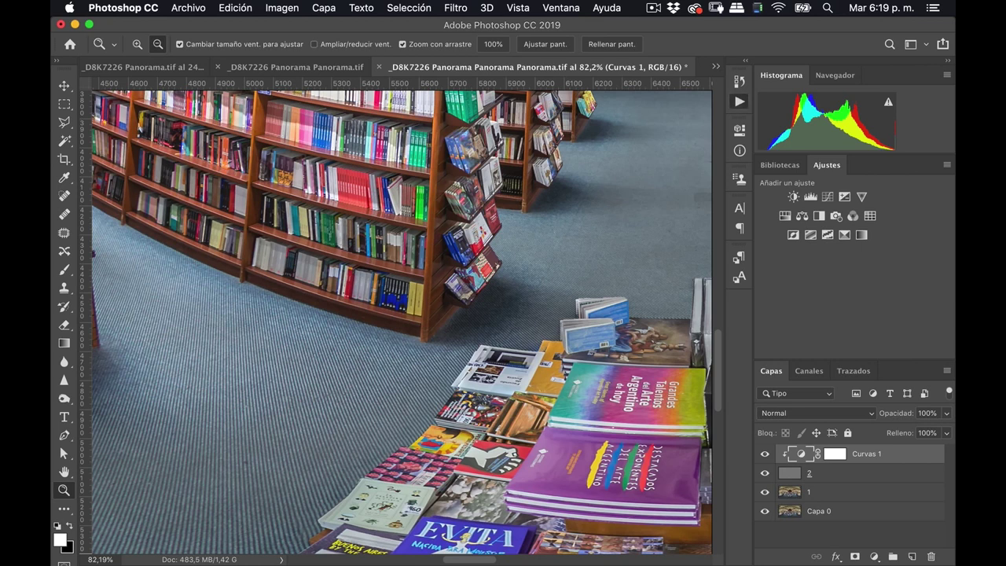
click(739, 101)
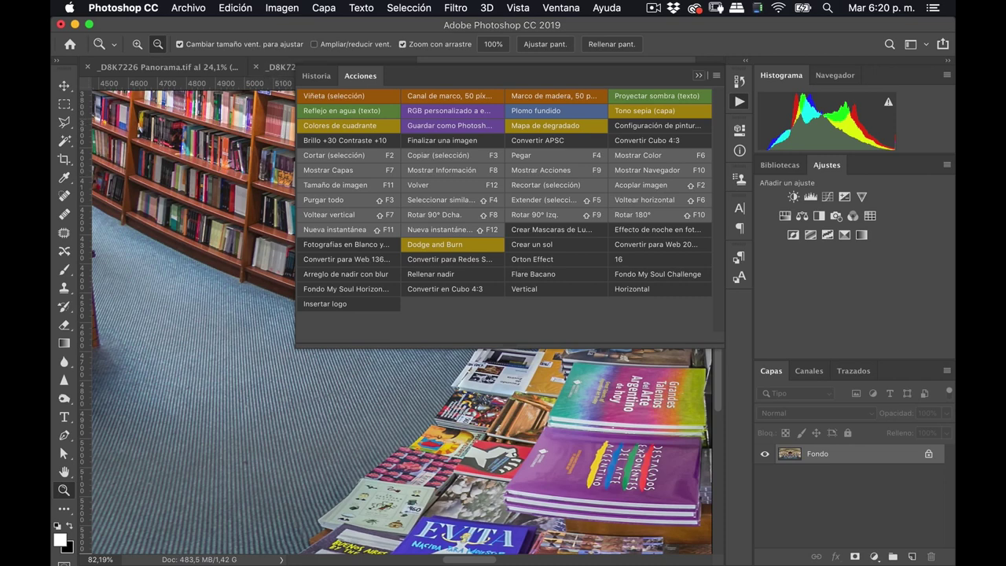
- Fit the whole panorama in the window and bring up Save As
key(super+0)
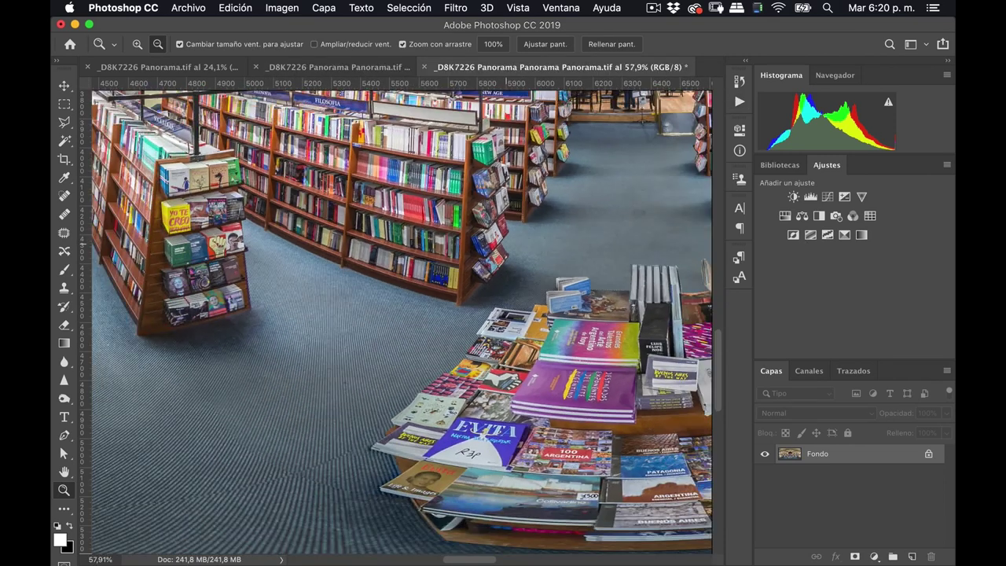
scroll(401, 259, up, 10)
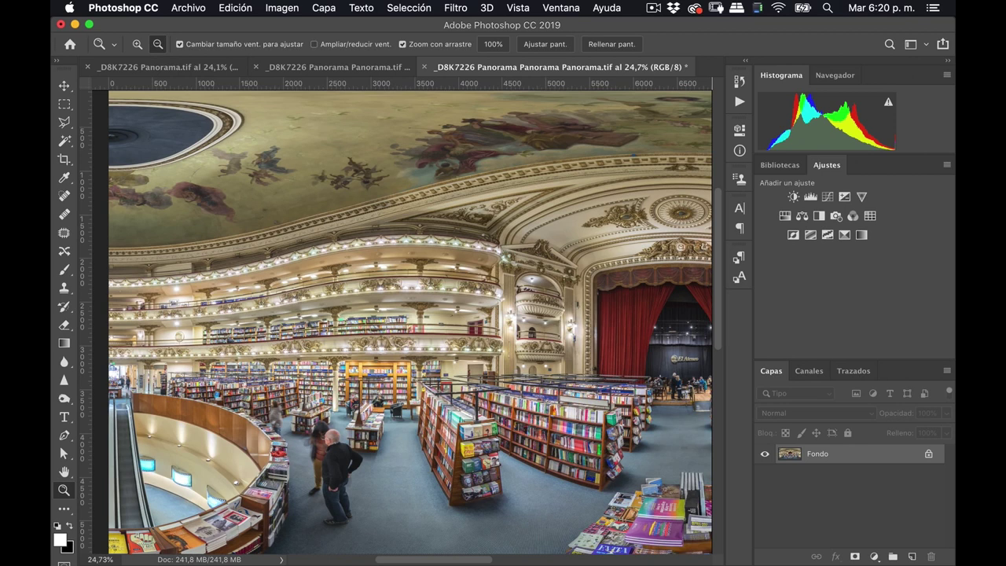
click(189, 8)
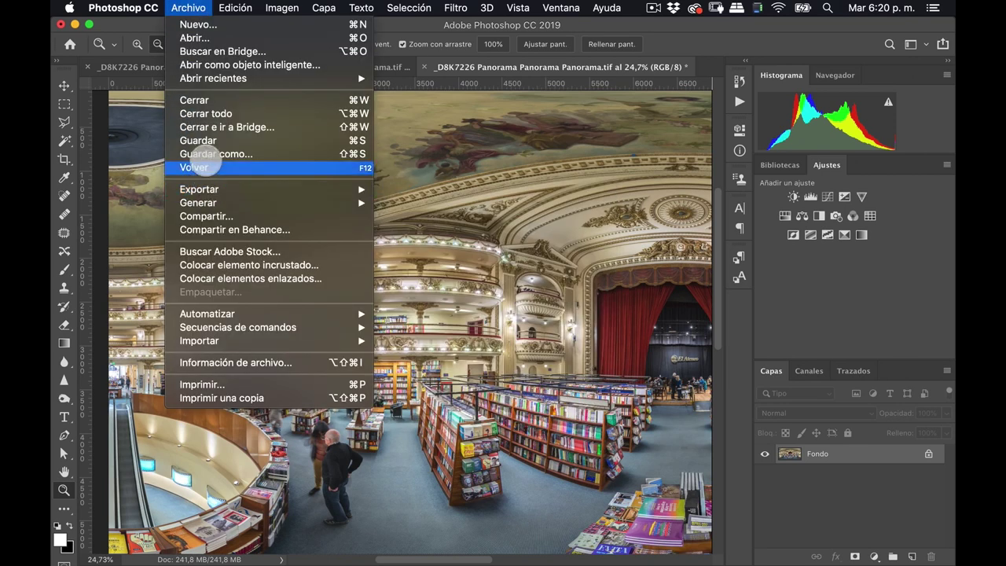
click(216, 154)
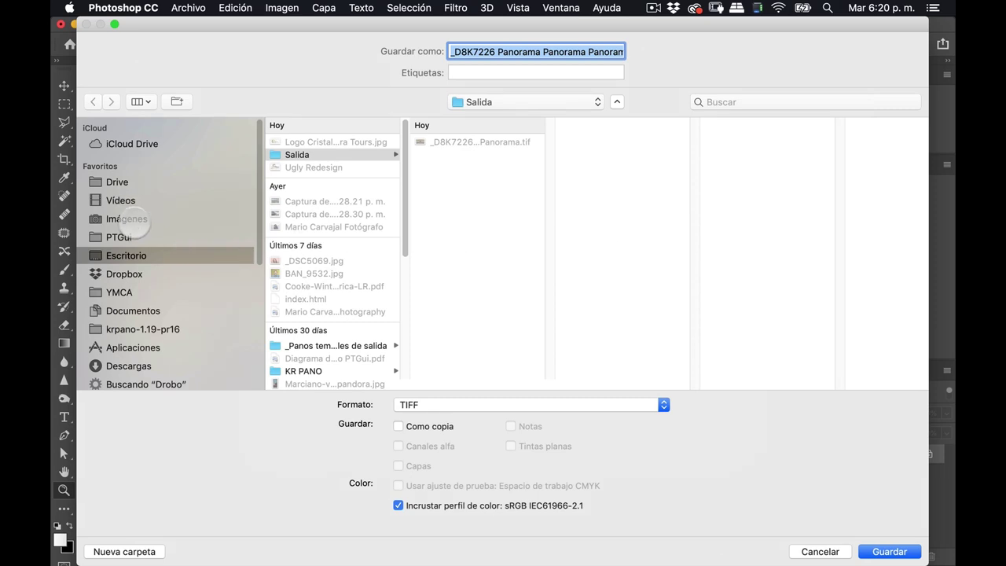
- Create an _Entrega folder inside Ateneo with an Equirectangulares folder inside it
click(134, 219)
click(318, 143)
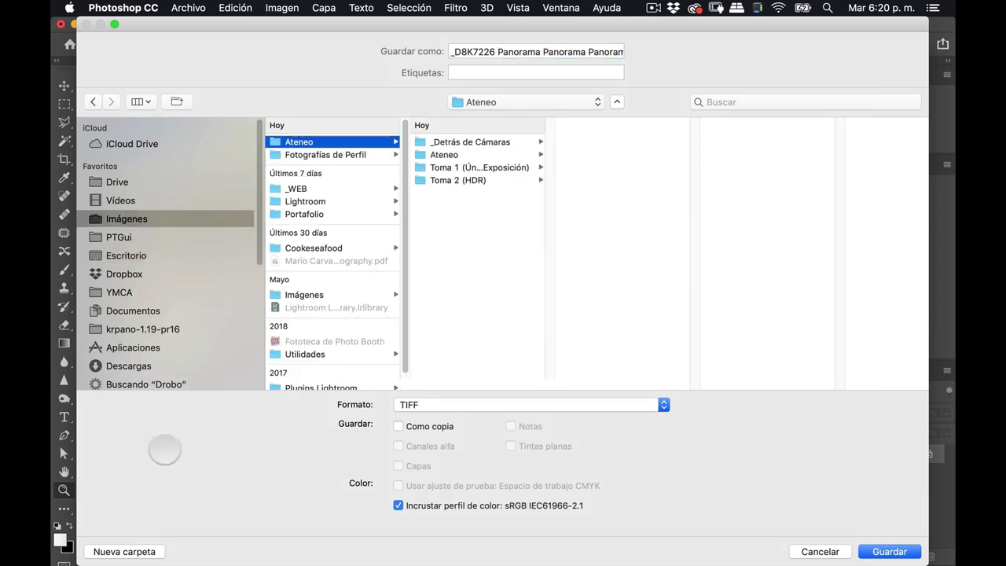
click(124, 551)
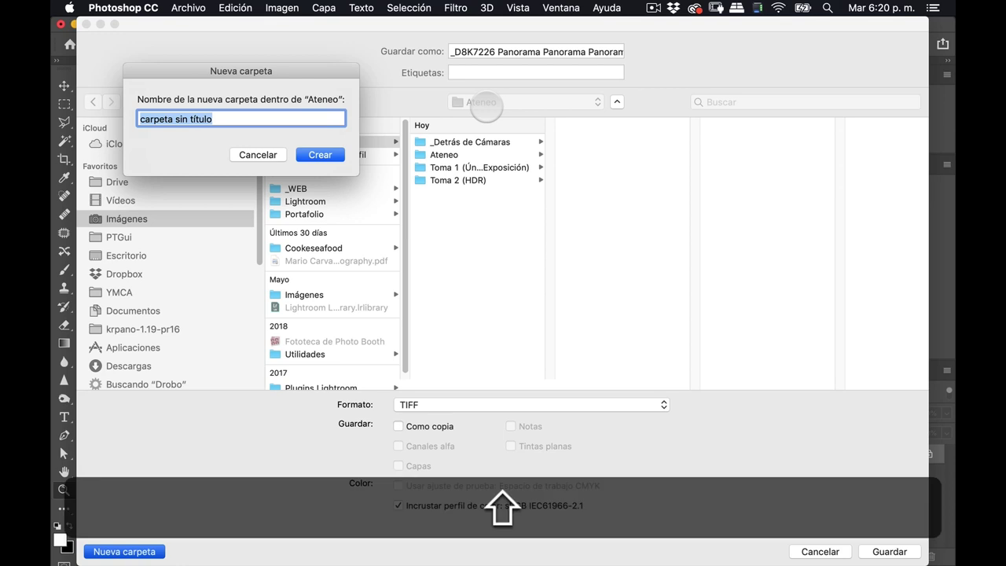
text(_Entrega)
key(Return)
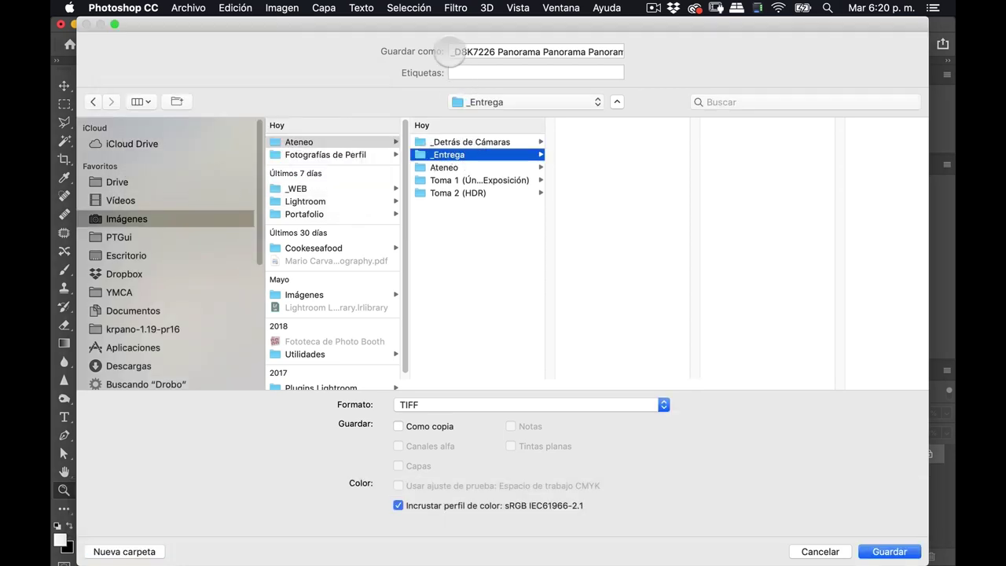
click(116, 551)
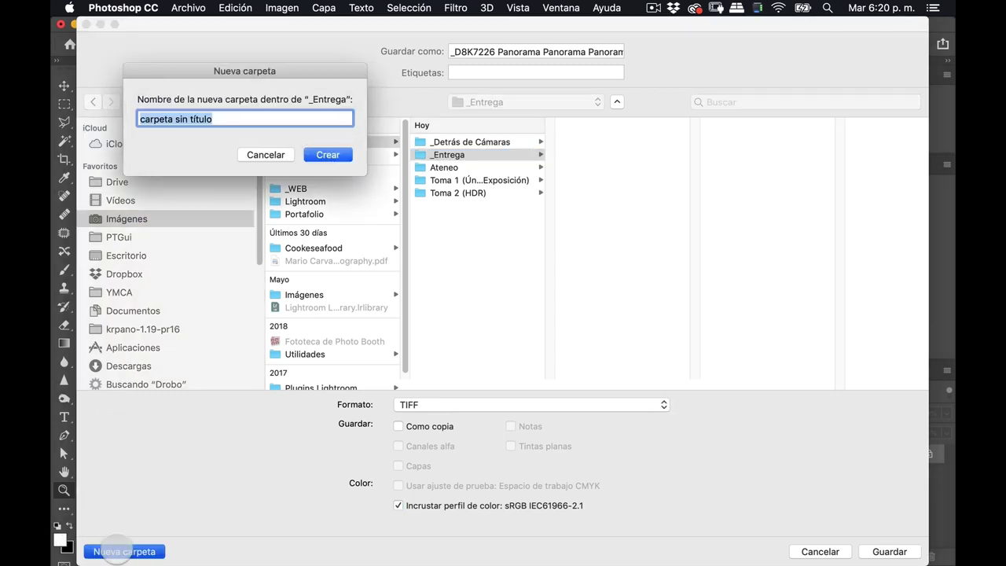
text(Equirectangula)
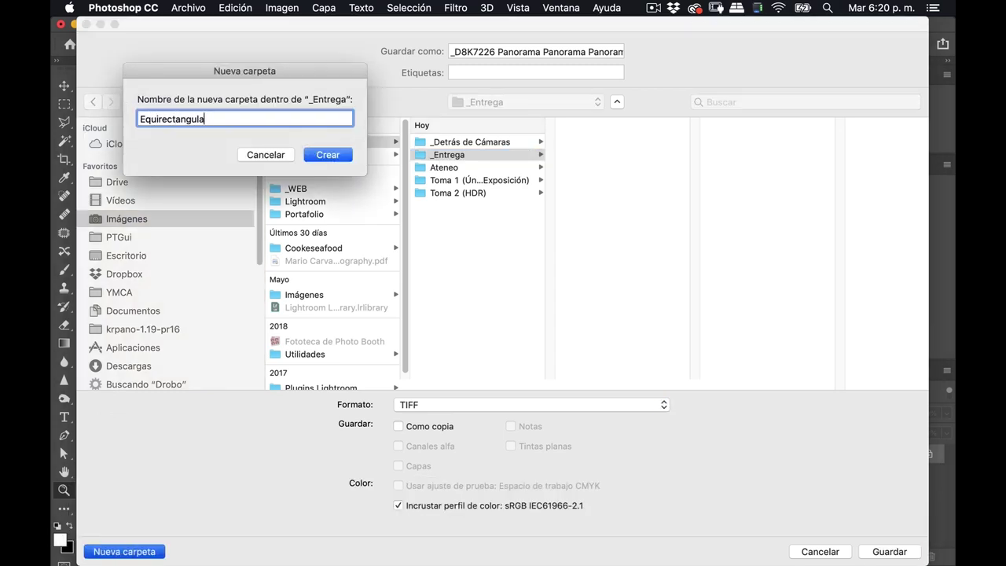
text(res)
key(Return)
- Name the file 'Librería Ateneo de Buenos Aires' without a leading underscore
drag(453, 52, 607, 53)
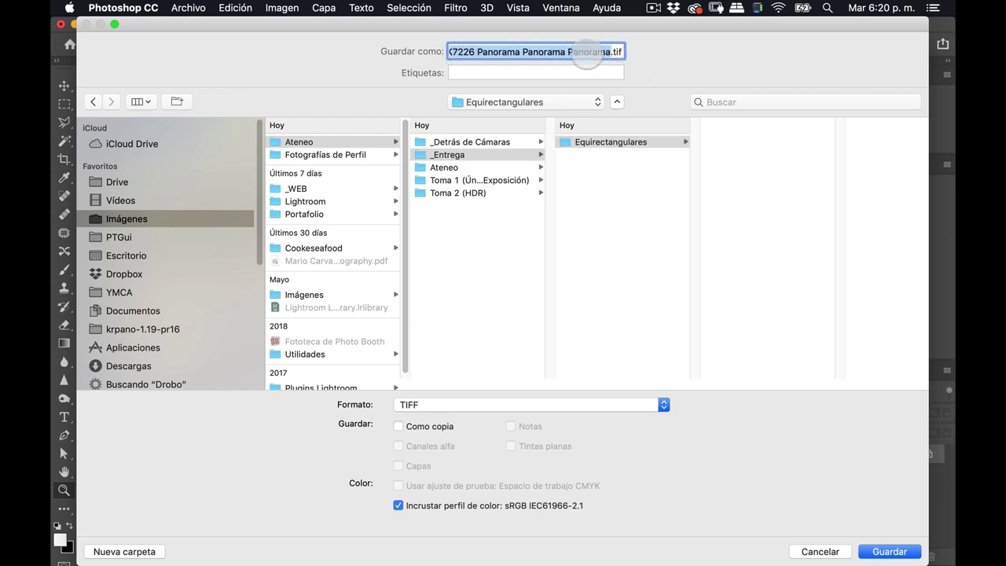
text(_L)
key(BackSpace)
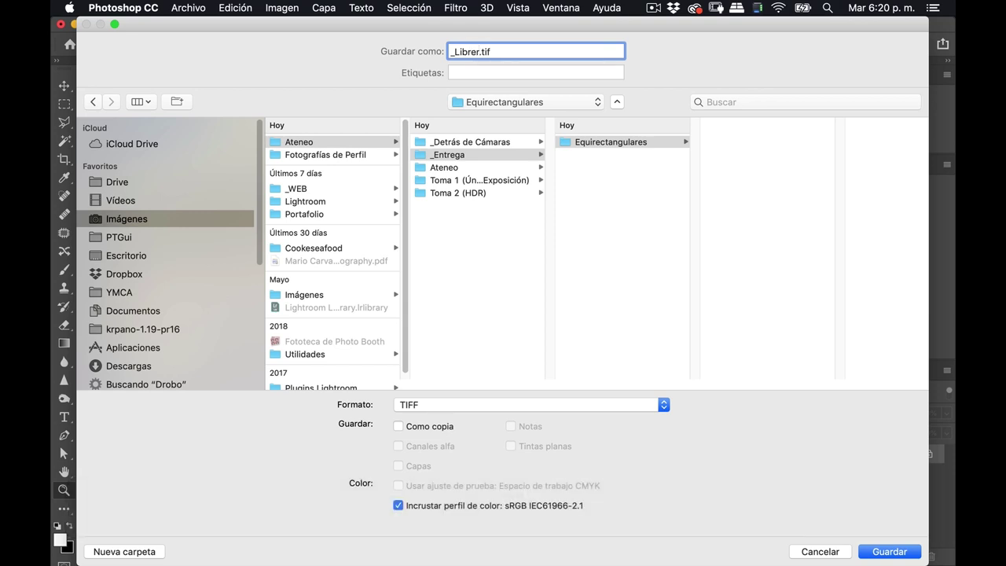
text(Ateneo de B)
key(BackSpace)
text(uenos Aires)
key(Up)
key(Right)
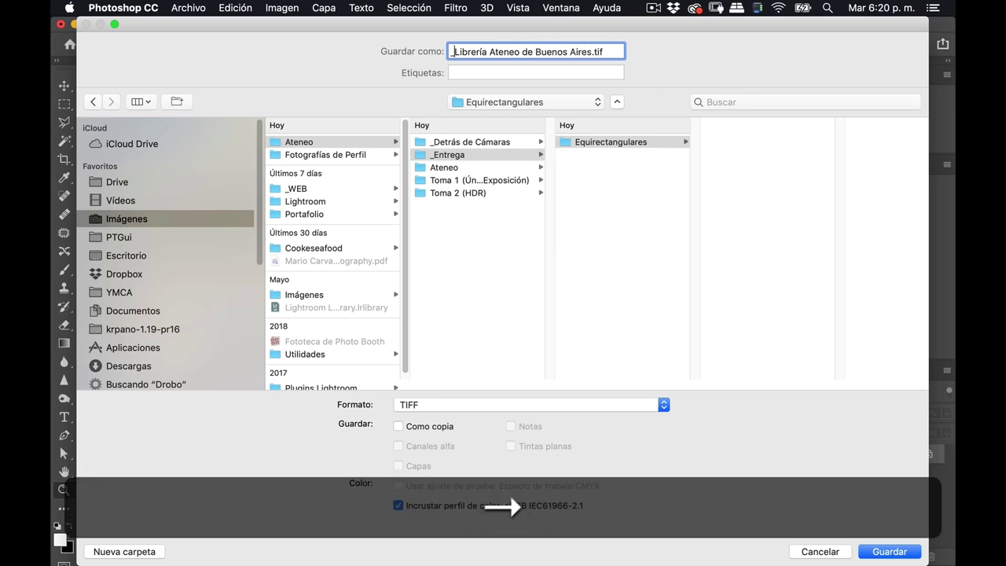
key(BackSpace)
- Save it as a TIFF with LZW compression
click(890, 551)
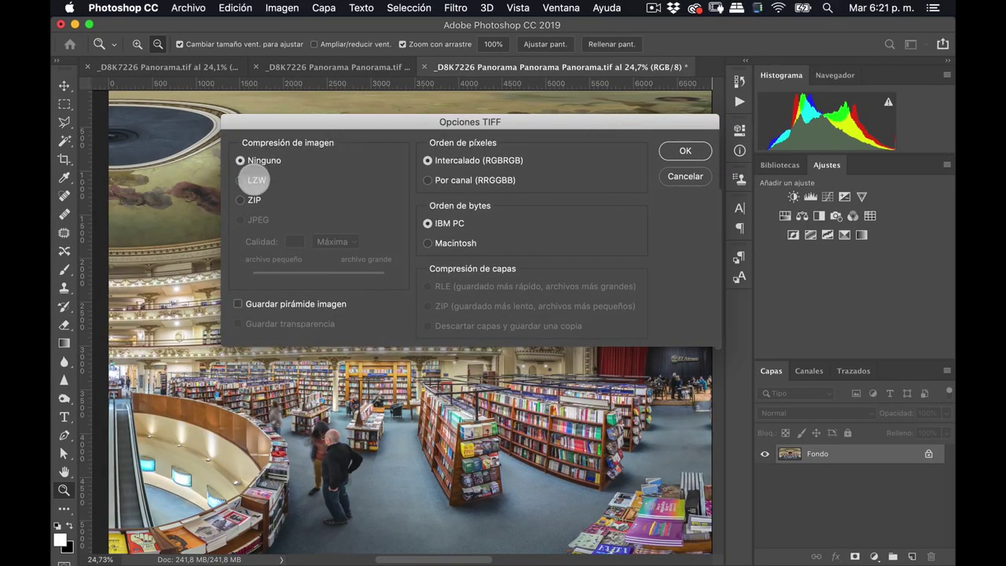
click(242, 181)
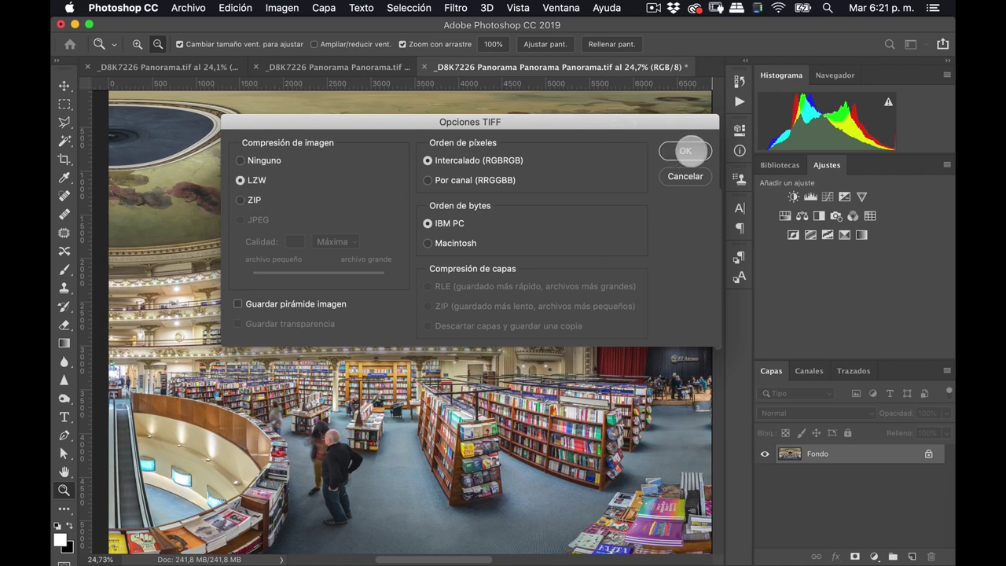
click(686, 151)
key(super+Tab)
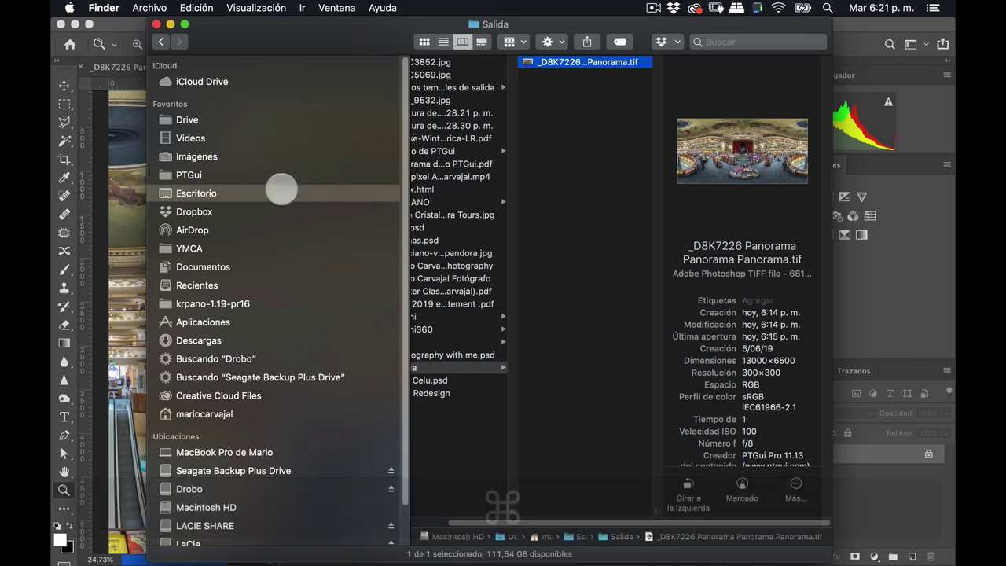
- Browse Imágenes > Ateneo > _Entrega > Equirectangulares and select the saved .tif, widening the window
click(206, 156)
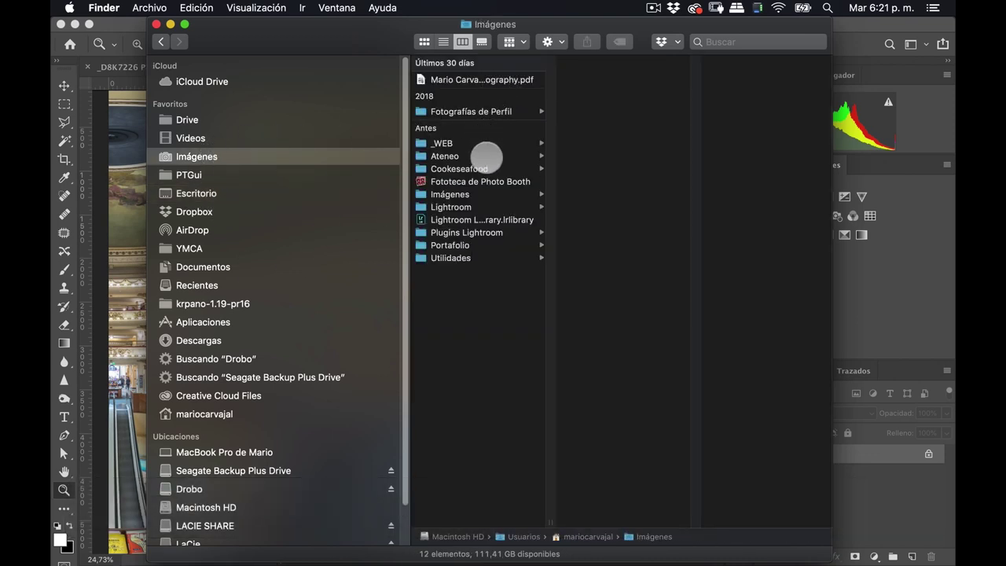
click(485, 156)
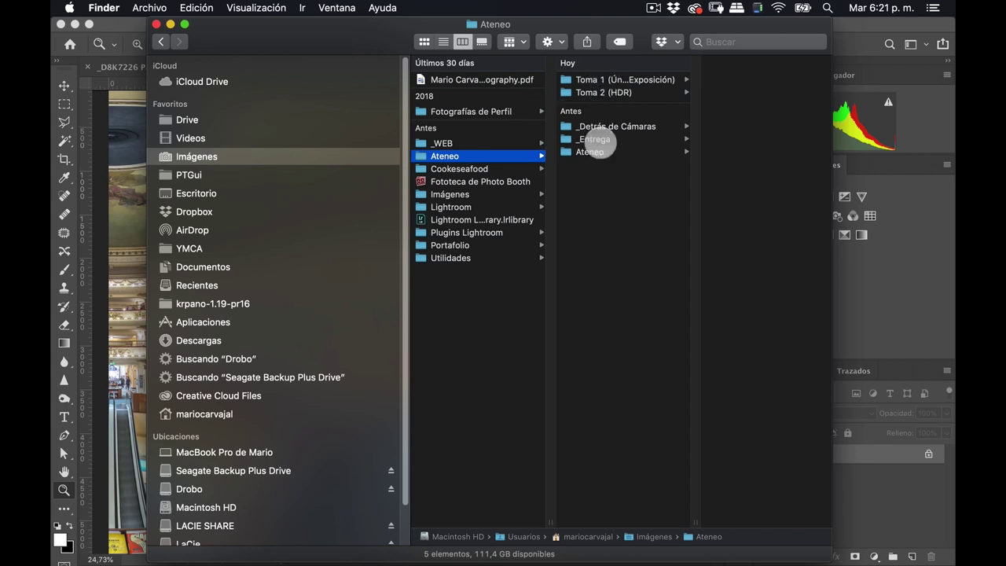
click(595, 139)
click(703, 78)
click(810, 83)
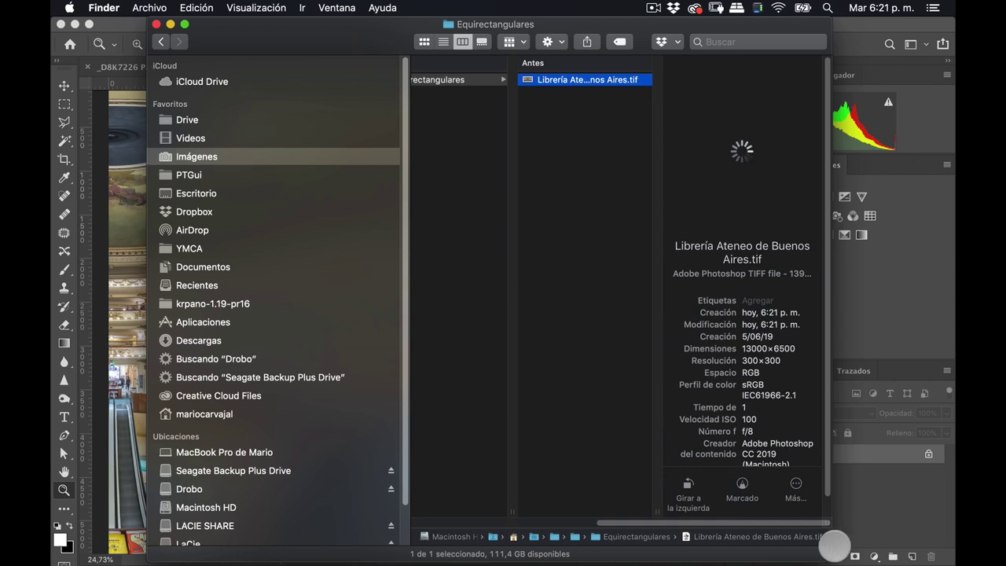
drag(835, 545, 951, 556)
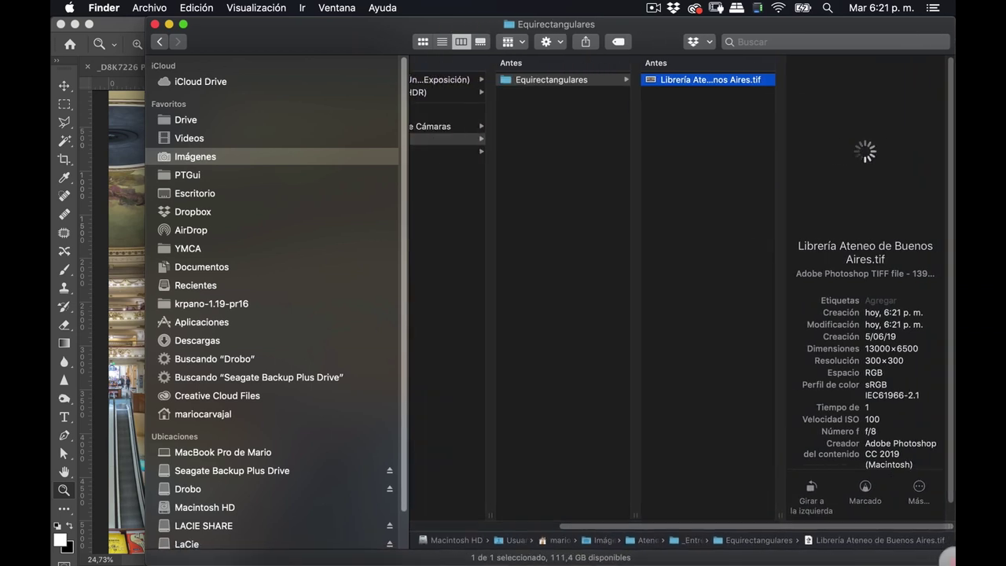
mouse_move(778, 514)
mouse_down()
mouse_move(736, 509)
mouse_move(784, 503)
mouse_up()
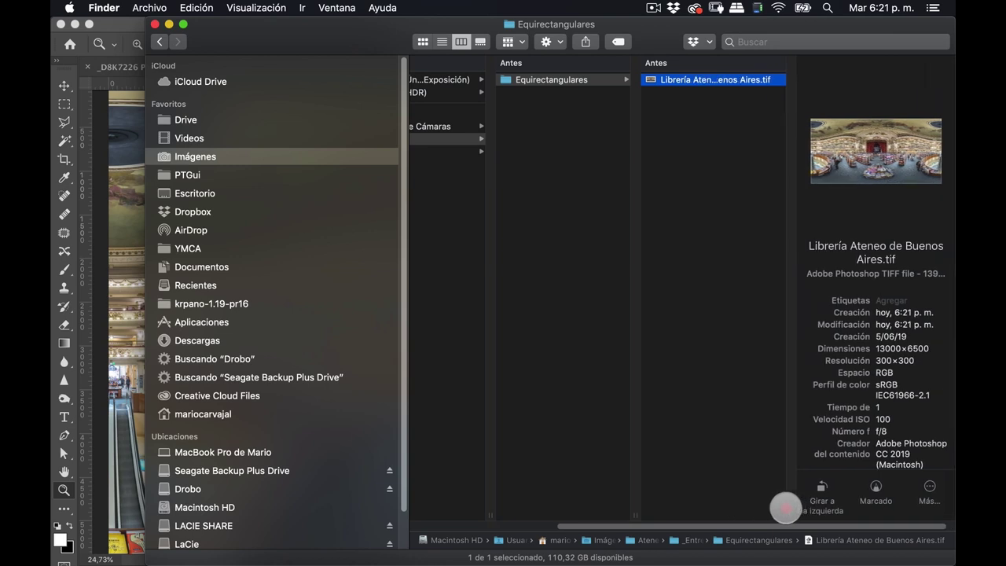
key(super+Tab)
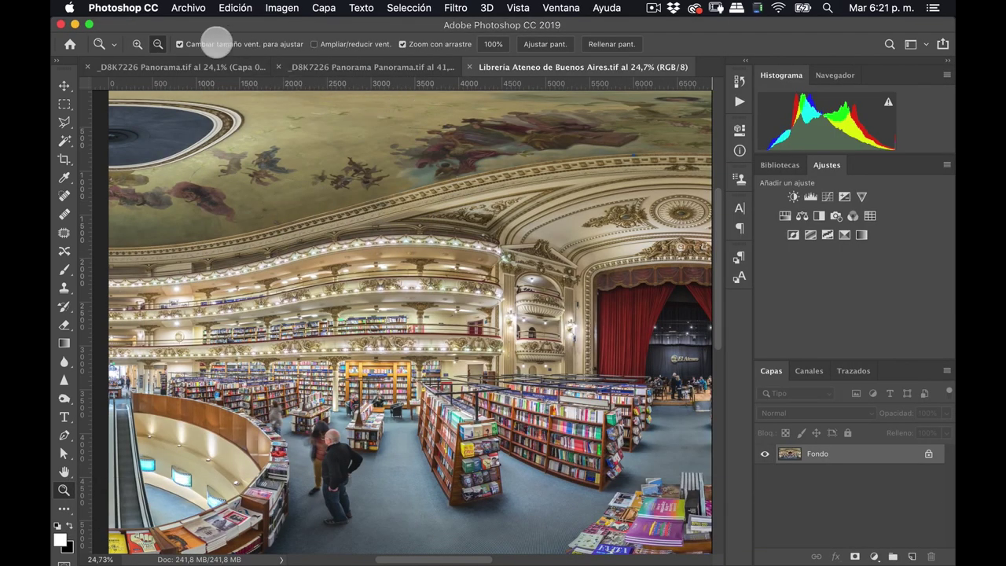
- Save Librería Ateneo de Buenos Aires.jpg via Guardar como in JPEG format at Calidad 12
click(189, 8)
click(245, 154)
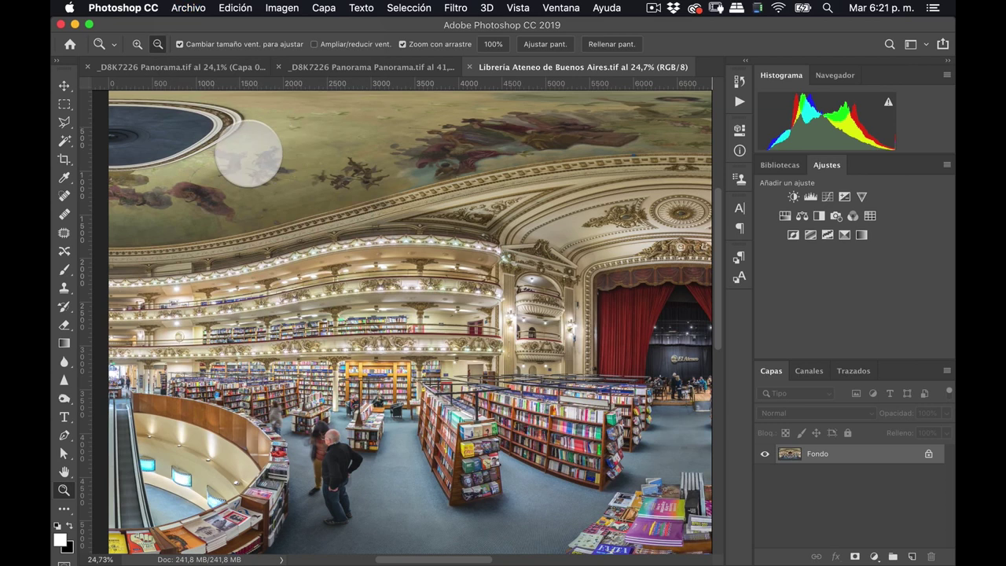
click(468, 404)
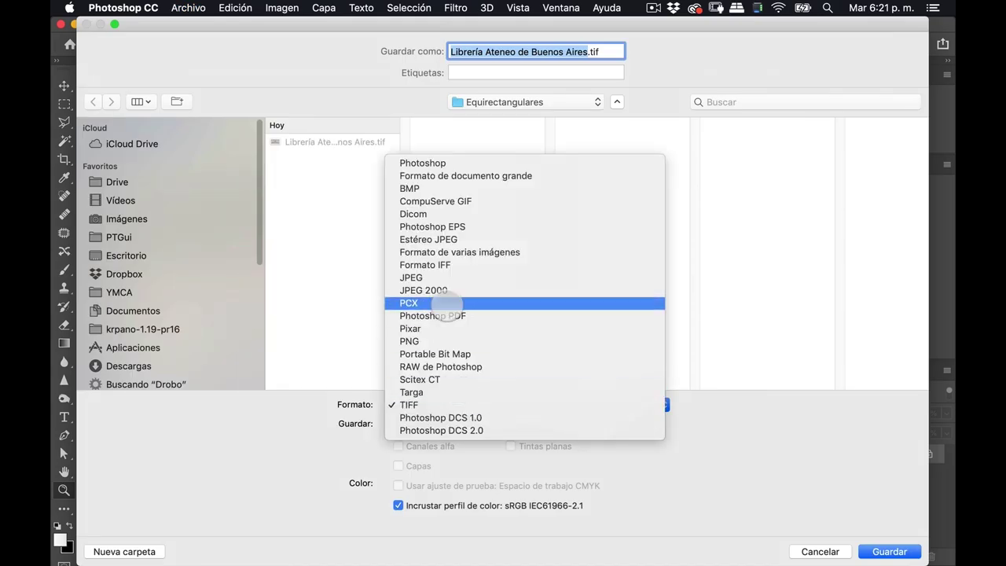
click(461, 277)
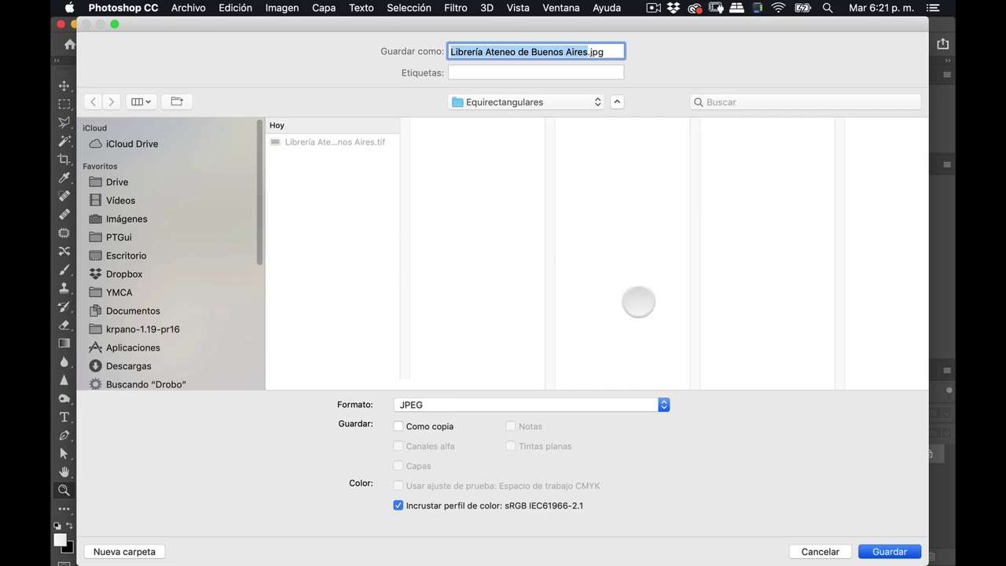
click(898, 548)
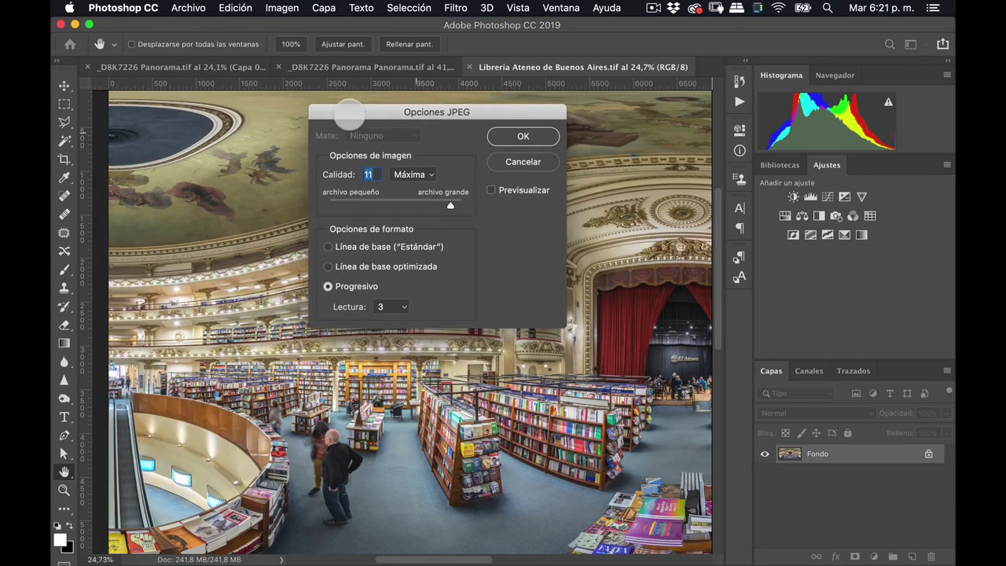
drag(450, 206, 498, 207)
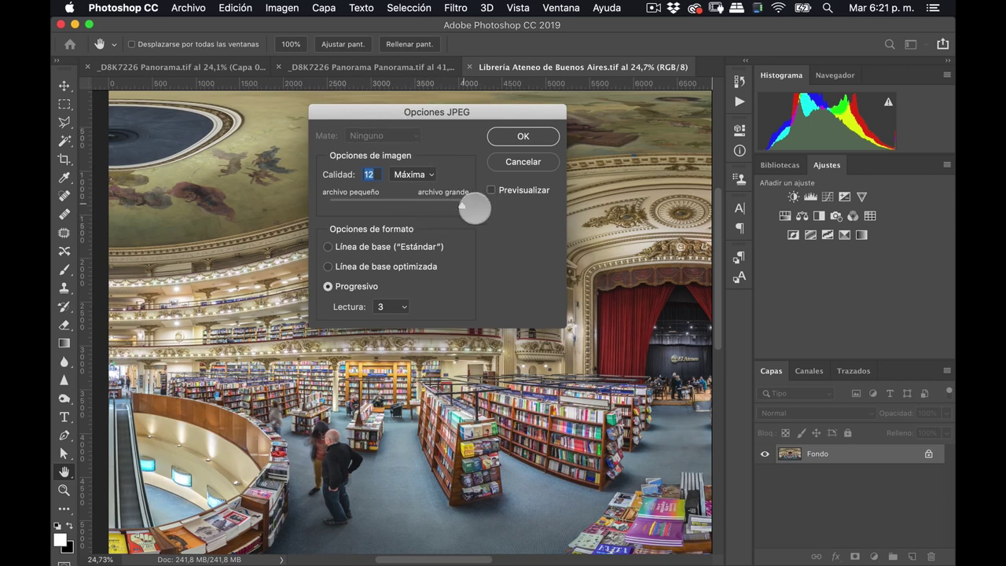
click(524, 136)
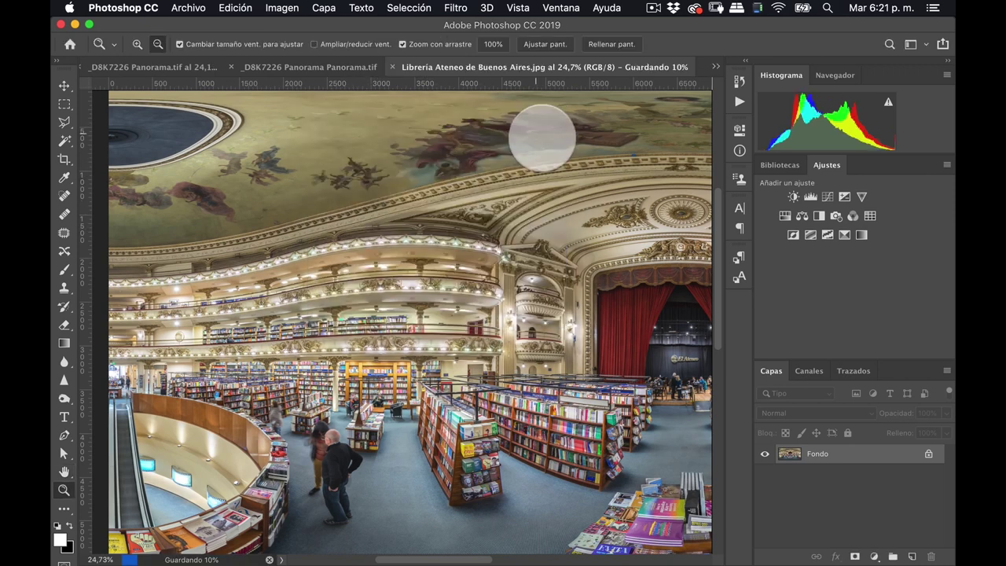
key(super+Tab)
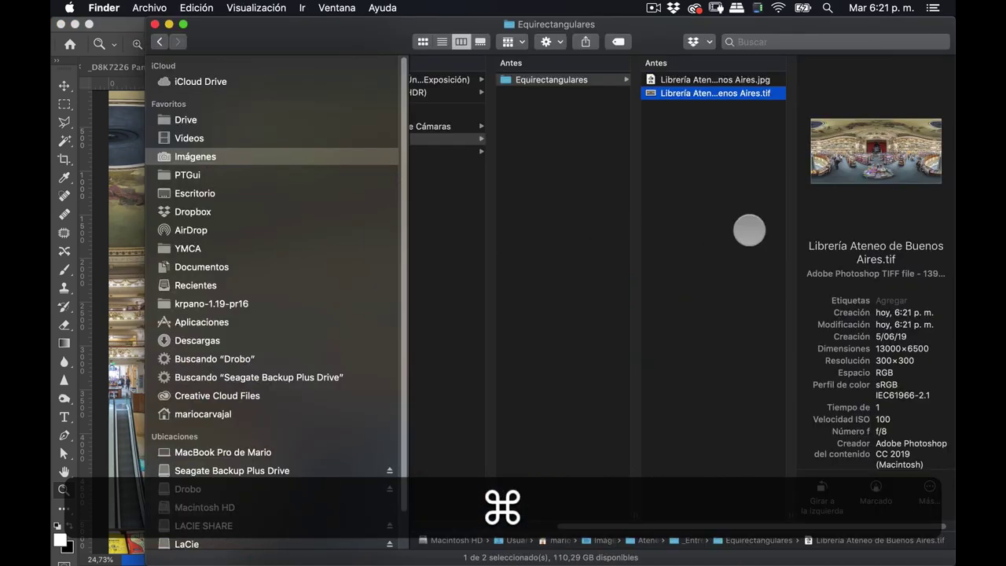
drag(659, 22, 543, 22)
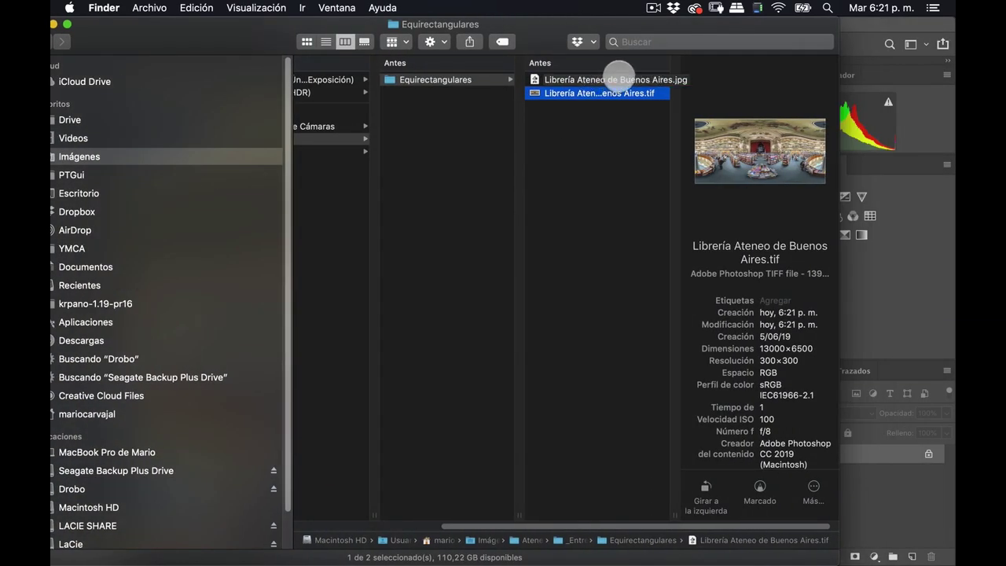
click(619, 80)
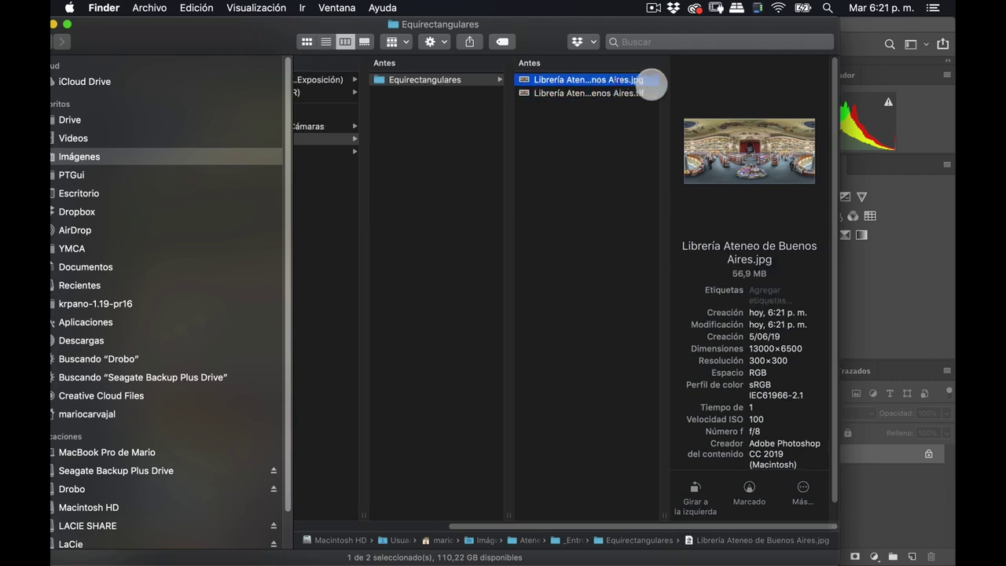
key(space)
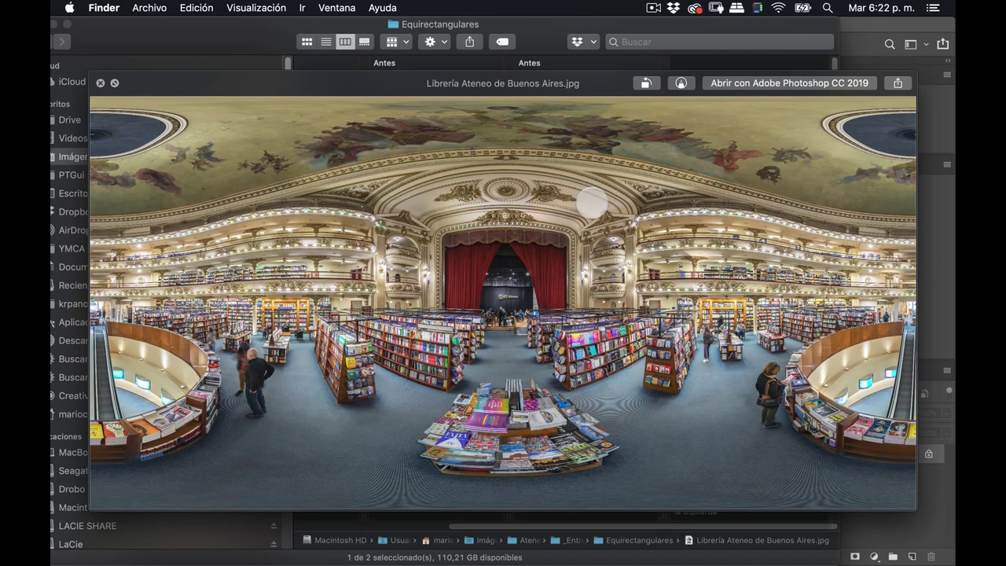
key(space)
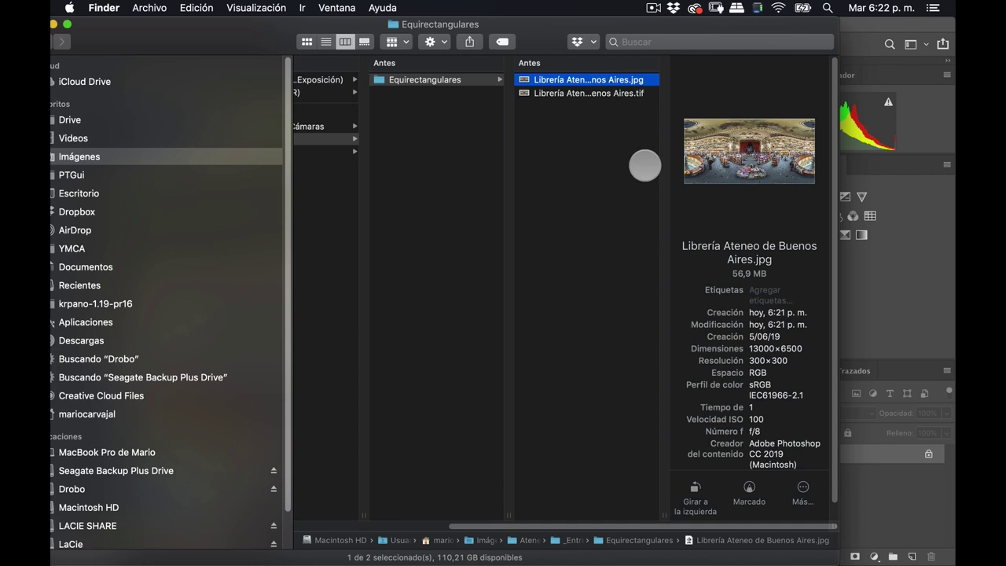
key(space)
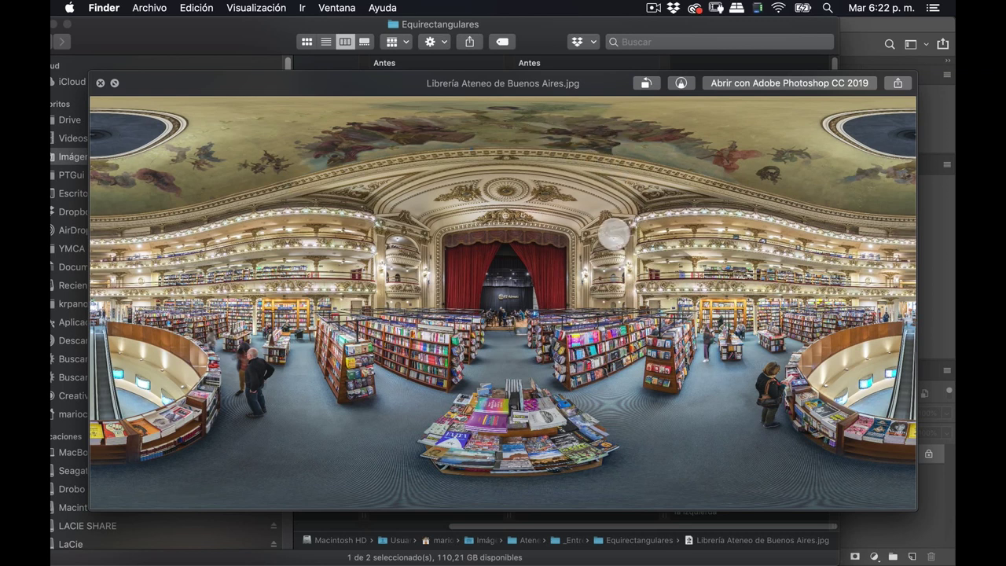
key(space)
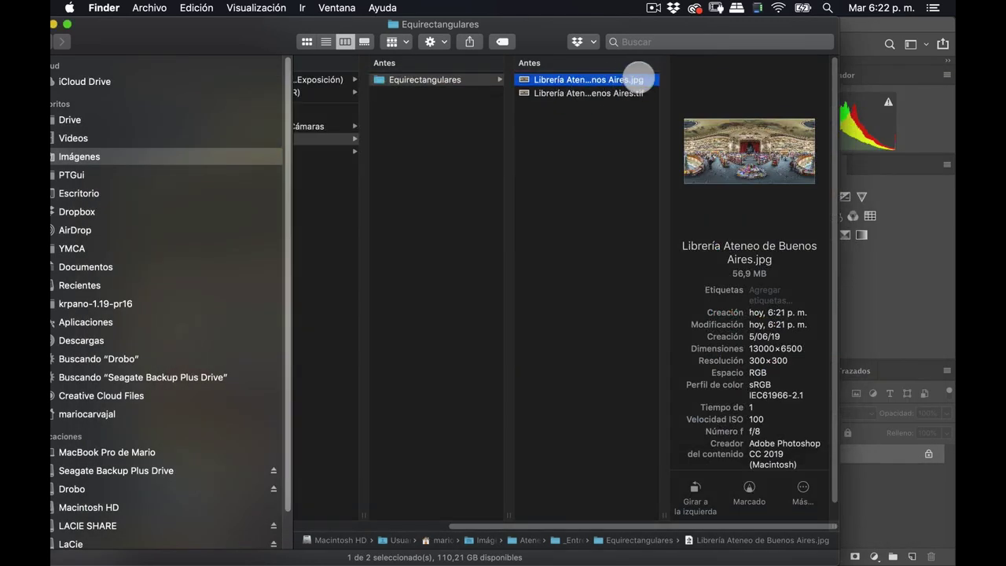